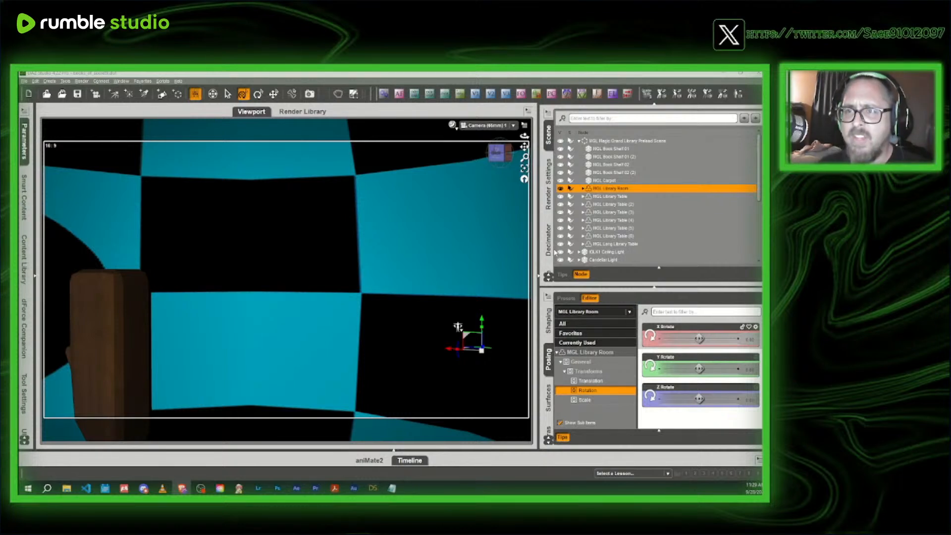
- Switch the viewport to Perspective View and look across the library toward its arched window and door
{"action": "left_click", "coordinate": [489, 126]}
{"action": "left_click", "coordinate": [491, 135]}
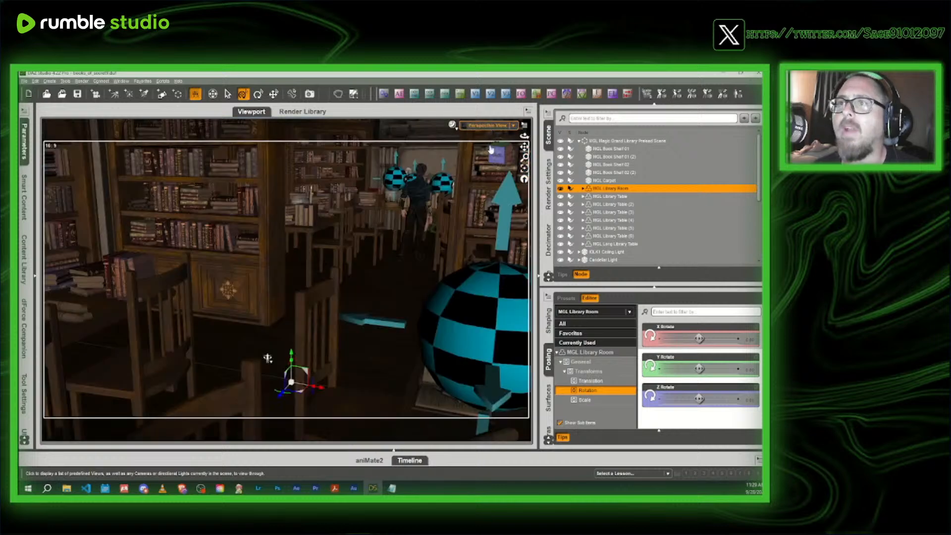
{"action": "left_click", "coordinate": [493, 155]}
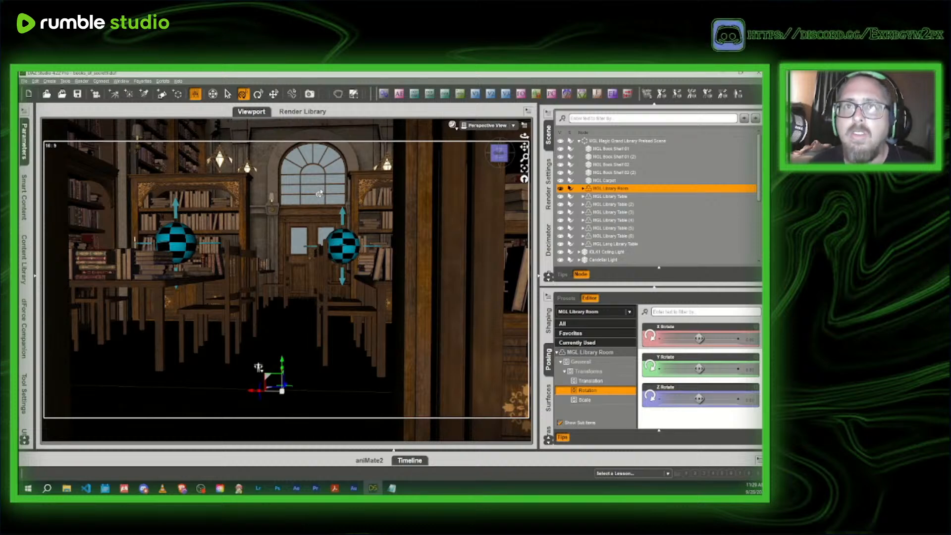
- Search the installed products for "hdri" and apply Iray Sky 33 from the Iray Skies 4 set
{"action": "left_click", "coordinate": [26, 150]}
{"action": "left_click", "coordinate": [266, 197]}
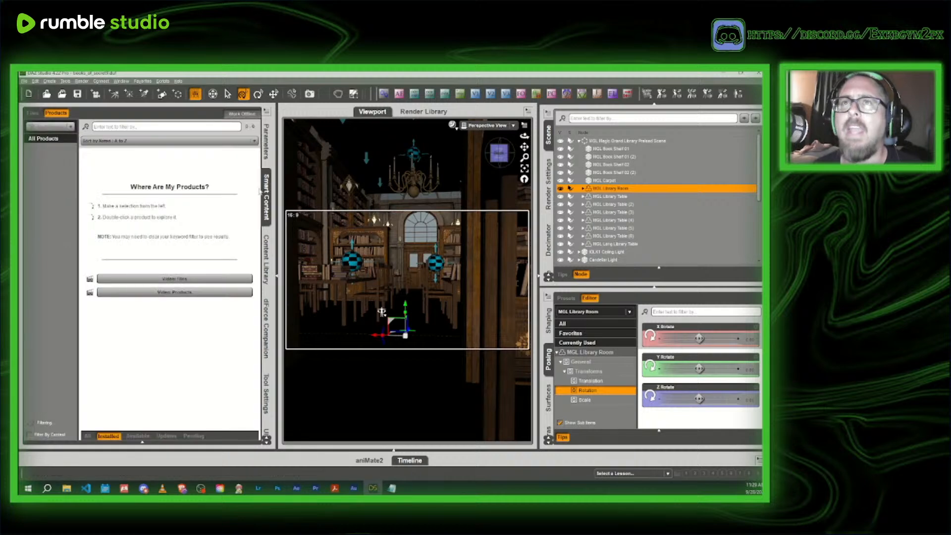
{"action": "left_click", "coordinate": [122, 126]}
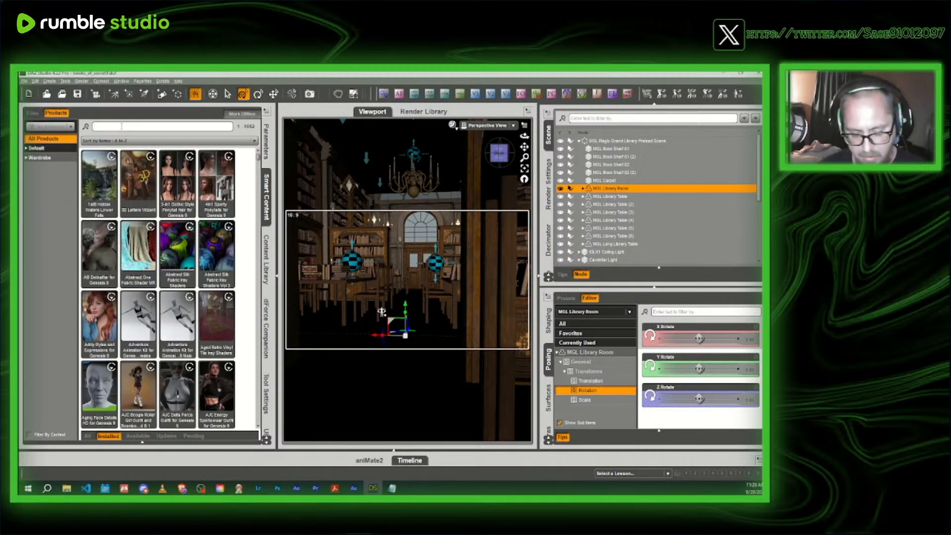
{"action": "type", "text": "hdri"}
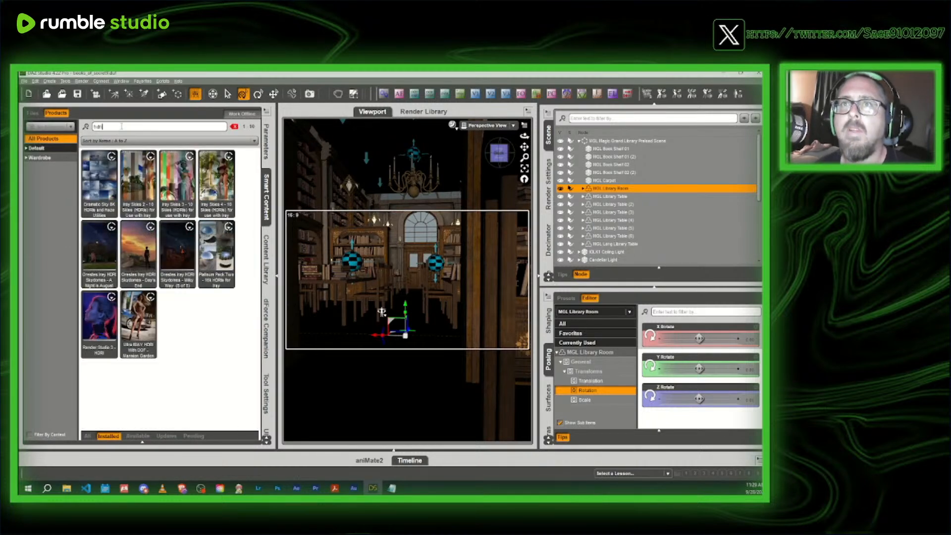
{"action": "double_click", "coordinate": [219, 182]}
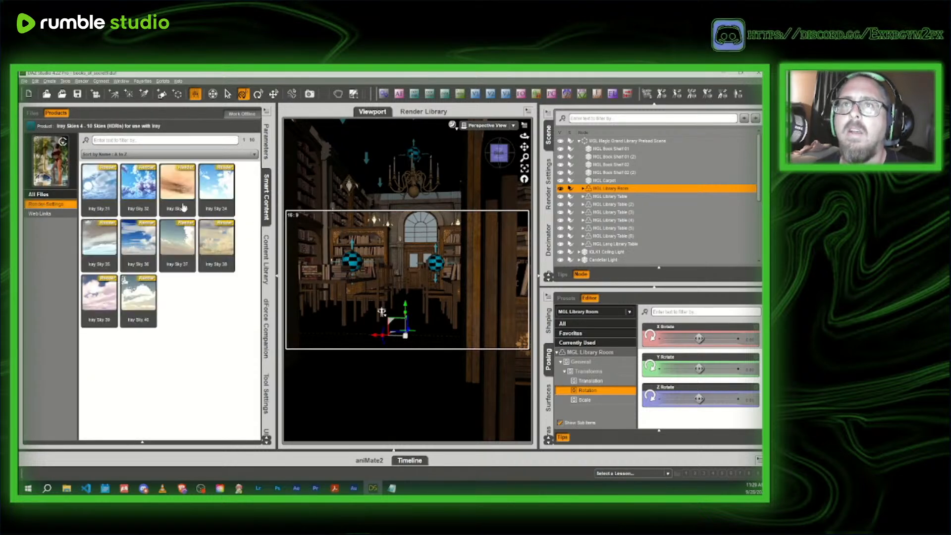
{"action": "double_click", "coordinate": [183, 207]}
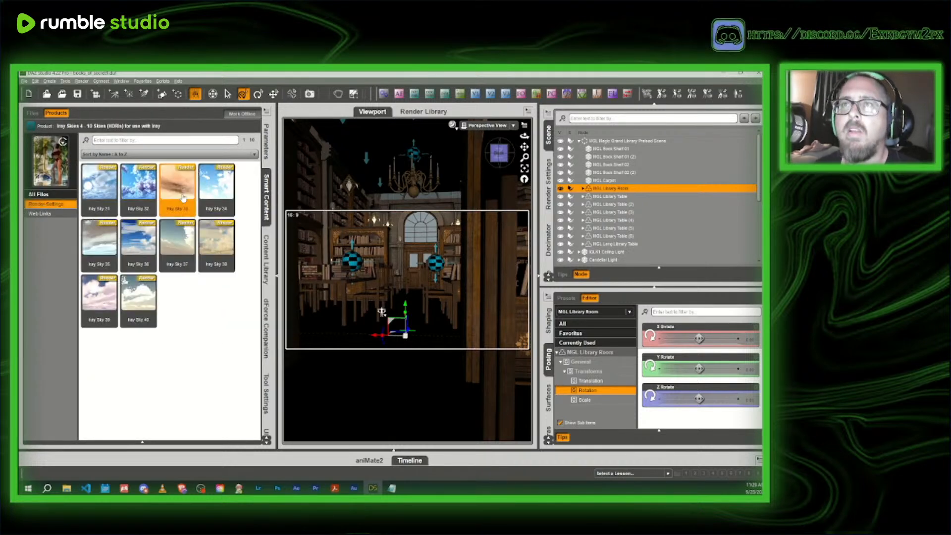
- Return the viewport to the scene camera and preview the library shot in NVIDIA Iray
{"action": "left_click", "coordinate": [485, 125]}
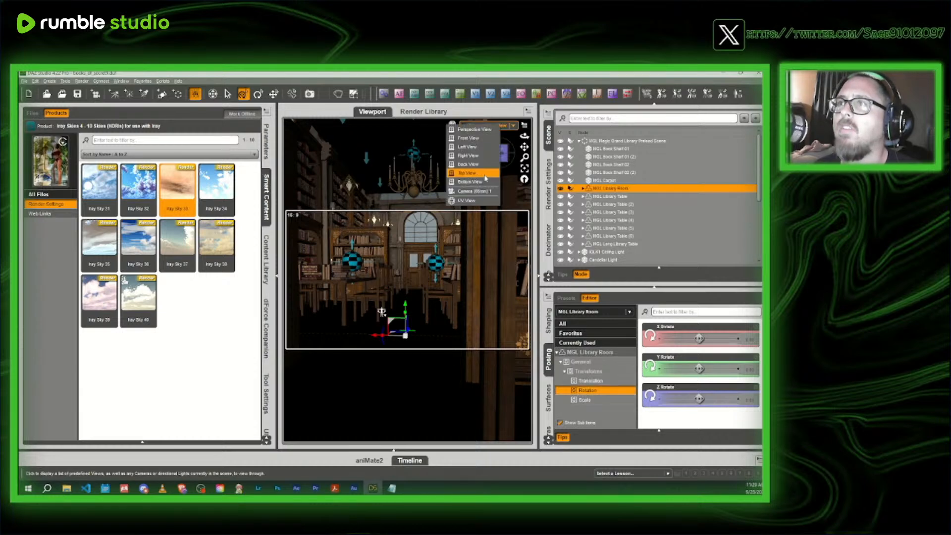
{"action": "left_click", "coordinate": [473, 189]}
{"action": "left_click", "coordinate": [266, 195]}
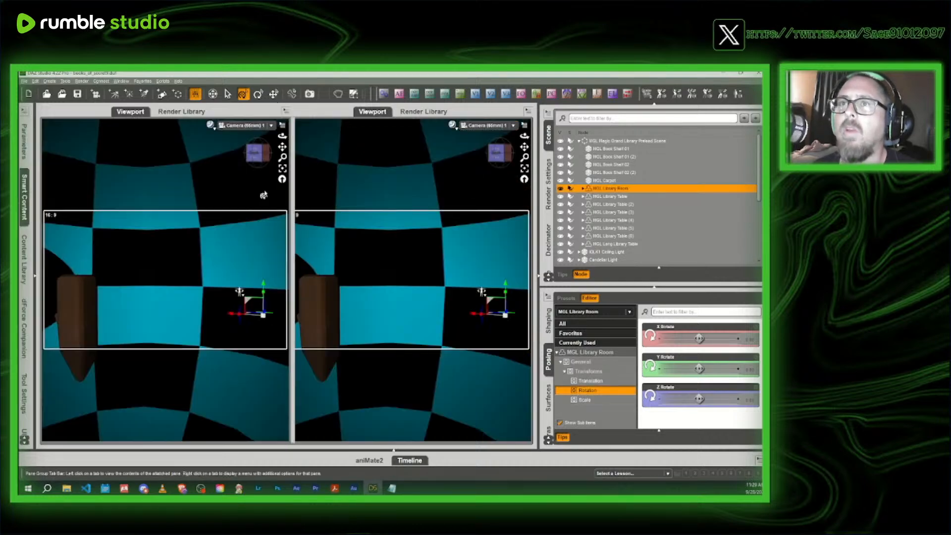
{"action": "left_click", "coordinate": [452, 130]}
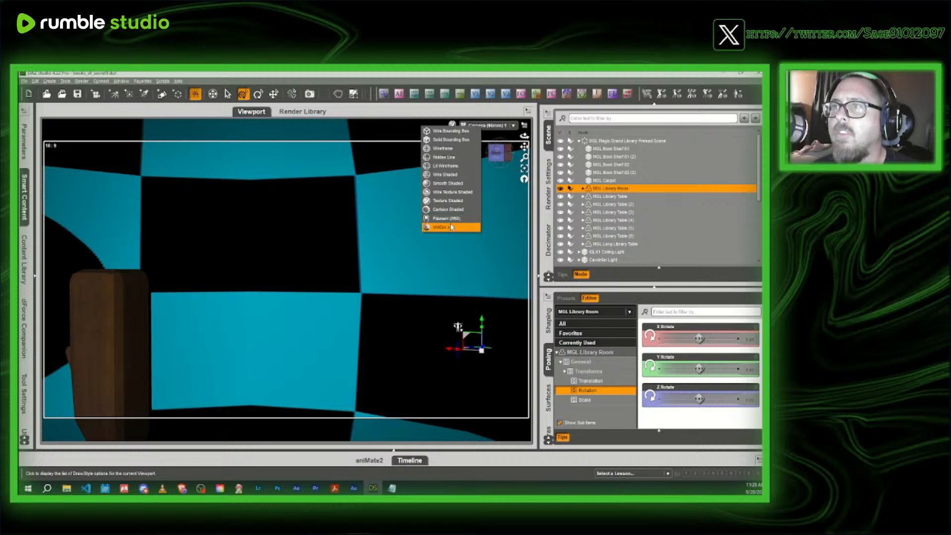
{"action": "left_click", "coordinate": [450, 220]}
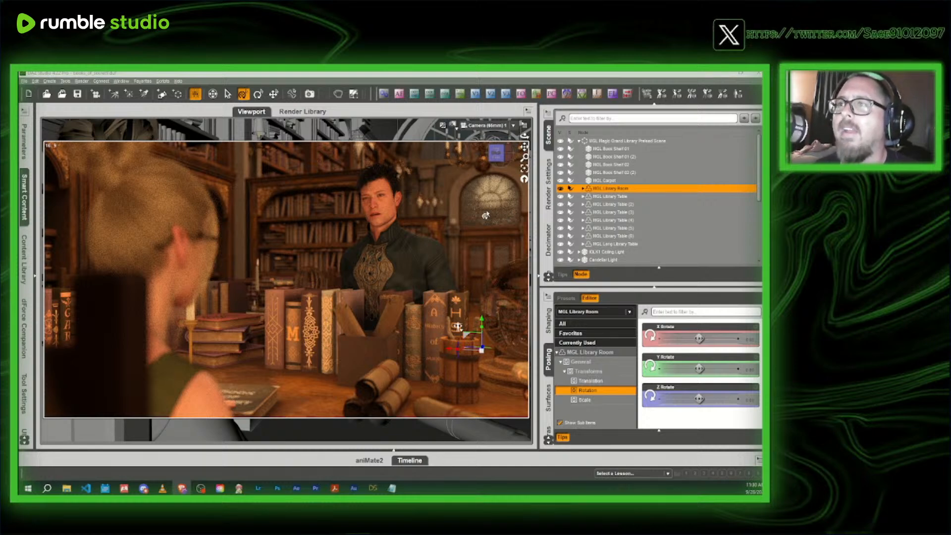
- Set the viewport draw style to Texture Shaded and save the library scene
{"action": "left_click", "coordinate": [452, 124]}
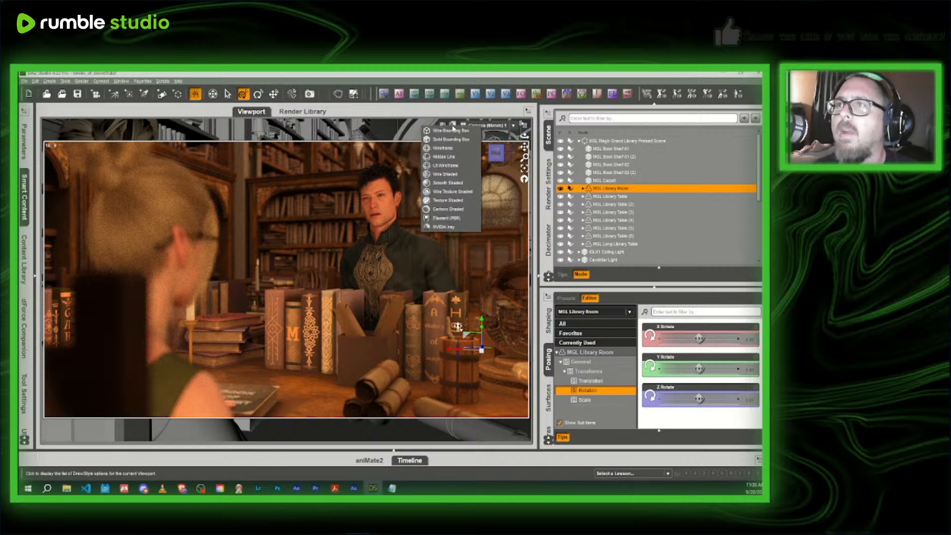
{"action": "left_click", "coordinate": [447, 201]}
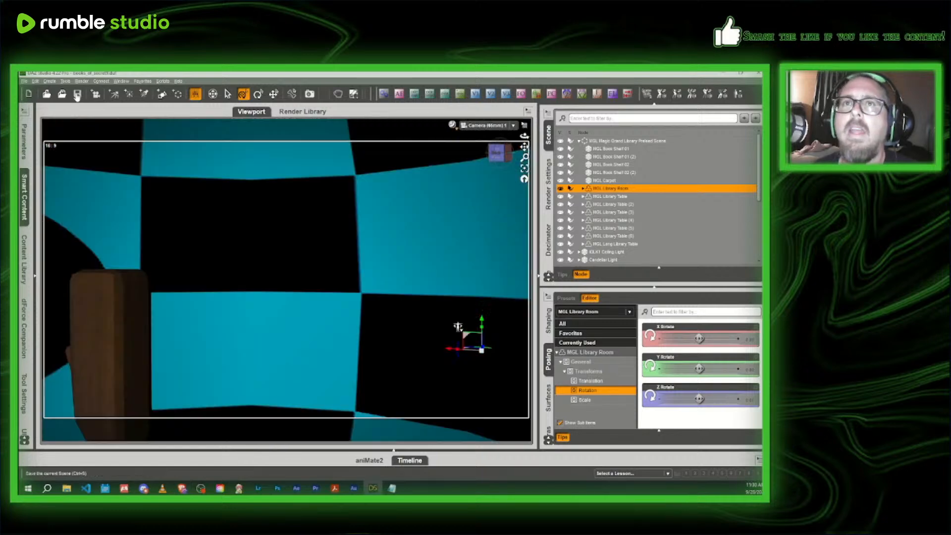
{"action": "left_click", "coordinate": [78, 97]}
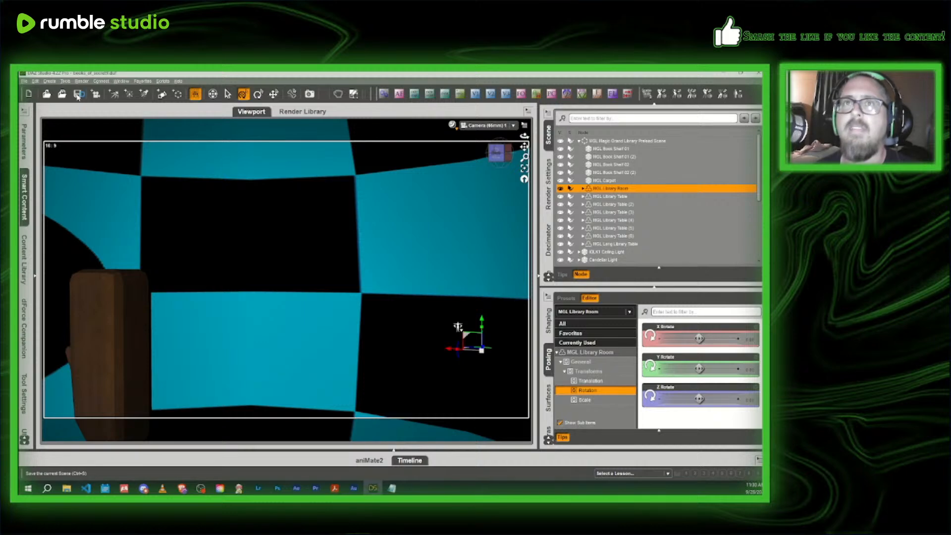
- Add the current scene to the render queue, accepting its scene options, and return to the scene's object list
{"action": "scroll", "coordinate": [550, 181], "scroll_direction": "down", "scroll_amount": 3}
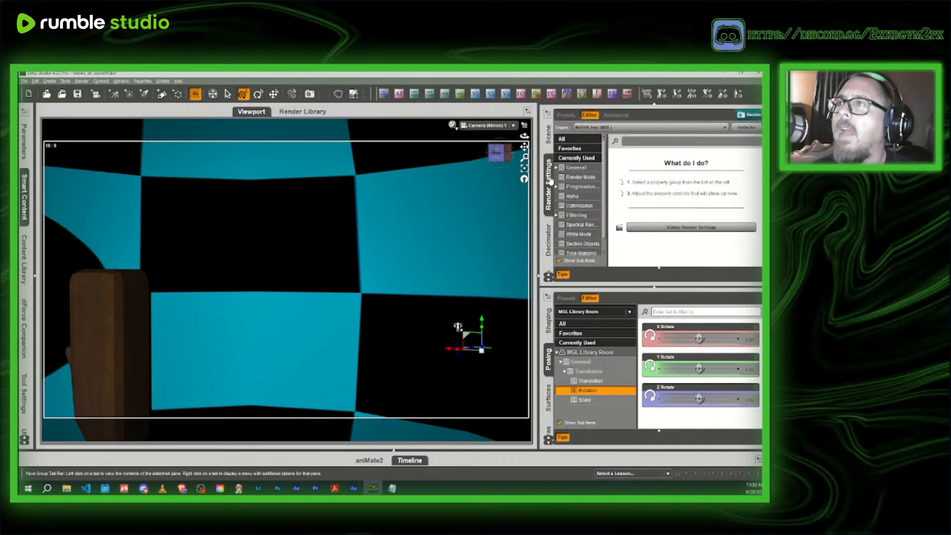
{"action": "left_click", "coordinate": [622, 170]}
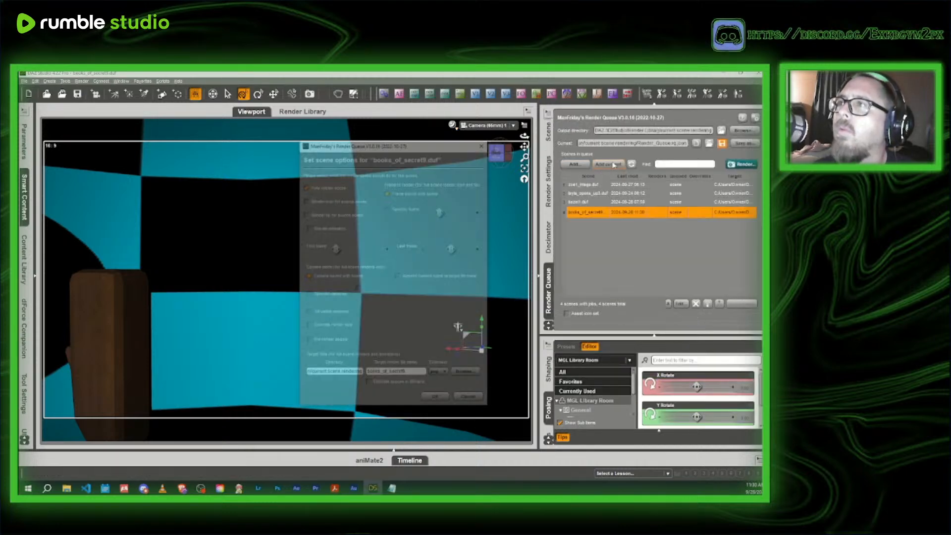
{"action": "left_click", "coordinate": [437, 397]}
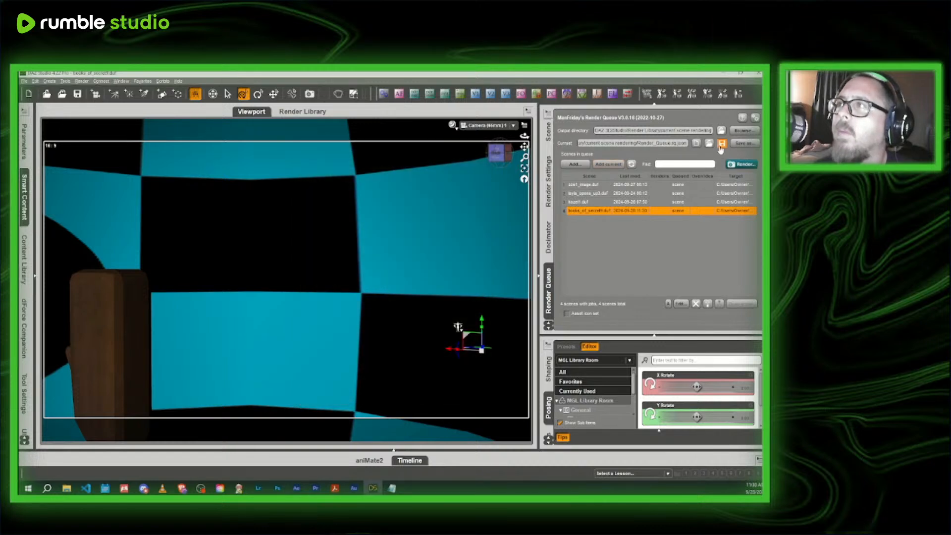
{"action": "left_click", "coordinate": [547, 138]}
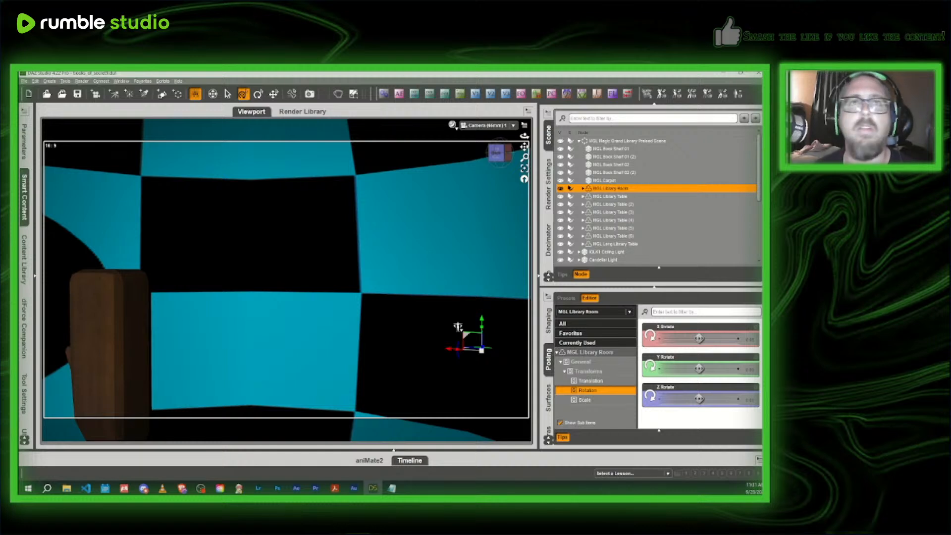
- Open the mc_staff_attack scene from the finished folder inside the spells and profile images folder
{"action": "left_click", "coordinate": [47, 94]}
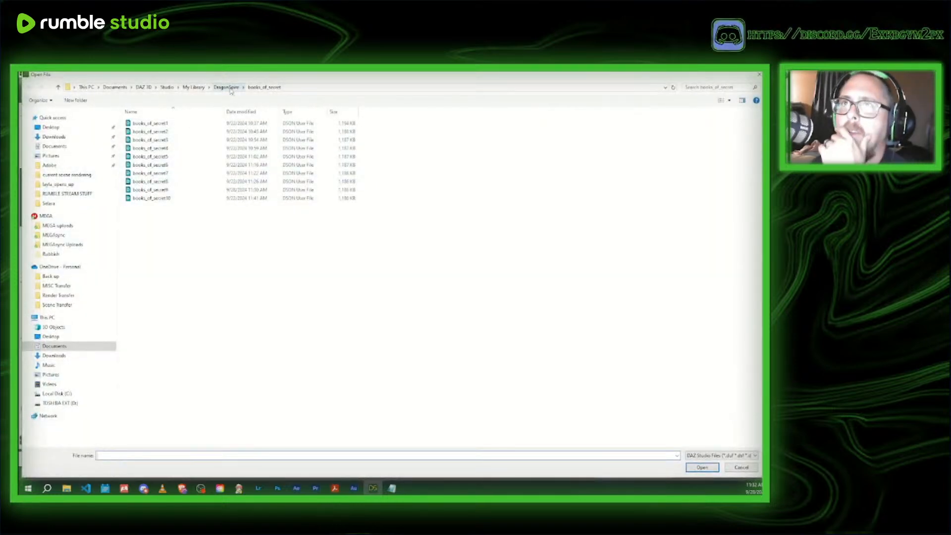
{"action": "left_click", "coordinate": [228, 87]}
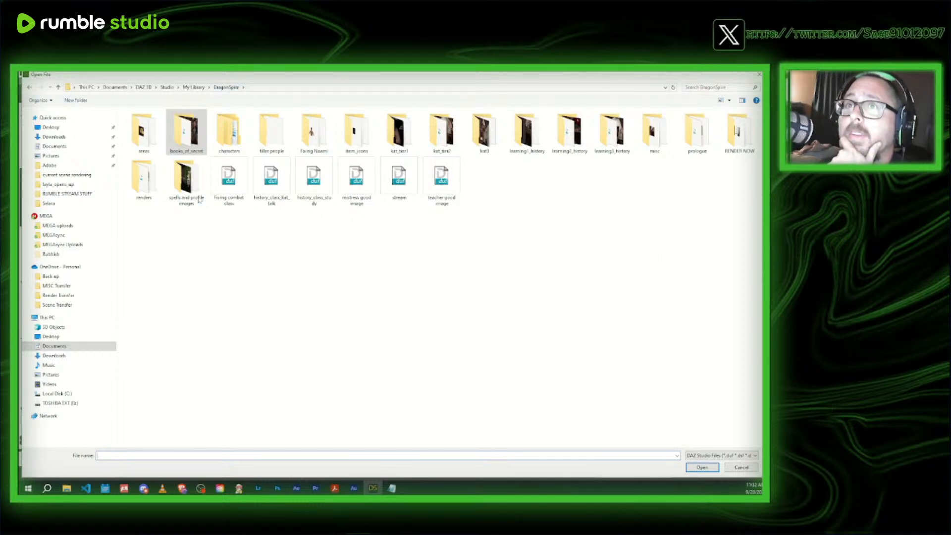
{"action": "double_click", "coordinate": [187, 183]}
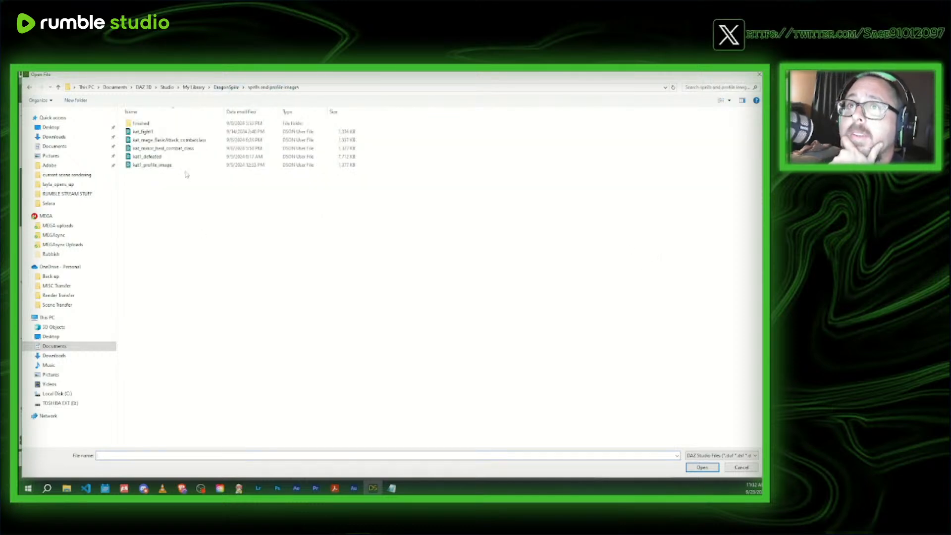
{"action": "double_click", "coordinate": [146, 124]}
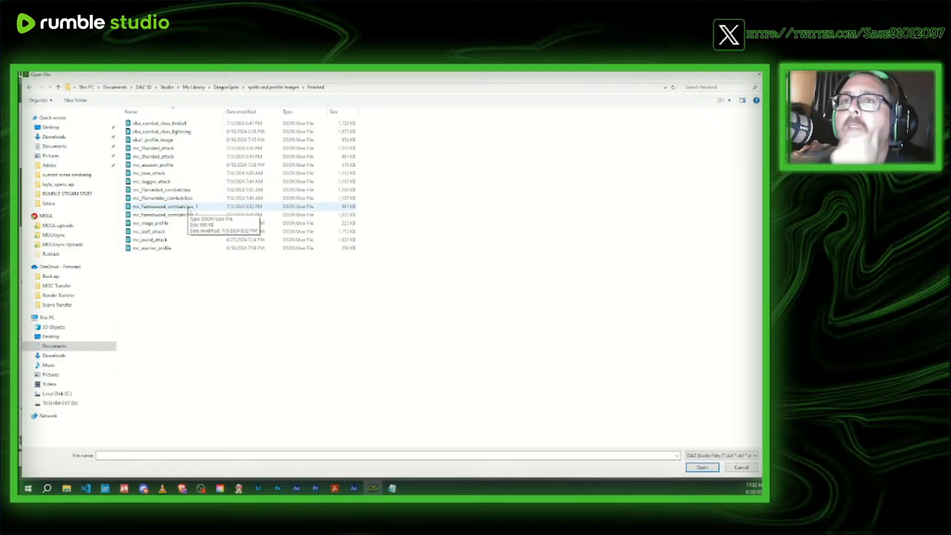
{"action": "left_click", "coordinate": [174, 233]}
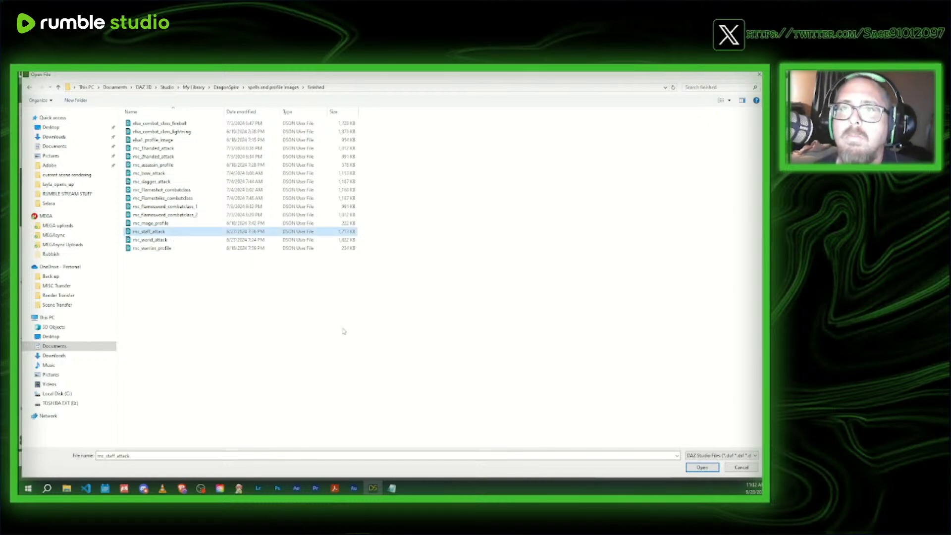
{"action": "left_click", "coordinate": [169, 241]}
{"action": "left_click", "coordinate": [170, 248]}
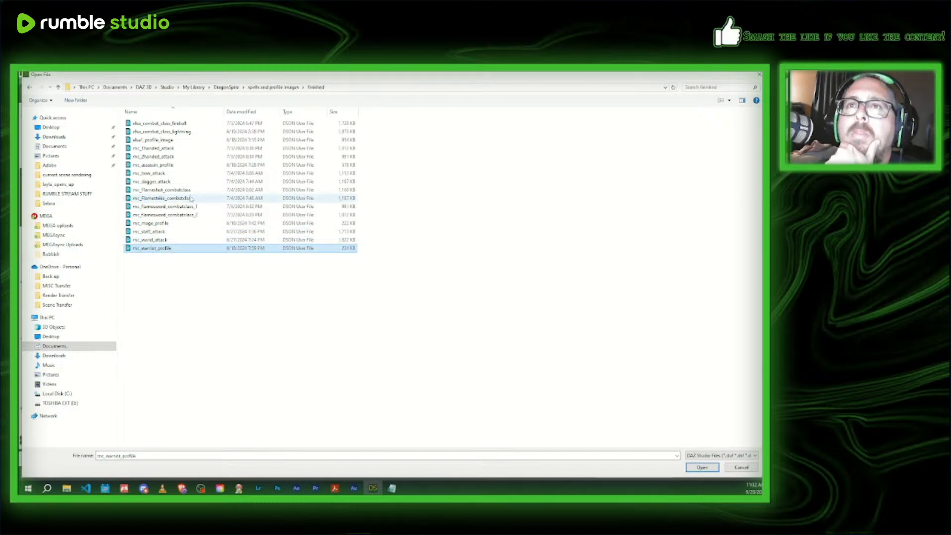
{"action": "left_click", "coordinate": [176, 156]}
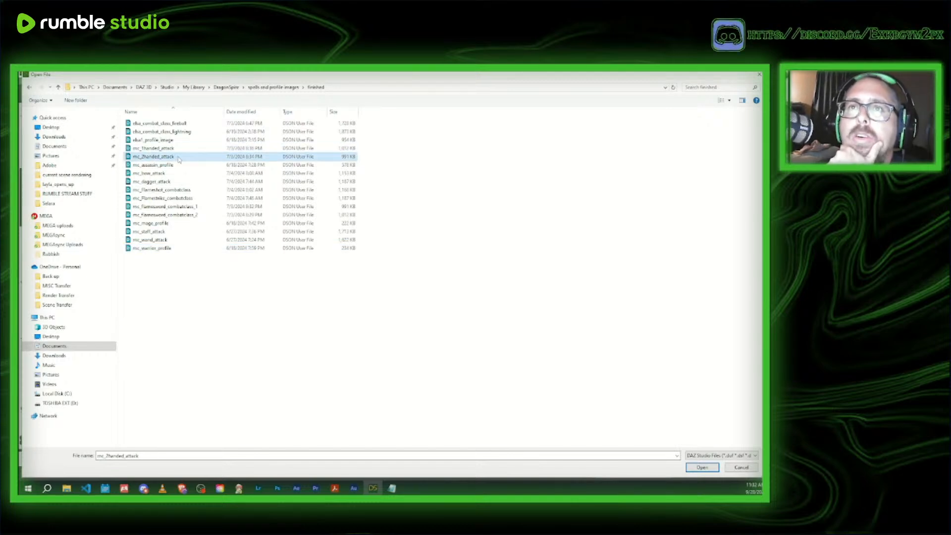
{"action": "left_click", "coordinate": [167, 232]}
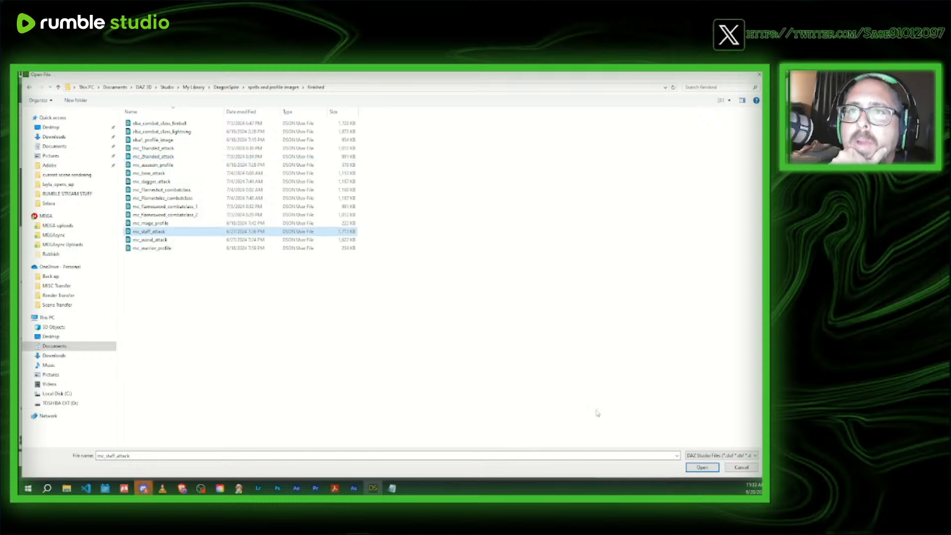
{"action": "left_click", "coordinate": [702, 467]}
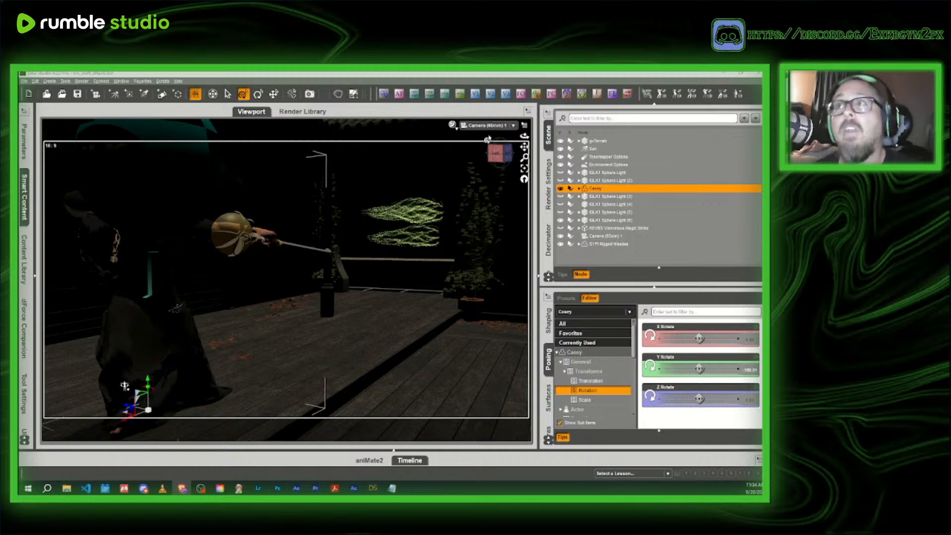
- In Perspective View, delete the SYFI Rigged Missiles and the staff held by the masked character
{"action": "left_click", "coordinate": [486, 127]}
{"action": "left_click", "coordinate": [487, 135]}
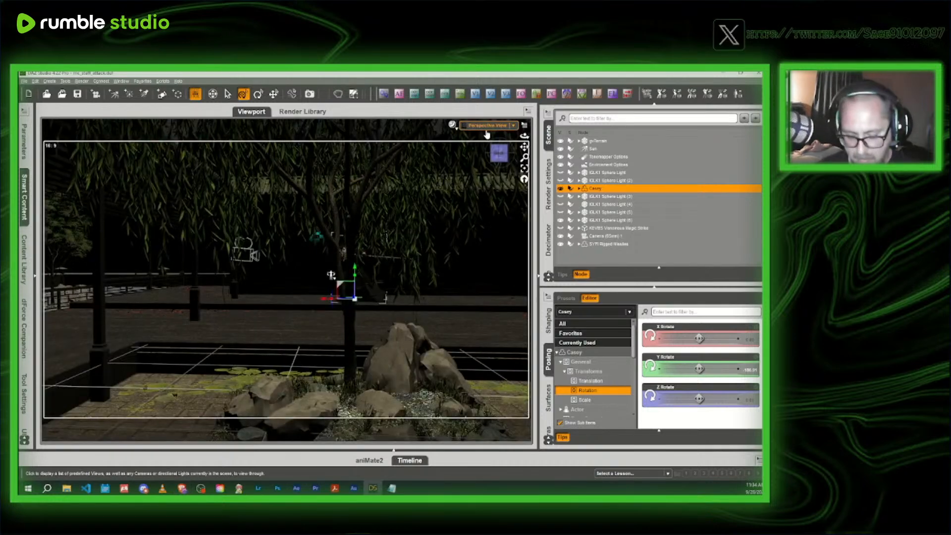
{"action": "left_click", "coordinate": [501, 153]}
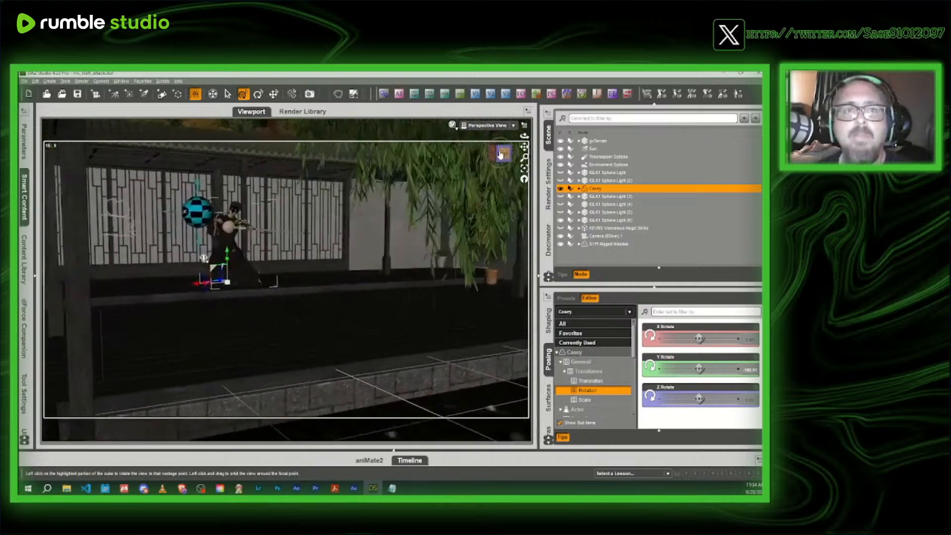
{"action": "left_click_drag", "start_coordinate": [501, 155], "coordinate": [503, 155]}
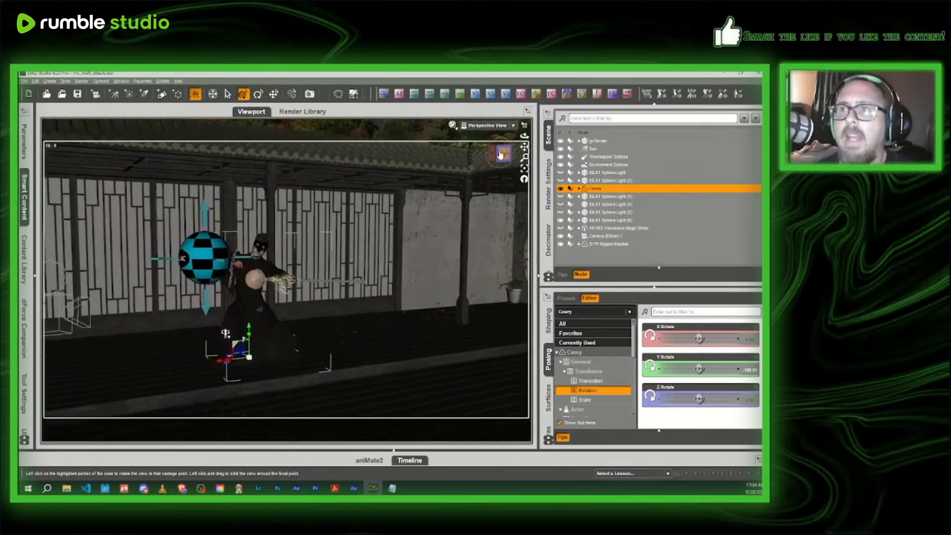
{"action": "scroll", "coordinate": [502, 154], "scroll_direction": "up", "scroll_amount": 3}
{"action": "left_click", "coordinate": [318, 296]}
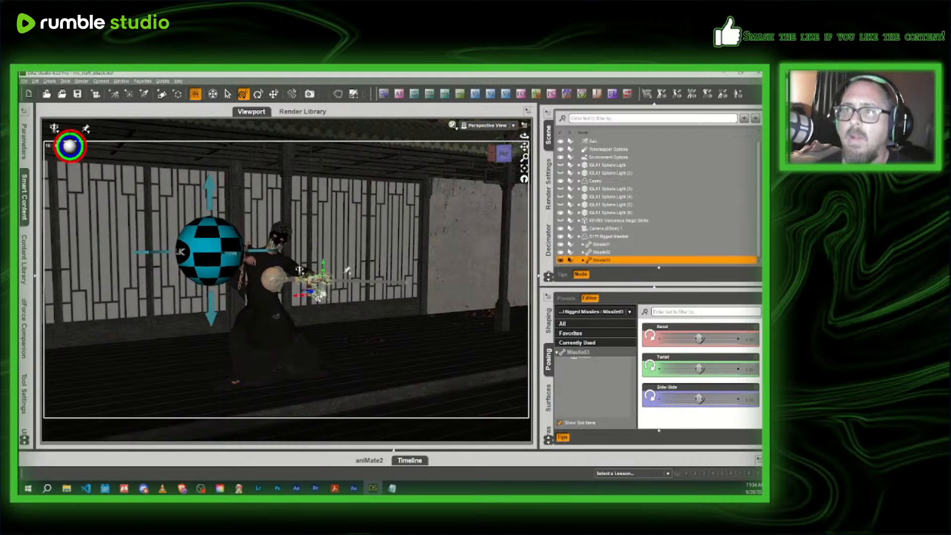
{"action": "left_click", "coordinate": [594, 236]}
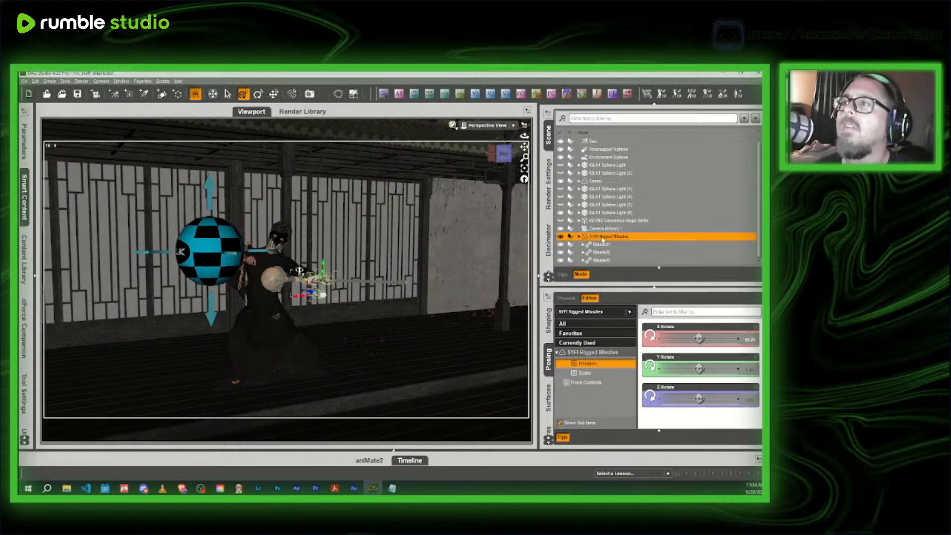
{"action": "key", "text": "Delete"}
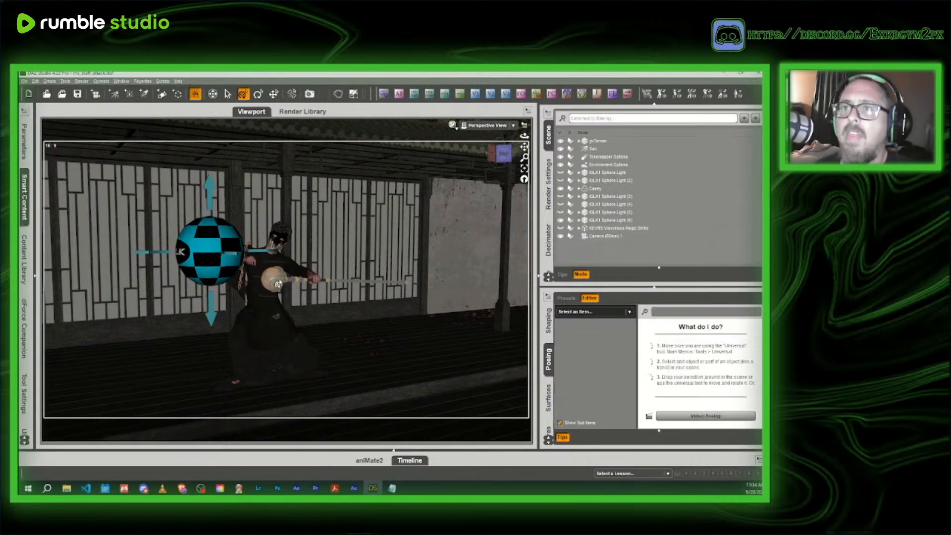
{"action": "left_click", "coordinate": [278, 284]}
{"action": "key", "text": "Delete"}
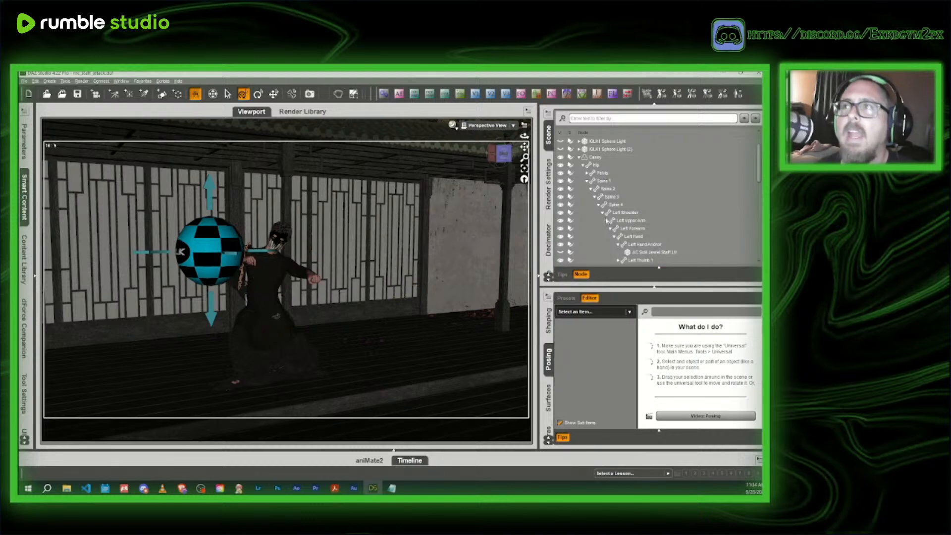
- Frame the masked character's upper body and outstretched fist in Perspective View, hiding IGLK1 Sphere Light (6) for the framing and showing it again
{"action": "left_click_drag", "start_coordinate": [501, 153], "coordinate": [367, 165]}
{"action": "left_click", "coordinate": [300, 237]}
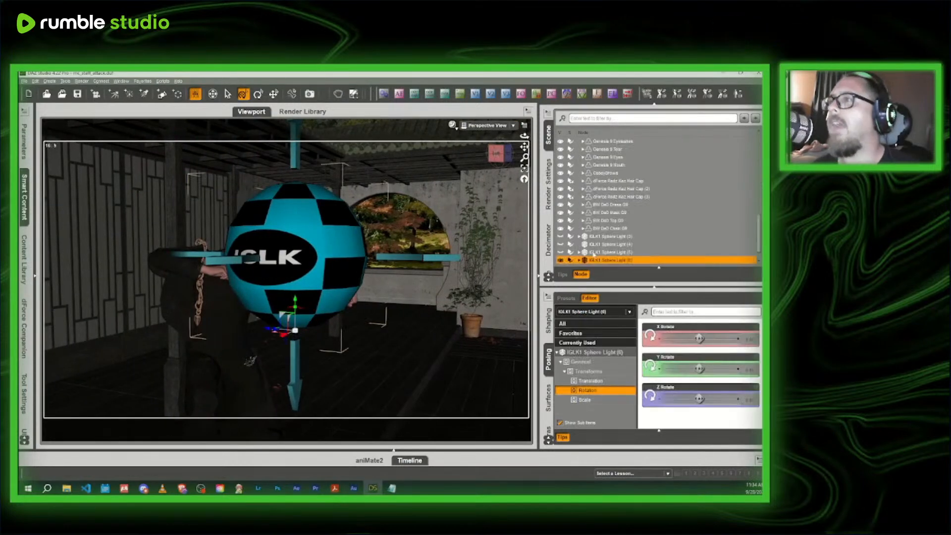
{"action": "left_click", "coordinate": [560, 260]}
{"action": "scroll", "coordinate": [307, 168], "scroll_direction": "up", "scroll_amount": 5}
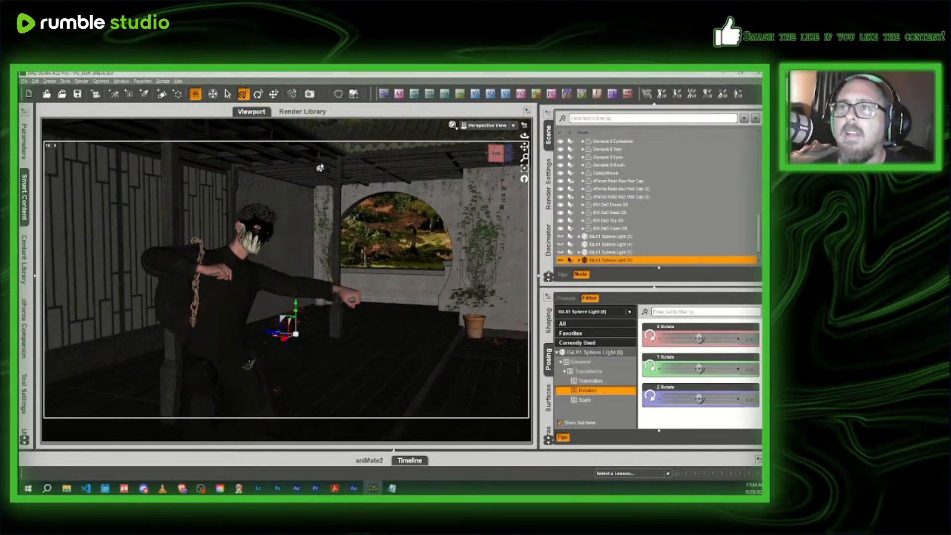
{"action": "scroll", "coordinate": [320, 167], "scroll_direction": "up", "scroll_amount": 3}
{"action": "left_click_drag", "start_coordinate": [499, 153], "coordinate": [430, 157]}
{"action": "left_click_drag", "start_coordinate": [524, 147], "coordinate": [296, 124]}
{"action": "left_click_drag", "start_coordinate": [509, 155], "coordinate": [438, 156]}
{"action": "left_click_drag", "start_coordinate": [524, 147], "coordinate": [326, 148]}
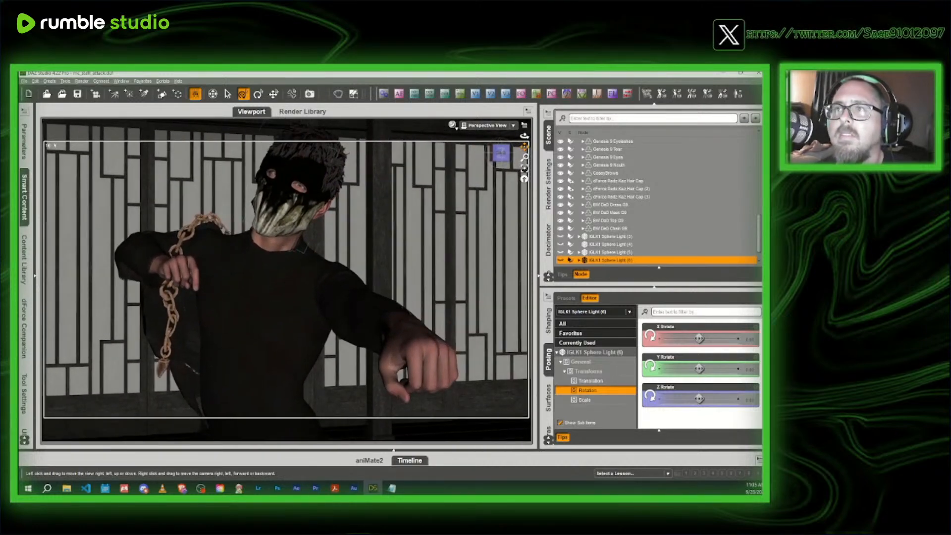
{"action": "mouse_move", "coordinate": [501, 153]}
{"action": "left_mouse_down"}
{"action": "mouse_move", "coordinate": [498, 162]}
{"action": "mouse_move", "coordinate": [504, 150]}
{"action": "left_mouse_up"}
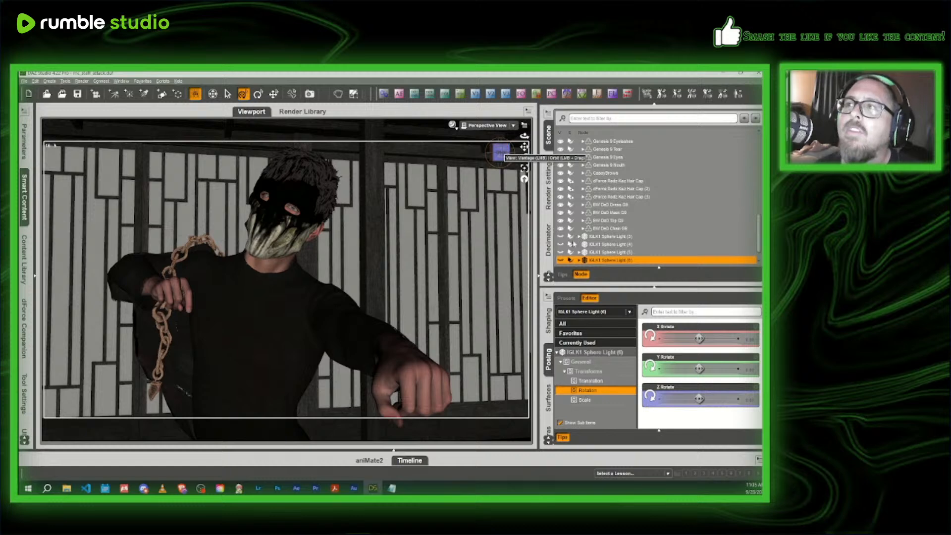
{"action": "left_click", "coordinate": [560, 260]}
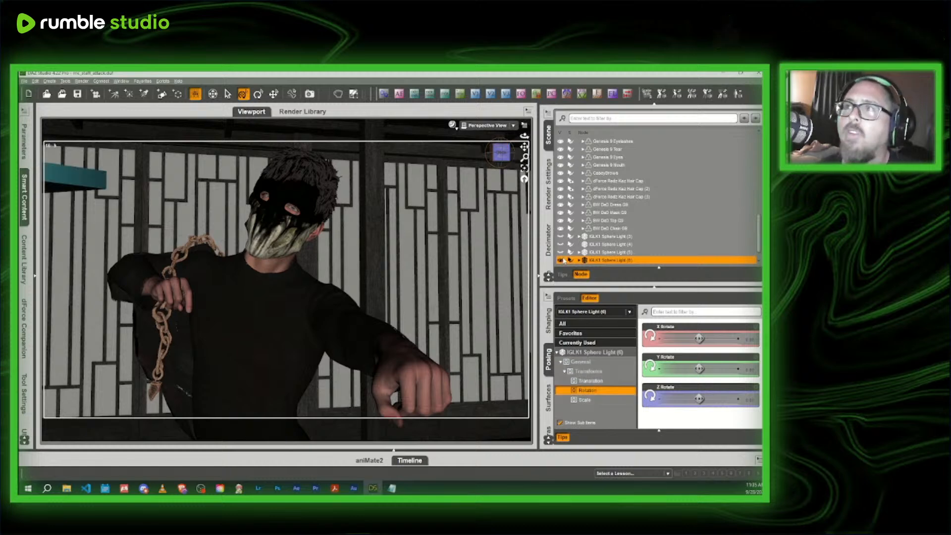
{"action": "mouse_move", "coordinate": [525, 147]}
{"action": "left_mouse_down"}
{"action": "mouse_move", "coordinate": [525, 165]}
{"action": "mouse_move", "coordinate": [524, 147]}
{"action": "left_mouse_up"}
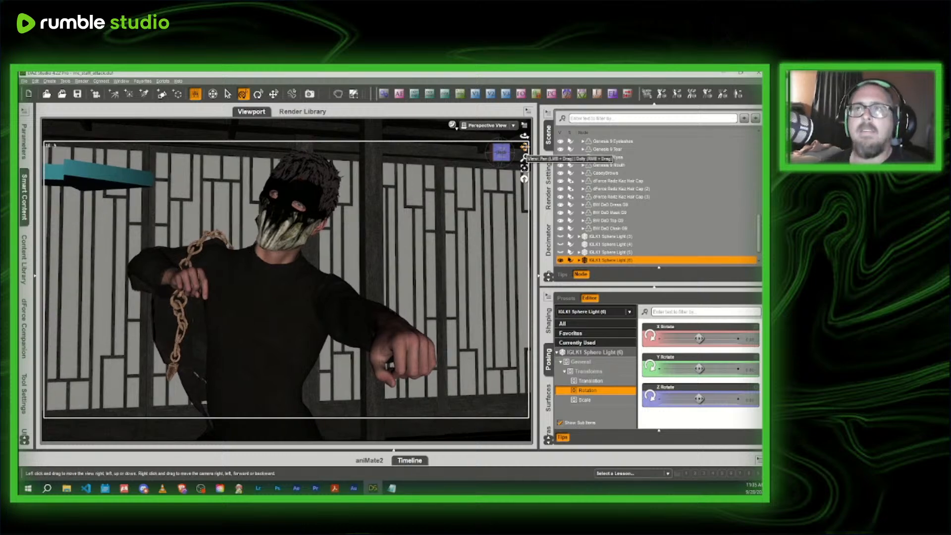
- Apply Look at Camera II to the masked character with head movement toggled off and eye movement left on
{"action": "left_click", "coordinate": [270, 312]}
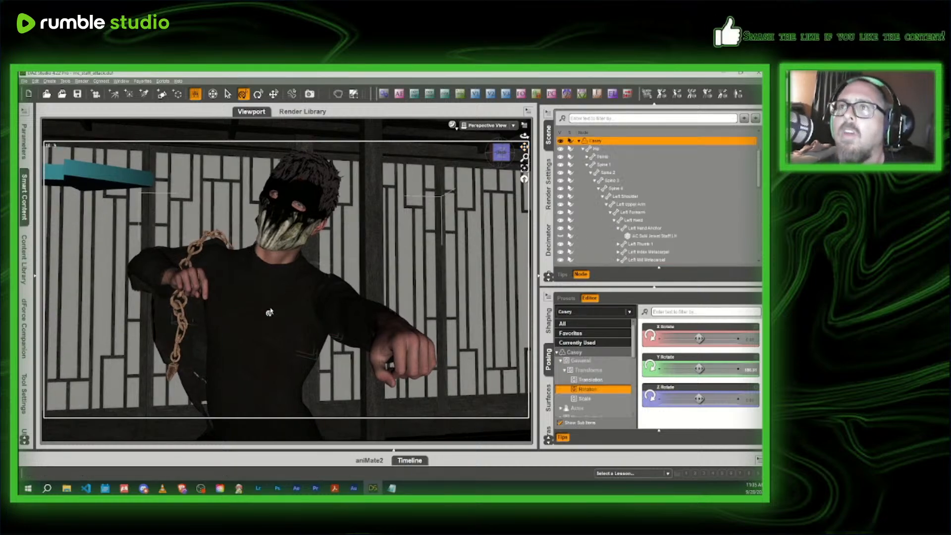
{"action": "left_click", "coordinate": [163, 81]}
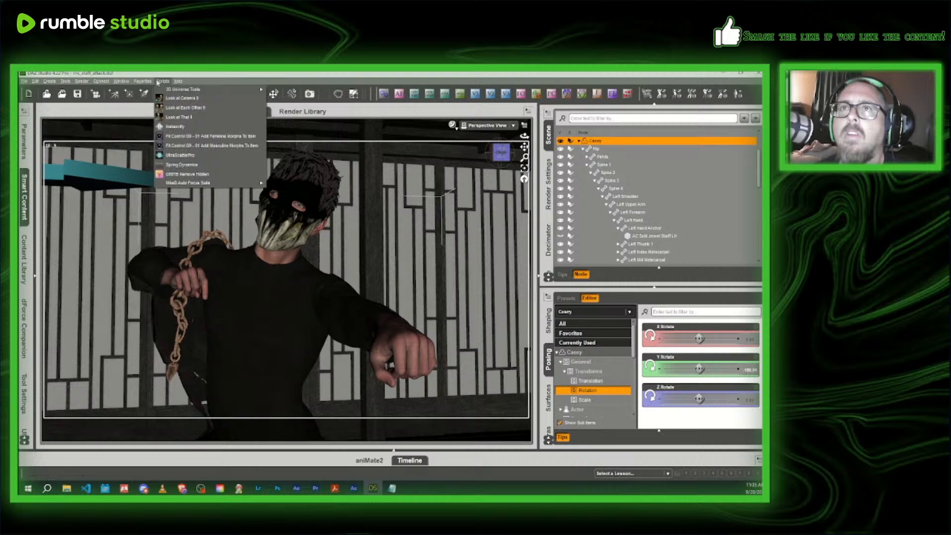
{"action": "left_click", "coordinate": [174, 98]}
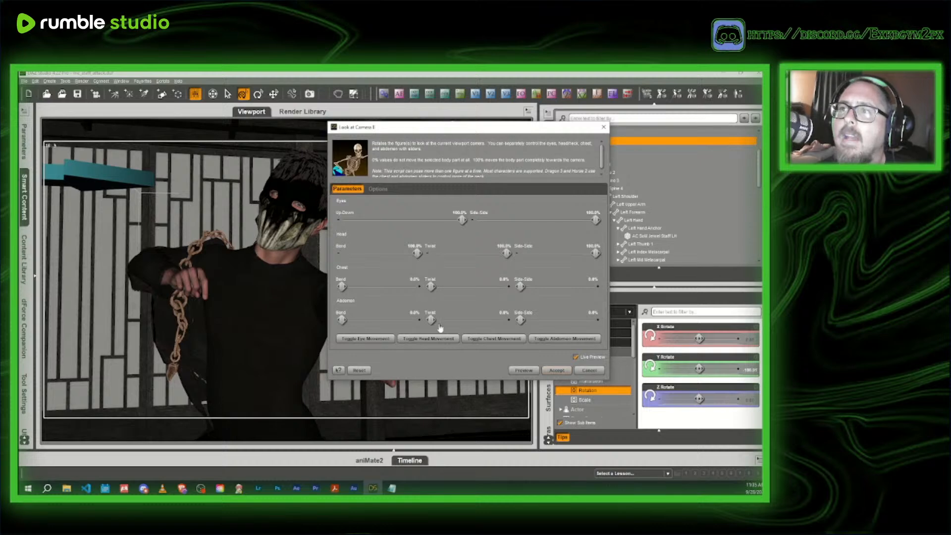
{"action": "left_click", "coordinate": [435, 341]}
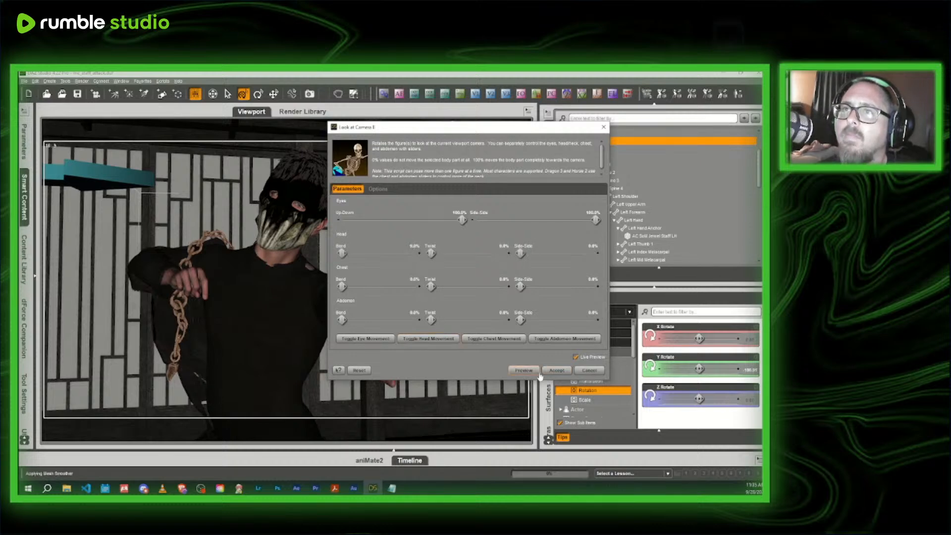
{"action": "left_click", "coordinate": [556, 371]}
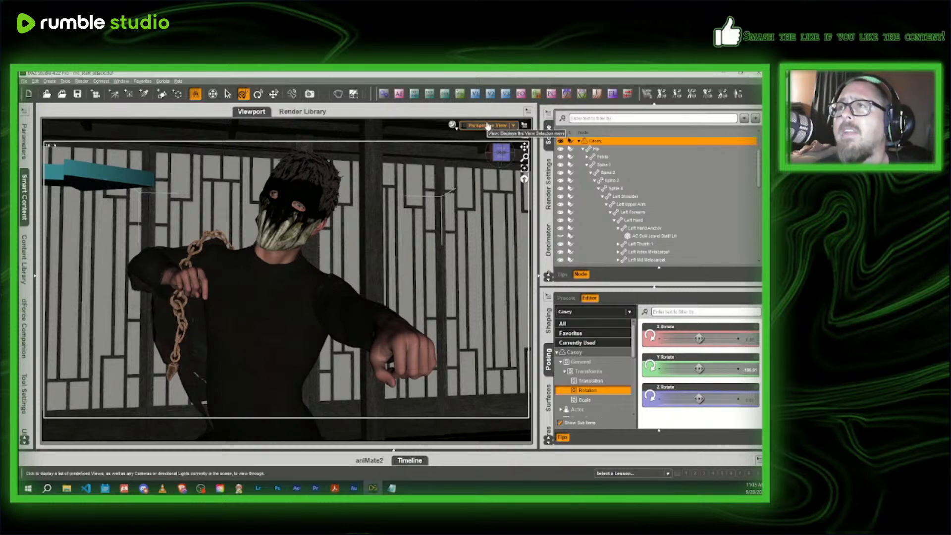
- Collapse the masked character's hierarchy in the scene list and delete the scene's existing camera
{"action": "left_click", "coordinate": [579, 141]}
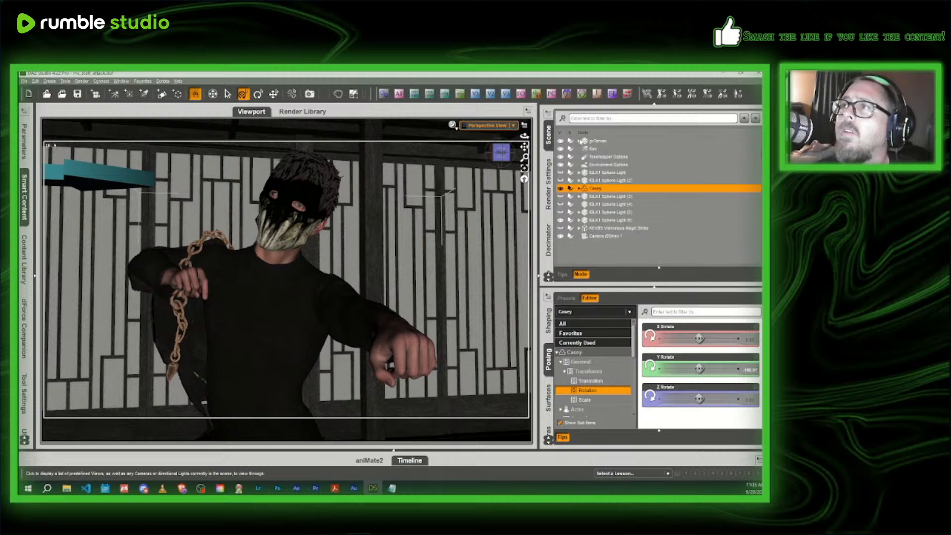
{"action": "left_click", "coordinate": [608, 236]}
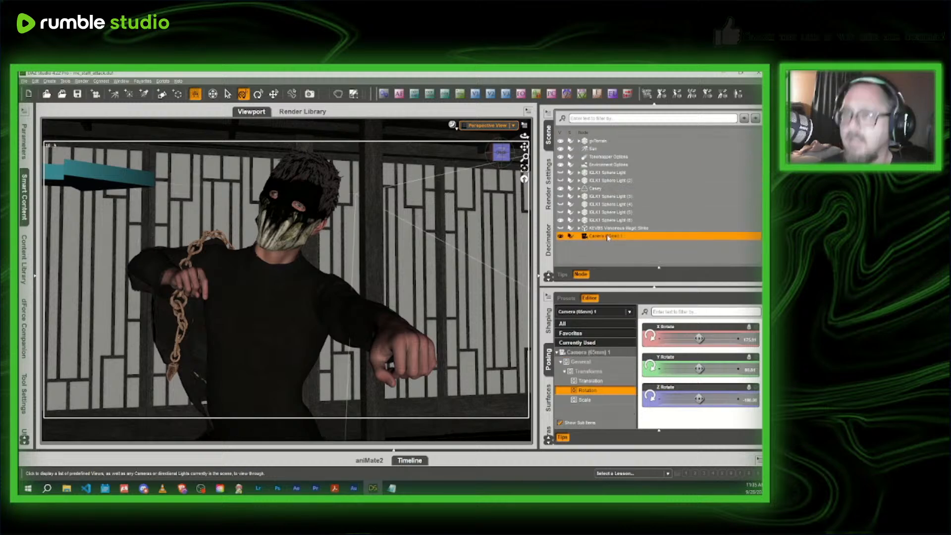
{"action": "key", "text": "Delete"}
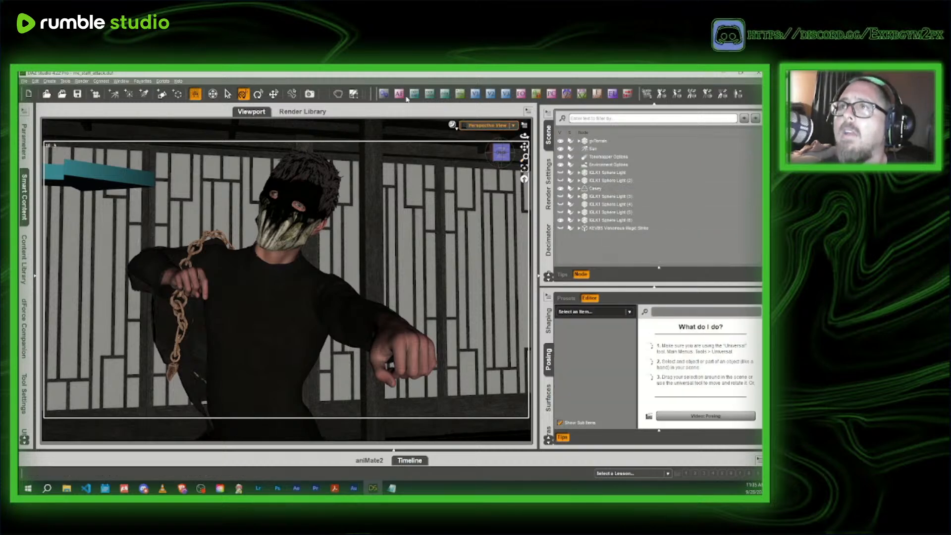
- Create a new camera from the current perspective framing and look through it in the viewport
{"action": "left_click", "coordinate": [459, 97]}
{"action": "left_click", "coordinate": [363, 279]}
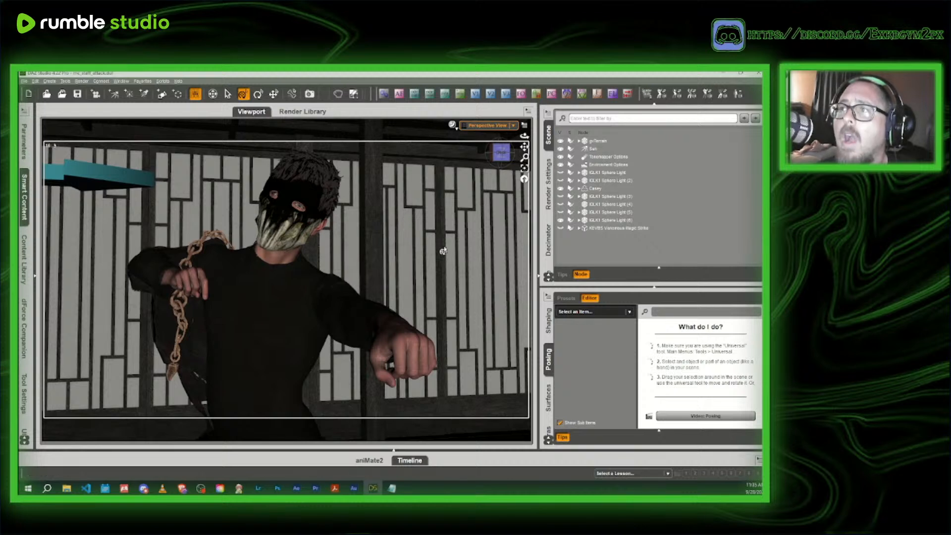
{"action": "left_click", "coordinate": [490, 126]}
{"action": "left_click", "coordinate": [486, 187]}
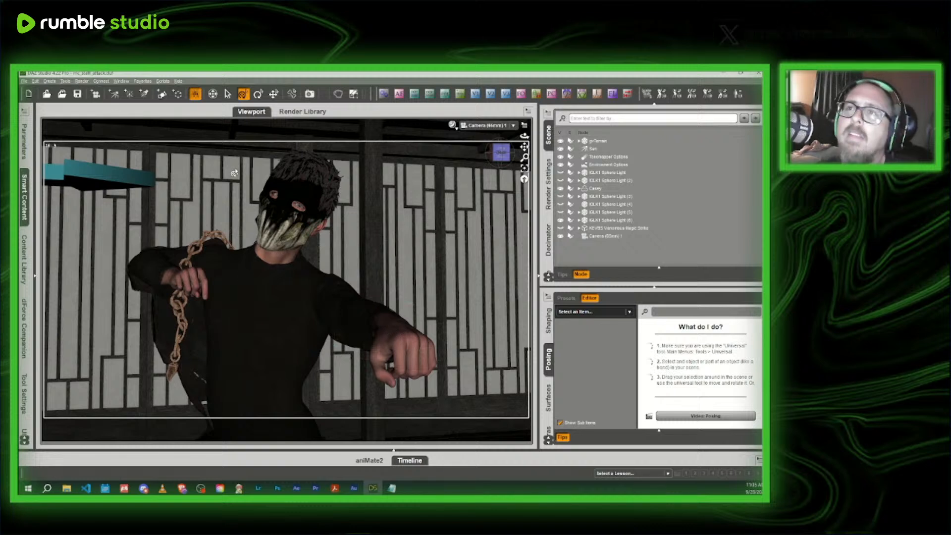
- Switch on Auto Focus for the masked character's left hand, with focusing on the eyes turned off
{"action": "left_click", "coordinate": [403, 327]}
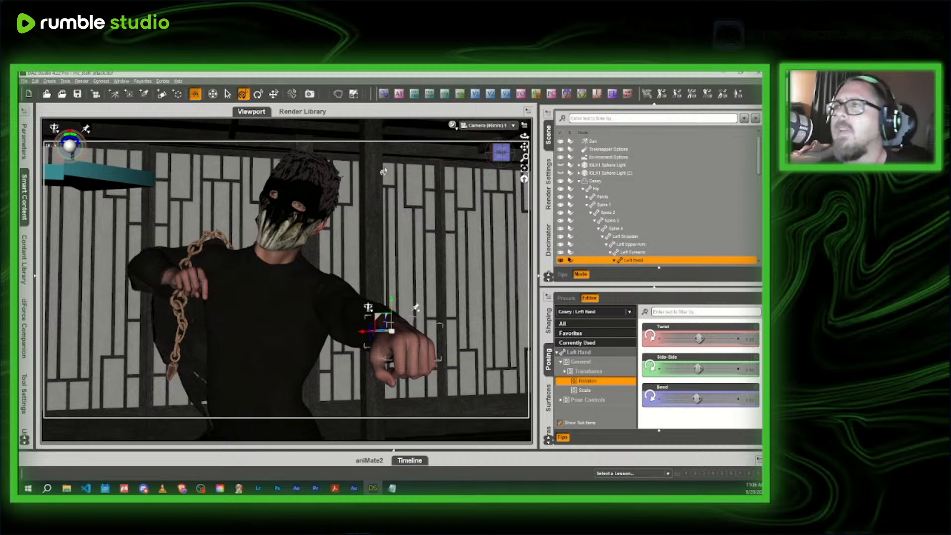
{"action": "left_click", "coordinate": [399, 94]}
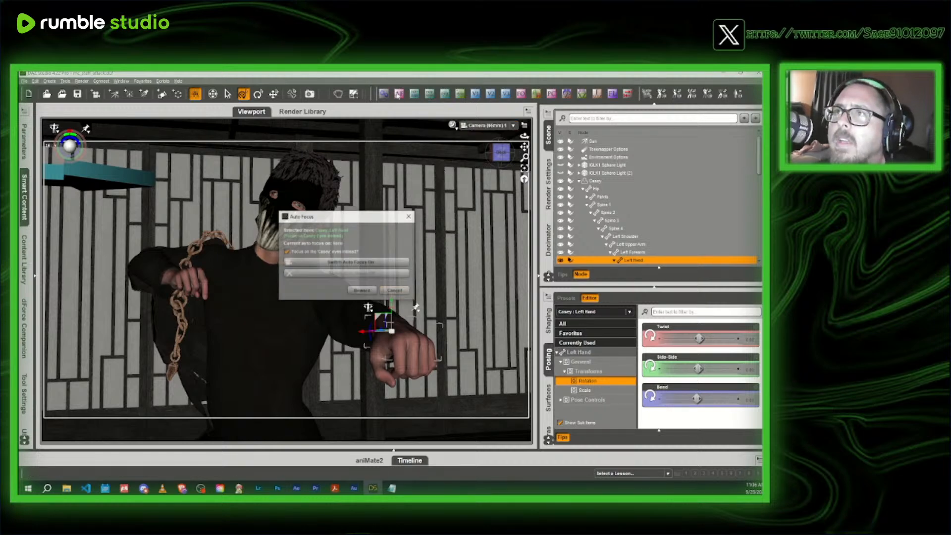
{"action": "left_click", "coordinate": [292, 253]}
{"action": "left_click", "coordinate": [288, 252]}
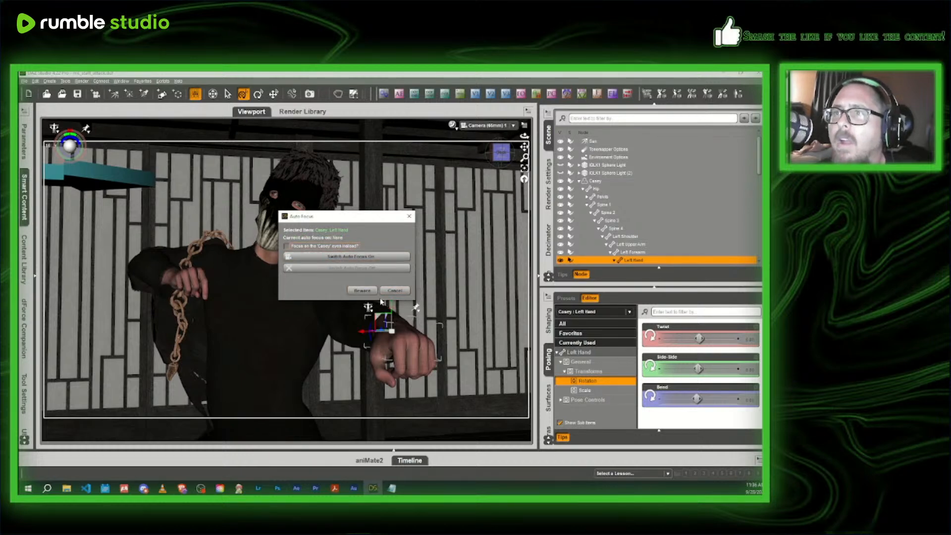
{"action": "left_click", "coordinate": [367, 256]}
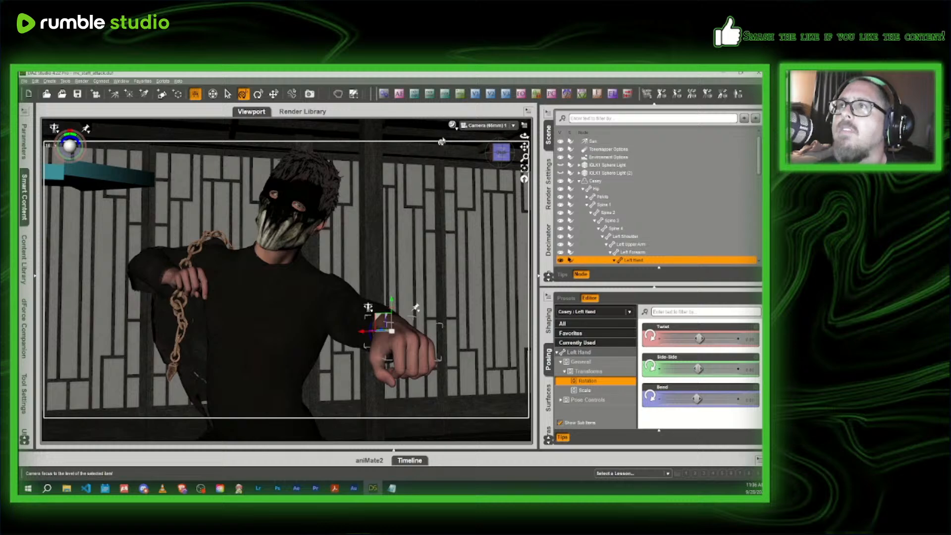
- Set the new camera's F-stop to 90 (13 stops)
{"action": "left_click", "coordinate": [599, 99]}
{"action": "left_click", "coordinate": [376, 237]}
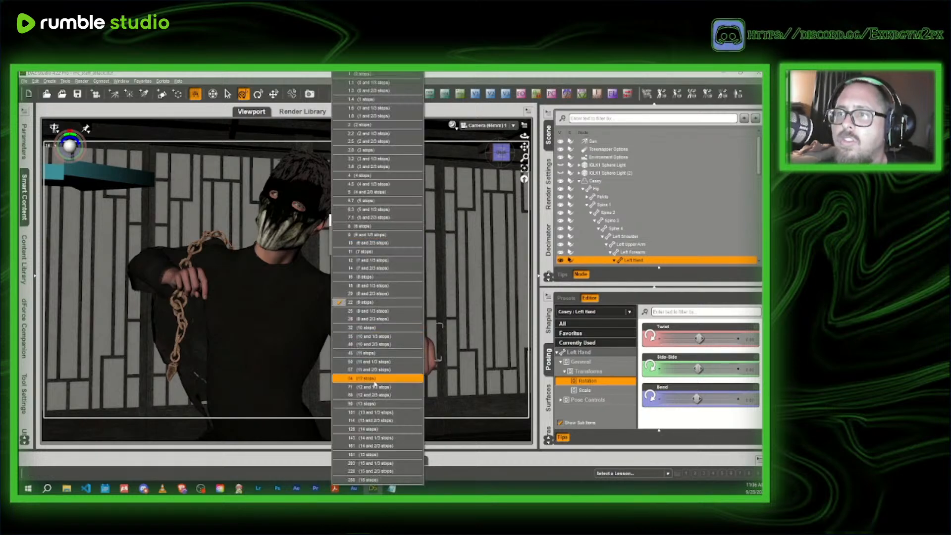
{"action": "left_click", "coordinate": [375, 403]}
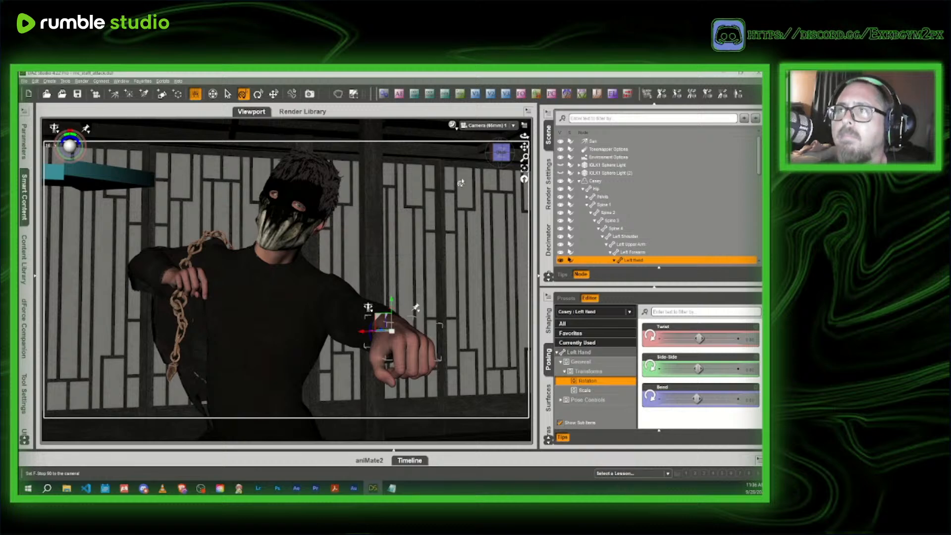
- Check the focus and lighting through the camera in an Iray preview, and return the viewport to Texture Shaded
{"action": "left_click", "coordinate": [452, 126]}
{"action": "left_click", "coordinate": [450, 225]}
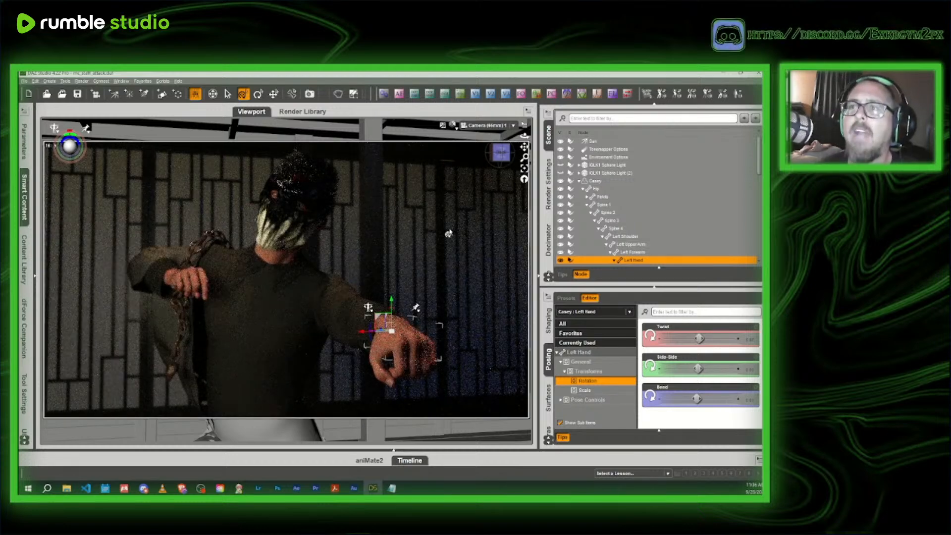
{"action": "left_click", "coordinate": [453, 125]}
{"action": "left_click", "coordinate": [445, 199]}
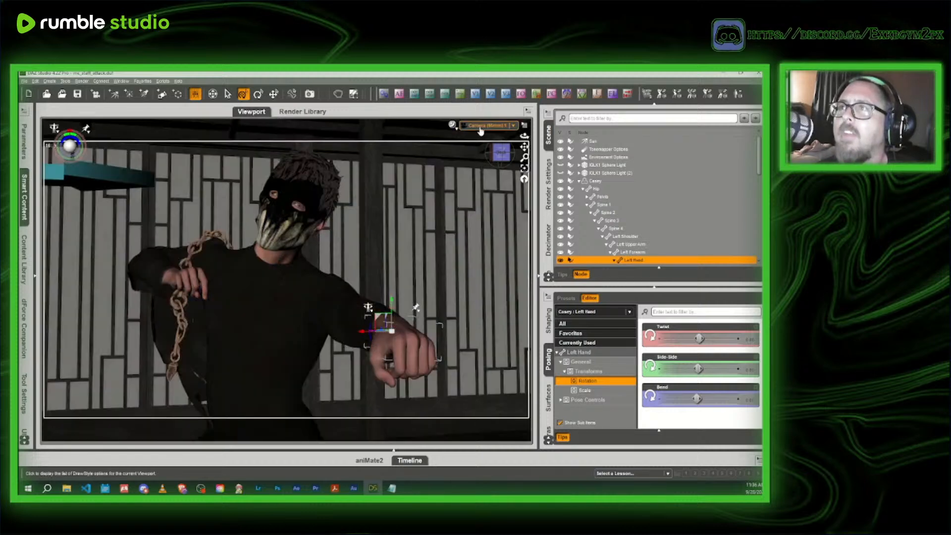
- In Perspective View, duplicate IGLK1 Sphere Light (6) and move the original to the other side of the masked character
{"action": "left_click", "coordinate": [475, 125]}
{"action": "left_click", "coordinate": [475, 152]}
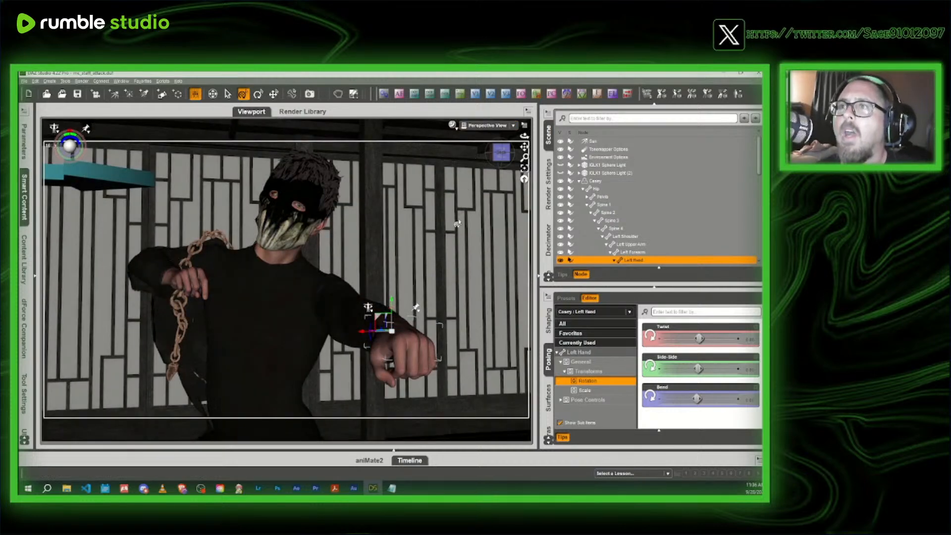
{"action": "scroll", "coordinate": [450, 232], "scroll_direction": "down", "scroll_amount": 10}
{"action": "left_click_drag", "start_coordinate": [501, 152], "coordinate": [555, 188]}
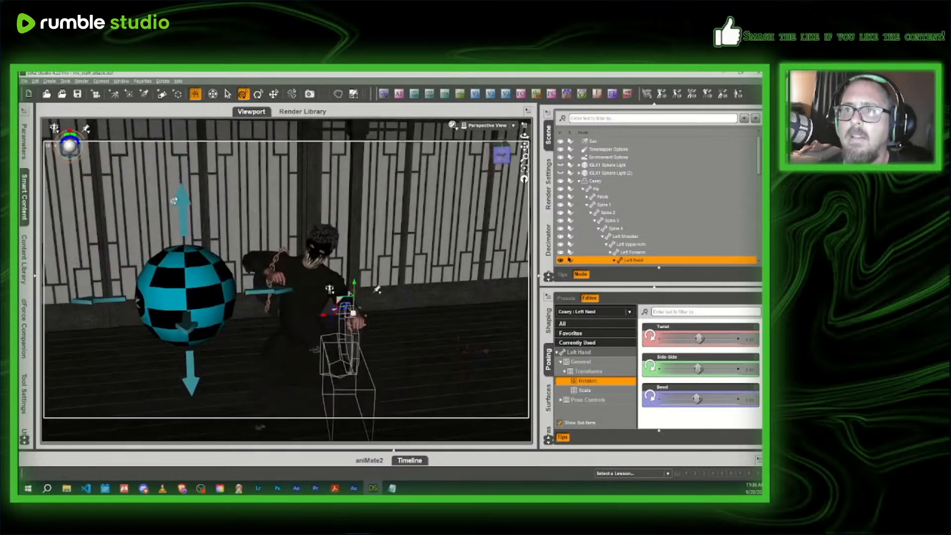
{"action": "left_click", "coordinate": [217, 300]}
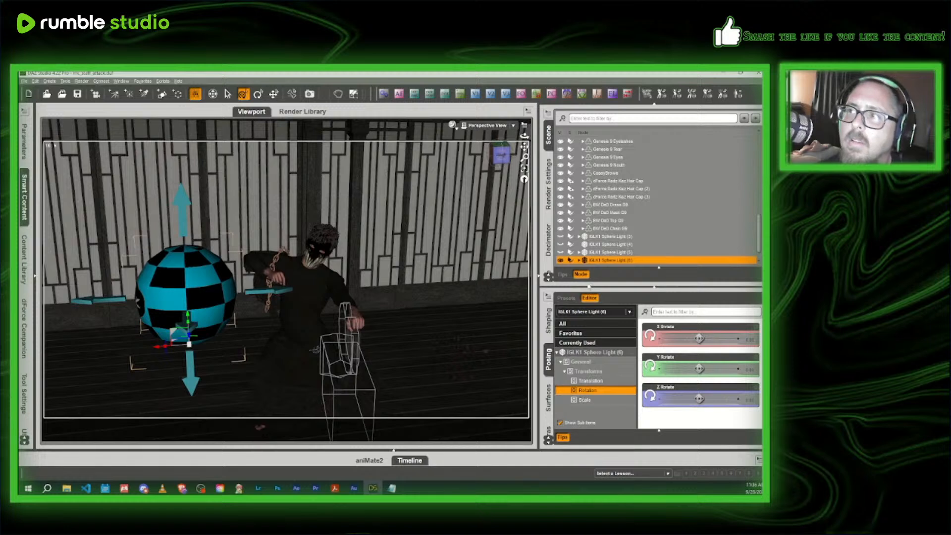
{"action": "left_click", "coordinate": [35, 81]}
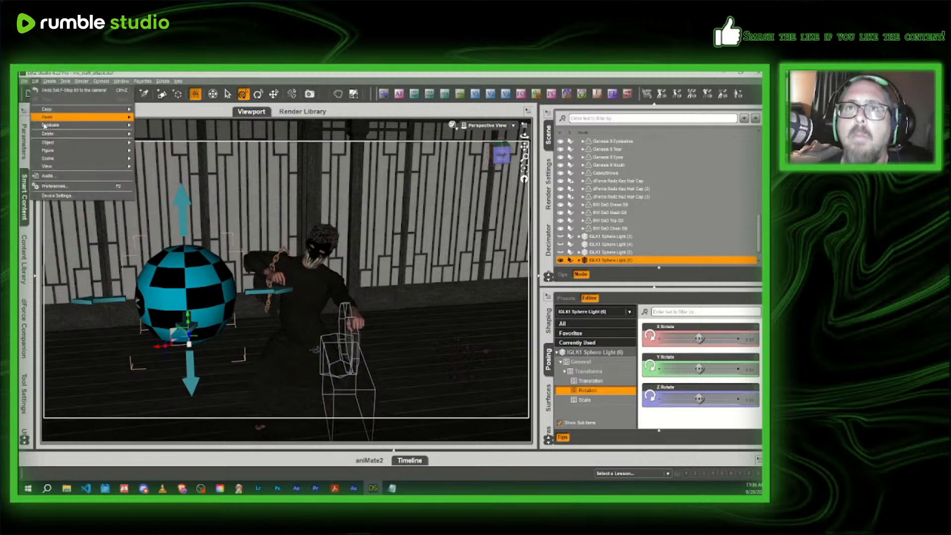
{"action": "mouse_move", "coordinate": [55, 125]}
{"action": "left_click", "coordinate": [164, 130]}
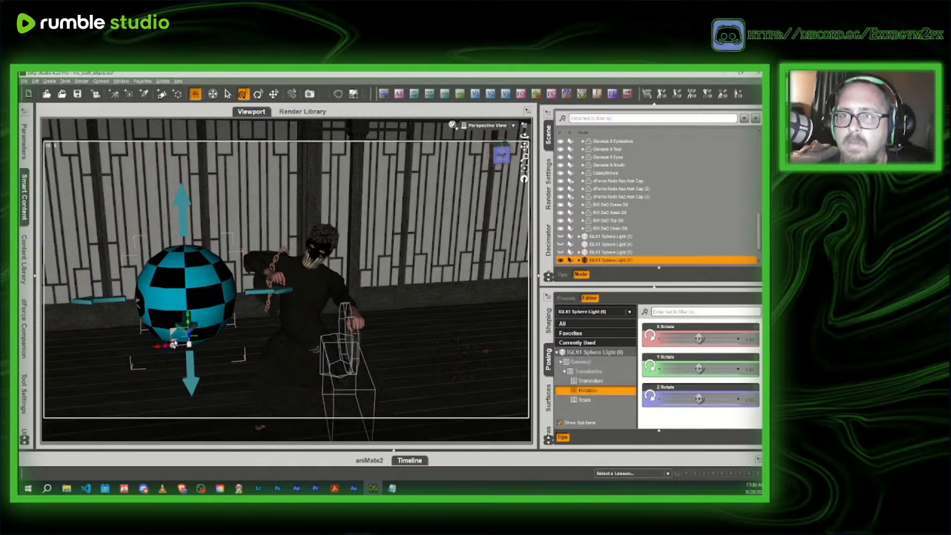
{"action": "left_click_drag", "start_coordinate": [187, 352], "coordinate": [398, 291]}
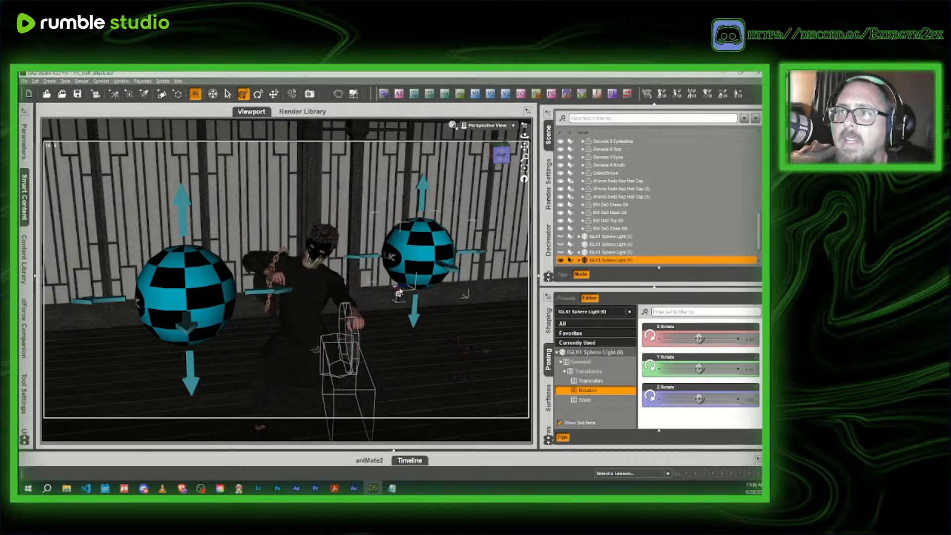
- Look through the camera and examine the two-light setup in an Iray preview, returning the viewport to Texture Shaded
{"action": "left_click", "coordinate": [476, 126]}
{"action": "left_click", "coordinate": [482, 191]}
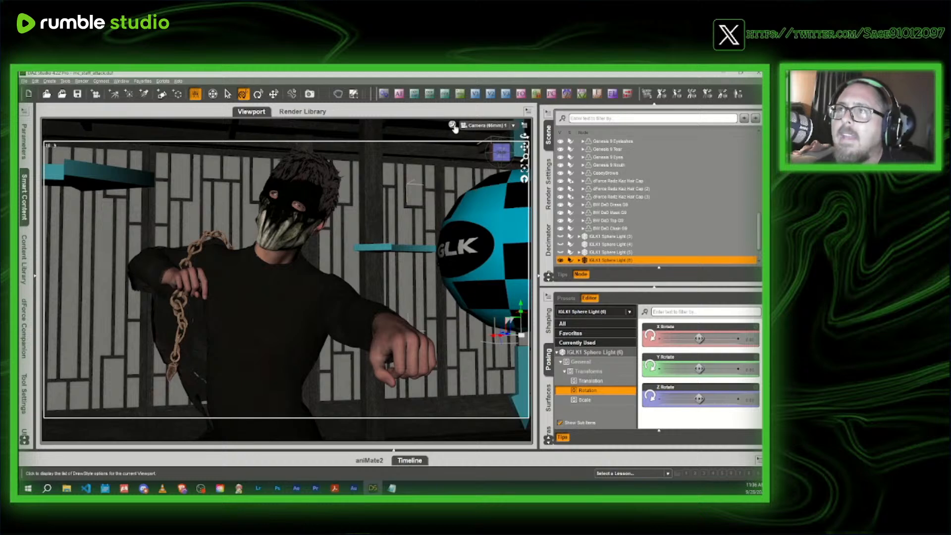
{"action": "left_click", "coordinate": [451, 124]}
{"action": "left_click", "coordinate": [463, 227]}
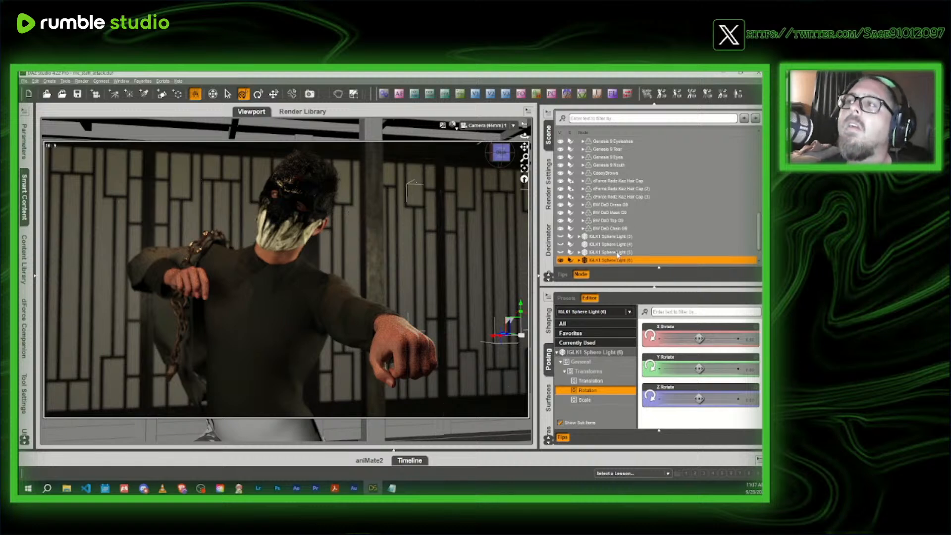
{"action": "left_click", "coordinate": [452, 127]}
{"action": "left_click", "coordinate": [450, 204]}
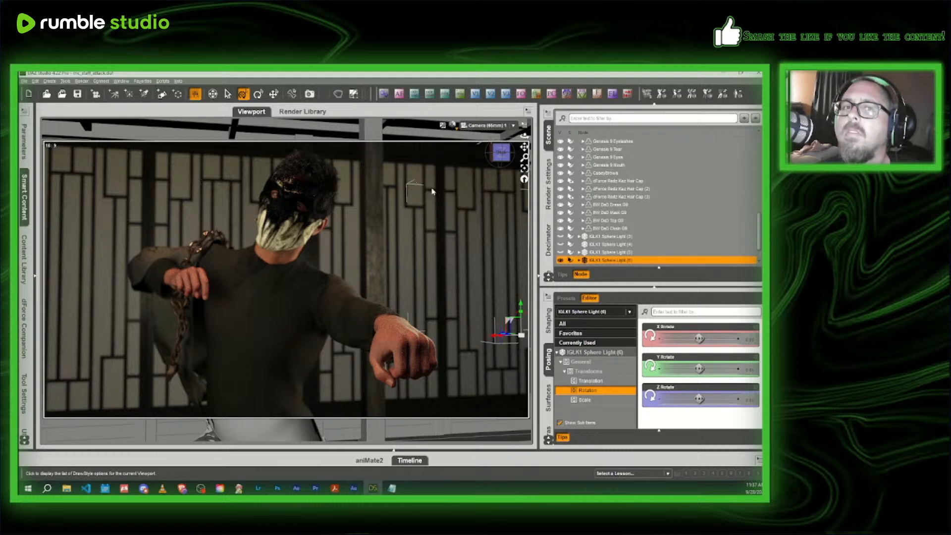
- In Perspective View, set the surface Luminous Efficacy of IGLK1 Sphere Light (7) to 700
{"action": "left_click", "coordinate": [487, 127]}
{"action": "left_click", "coordinate": [484, 139]}
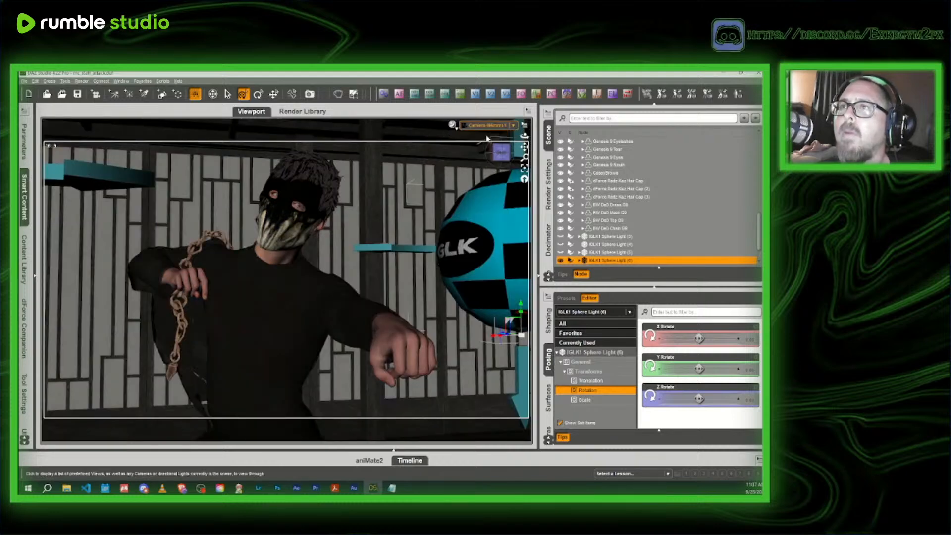
{"action": "left_click", "coordinate": [195, 296]}
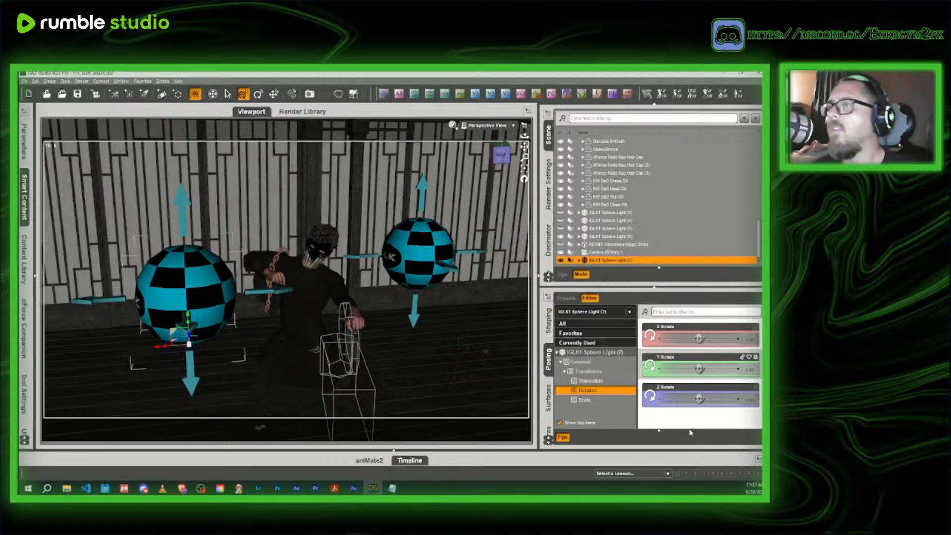
{"action": "left_click", "coordinate": [549, 397]}
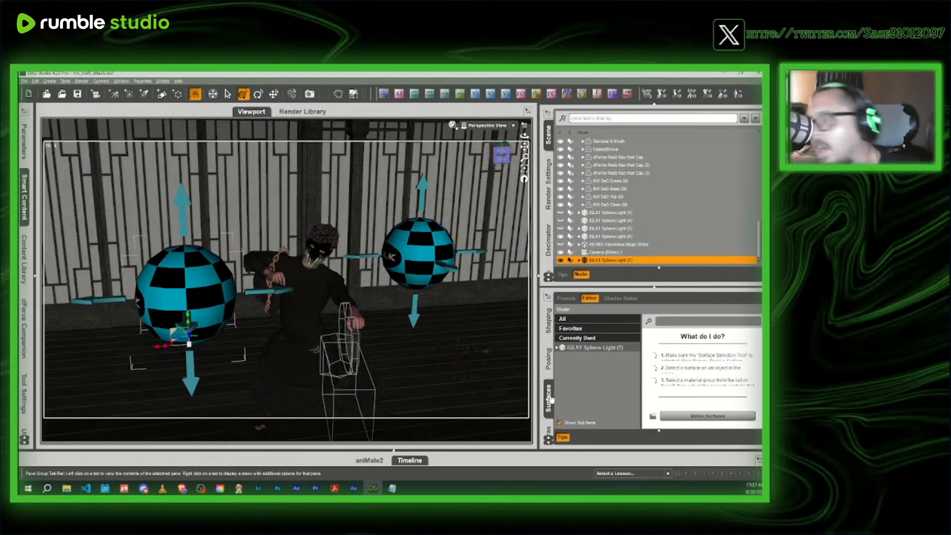
{"action": "left_click", "coordinate": [601, 348]}
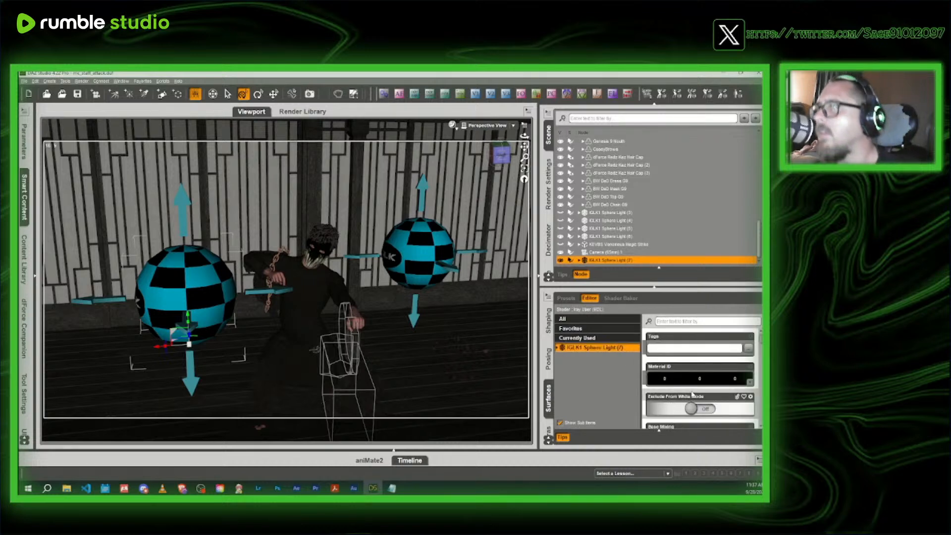
{"action": "scroll", "coordinate": [691, 376], "scroll_direction": "down", "scroll_amount": 5}
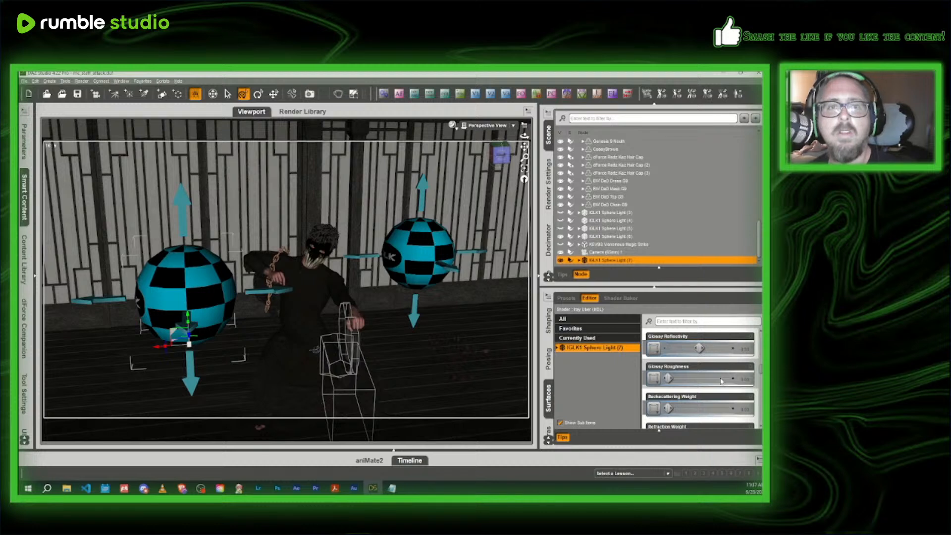
{"action": "scroll", "coordinate": [721, 381], "scroll_direction": "down", "scroll_amount": 10}
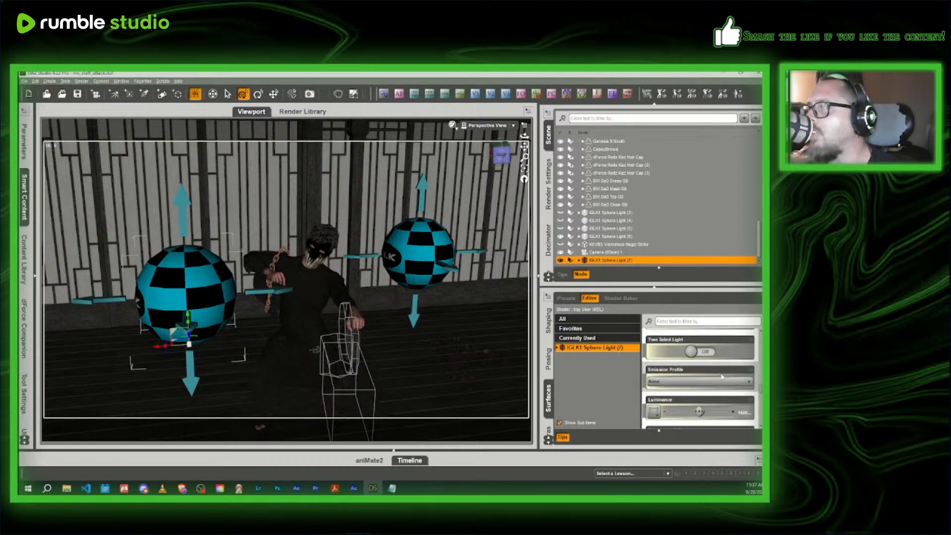
{"action": "scroll", "coordinate": [721, 377], "scroll_direction": "up", "scroll_amount": 3}
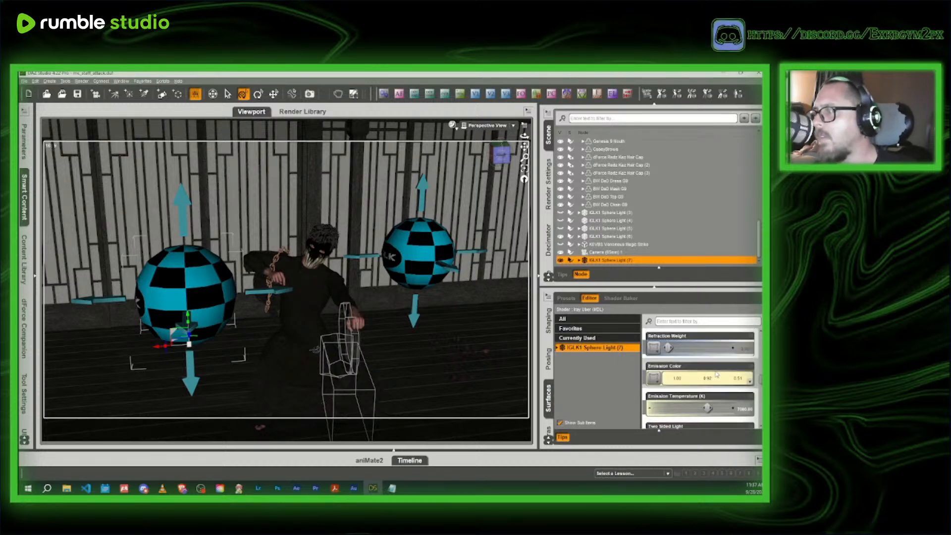
{"action": "scroll", "coordinate": [716, 377], "scroll_direction": "down", "scroll_amount": 2}
{"action": "scroll", "coordinate": [716, 378], "scroll_direction": "down", "scroll_amount": 3}
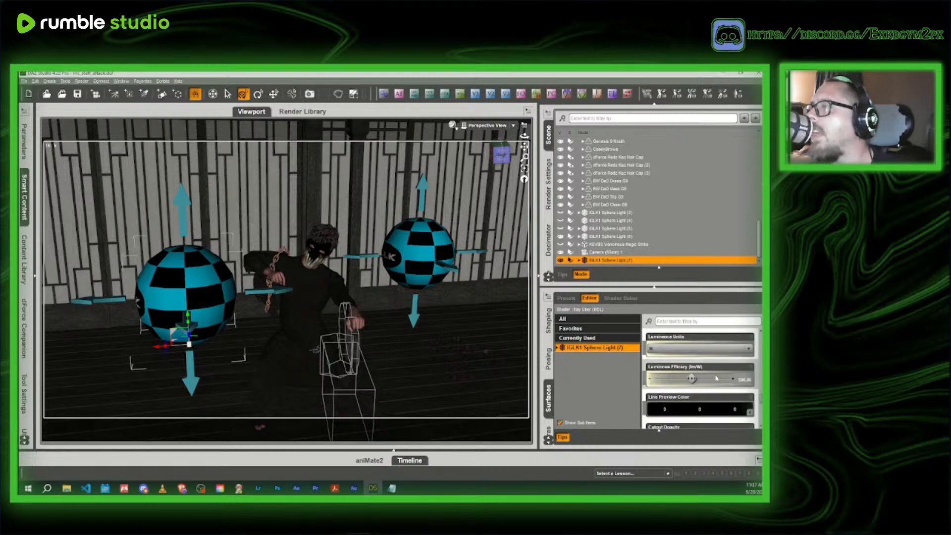
{"action": "left_click", "coordinate": [743, 379]}
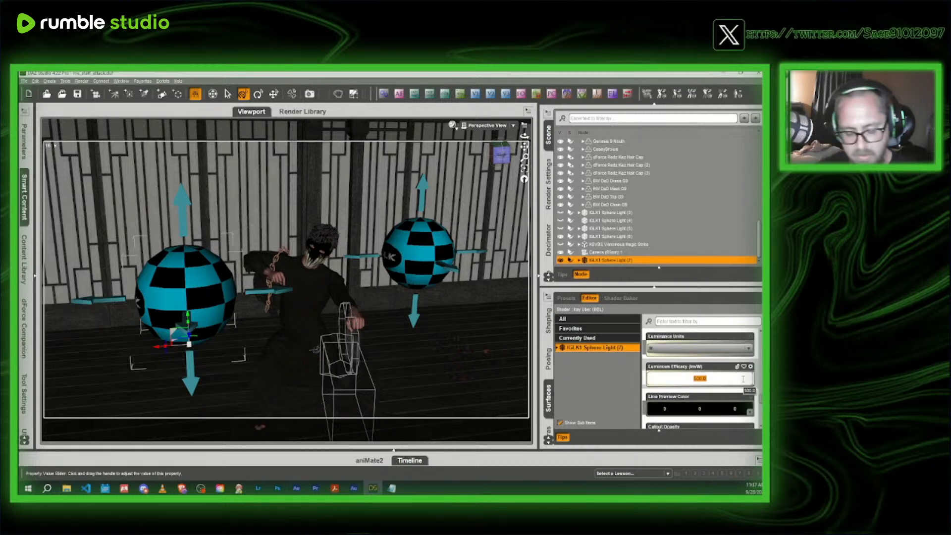
{"action": "type", "text": "700"}
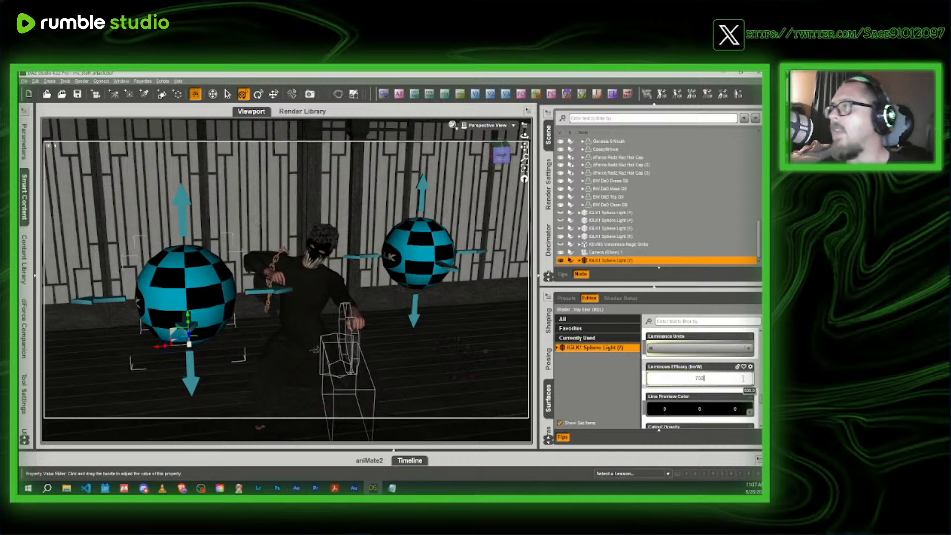
{"action": "key", "text": "Return"}
- Set the surface Luminous Efficacy of IGLK1 Sphere Light (6) to 700 as well
{"action": "left_click", "coordinate": [639, 236]}
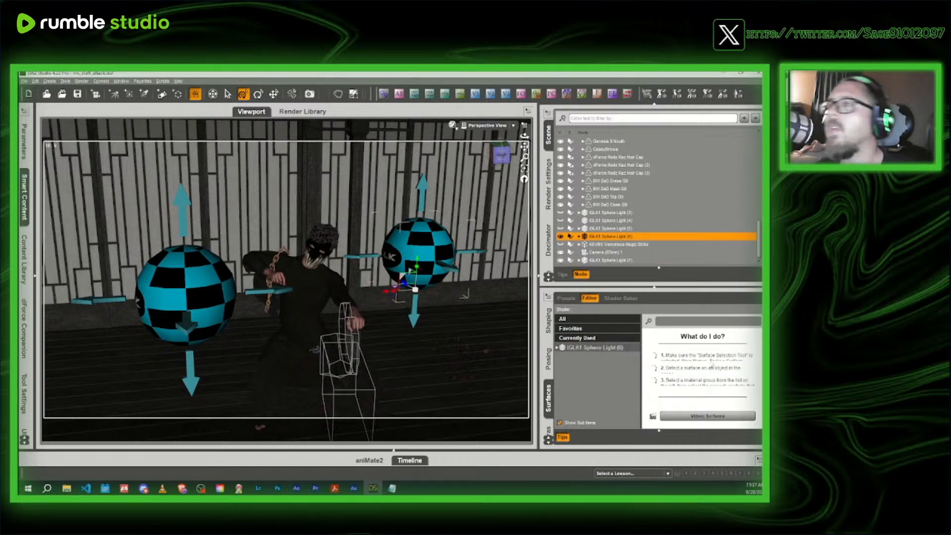
{"action": "left_click", "coordinate": [600, 347]}
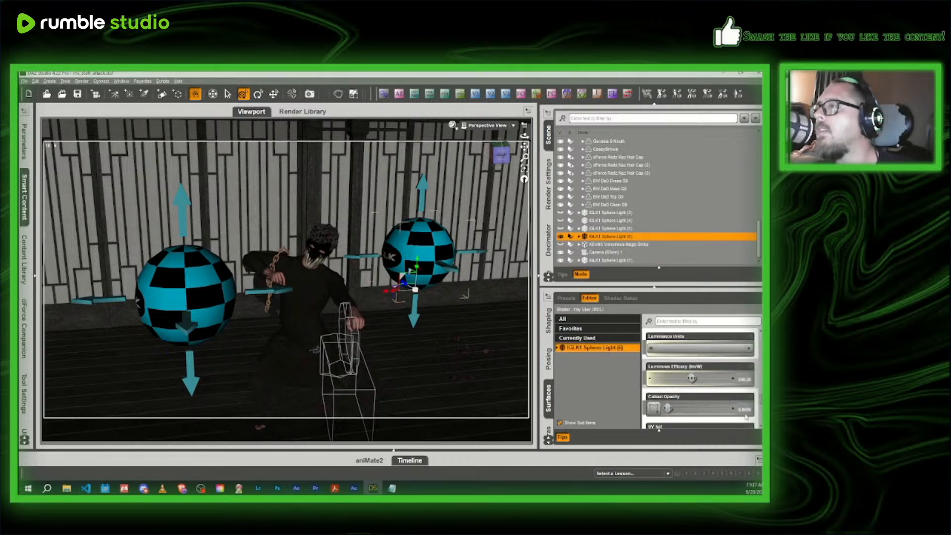
{"action": "scroll", "coordinate": [718, 376], "scroll_direction": "down", "scroll_amount": 3}
{"action": "left_click", "coordinate": [745, 360]}
{"action": "type", "text": "700"}
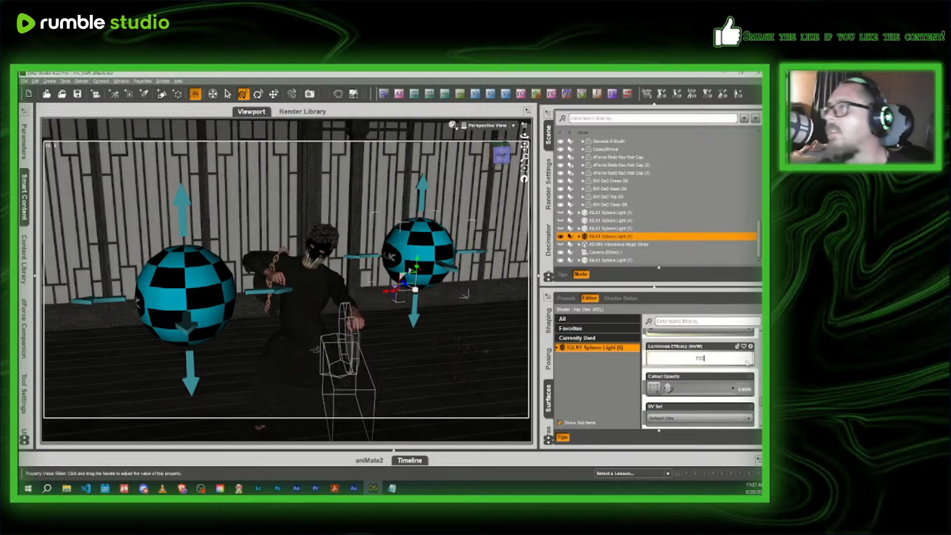
{"action": "key", "text": "Return"}
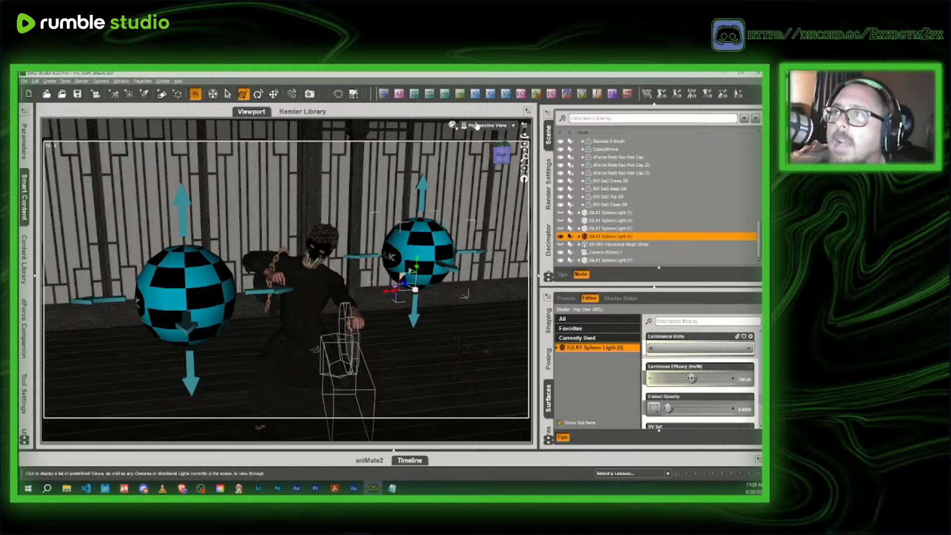
- Look through the camera and check the changed light strength in an Iray preview, returning the viewport to Texture Shaded
{"action": "left_click", "coordinate": [488, 126]}
{"action": "left_click", "coordinate": [474, 191]}
{"action": "left_click", "coordinate": [452, 126]}
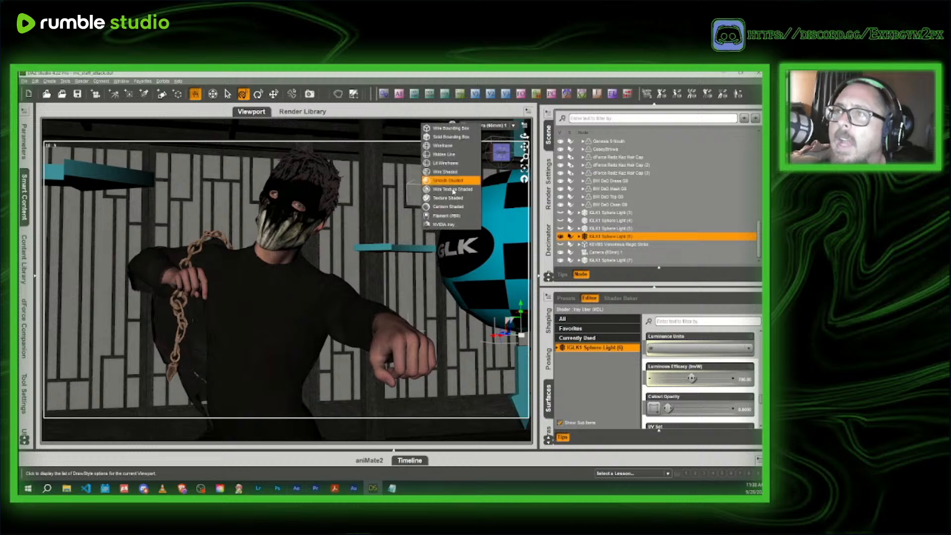
{"action": "left_click", "coordinate": [445, 229]}
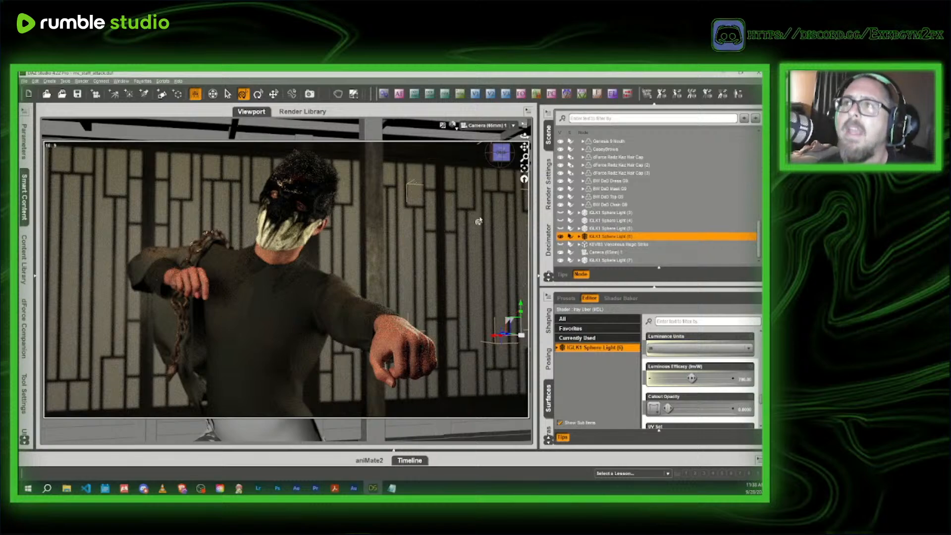
{"action": "left_click", "coordinate": [453, 125]}
{"action": "left_click", "coordinate": [450, 199]}
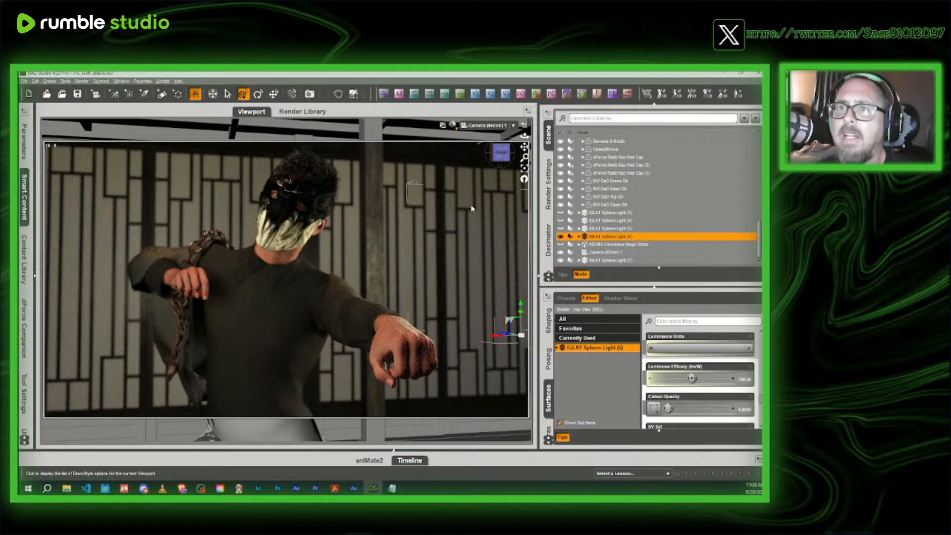
- In Perspective View, move IGLK1 Sphere Light (6) forward from beside the masked character towards the camera
{"action": "left_click", "coordinate": [486, 125]}
{"action": "left_click", "coordinate": [486, 131]}
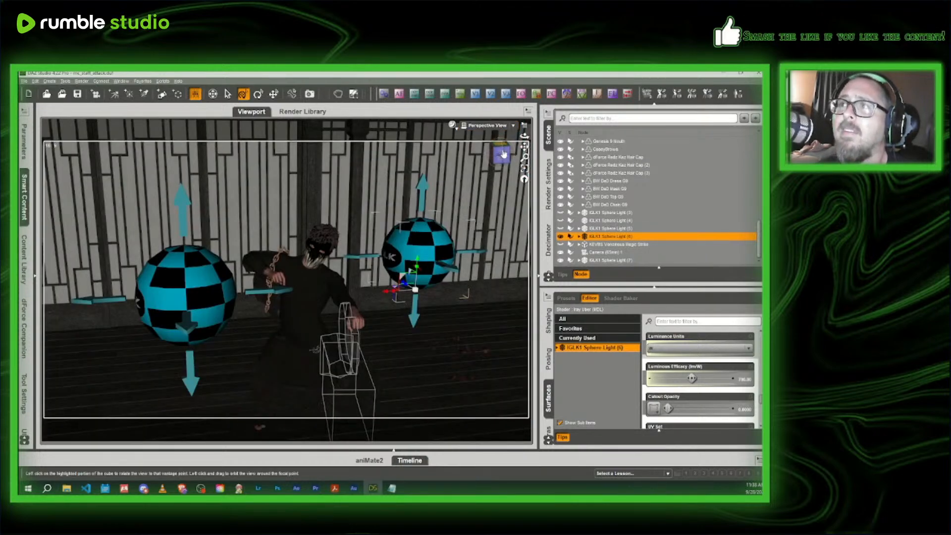
{"action": "middle_click_drag", "start_coordinate": [395, 281], "coordinate": [232, 224]}
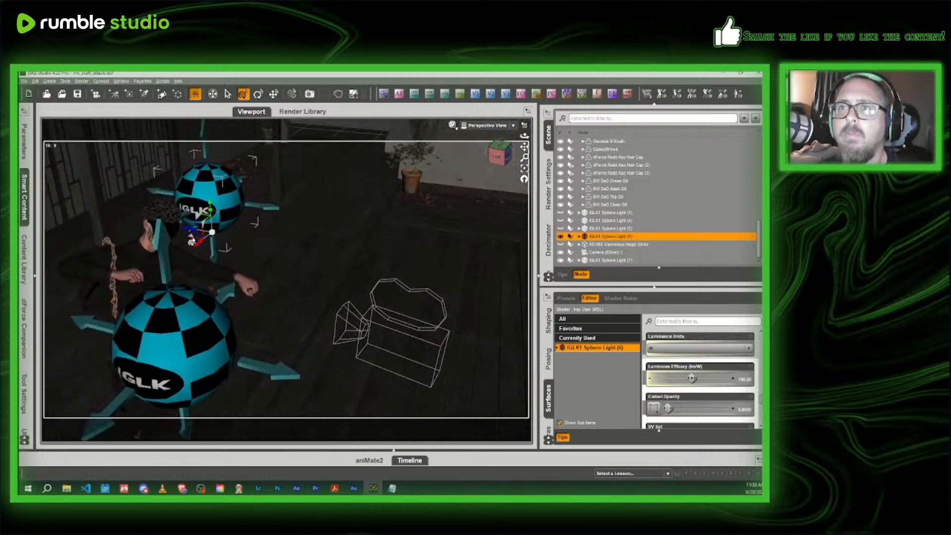
{"action": "left_click_drag", "start_coordinate": [192, 242], "coordinate": [281, 265]}
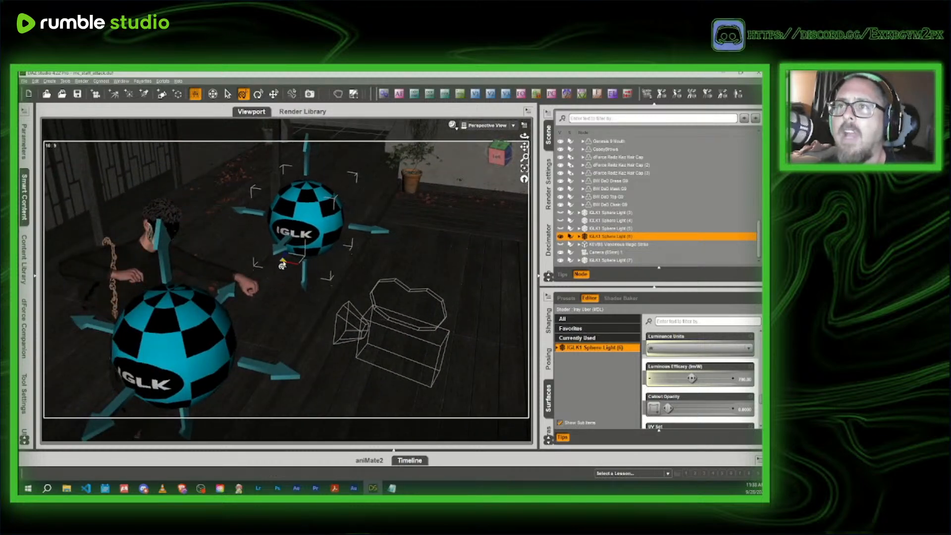
- Check the moved sphere light through the camera in an Iray preview, and return the viewport to Texture Shaded
{"action": "left_click", "coordinate": [488, 125]}
{"action": "left_click", "coordinate": [483, 188]}
{"action": "left_click", "coordinate": [452, 125]}
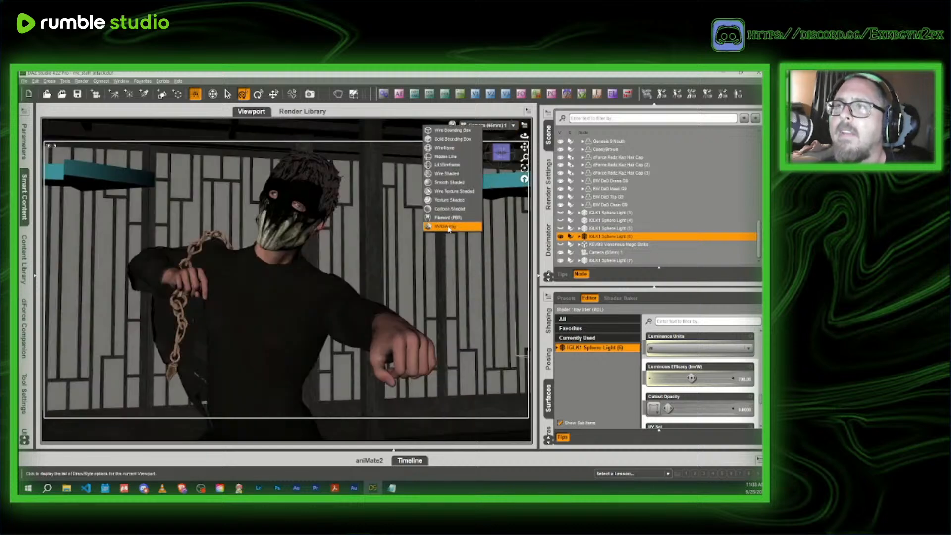
{"action": "left_click", "coordinate": [449, 229]}
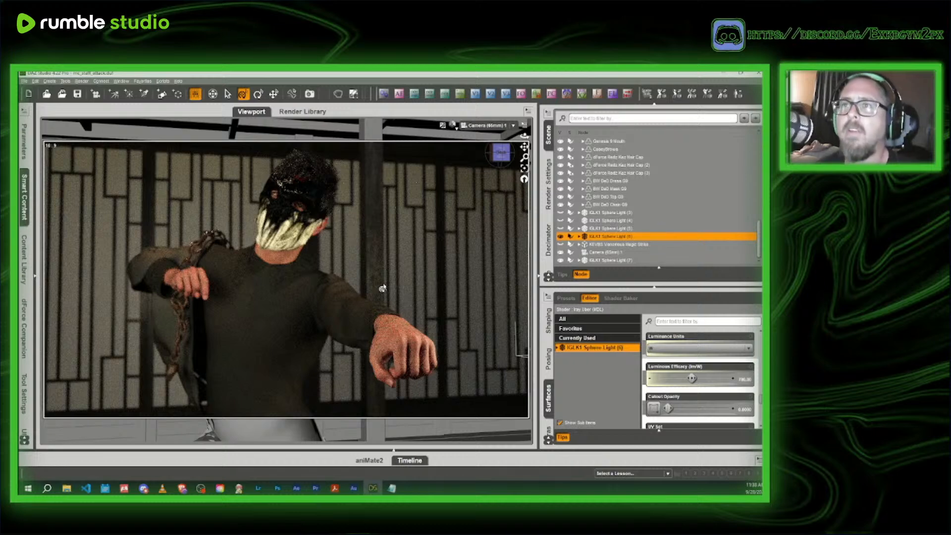
{"action": "left_click", "coordinate": [451, 125]}
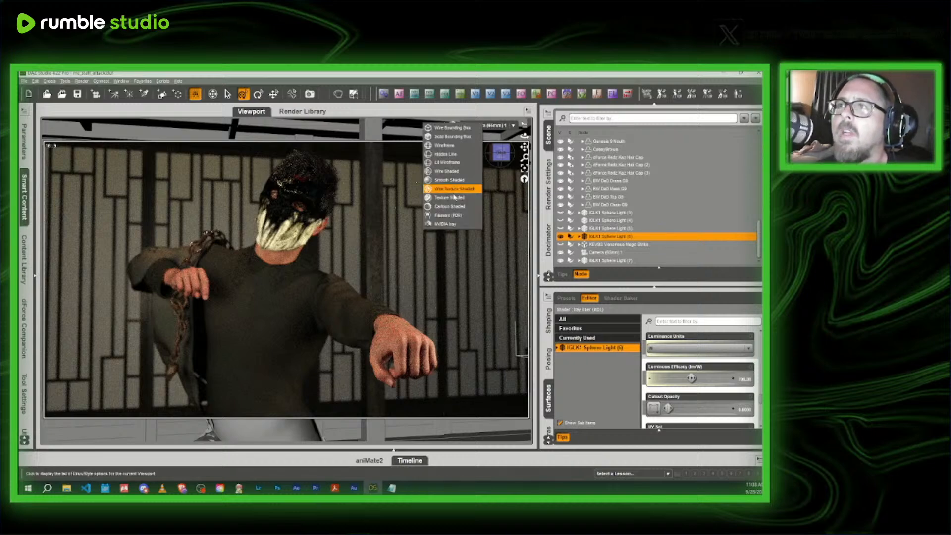
{"action": "left_click", "coordinate": [454, 197]}
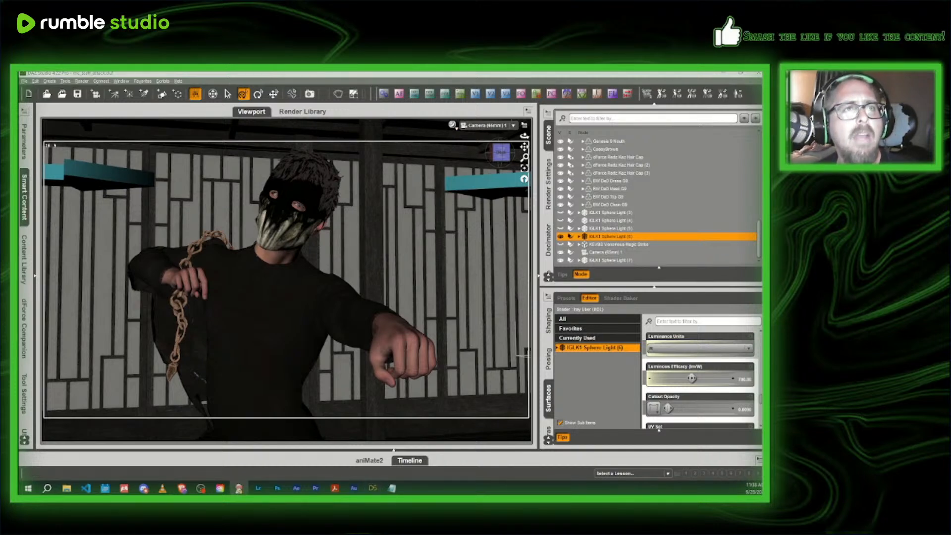
- Switch to File Explorer and open the combatclass folder inside combat_images, basic_attack, mc_basic_attack
{"action": "left_click", "coordinate": [66, 488]}
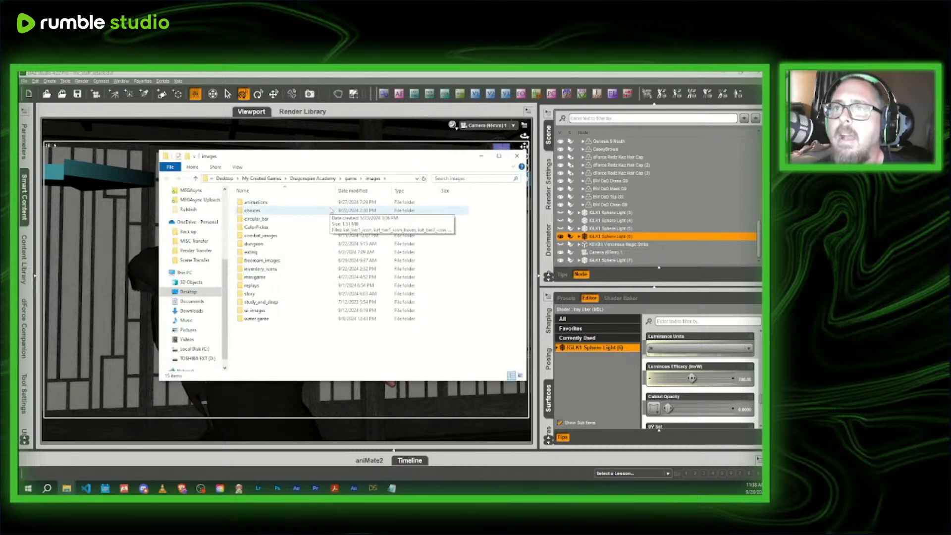
{"action": "double_click", "coordinate": [268, 236]}
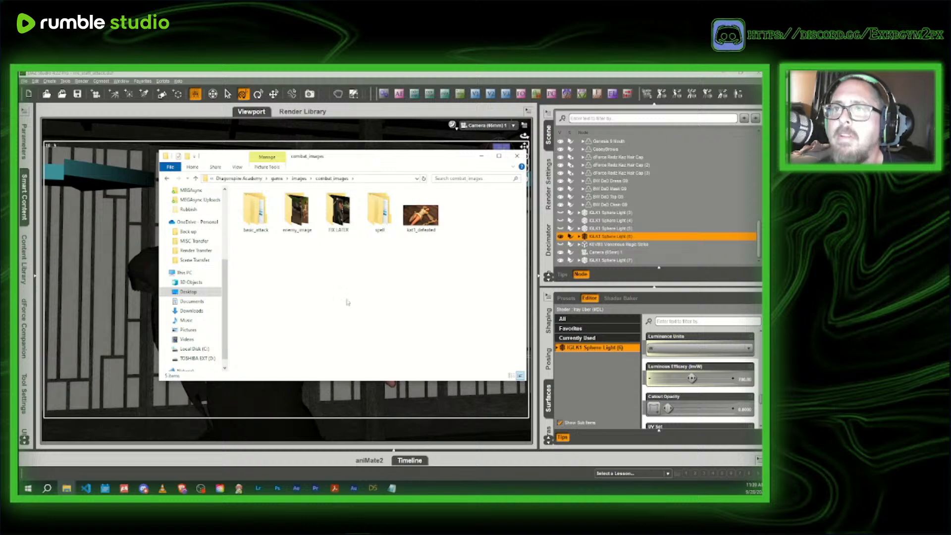
{"action": "left_click_drag", "start_coordinate": [389, 151], "coordinate": [324, 155]}
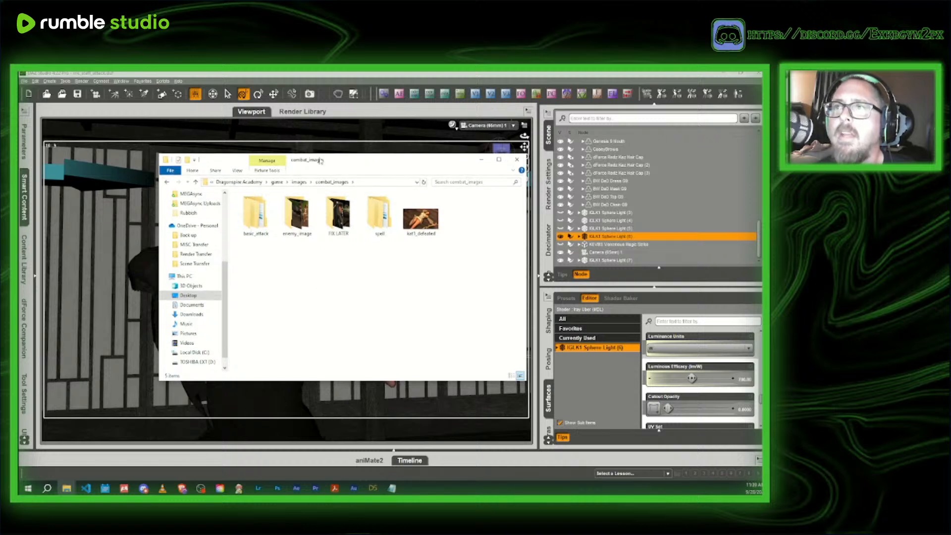
{"action": "left_click_drag", "start_coordinate": [408, 161], "coordinate": [19, 163]}
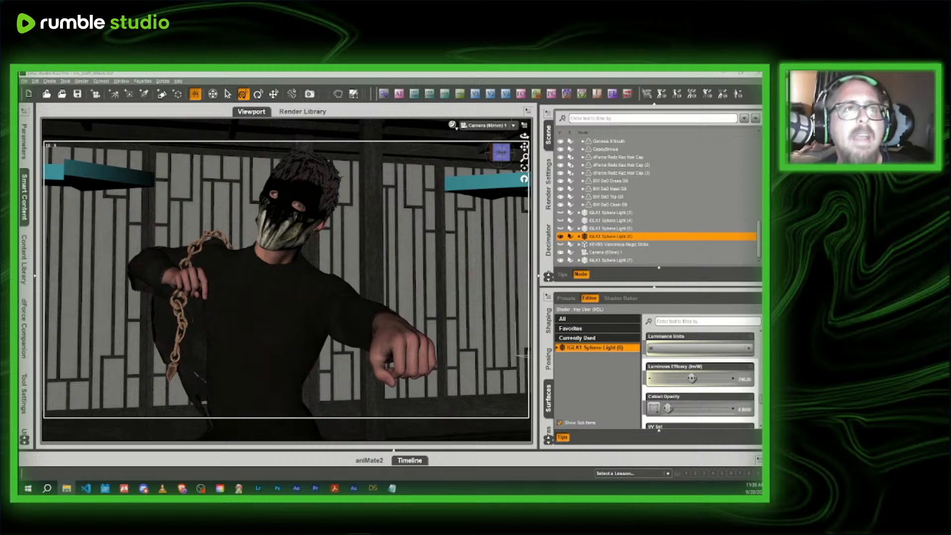
{"action": "left_click_drag", "start_coordinate": [20, 229], "coordinate": [291, 176]}
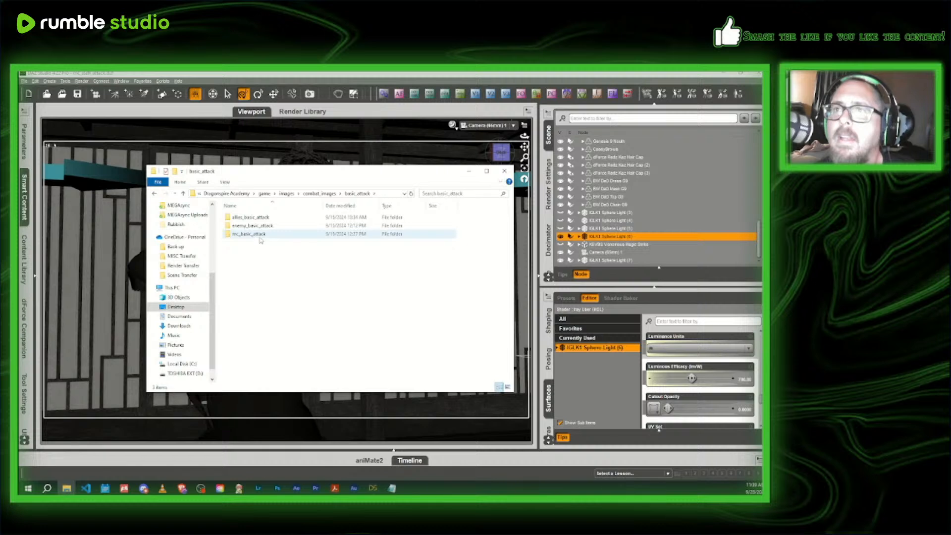
{"action": "double_click", "coordinate": [260, 236]}
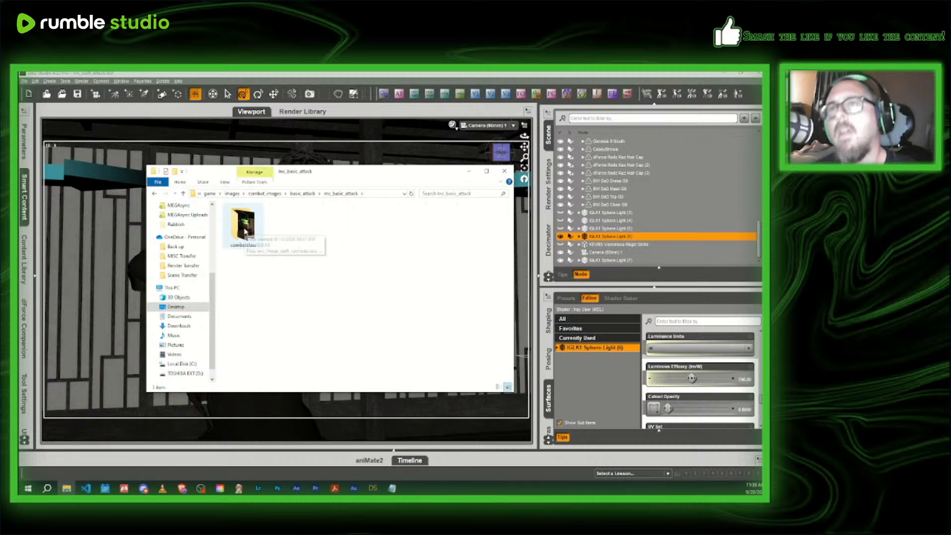
{"action": "double_click", "coordinate": [244, 231]}
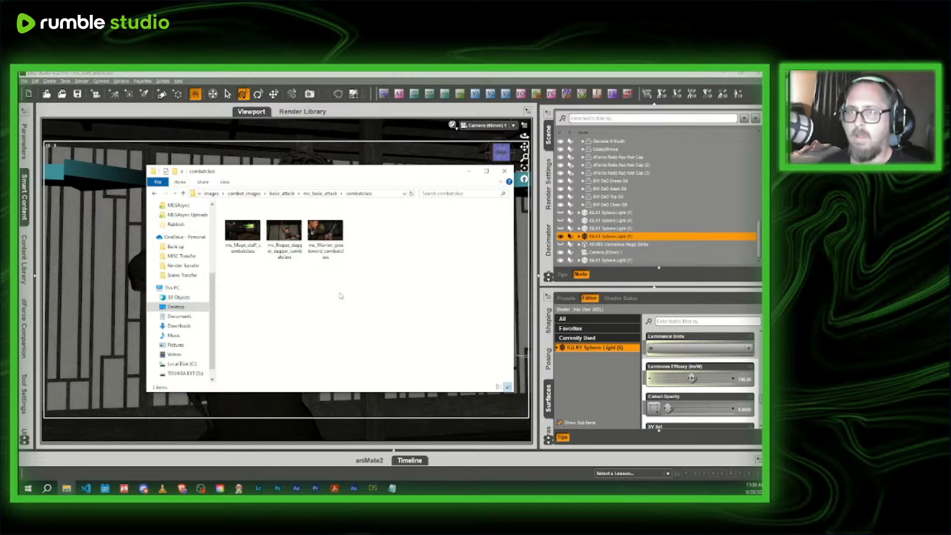
- Select the file name of the mc_Mage_staff_combatclass image for copying, and close the name edit
{"action": "left_click_drag", "start_coordinate": [313, 177], "coordinate": [367, 185]}
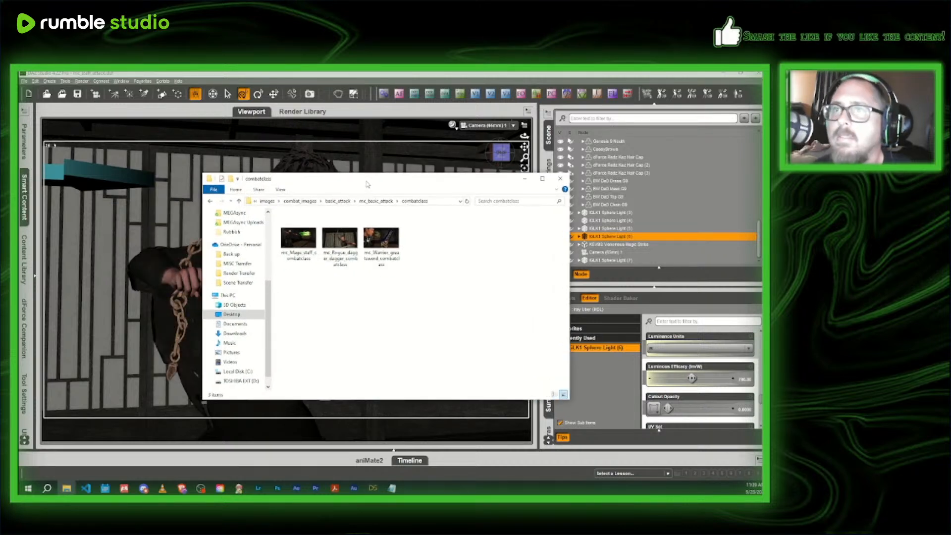
{"action": "left_click", "coordinate": [306, 254]}
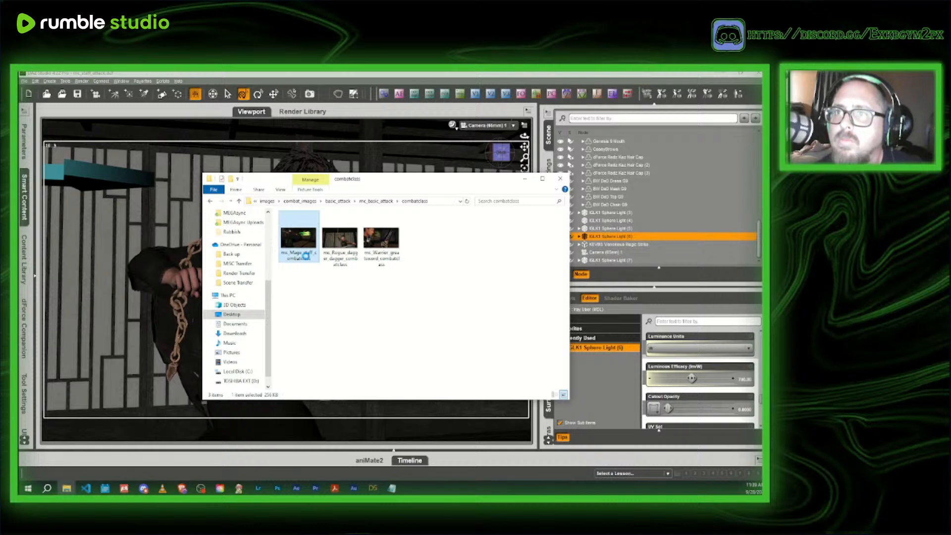
{"action": "right_click", "coordinate": [305, 254]}
{"action": "left_click", "coordinate": [338, 425]}
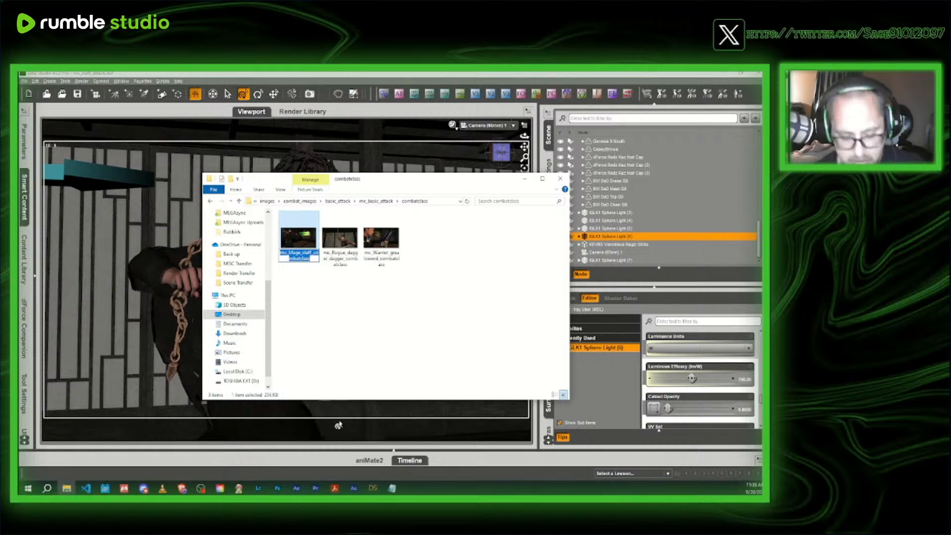
{"action": "left_click", "coordinate": [385, 308]}
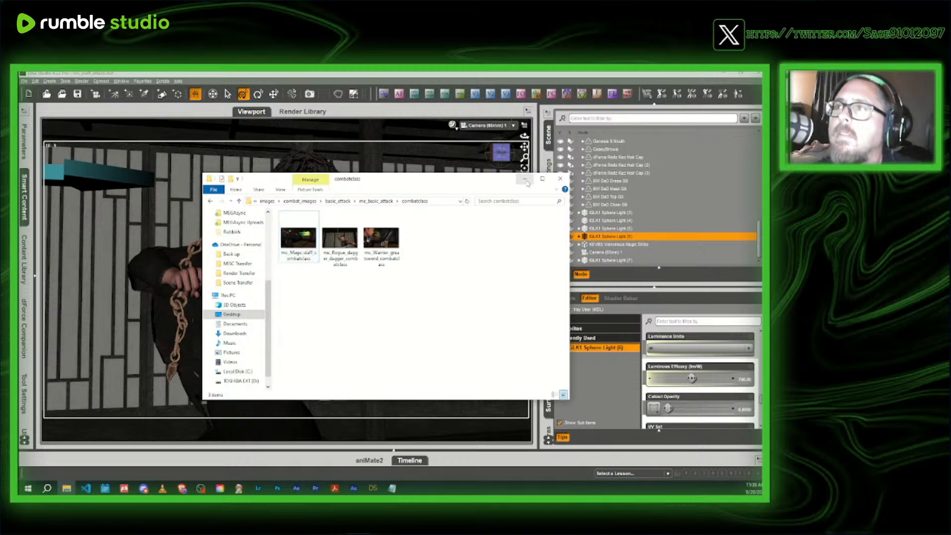
- Start saving the scene under a new name, and browse from My Library to DragonSpire's spells and profile images folder
{"action": "left_click", "coordinate": [525, 179]}
{"action": "left_click", "coordinate": [24, 80]}
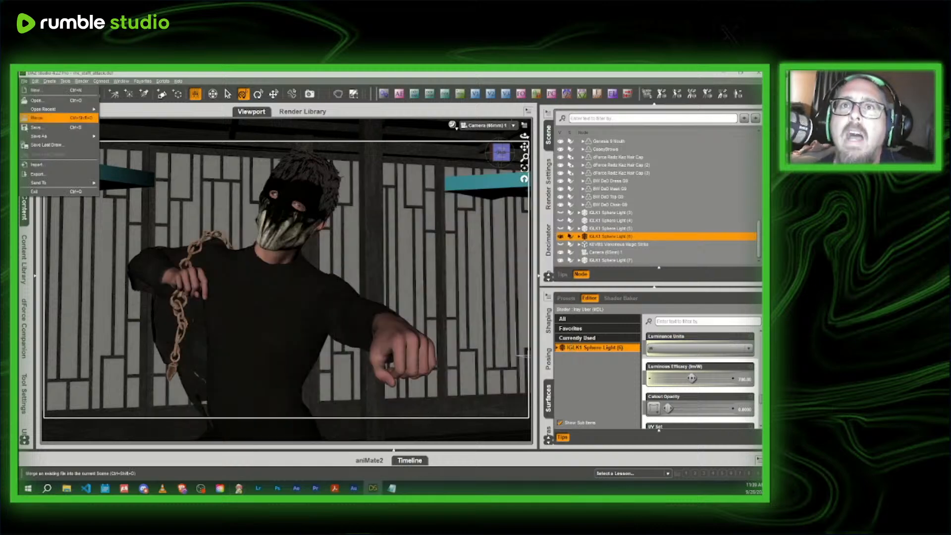
{"action": "mouse_move", "coordinate": [59, 135]}
{"action": "left_click", "coordinate": [114, 138]}
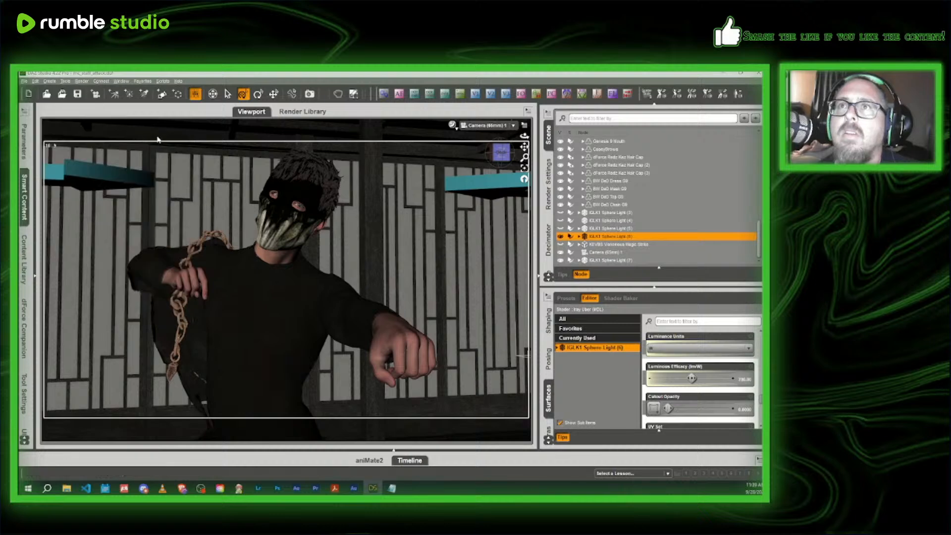
{"action": "left_click", "coordinate": [219, 89]}
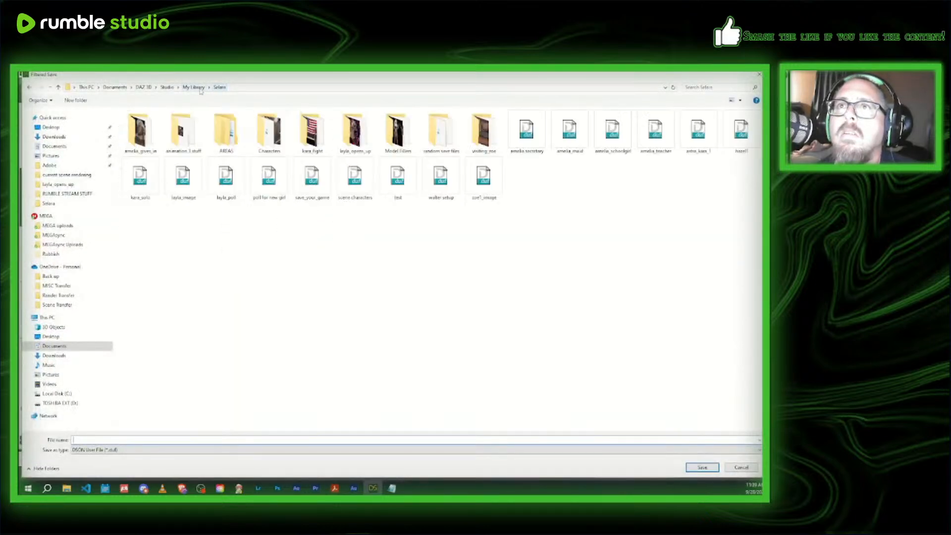
{"action": "left_click", "coordinate": [194, 88]}
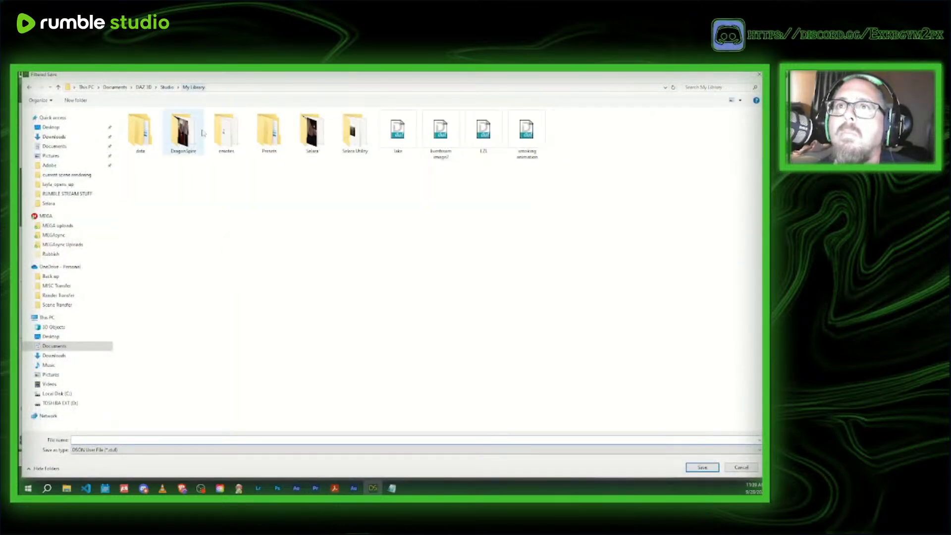
{"action": "double_click", "coordinate": [182, 142]}
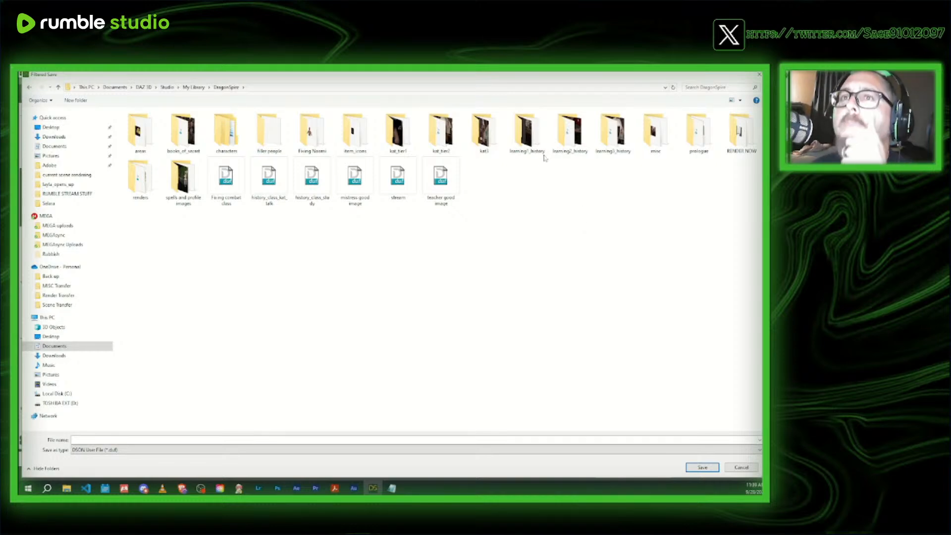
{"action": "double_click", "coordinate": [183, 184]}
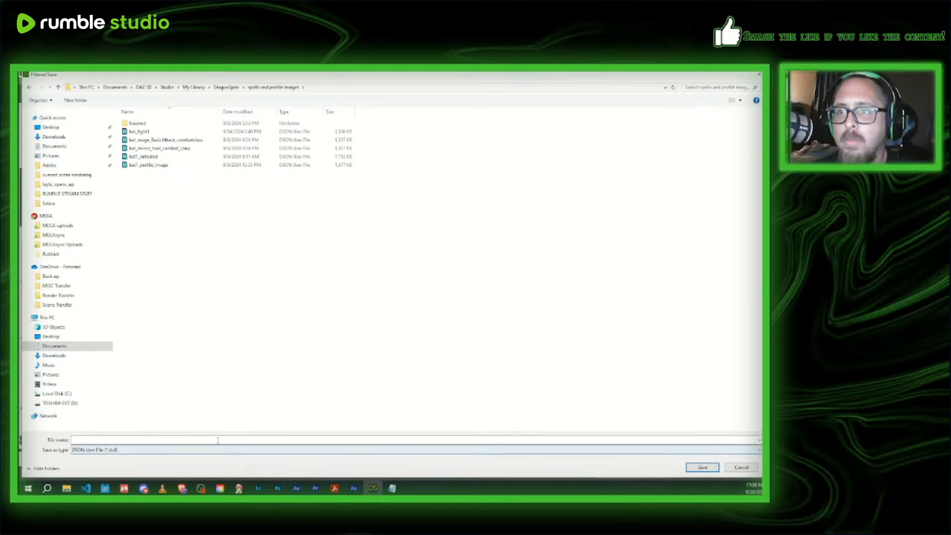
- Name the scene file mc_Mage_punch_combatclass by replacing staff with punch in the copied name, and save it with the default save options
{"action": "type", "text": "mx_Mage_staff_combatclass"}
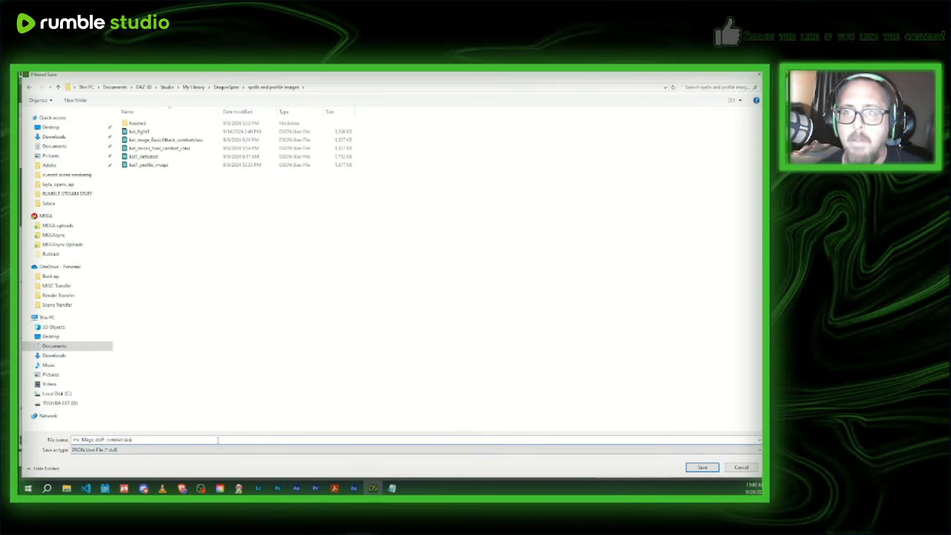
{"action": "key", "text": "BackSpace"}
{"action": "key", "text": "BackSpace"}
{"action": "key", "text": "BackSpace"}
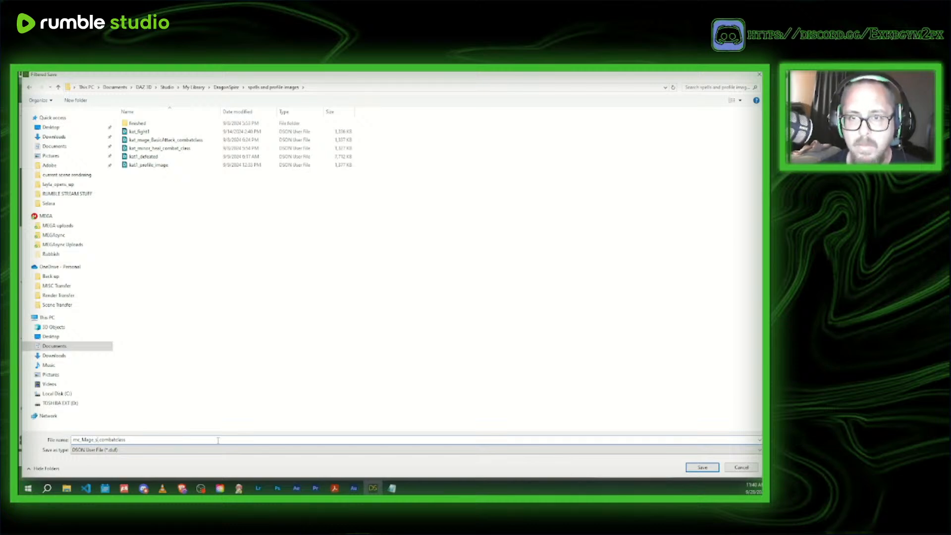
{"action": "key", "text": "BackSpace"}
{"action": "type", "text": "punch"}
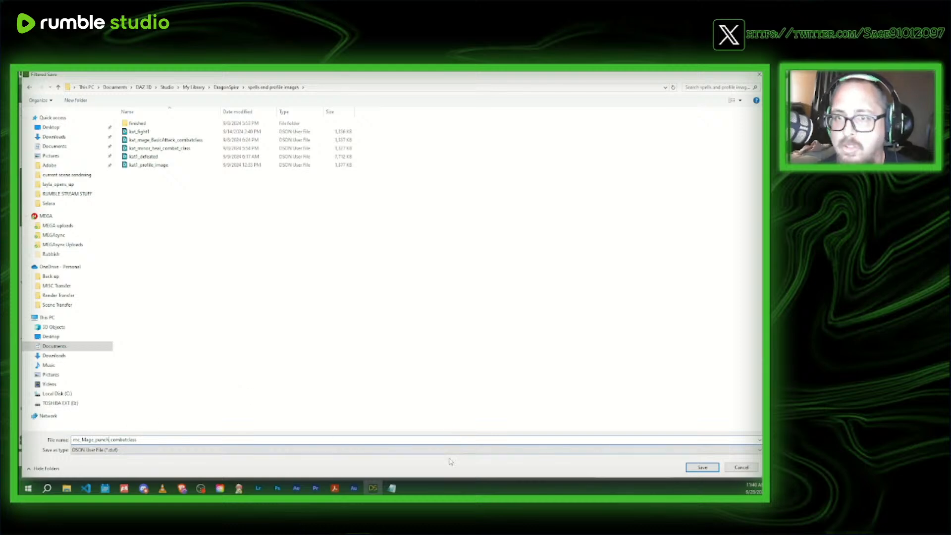
{"action": "left_click", "coordinate": [702, 468]}
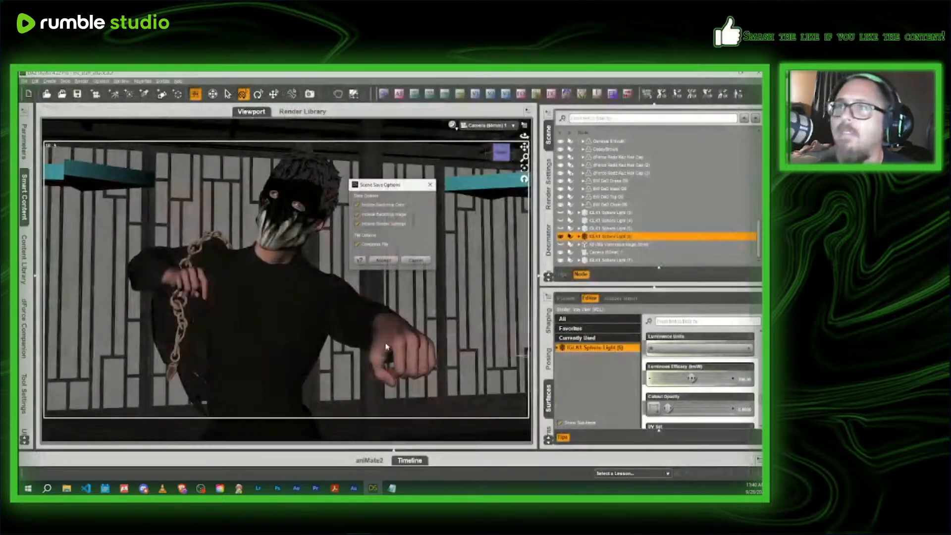
{"action": "left_click", "coordinate": [391, 260]}
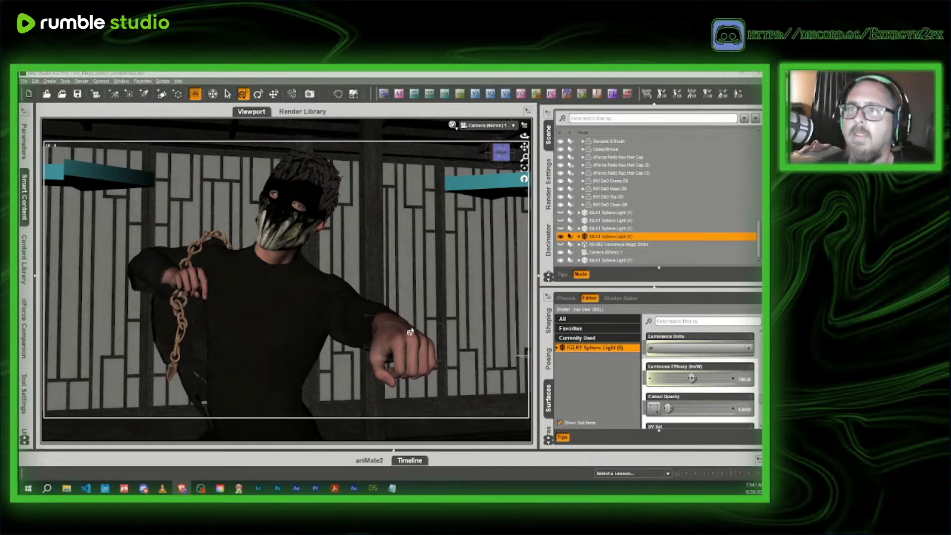
- Add the current scene to the Render Queue as a full scene render using its saved frame and camera, and return to the scene list
{"action": "left_click", "coordinate": [549, 185]}
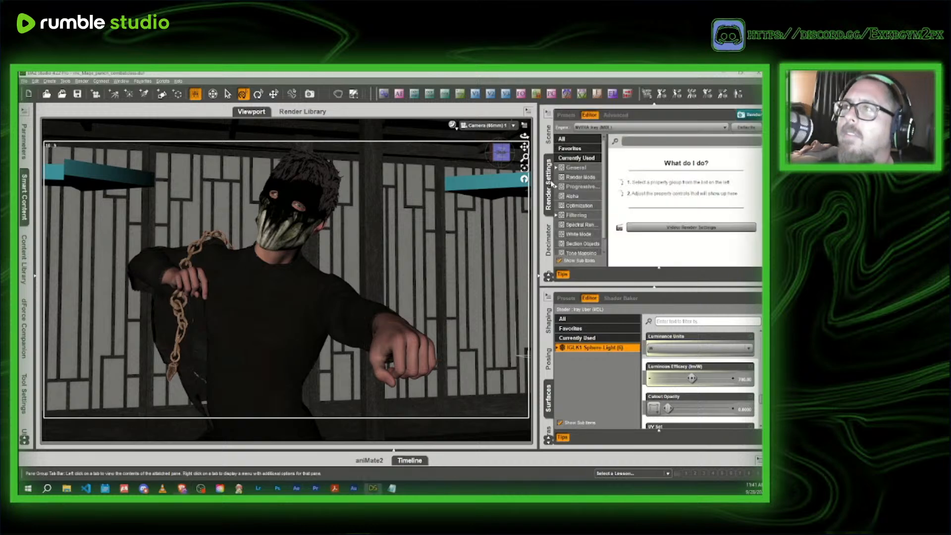
{"action": "left_click", "coordinate": [608, 163]}
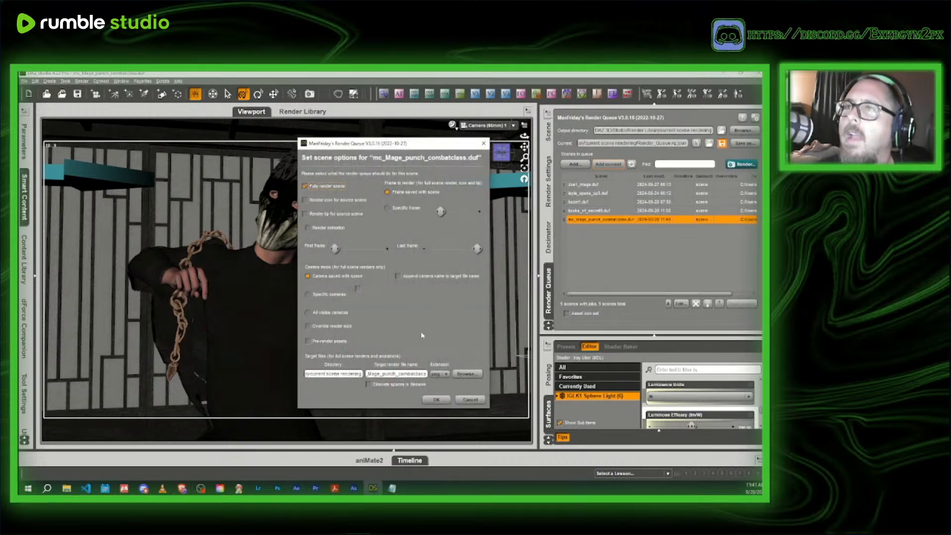
{"action": "left_click", "coordinate": [444, 400]}
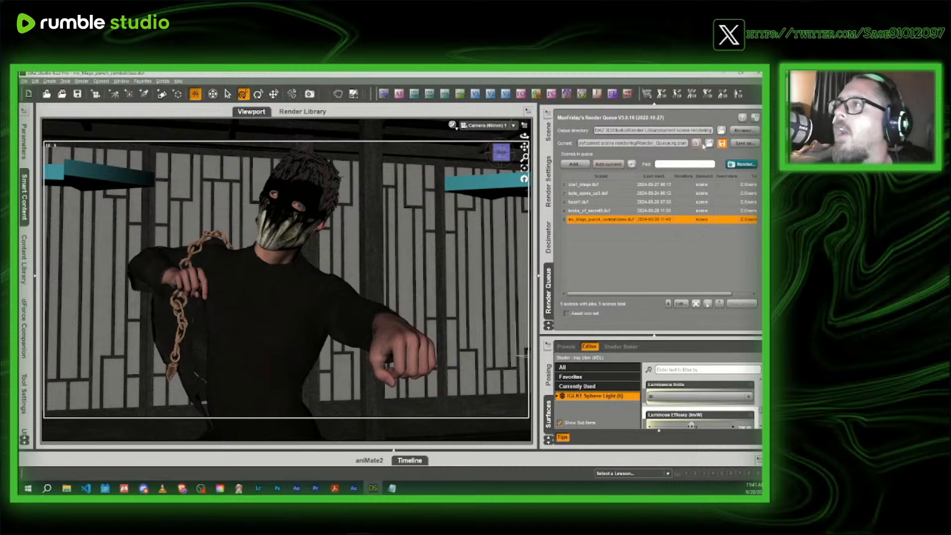
{"action": "left_click", "coordinate": [548, 132]}
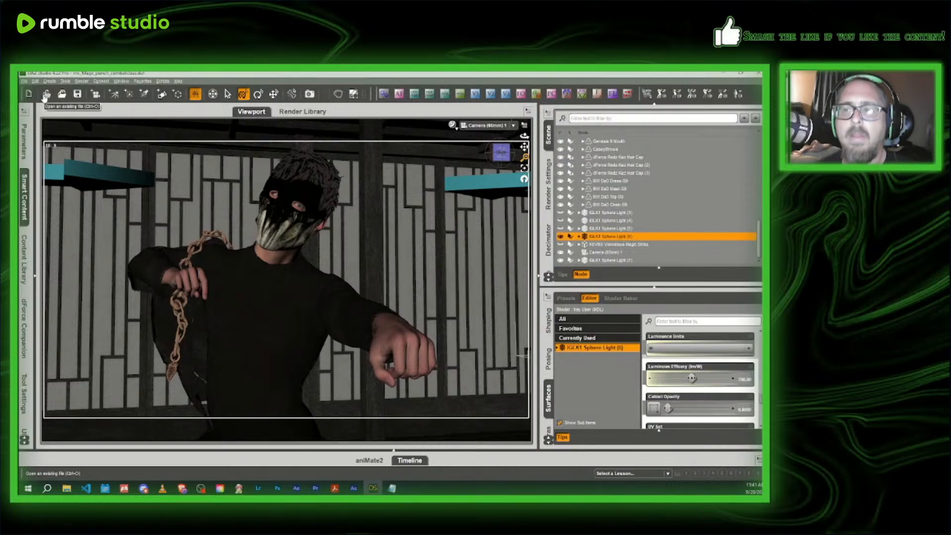
- Try to open the mc_2handed_attack scene from the finished folder, and close the DAZ Studio error dialog
{"action": "left_click", "coordinate": [392, 488]}
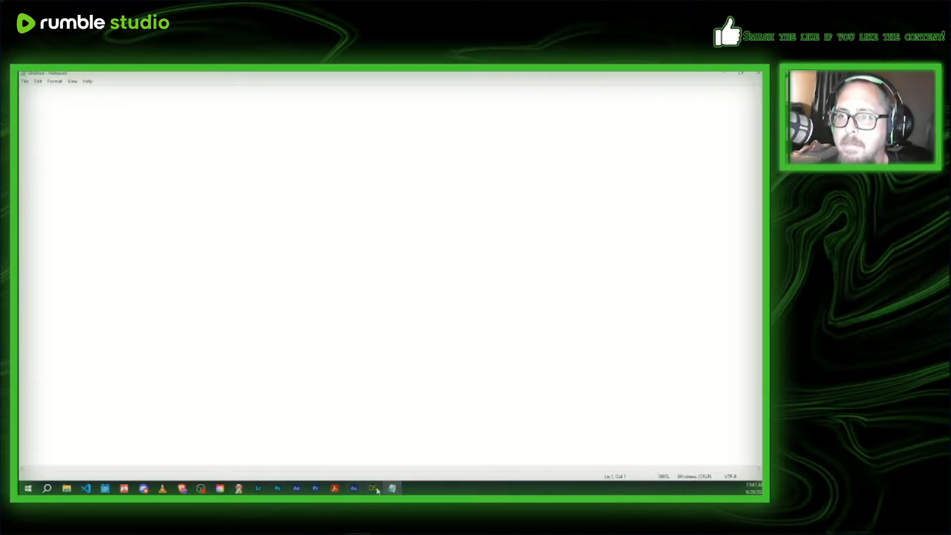
{"action": "left_click", "coordinate": [372, 487]}
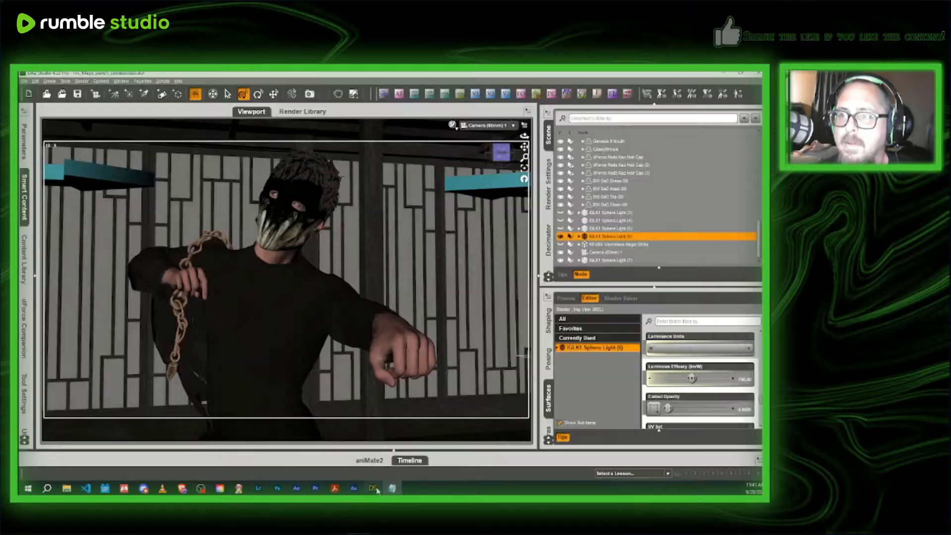
{"action": "left_click", "coordinate": [46, 94]}
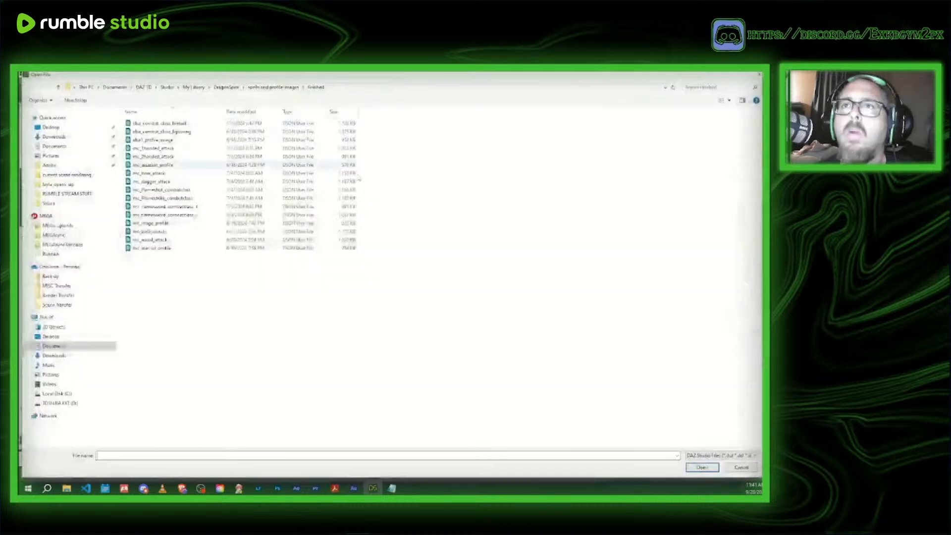
{"action": "left_click", "coordinate": [171, 158]}
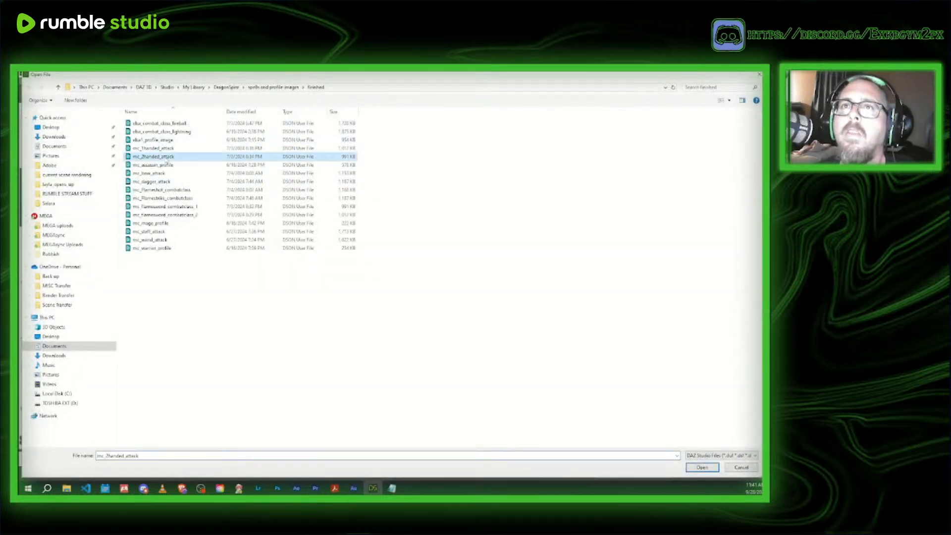
{"action": "left_click", "coordinate": [701, 467]}
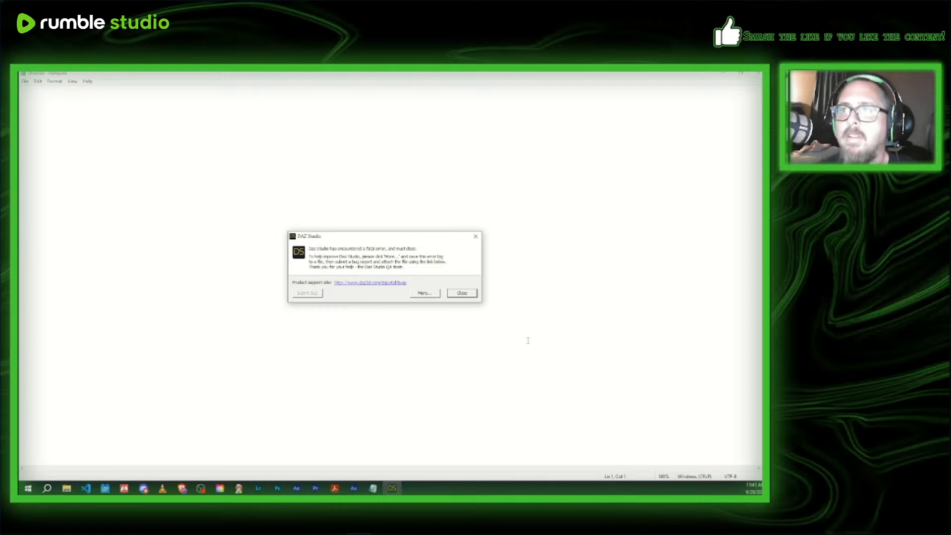
{"action": "left_click", "coordinate": [462, 293]}
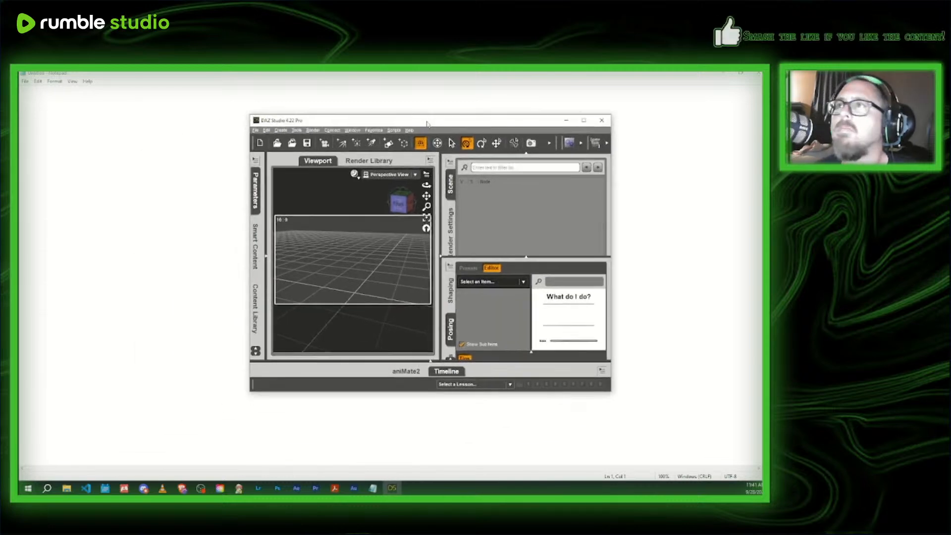
- Maximize the relaunched DAZ Studio, and open mc_2handed_attack from the finished folder inside DragonSpire, spells and profile images
{"action": "left_click", "coordinate": [584, 123]}
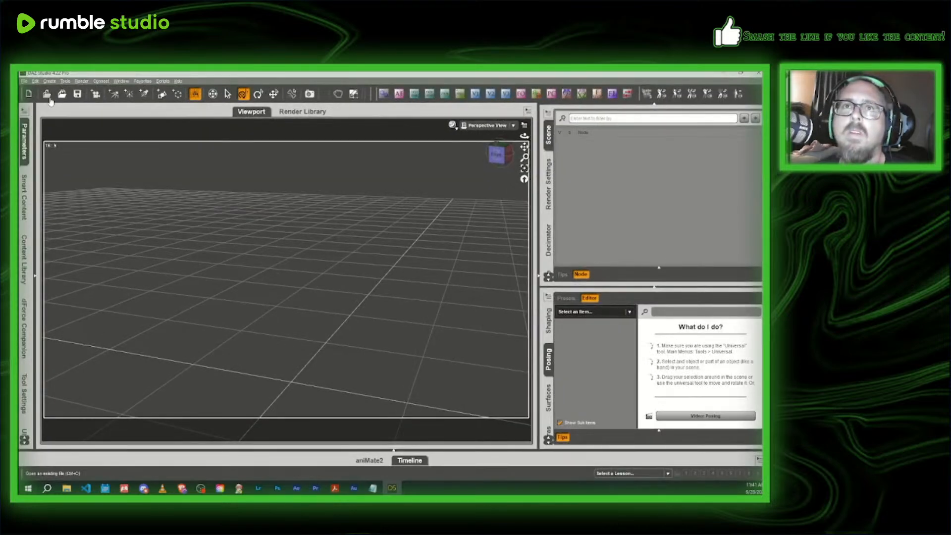
{"action": "left_click", "coordinate": [48, 96]}
{"action": "left_click", "coordinate": [193, 87]}
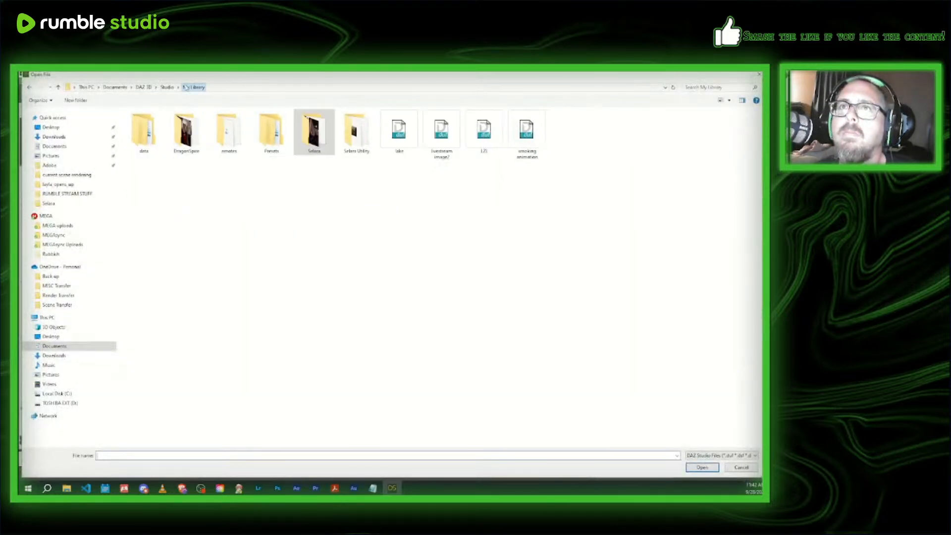
{"action": "double_click", "coordinate": [186, 130]}
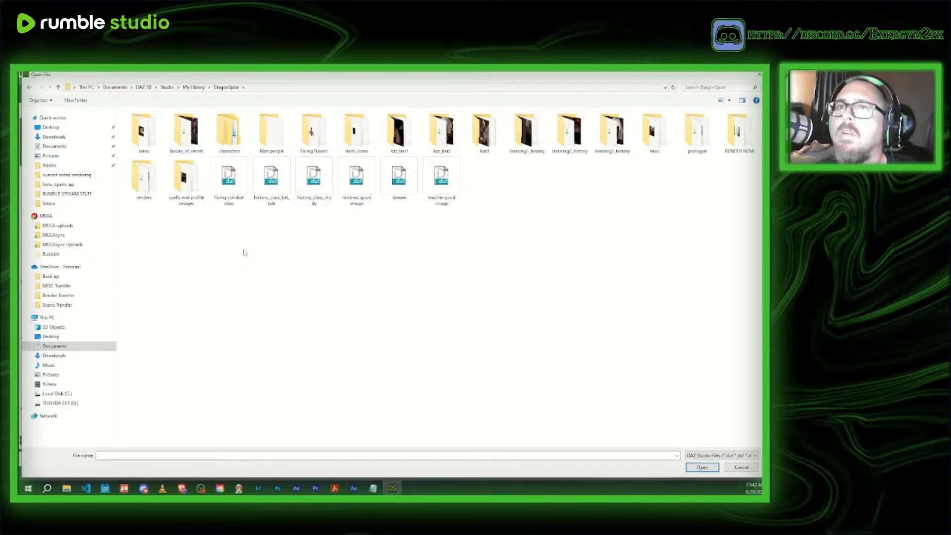
{"action": "double_click", "coordinate": [187, 178]}
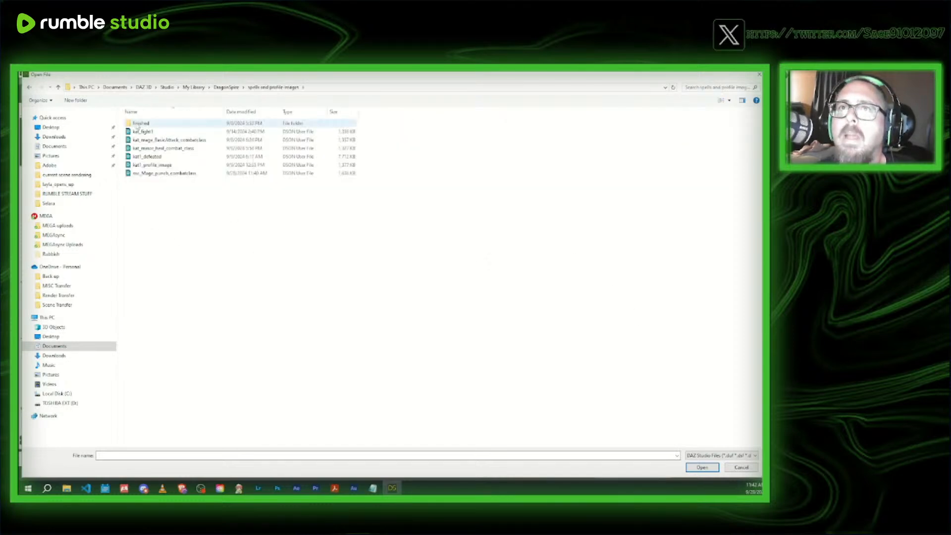
{"action": "double_click", "coordinate": [138, 128]}
{"action": "left_click", "coordinate": [164, 157]}
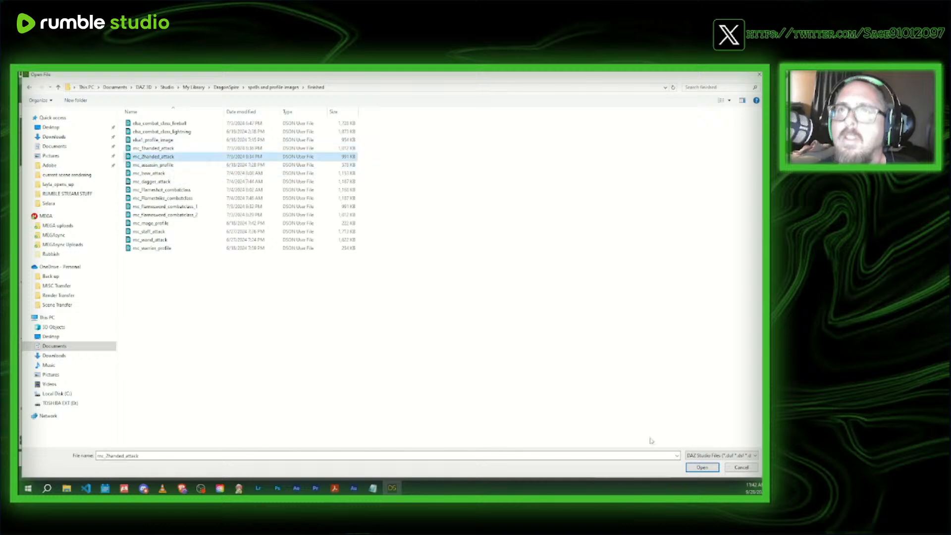
{"action": "left_click", "coordinate": [703, 468]}
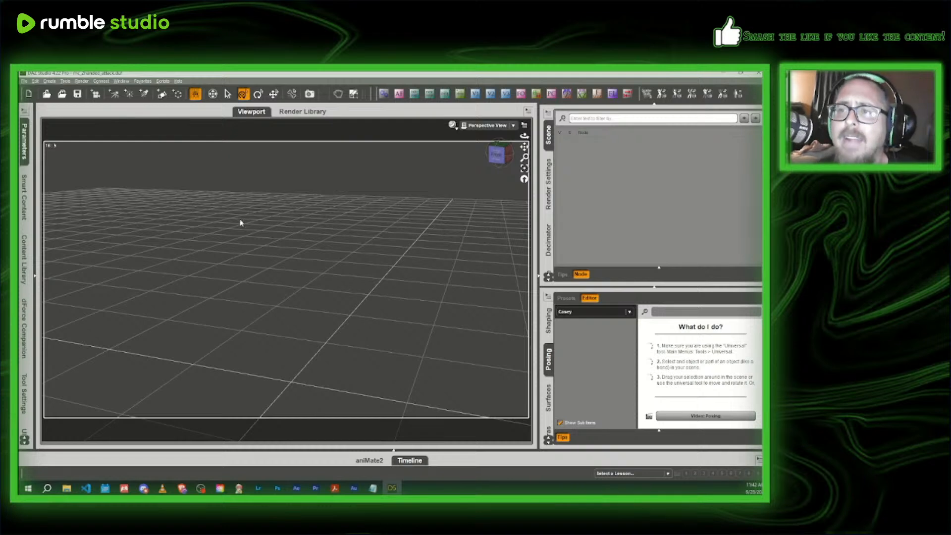
- Close the RUMBLE STREAM STUFF File Explorer window while keeping the combatclass window open
{"action": "mouse_move", "coordinate": [67, 488]}
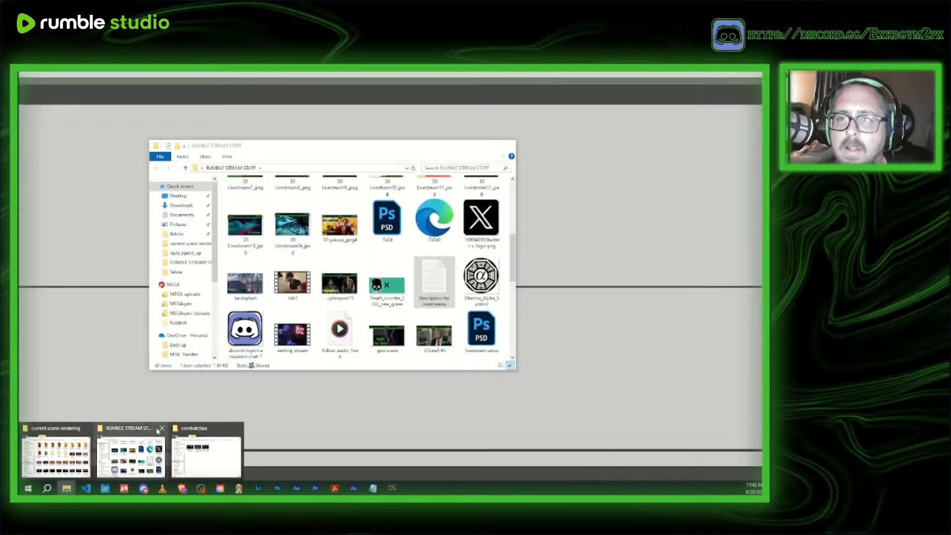
{"action": "left_click", "coordinate": [159, 427]}
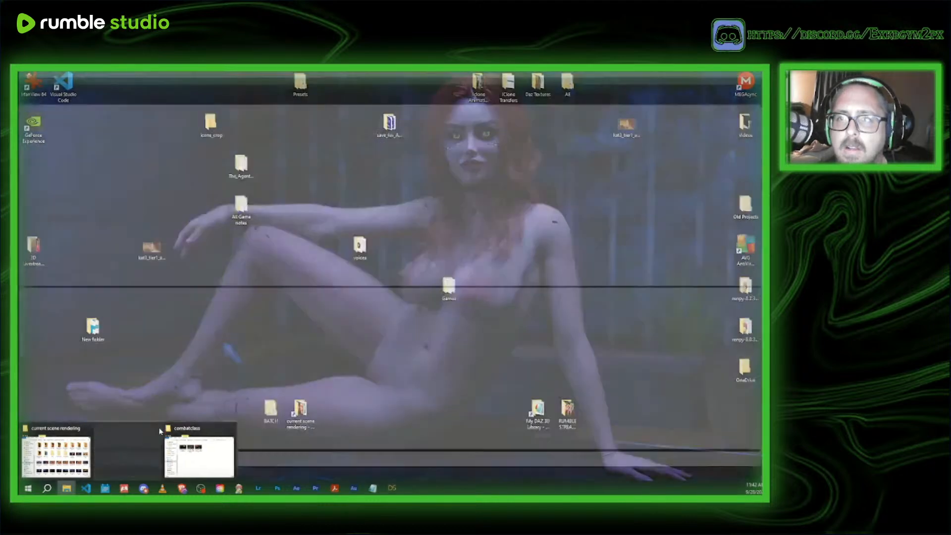
{"action": "left_click", "coordinate": [158, 427]}
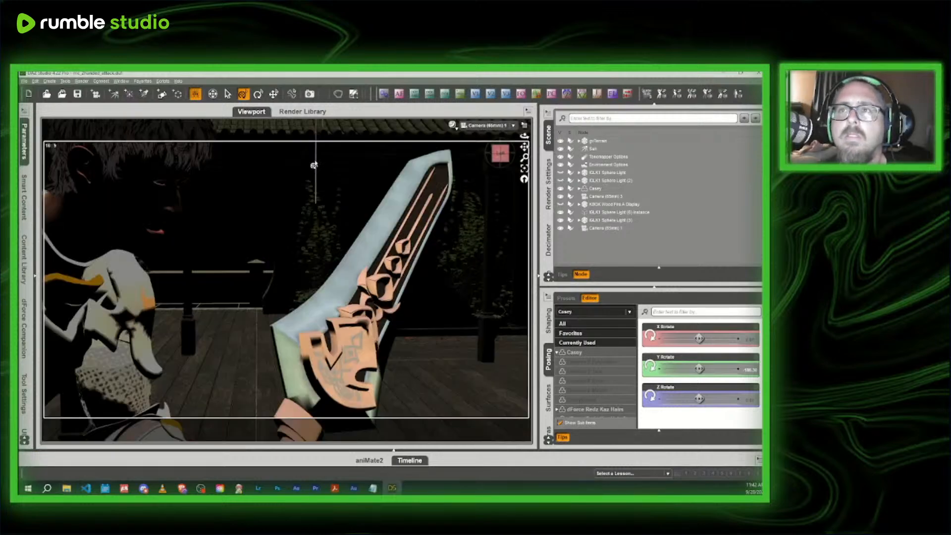
- Switch the viewport to Perspective View facing the sword-wielding character, and delete the last camera in the scene list
{"action": "left_click", "coordinate": [474, 126]}
{"action": "left_click", "coordinate": [448, 158]}
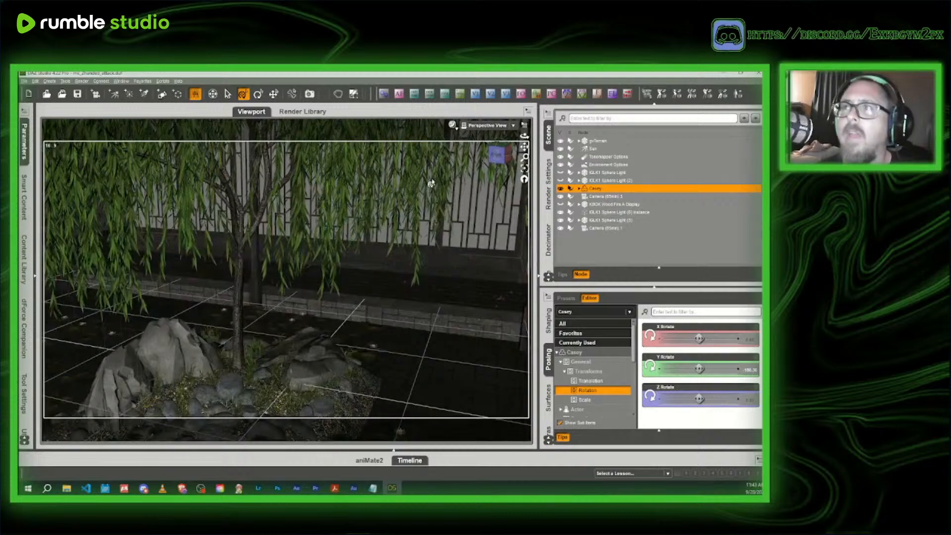
{"action": "left_click", "coordinate": [501, 157]}
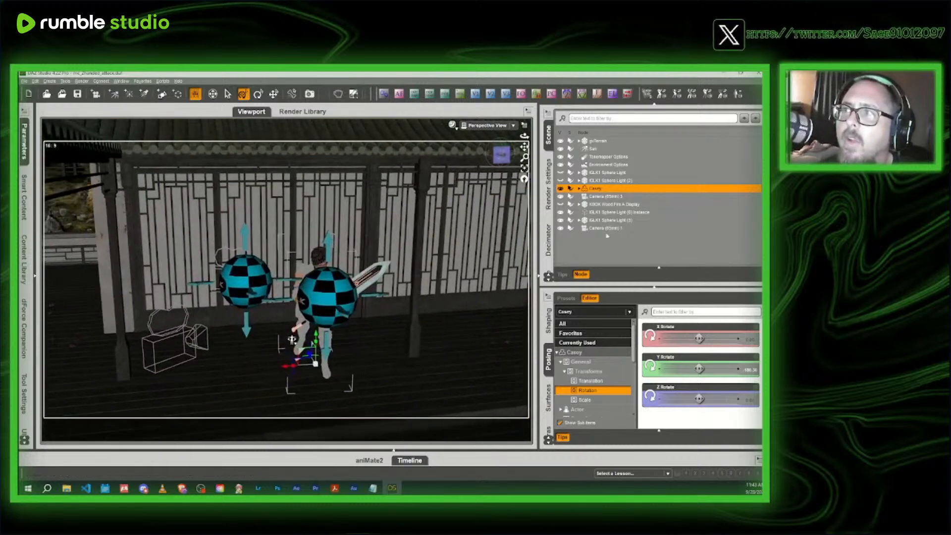
{"action": "left_click", "coordinate": [606, 229]}
{"action": "key", "text": "Delete"}
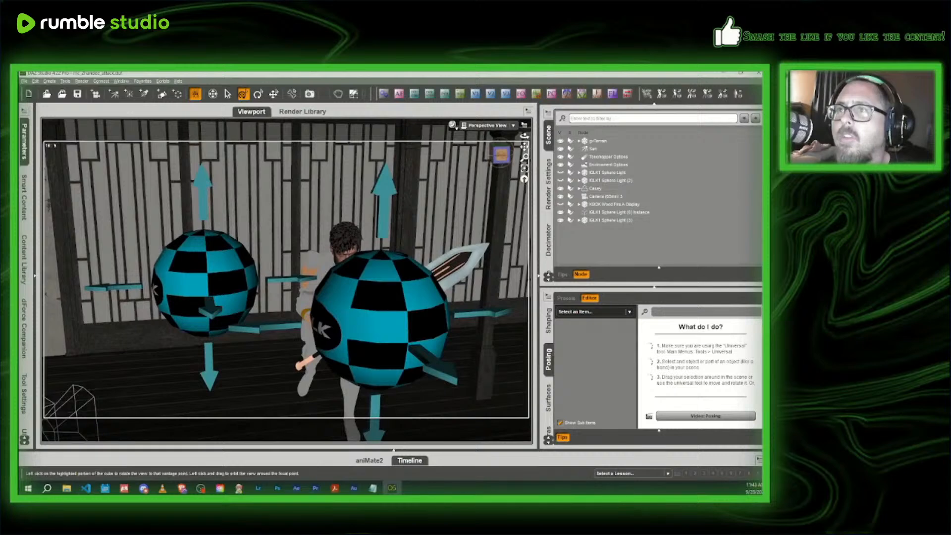
- Hide the sword held in the character's right hand
{"action": "left_click_drag", "start_coordinate": [499, 160], "coordinate": [513, 163]}
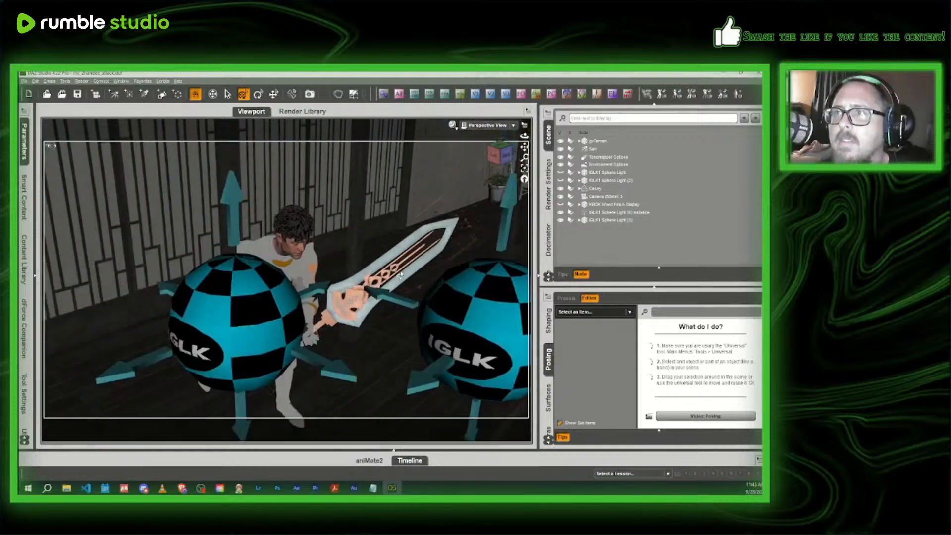
{"action": "left_click", "coordinate": [399, 275]}
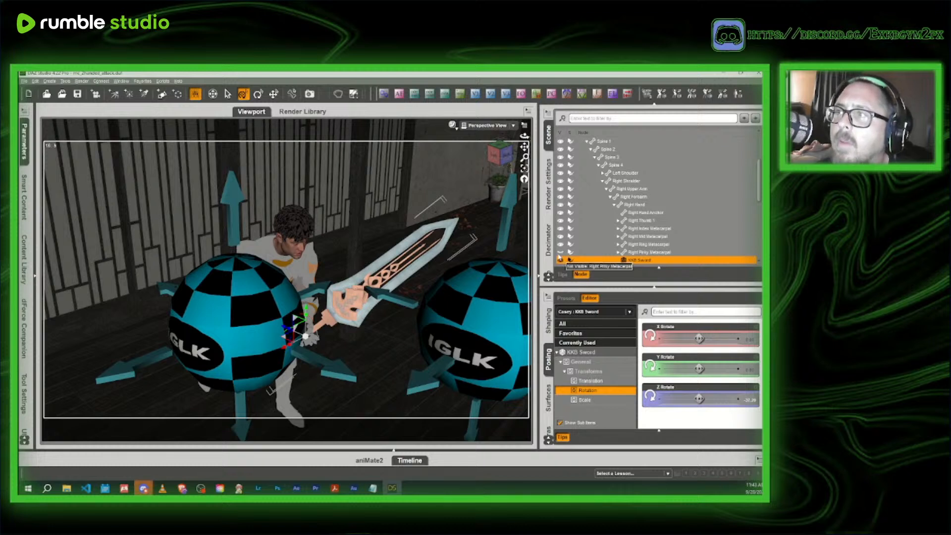
{"action": "left_click", "coordinate": [561, 260]}
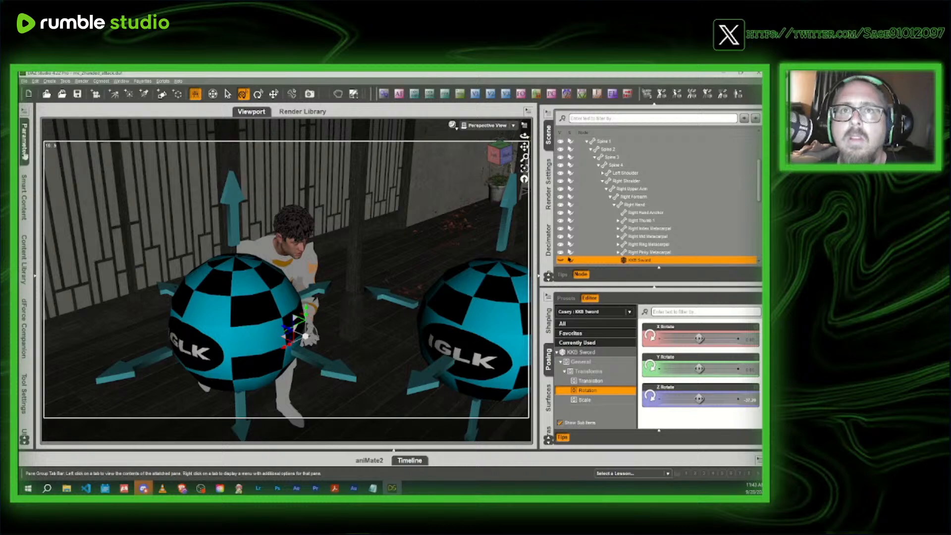
- Search the Smart Content files for "punch", and try the punch animation on the character
{"action": "left_click", "coordinate": [24, 197]}
{"action": "left_click", "coordinate": [33, 113]}
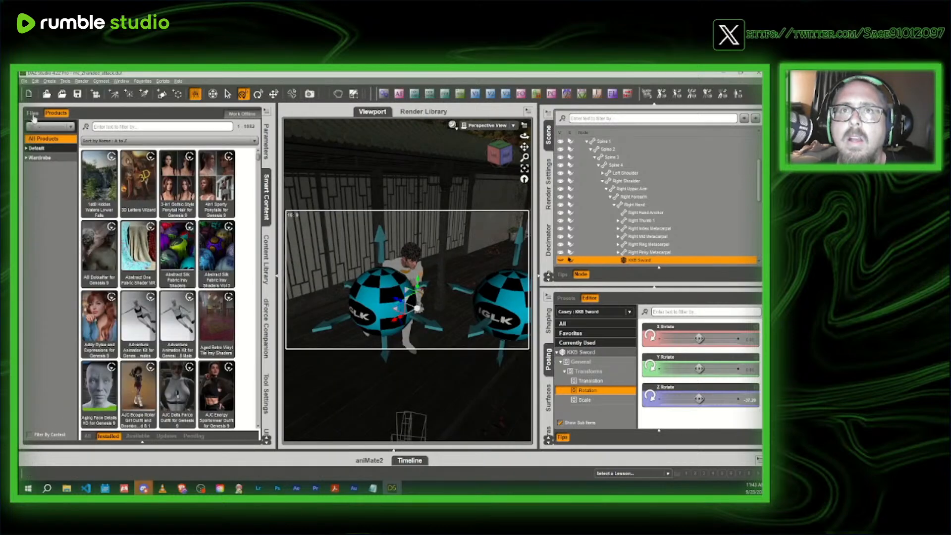
{"action": "type", "text": "punch"}
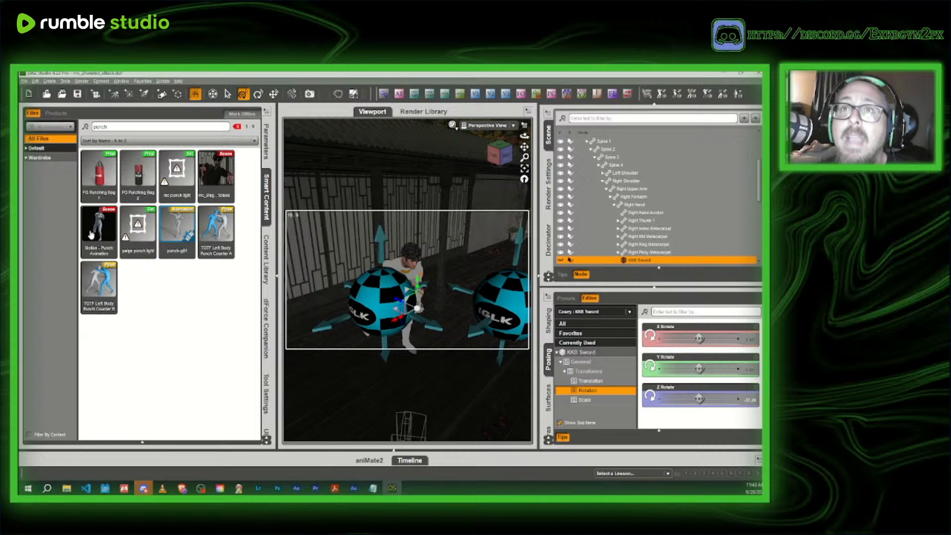
{"action": "mouse_move", "coordinate": [91, 235]}
{"action": "double_click", "coordinate": [182, 231]}
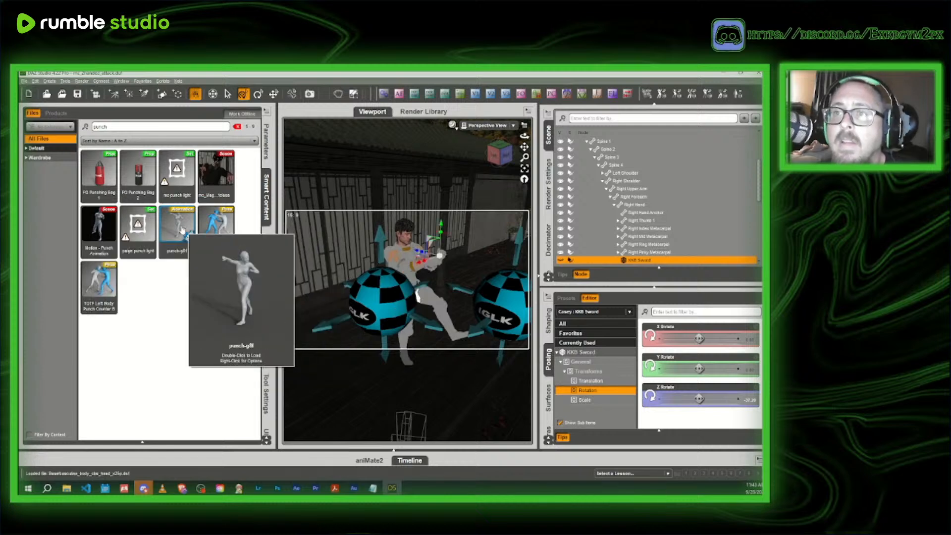
{"action": "mouse_move", "coordinate": [220, 223]}
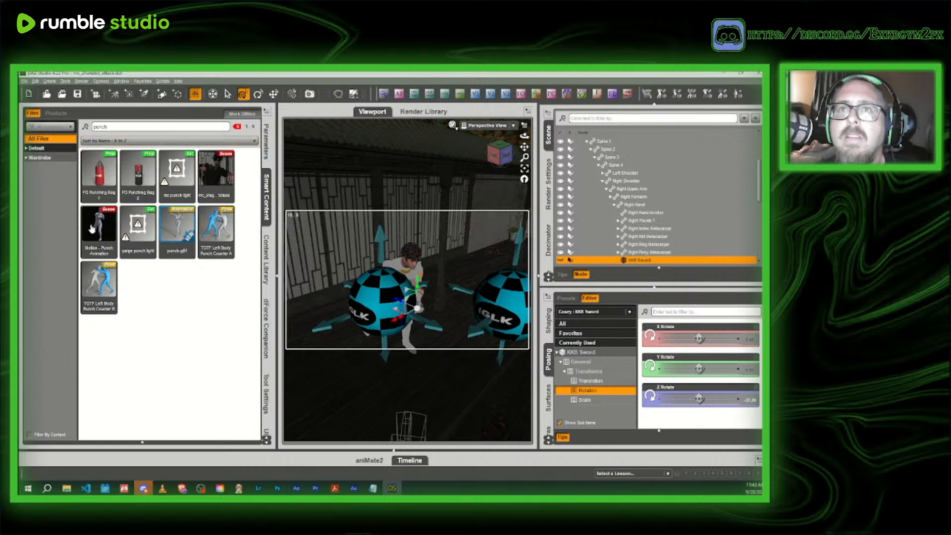
{"action": "mouse_move", "coordinate": [91, 228]}
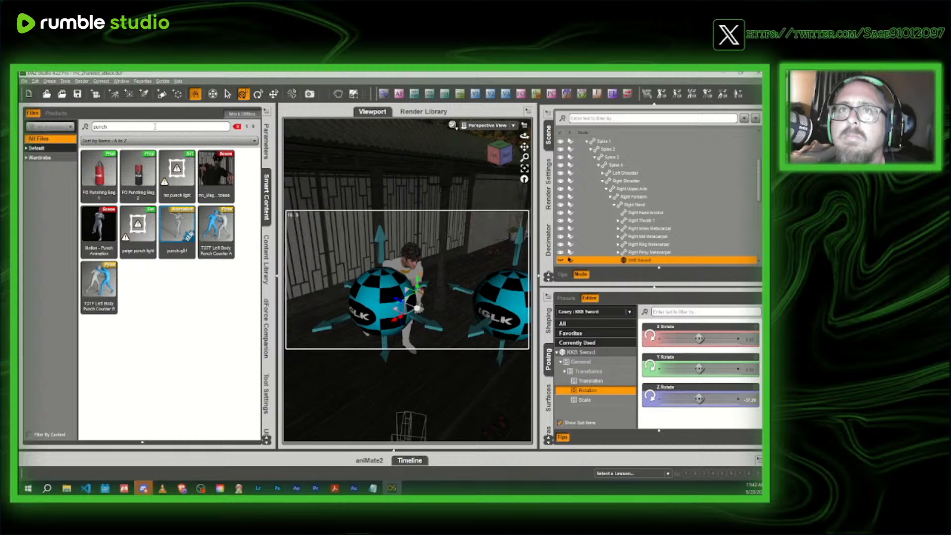
- Clear the file search, and search all installed products for "fight"
{"action": "left_click_drag", "start_coordinate": [155, 127], "coordinate": [77, 127]}
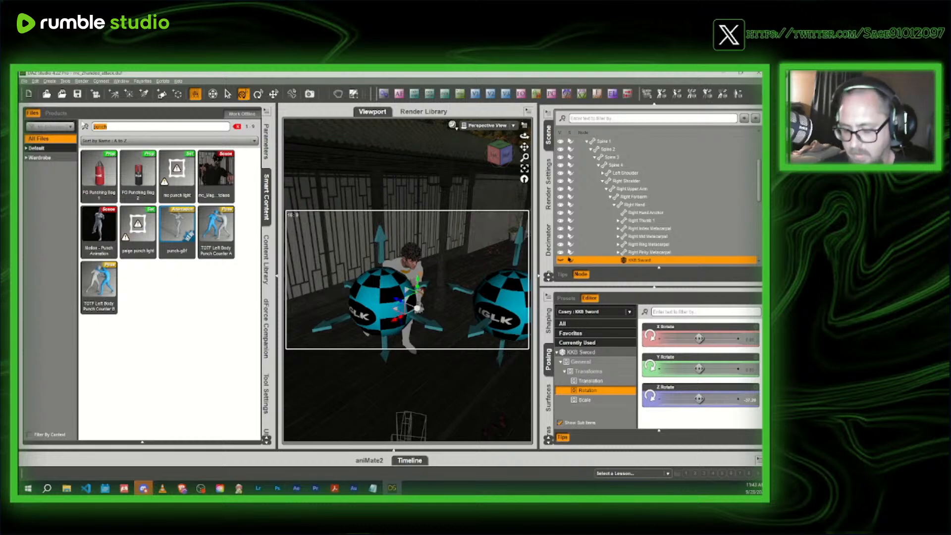
{"action": "key", "text": "BackSpace"}
{"action": "left_click", "coordinate": [55, 112]}
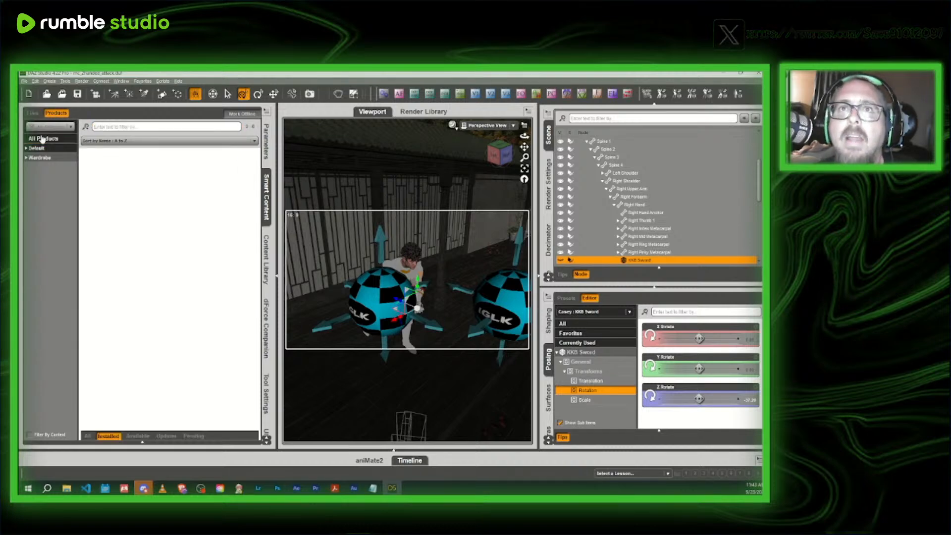
{"action": "left_click", "coordinate": [42, 138]}
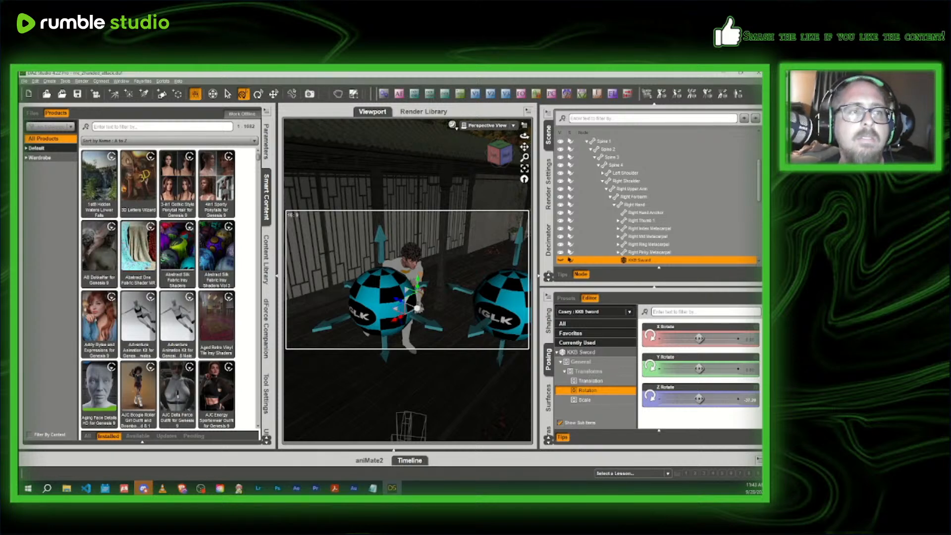
{"action": "left_click", "coordinate": [119, 125]}
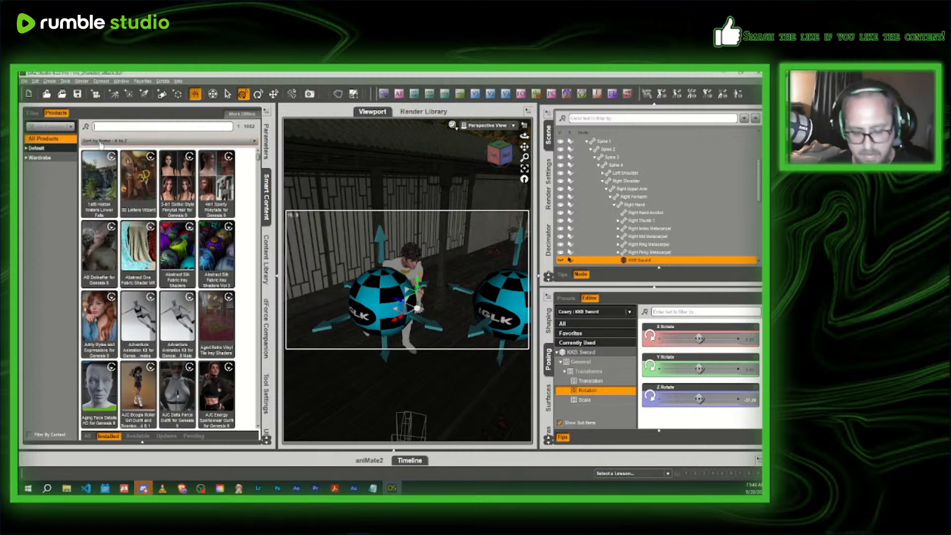
{"action": "type", "text": "fight"}
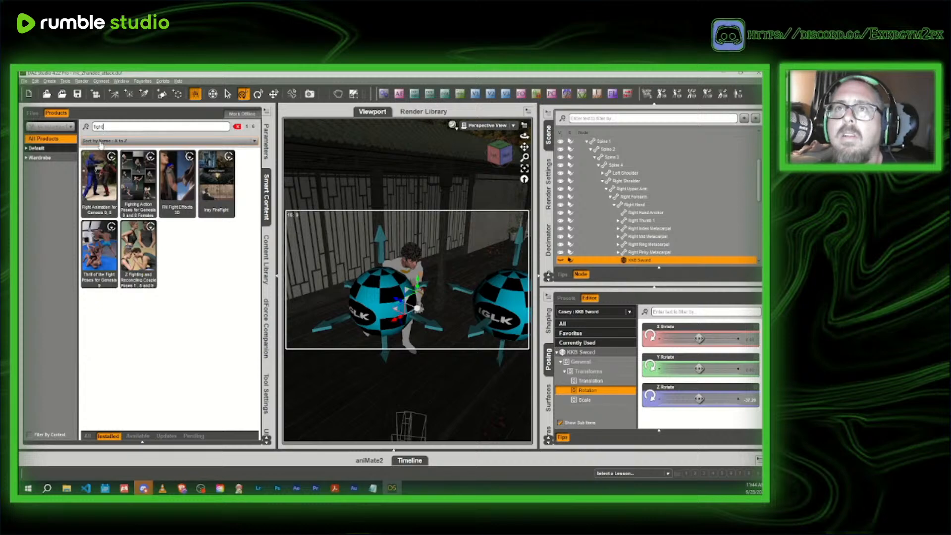
{"action": "mouse_move", "coordinate": [99, 182]}
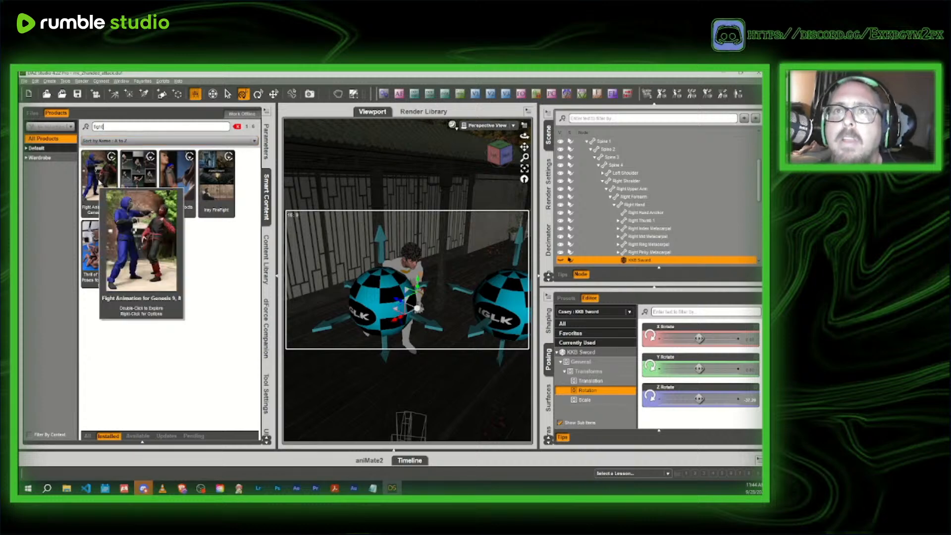
- Look through the contents of FM Fight Effects 3D and the poses in Fighting Action Poses for a suitable punch
{"action": "double_click", "coordinate": [177, 173]}
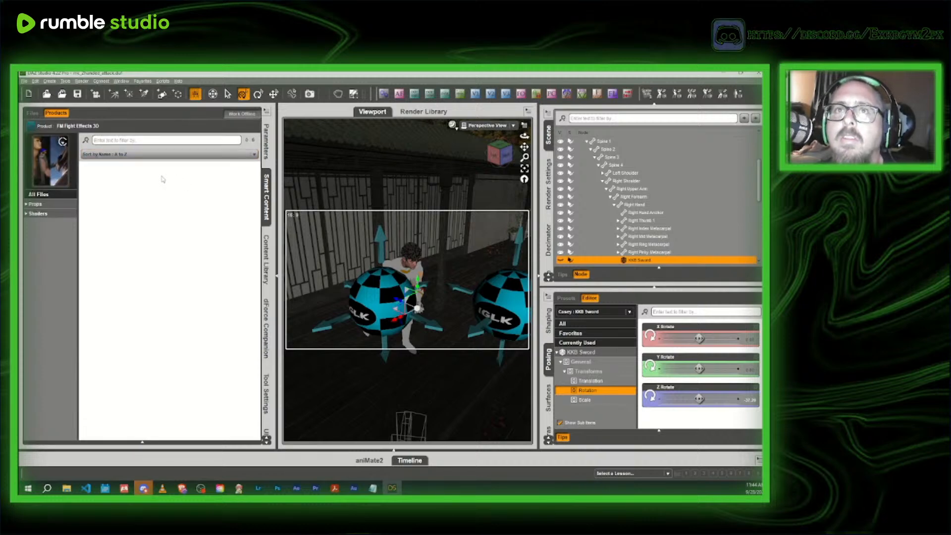
{"action": "left_click", "coordinate": [54, 207]}
{"action": "left_click", "coordinate": [31, 127]}
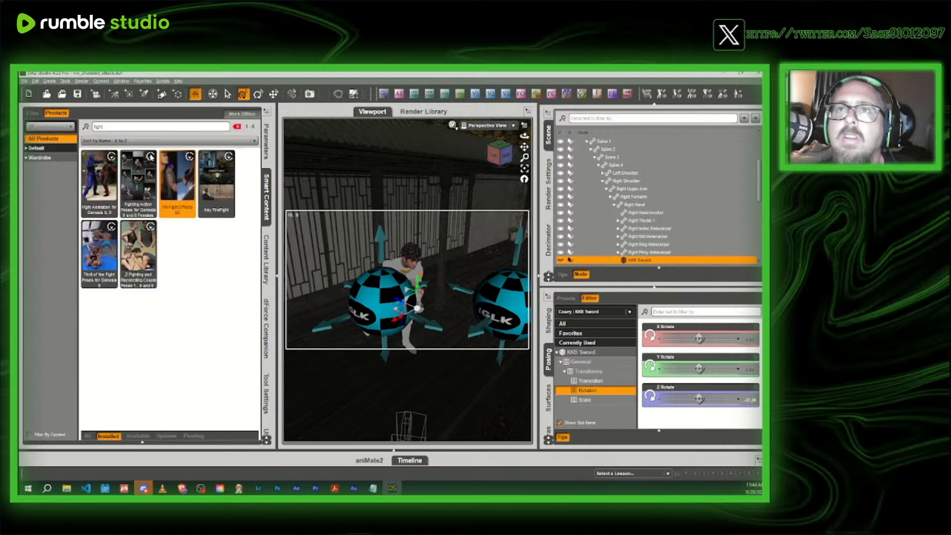
{"action": "left_click", "coordinate": [134, 181]}
{"action": "double_click", "coordinate": [133, 180]}
{"action": "left_click", "coordinate": [45, 214]}
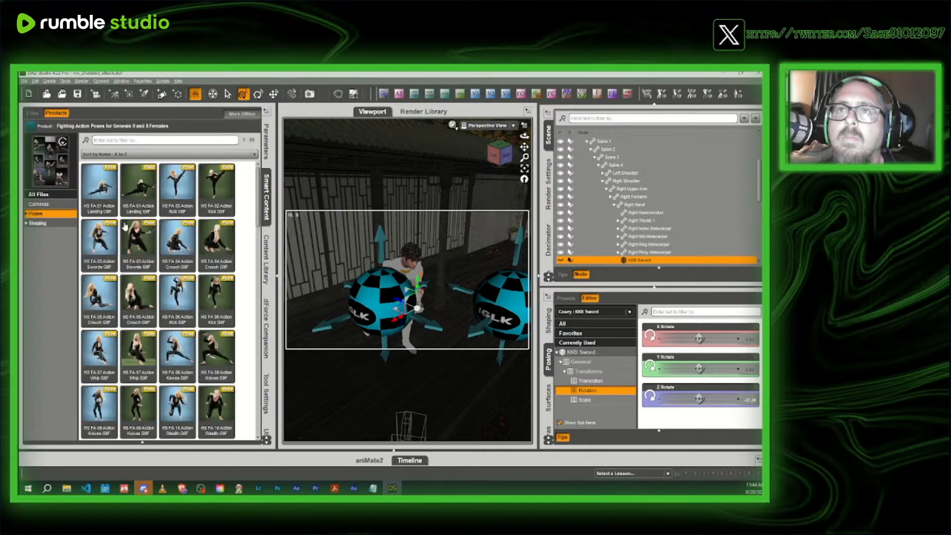
{"action": "scroll", "coordinate": [193, 304], "scroll_direction": "down", "scroll_amount": 3}
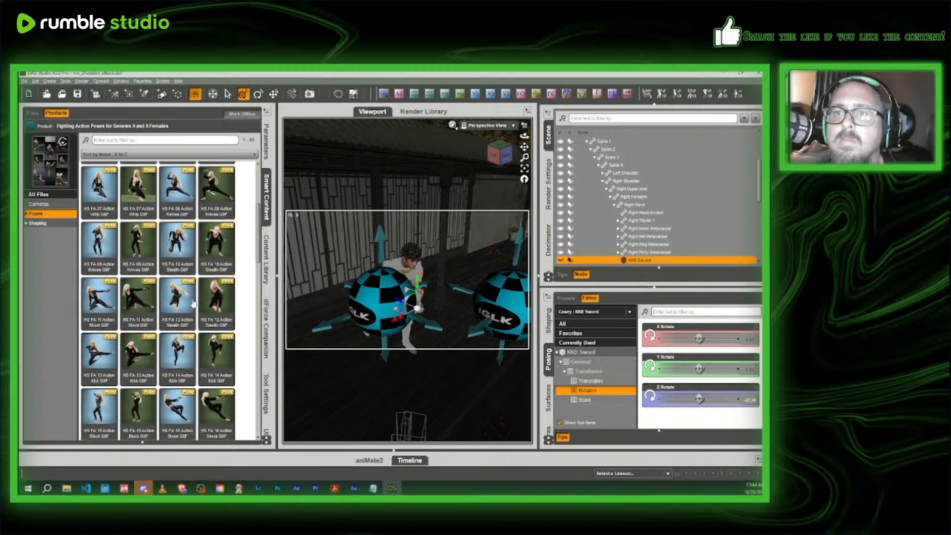
{"action": "scroll", "coordinate": [193, 304], "scroll_direction": "down", "scroll_amount": 6}
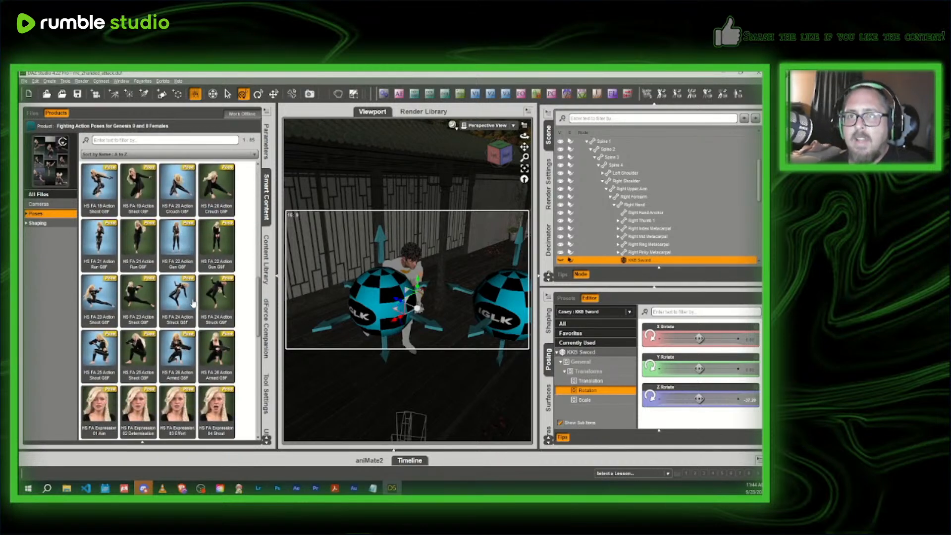
{"action": "scroll", "coordinate": [203, 305], "scroll_direction": "down", "scroll_amount": 3}
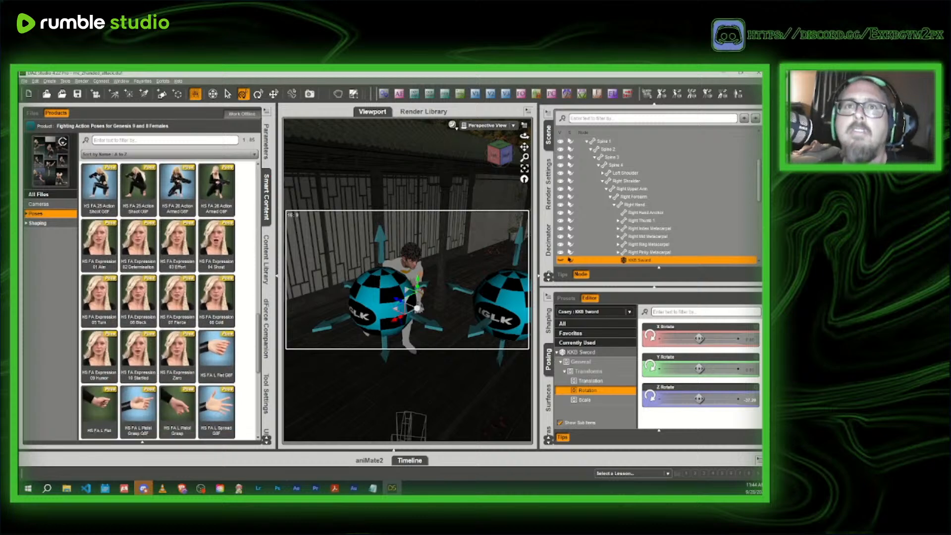
{"action": "left_click", "coordinate": [31, 125]}
- Open the poses of Thrill of the Fight Poses for Genesis 9, and apply TOTF Left Jab To Face B to the character
{"action": "mouse_move", "coordinate": [207, 188]}
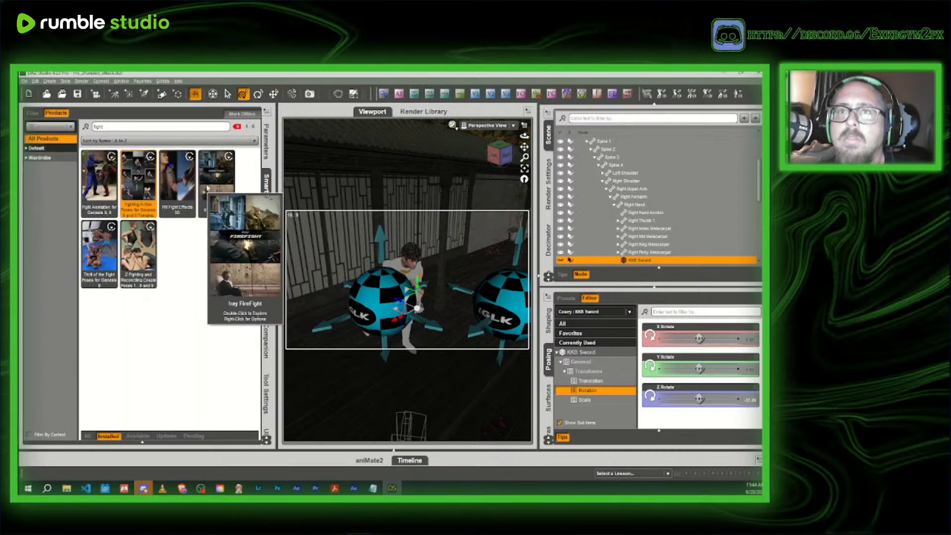
{"action": "left_click", "coordinate": [38, 205]}
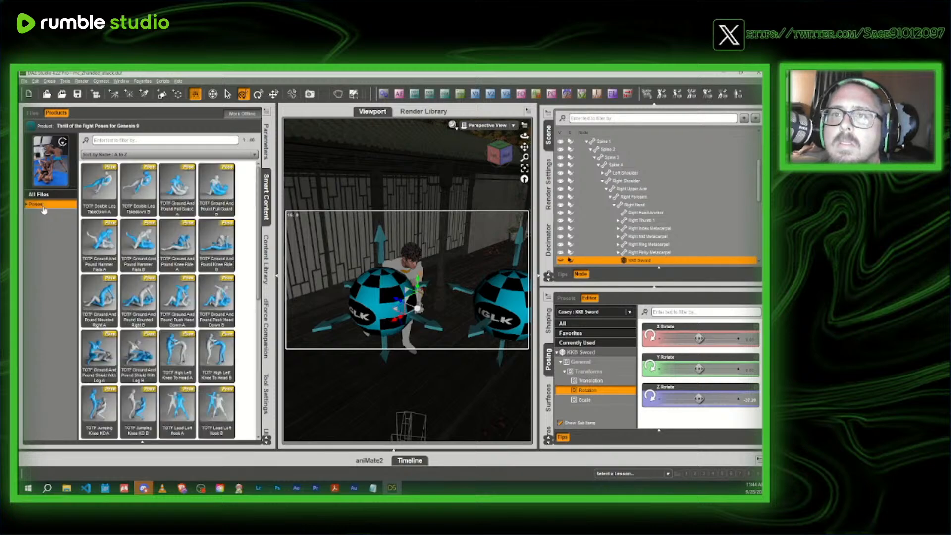
{"action": "scroll", "coordinate": [148, 279], "scroll_direction": "down", "scroll_amount": 5}
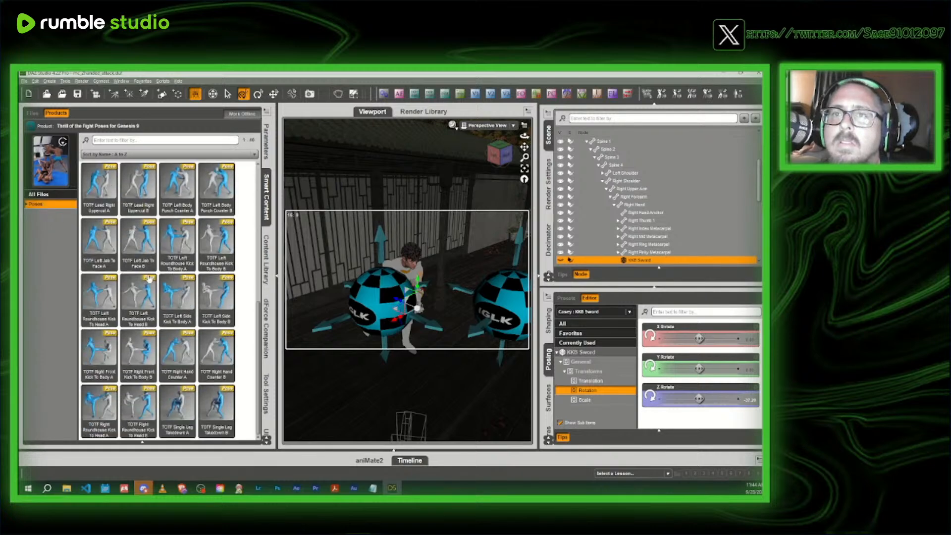
{"action": "mouse_move", "coordinate": [150, 303]}
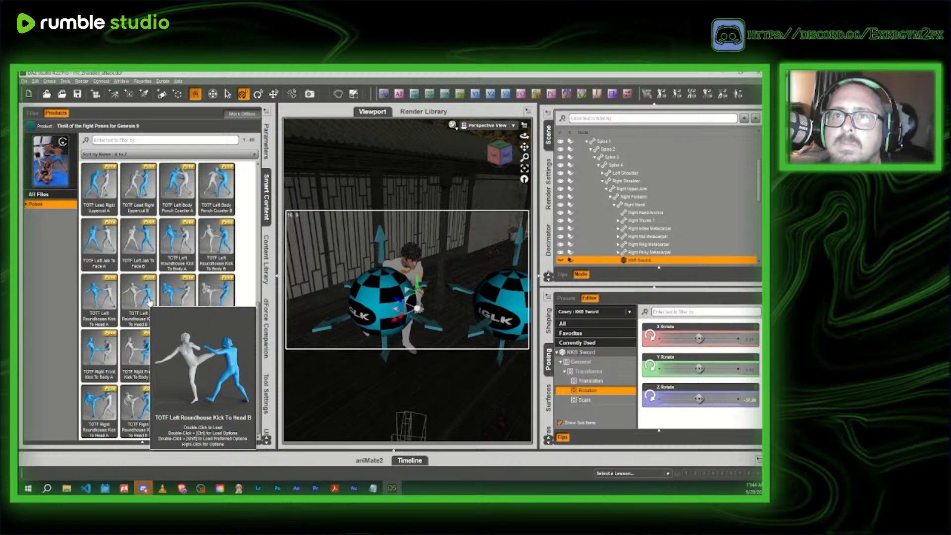
{"action": "mouse_move", "coordinate": [142, 248]}
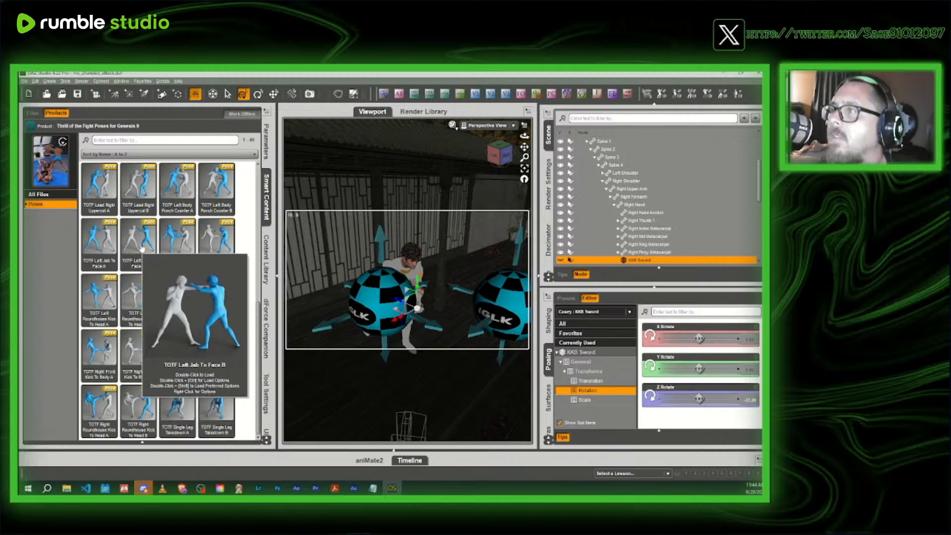
{"action": "double_click", "coordinate": [134, 247]}
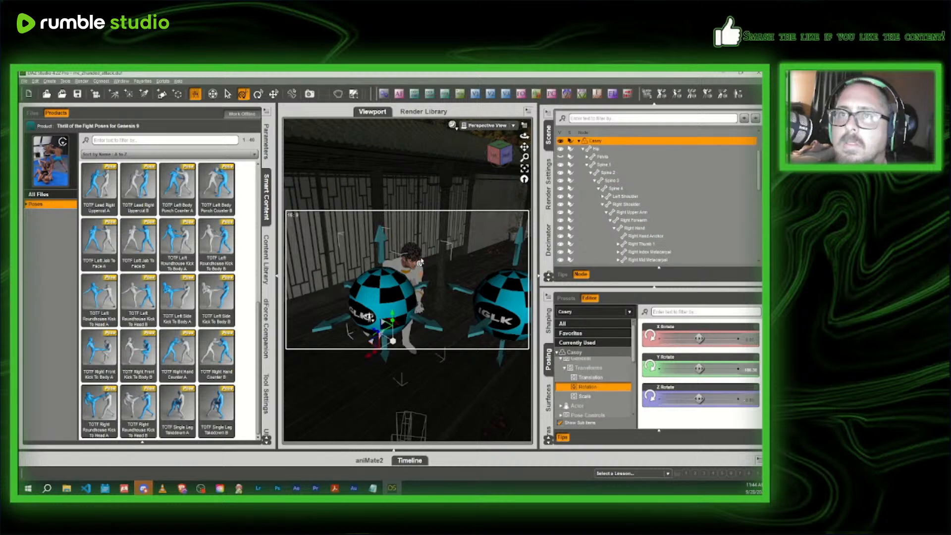
{"action": "double_click", "coordinate": [133, 247]}
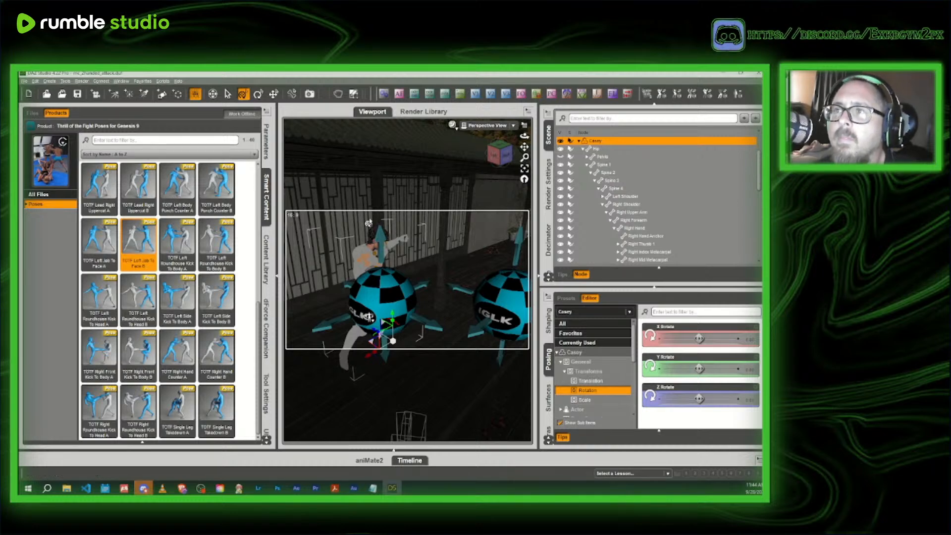
- Rotate the whole punching character about its vertical axis with the Rotate tool
{"action": "left_click_drag", "start_coordinate": [500, 158], "coordinate": [500, 156]}
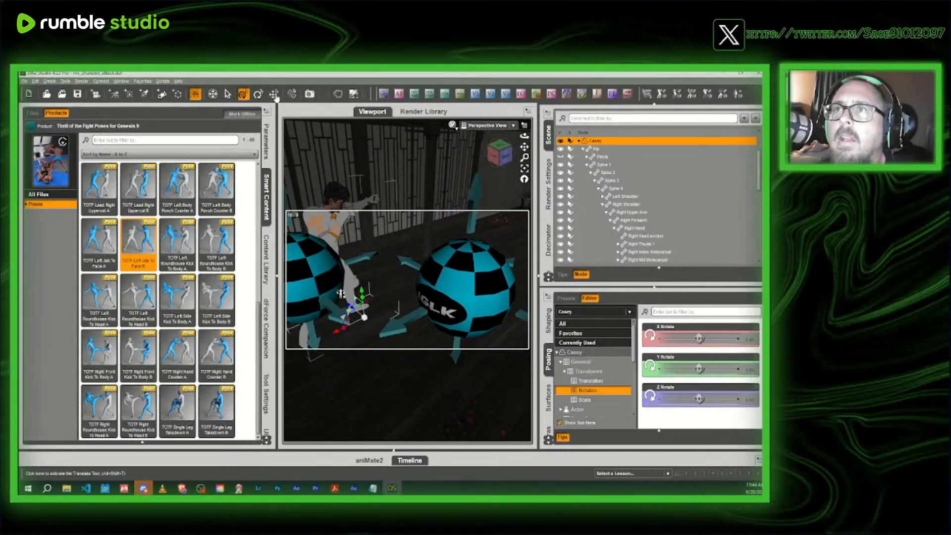
{"action": "left_click", "coordinate": [258, 94]}
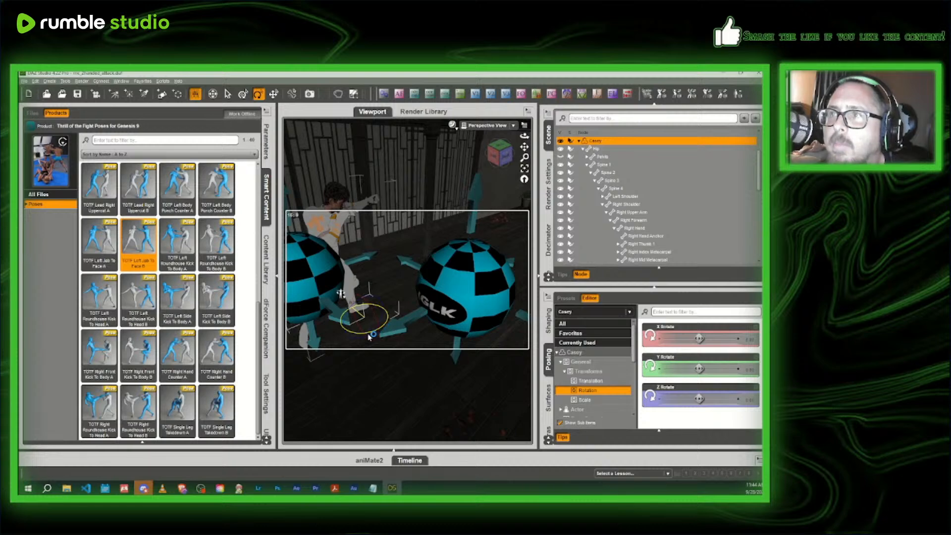
{"action": "left_click_drag", "start_coordinate": [367, 336], "coordinate": [363, 336]}
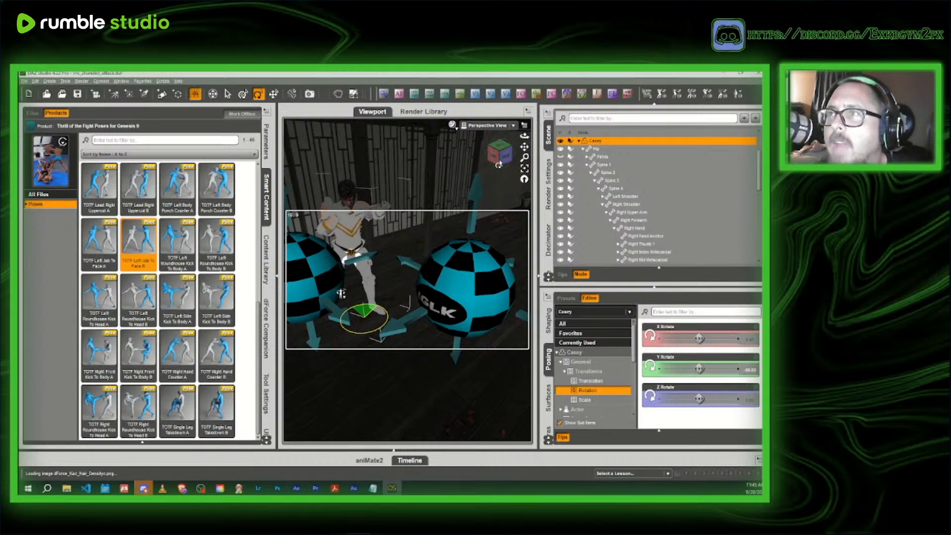
- Set the Twist of the character's left shoulder to about -17
{"action": "left_click_drag", "start_coordinate": [499, 164], "coordinate": [510, 165]}
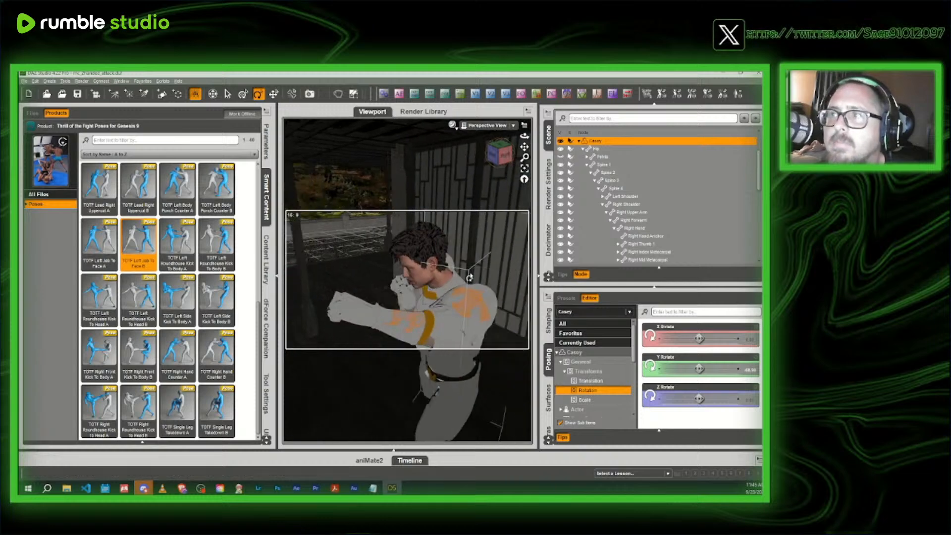
{"action": "left_click", "coordinate": [484, 309]}
{"action": "left_click", "coordinate": [266, 141]}
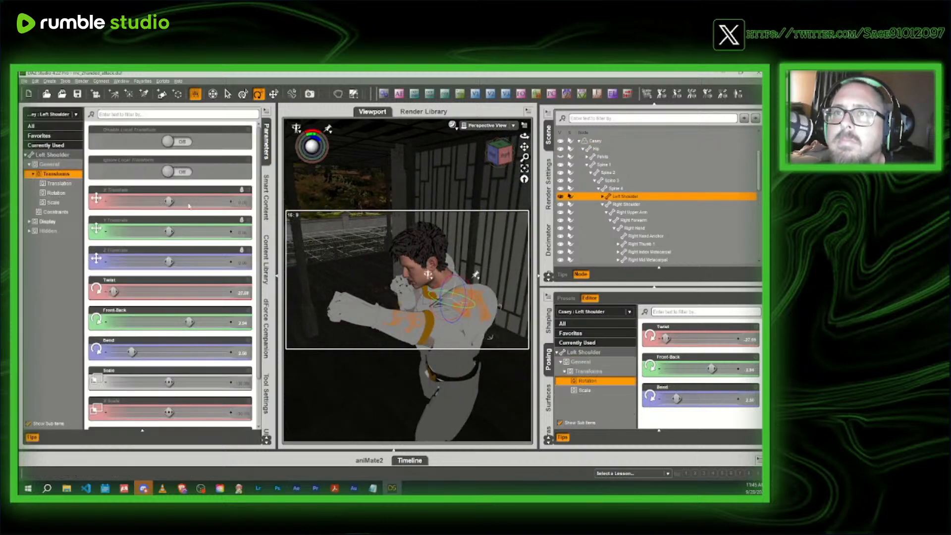
{"action": "left_click_drag", "start_coordinate": [114, 291], "coordinate": [133, 291]}
- Move the whole character forward to stand between the two sphere lights with the Translate tool
{"action": "mouse_move", "coordinate": [496, 152]}
{"action": "left_mouse_down"}
{"action": "mouse_move", "coordinate": [508, 153]}
{"action": "mouse_move", "coordinate": [482, 153]}
{"action": "mouse_move", "coordinate": [497, 154]}
{"action": "left_mouse_up"}
{"action": "scroll", "coordinate": [456, 166], "scroll_direction": "down", "scroll_amount": 8}
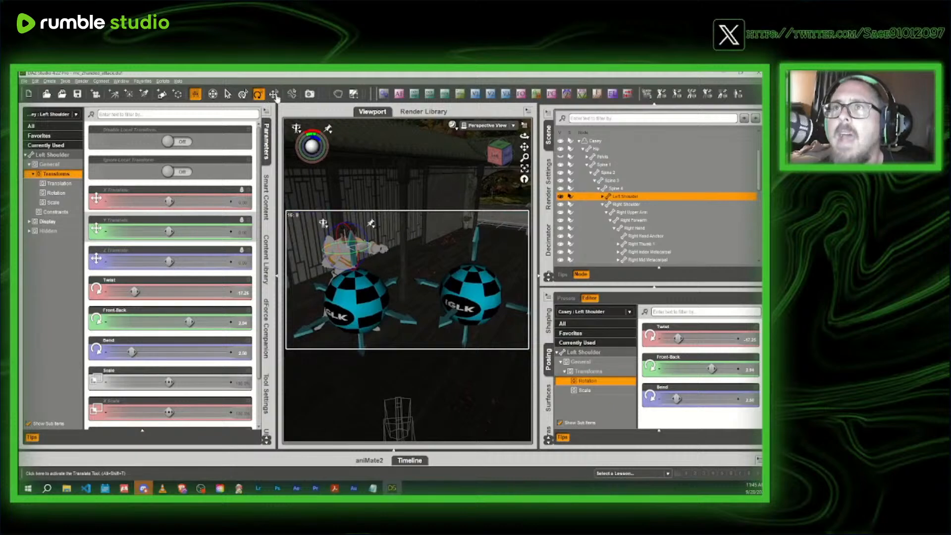
{"action": "left_click", "coordinate": [274, 94]}
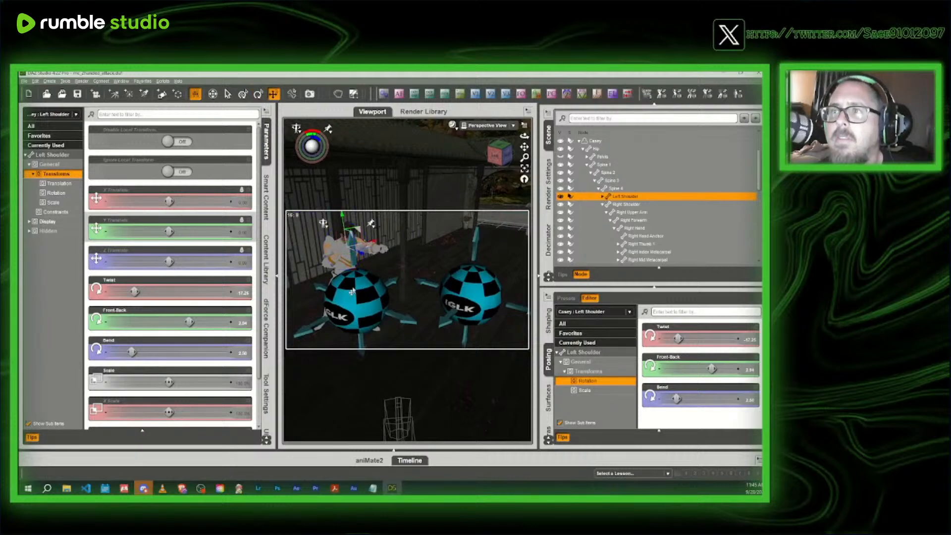
{"action": "left_click", "coordinate": [594, 142]}
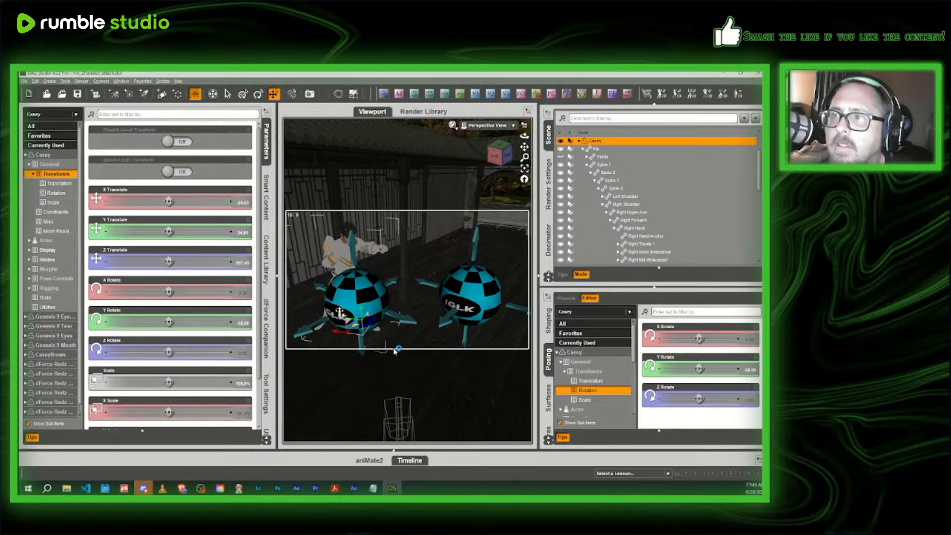
{"action": "left_click_drag", "start_coordinate": [394, 353], "coordinate": [397, 357]}
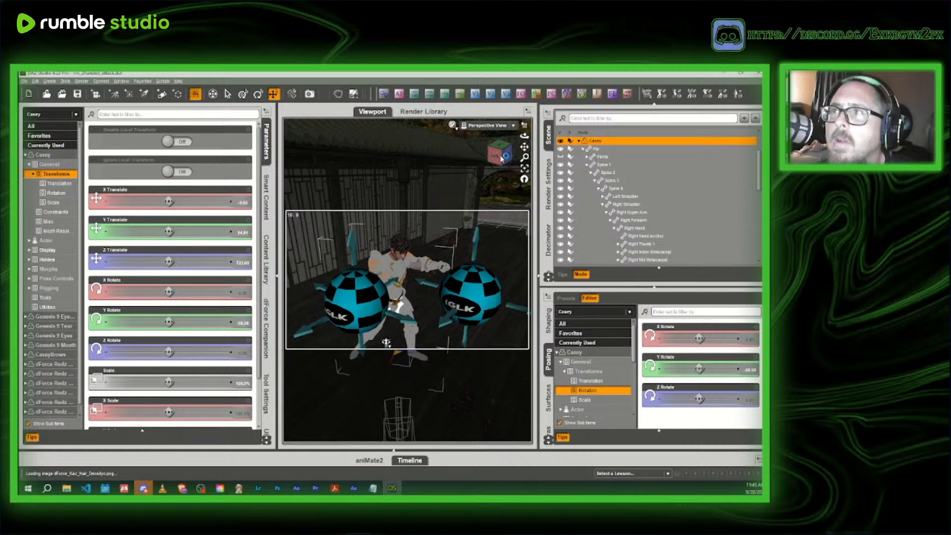
- Move the IGLK1 Sphere Light instance sideways, clear of the front of the character
{"action": "mouse_move", "coordinate": [499, 157]}
{"action": "left_mouse_down"}
{"action": "mouse_move", "coordinate": [520, 141]}
{"action": "mouse_move", "coordinate": [542, 141]}
{"action": "mouse_move", "coordinate": [502, 157]}
{"action": "left_mouse_up"}
{"action": "left_click", "coordinate": [377, 291]}
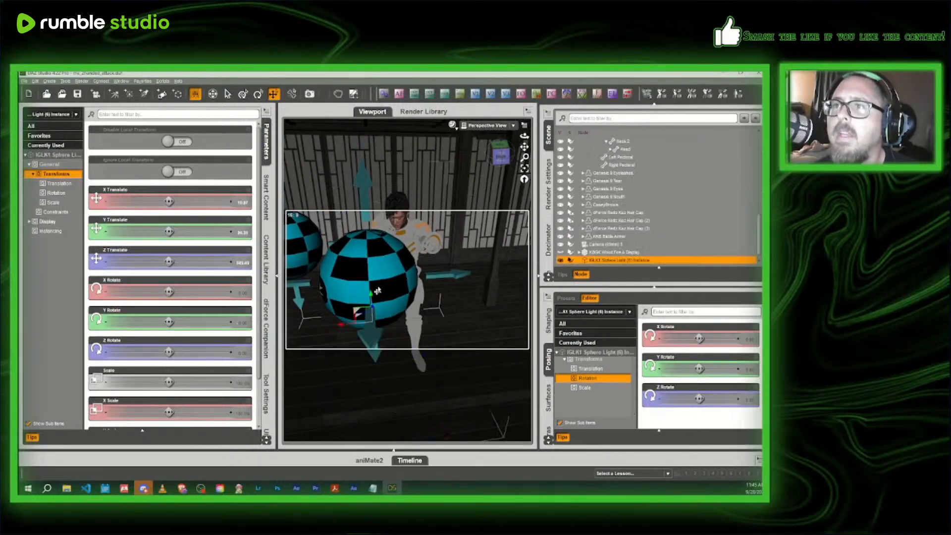
{"action": "left_click_drag", "start_coordinate": [378, 290], "coordinate": [468, 310]}
{"action": "mouse_move", "coordinate": [501, 156]}
{"action": "left_mouse_down"}
{"action": "mouse_move", "coordinate": [490, 164]}
{"action": "mouse_move", "coordinate": [500, 156]}
{"action": "left_mouse_up"}
- Set the character's head Twist to about -5 and its Bend to about -17
{"action": "left_click", "coordinate": [267, 143]}
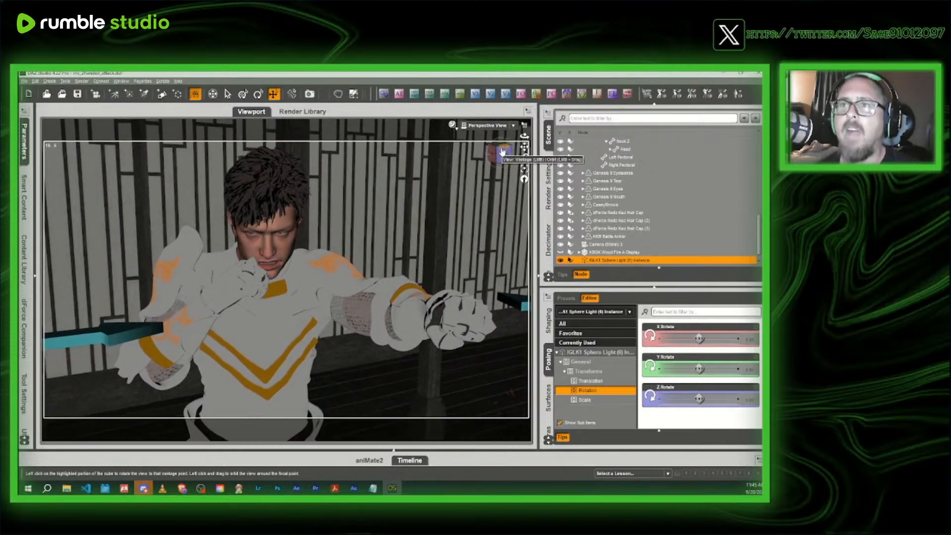
{"action": "left_click", "coordinate": [288, 225]}
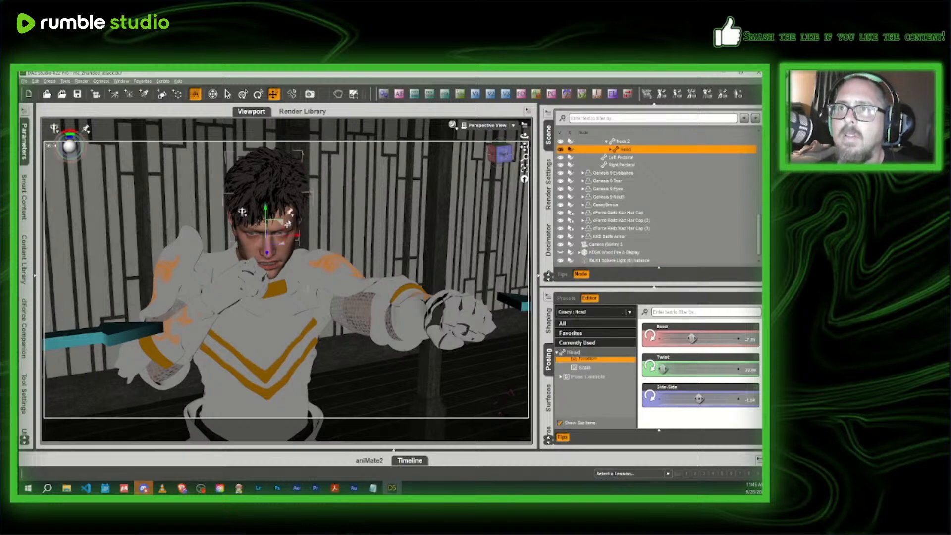
{"action": "left_click", "coordinate": [24, 141]}
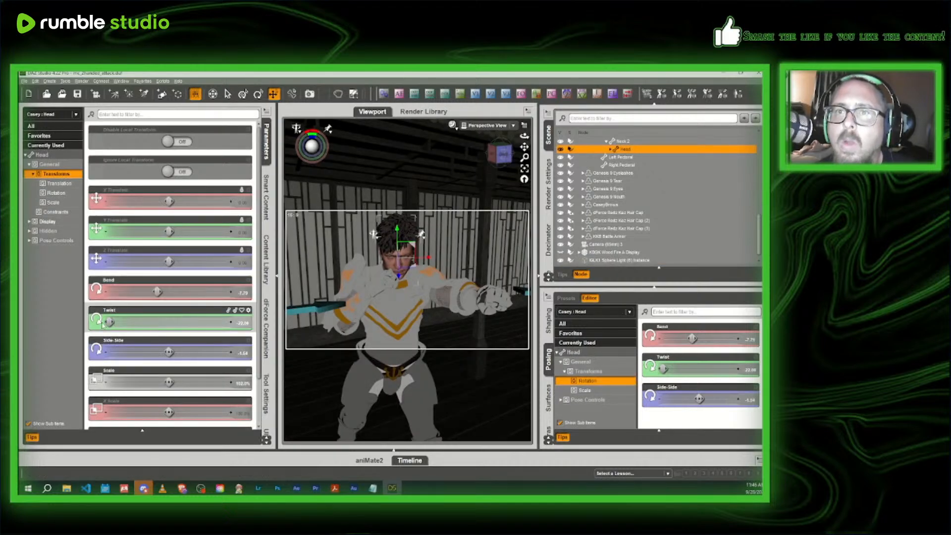
{"action": "left_click_drag", "start_coordinate": [121, 324], "coordinate": [123, 325]}
{"action": "left_click", "coordinate": [153, 325]}
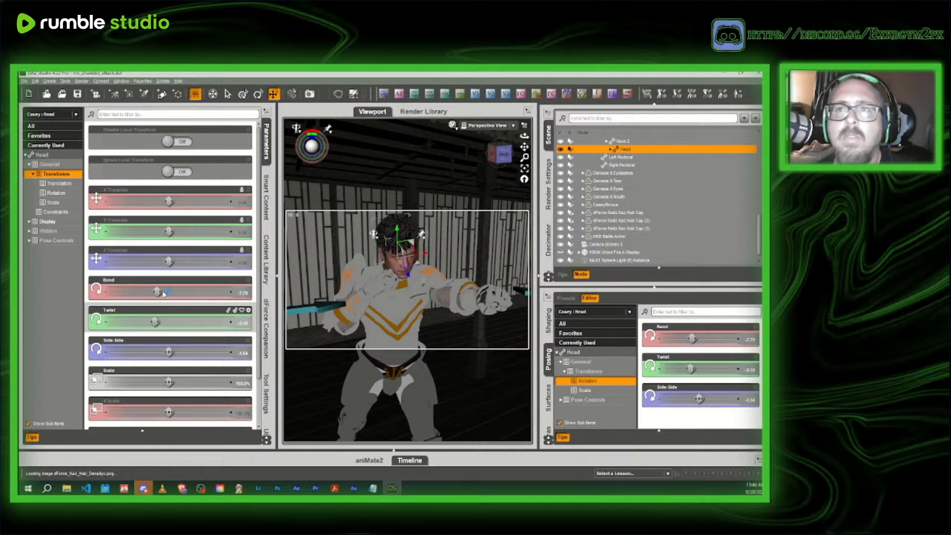
{"action": "left_click_drag", "start_coordinate": [158, 293], "coordinate": [136, 293]}
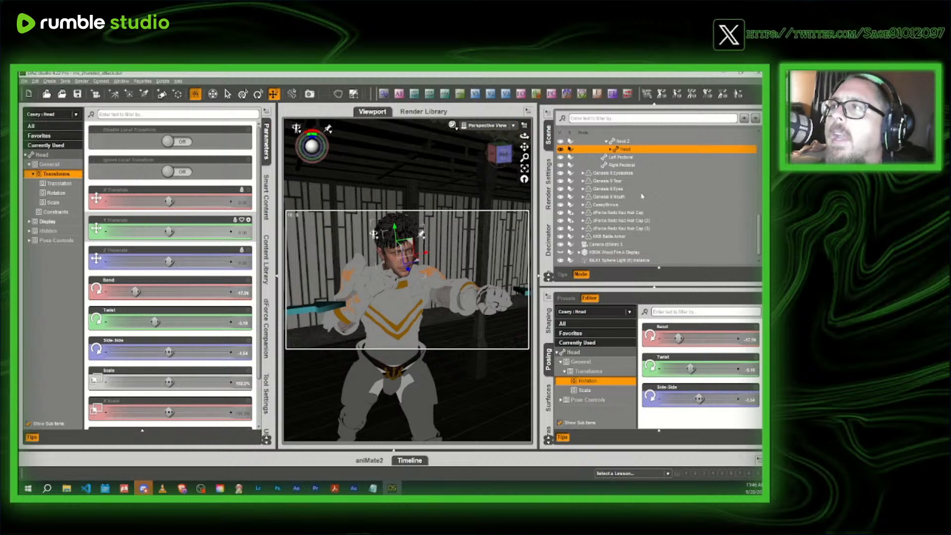
- Replace the scene's existing camera with a new one at the preset focal length, and view the scene through it
{"action": "scroll", "coordinate": [644, 226], "scroll_direction": "down", "scroll_amount": 1}
{"action": "left_click", "coordinate": [608, 237]}
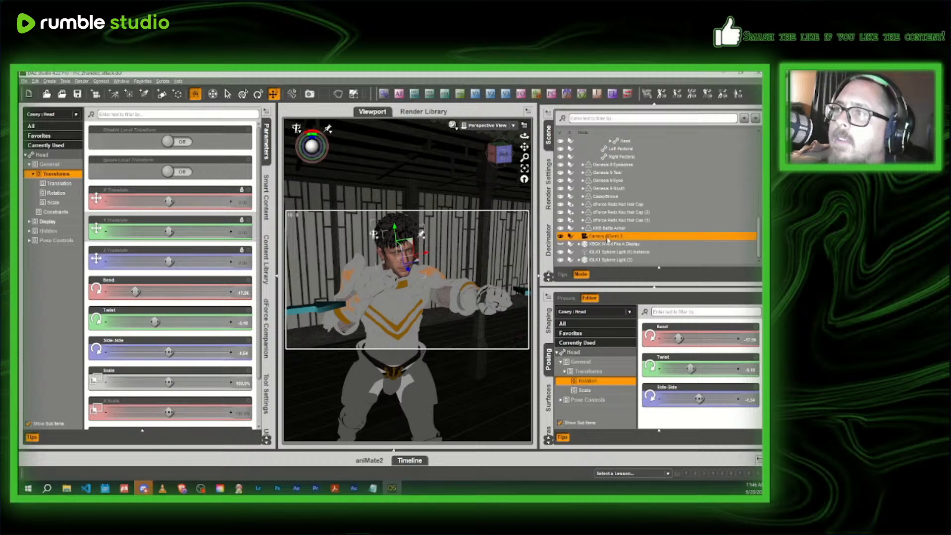
{"action": "key", "text": "Delete"}
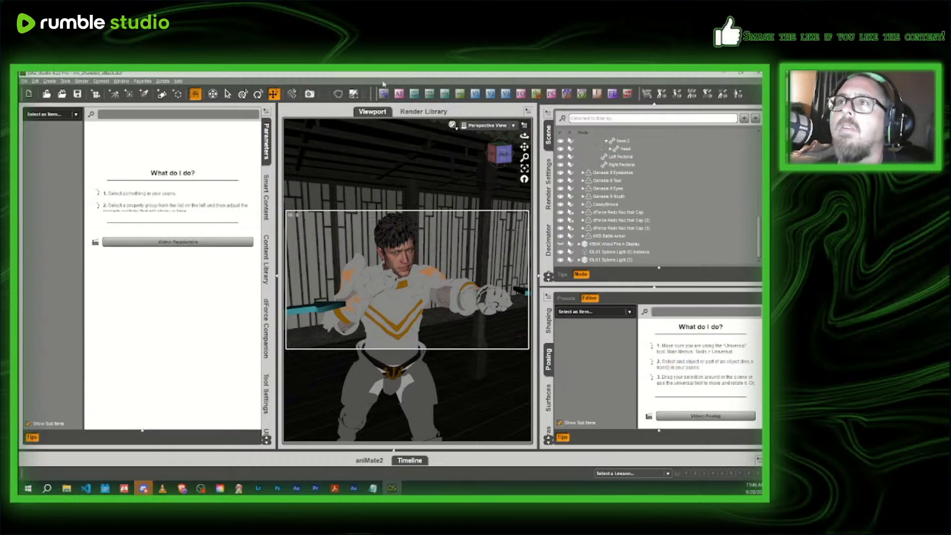
{"action": "left_click", "coordinate": [459, 94]}
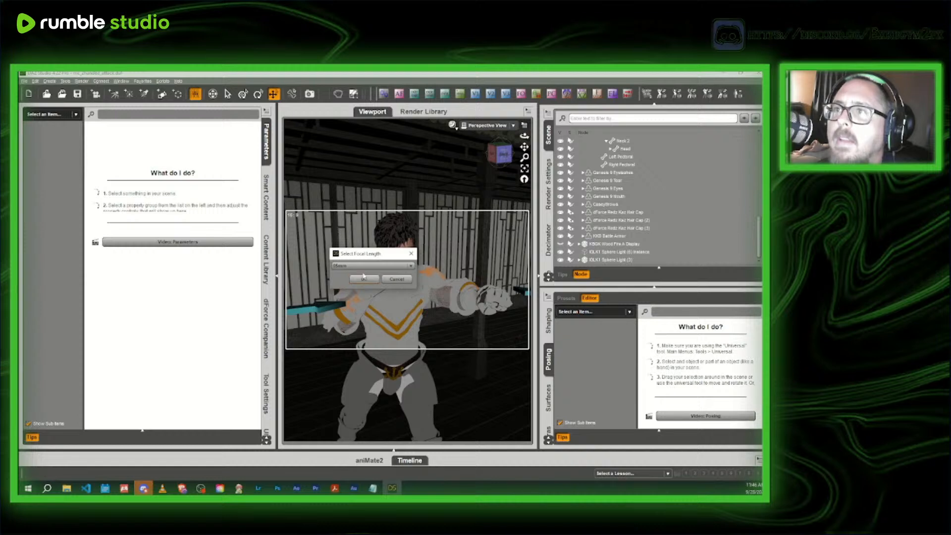
{"action": "left_click", "coordinate": [364, 278]}
{"action": "left_click", "coordinate": [495, 127]}
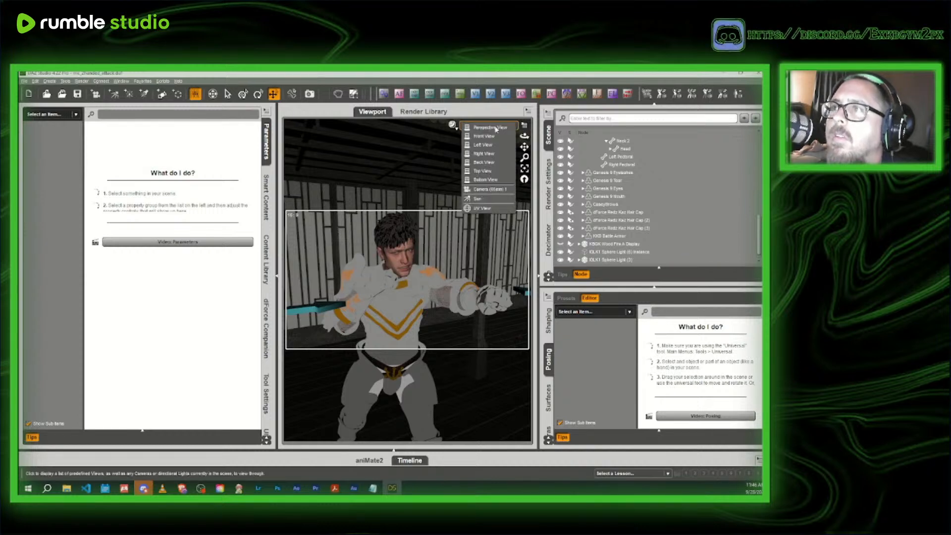
{"action": "left_click", "coordinate": [488, 189]}
- Switch on Auto Focus for the camera on Casey's eyes, and move its focus to the Left Hand
{"action": "left_click", "coordinate": [406, 265]}
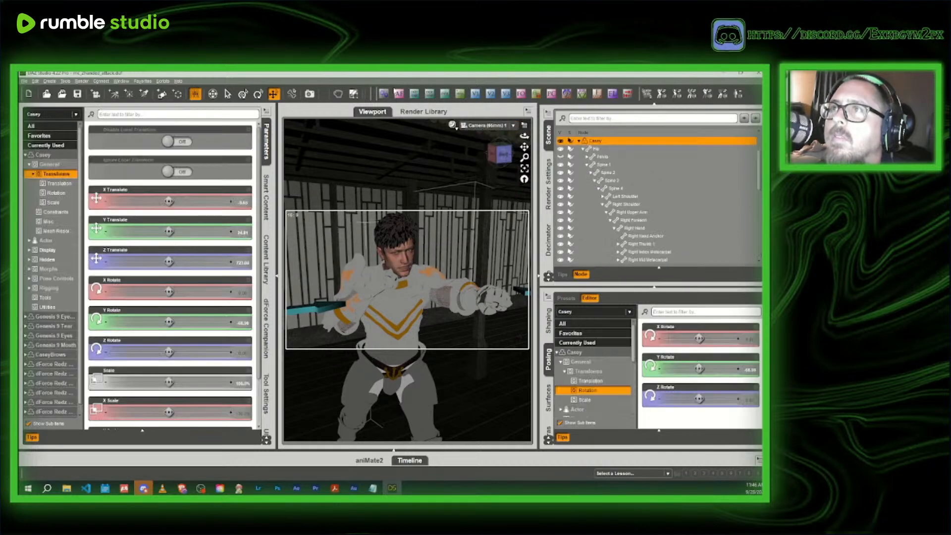
{"action": "left_click", "coordinate": [429, 95]}
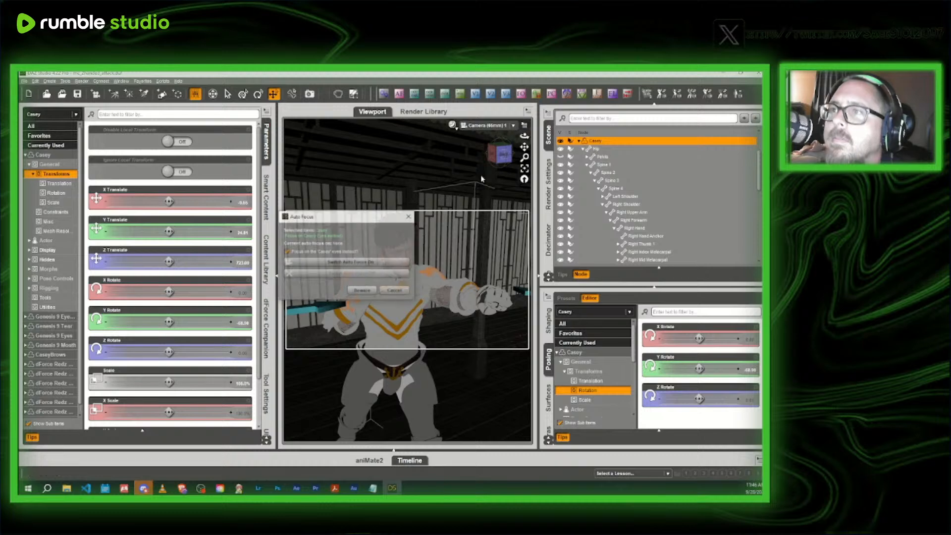
{"action": "left_click", "coordinate": [391, 266]}
{"action": "left_click", "coordinate": [494, 302]}
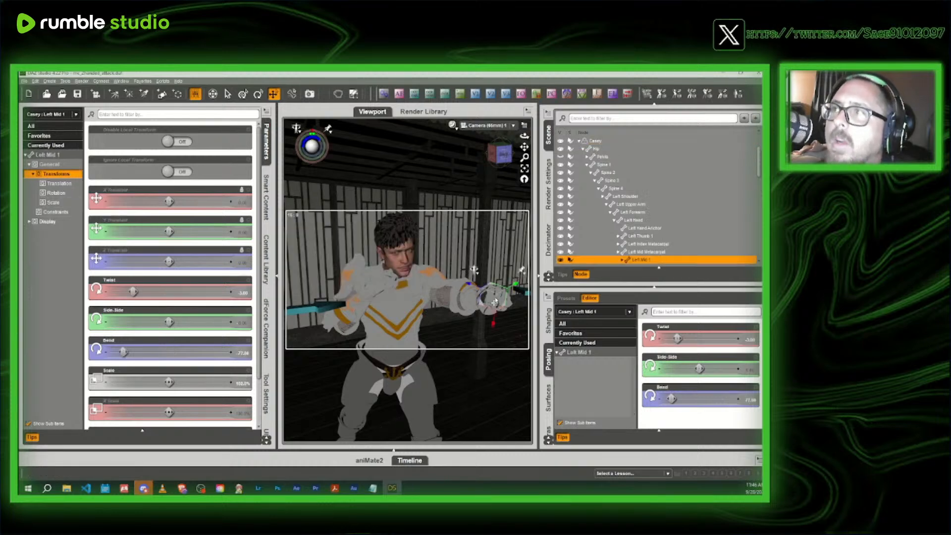
{"action": "left_click", "coordinate": [633, 220]}
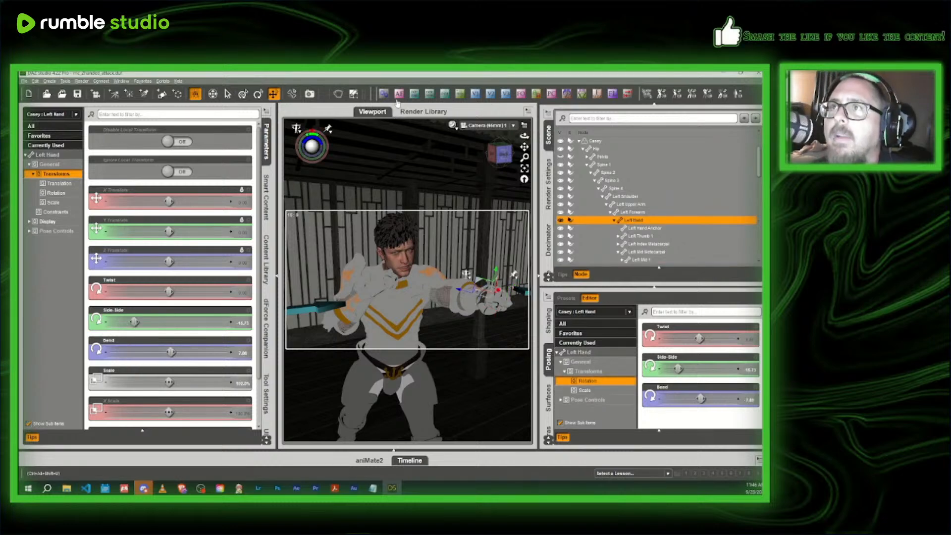
{"action": "left_click", "coordinate": [398, 94]}
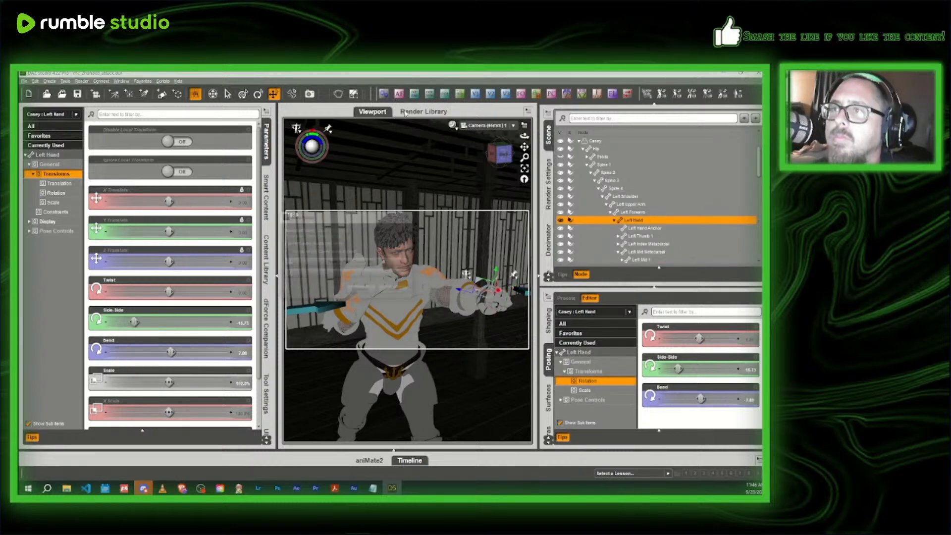
{"action": "left_click", "coordinate": [359, 264]}
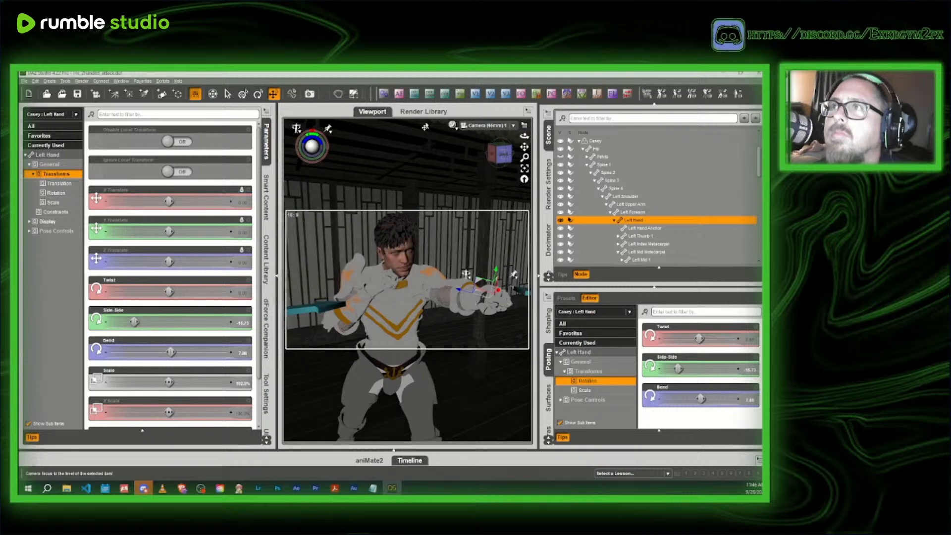
- Set the camera's f-stop to the 13 stops option
{"action": "left_click", "coordinate": [612, 94]}
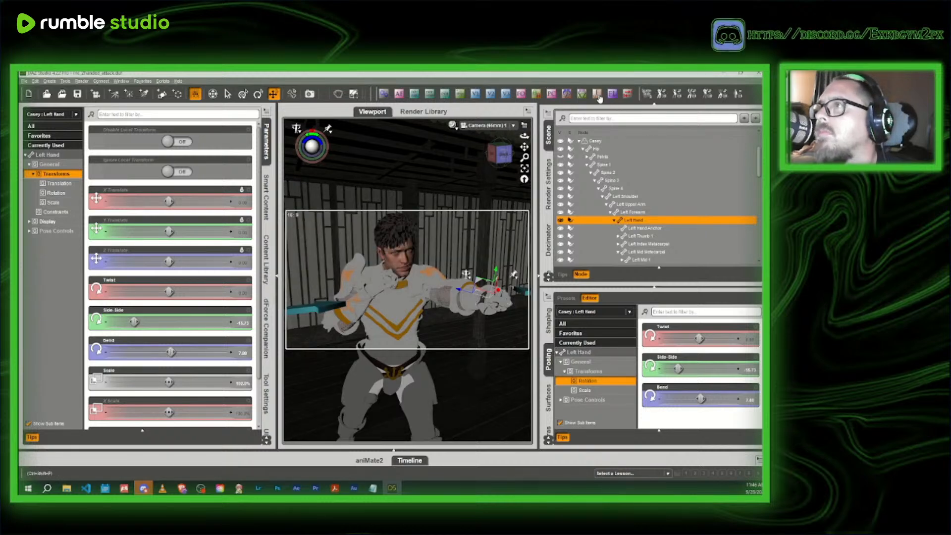
{"action": "left_click", "coordinate": [374, 236]}
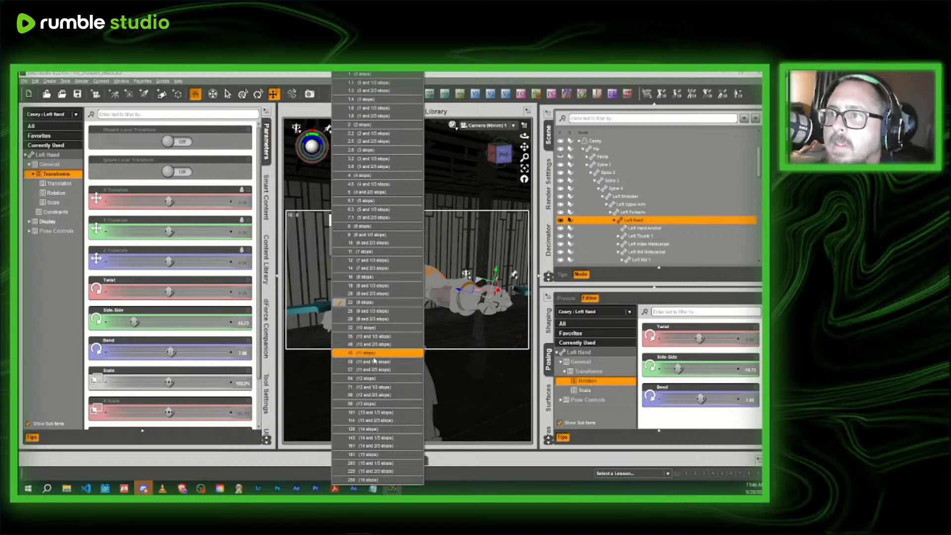
{"action": "left_click", "coordinate": [389, 403]}
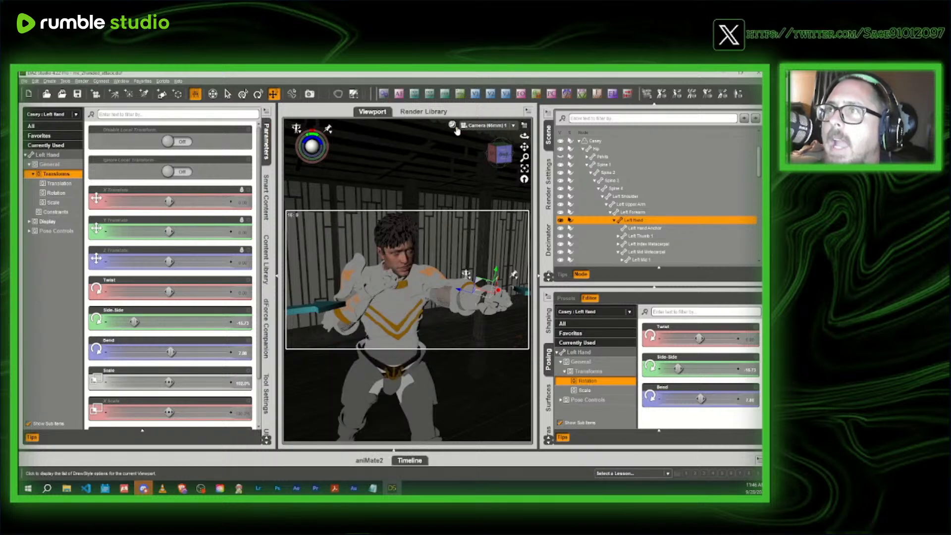
- Preview the punch scene in NVIDIA Iray, and return the viewport to Texture Shaded
{"action": "left_click", "coordinate": [453, 127]}
{"action": "left_click", "coordinate": [452, 230]}
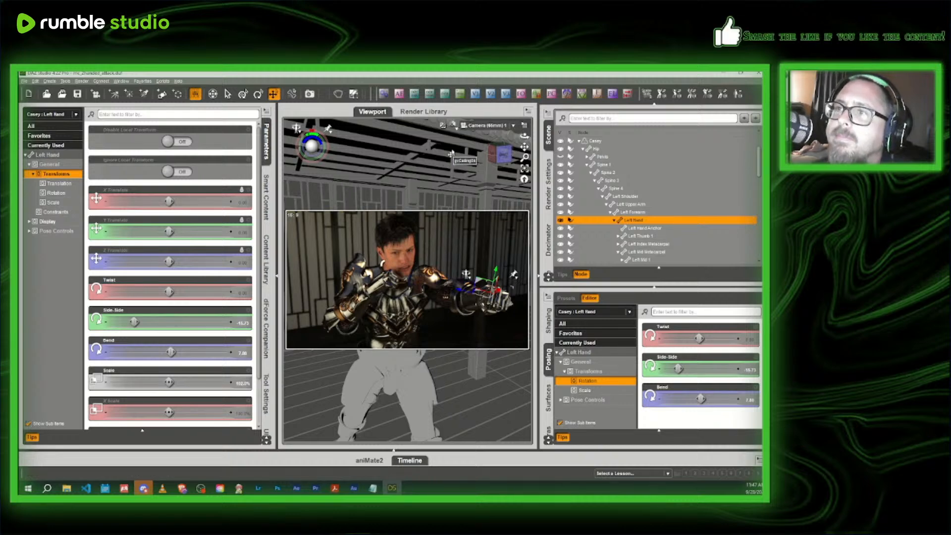
{"action": "left_click", "coordinate": [453, 126]}
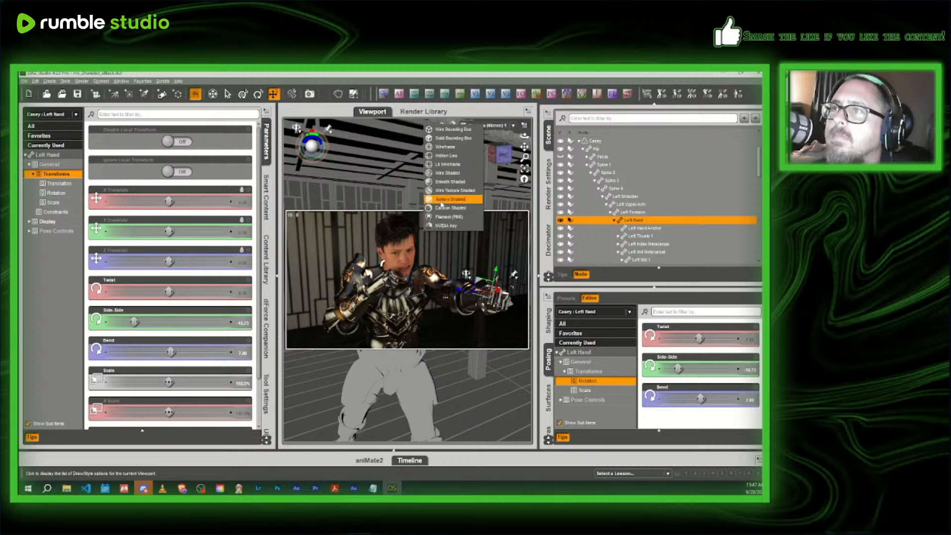
{"action": "left_click", "coordinate": [442, 201]}
- Save the scene as a new file named mc_Warrior_punch_combatclass in the spells and profile images folder
{"action": "left_click", "coordinate": [24, 81]}
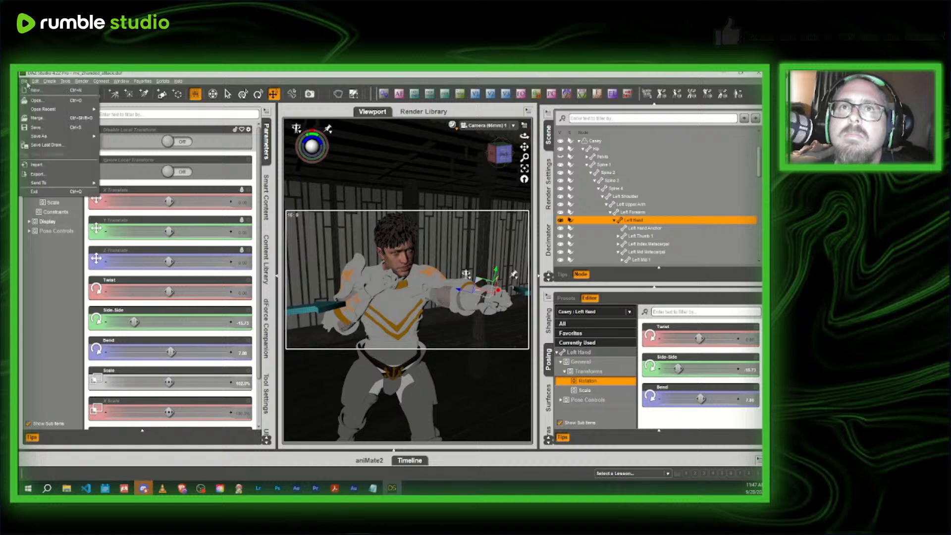
{"action": "mouse_move", "coordinate": [51, 138]}
{"action": "left_click", "coordinate": [117, 140]}
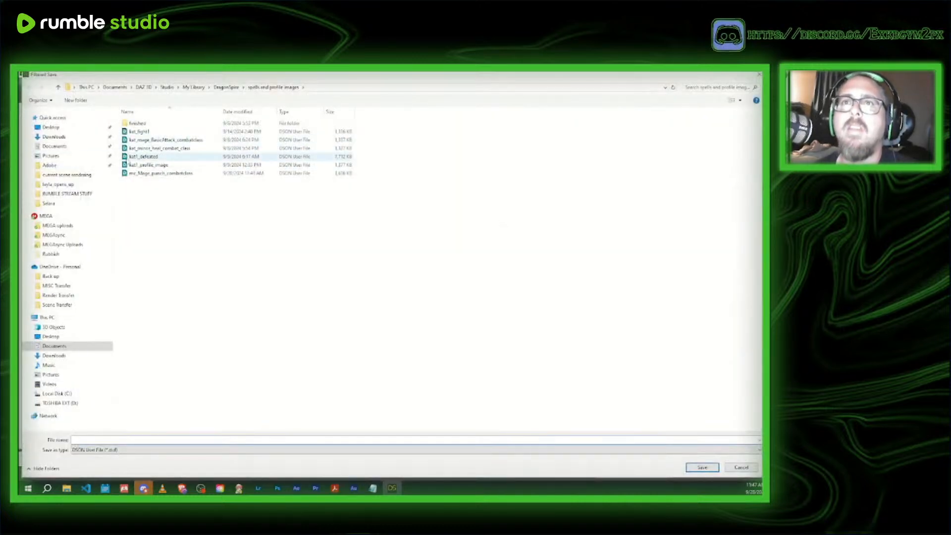
{"action": "left_click", "coordinate": [159, 173]}
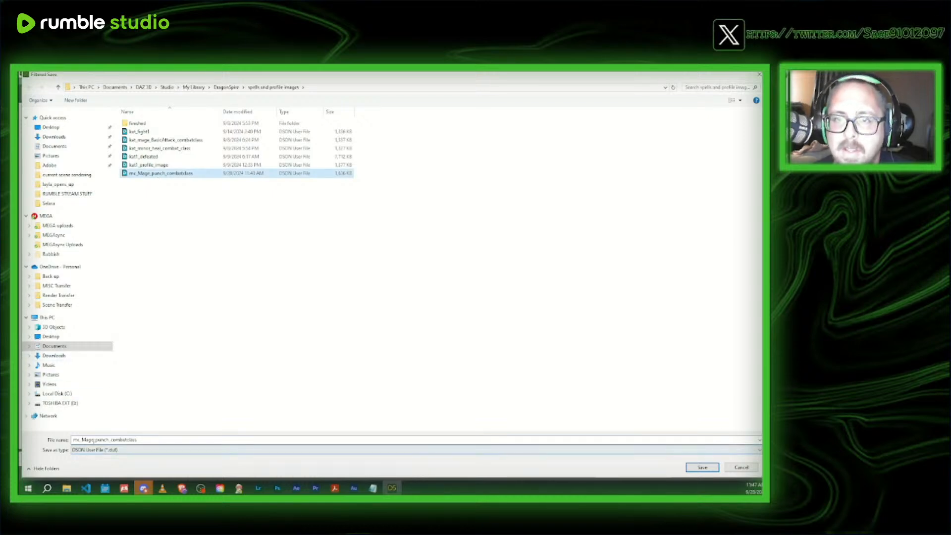
{"action": "left_click", "coordinate": [94, 439]}
{"action": "left_click", "coordinate": [94, 439]}
{"action": "key", "text": "BackSpace"}
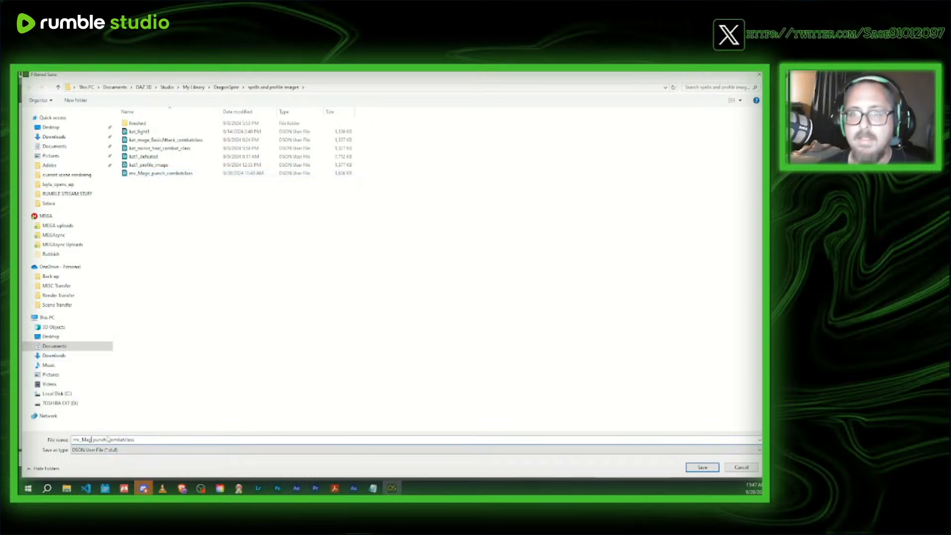
{"action": "type", "text": "arrior"}
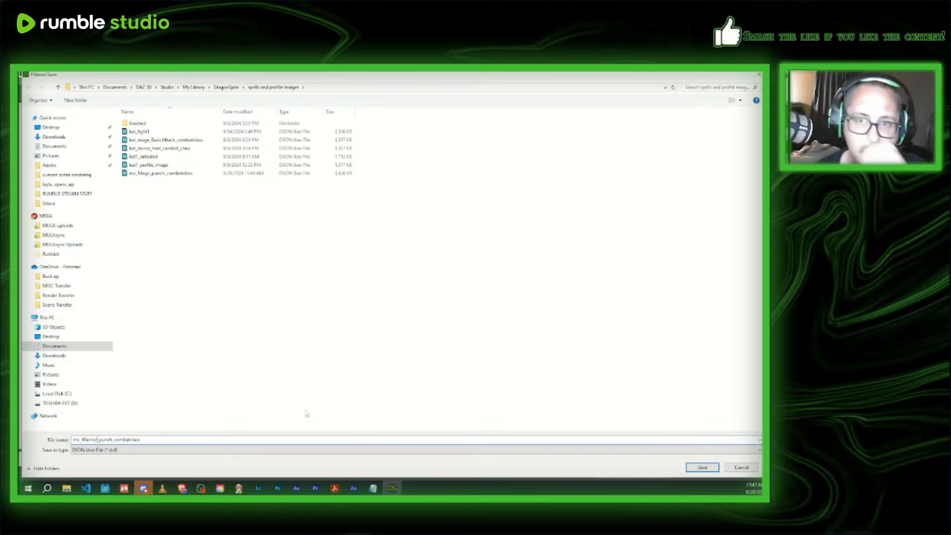
{"action": "left_click", "coordinate": [702, 467]}
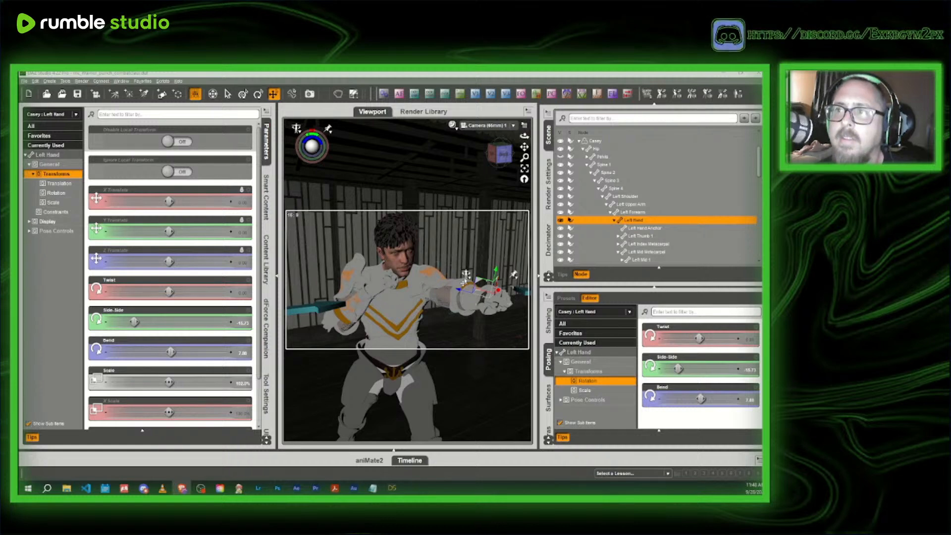
- Open the scene file mc_dagger_attack from the finished folder
{"action": "left_click", "coordinate": [427, 284]}
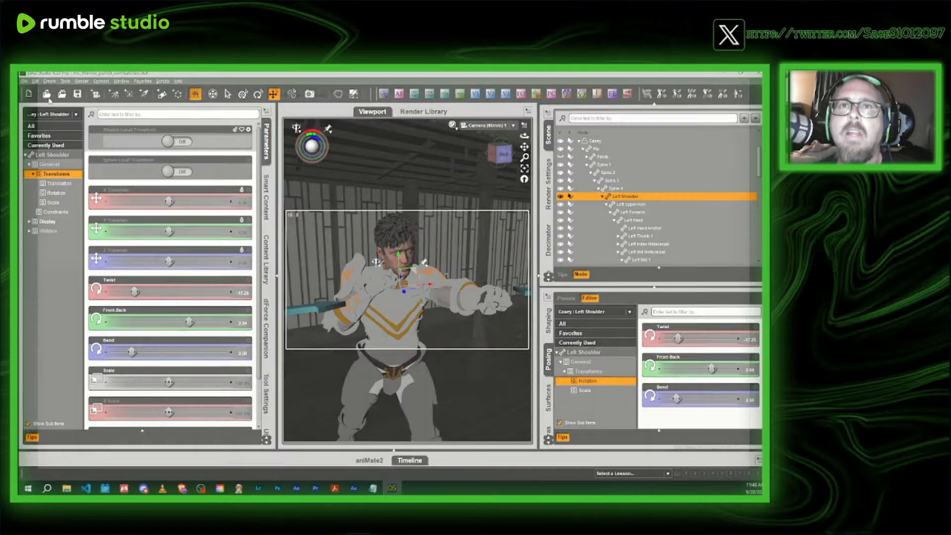
{"action": "left_click", "coordinate": [47, 96]}
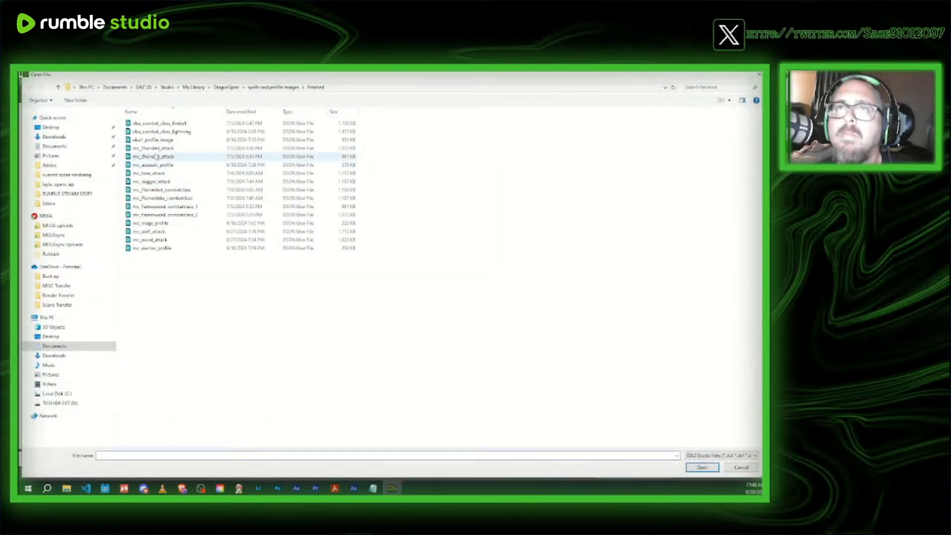
{"action": "left_click", "coordinate": [174, 184]}
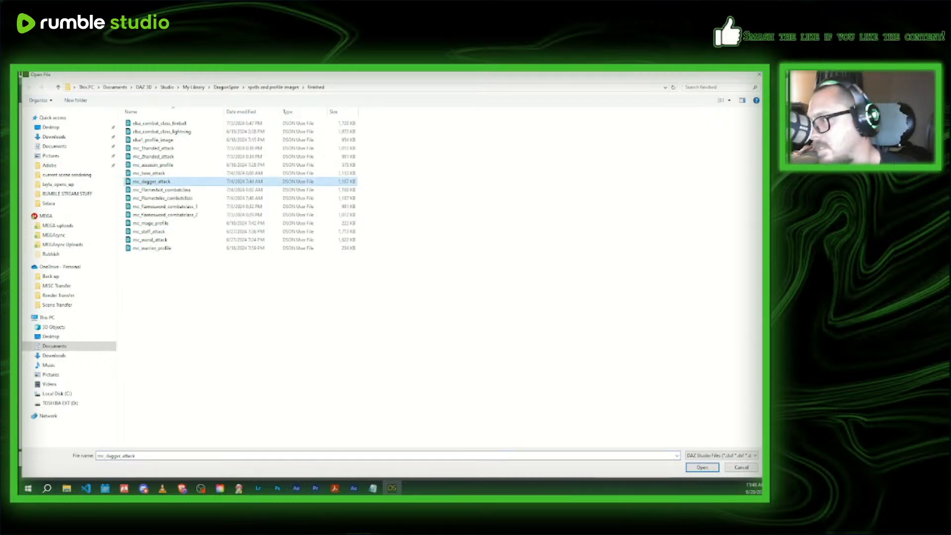
{"action": "left_click", "coordinate": [702, 467]}
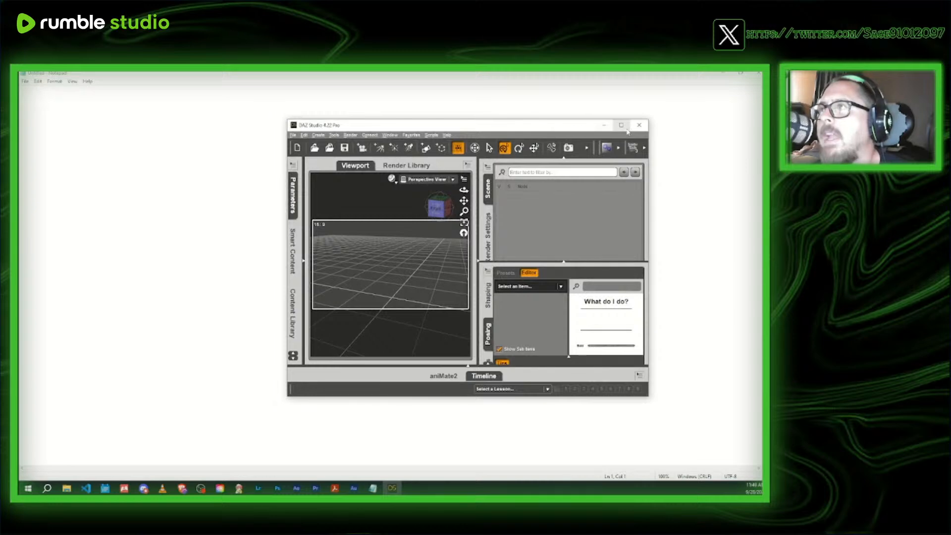
- Maximize the program window and load the mc_dagger_attack scene from DragonSpire's spells and profile images > finished folder
{"action": "left_click", "coordinate": [620, 125]}
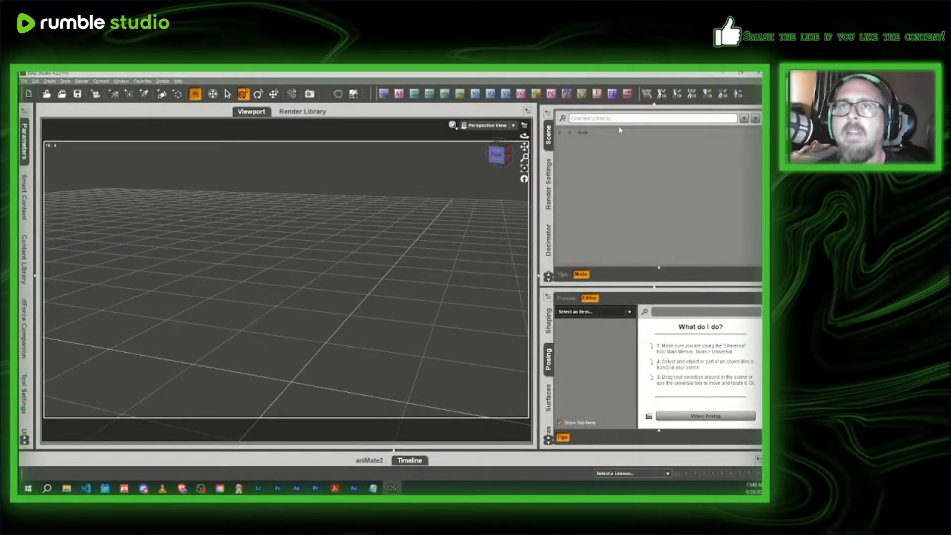
{"action": "left_click", "coordinate": [46, 94]}
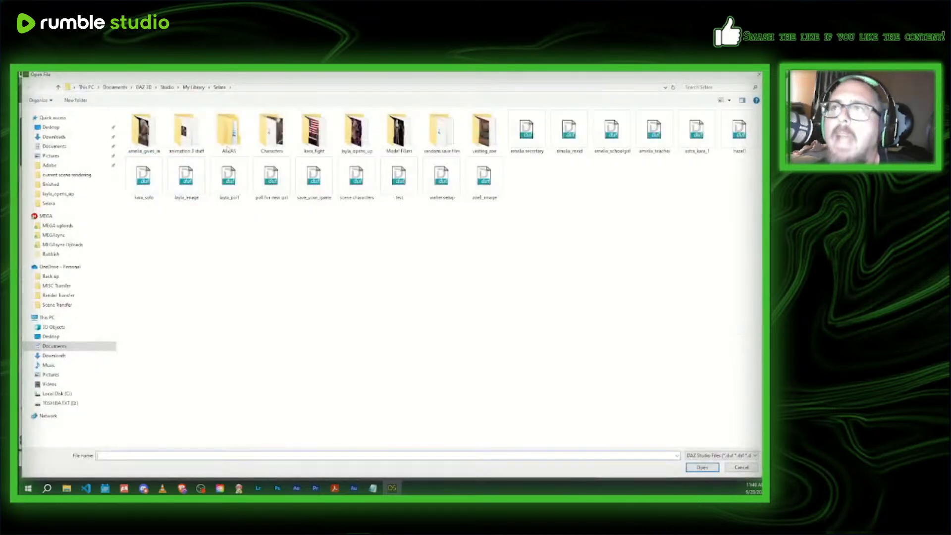
{"action": "left_click", "coordinate": [187, 88]}
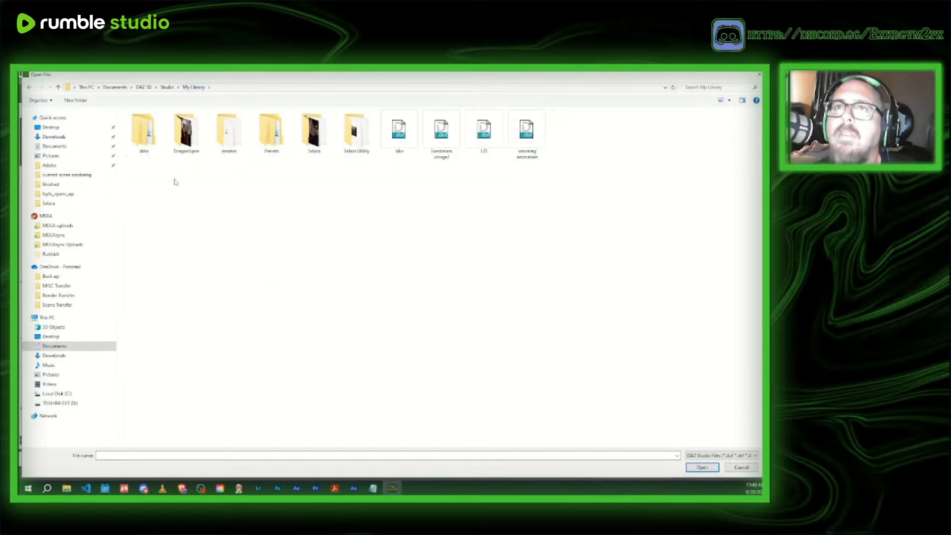
{"action": "double_click", "coordinate": [186, 131]}
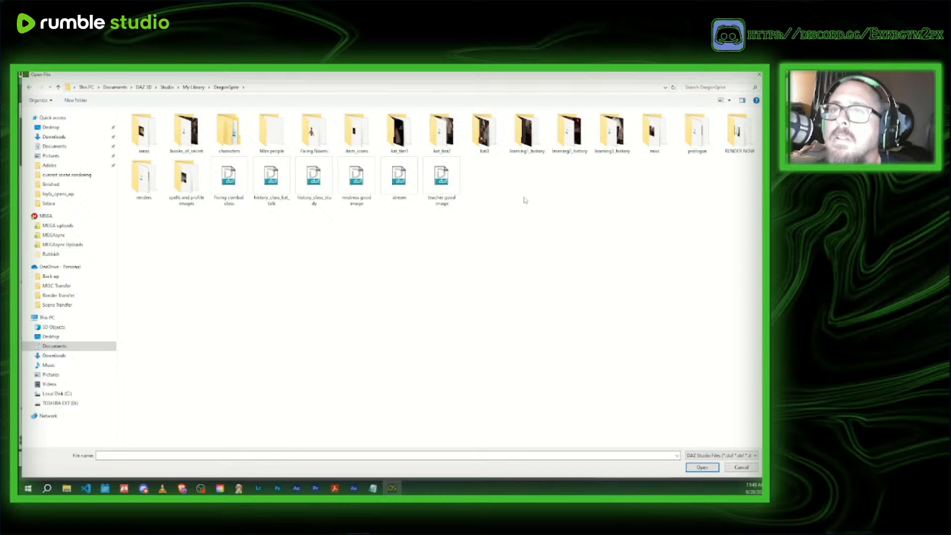
{"action": "double_click", "coordinate": [186, 178]}
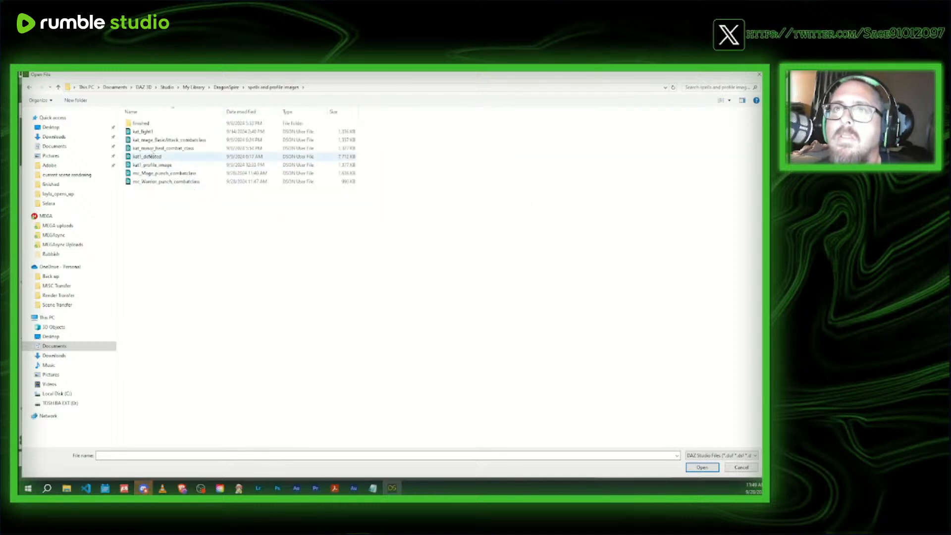
{"action": "double_click", "coordinate": [141, 123]}
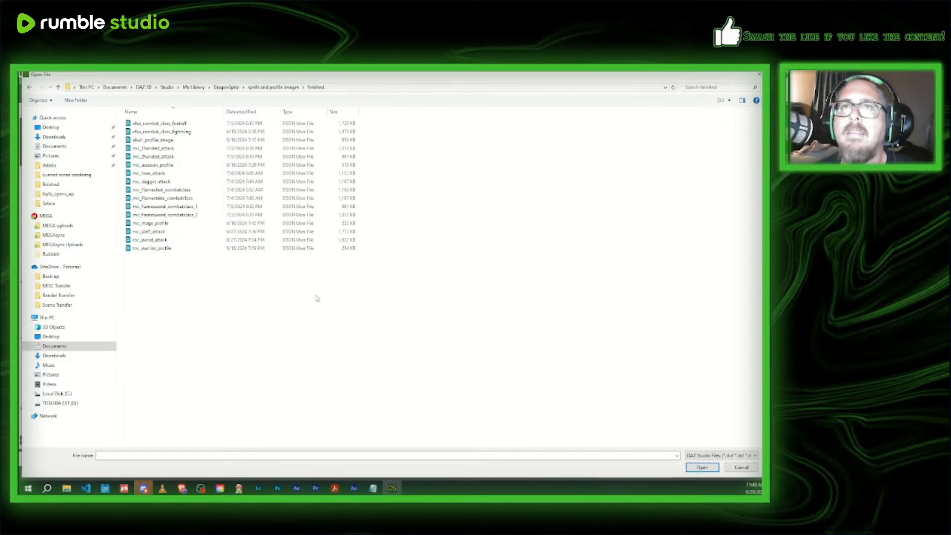
{"action": "left_click", "coordinate": [269, 182]}
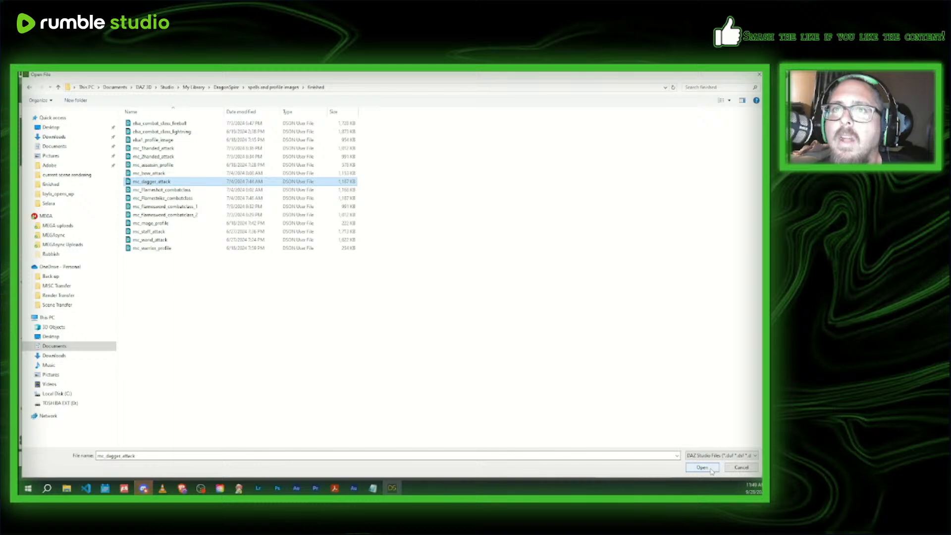
{"action": "left_click", "coordinate": [710, 469]}
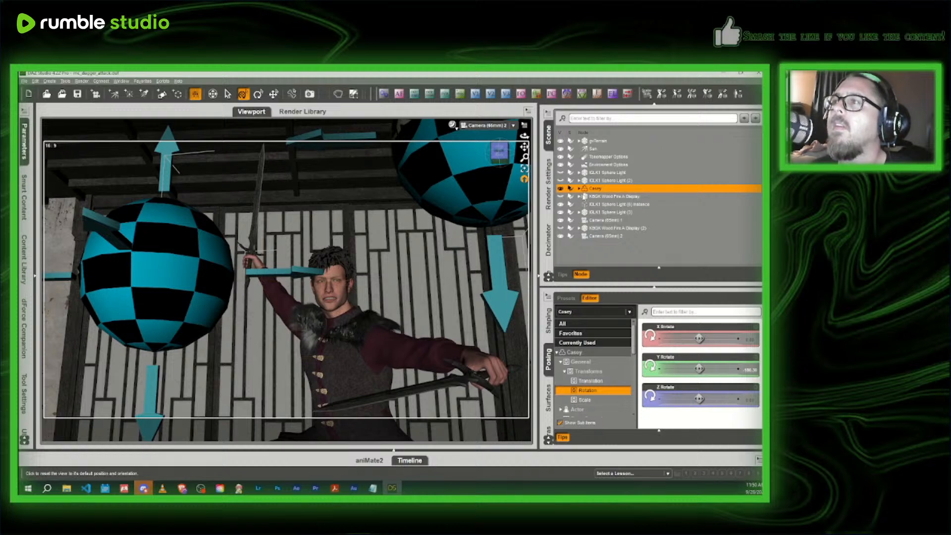
- Hide the dagger in the character's left hand and the second dagger in the right hand
{"action": "left_click", "coordinate": [427, 393]}
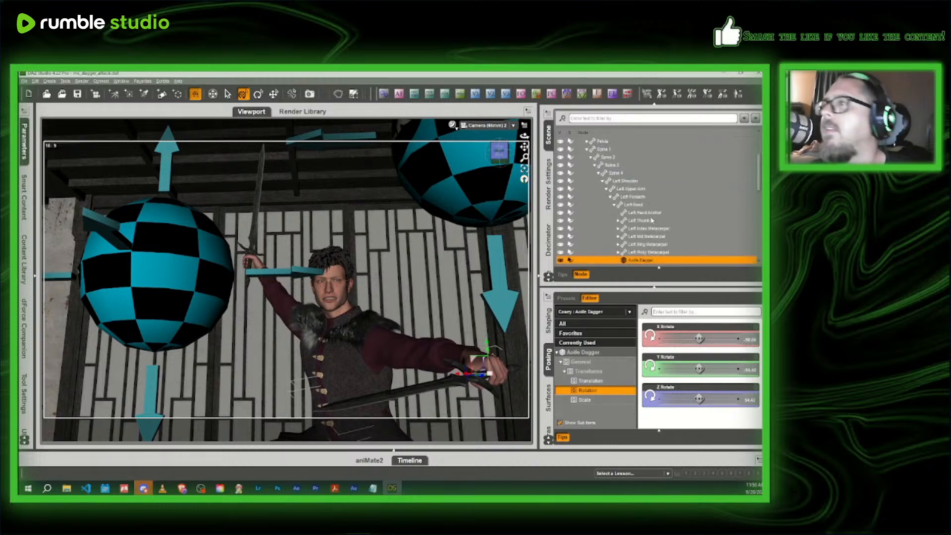
{"action": "left_click", "coordinate": [561, 260]}
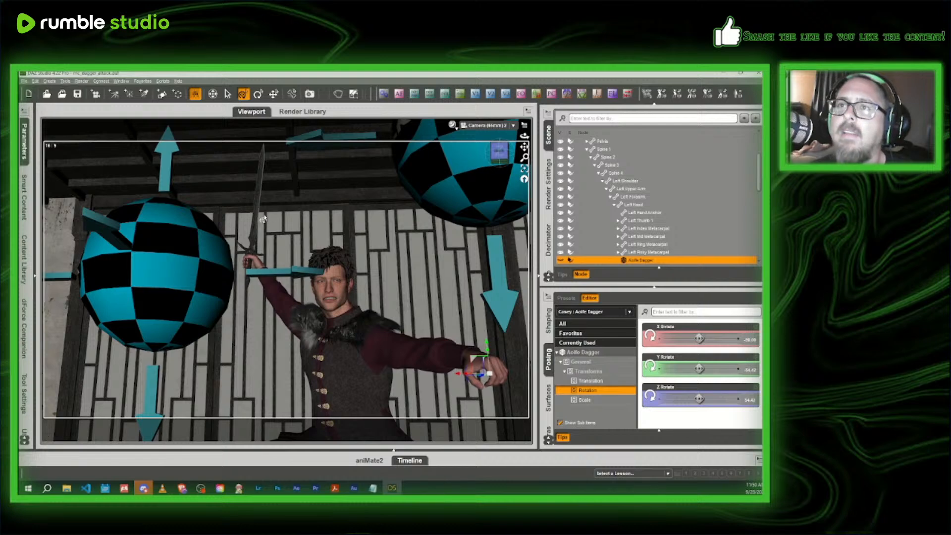
{"action": "left_click", "coordinate": [256, 221]}
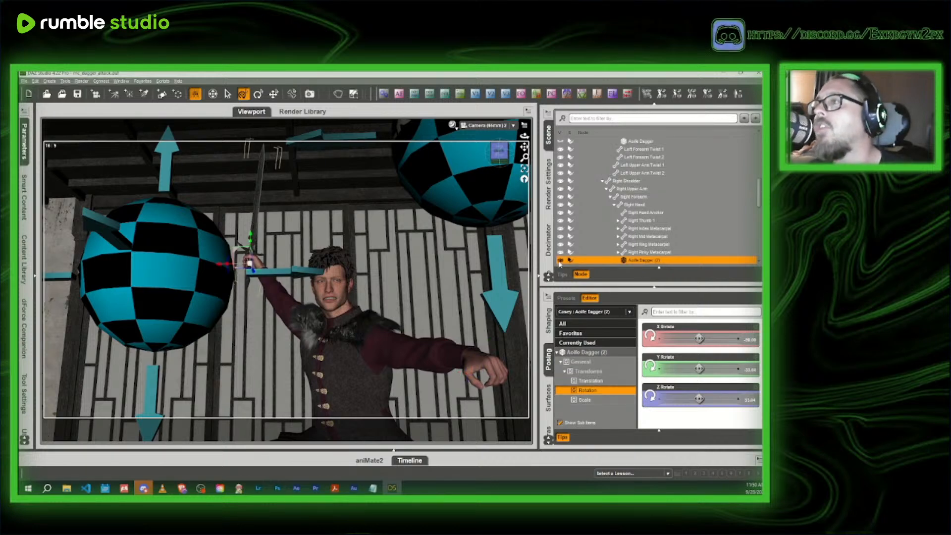
- Switch the viewport to Perspective View and select the whole fighter figure
{"action": "left_click", "coordinate": [513, 125]}
{"action": "left_click", "coordinate": [497, 161]}
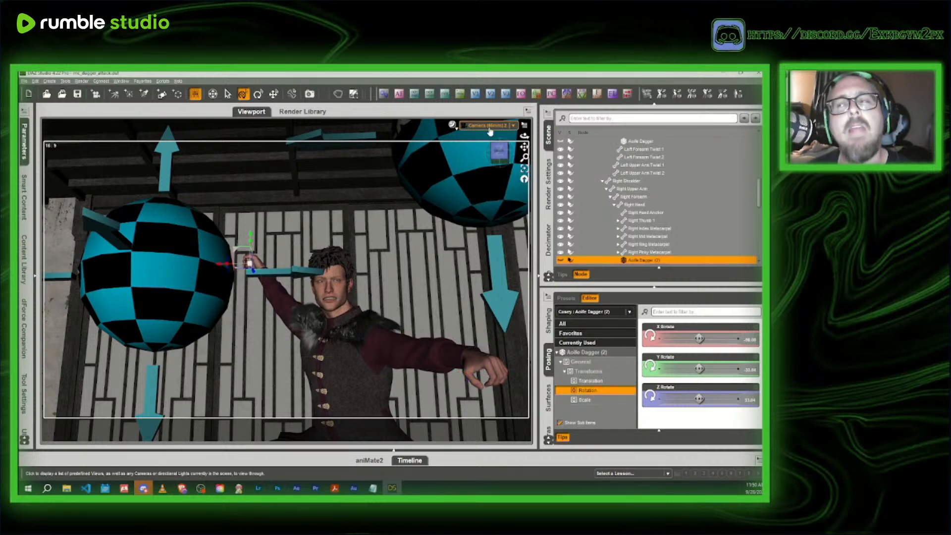
{"action": "left_click_drag", "start_coordinate": [498, 164], "coordinate": [503, 158]}
{"action": "scroll", "coordinate": [359, 237], "scroll_direction": "down", "scroll_amount": 1}
{"action": "left_click", "coordinate": [239, 352]}
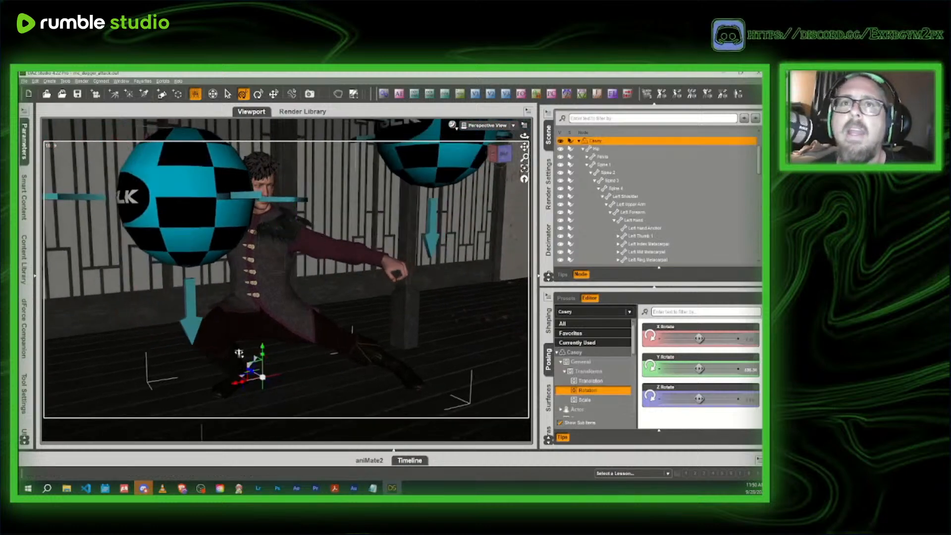
- Search all installed products in Smart Content for "fight"
{"action": "left_click", "coordinate": [24, 141]}
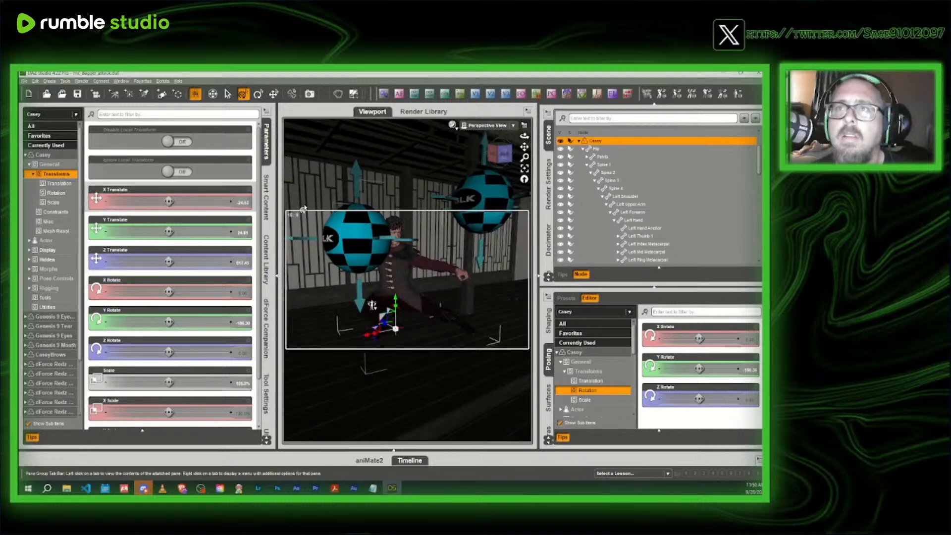
{"action": "left_click", "coordinate": [268, 198]}
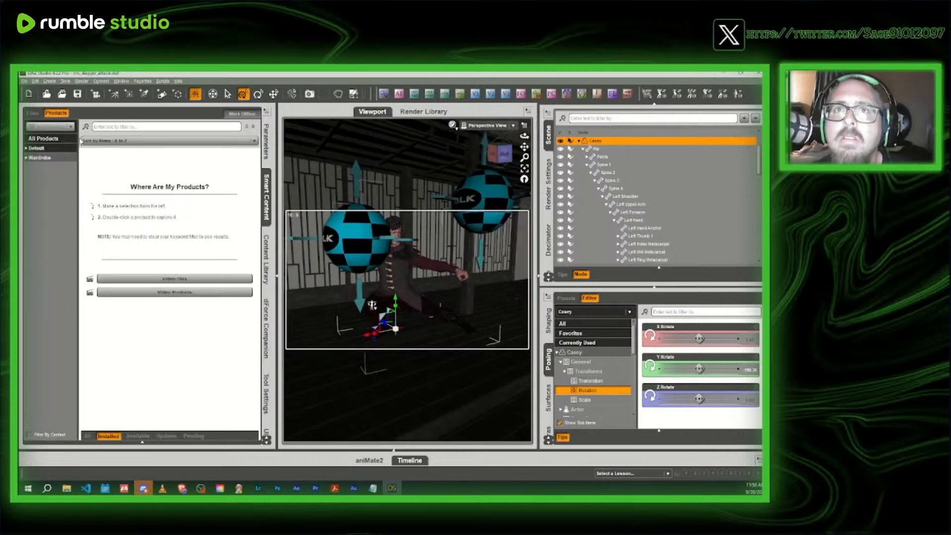
{"action": "left_click", "coordinate": [106, 126]}
{"action": "type", "text": "fight"}
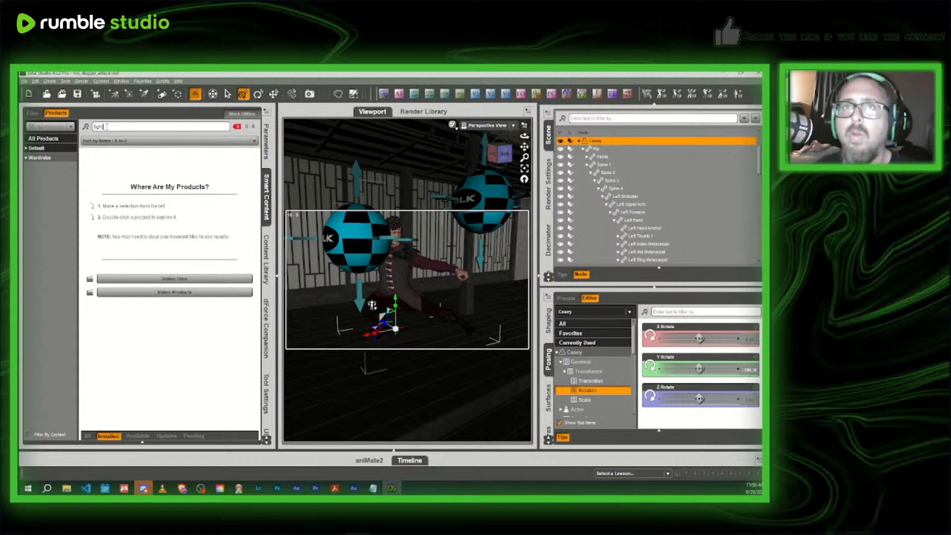
{"action": "left_click", "coordinate": [60, 140]}
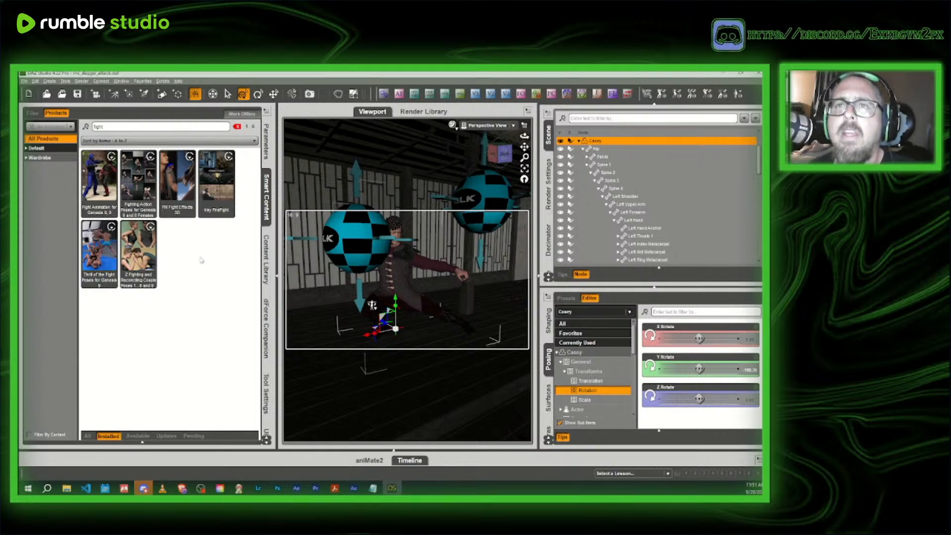
- Apply the TOTF Left Jab To Face B pose from Thrill of the Fight Poses for Genesis 9 to the figure
{"action": "left_click", "coordinate": [92, 265]}
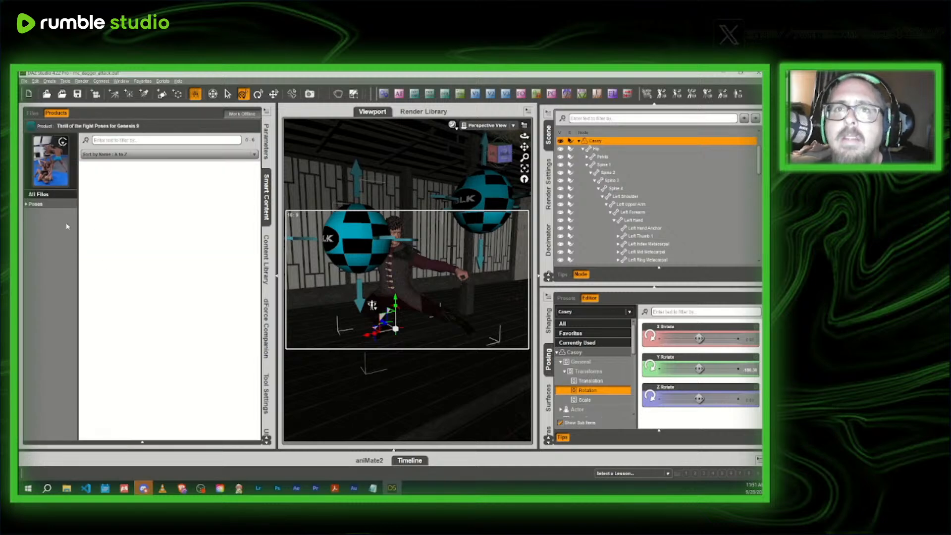
{"action": "left_click", "coordinate": [54, 208]}
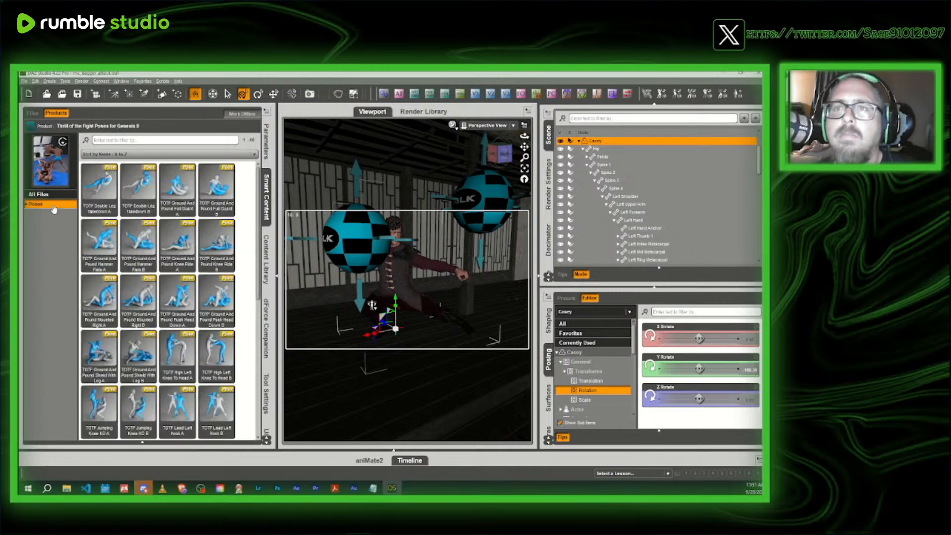
{"action": "scroll", "coordinate": [203, 348], "scroll_direction": "down", "scroll_amount": 3}
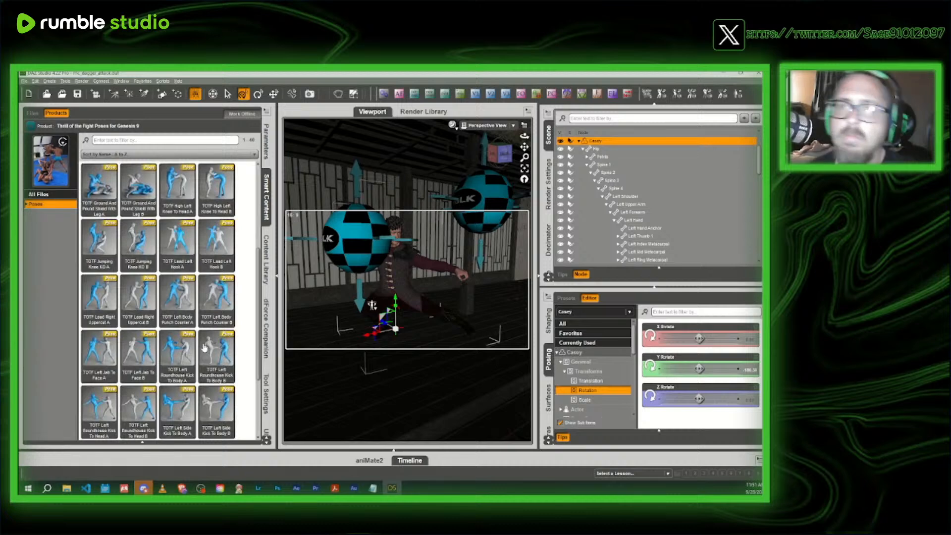
{"action": "mouse_move", "coordinate": [204, 349]}
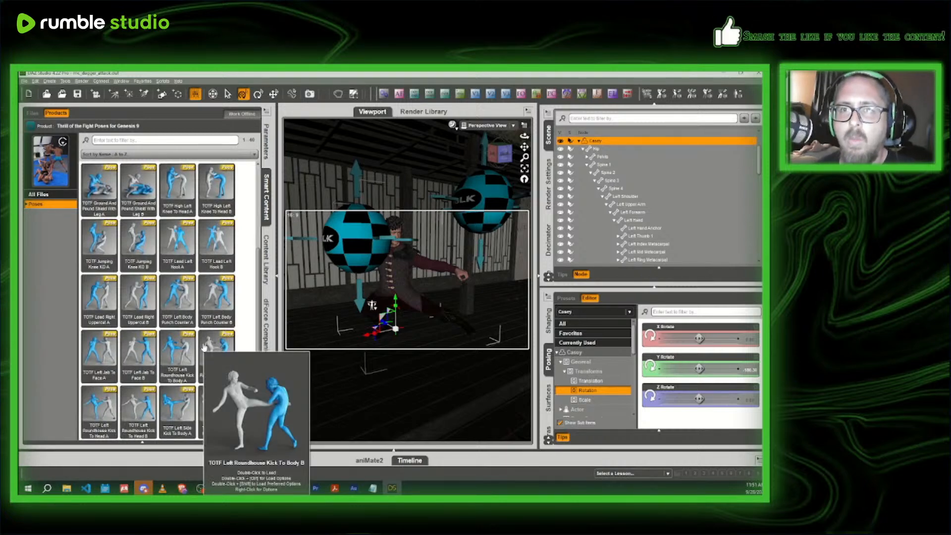
{"action": "mouse_move", "coordinate": [140, 355]}
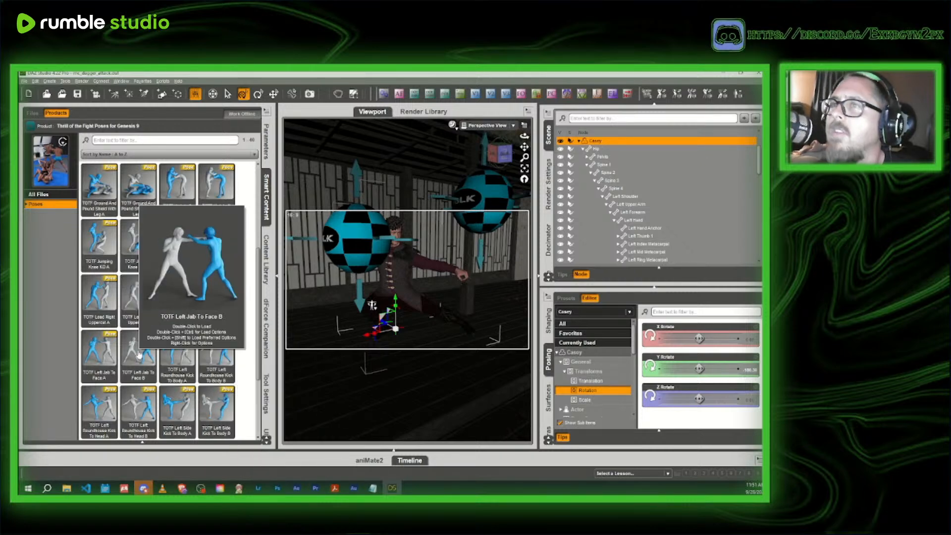
{"action": "double_click", "coordinate": [139, 354]}
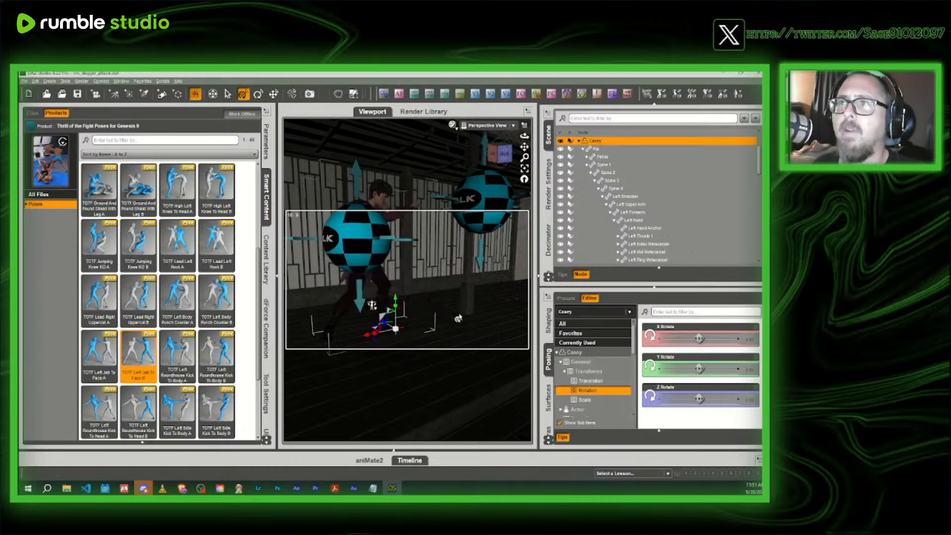
- Rotate the posed figure about its vertical axis to a Y rotation of about -82 degrees
{"action": "left_click", "coordinate": [499, 155]}
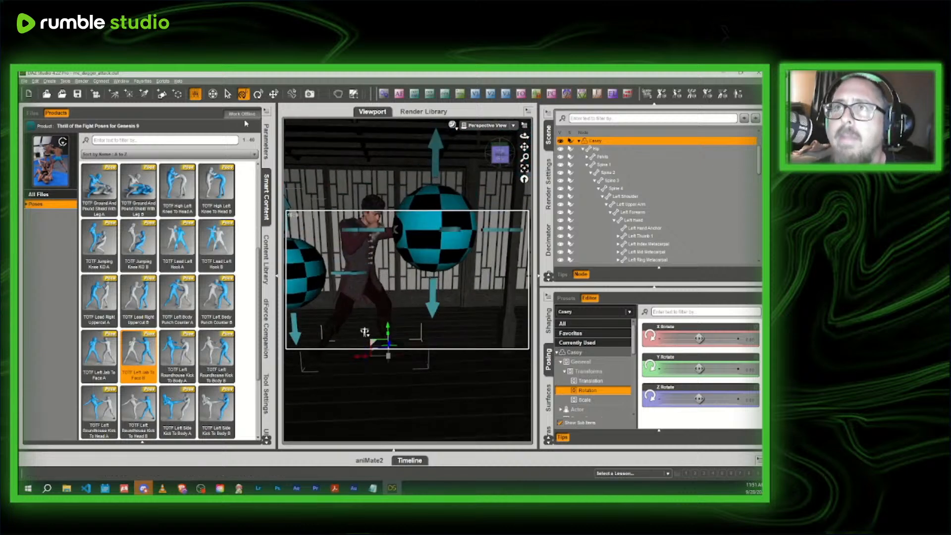
{"action": "left_click", "coordinate": [258, 94]}
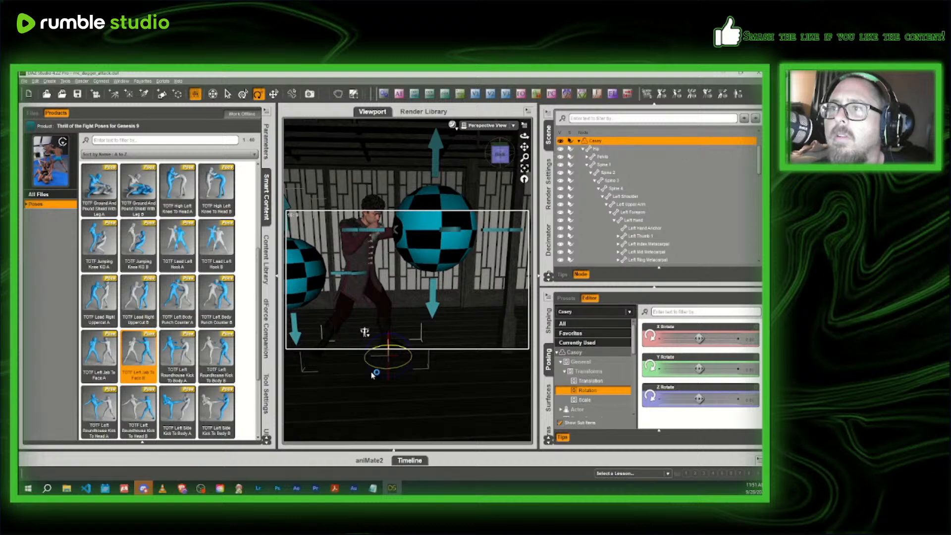
{"action": "left_click_drag", "start_coordinate": [372, 375], "coordinate": [377, 375]}
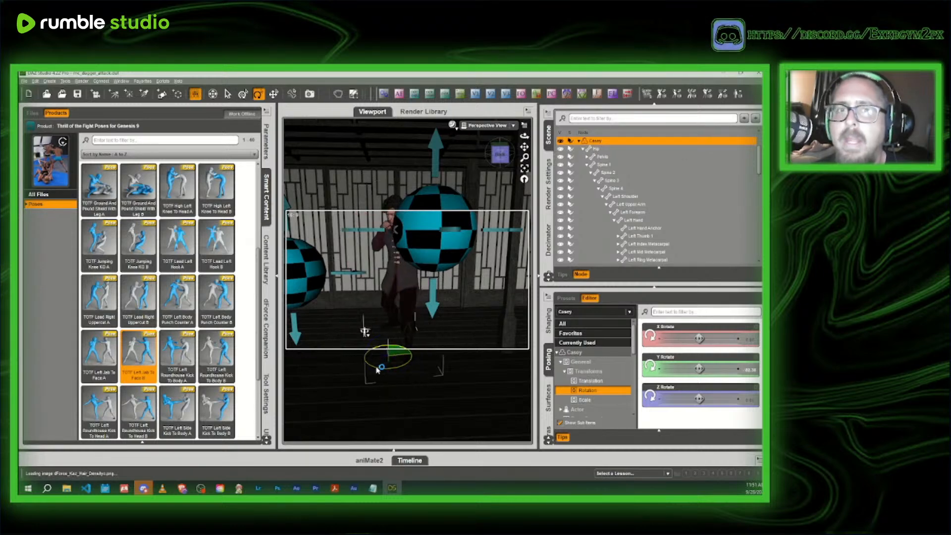
{"action": "left_click_drag", "start_coordinate": [378, 368], "coordinate": [375, 372]}
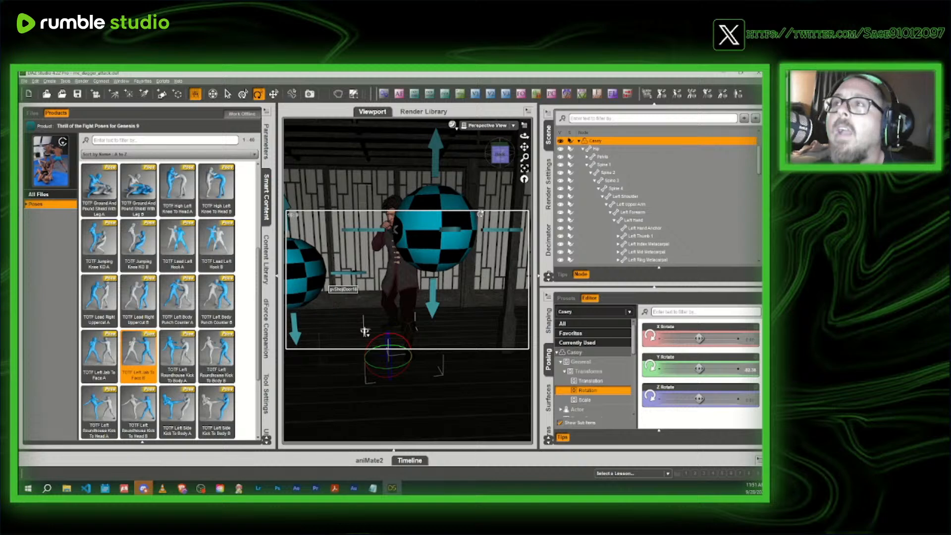
- Move the figure slightly forward across the floor and adjust the left shoulder's twist to lower the jabbing arm
{"action": "left_click_drag", "start_coordinate": [491, 164], "coordinate": [513, 181]}
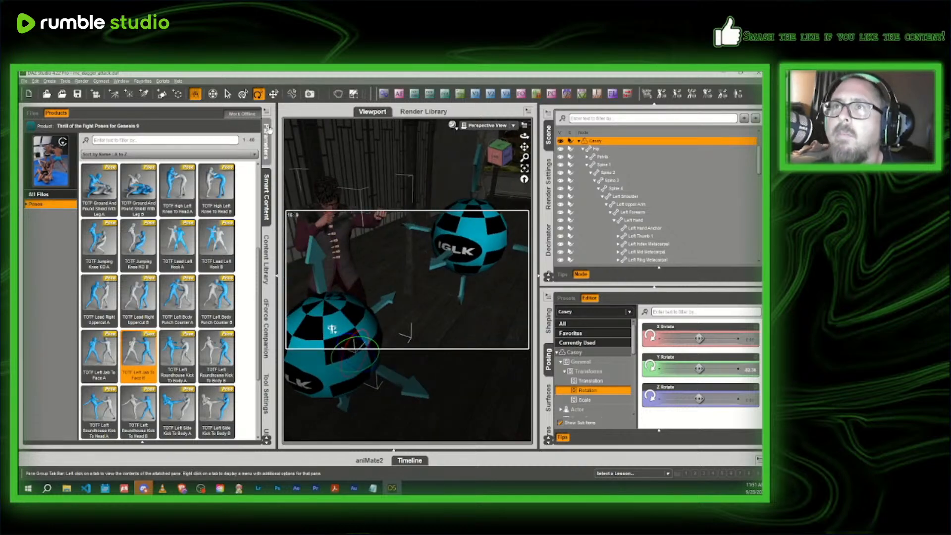
{"action": "left_click", "coordinate": [274, 93]}
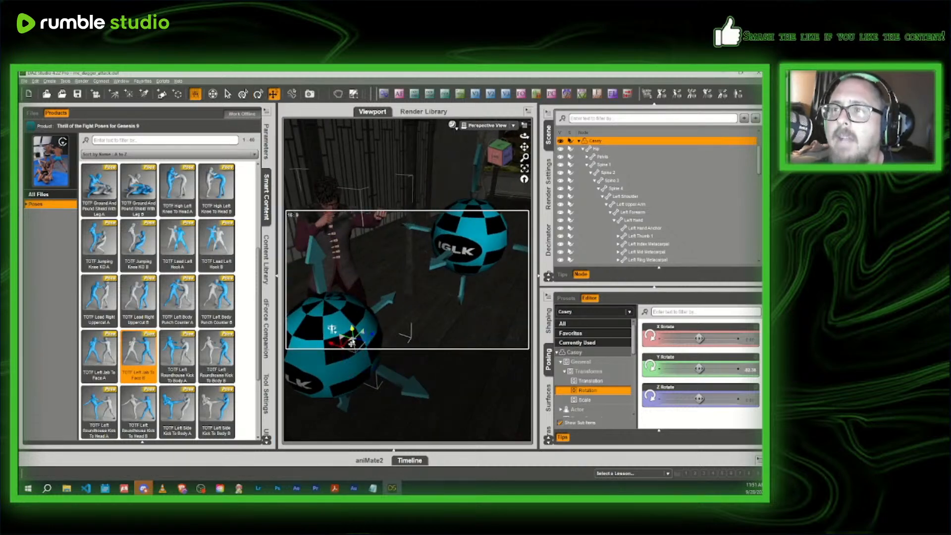
{"action": "left_click_drag", "start_coordinate": [491, 167], "coordinate": [476, 158]}
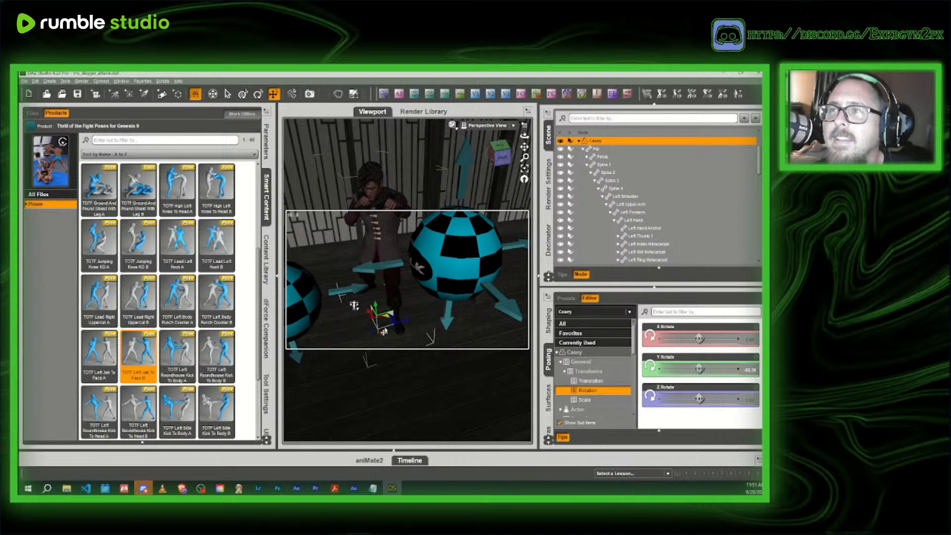
{"action": "left_click_drag", "start_coordinate": [384, 332], "coordinate": [390, 325]}
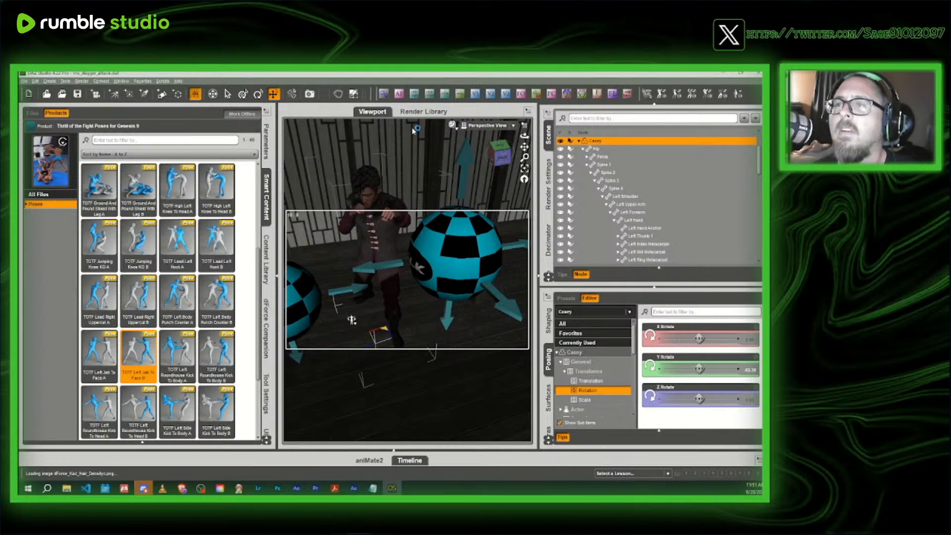
{"action": "left_click", "coordinate": [396, 210]}
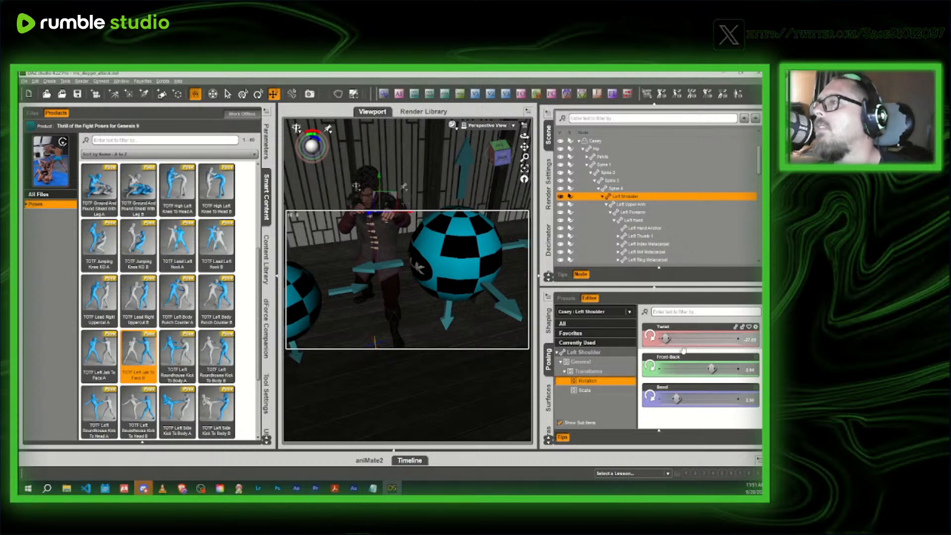
{"action": "left_click_drag", "start_coordinate": [665, 338], "coordinate": [686, 338]}
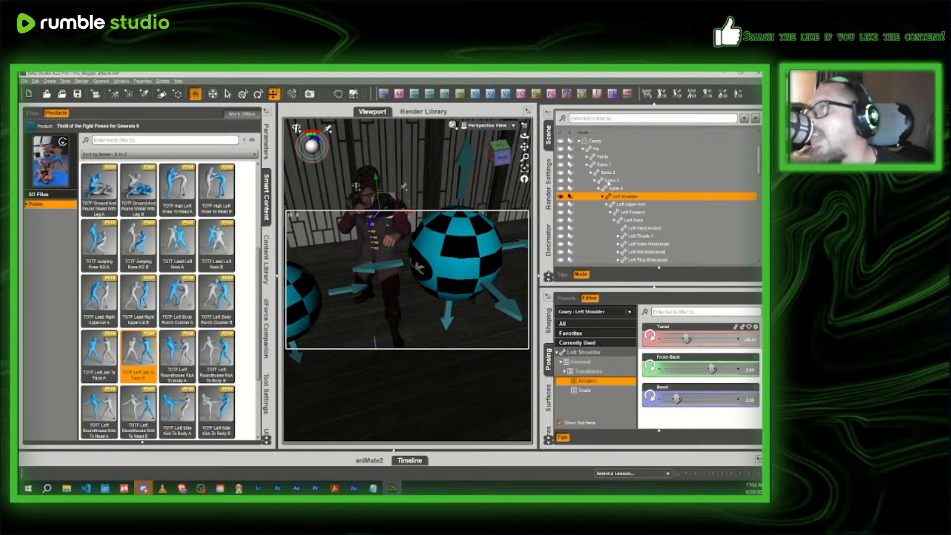
- Delete the scene camera numbered 2, collapsing the figure's bone hierarchy to reach it
{"action": "left_click", "coordinate": [584, 149]}
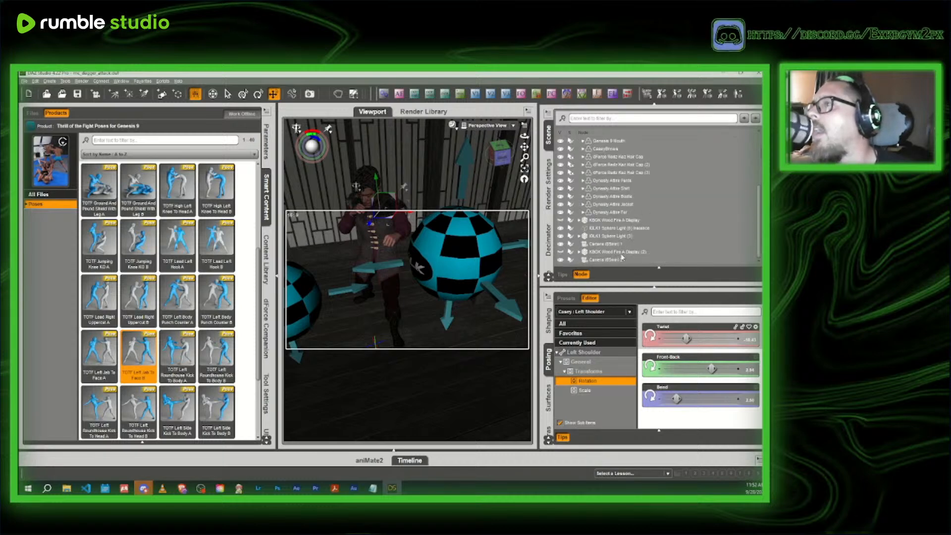
{"action": "left_click", "coordinate": [614, 261]}
{"action": "key", "text": "Delete"}
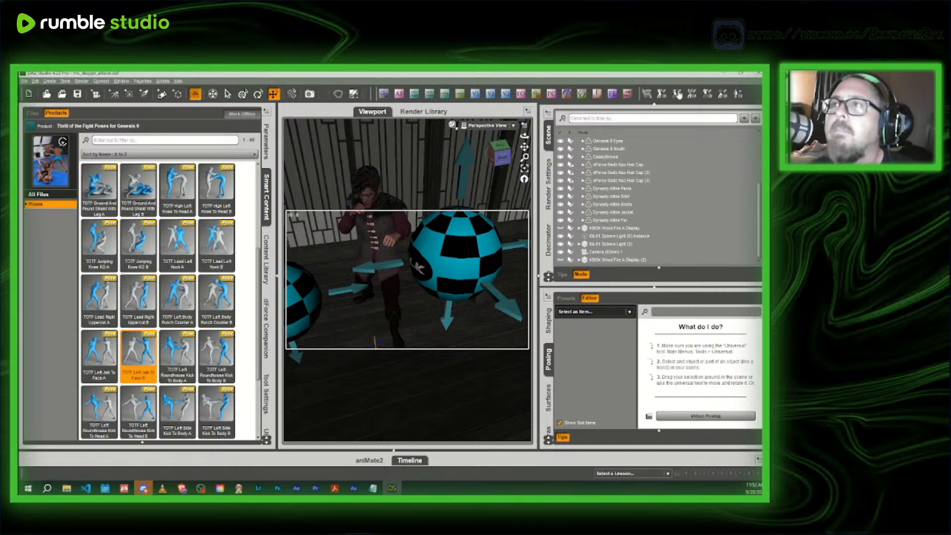
- Turn the figure's head toward the front by raising its twist to about -5.7 degrees and lowering its bend
{"action": "left_click", "coordinate": [266, 186]}
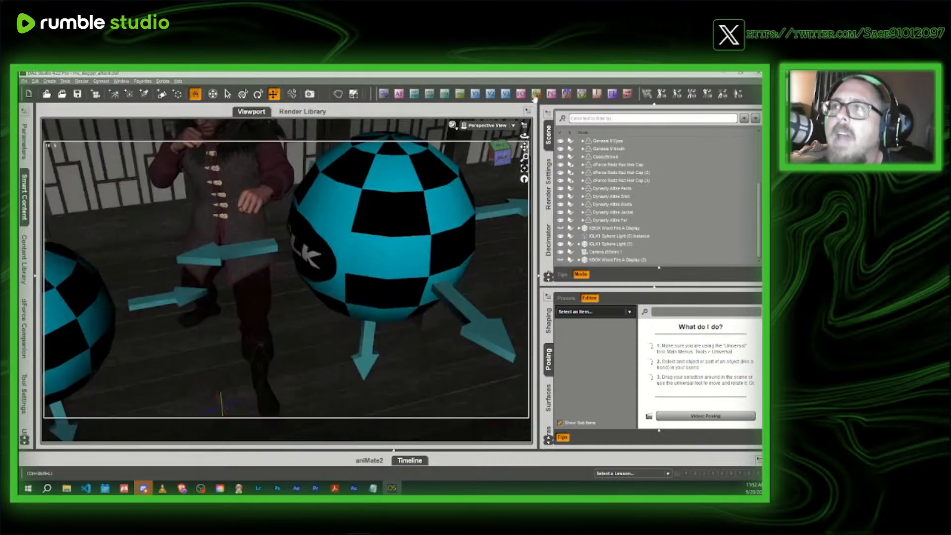
{"action": "mouse_move", "coordinate": [499, 155]}
{"action": "left_mouse_down"}
{"action": "mouse_move", "coordinate": [510, 143]}
{"action": "mouse_move", "coordinate": [500, 156]}
{"action": "mouse_move", "coordinate": [524, 154]}
{"action": "mouse_move", "coordinate": [499, 156]}
{"action": "left_mouse_up"}
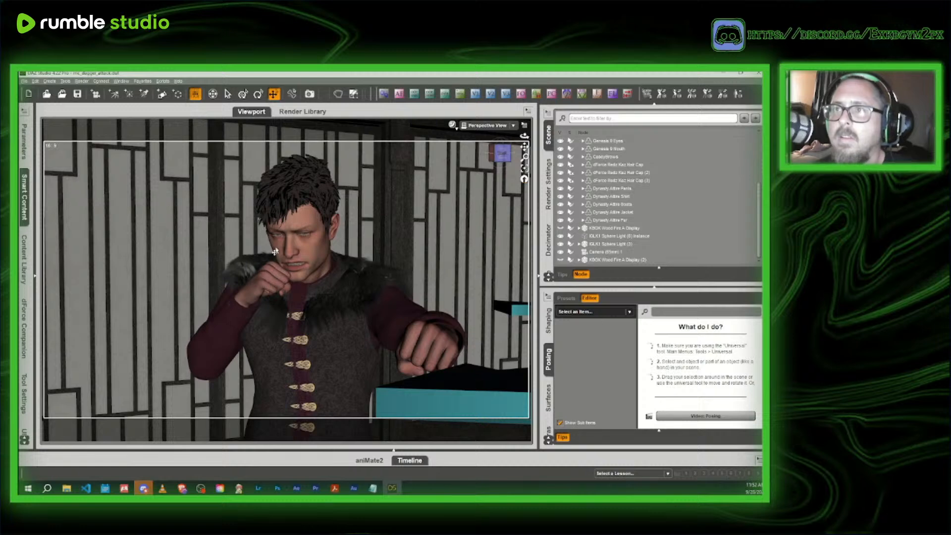
{"action": "left_click", "coordinate": [313, 246]}
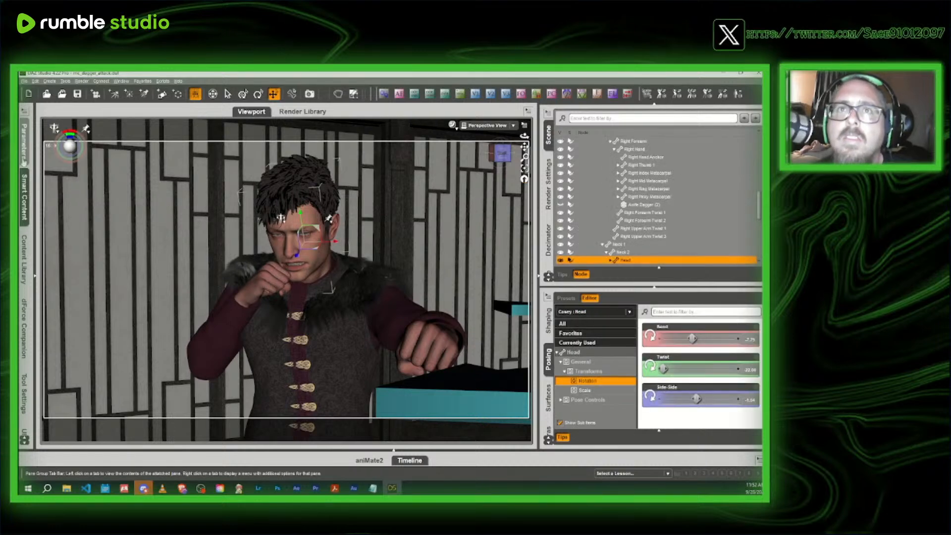
{"action": "left_click", "coordinate": [24, 143]}
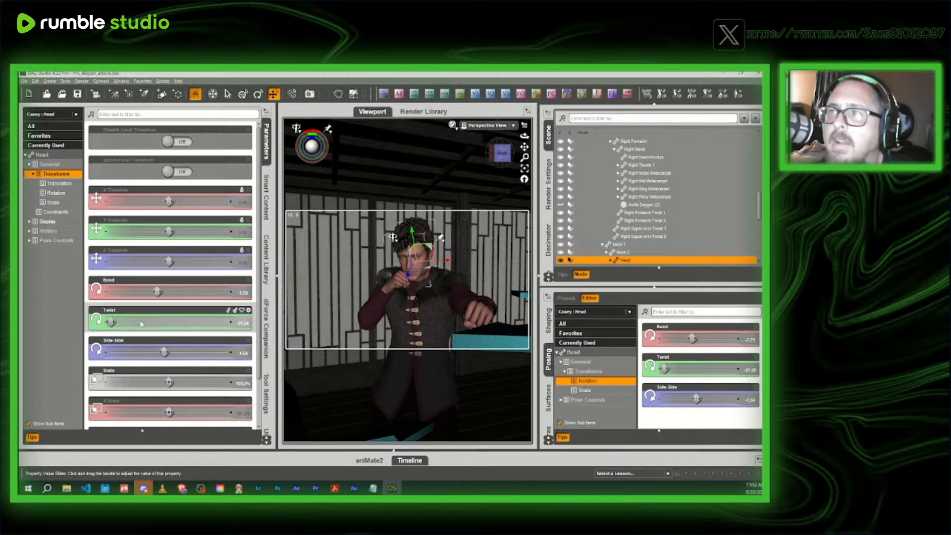
{"action": "left_click_drag", "start_coordinate": [138, 322], "coordinate": [161, 305]}
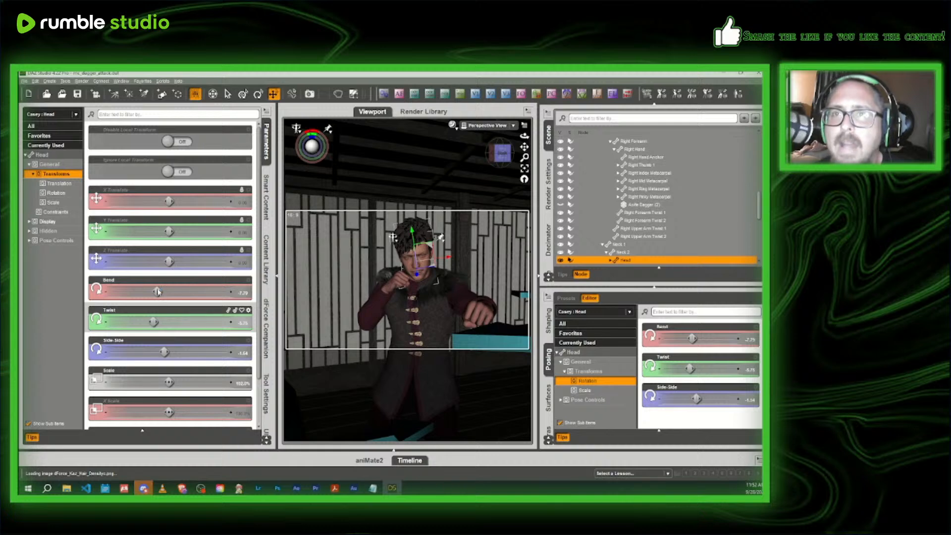
{"action": "left_click_drag", "start_coordinate": [157, 291], "coordinate": [149, 292]}
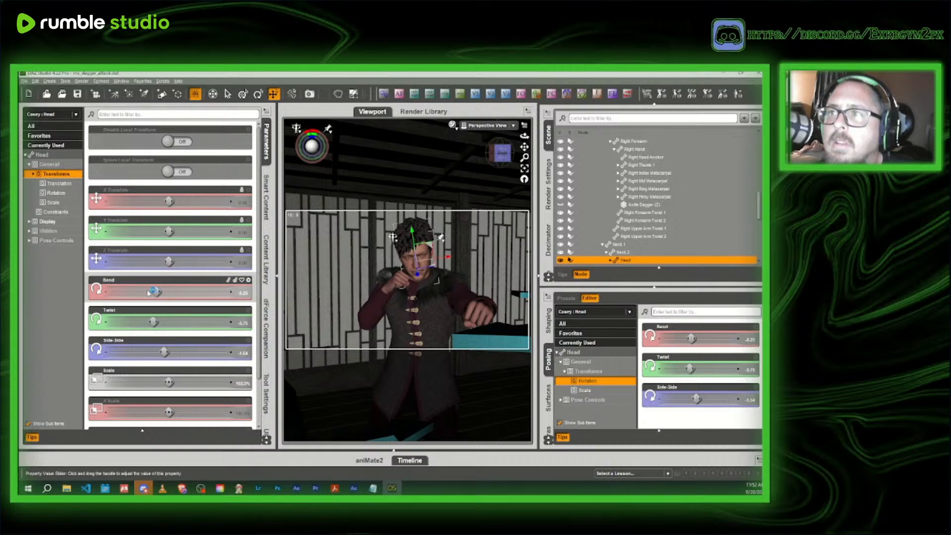
{"action": "left_click_drag", "start_coordinate": [146, 293], "coordinate": [139, 292]}
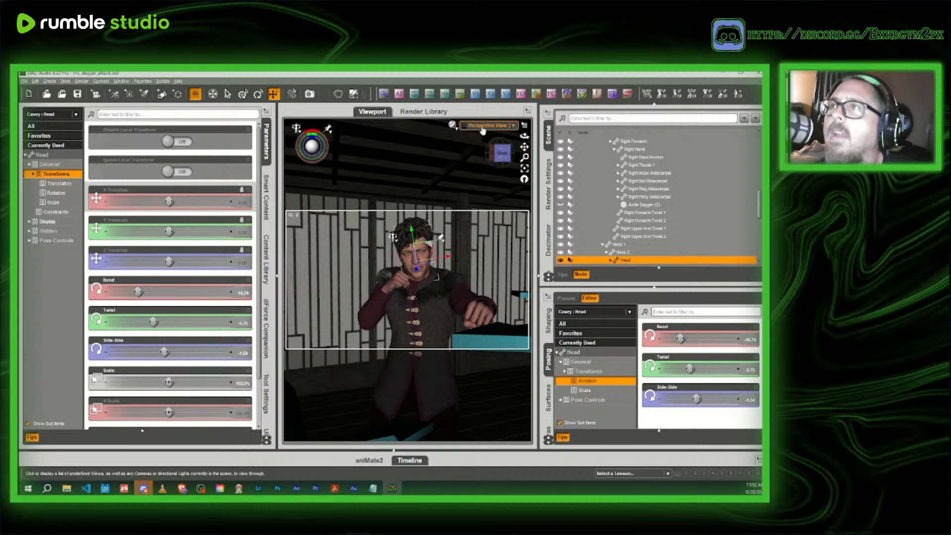
- Look through Camera (65mm) 2 and auto-focus it on the figure's left hand
{"action": "left_click", "coordinate": [488, 125]}
{"action": "left_click", "coordinate": [475, 198]}
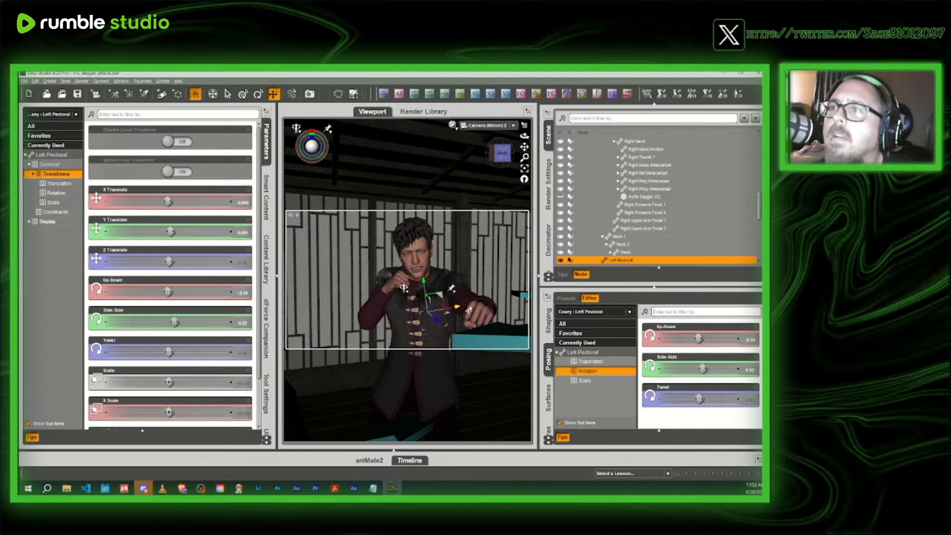
{"action": "left_click", "coordinate": [473, 309]}
{"action": "left_click", "coordinate": [415, 95]}
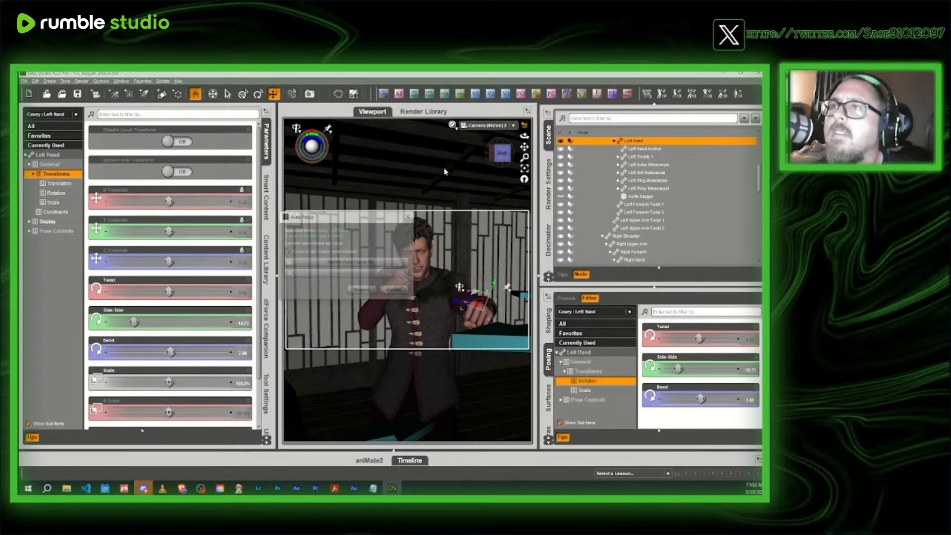
{"action": "left_click", "coordinate": [287, 252]}
{"action": "left_click", "coordinate": [375, 261]}
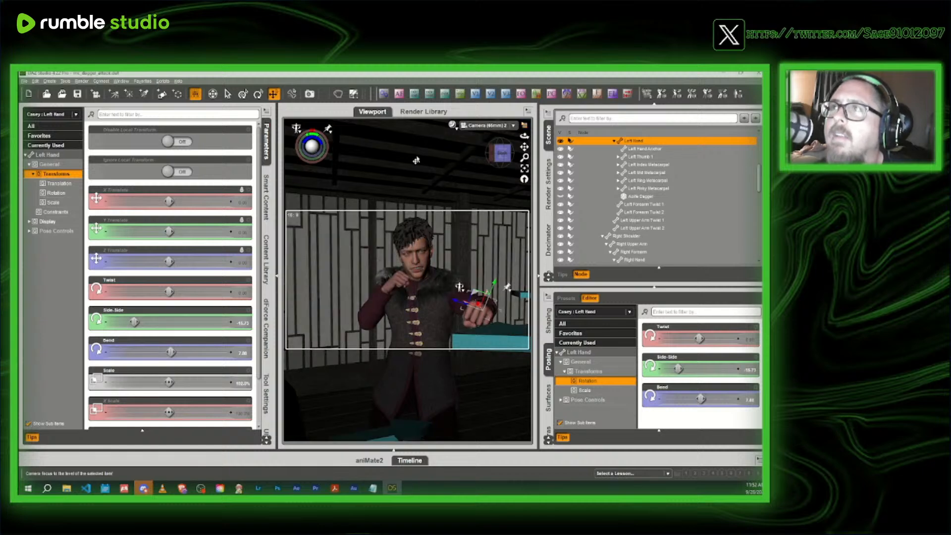
- Set the camera's F/Stop to 64 (12 stops)
{"action": "left_click", "coordinate": [599, 94]}
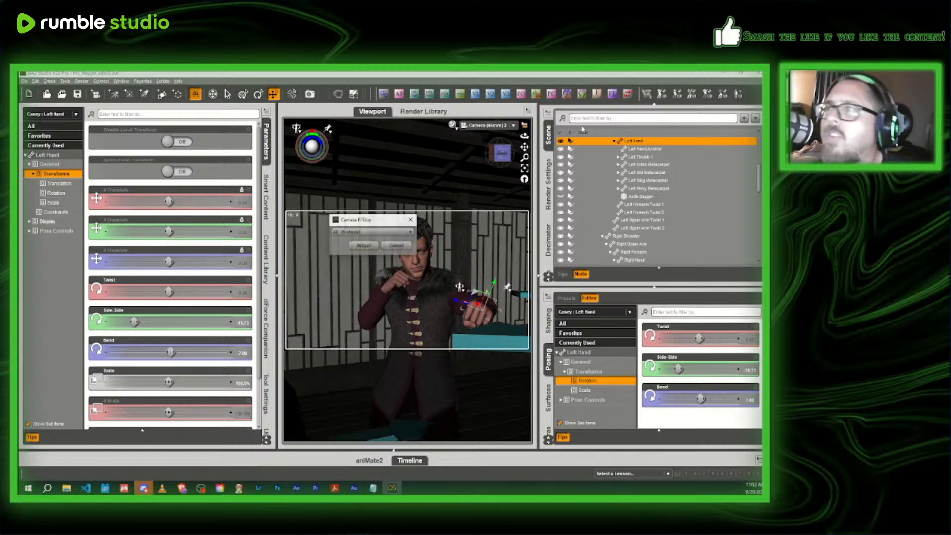
{"action": "left_click", "coordinate": [364, 241]}
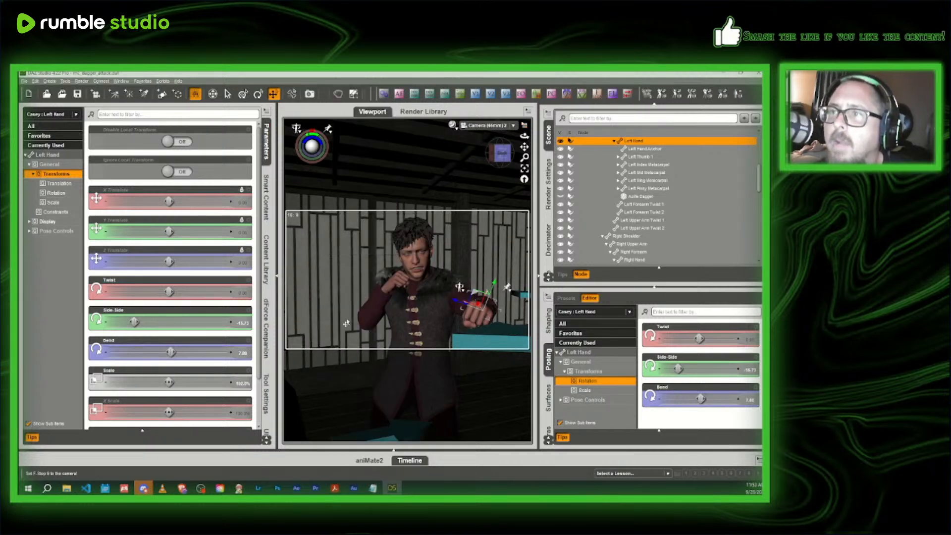
{"action": "left_click", "coordinate": [598, 95]}
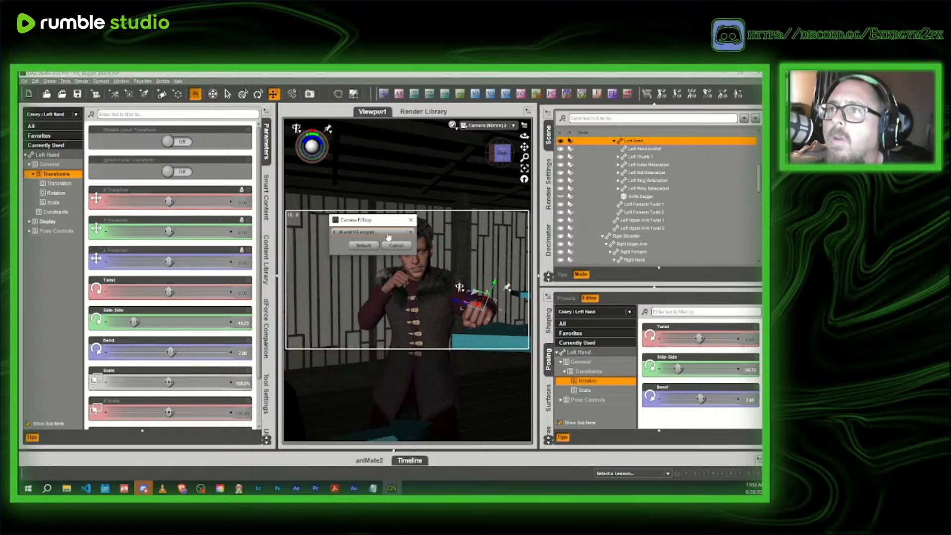
{"action": "left_click", "coordinate": [371, 232]}
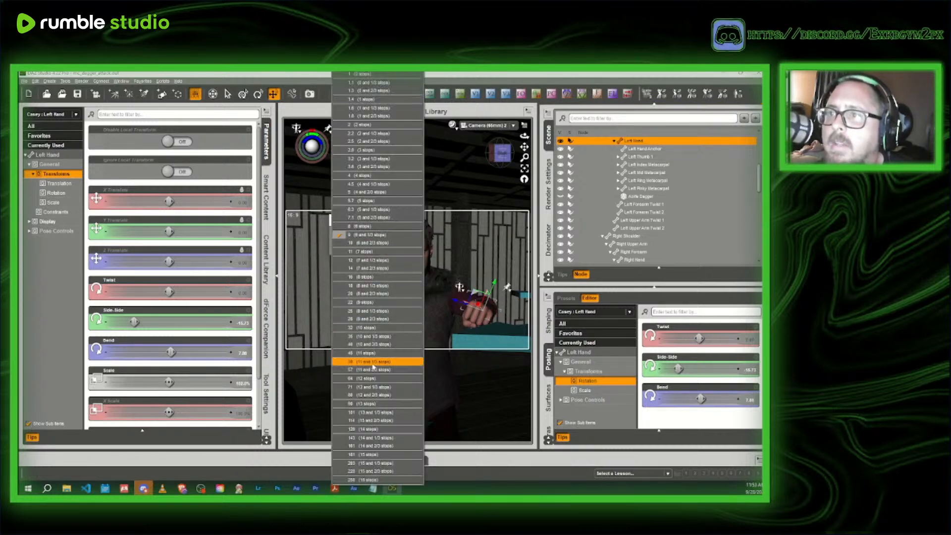
{"action": "left_click", "coordinate": [374, 379]}
{"action": "left_click", "coordinate": [365, 242]}
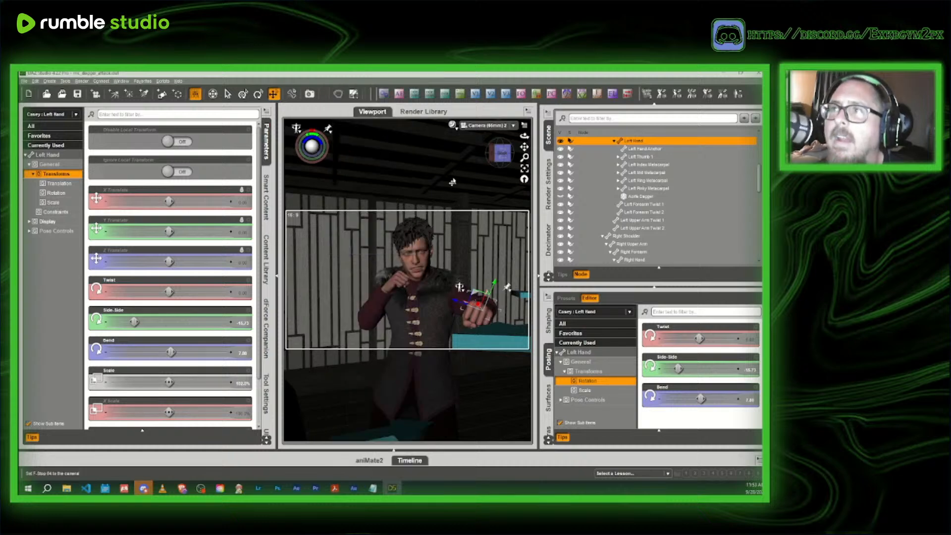
- Preview the punch shot with NVIDIA Iray and raise the camera's F/Stop to the 13 stops setting
{"action": "left_click", "coordinate": [266, 147]}
{"action": "left_click", "coordinate": [451, 125]}
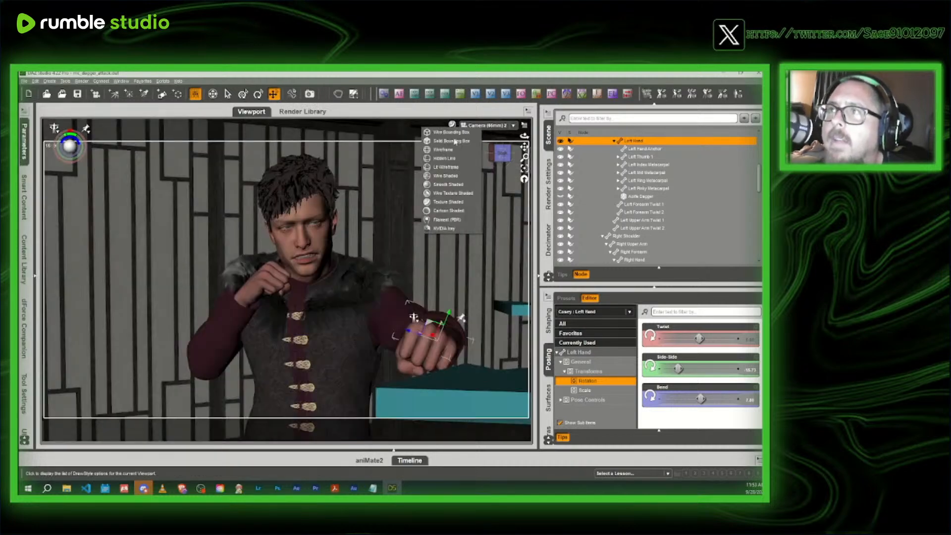
{"action": "left_click", "coordinate": [442, 231]}
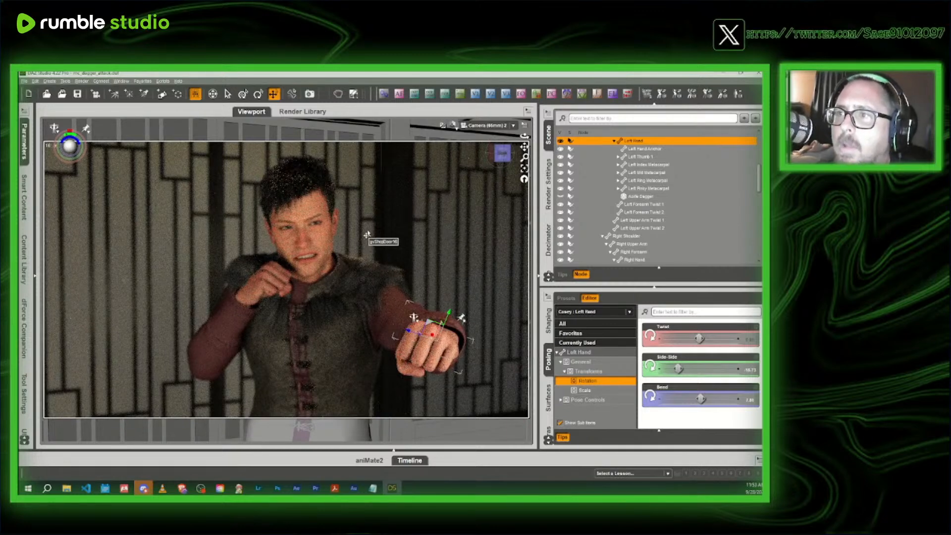
{"action": "left_click", "coordinate": [598, 95]}
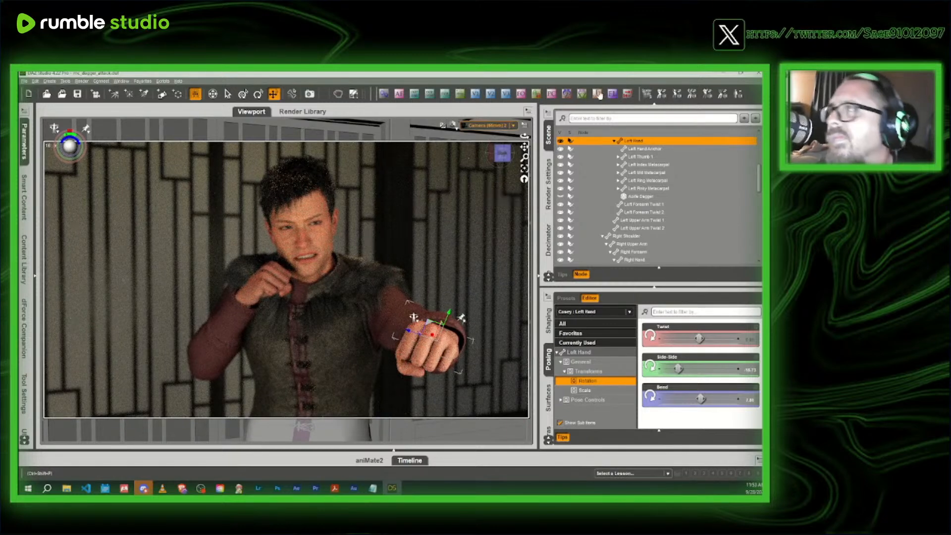
{"action": "left_click", "coordinate": [377, 232]}
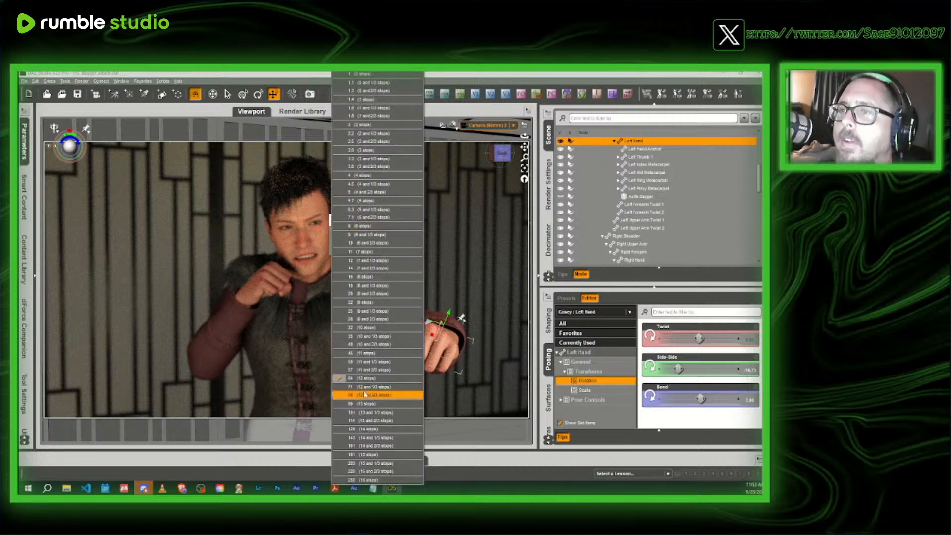
{"action": "left_click", "coordinate": [364, 405]}
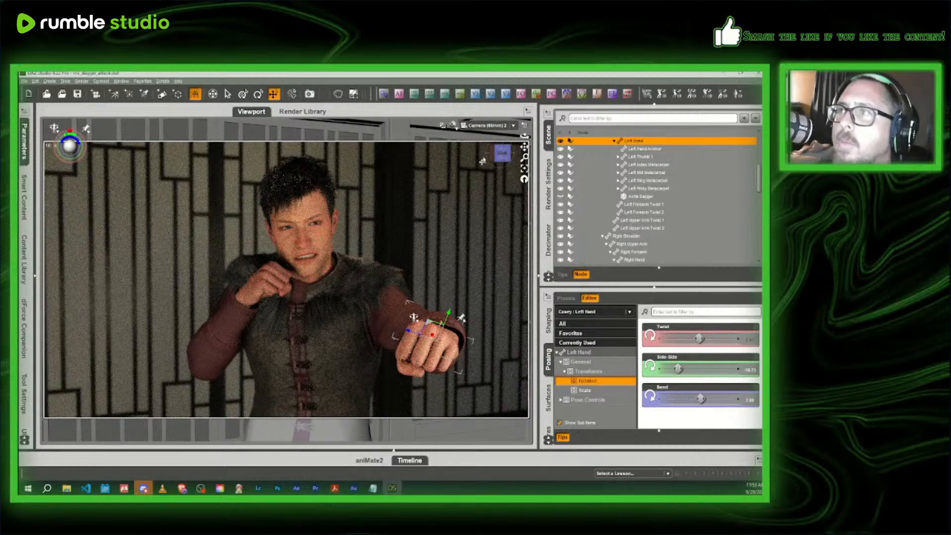
- Return to a texture-shaded perspective view from the figure's side and delete Camera (65mm) 1 from the scene
{"action": "left_click", "coordinate": [454, 126]}
{"action": "left_click", "coordinate": [453, 199]}
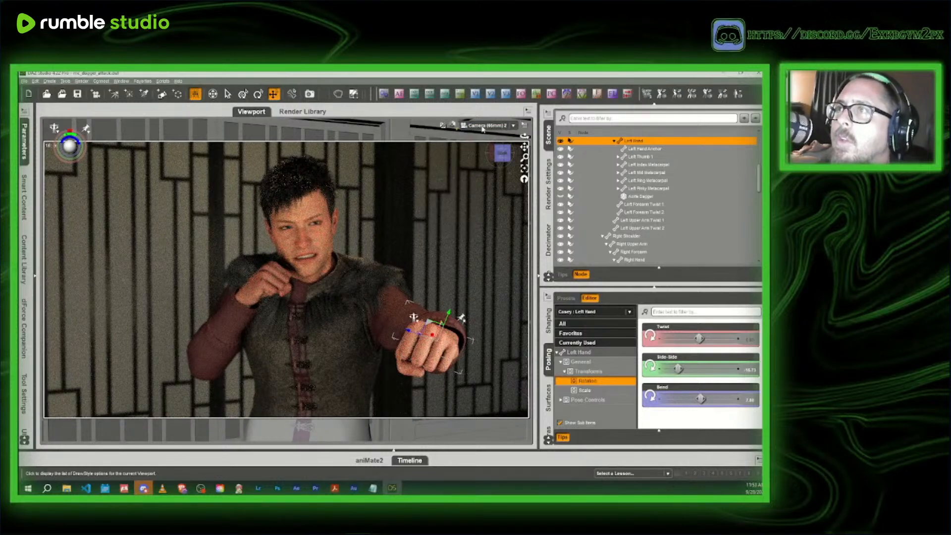
{"action": "left_click", "coordinate": [483, 125]}
{"action": "left_click", "coordinate": [480, 136]}
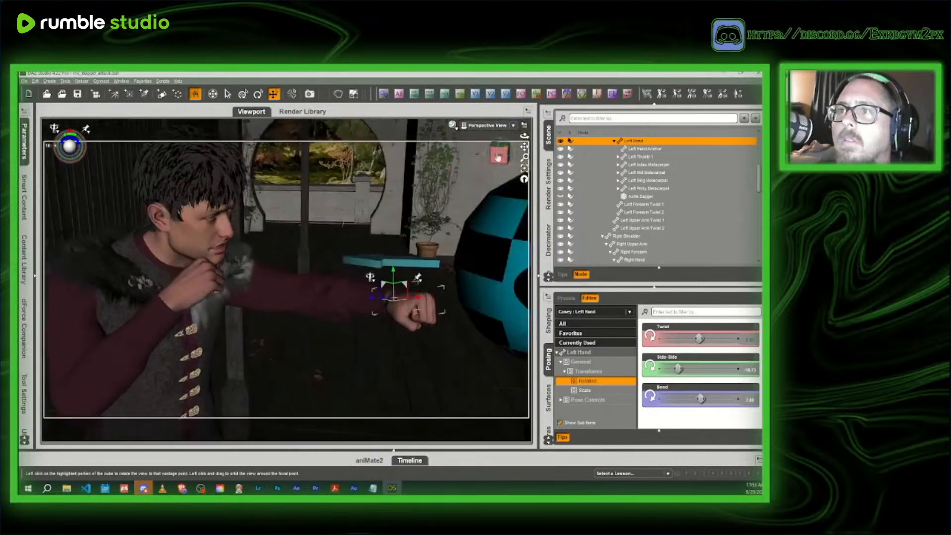
{"action": "scroll", "coordinate": [644, 217], "scroll_direction": "down", "scroll_amount": 10}
{"action": "left_click", "coordinate": [615, 260]}
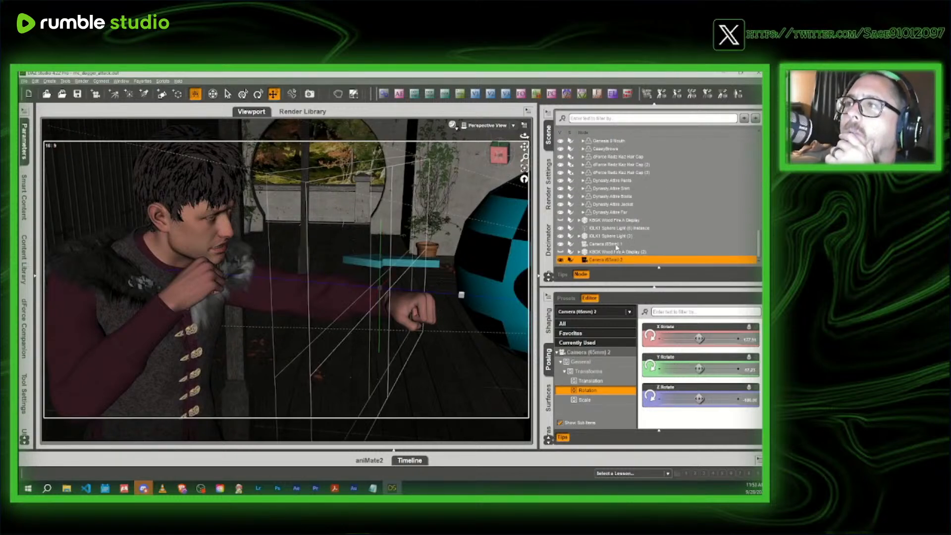
{"action": "left_click", "coordinate": [488, 128]}
{"action": "left_click", "coordinate": [486, 192]}
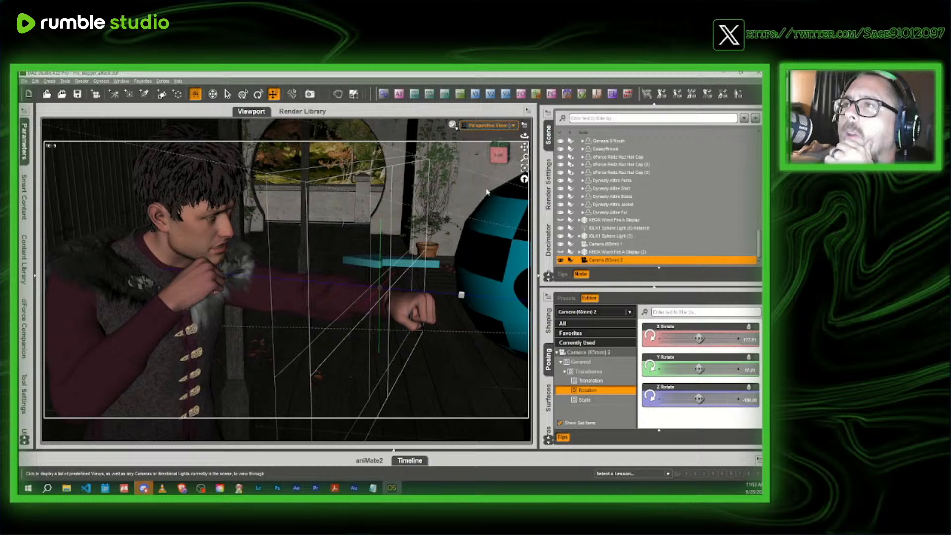
{"action": "left_click", "coordinate": [488, 127]}
{"action": "left_click", "coordinate": [487, 183]}
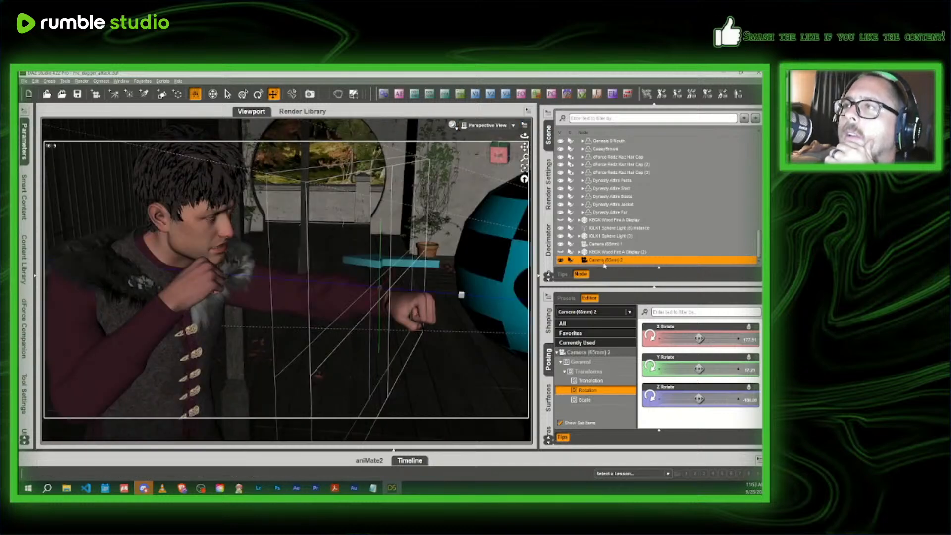
{"action": "left_click", "coordinate": [610, 247]}
{"action": "key", "text": "Delete"}
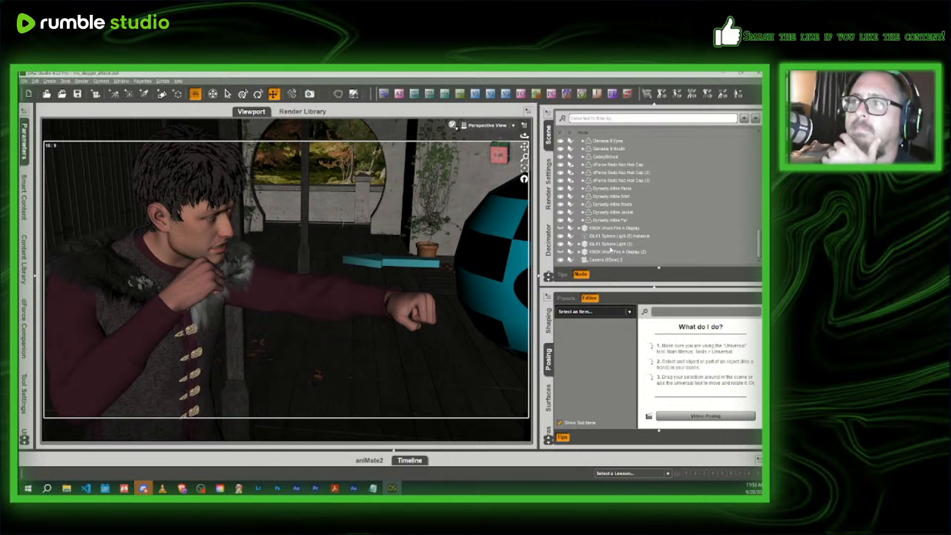
- Adjust the focal distance of Camera (65mm) 2 so its depth-of-field zone sits around the figure's outstretched left hand
{"action": "left_click", "coordinate": [605, 260]}
{"action": "left_click", "coordinate": [547, 398]}
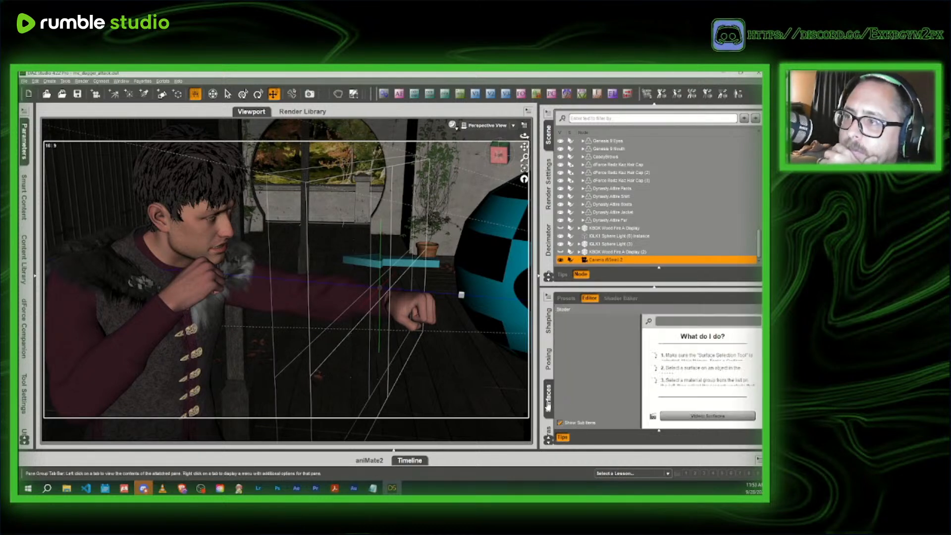
{"action": "scroll", "coordinate": [548, 406], "scroll_direction": "down", "scroll_amount": 2}
{"action": "scroll", "coordinate": [547, 406], "scroll_direction": "up", "scroll_amount": 1}
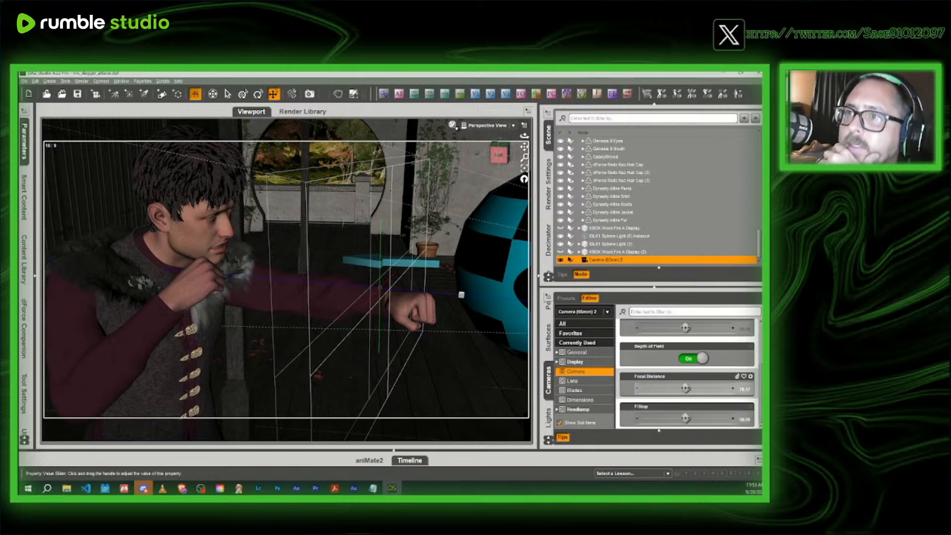
{"action": "left_click_drag", "start_coordinate": [685, 388], "coordinate": [676, 387]}
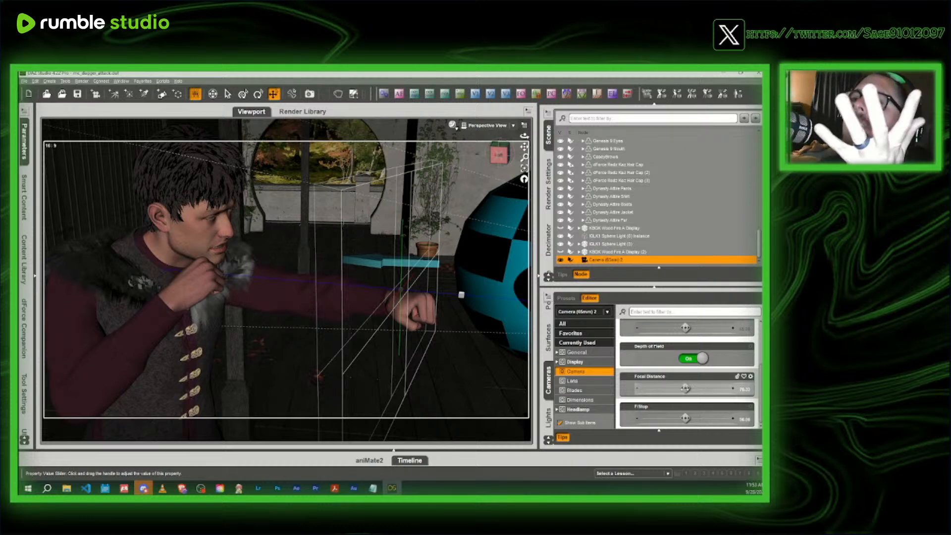
{"action": "scroll", "coordinate": [680, 342], "scroll_direction": "up", "scroll_amount": 1}
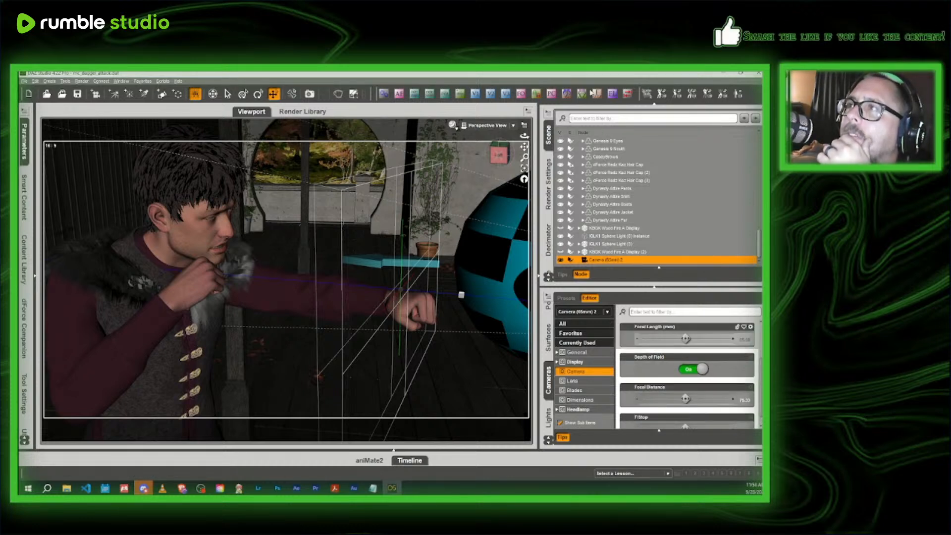
{"action": "left_click", "coordinate": [596, 95]}
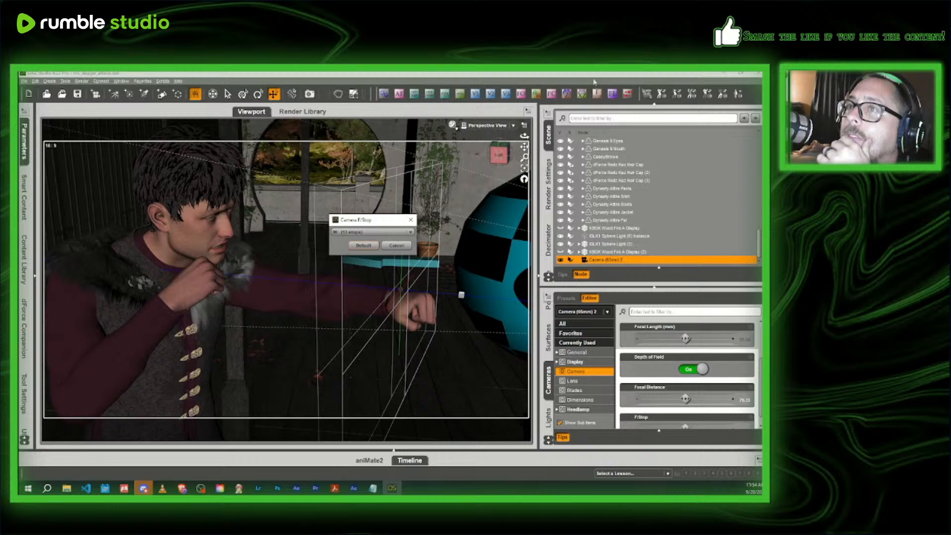
{"action": "left_click", "coordinate": [412, 220]}
{"action": "left_click_drag", "start_coordinate": [497, 156], "coordinate": [504, 171]}
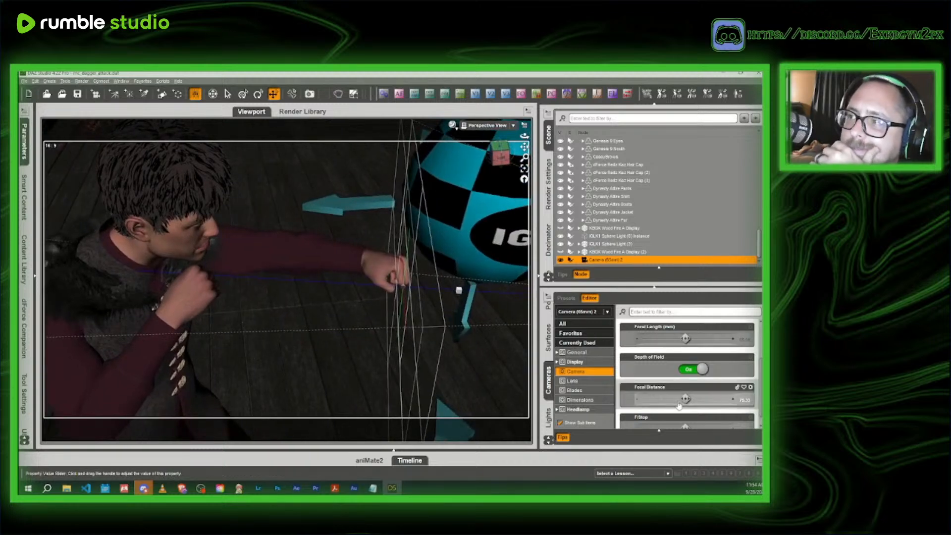
{"action": "mouse_move", "coordinate": [684, 399]}
{"action": "left_mouse_down"}
{"action": "mouse_move", "coordinate": [695, 399]}
{"action": "mouse_move", "coordinate": [684, 399]}
{"action": "left_mouse_up"}
- Preview the refocused punch shot through Camera (65mm) 2 with NVIDIA Iray
{"action": "left_click", "coordinate": [473, 125]}
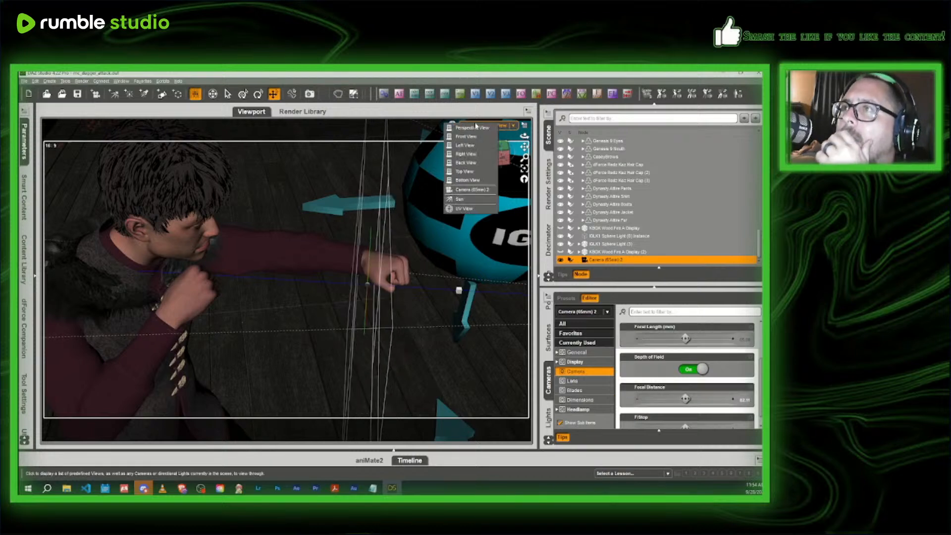
{"action": "left_click", "coordinate": [470, 190]}
{"action": "left_click", "coordinate": [452, 126]}
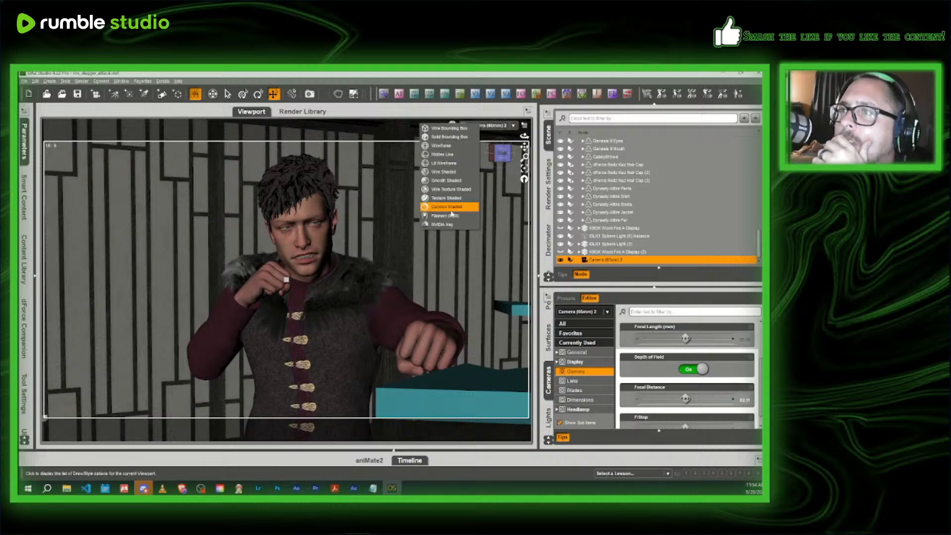
{"action": "left_click", "coordinate": [450, 222]}
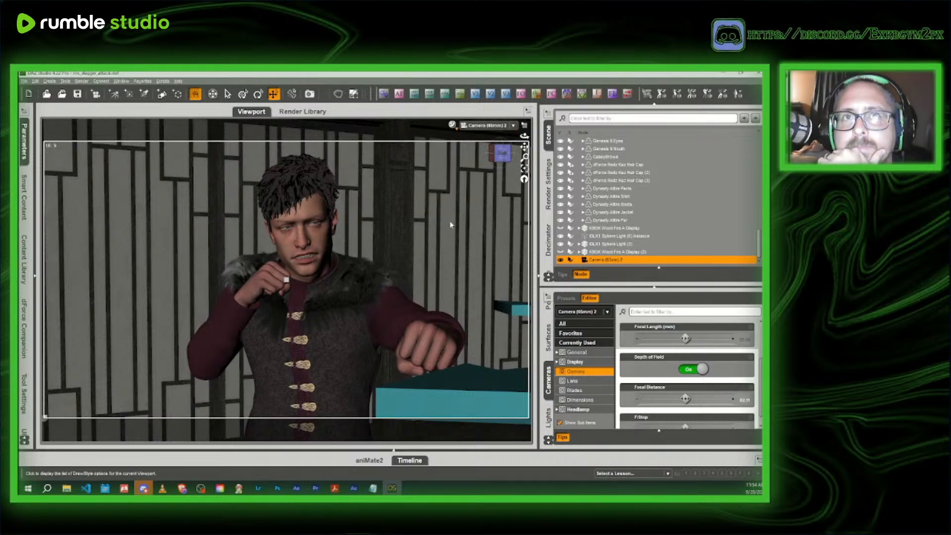
- Examine the punch shot through Camera (65mm) 2 in an NVIDIA Iray preview and return the viewport to Texture Shaded
{"action": "key", "text": "ctrl+r"}
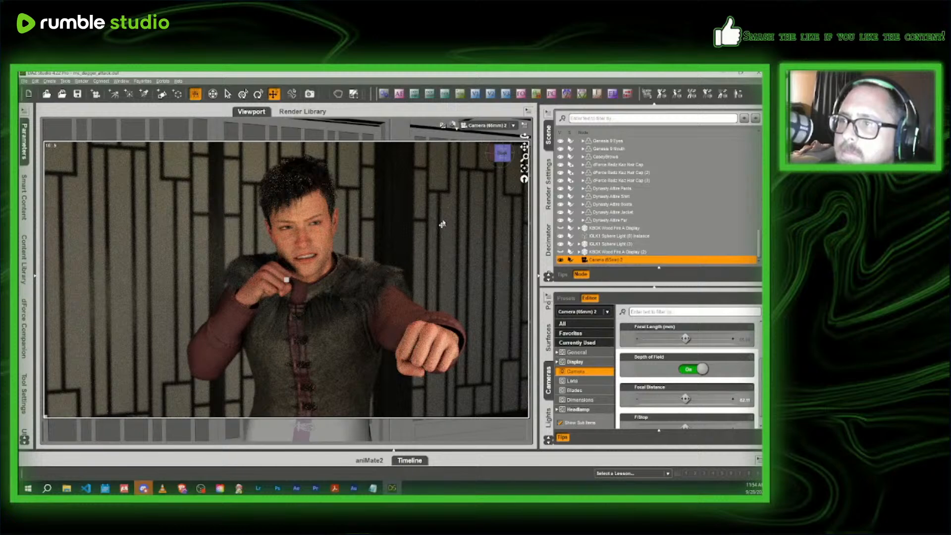
{"action": "left_click", "coordinate": [454, 126]}
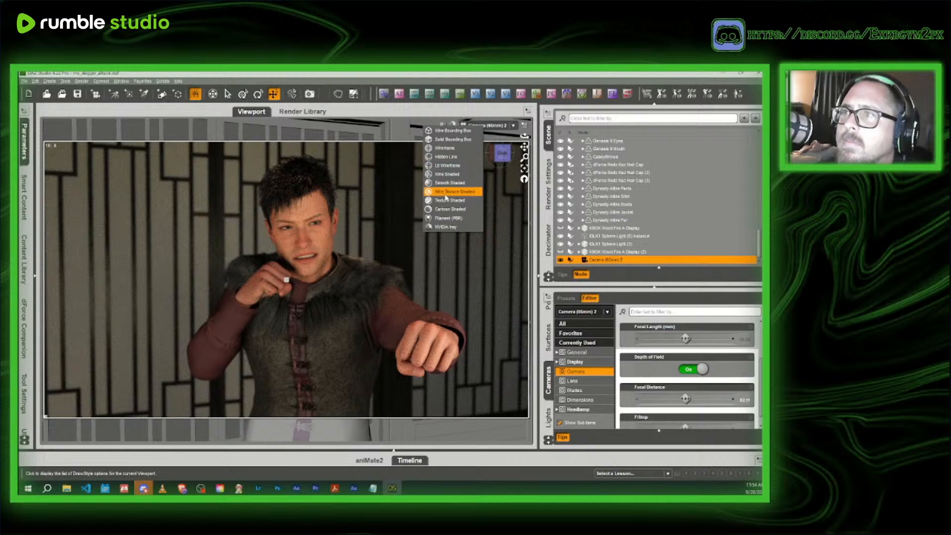
{"action": "left_click", "coordinate": [461, 200]}
- Raise the camera's F/Stop to the 13 and 1/3 stops setting and check the shot in an NVIDIA Iray preview
{"action": "left_click", "coordinate": [585, 96]}
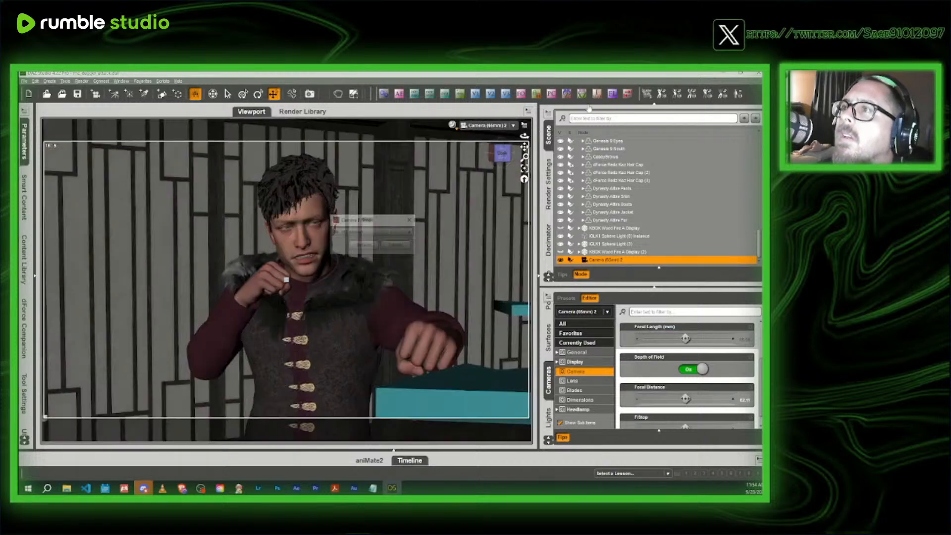
{"action": "left_click", "coordinate": [389, 234]}
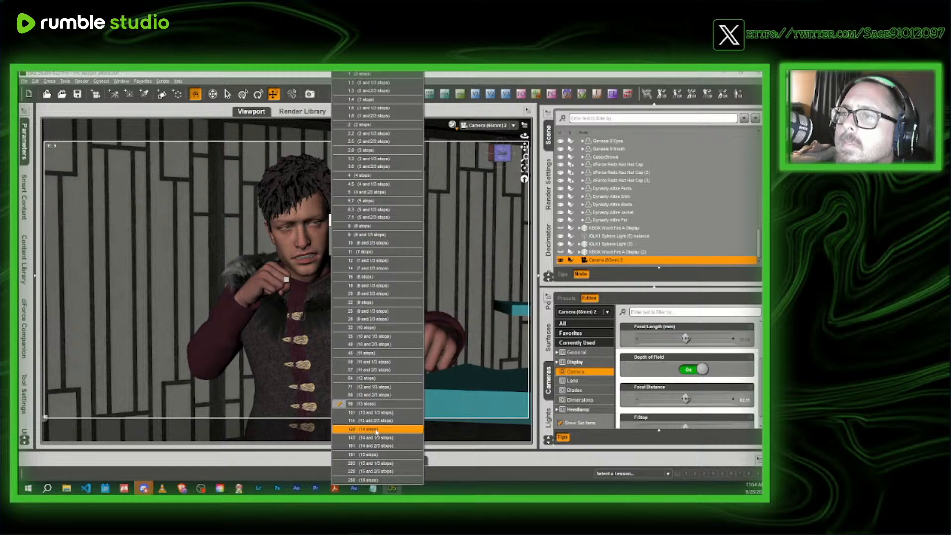
{"action": "left_click", "coordinate": [379, 413]}
{"action": "left_click", "coordinate": [453, 126]}
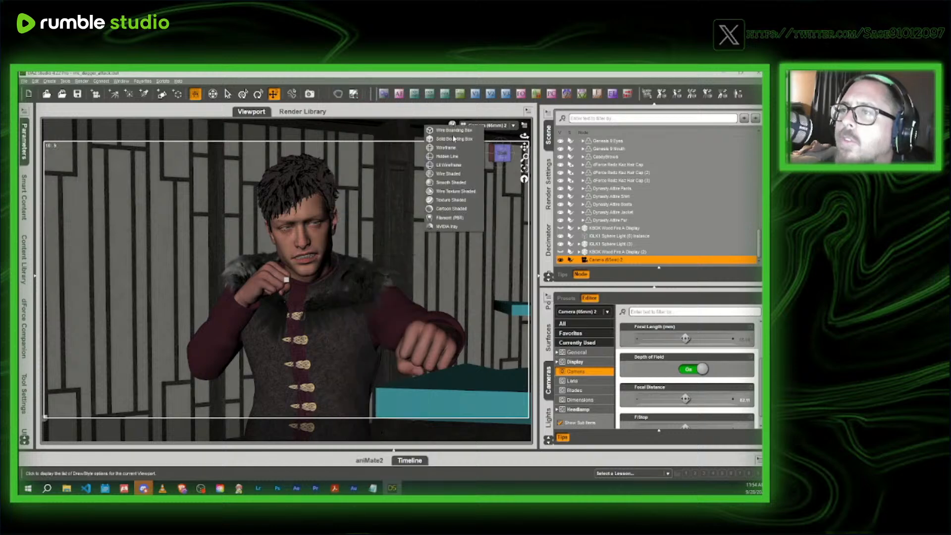
{"action": "left_click", "coordinate": [447, 227]}
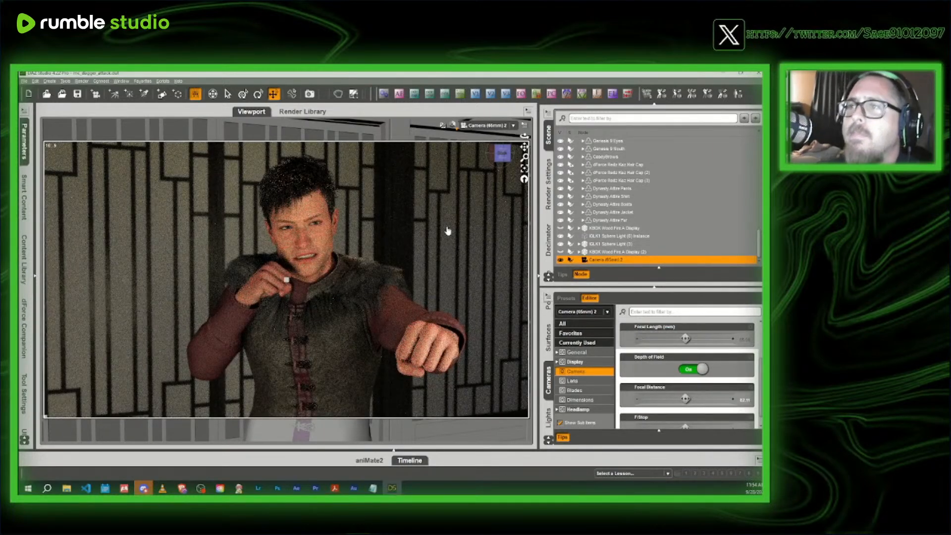
{"action": "left_click", "coordinate": [452, 125]}
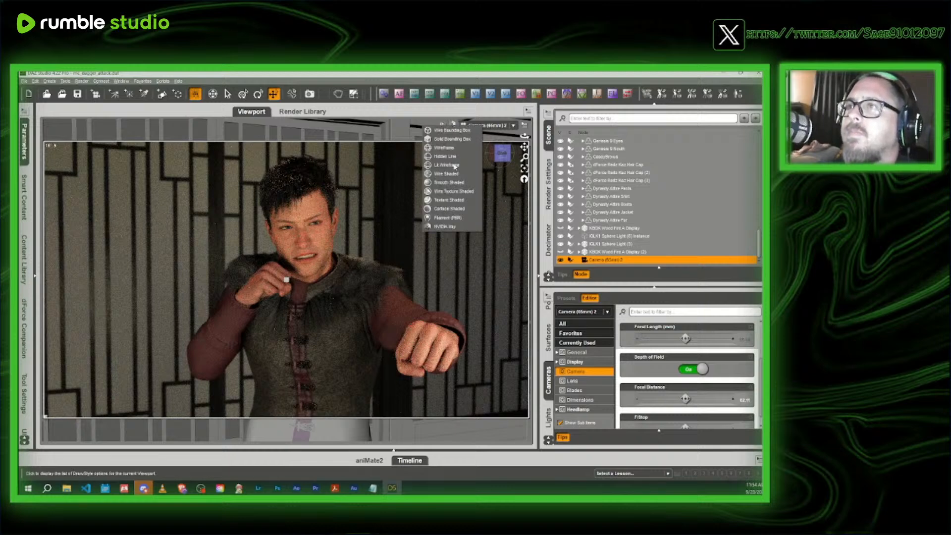
{"action": "left_click", "coordinate": [449, 200]}
- Save the scene as mc_Rogue_punch_combatclass in the spells and profile images folder, accepting the default scene save options
{"action": "left_click", "coordinate": [24, 81]}
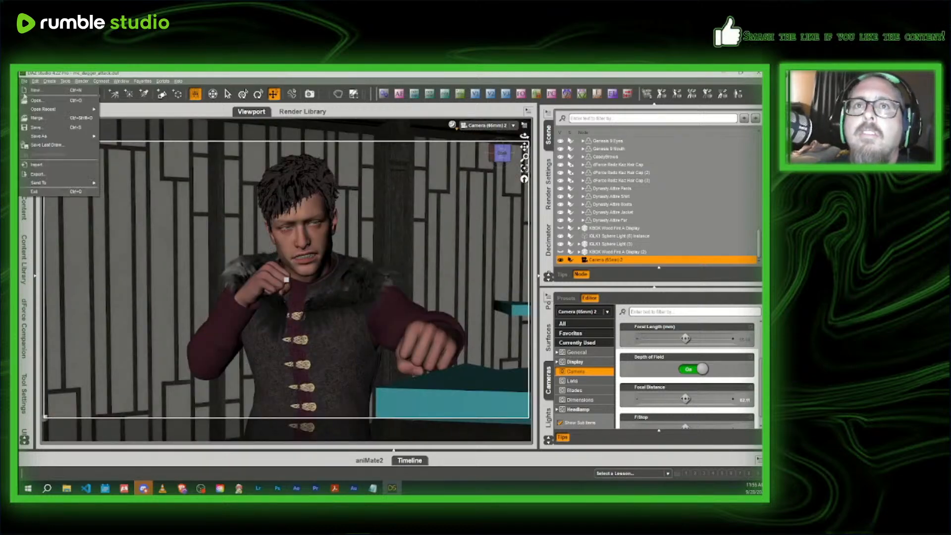
{"action": "mouse_move", "coordinate": [49, 136]}
{"action": "left_click", "coordinate": [124, 134]}
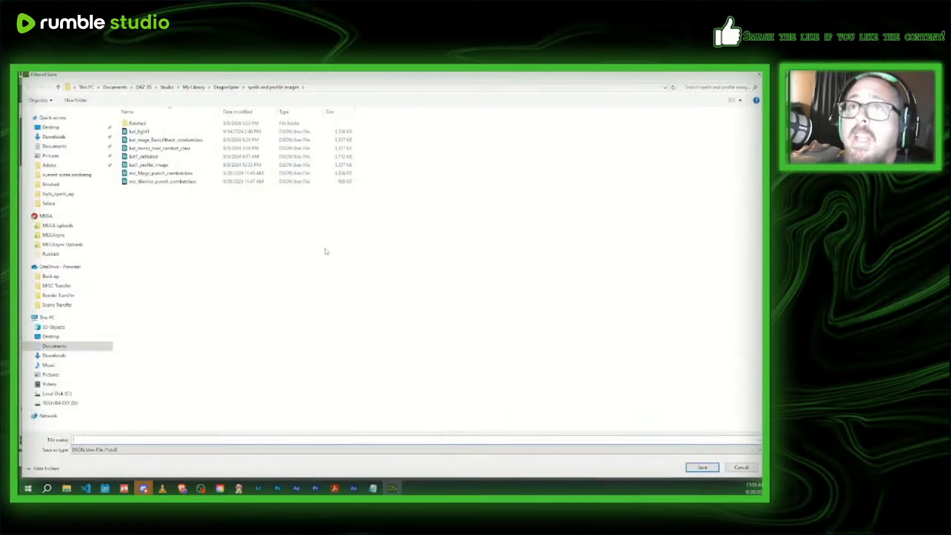
{"action": "left_click", "coordinate": [160, 181]}
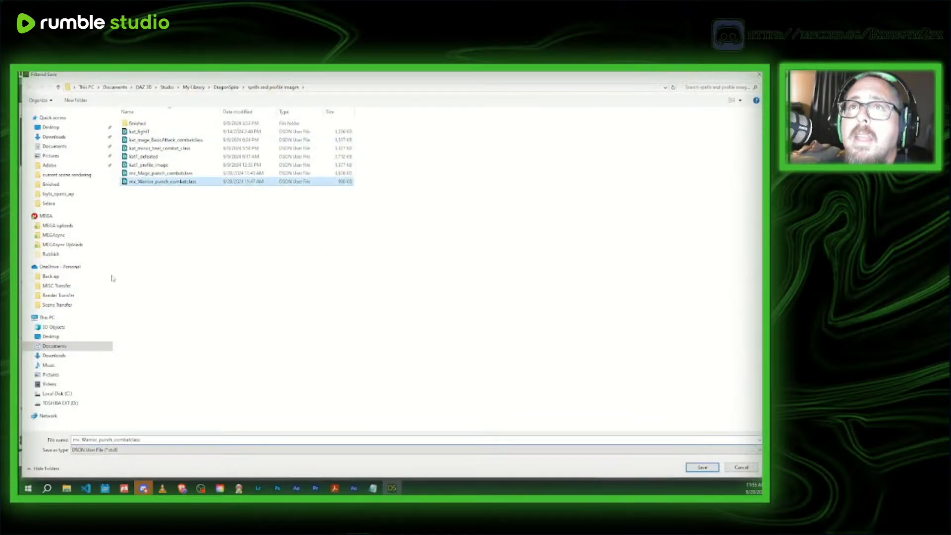
{"action": "double_click", "coordinate": [98, 440]}
{"action": "left_click", "coordinate": [98, 439]}
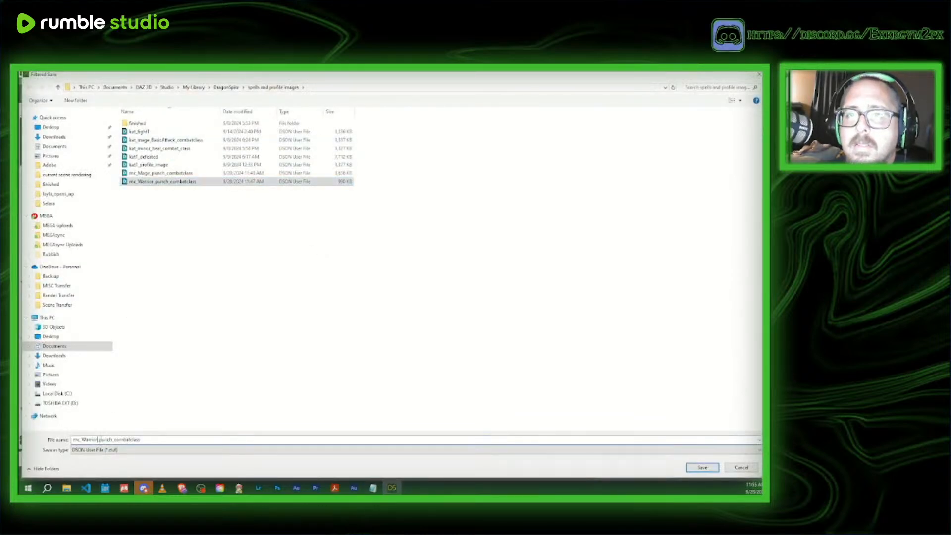
{"action": "key", "text": "BackSpace"}
{"action": "key", "text": "BackSpace"}
{"action": "key", "text": "BackSpace"}
{"action": "key", "text": "BackSpace"}
{"action": "key", "text": "BackSpace"}
{"action": "key", "text": "BackSpace"}
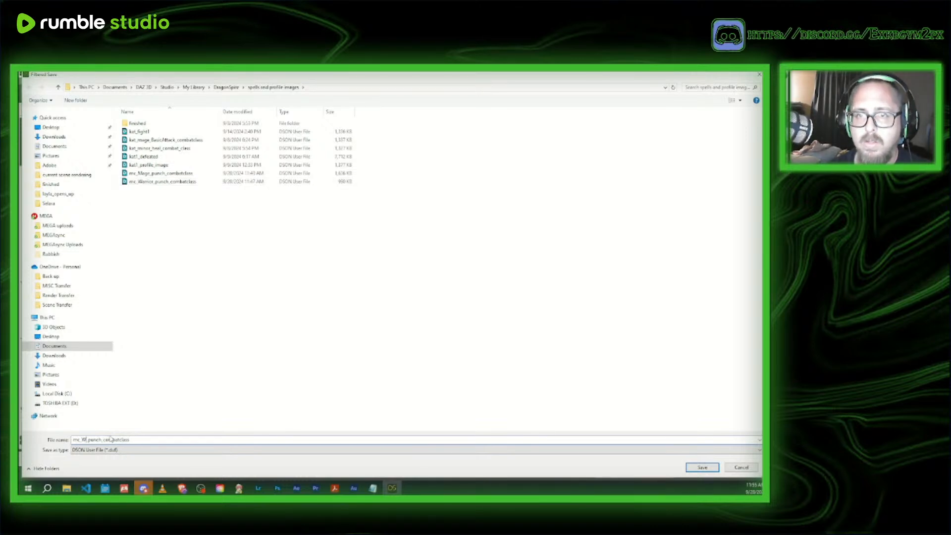
{"action": "key", "text": "BackSpace"}
{"action": "type", "text": "Rogue"}
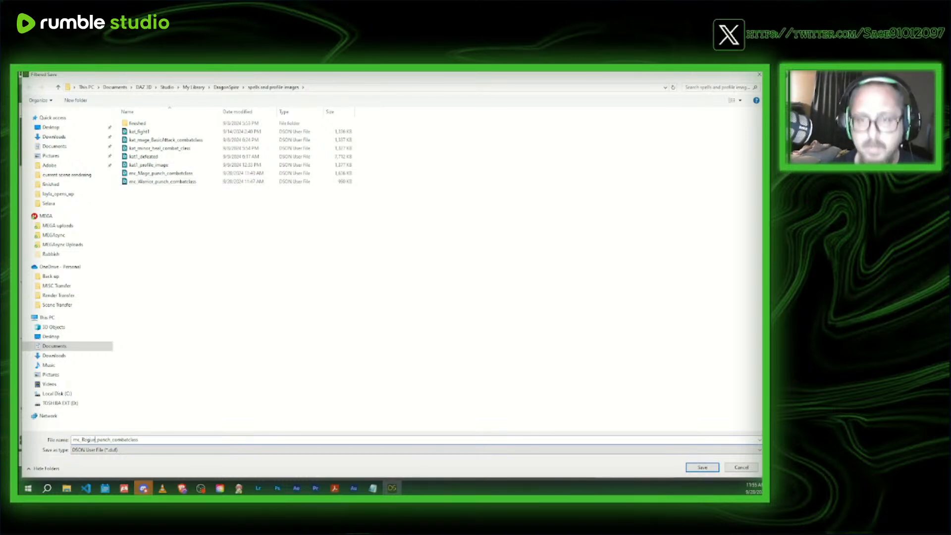
{"action": "left_click", "coordinate": [702, 467]}
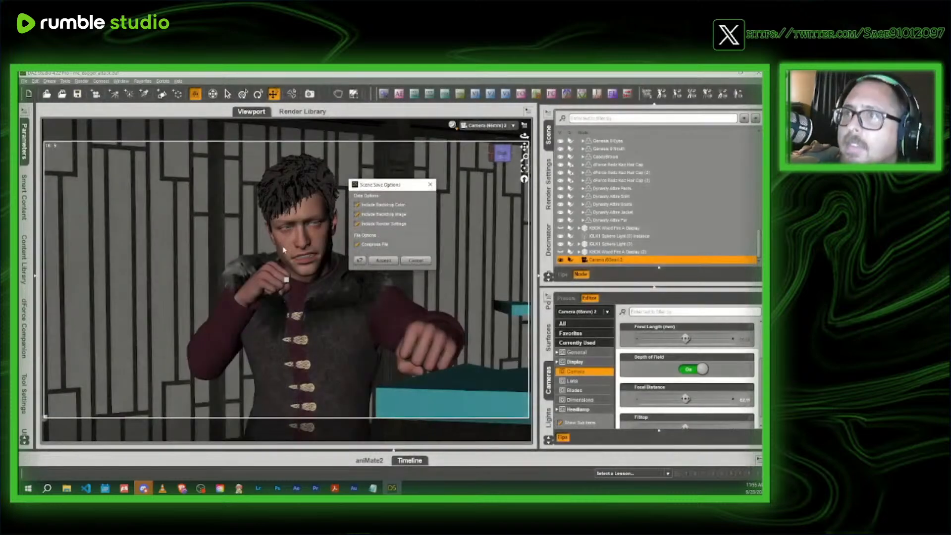
{"action": "left_click", "coordinate": [383, 260]}
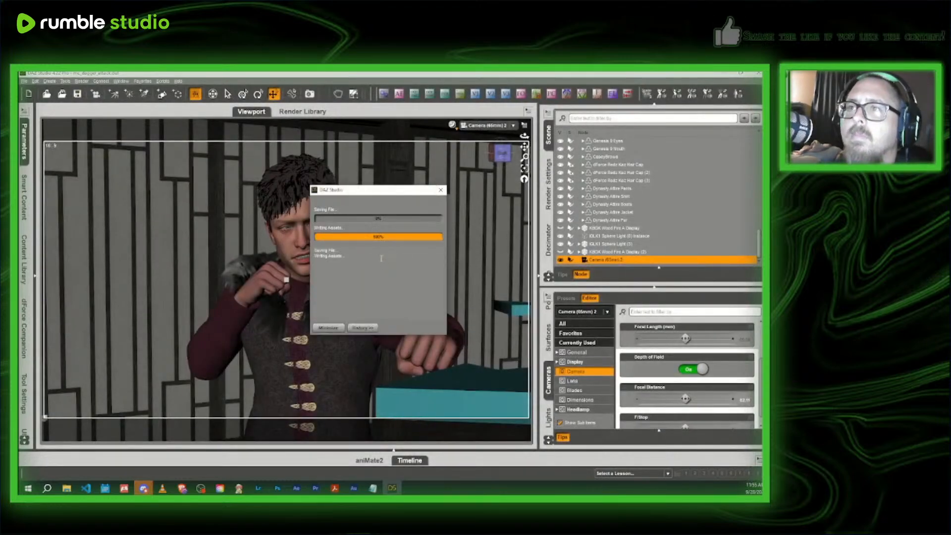
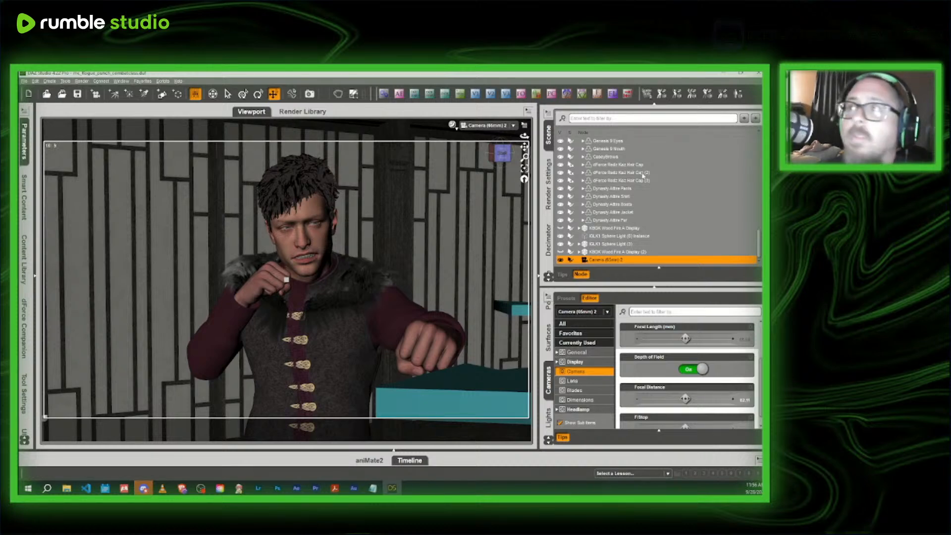
- Add the current mc_Rogue_punch_combatclass scene to the render queue with the default scene options
{"action": "scroll", "coordinate": [548, 187], "scroll_direction": "down", "scroll_amount": 3}
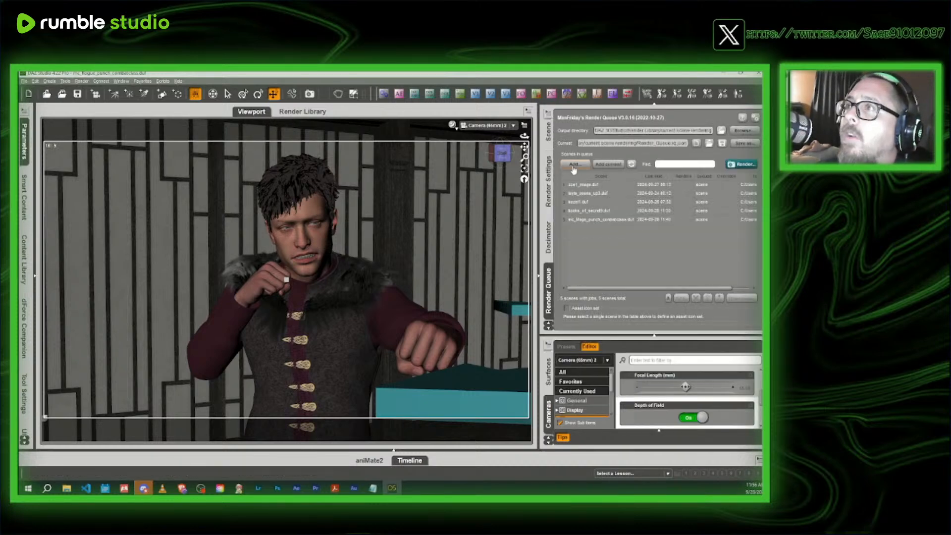
{"action": "left_click", "coordinate": [613, 165]}
{"action": "left_click", "coordinate": [435, 399]}
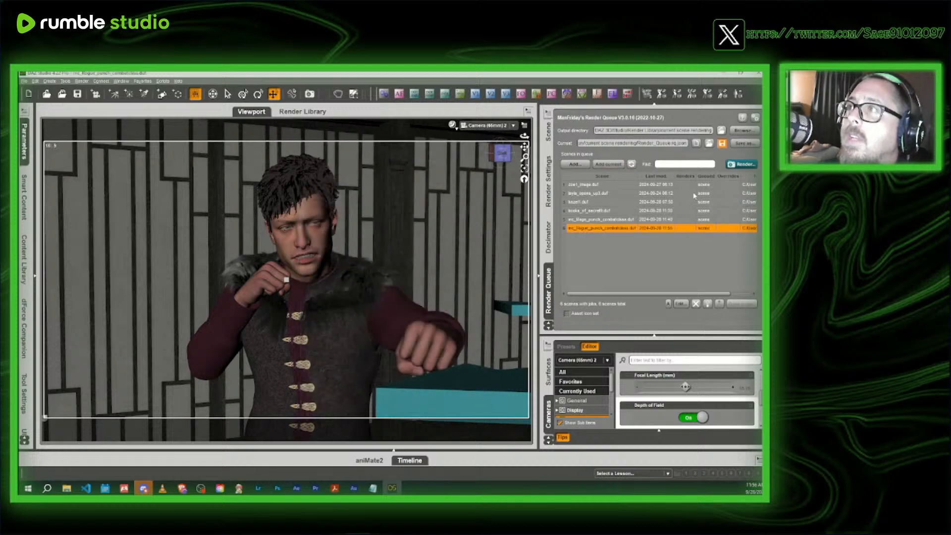
- Add mc_Warrior_punch_combatclass from the spells and profile images folder to the render queue with the default scene options
{"action": "left_click", "coordinate": [574, 164]}
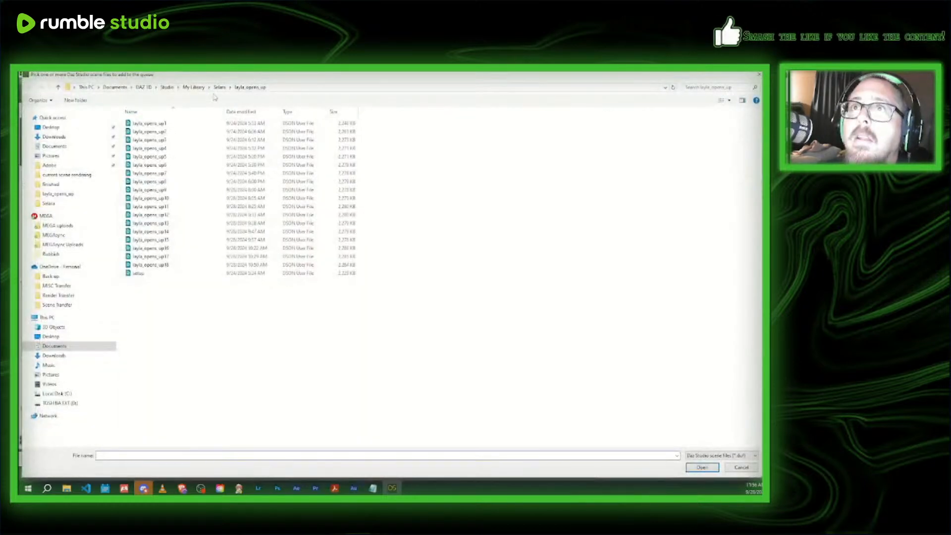
{"action": "double_click", "coordinate": [186, 131]}
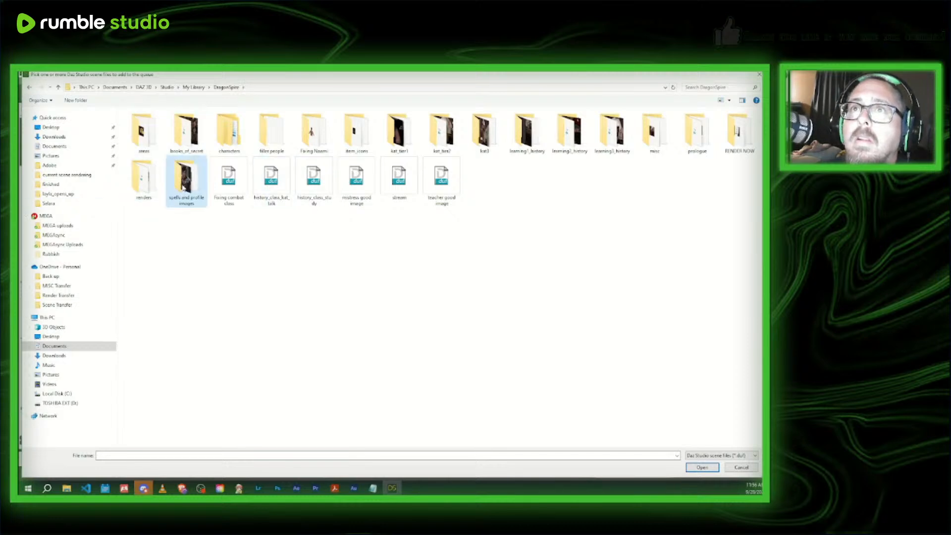
{"action": "double_click", "coordinate": [186, 179]}
{"action": "double_click", "coordinate": [141, 122]}
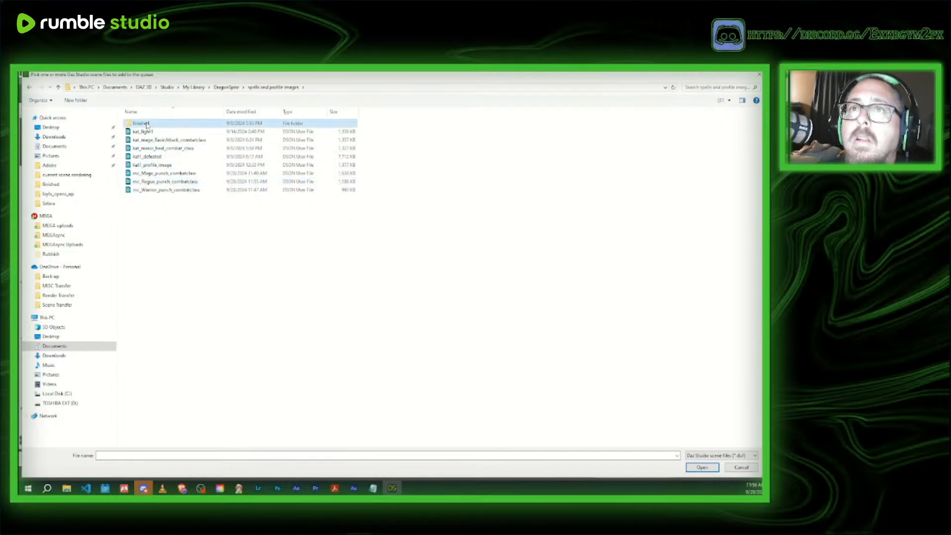
{"action": "left_click", "coordinate": [284, 89]}
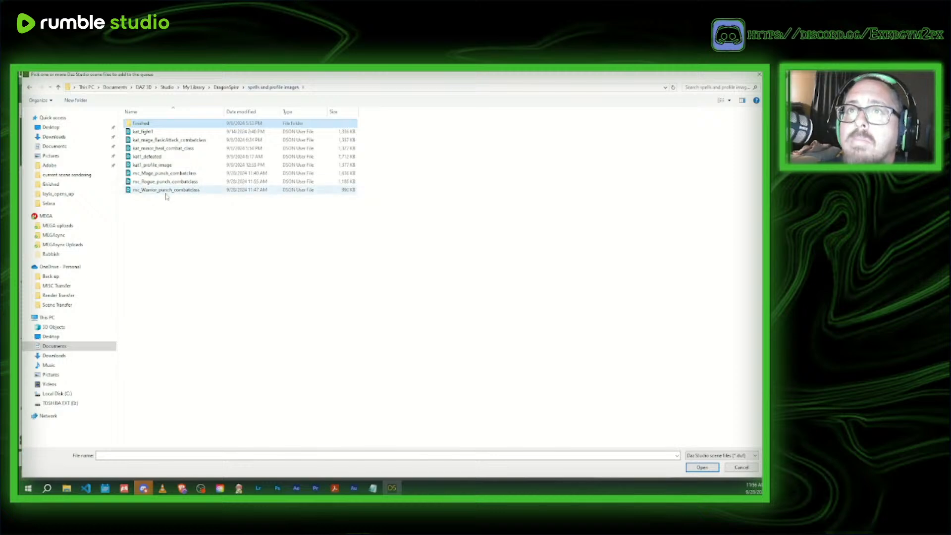
{"action": "left_click", "coordinate": [166, 190]}
{"action": "left_click", "coordinate": [702, 467]}
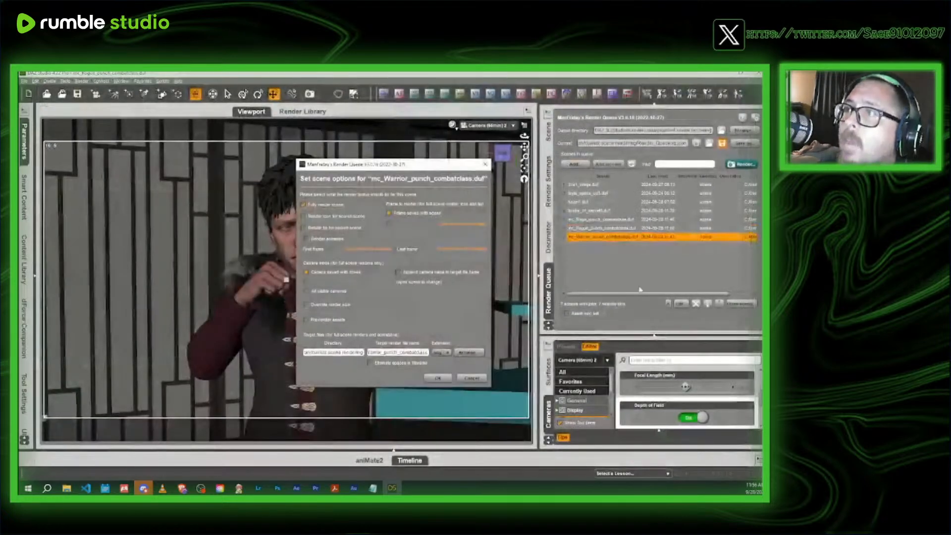
{"action": "left_click", "coordinate": [437, 377]}
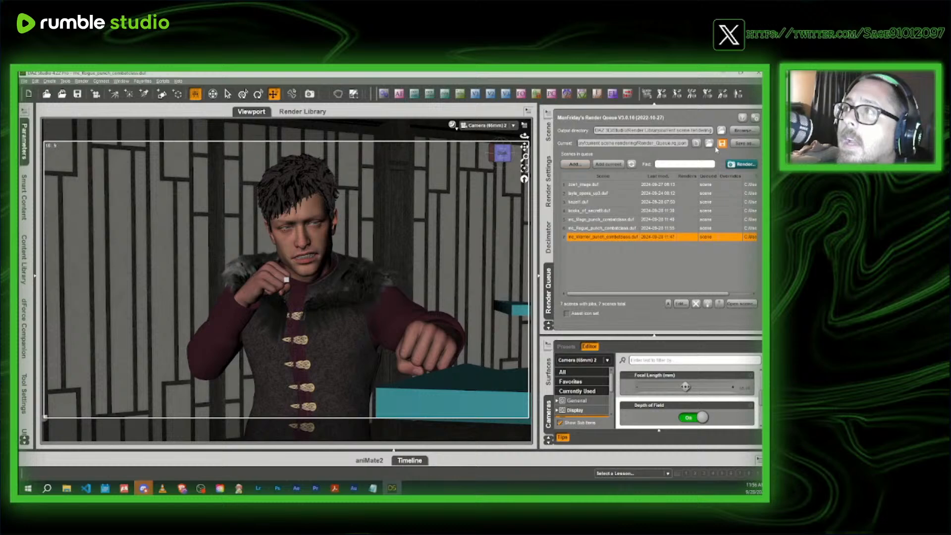
- Browse the spells and profile images folder for a scene to open
{"action": "left_click", "coordinate": [48, 94]}
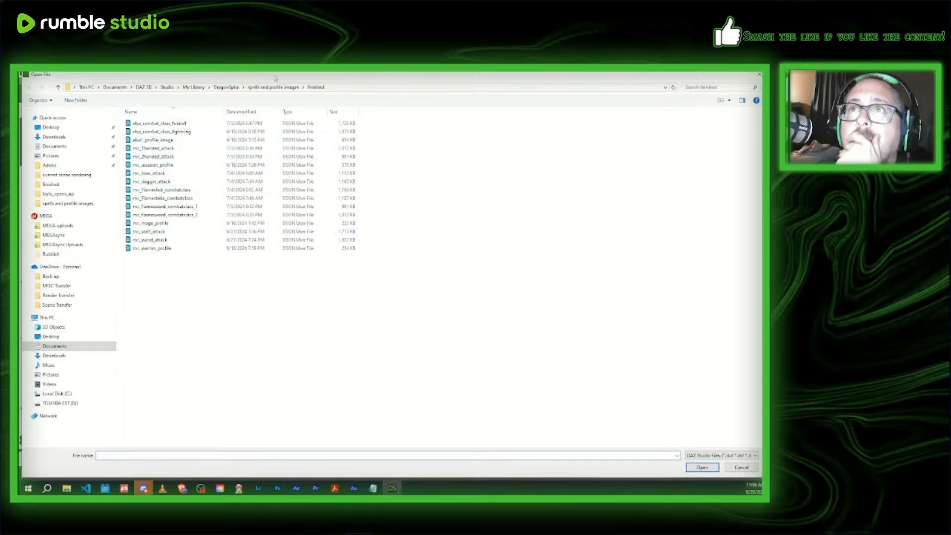
{"action": "left_click", "coordinate": [273, 87]}
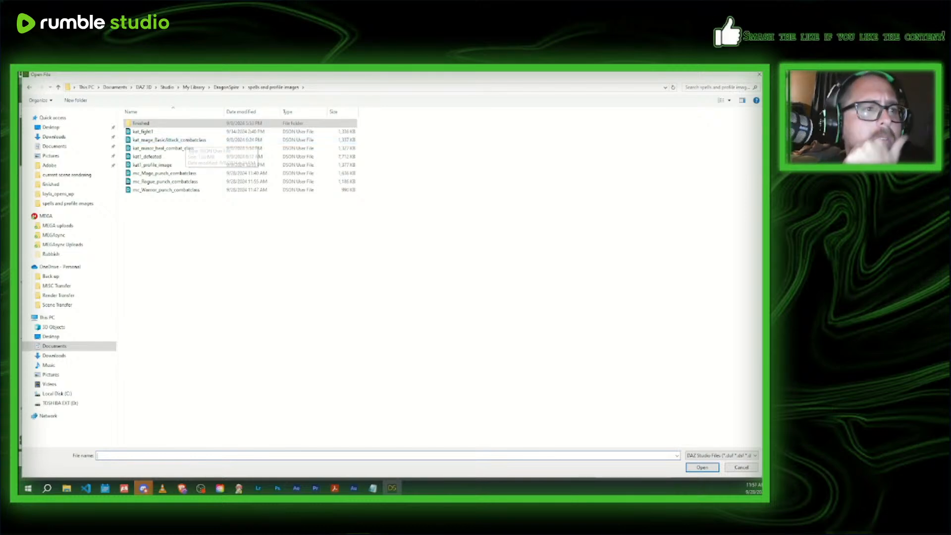
{"action": "key", "text": "alt+Tab"}
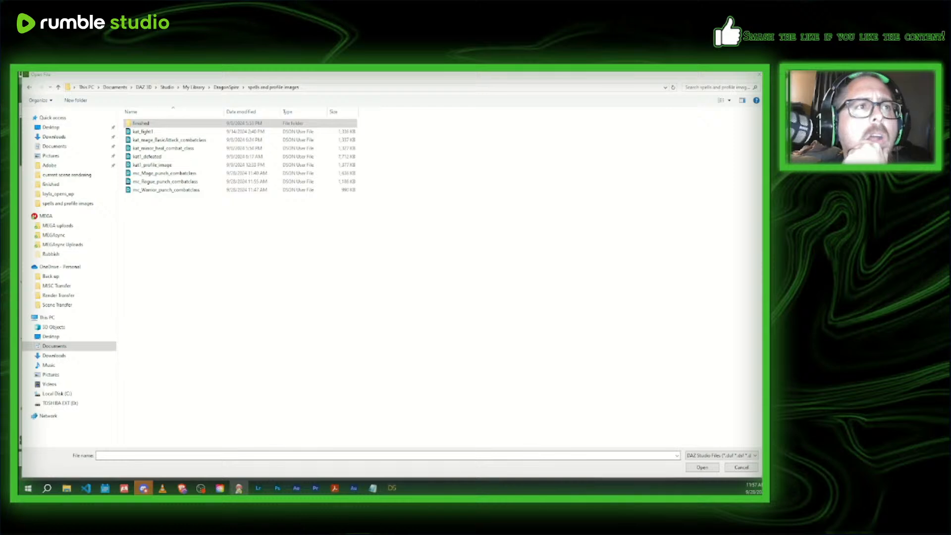
{"action": "left_click_drag", "start_coordinate": [413, 183], "coordinate": [19, 184]}
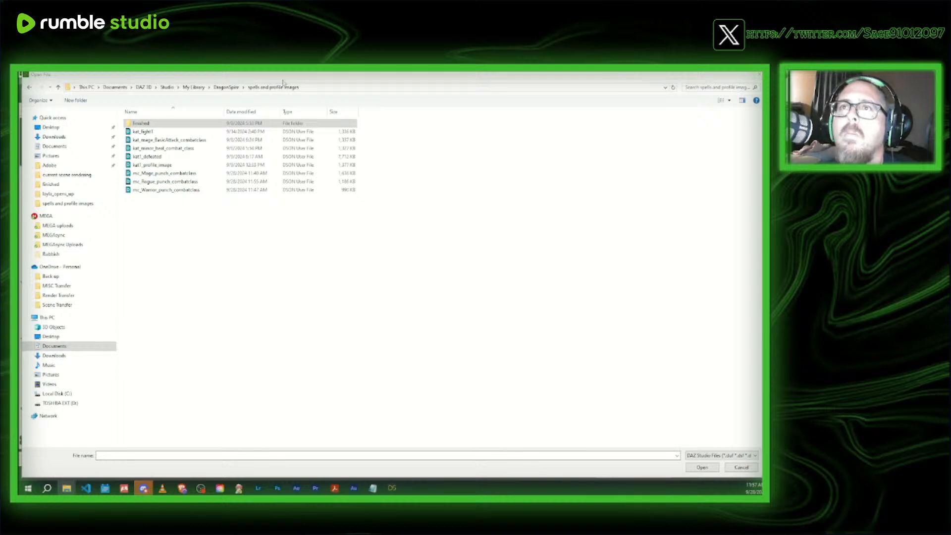
{"action": "mouse_move", "coordinate": [86, 487]}
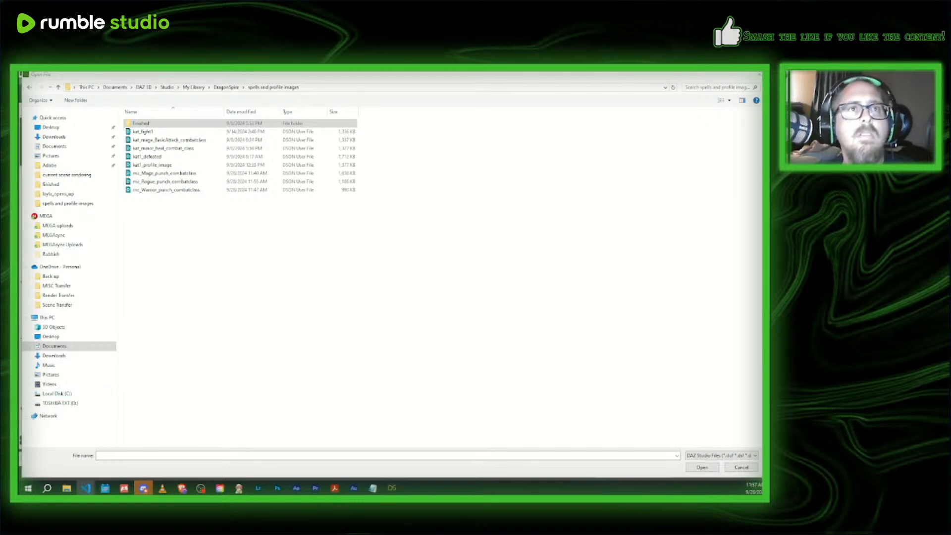
{"action": "left_click_drag", "start_coordinate": [19, 78], "coordinate": [761, 78]}
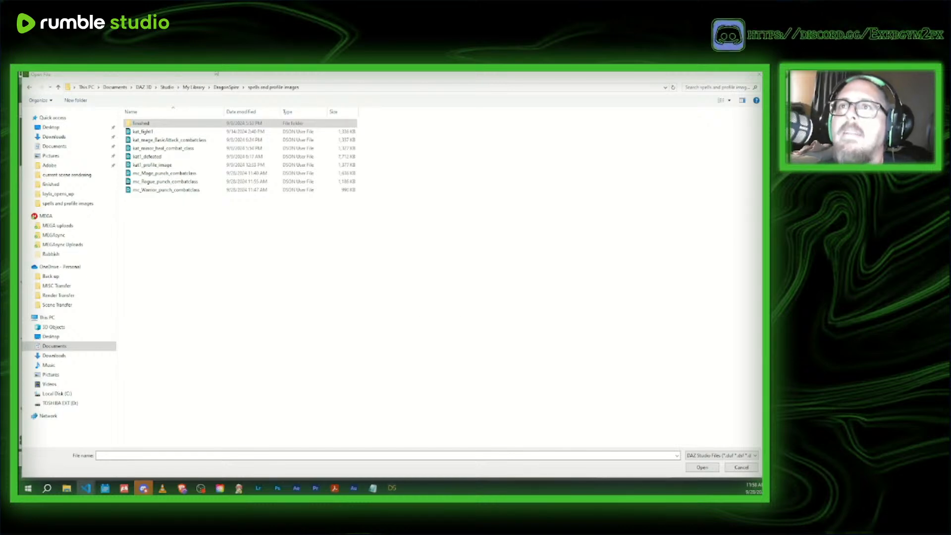
- Try to open the books_of_secret10 scene from DragonSpire's books_of_secret folder
{"action": "left_click", "coordinate": [227, 87]}
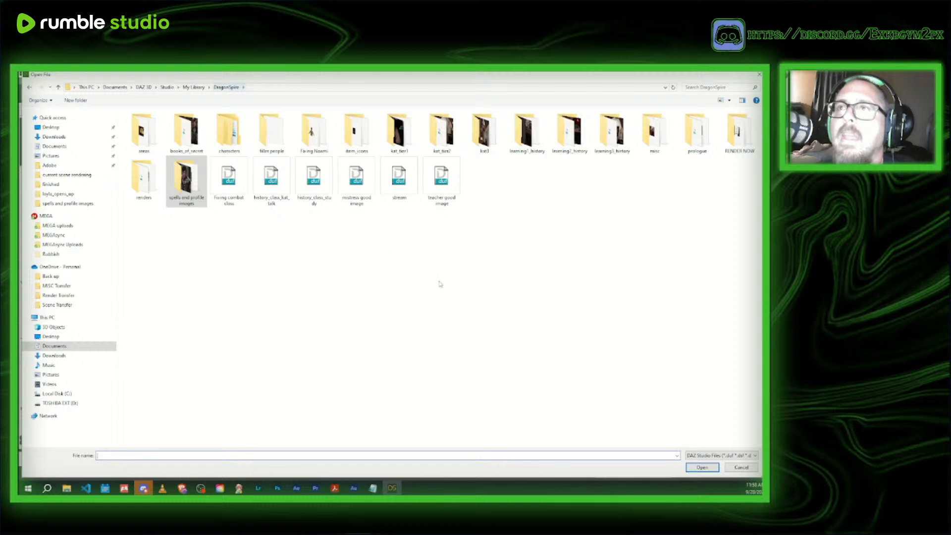
{"action": "double_click", "coordinate": [187, 143]}
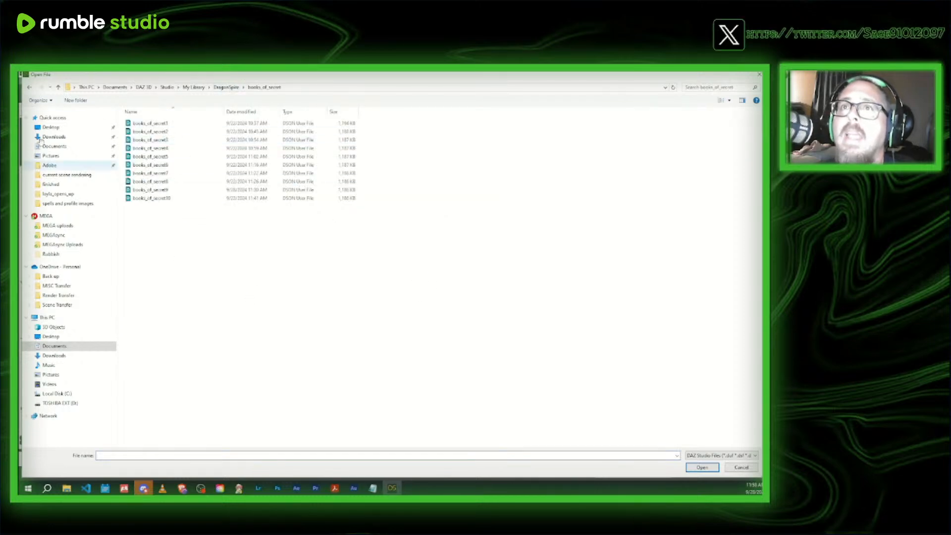
{"action": "left_click", "coordinate": [232, 89]}
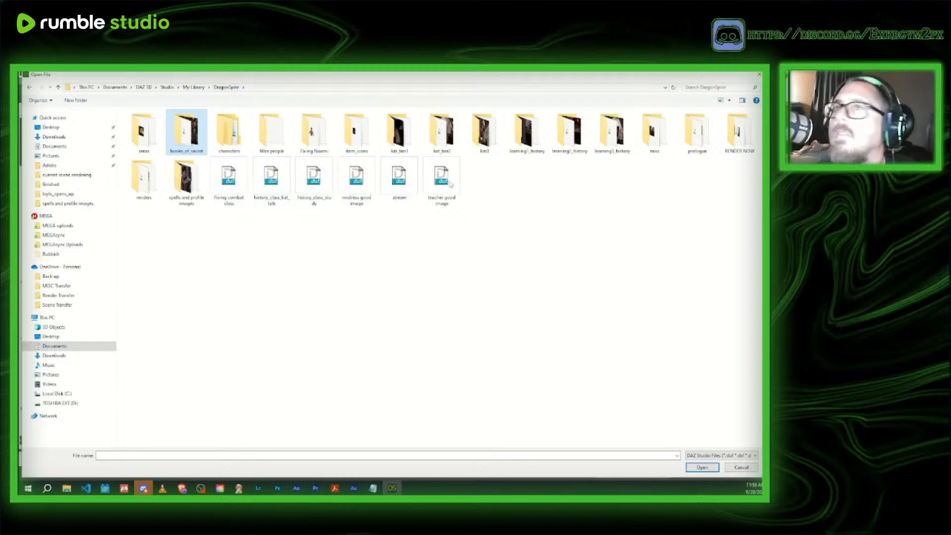
{"action": "double_click", "coordinate": [192, 134]}
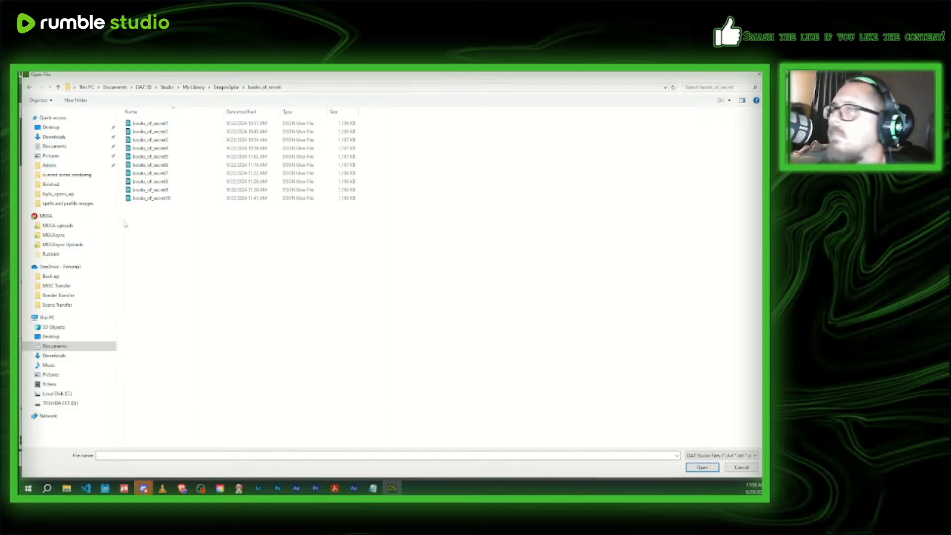
{"action": "left_click", "coordinate": [145, 198]}
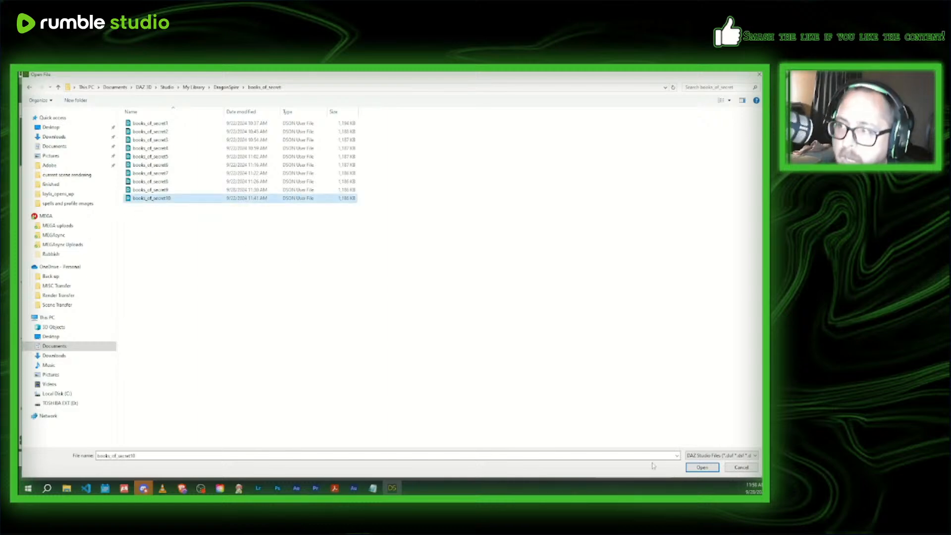
{"action": "left_click", "coordinate": [701, 467]}
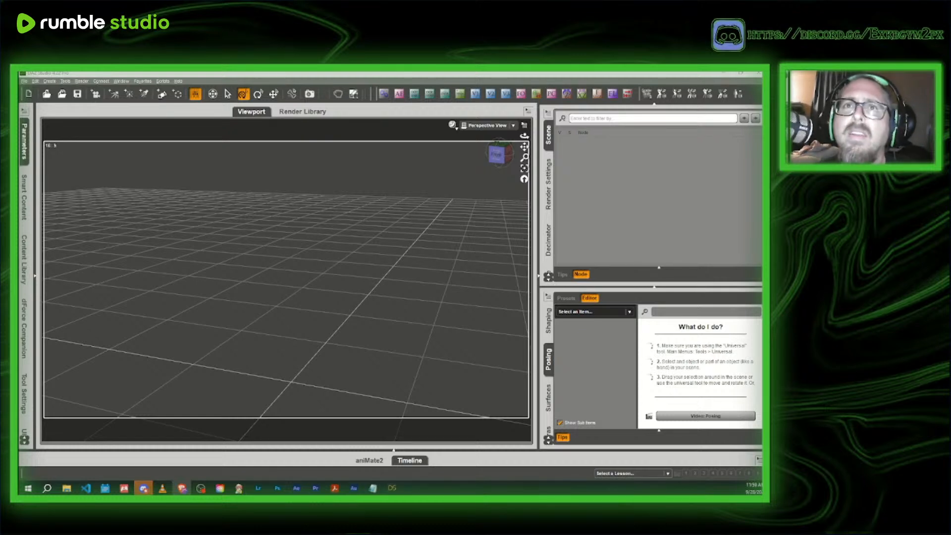
- From the empty scene, load books_of_secret10 out of the books_of_secret folder in My Library's DragonSpire directory
{"action": "left_click", "coordinate": [46, 94]}
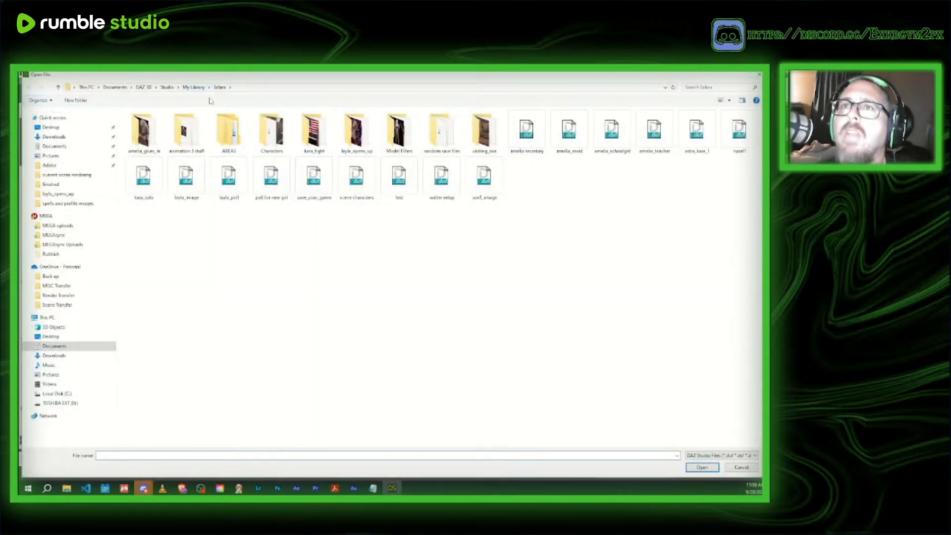
{"action": "left_click", "coordinate": [194, 88]}
{"action": "left_click", "coordinate": [204, 160]}
{"action": "double_click", "coordinate": [187, 134]}
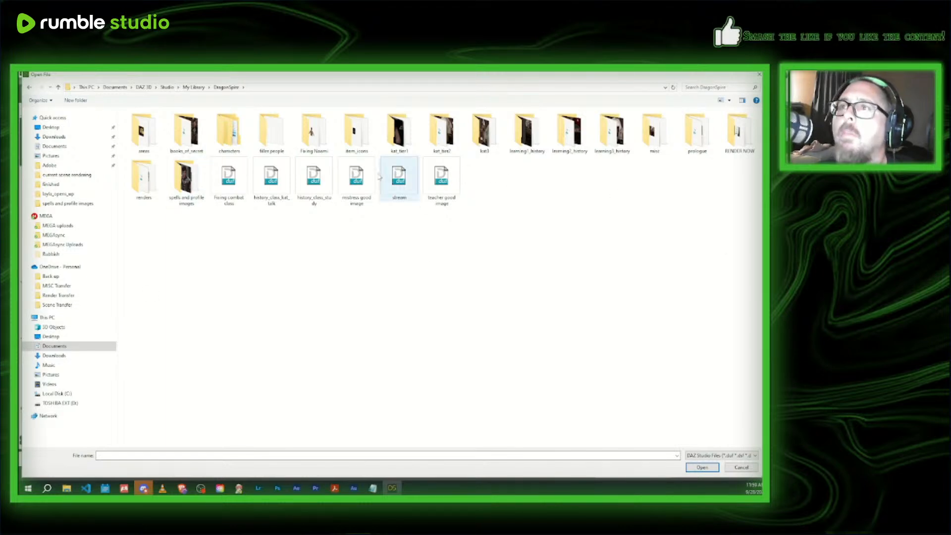
{"action": "double_click", "coordinate": [184, 131]}
{"action": "left_click", "coordinate": [151, 198]}
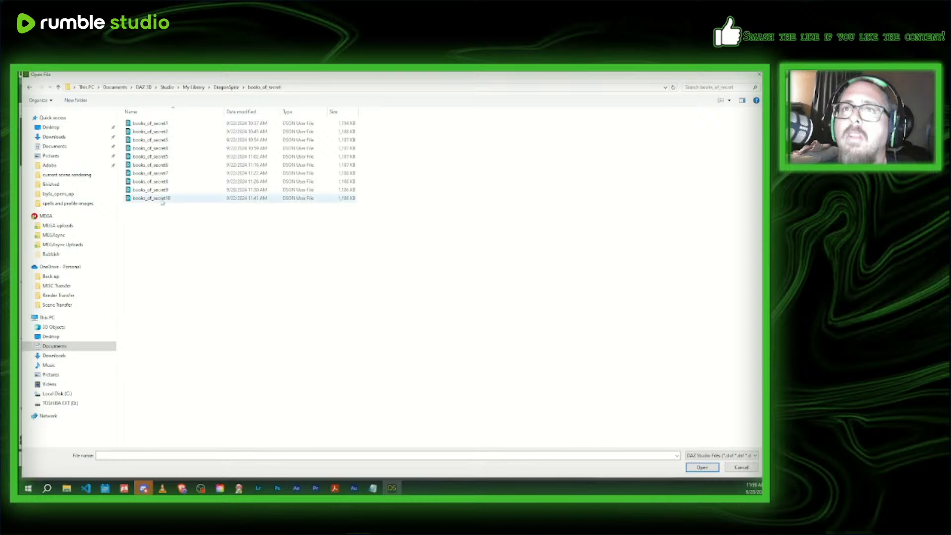
{"action": "left_click", "coordinate": [702, 467]}
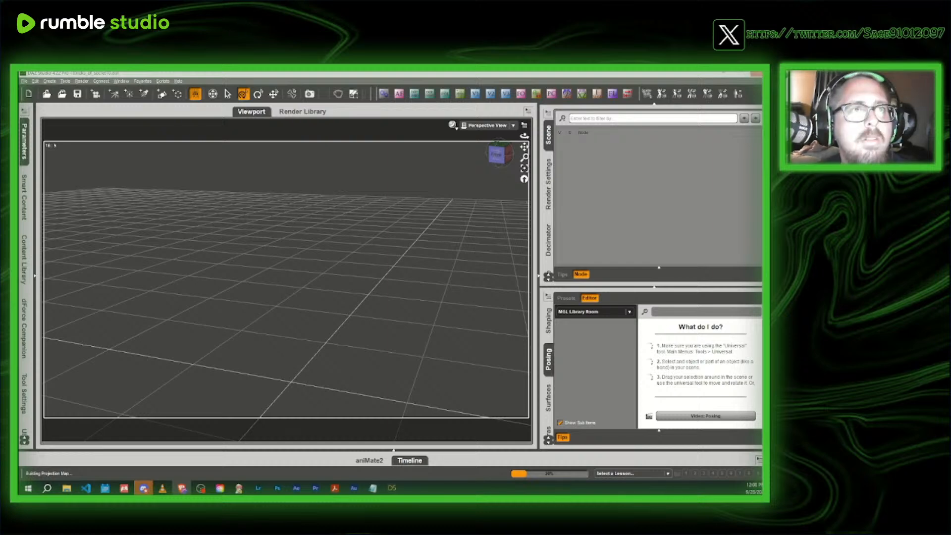
- View the Envato pages for the Cinematic Opener and Inspiring Presentation v2 templates in the browser, and return to the library scene
{"action": "left_click_drag", "start_coordinate": [20, 198], "coordinate": [457, 115]}
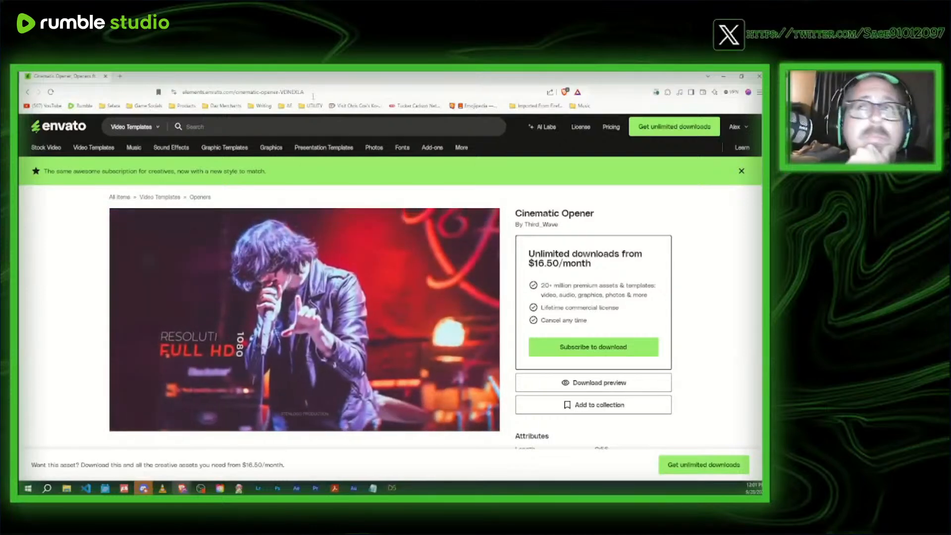
{"action": "left_click", "coordinate": [722, 77]}
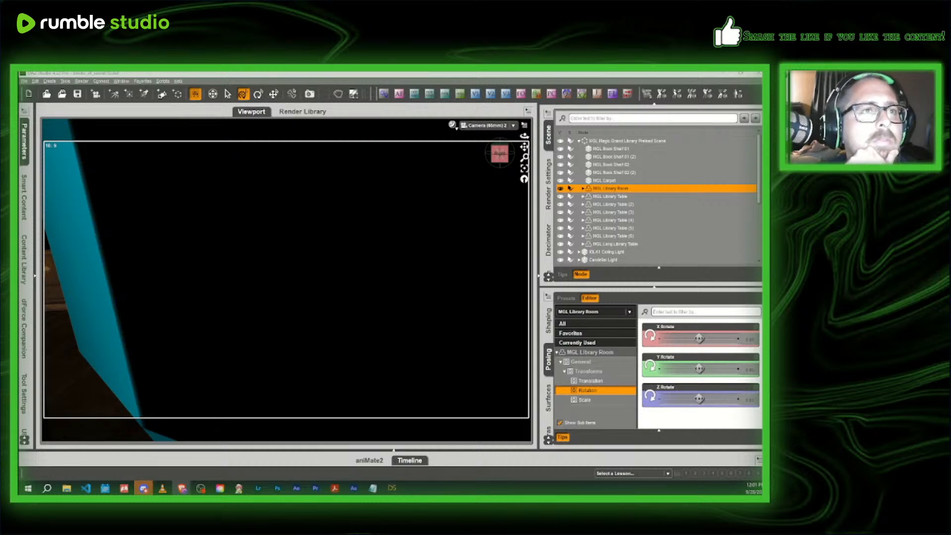
{"action": "left_click_drag", "start_coordinate": [20, 149], "coordinate": [547, 117]}
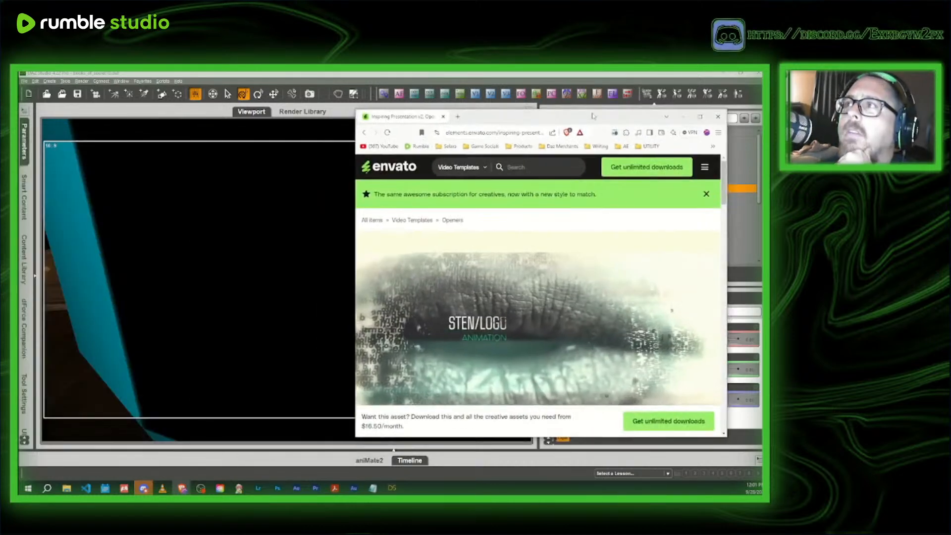
{"action": "left_click", "coordinate": [699, 117]}
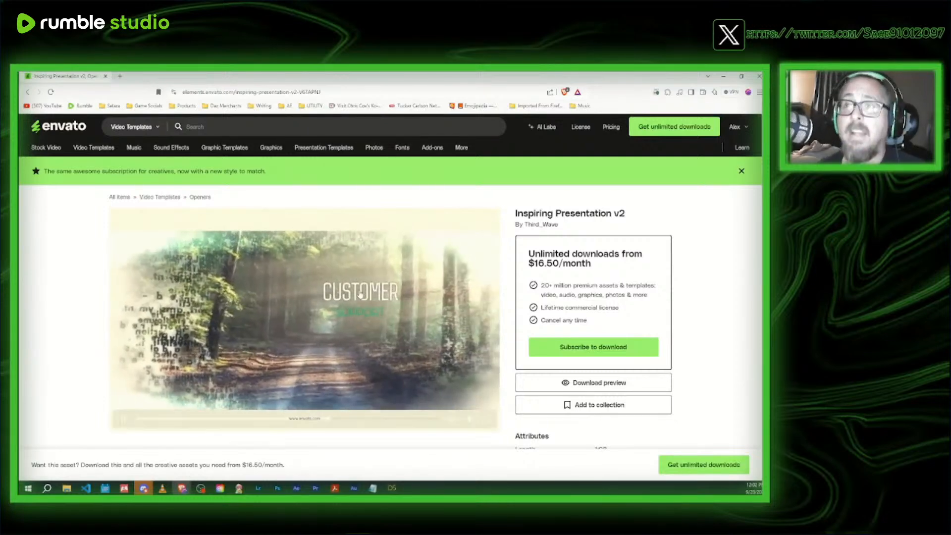
{"action": "left_click", "coordinate": [182, 488]}
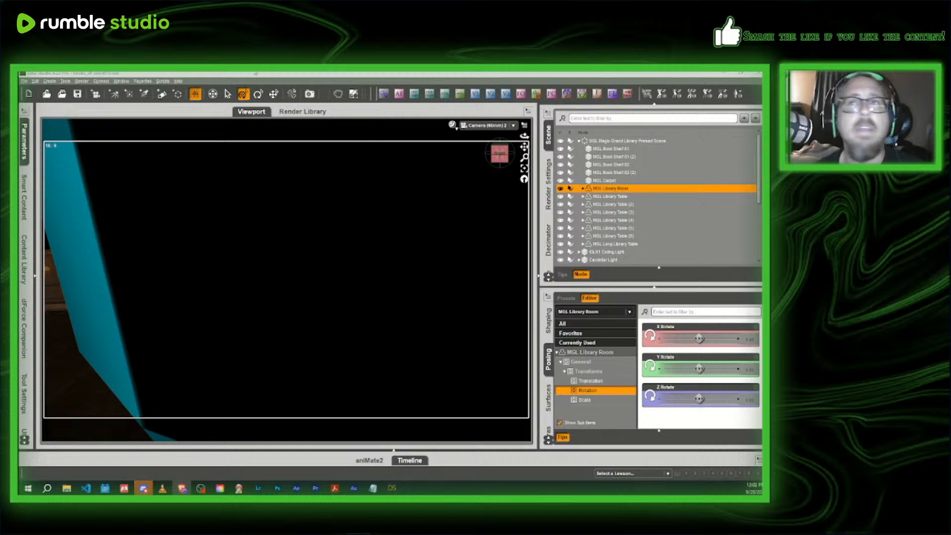
- Switch the viewport to Perspective View and select the Casey figure standing in the library, collapsing its hierarchy in the scene list
{"action": "left_click", "coordinate": [371, 240]}
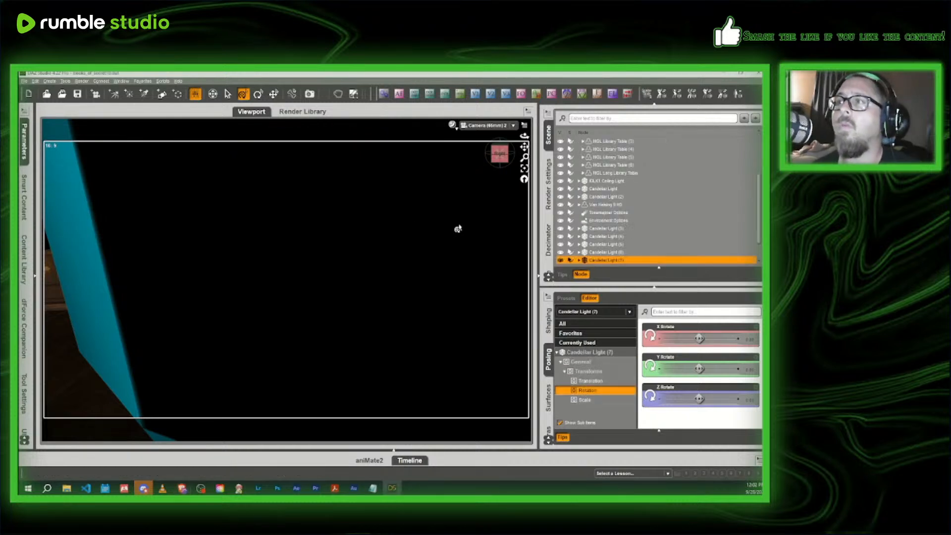
{"action": "left_click", "coordinate": [485, 127]}
{"action": "left_click", "coordinate": [484, 133]}
{"action": "left_click_drag", "start_coordinate": [501, 153], "coordinate": [494, 152]}
{"action": "scroll", "coordinate": [494, 153], "scroll_direction": "up", "scroll_amount": 12}
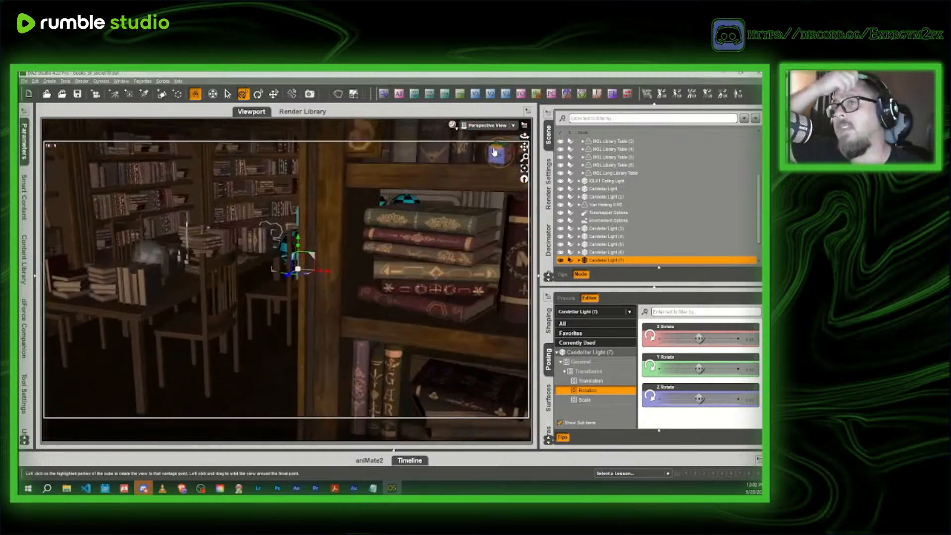
{"action": "scroll", "coordinate": [494, 153], "scroll_direction": "down", "scroll_amount": 12}
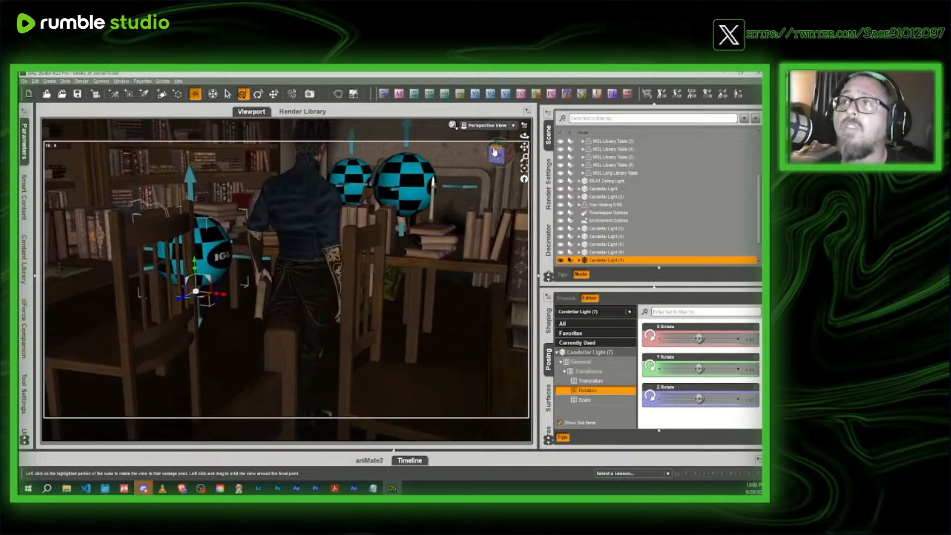
{"action": "left_click_drag", "start_coordinate": [496, 149], "coordinate": [524, 153]}
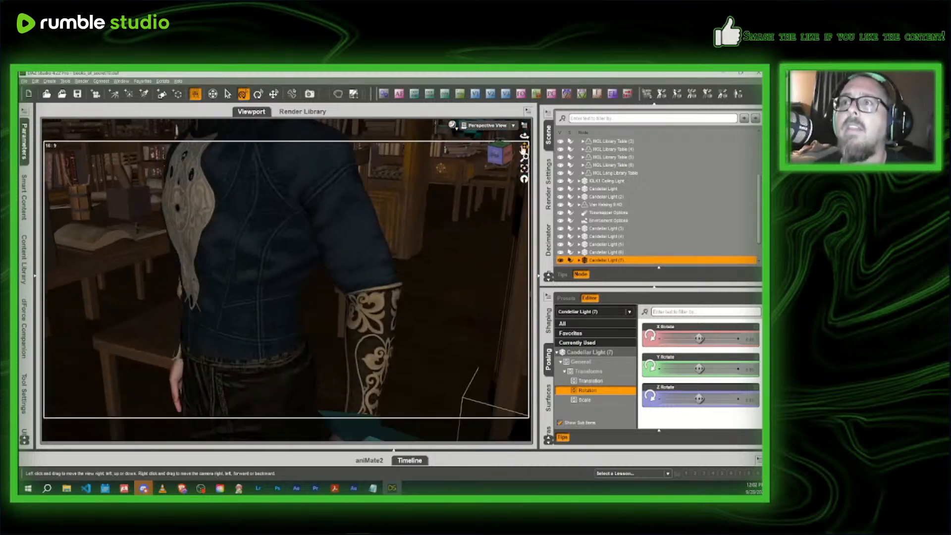
{"action": "left_click", "coordinate": [345, 209]}
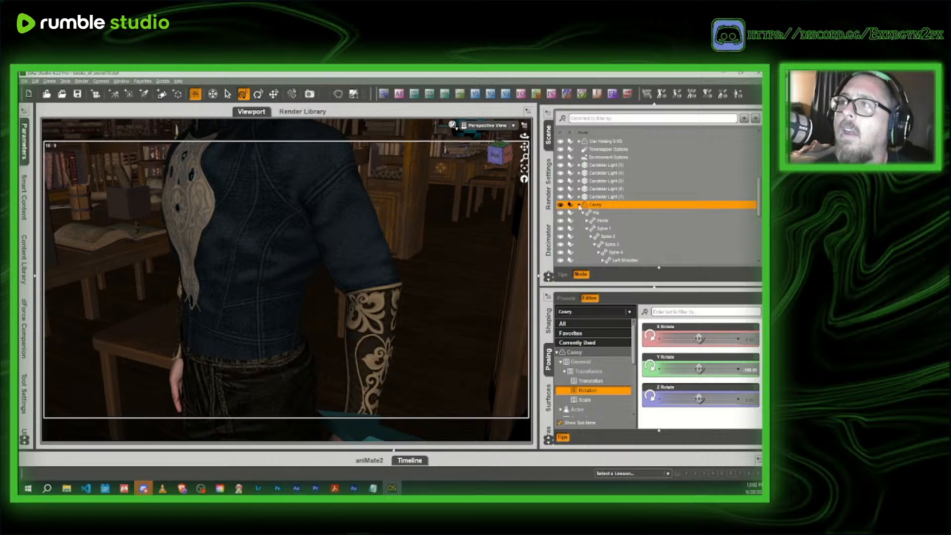
{"action": "left_click", "coordinate": [579, 206]}
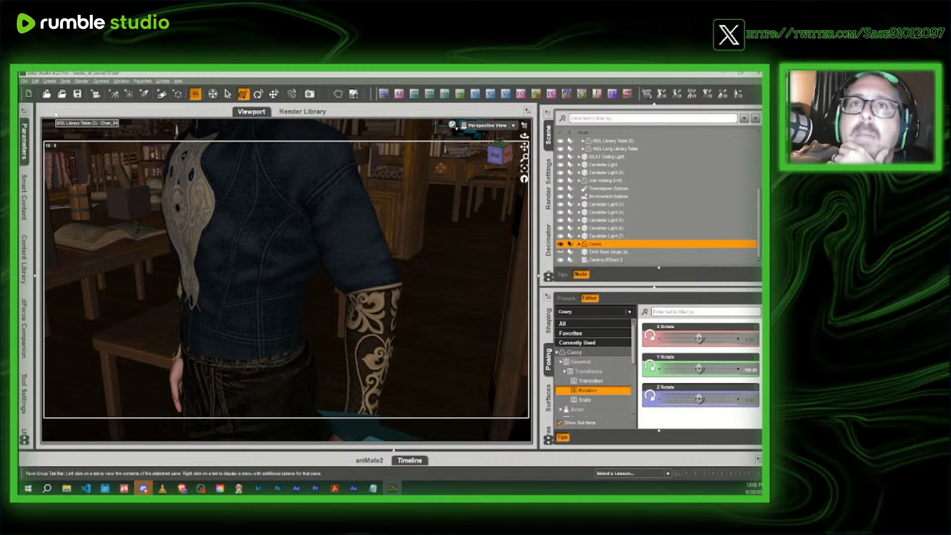
- Start saving a scene subset and browse to the books_of_secret folder in My Library's DragonSpire directory
{"action": "left_click", "coordinate": [23, 80]}
{"action": "mouse_move", "coordinate": [49, 136]}
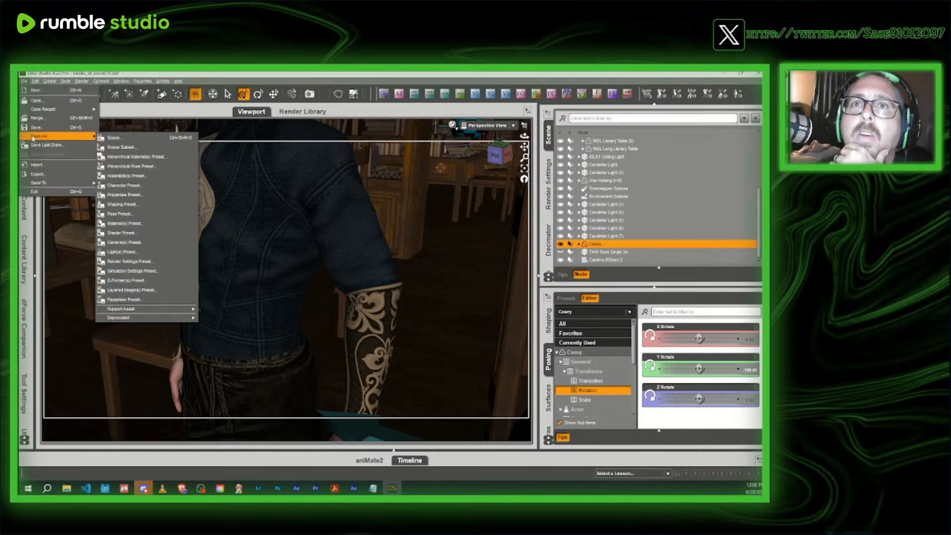
{"action": "left_click", "coordinate": [124, 145]}
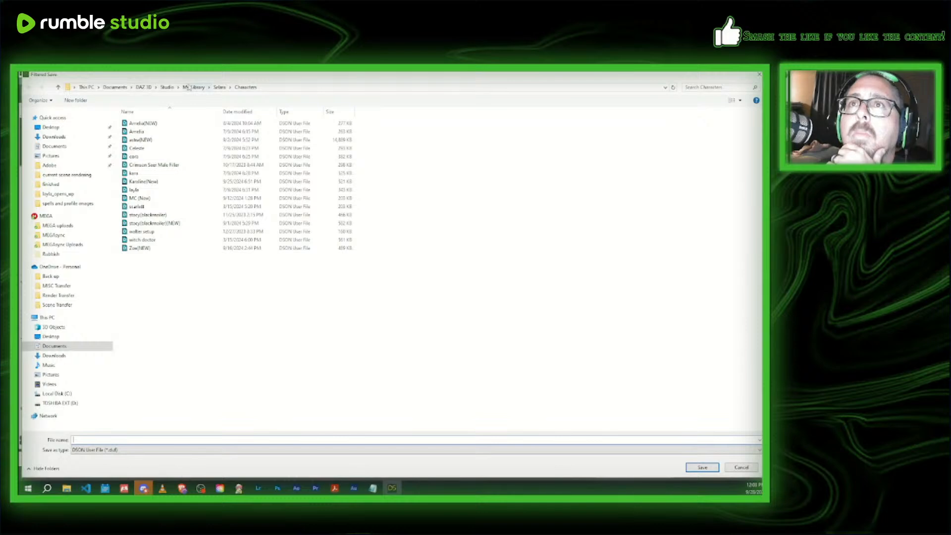
{"action": "left_click", "coordinate": [215, 89]}
{"action": "left_click", "coordinate": [189, 88]}
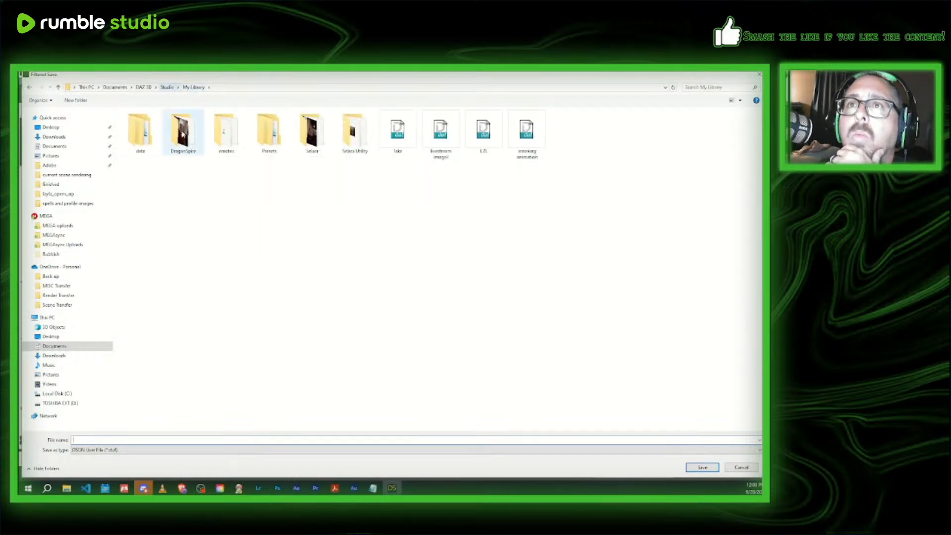
{"action": "double_click", "coordinate": [183, 131]}
{"action": "double_click", "coordinate": [183, 131]}
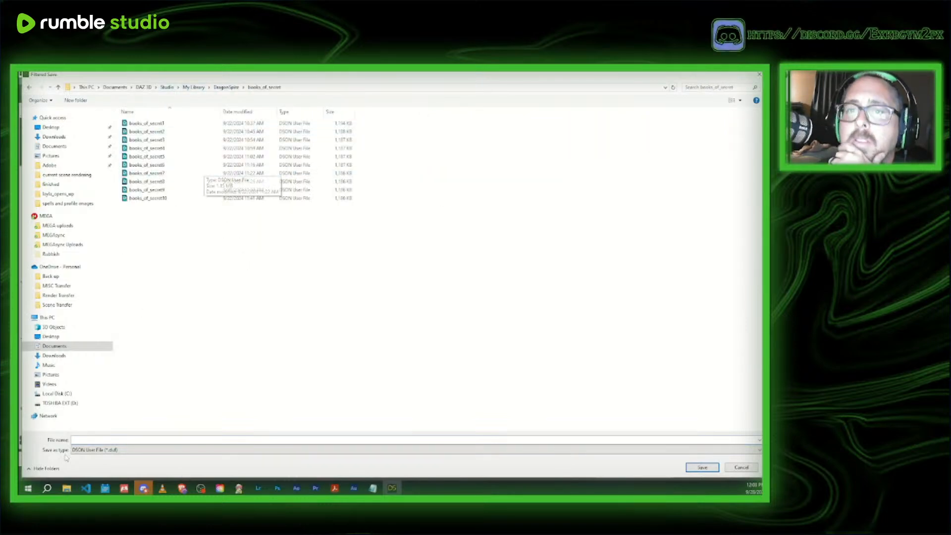
- Name the scene subset file CHARACTER TRANSFER and proceed to its save options
{"action": "left_click", "coordinate": [94, 437]}
{"action": "type", "text": "C"}
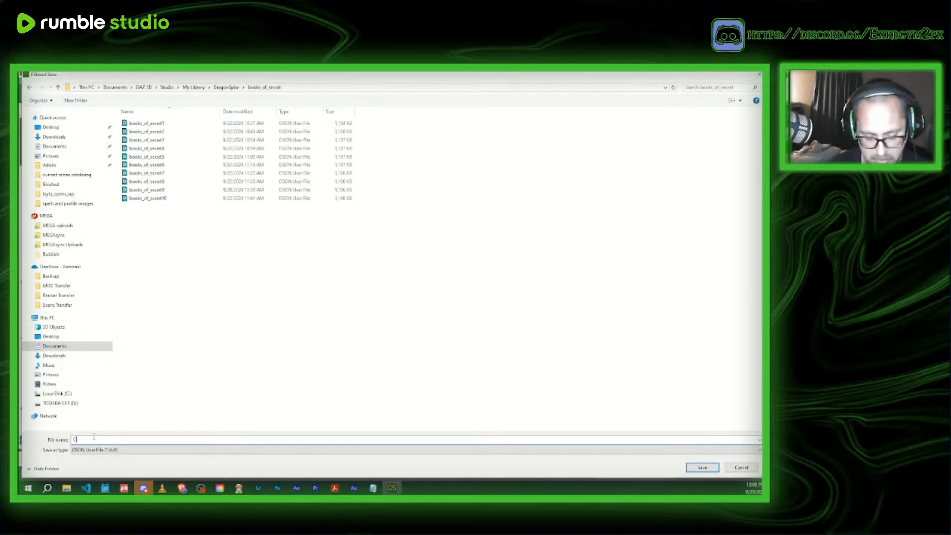
{"action": "type", "text": "HARACTER TRAN"}
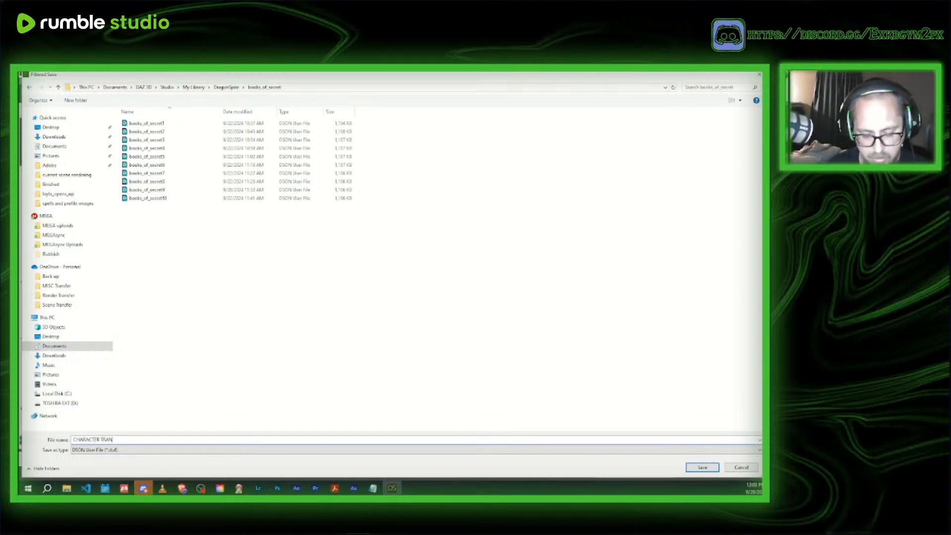
{"action": "type", "text": "SFER"}
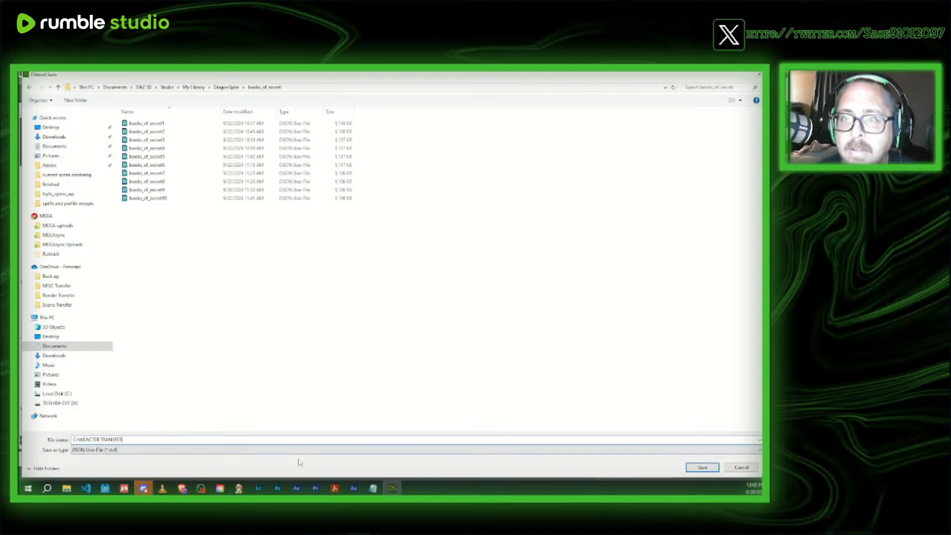
{"action": "left_click_drag", "start_coordinate": [132, 439], "coordinate": [72, 439]}
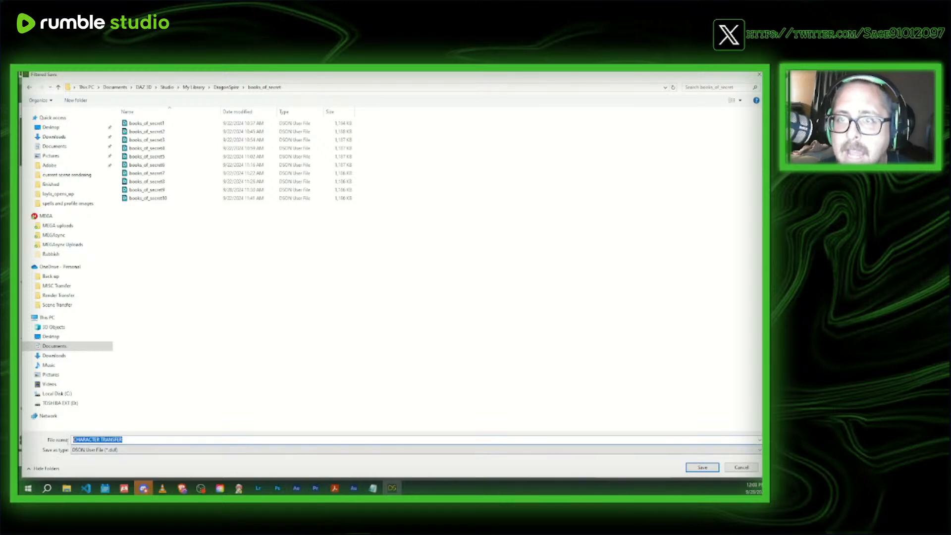
{"action": "left_click", "coordinate": [708, 469]}
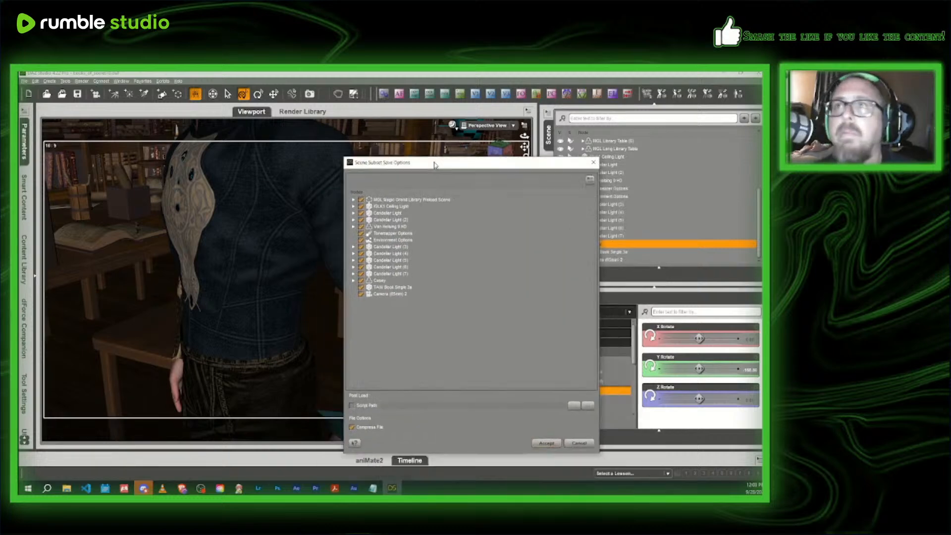
- Exclude the library set, all lights, Van Helsing, the option nodes and the book, and save the subset with only Casey and the camera
{"action": "left_click", "coordinate": [327, 145]}
{"action": "left_click", "coordinate": [326, 151]}
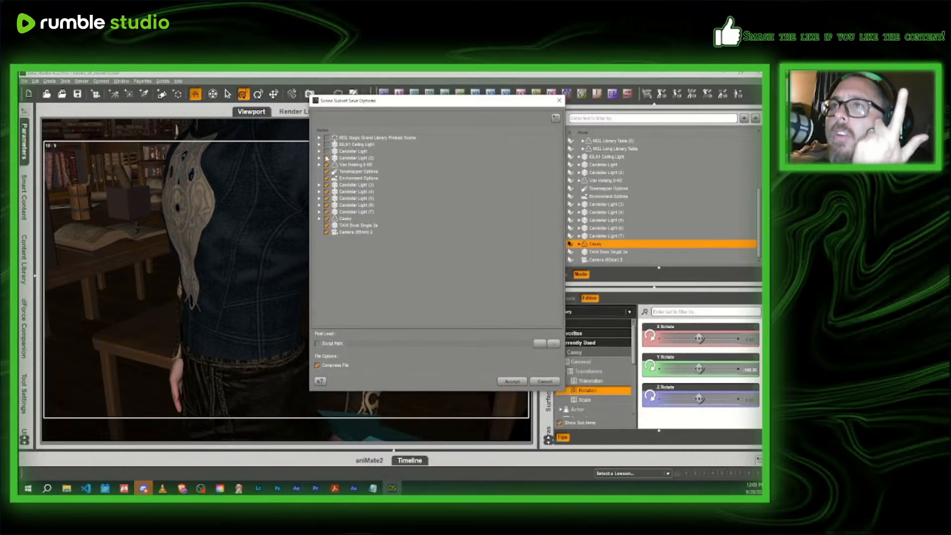
{"action": "left_click", "coordinate": [327, 158]}
{"action": "left_click", "coordinate": [326, 165]}
{"action": "left_click", "coordinate": [327, 171]}
{"action": "left_click", "coordinate": [327, 178]}
{"action": "left_click", "coordinate": [326, 184]}
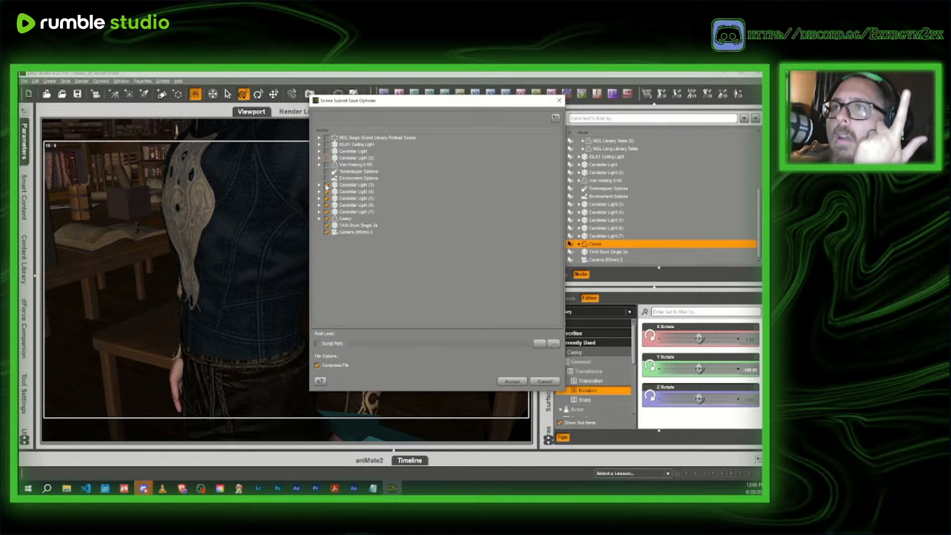
{"action": "left_click", "coordinate": [327, 192]}
{"action": "left_click", "coordinate": [327, 198]}
{"action": "left_click", "coordinate": [327, 205]}
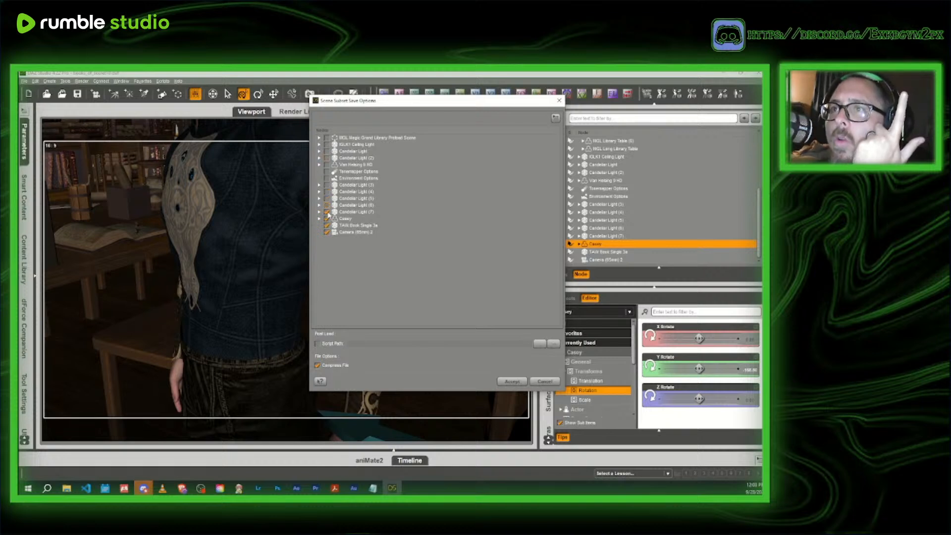
{"action": "left_click", "coordinate": [327, 212]}
{"action": "left_click", "coordinate": [327, 226]}
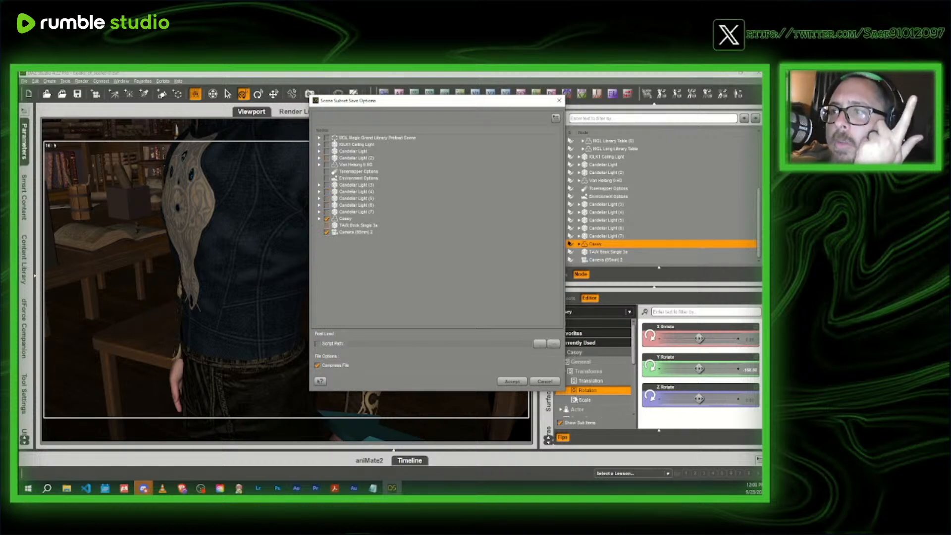
{"action": "left_click", "coordinate": [520, 382]}
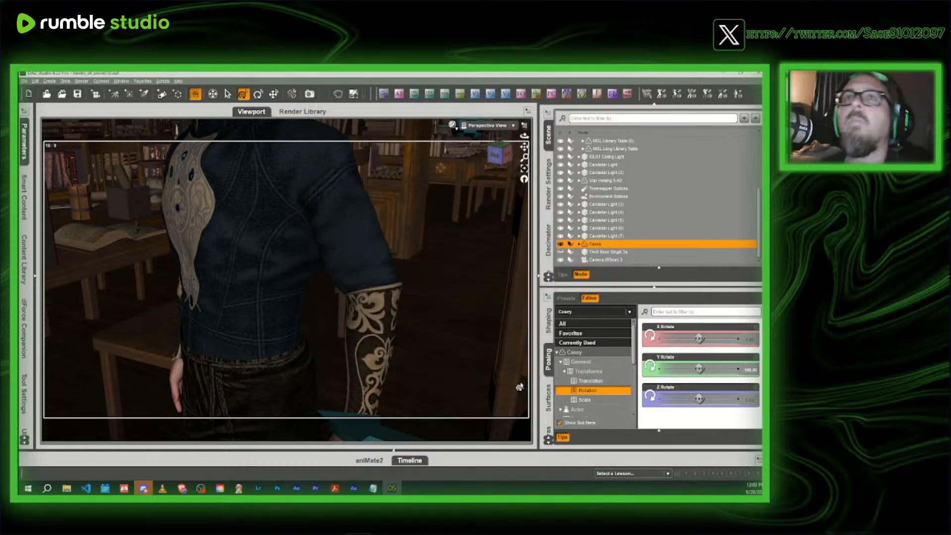
- Start opening another scene and browse to the headmistress office folder within DragonSpire's areas
{"action": "left_click", "coordinate": [46, 94]}
{"action": "left_click", "coordinate": [384, 279]}
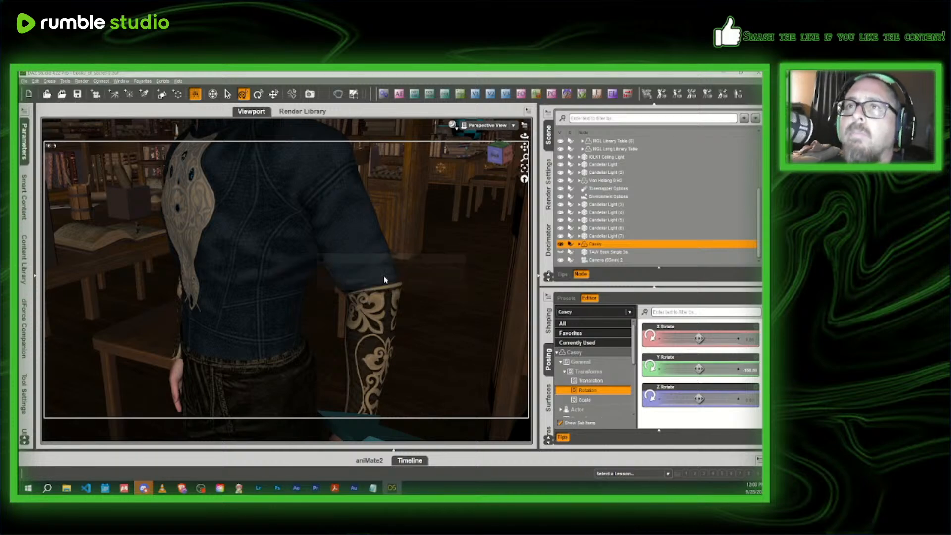
{"action": "left_click", "coordinate": [228, 89]}
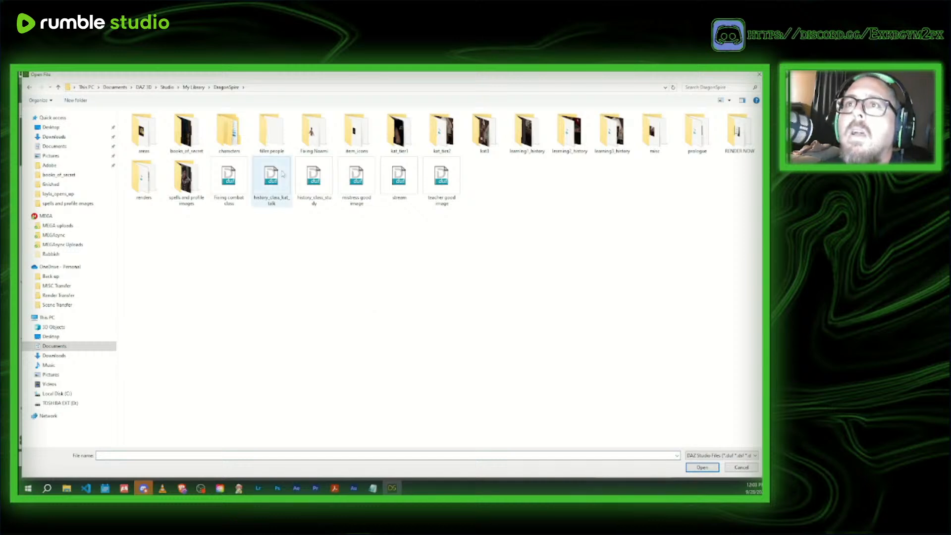
{"action": "double_click", "coordinate": [143, 132]}
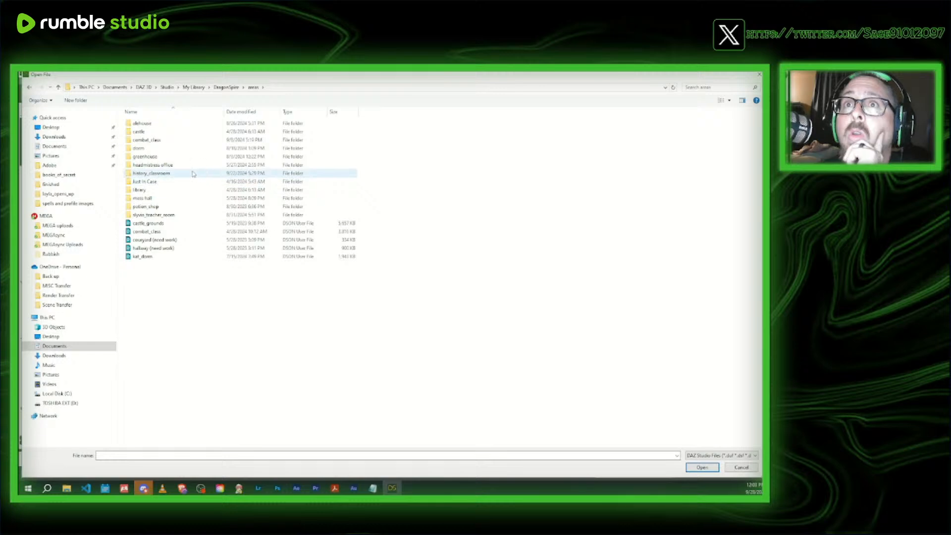
{"action": "double_click", "coordinate": [148, 165]}
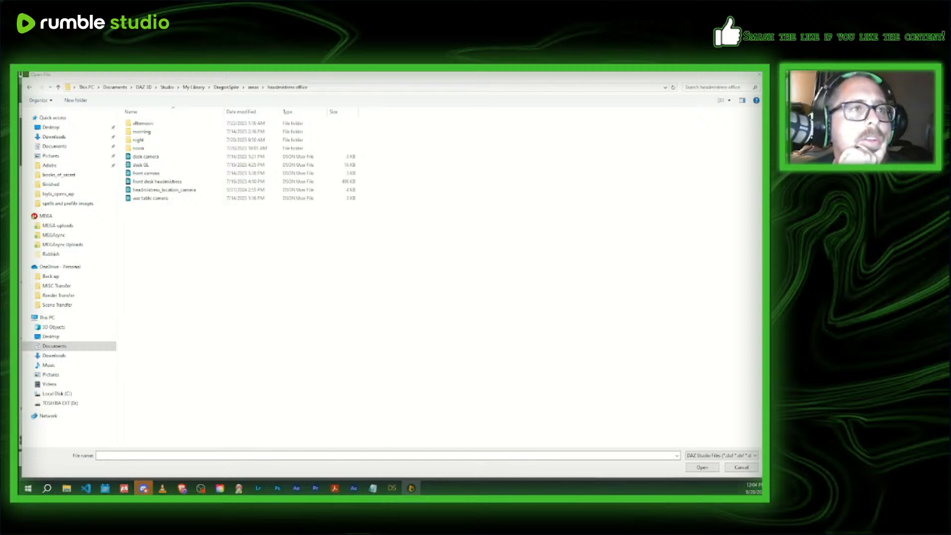
- Switch to Campfire, review the characters' weekly location schedules in the Dragonspire 2.0 manuscript, and return to the file selection
{"action": "left_click_drag", "start_coordinate": [20, 114], "coordinate": [378, 101]}
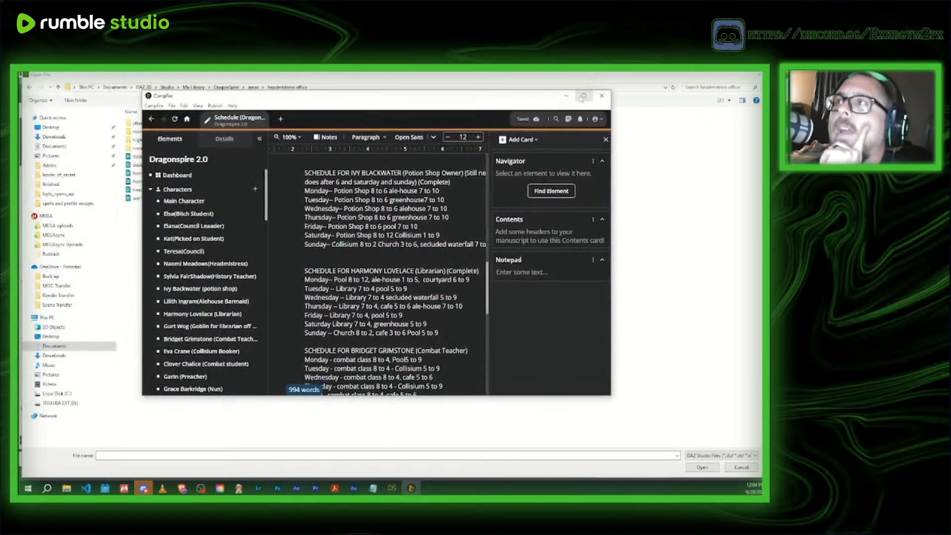
{"action": "left_click", "coordinate": [584, 98]}
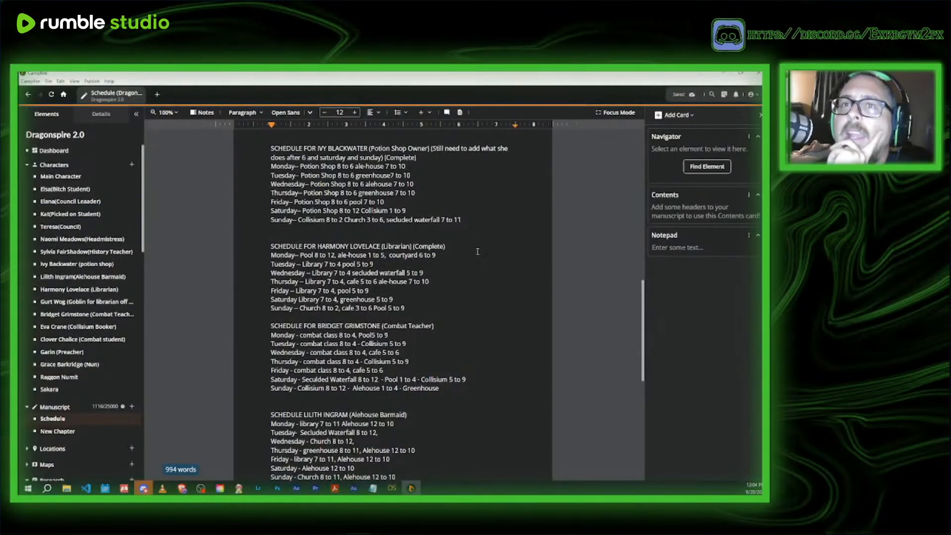
{"action": "scroll", "coordinate": [418, 333], "scroll_direction": "up", "scroll_amount": 8}
{"action": "scroll", "coordinate": [418, 333], "scroll_direction": "up", "scroll_amount": 4}
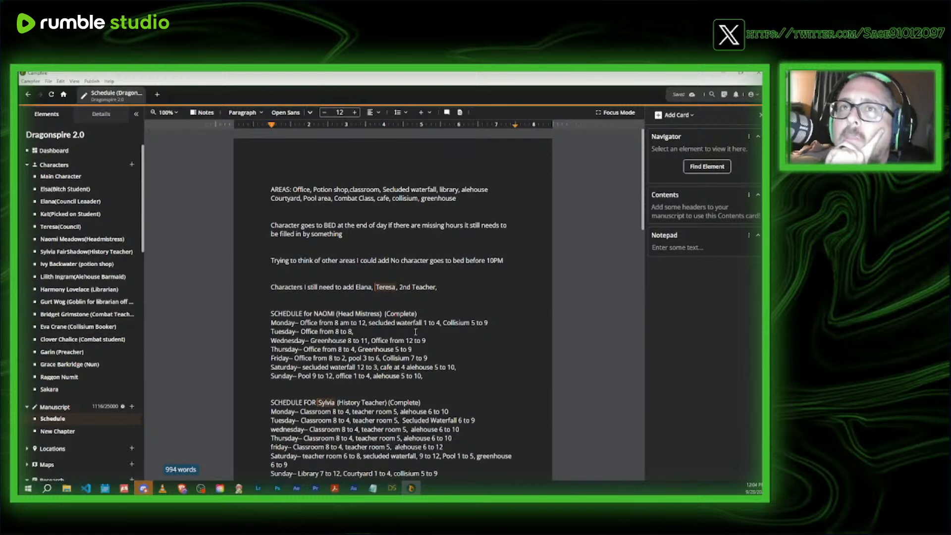
{"action": "scroll", "coordinate": [418, 332], "scroll_direction": "down", "scroll_amount": 2}
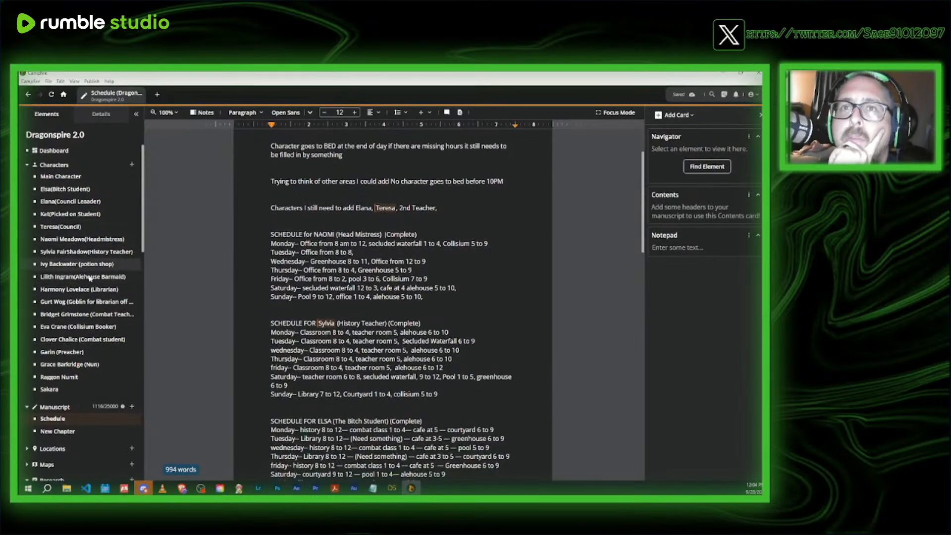
{"action": "scroll", "coordinate": [95, 278], "scroll_direction": "down", "scroll_amount": 6}
{"action": "scroll", "coordinate": [97, 346], "scroll_direction": "down", "scroll_amount": 6}
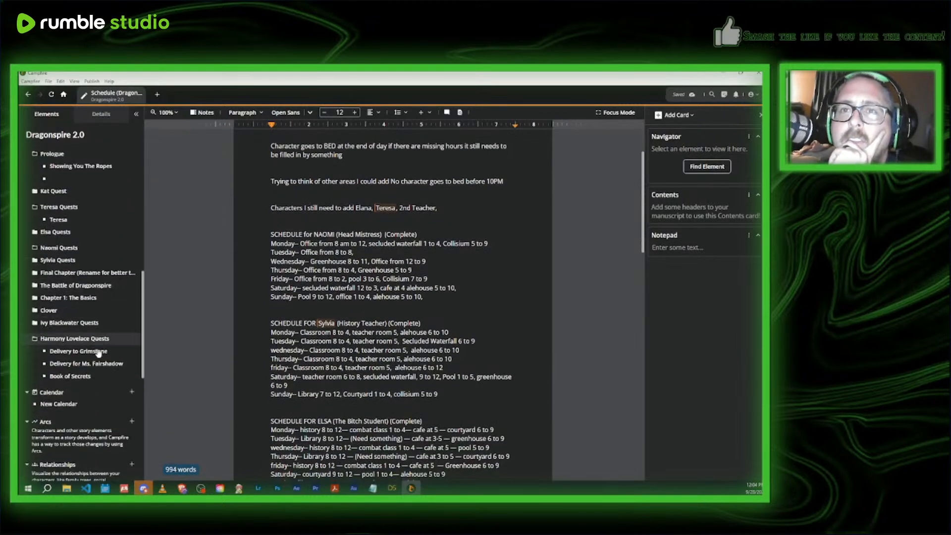
{"action": "scroll", "coordinate": [99, 349], "scroll_direction": "up", "scroll_amount": 12}
{"action": "scroll", "coordinate": [468, 270], "scroll_direction": "down", "scroll_amount": 3}
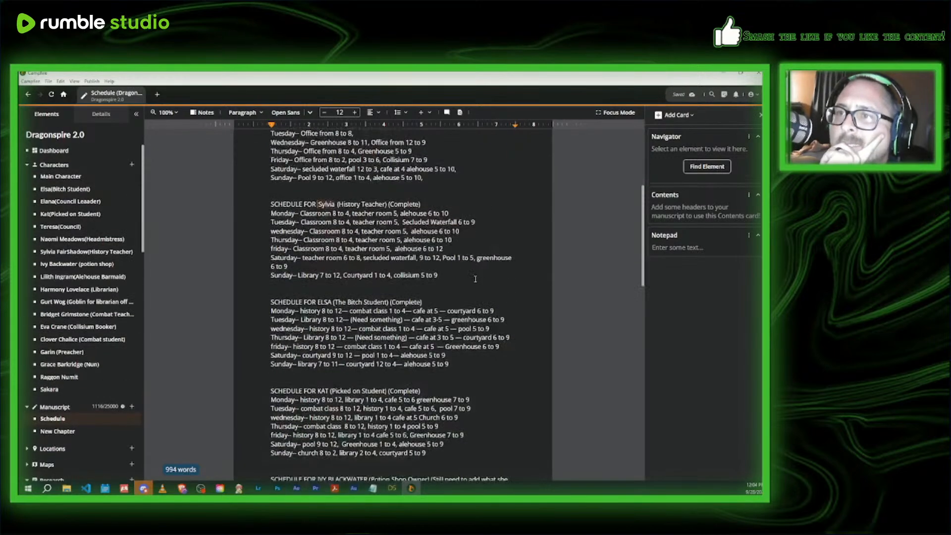
{"action": "scroll", "coordinate": [475, 279], "scroll_direction": "down", "scroll_amount": 2}
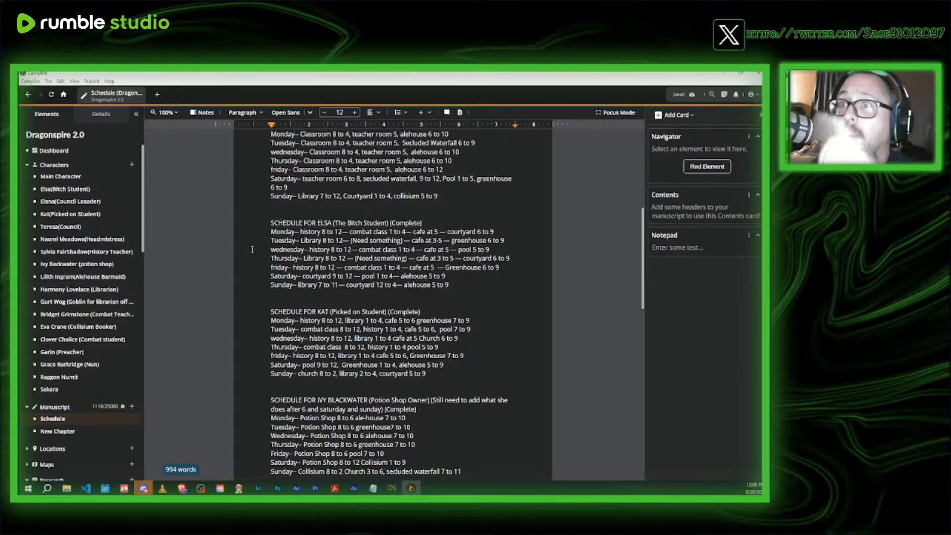
{"action": "scroll", "coordinate": [437, 255], "scroll_direction": "up", "scroll_amount": 3}
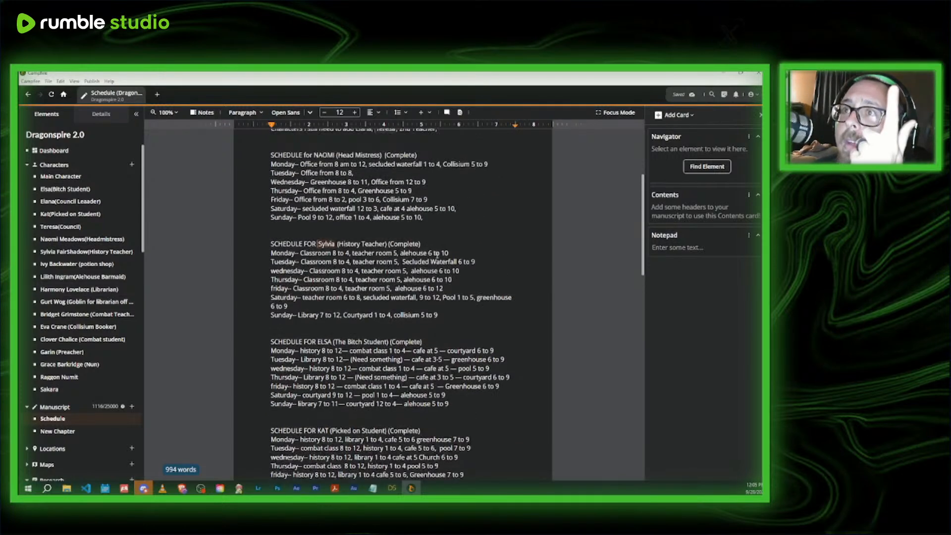
{"action": "scroll", "coordinate": [435, 241], "scroll_direction": "up", "scroll_amount": 2}
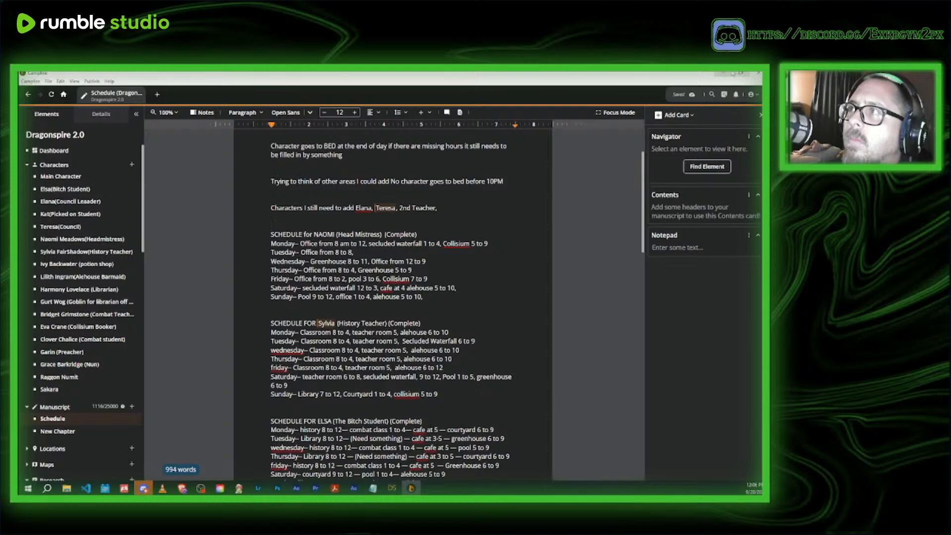
{"action": "left_click", "coordinate": [722, 73]}
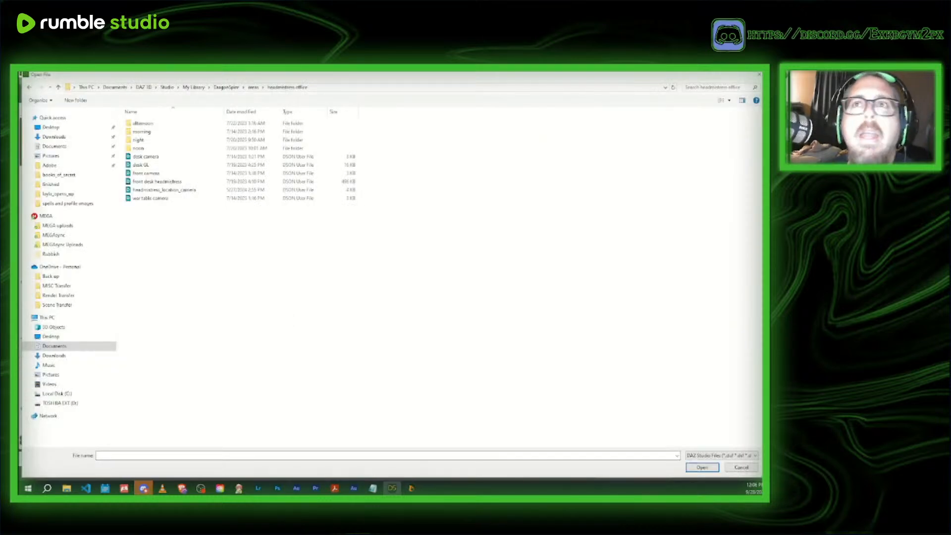
- Open the headmistress_office_noon_desk scene from the headmistress office's noon folder
{"action": "double_click", "coordinate": [141, 149]}
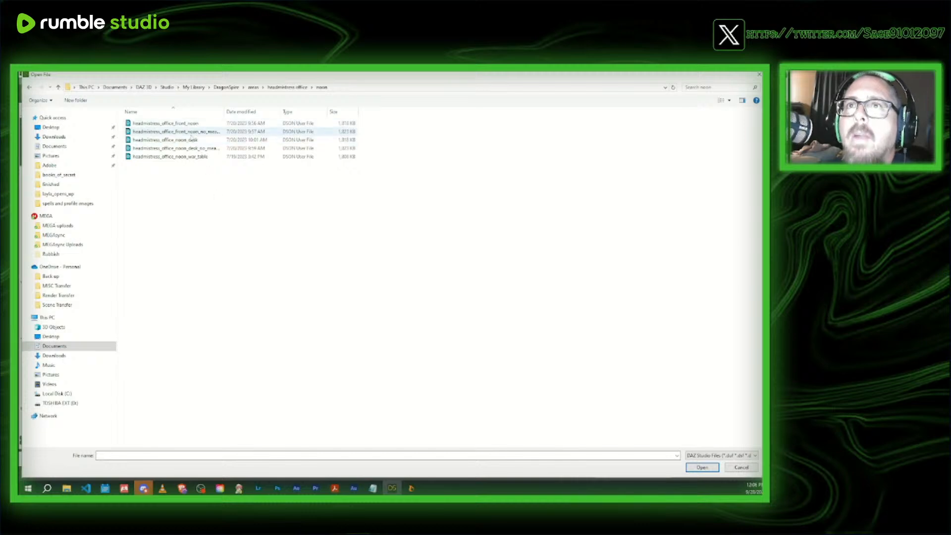
{"action": "left_click", "coordinate": [164, 140]}
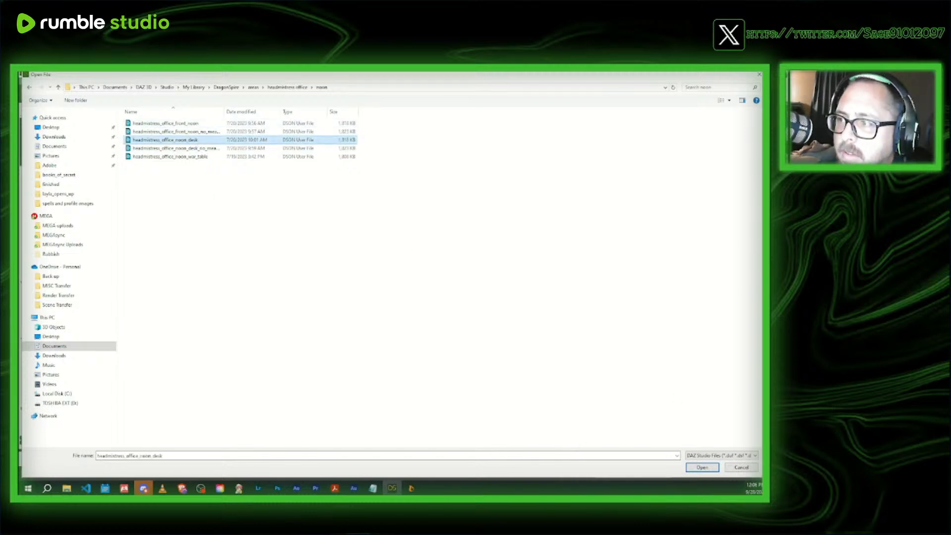
{"action": "left_click", "coordinate": [708, 467]}
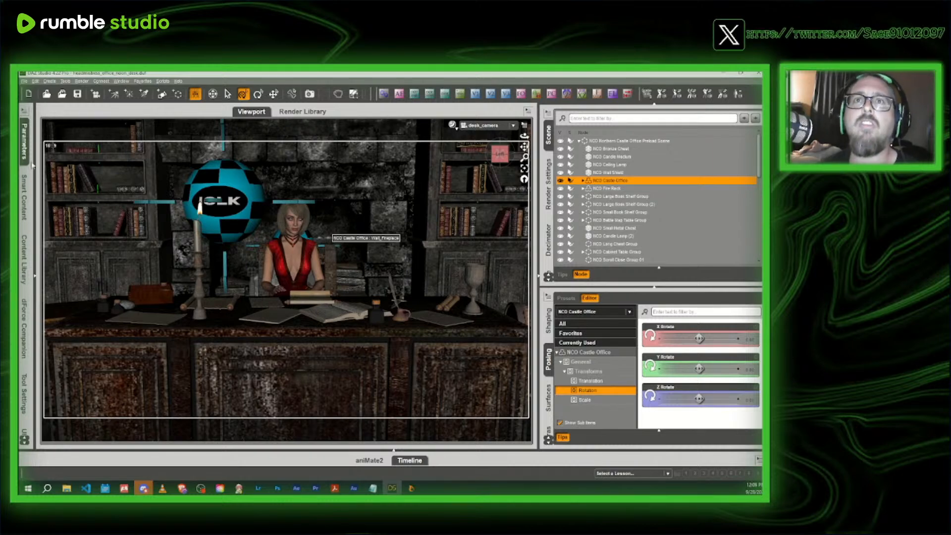
- Merge the CHARACTER TRANSFER file from DragonSpire's books_of_secret folder into the headmistress office scene
{"action": "left_click", "coordinate": [62, 94]}
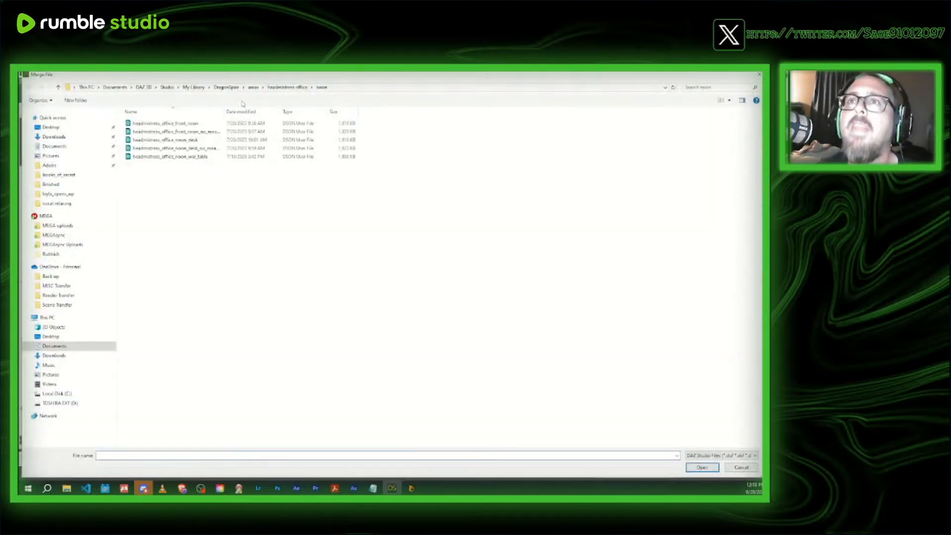
{"action": "left_click", "coordinate": [228, 89]}
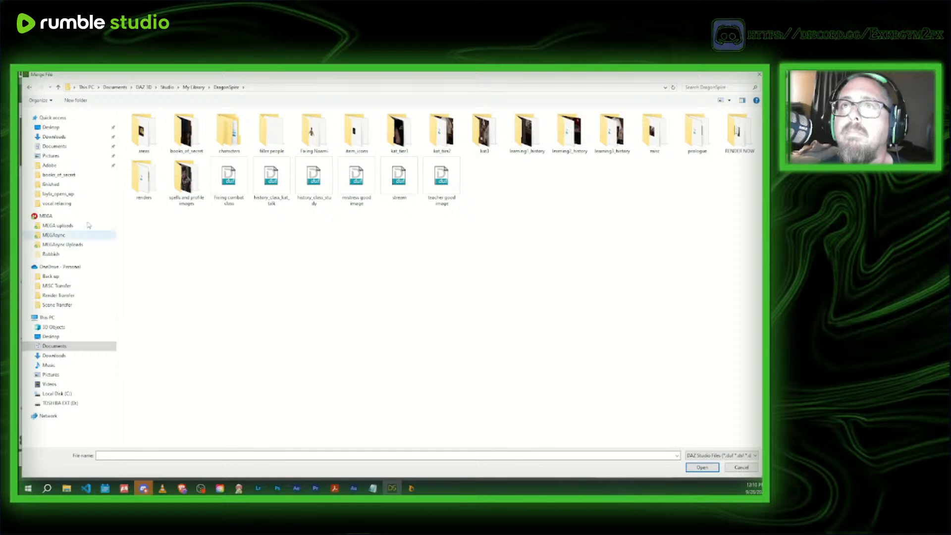
{"action": "double_click", "coordinate": [183, 140]}
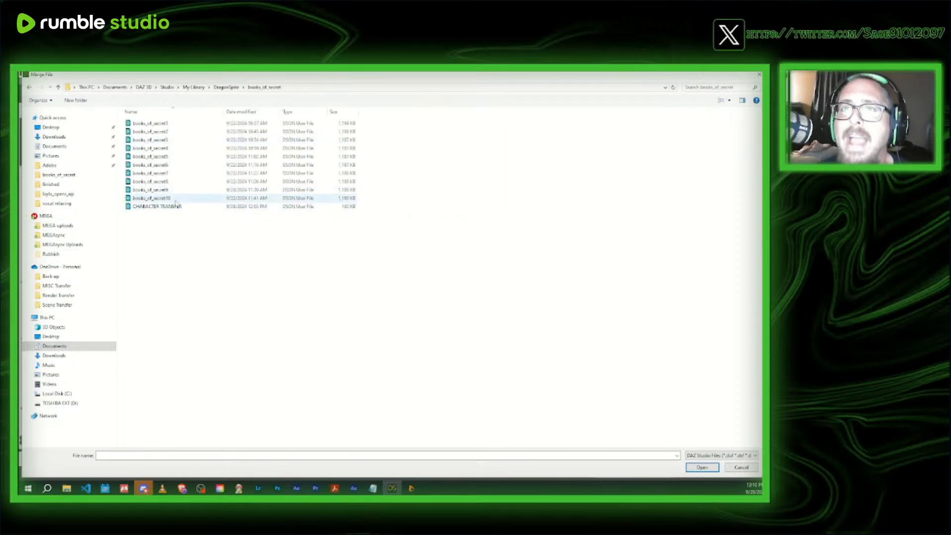
{"action": "left_click", "coordinate": [158, 206]}
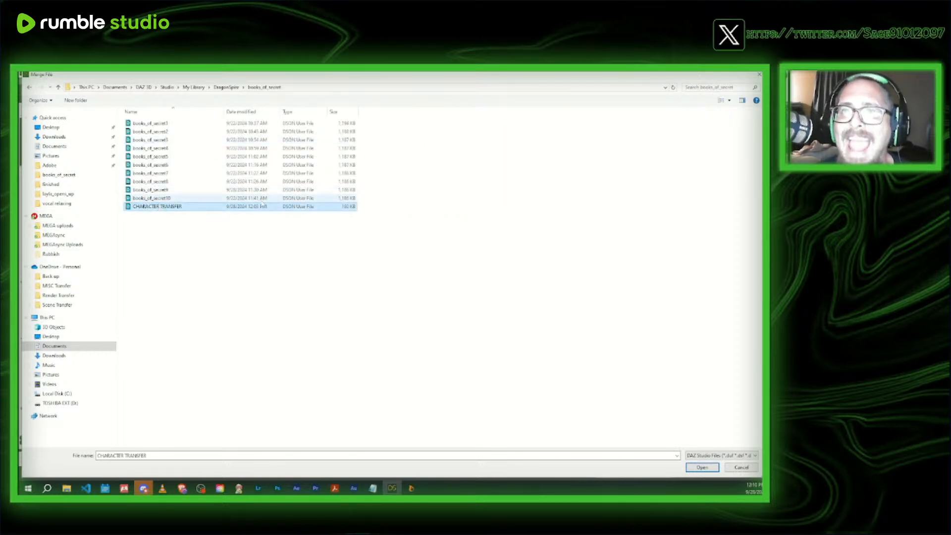
{"action": "left_click", "coordinate": [708, 467]}
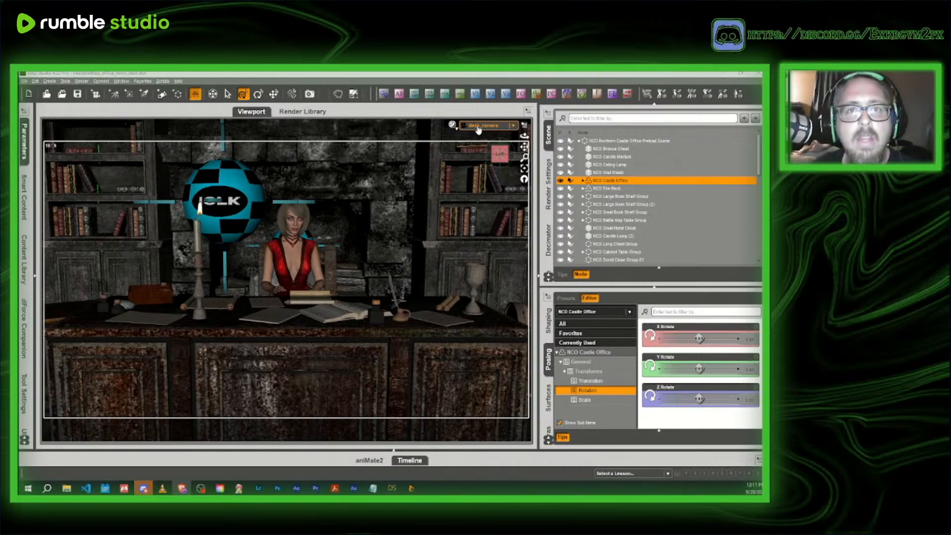
- Filter the scene nodes by "camera" and delete both desk_camera and the other listed camera
{"action": "left_click", "coordinate": [320, 270]}
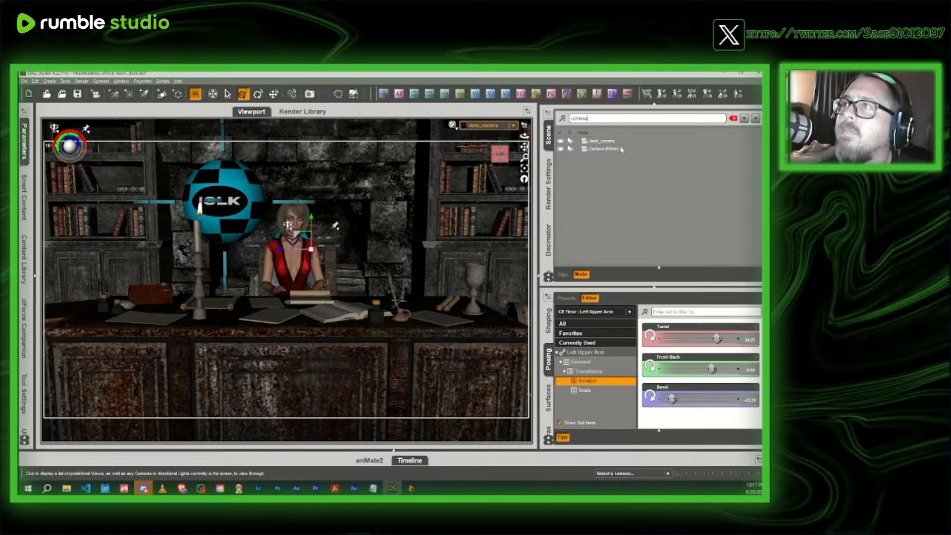
{"action": "left_click", "coordinate": [612, 141]}
{"action": "left_click", "coordinate": [612, 149], "text": "shift"}
{"action": "key", "text": "Delete"}
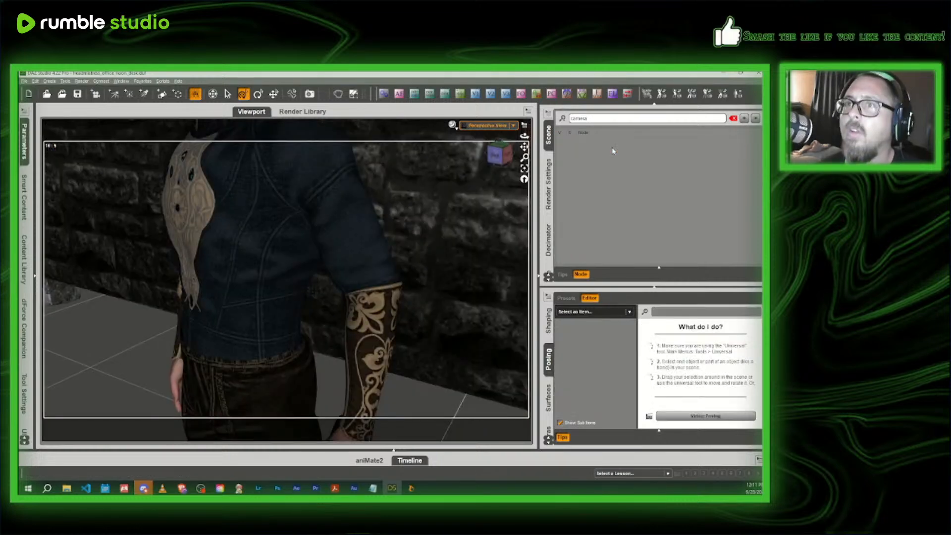
- Clear the node filter, select the Casey figure and move him through the stone wall into the office
{"action": "left_click", "coordinate": [500, 155]}
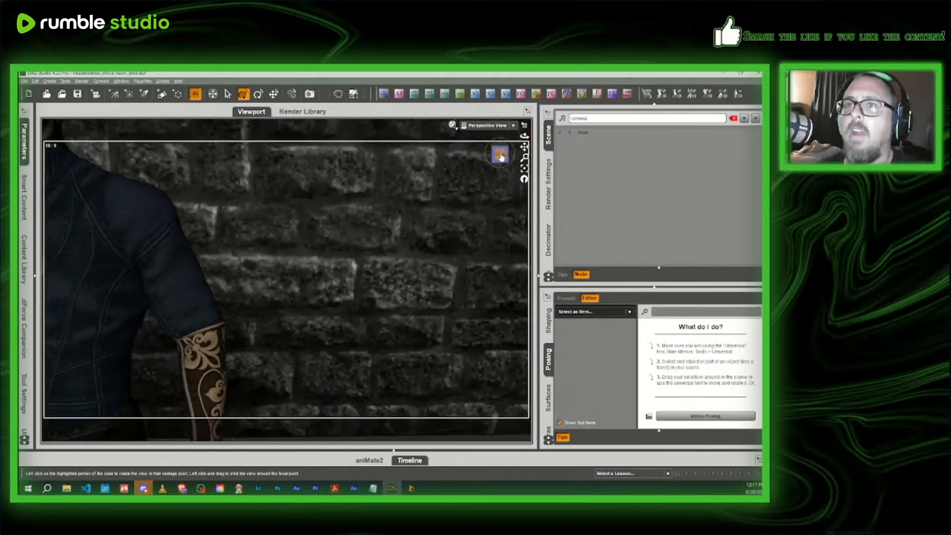
{"action": "left_click", "coordinate": [344, 320]}
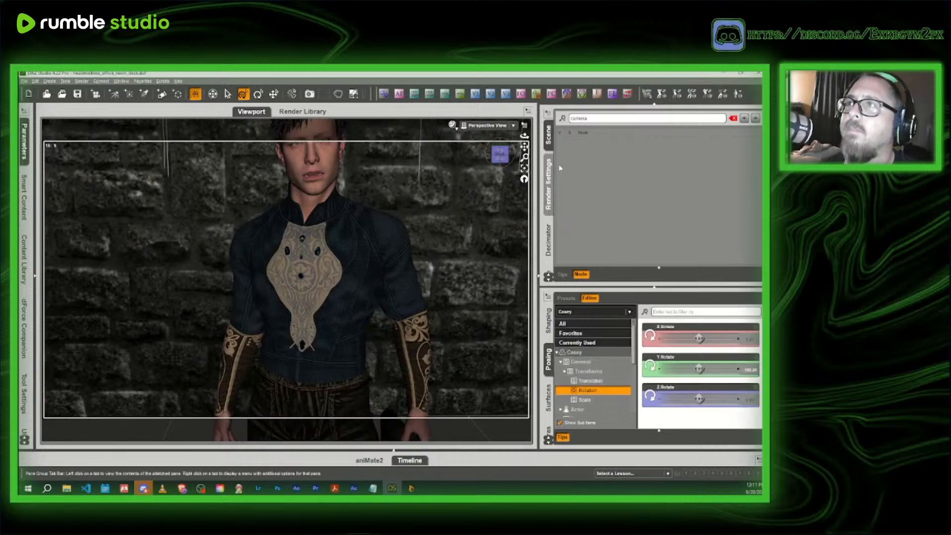
{"action": "left_click", "coordinate": [733, 119]}
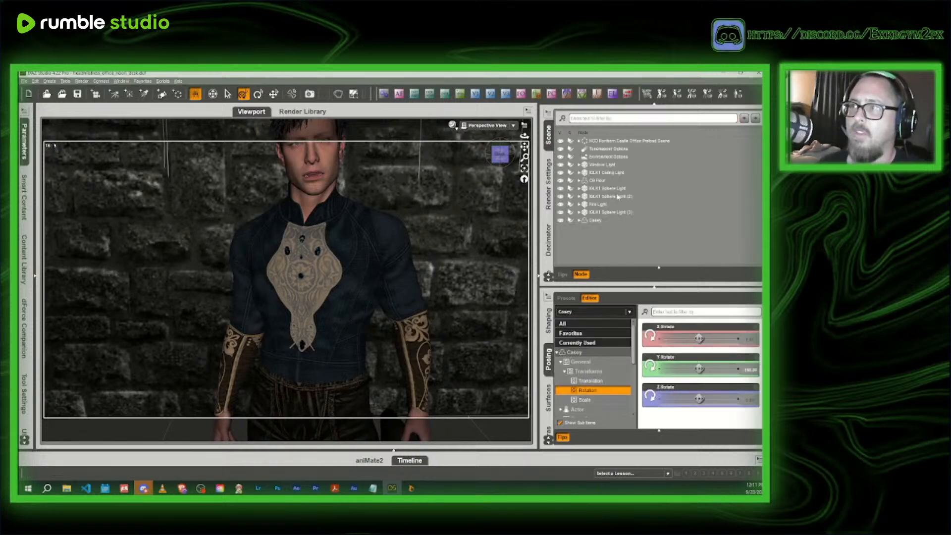
{"action": "double_click", "coordinate": [606, 222]}
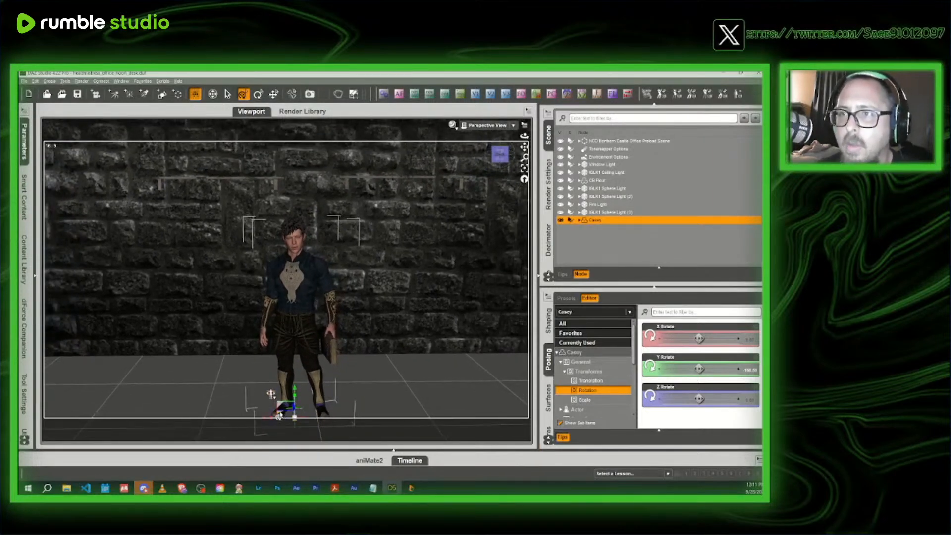
{"action": "left_click_drag", "start_coordinate": [280, 359], "coordinate": [299, 331]}
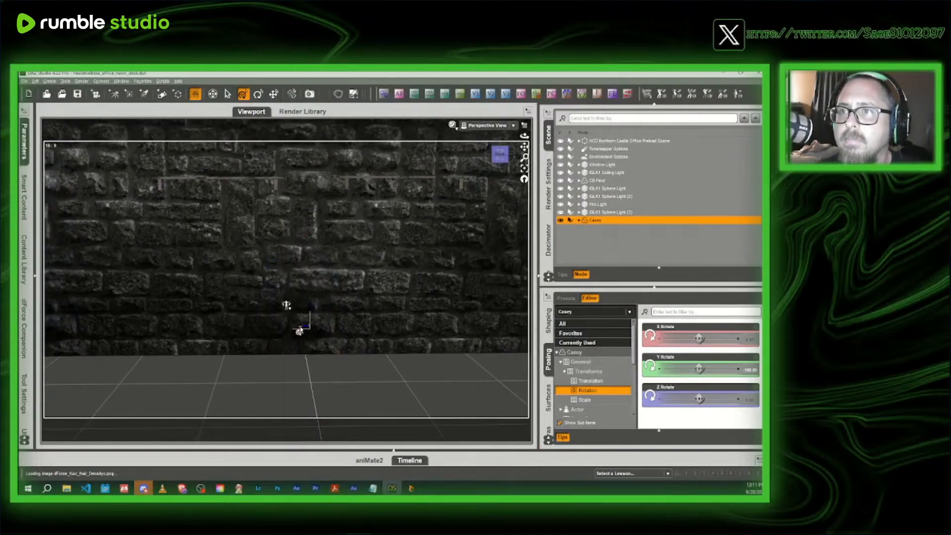
{"action": "scroll", "coordinate": [299, 330], "scroll_direction": "up", "scroll_amount": 10}
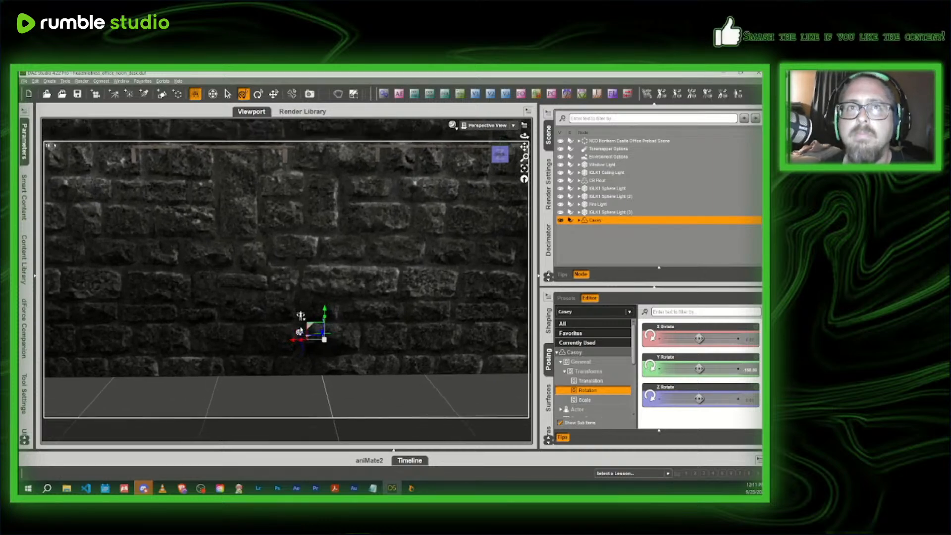
{"action": "scroll", "coordinate": [301, 332], "scroll_direction": "up", "scroll_amount": 3}
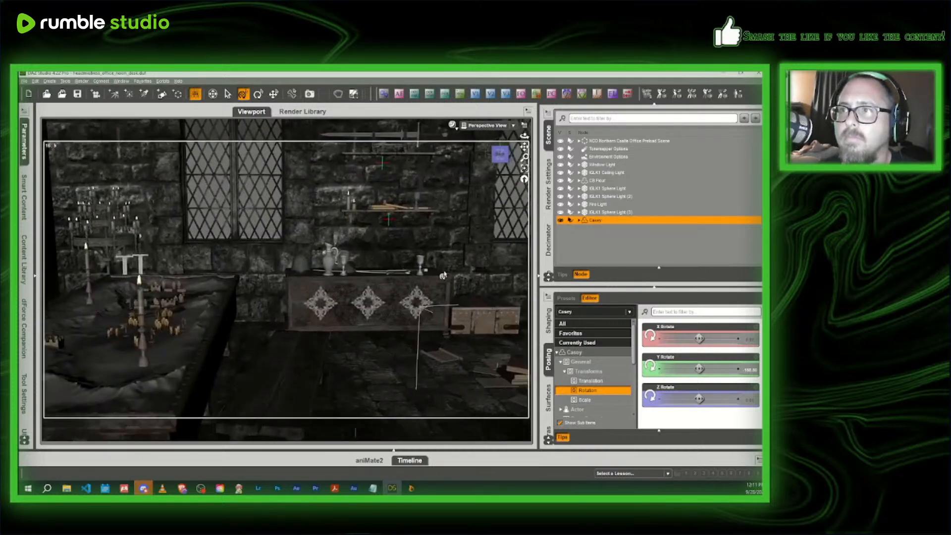
- Rotate Casey to face the headmistress, then move him across the room towards her desk
{"action": "scroll", "coordinate": [445, 275], "scroll_direction": "up", "scroll_amount": 1}
{"action": "mouse_move", "coordinate": [499, 155]}
{"action": "left_mouse_down"}
{"action": "mouse_move", "coordinate": [510, 157]}
{"action": "mouse_move", "coordinate": [500, 157]}
{"action": "left_mouse_up"}
{"action": "scroll", "coordinate": [500, 157], "scroll_direction": "down", "scroll_amount": 10}
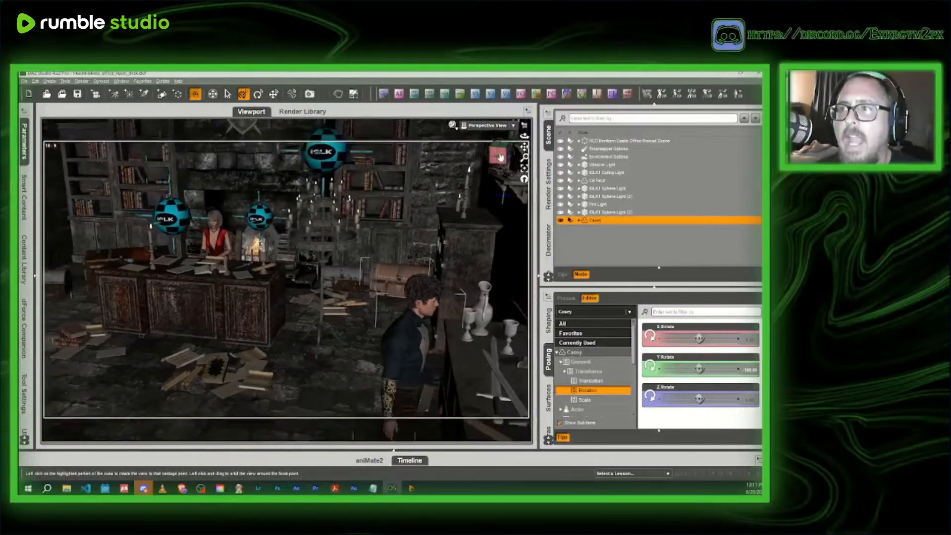
{"action": "scroll", "coordinate": [500, 156], "scroll_direction": "up", "scroll_amount": 5}
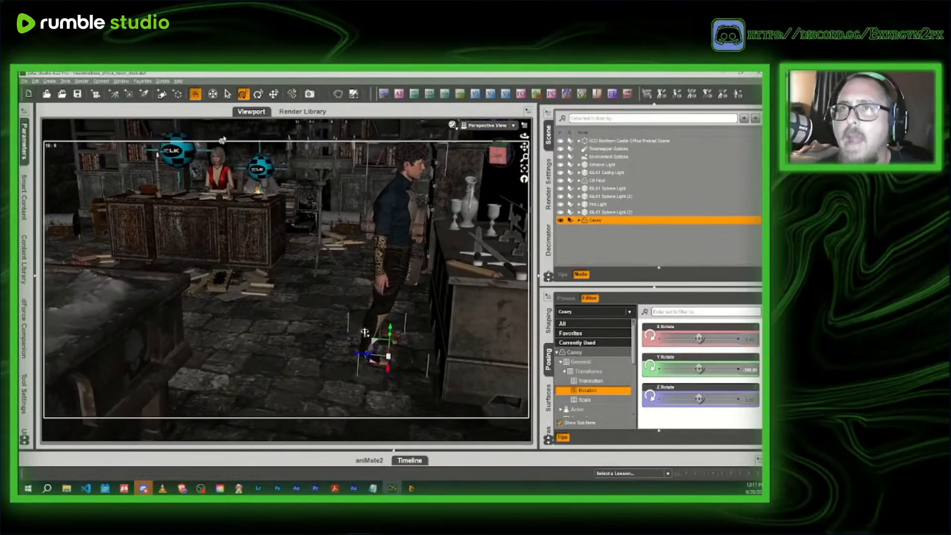
{"action": "left_click", "coordinate": [258, 94]}
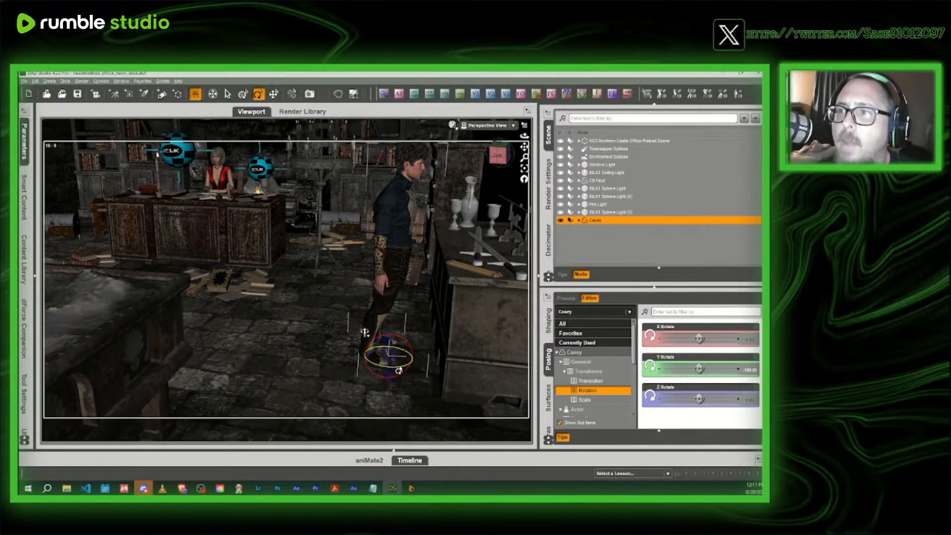
{"action": "left_click_drag", "start_coordinate": [416, 365], "coordinate": [412, 353]}
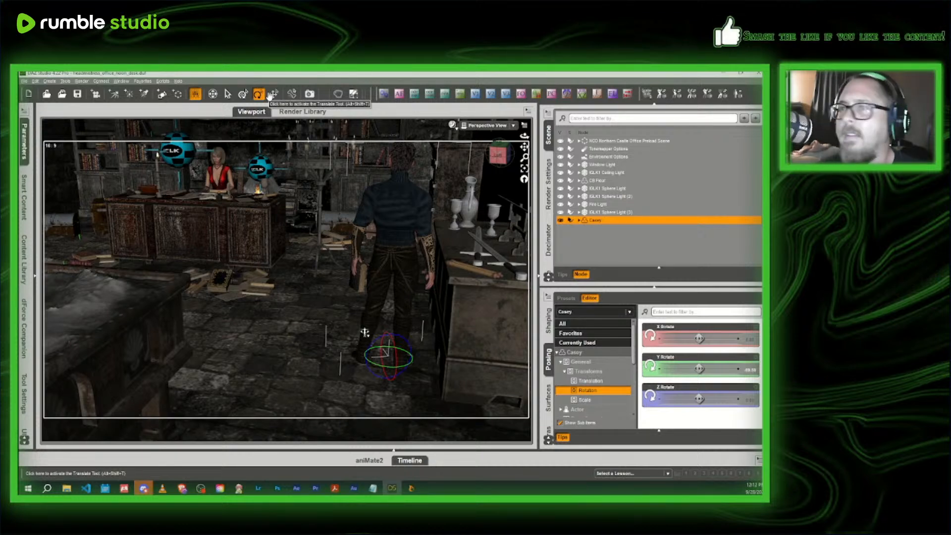
{"action": "left_click", "coordinate": [277, 94]}
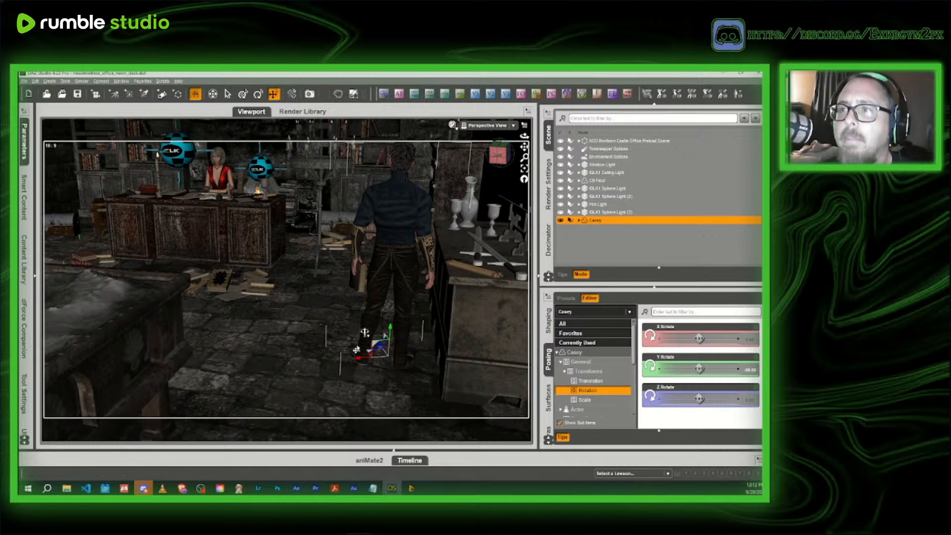
{"action": "left_click_drag", "start_coordinate": [366, 355], "coordinate": [177, 305]}
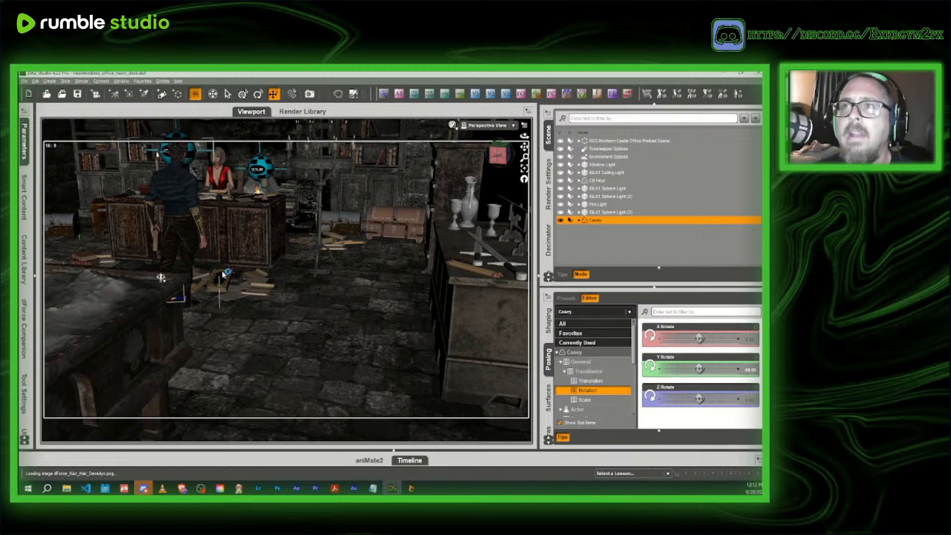
- Adjust Casey's position so he stands closer to the front of the headmistress's desk
{"action": "left_click_drag", "start_coordinate": [498, 156], "coordinate": [473, 185]}
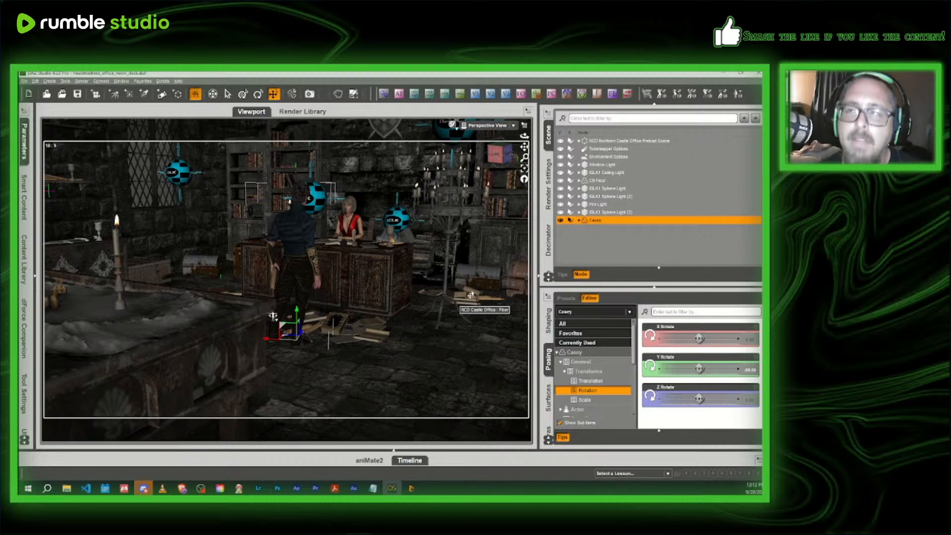
{"action": "left_click_drag", "start_coordinate": [524, 147], "coordinate": [727, 394]}
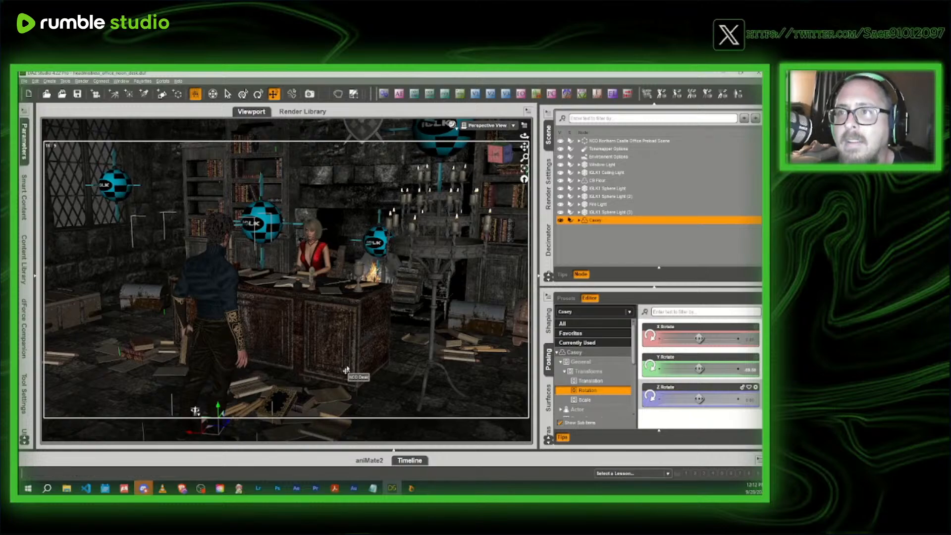
{"action": "scroll", "coordinate": [346, 370], "scroll_direction": "up", "scroll_amount": 4}
{"action": "scroll", "coordinate": [346, 370], "scroll_direction": "up", "scroll_amount": 3}
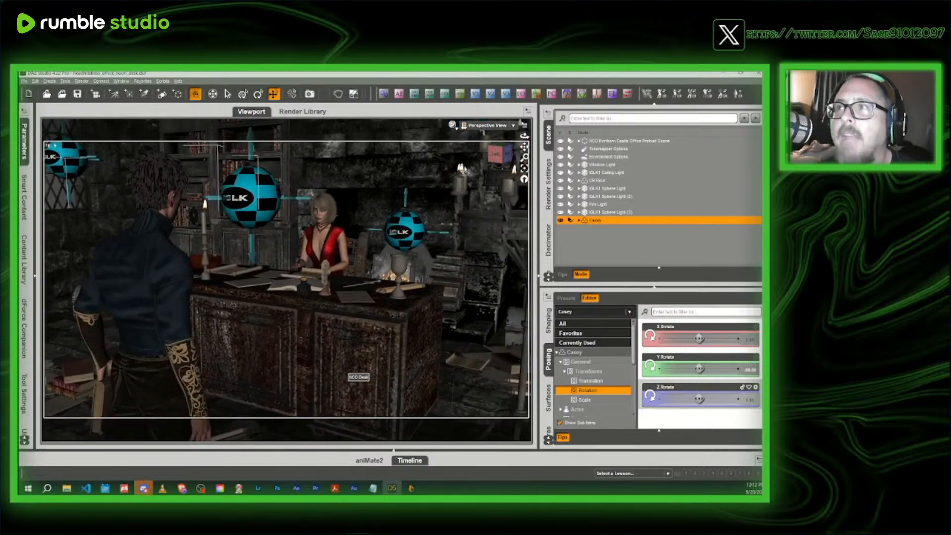
{"action": "mouse_move", "coordinate": [497, 154]}
{"action": "left_mouse_down"}
{"action": "mouse_move", "coordinate": [516, 180]}
{"action": "mouse_move", "coordinate": [513, 149]}
{"action": "mouse_move", "coordinate": [494, 144]}
{"action": "mouse_move", "coordinate": [510, 160]}
{"action": "left_mouse_up"}
{"action": "scroll", "coordinate": [505, 160], "scroll_direction": "up", "scroll_amount": 2}
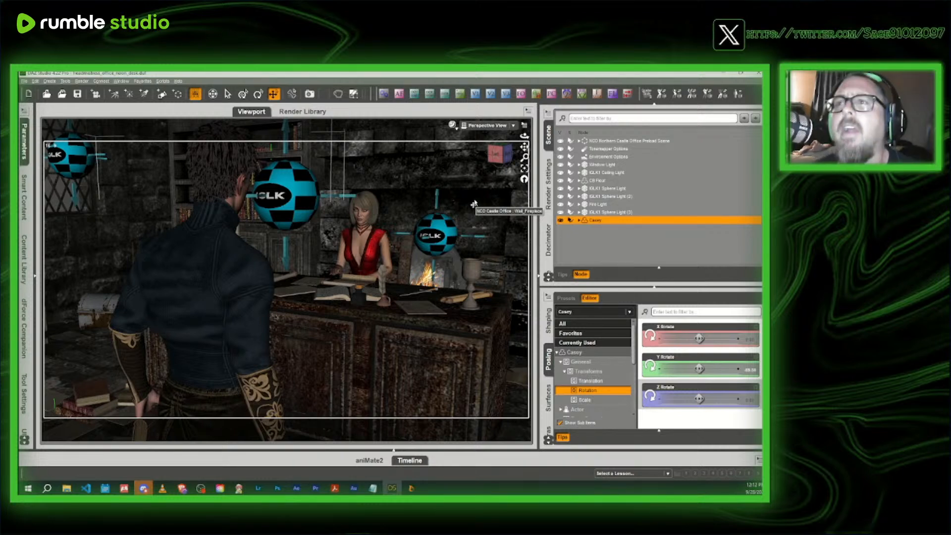
{"action": "left_click", "coordinate": [506, 154]}
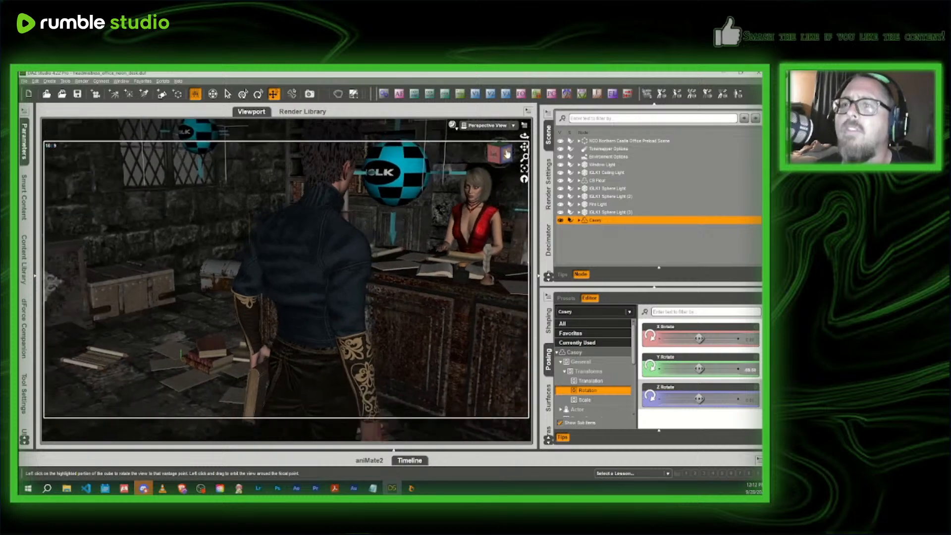
{"action": "left_click_drag", "start_coordinate": [524, 146], "coordinate": [524, 94]}
{"action": "scroll", "coordinate": [294, 399], "scroll_direction": "down", "scroll_amount": 2}
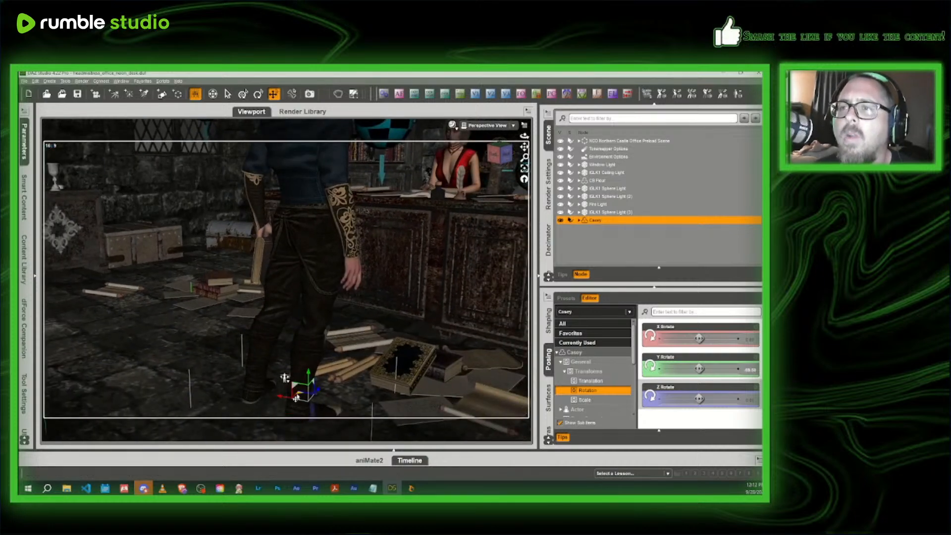
{"action": "left_click_drag", "start_coordinate": [285, 378], "coordinate": [344, 323]}
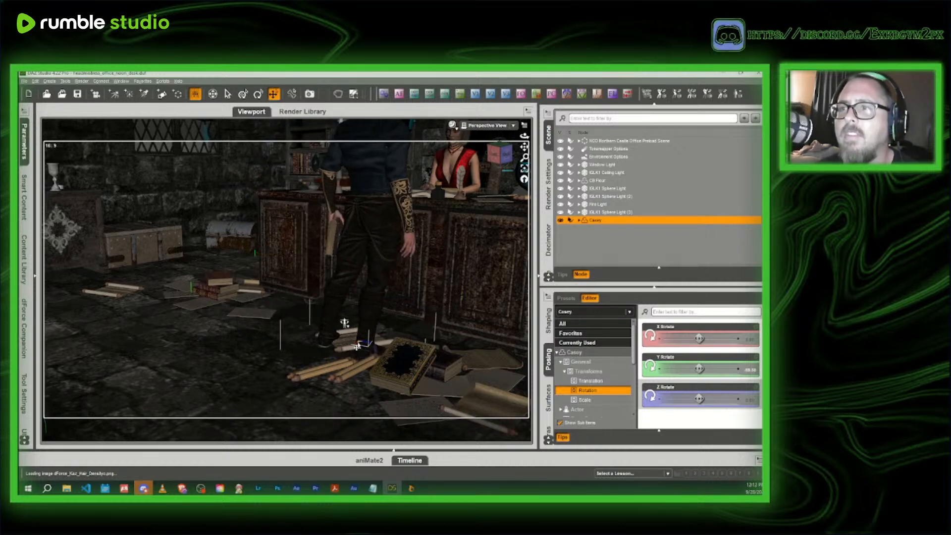
{"action": "middle_click_drag", "start_coordinate": [358, 345], "coordinate": [341, 344]}
- Frame the seated headmistress past Casey's hand holding the book, and create a new camera with the offered focal length
{"action": "scroll", "coordinate": [357, 342], "scroll_direction": "up", "scroll_amount": 4}
{"action": "middle_click_drag", "start_coordinate": [483, 322], "coordinate": [389, 431]}
{"action": "left_click_drag", "start_coordinate": [501, 156], "coordinate": [525, 146]}
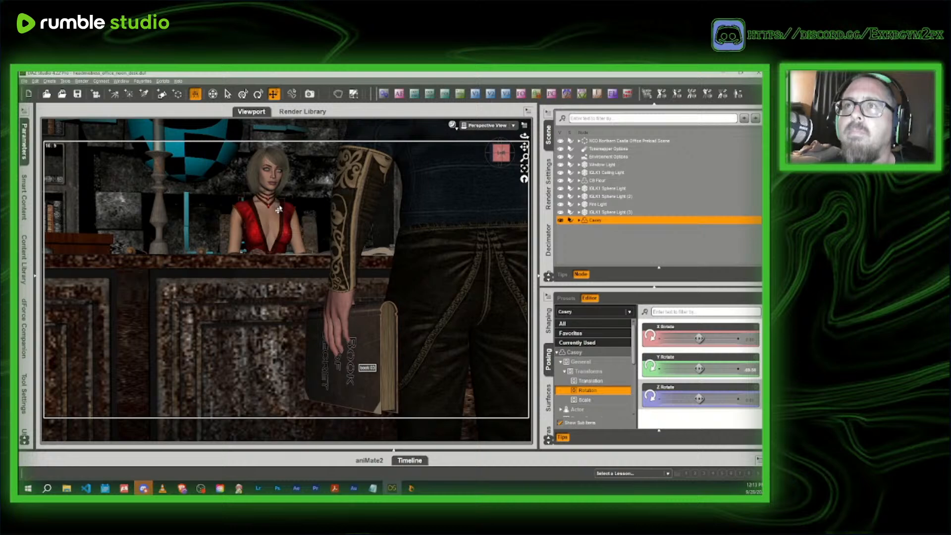
{"action": "left_click_drag", "start_coordinate": [503, 154], "coordinate": [523, 146]}
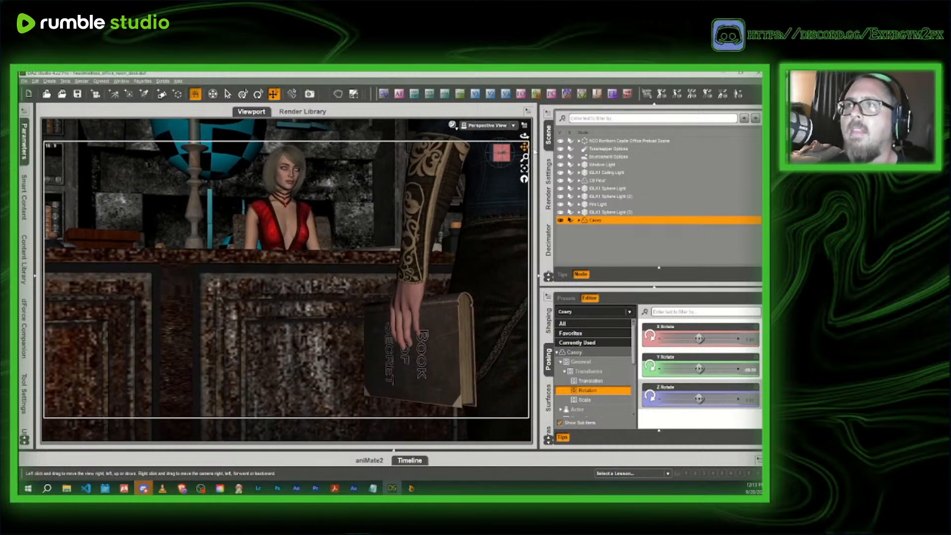
{"action": "left_click", "coordinate": [458, 97]}
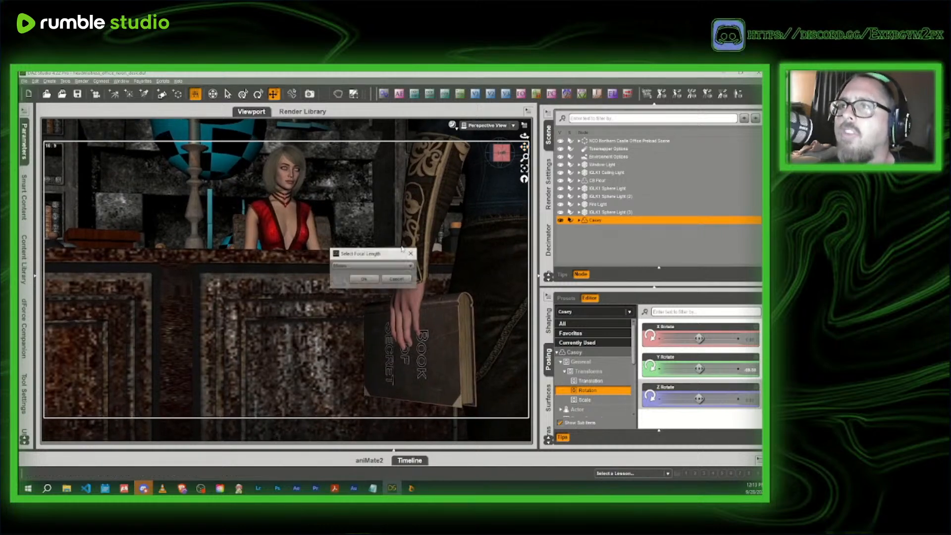
{"action": "left_click", "coordinate": [365, 279]}
- Turn the perspective view to the office window and preview it in the rendered draw style
{"action": "left_click_drag", "start_coordinate": [501, 154], "coordinate": [483, 142]}
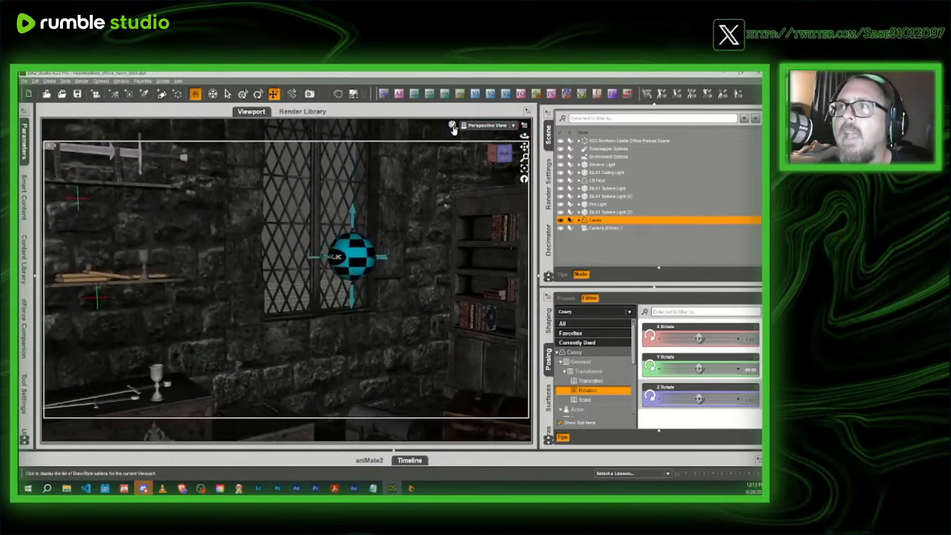
{"action": "left_click", "coordinate": [452, 126]}
{"action": "left_click", "coordinate": [446, 230]}
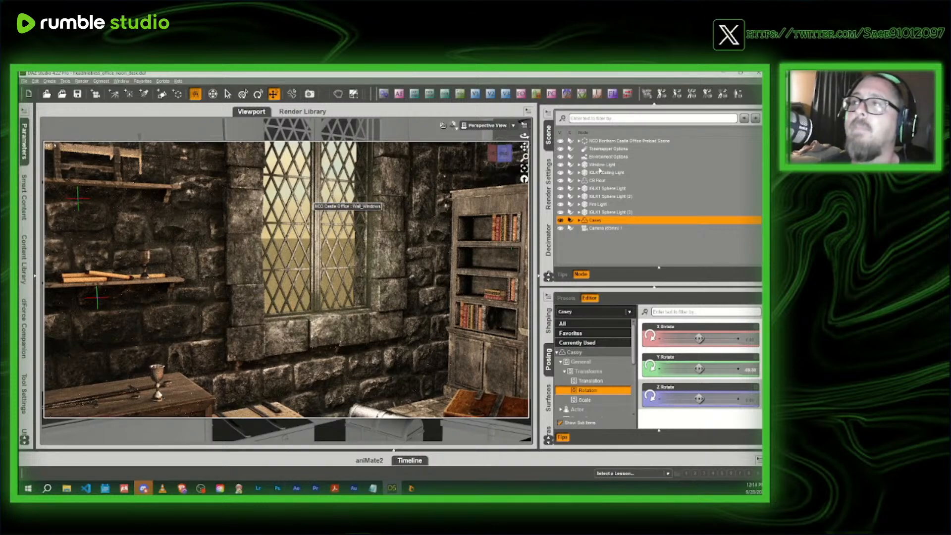
- Turn off Draw Ground in the environment render settings
{"action": "left_click", "coordinate": [547, 190]}
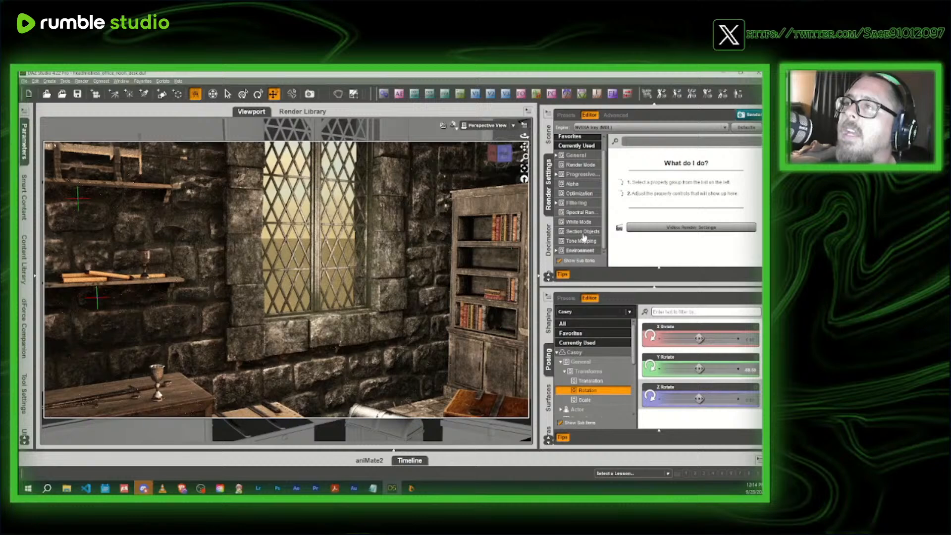
{"action": "left_click", "coordinate": [579, 250]}
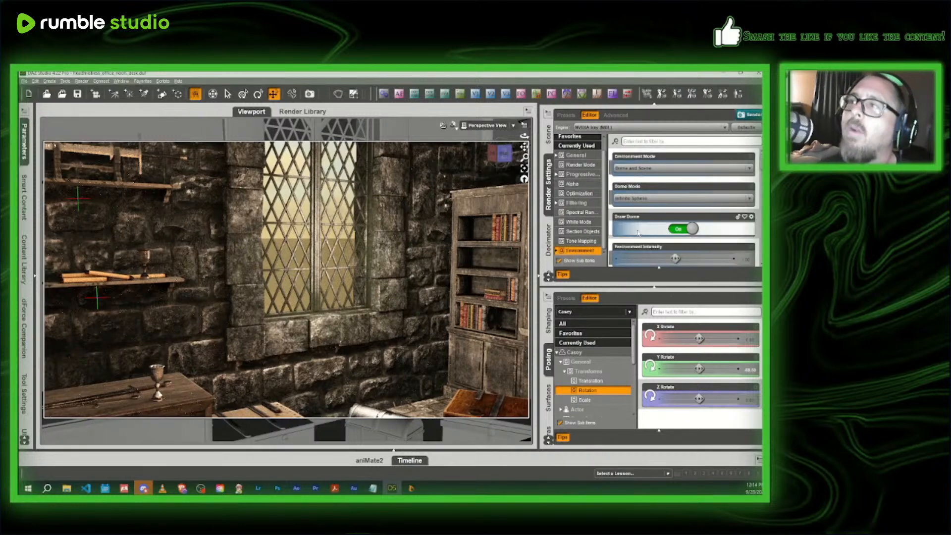
{"action": "scroll", "coordinate": [677, 239], "scroll_direction": "down", "scroll_amount": 10}
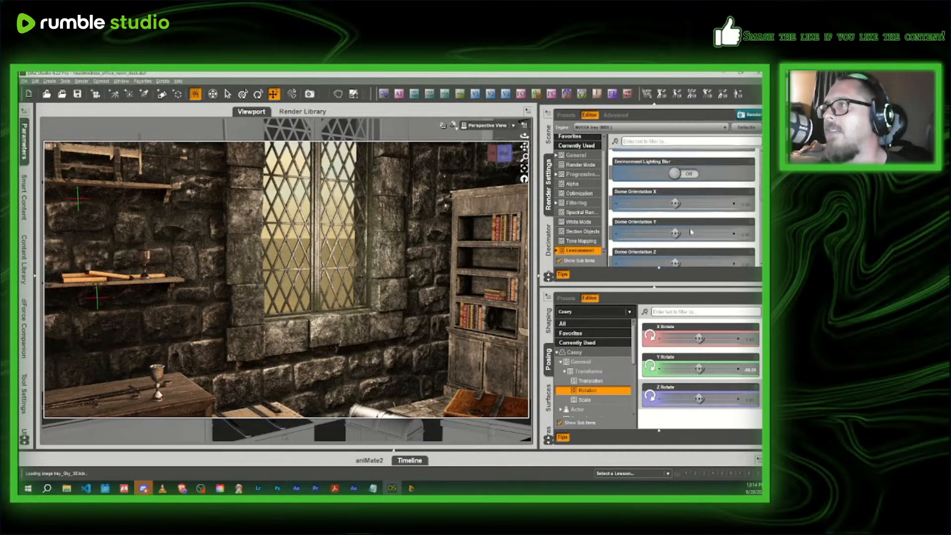
{"action": "scroll", "coordinate": [693, 227], "scroll_direction": "down", "scroll_amount": 6}
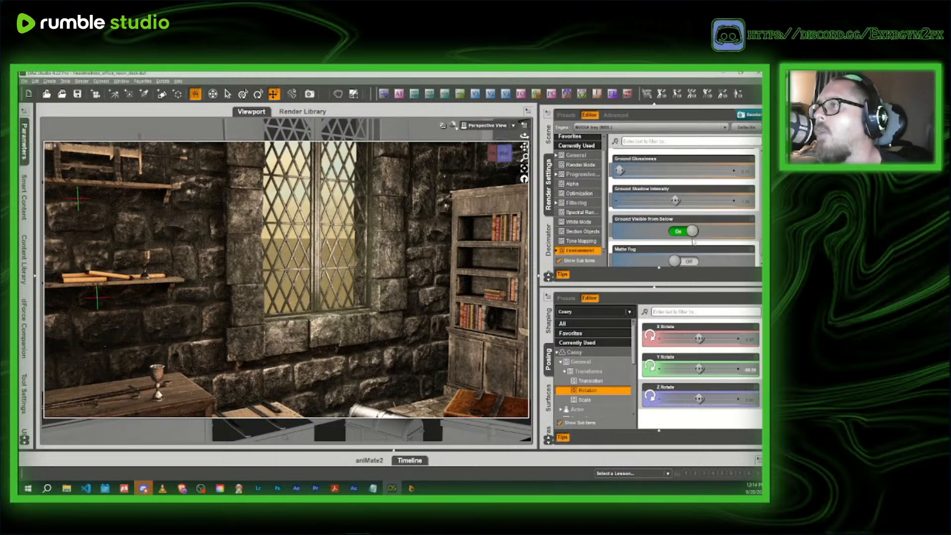
{"action": "scroll", "coordinate": [692, 241], "scroll_direction": "up", "scroll_amount": 4}
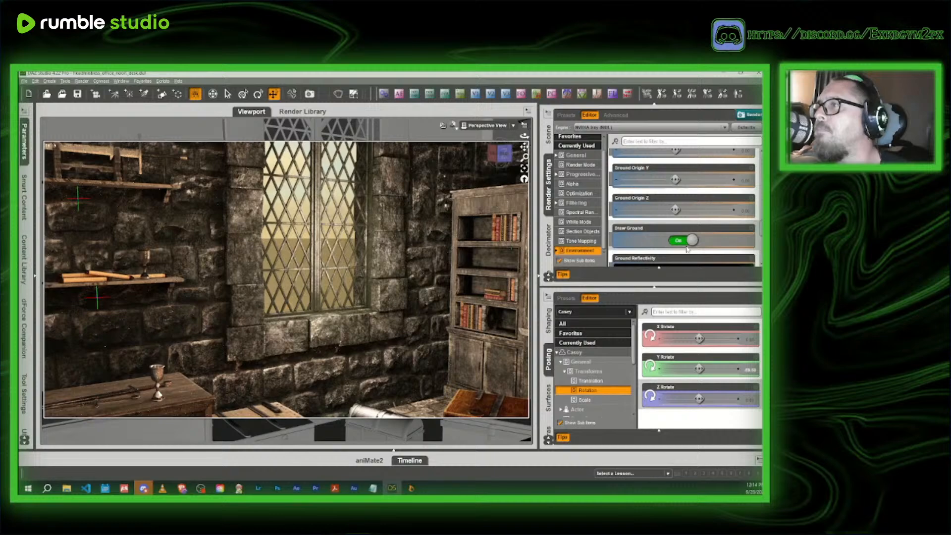
{"action": "left_click", "coordinate": [682, 241]}
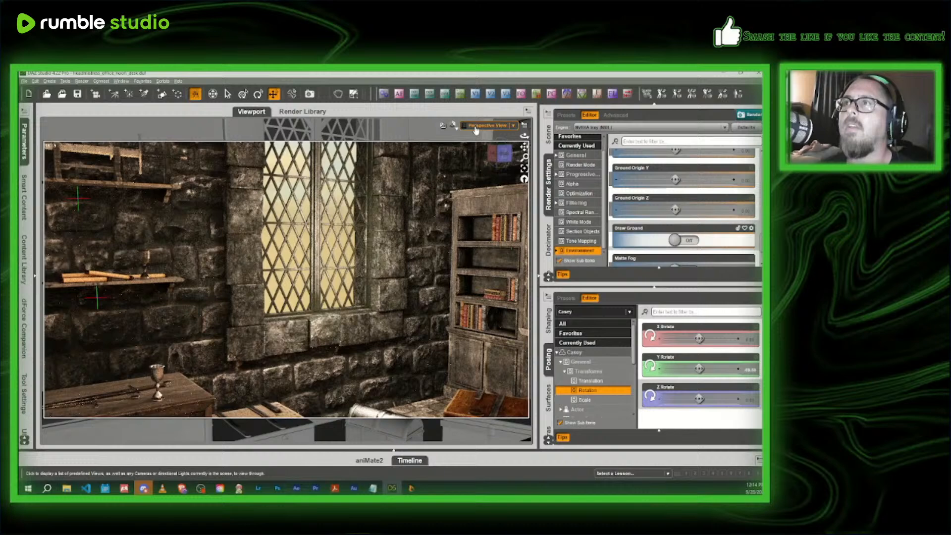
- Check the new camera's shot in the rendered preview, and return the draw style to Texture Shaded
{"action": "left_click", "coordinate": [488, 125]}
{"action": "left_click", "coordinate": [476, 192]}
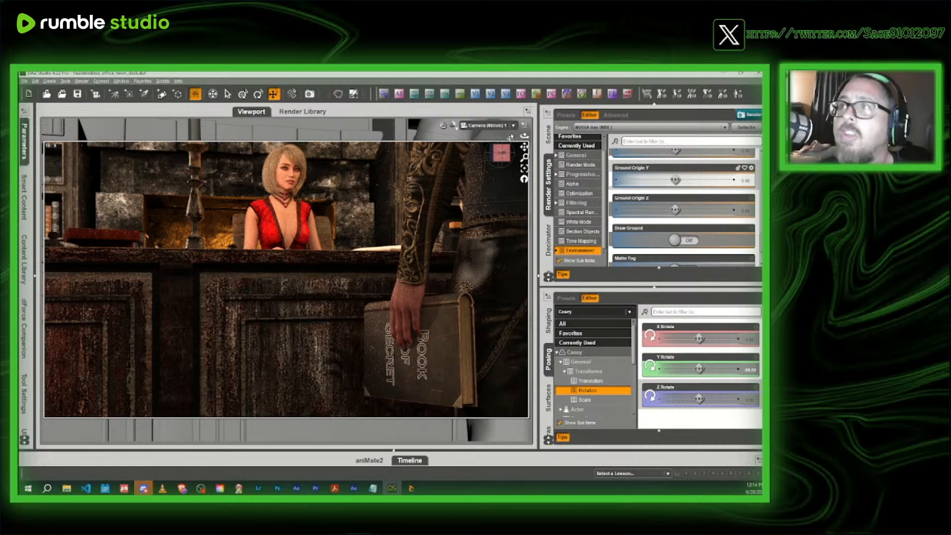
{"action": "left_click", "coordinate": [452, 126]}
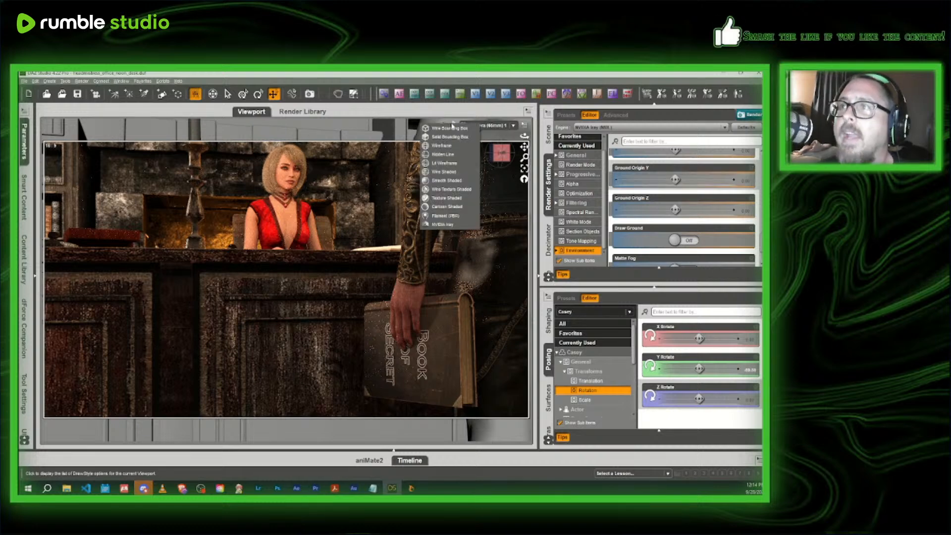
{"action": "left_click", "coordinate": [449, 198]}
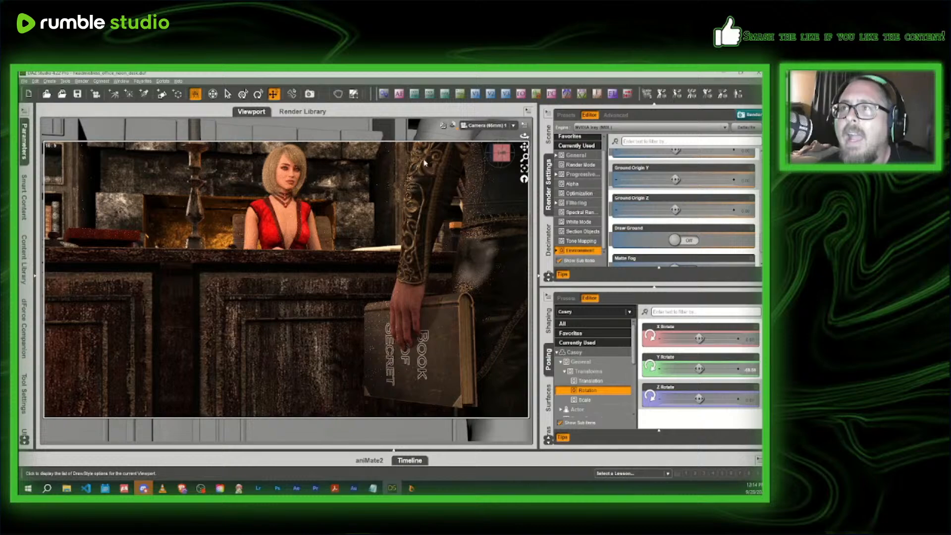
- Move IGLK1 Sphere Light (3) over the desk to the headmistress's side in the perspective view
{"action": "left_click", "coordinate": [474, 126]}
{"action": "left_click", "coordinate": [470, 133]}
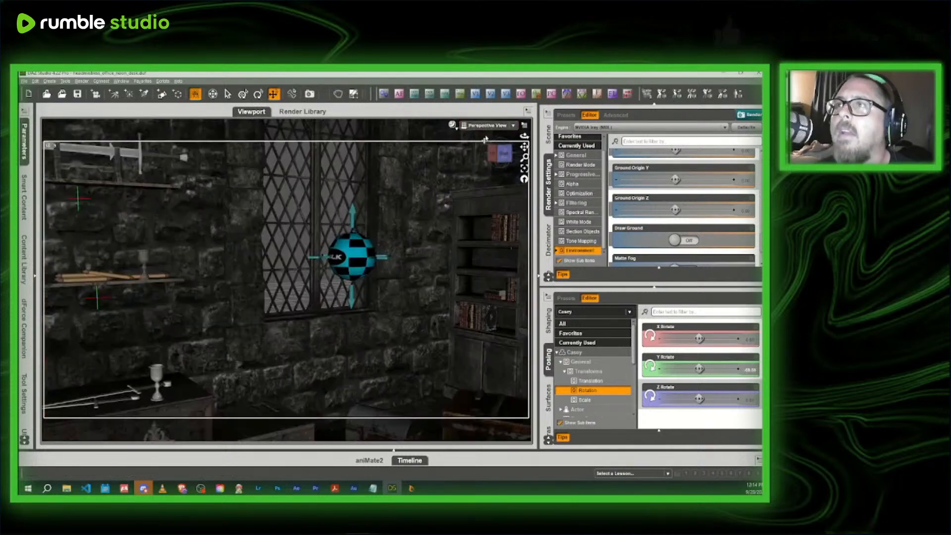
{"action": "left_click", "coordinate": [505, 154]}
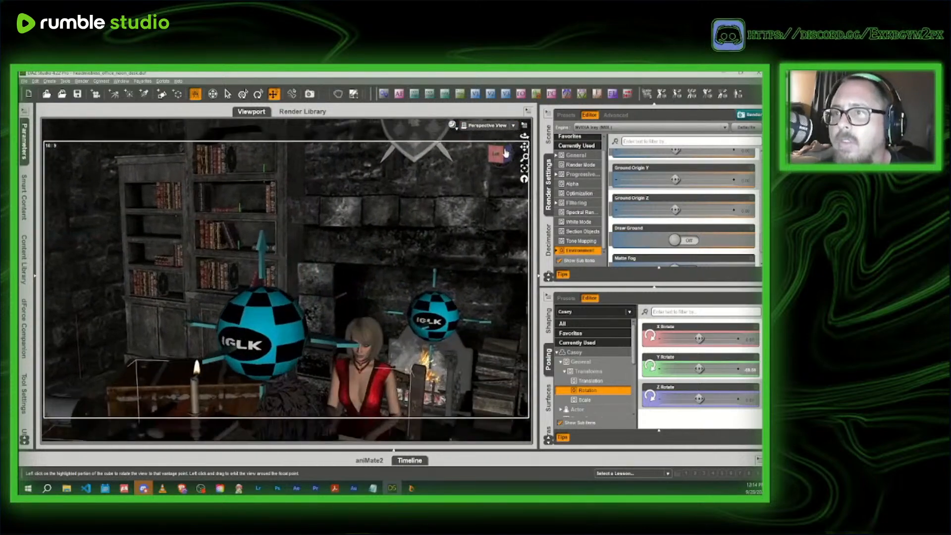
{"action": "left_click_drag", "start_coordinate": [505, 153], "coordinate": [500, 157]}
{"action": "left_click", "coordinate": [292, 342]}
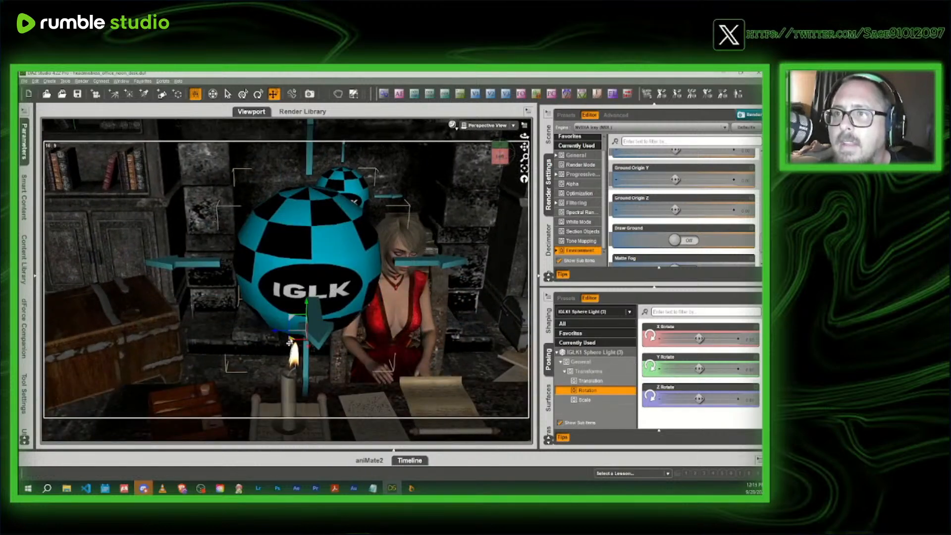
{"action": "left_click_drag", "start_coordinate": [290, 342], "coordinate": [264, 300]}
{"action": "left_click_drag", "start_coordinate": [499, 155], "coordinate": [500, 157]}
{"action": "left_click_drag", "start_coordinate": [250, 282], "coordinate": [212, 283]}
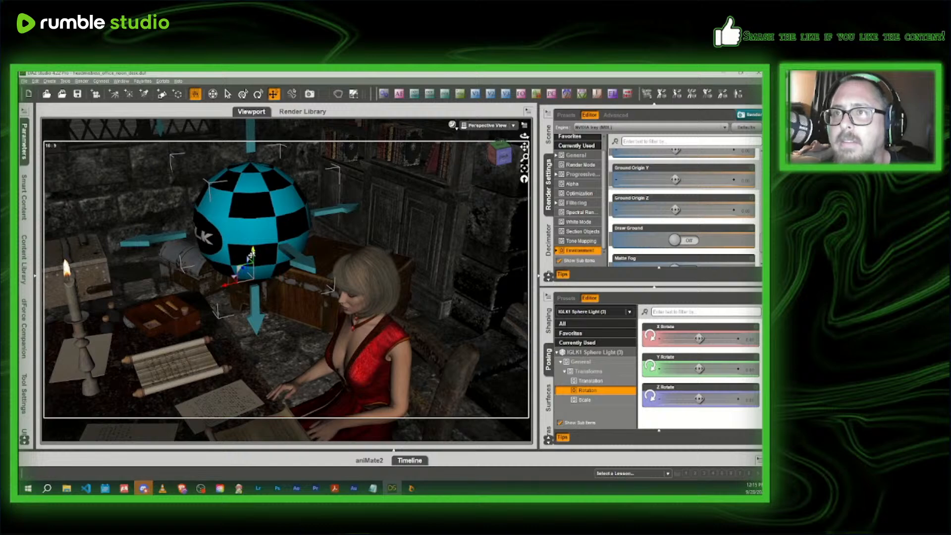
{"action": "middle_click_drag", "start_coordinate": [256, 271], "coordinate": [257, 270]}
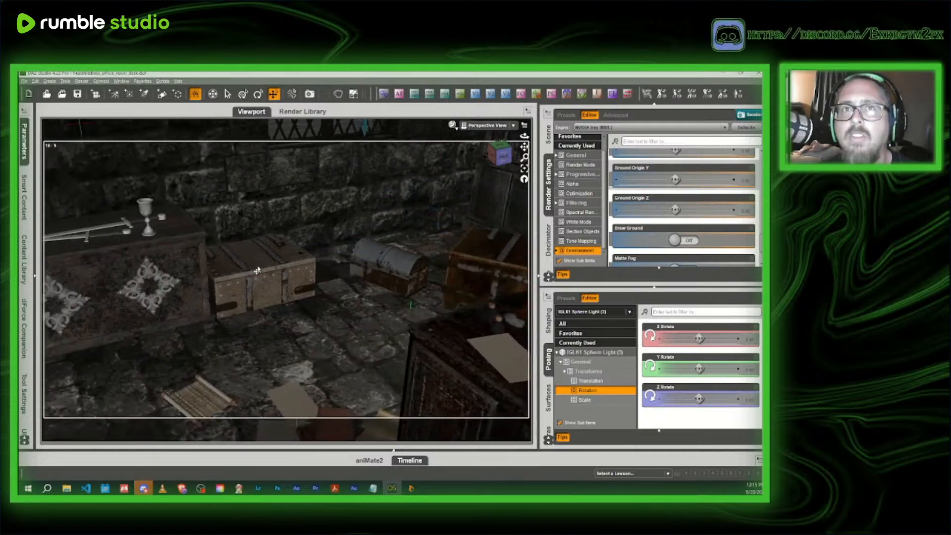
- Move the Window Light away from the window to the open floor in front of the headmistress's desk
{"action": "left_click_drag", "start_coordinate": [497, 154], "coordinate": [501, 156]}
{"action": "left_click", "coordinate": [247, 198]}
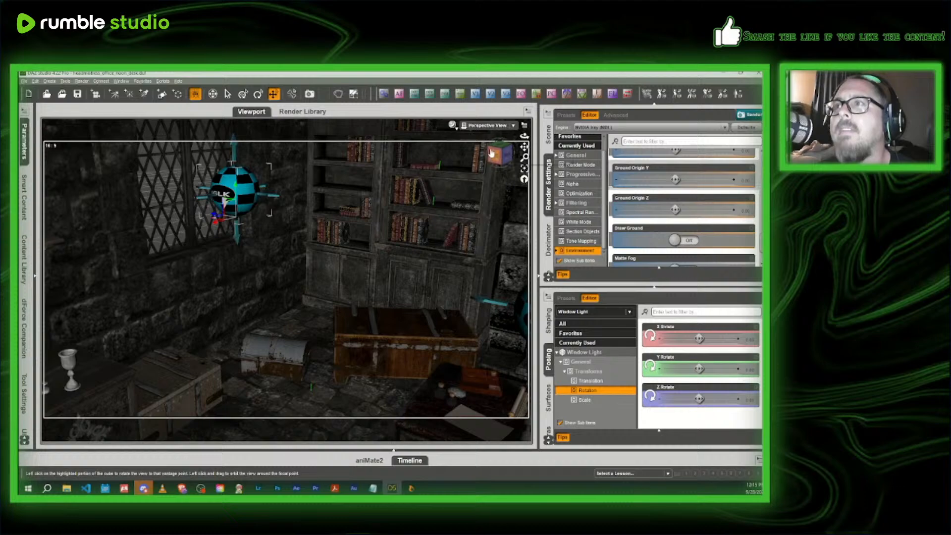
{"action": "left_click_drag", "start_coordinate": [499, 154], "coordinate": [223, 373]}
{"action": "left_click_drag", "start_coordinate": [496, 156], "coordinate": [525, 157]}
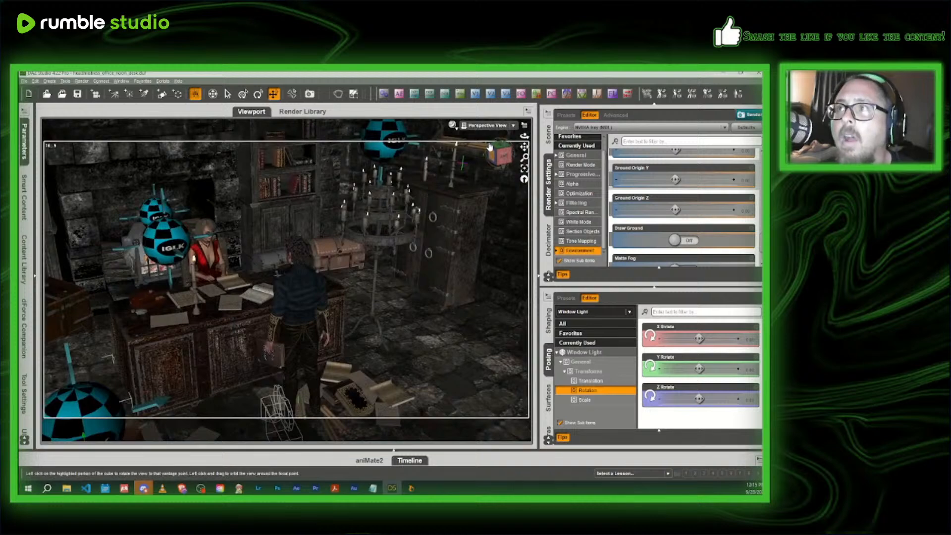
- Preview the new camera's shot in the NVIDIA Iray draw style
{"action": "left_click", "coordinate": [487, 126]}
{"action": "left_click", "coordinate": [474, 174]}
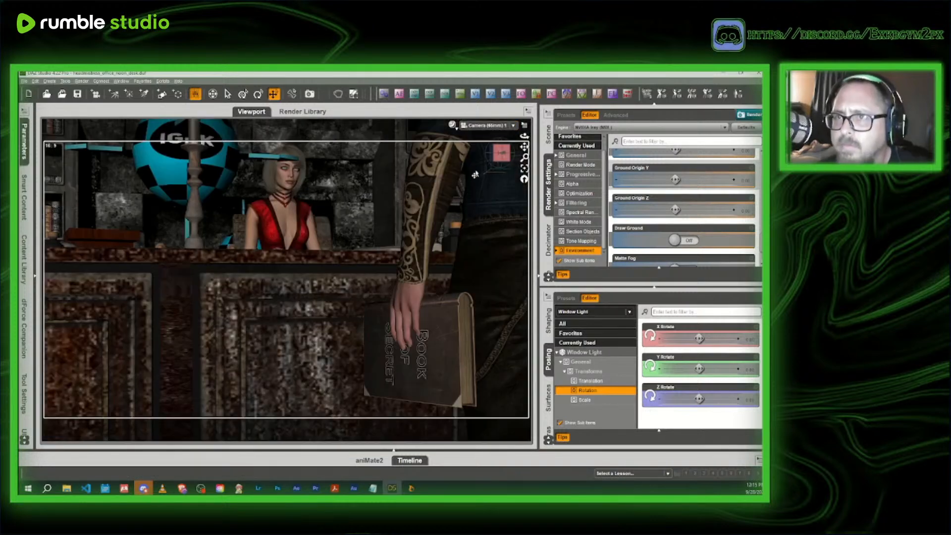
{"action": "left_click", "coordinate": [453, 126]}
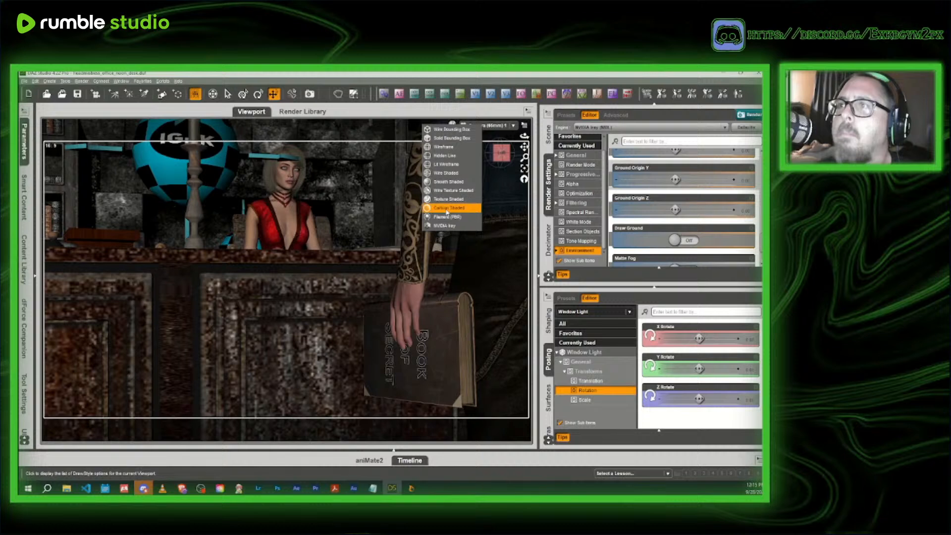
{"action": "left_click", "coordinate": [452, 225]}
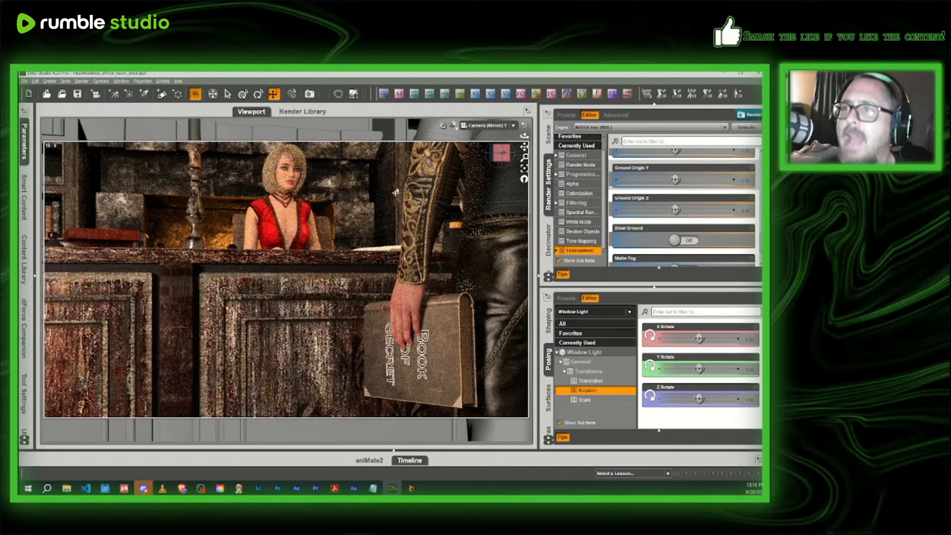
- Return to the Texture Shaded perspective view and move the Window Light farther back from the desk
{"action": "left_click", "coordinate": [452, 125]}
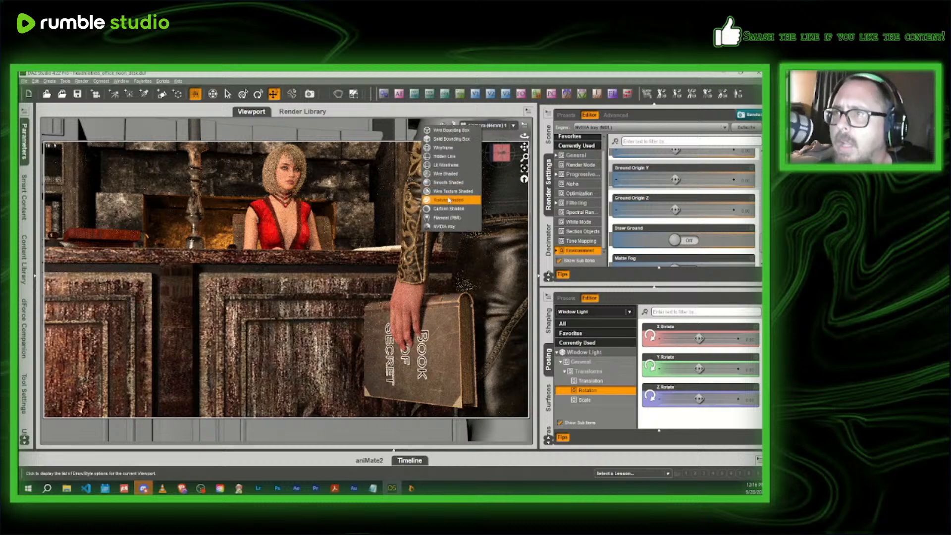
{"action": "left_click", "coordinate": [450, 201]}
{"action": "left_click", "coordinate": [487, 126]}
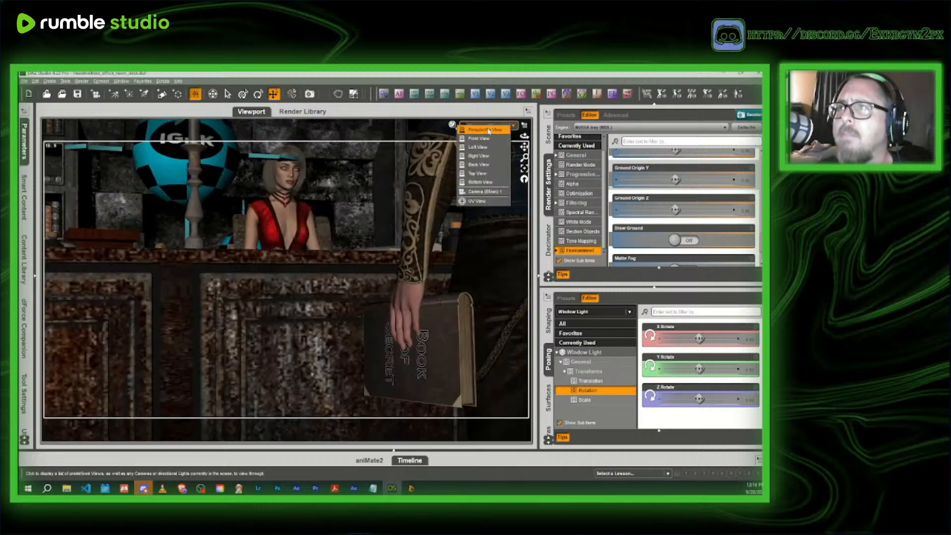
{"action": "left_click", "coordinate": [488, 130]}
{"action": "left_click_drag", "start_coordinate": [495, 159], "coordinate": [528, 148]}
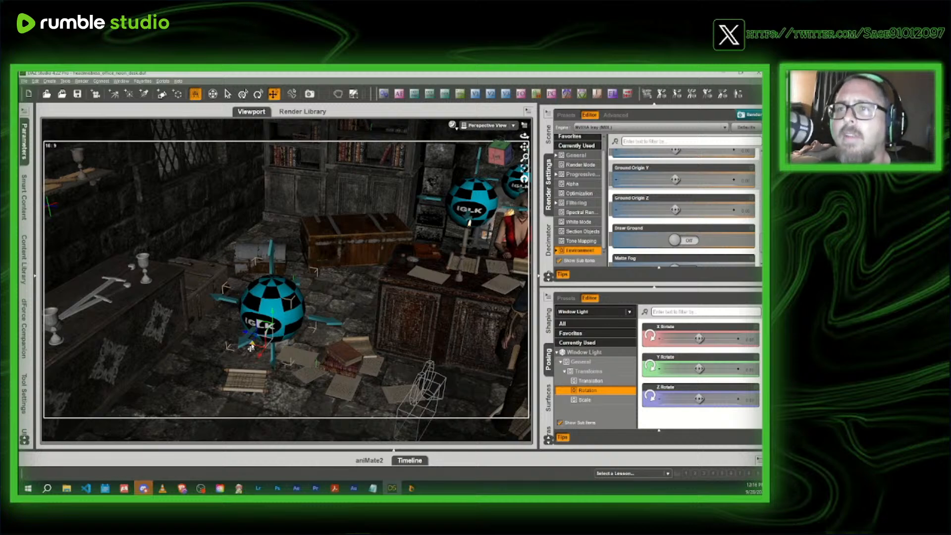
{"action": "left_click_drag", "start_coordinate": [251, 348], "coordinate": [198, 443]}
- Recheck the repositioned Window Light through the new camera with the NVIDIA Iray draw style
{"action": "left_click", "coordinate": [487, 125]}
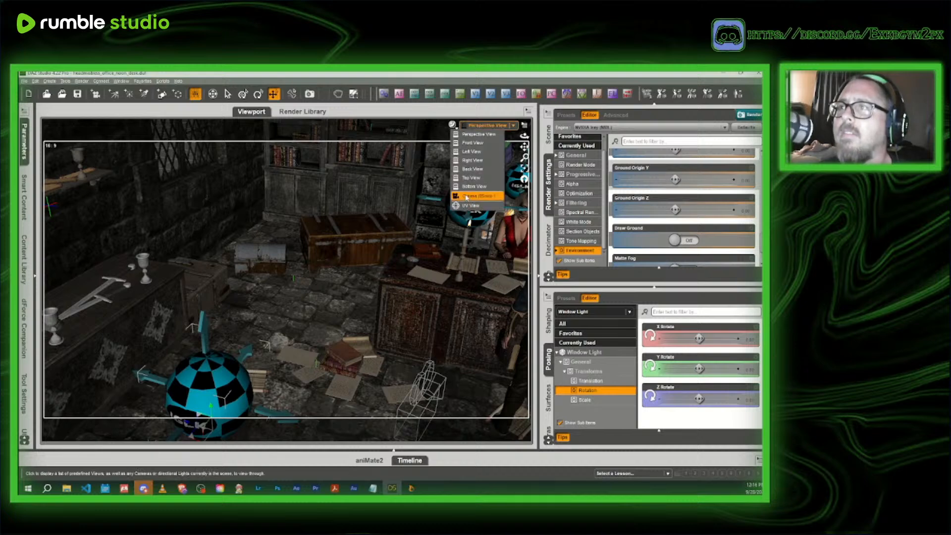
{"action": "left_click", "coordinate": [478, 197]}
{"action": "left_click", "coordinate": [447, 234]}
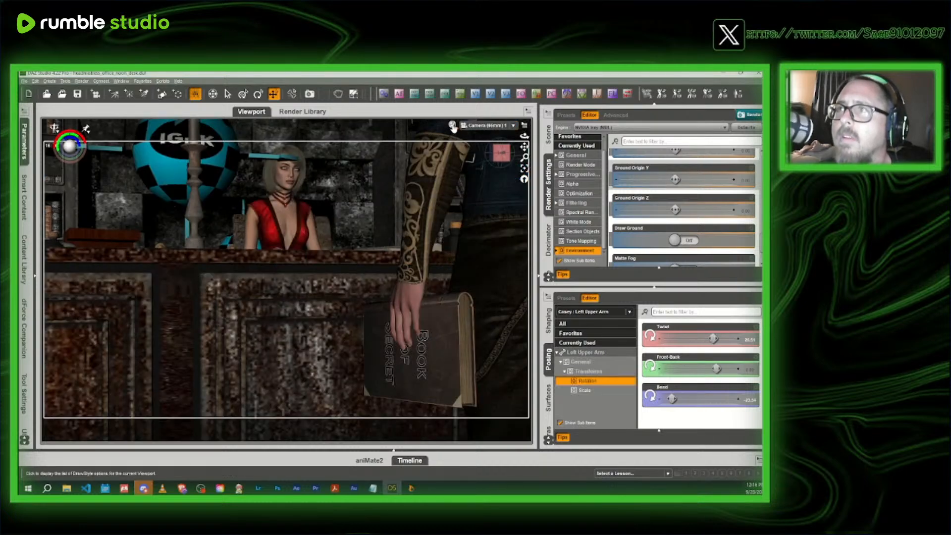
{"action": "left_click", "coordinate": [452, 126]}
{"action": "left_click", "coordinate": [453, 227]}
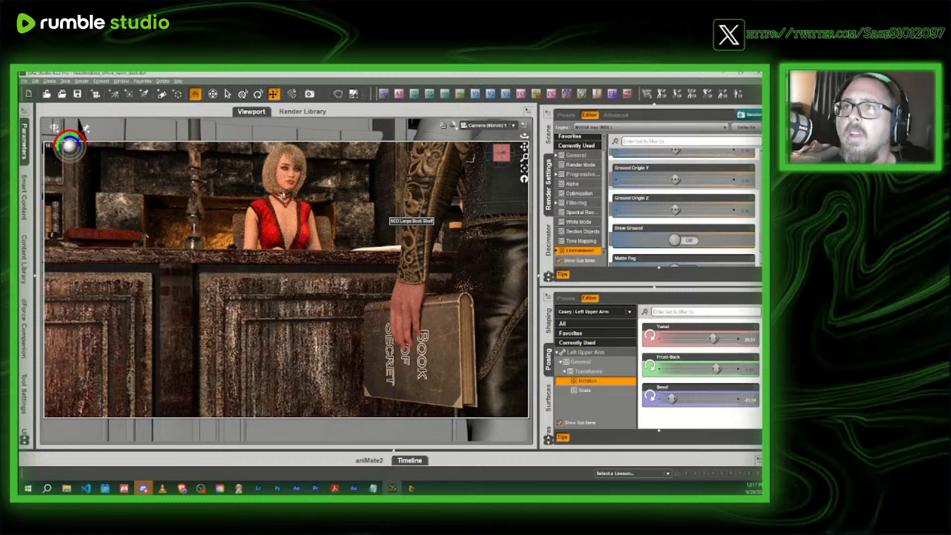
- Return to Texture Shaded and hide IGLK1 Sphere Light (3) beside the headmistress
{"action": "left_click", "coordinate": [453, 125]}
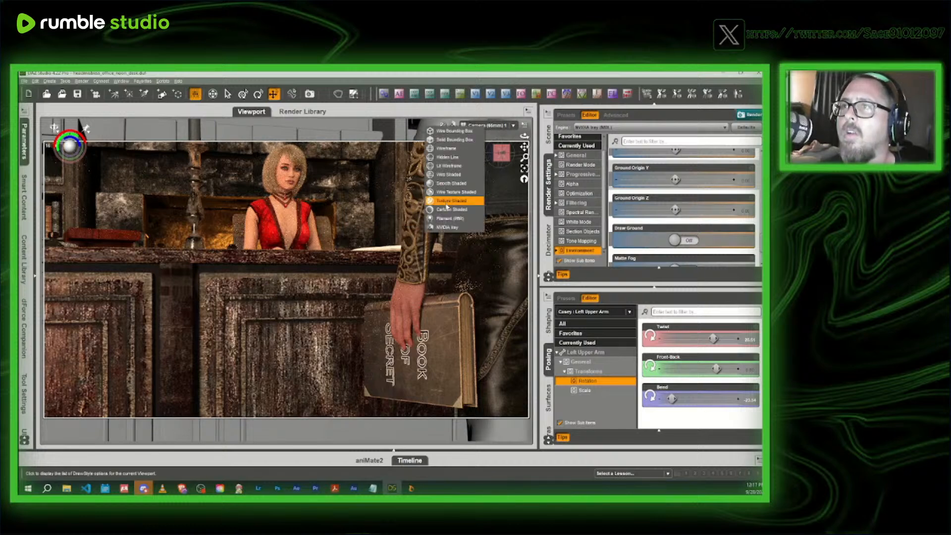
{"action": "left_click", "coordinate": [447, 204]}
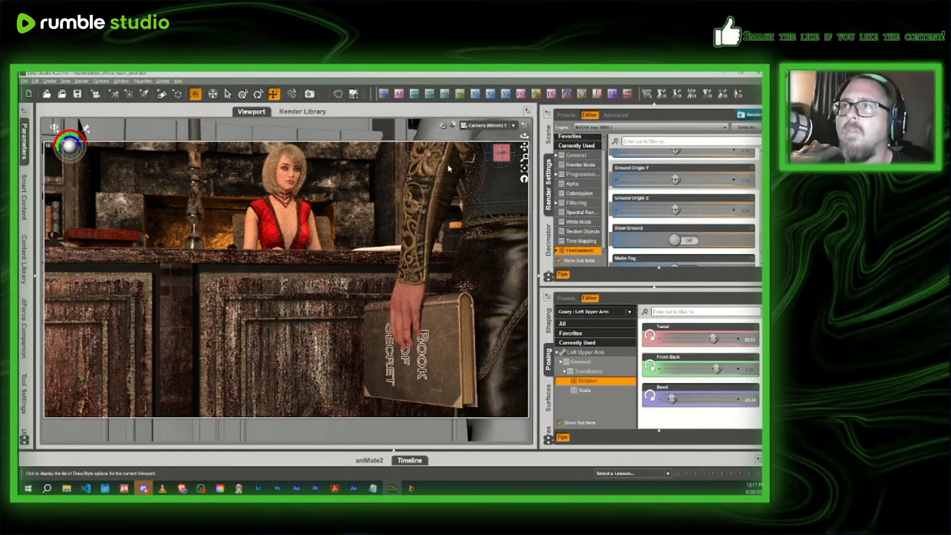
{"action": "left_click", "coordinate": [150, 169]}
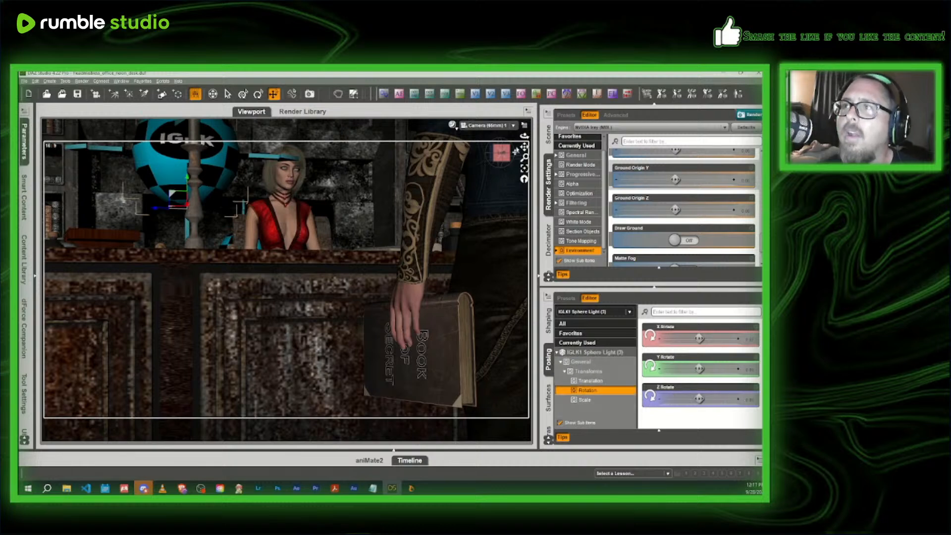
{"action": "left_click", "coordinate": [547, 134]}
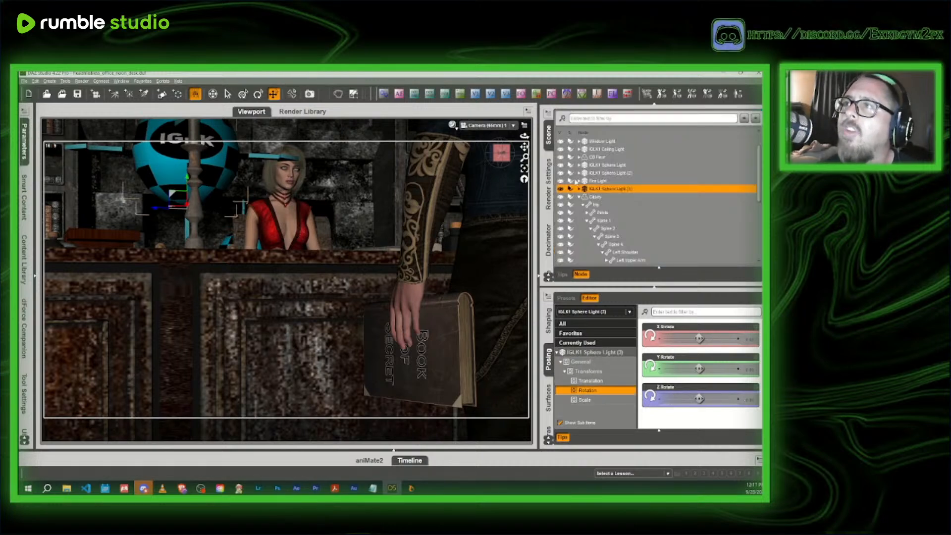
{"action": "left_click", "coordinate": [560, 189]}
- Compare the camera shot without the hidden sphere light in NVIDIA Iray, and return to Texture Shaded
{"action": "left_click", "coordinate": [452, 124]}
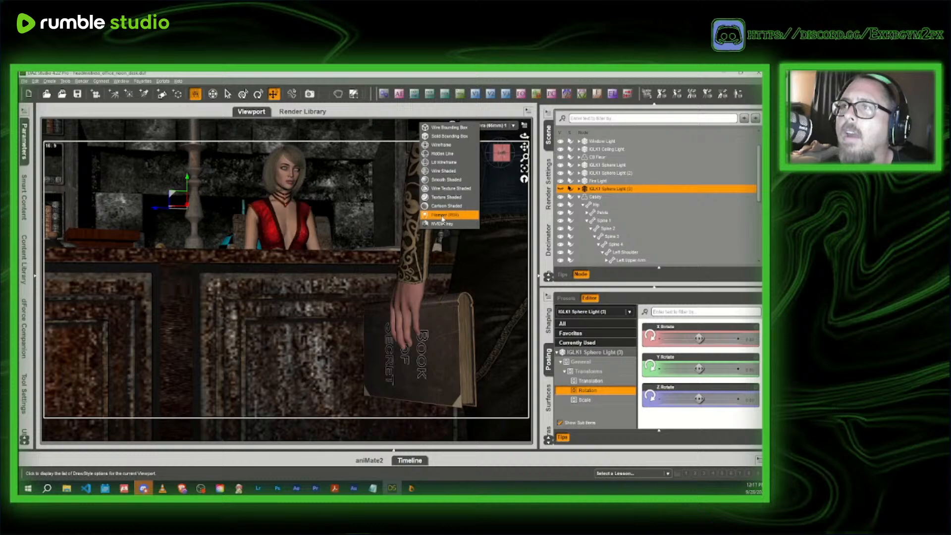
{"action": "left_click", "coordinate": [444, 228]}
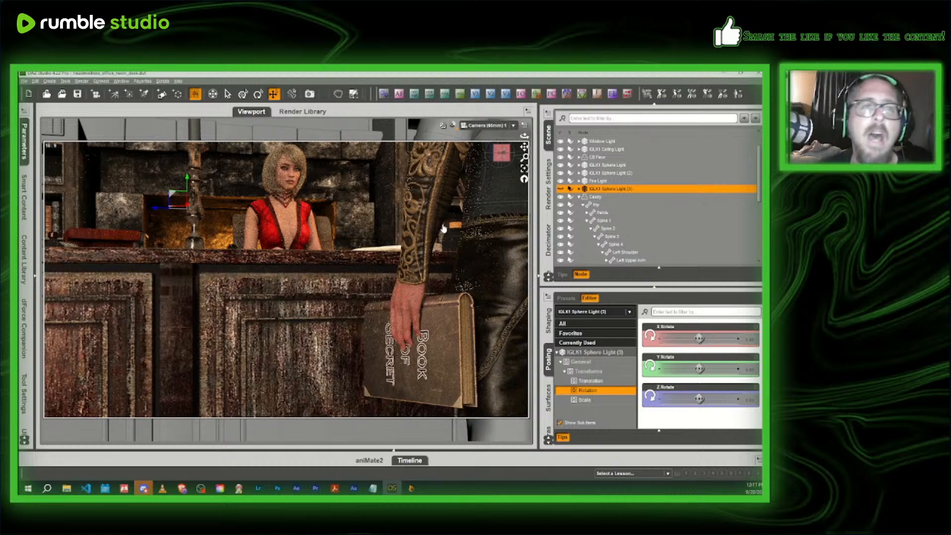
{"action": "left_click", "coordinate": [453, 126]}
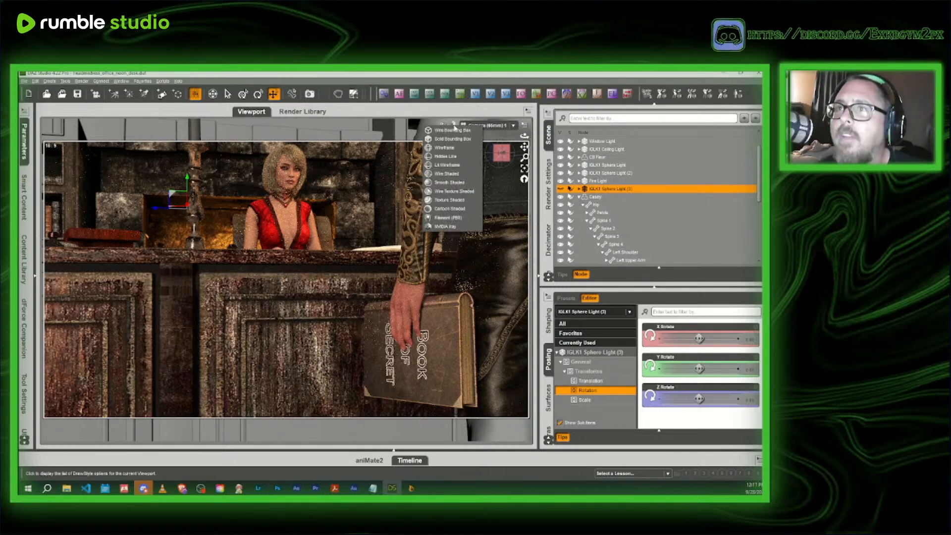
{"action": "left_click", "coordinate": [447, 193]}
- Make IGLK1 Sphere Light (3) visible again and bring it into close view from the perspective view
{"action": "left_click", "coordinate": [486, 127]}
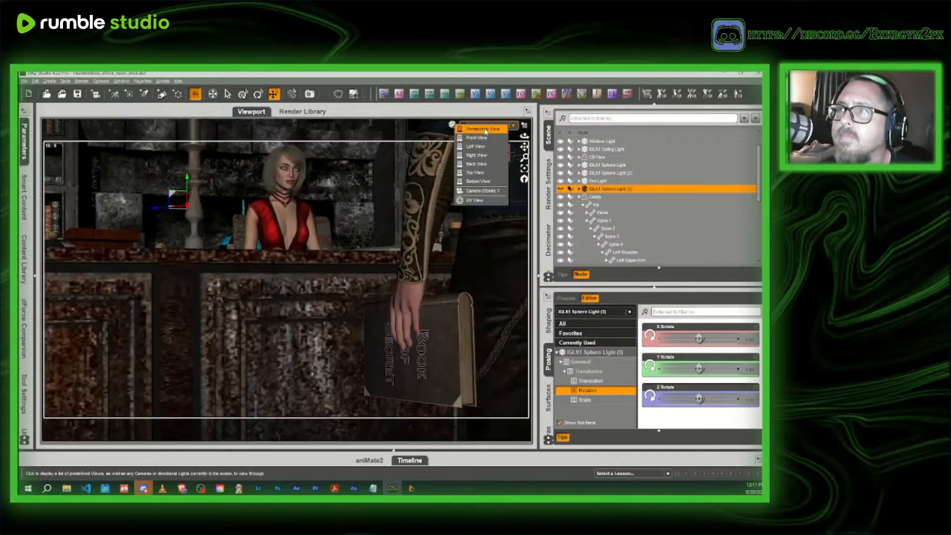
{"action": "left_click", "coordinate": [481, 137]}
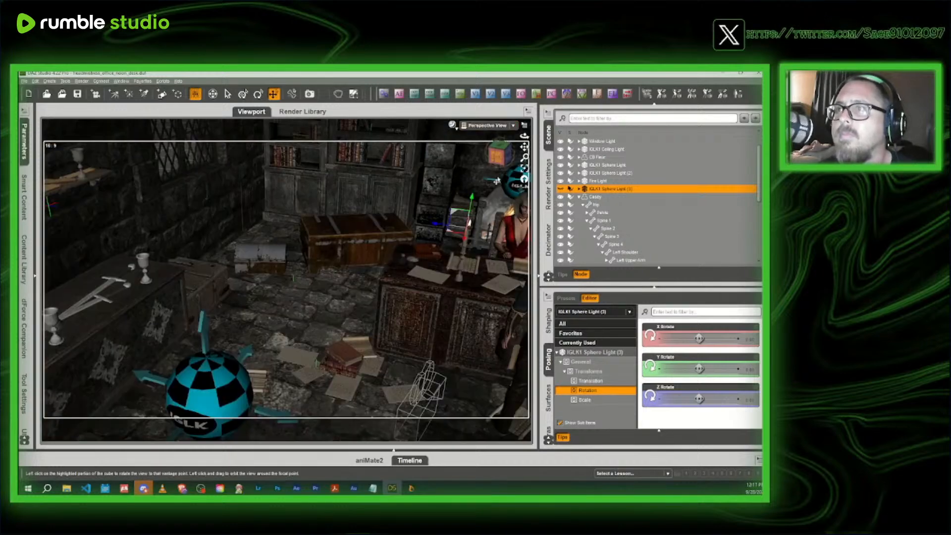
{"action": "left_click", "coordinate": [561, 189]}
{"action": "scroll", "coordinate": [562, 191], "scroll_direction": "down", "scroll_amount": 3}
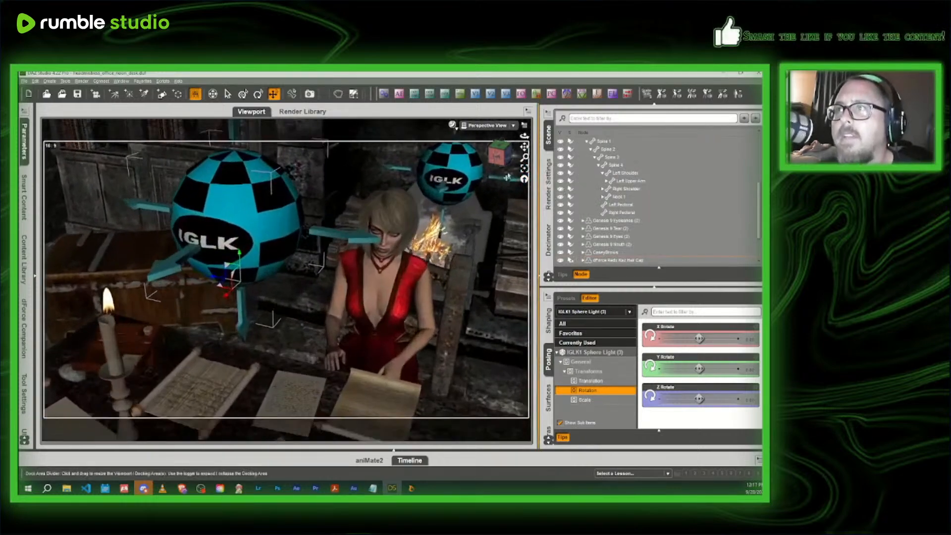
- Try IGLK1 Sphere Light (3) farther to the side of the headmistress
{"action": "left_click_drag", "start_coordinate": [499, 157], "coordinate": [501, 143]}
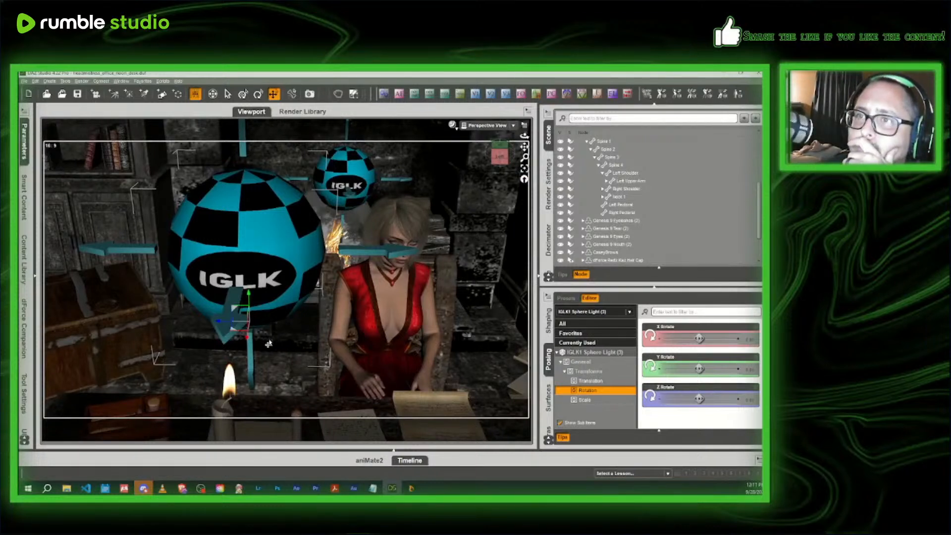
{"action": "left_click_drag", "start_coordinate": [217, 324], "coordinate": [131, 324]}
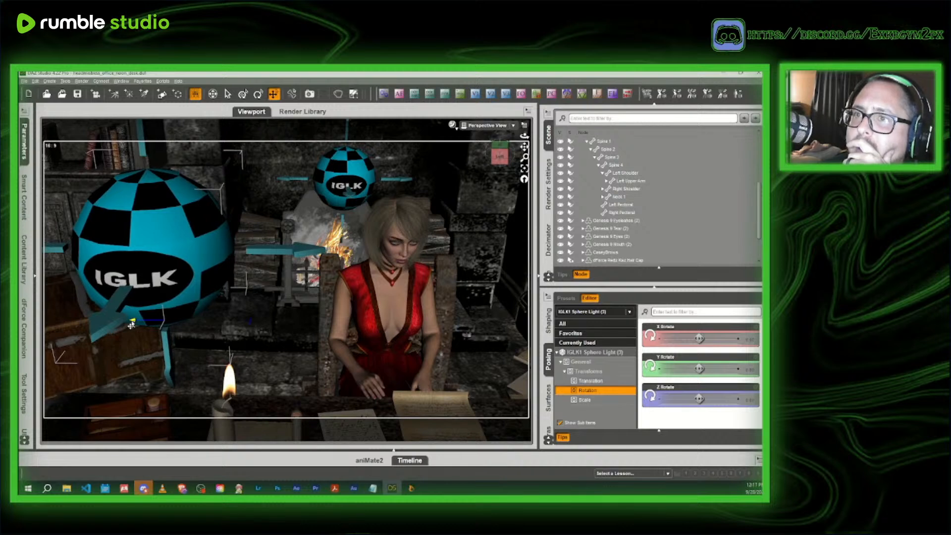
- Move IGLK1 Sphere Light (3) back beside the headmistress and set its Luminous Efficacy to 225
{"action": "left_click", "coordinate": [548, 398]}
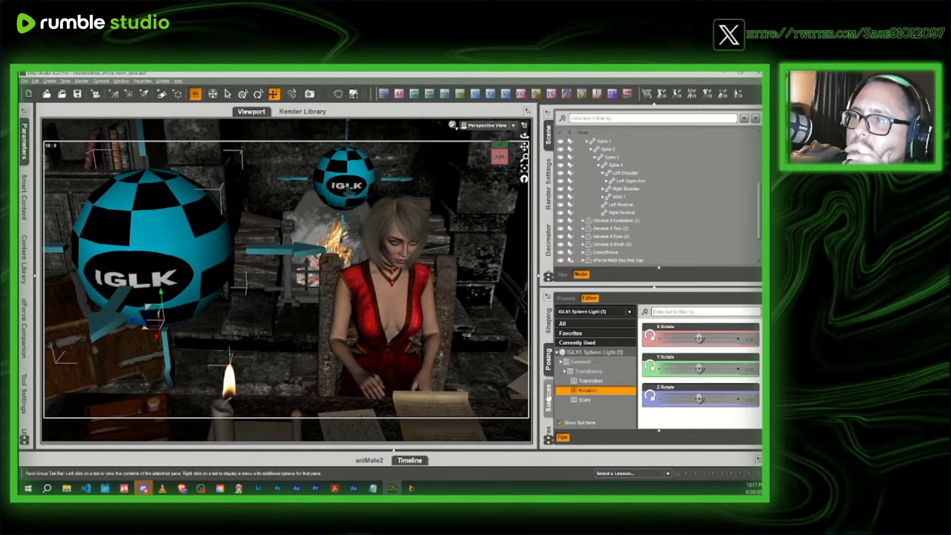
{"action": "left_click", "coordinate": [600, 348]}
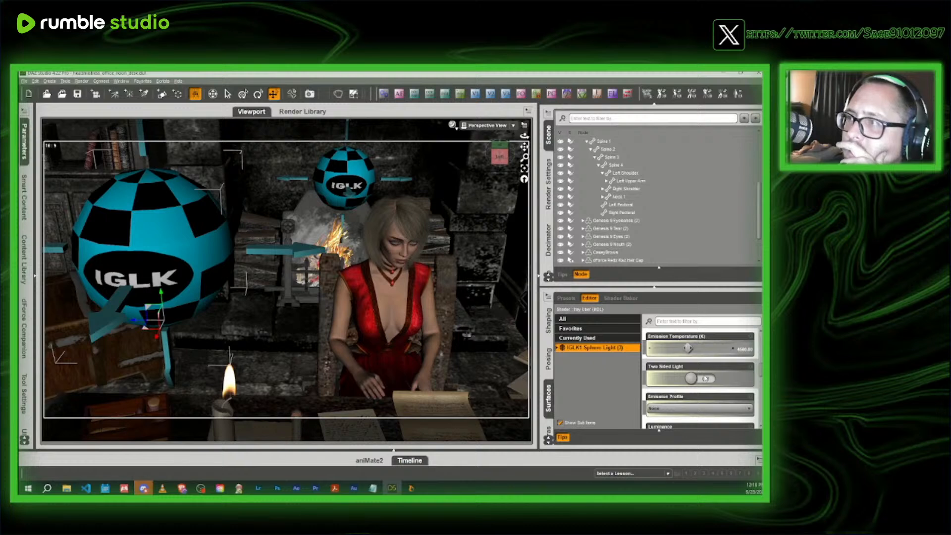
{"action": "scroll", "coordinate": [707, 380], "scroll_direction": "down", "scroll_amount": 2}
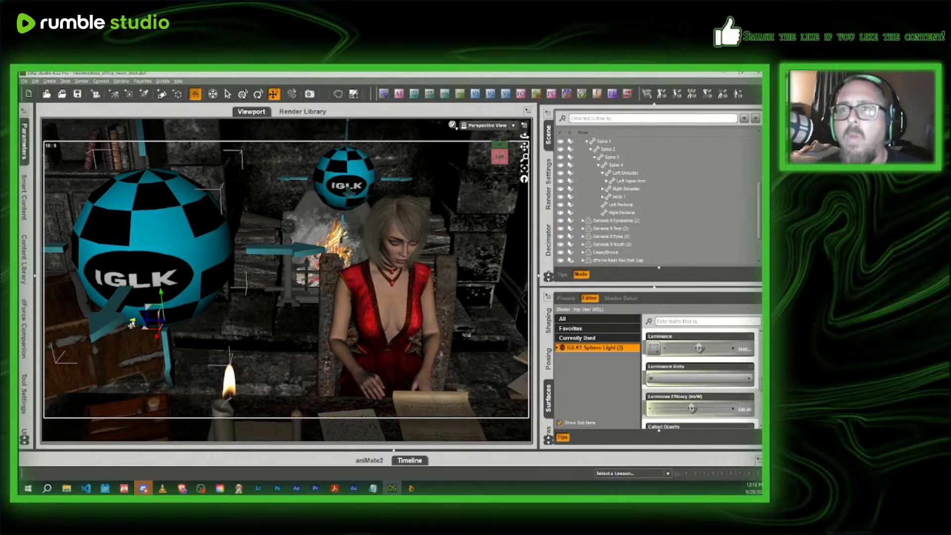
{"action": "left_click_drag", "start_coordinate": [131, 324], "coordinate": [233, 324]}
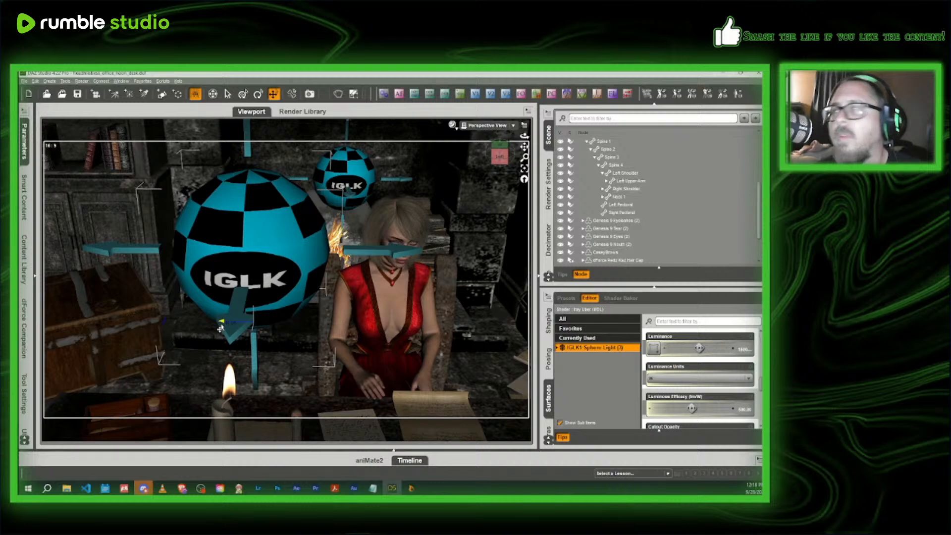
{"action": "left_click", "coordinate": [748, 412]}
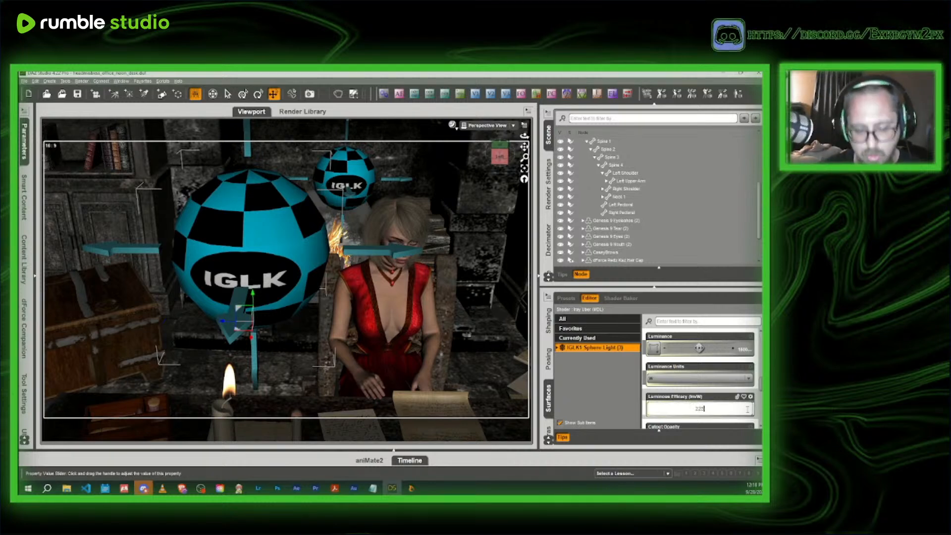
{"action": "type", "text": "225"}
{"action": "key", "text": "Return"}
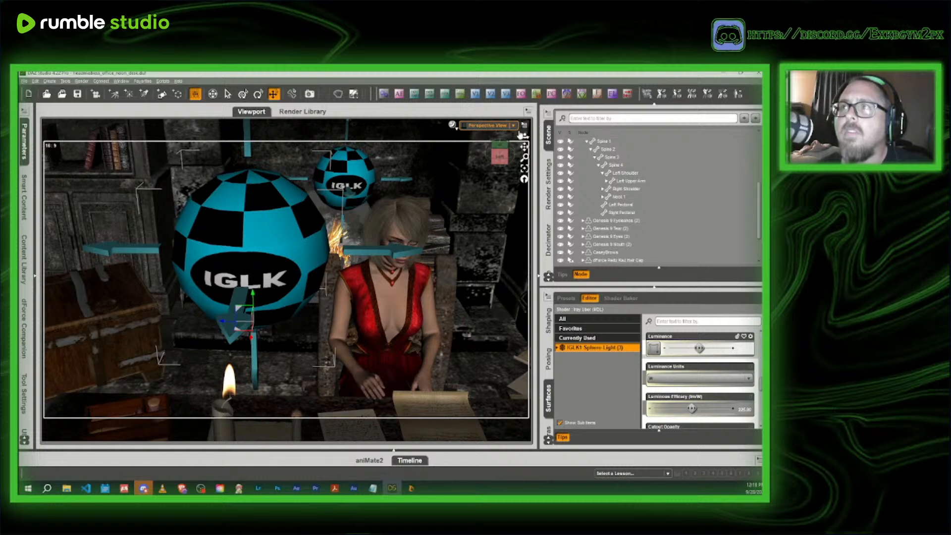
- Check the adjusted sphere light through the scene camera in NVIDIA Iray, and return to Texture Shaded
{"action": "left_click", "coordinate": [498, 126]}
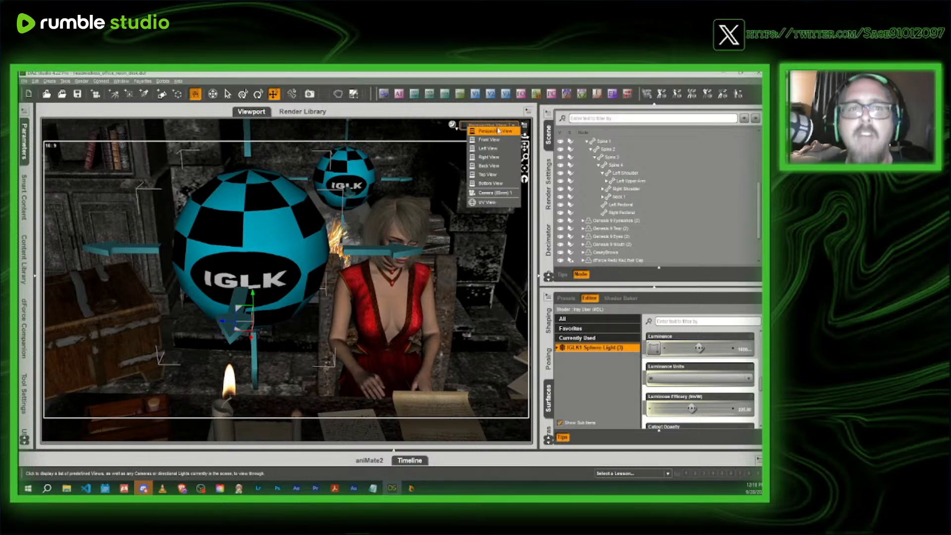
{"action": "left_click", "coordinate": [494, 193]}
{"action": "left_click", "coordinate": [451, 125]}
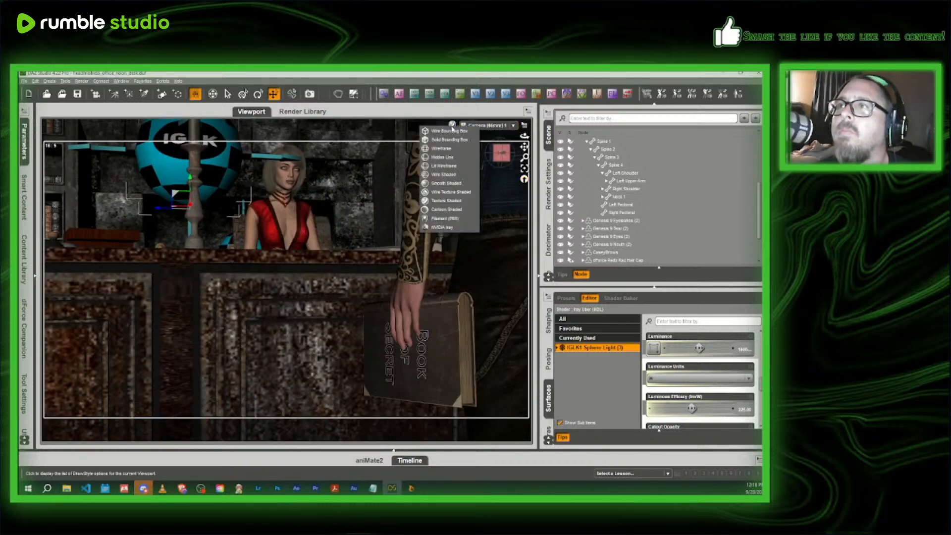
{"action": "left_click", "coordinate": [449, 227]}
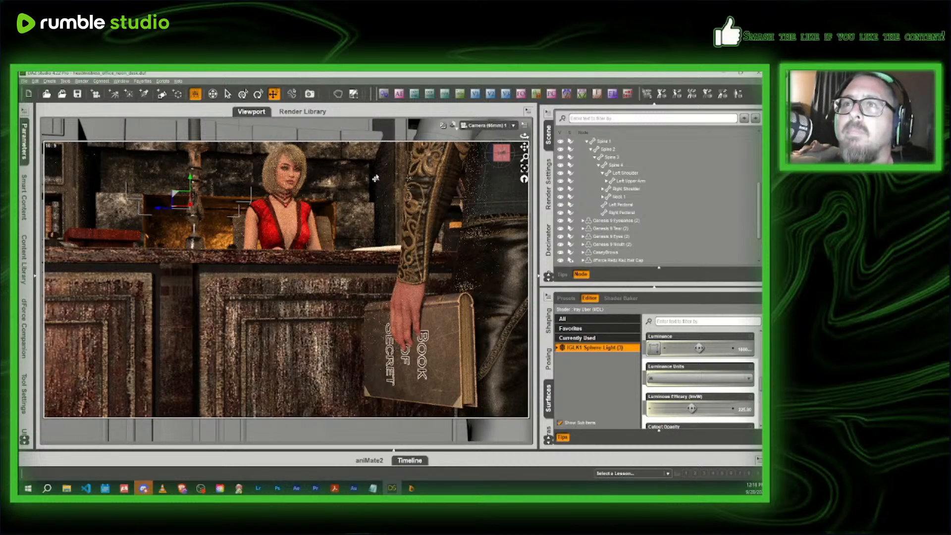
{"action": "left_click", "coordinate": [452, 125]}
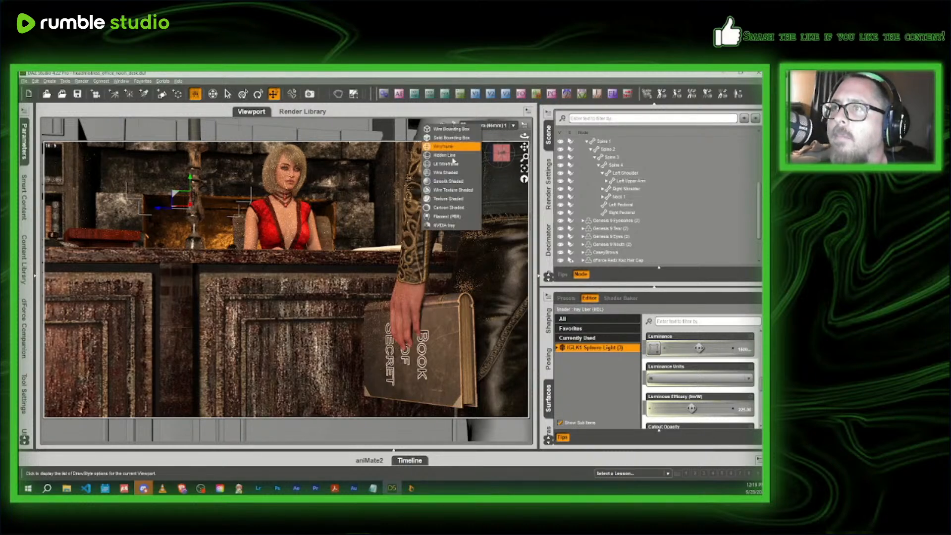
{"action": "left_click", "coordinate": [448, 199]}
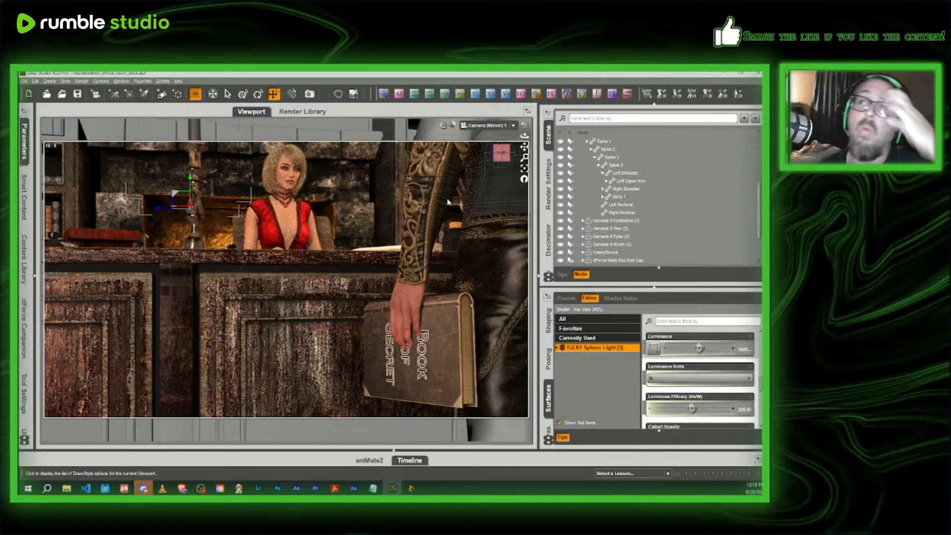
- Set the Luminance of NCO Table Candle (3) on the headmistress's desk to 0
{"action": "left_click", "coordinate": [194, 214]}
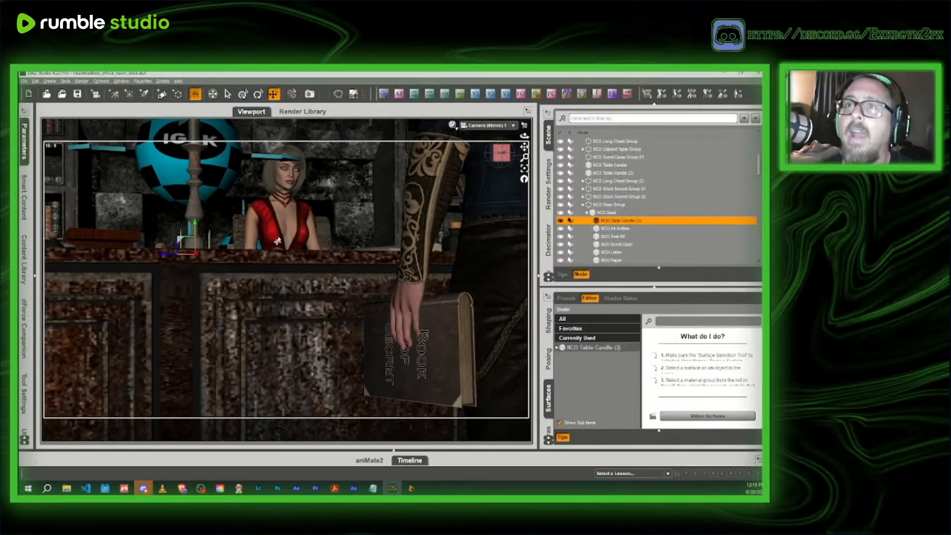
{"action": "left_click", "coordinate": [591, 347]}
{"action": "left_click", "coordinate": [673, 321]}
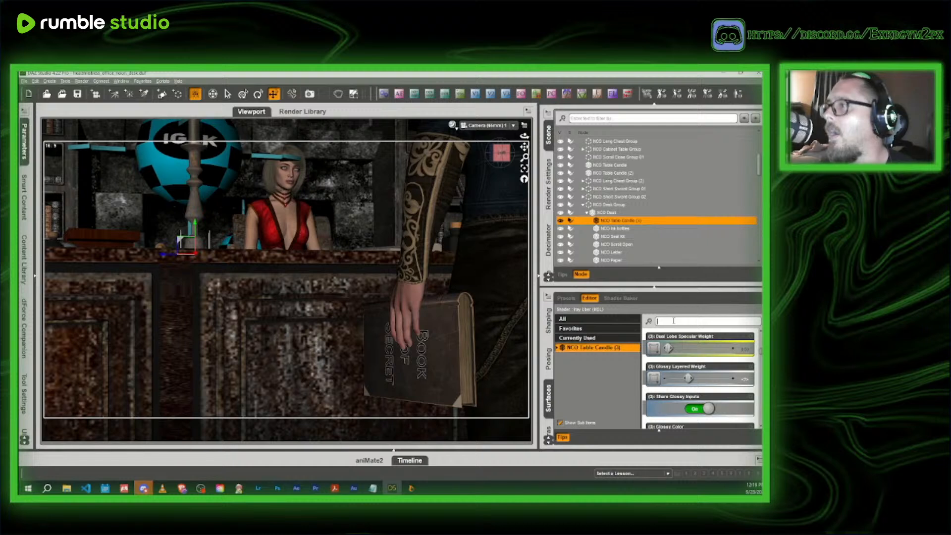
{"action": "type", "text": "lumin"}
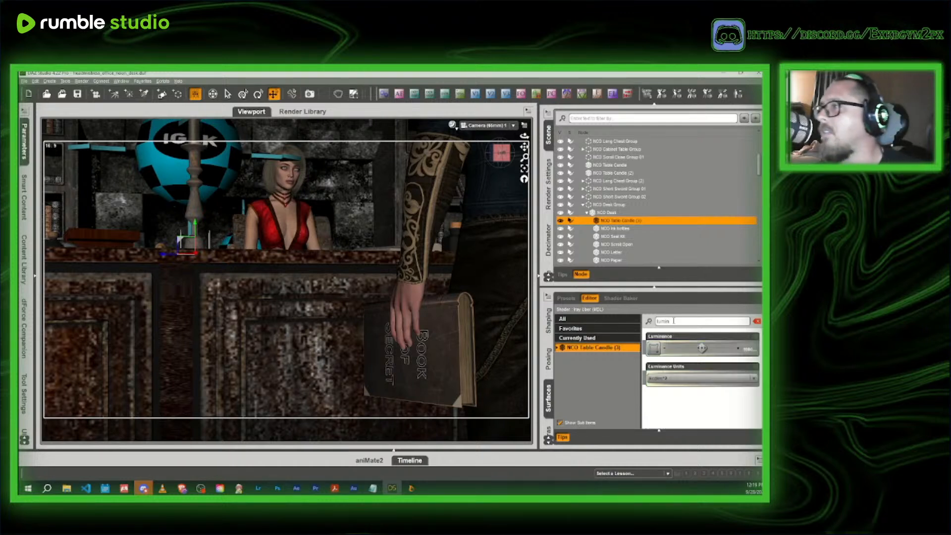
{"action": "left_click", "coordinate": [751, 349]}
{"action": "type", "text": "0"}
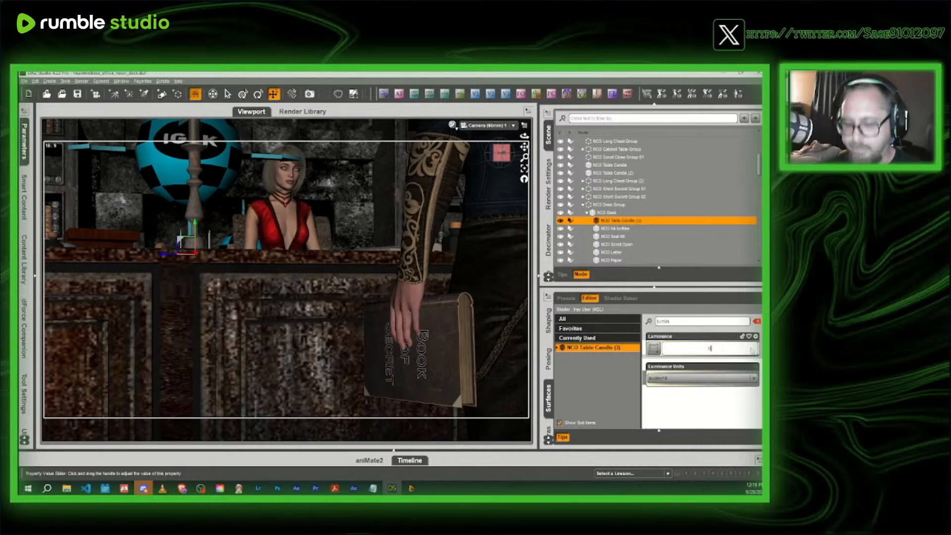
{"action": "key", "text": "Return"}
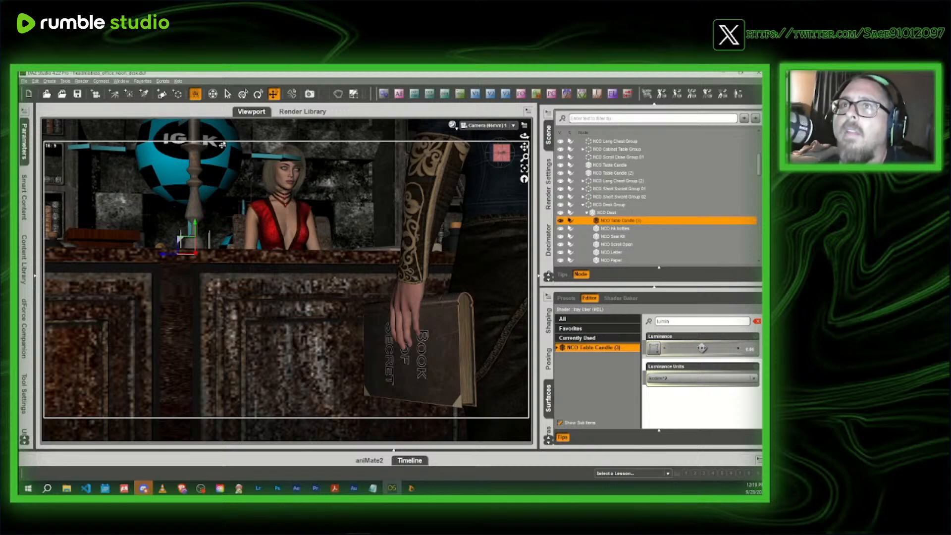
- Preview the camera shot in NVIDIA Iray with the desk candle's emission off
{"action": "left_click", "coordinate": [451, 125]}
{"action": "left_click", "coordinate": [464, 217]}
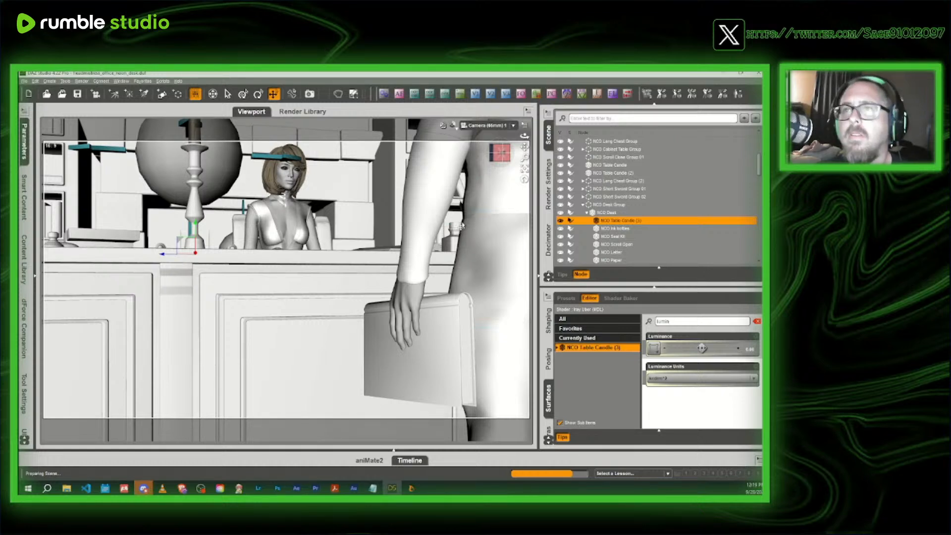
{"action": "mouse_move", "coordinate": [145, 490]}
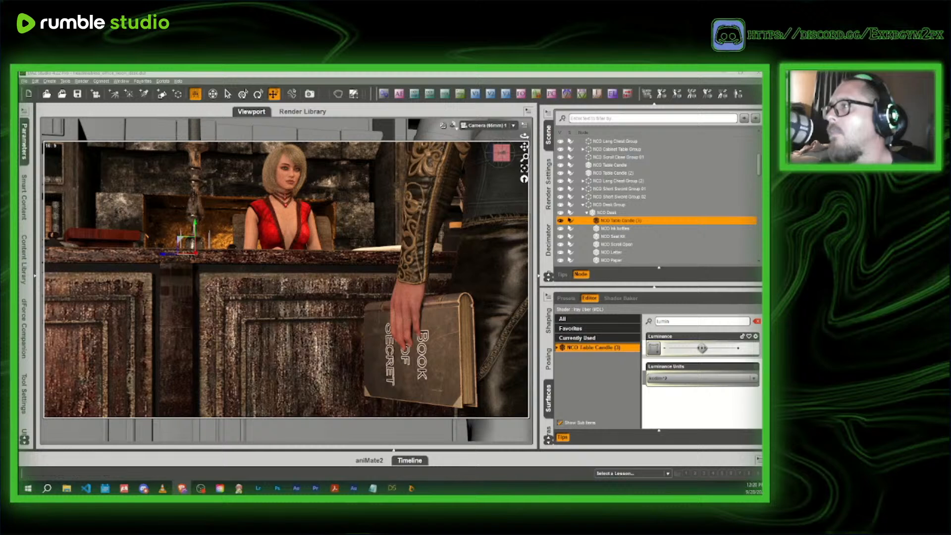
- Clear the surface property filter and set the Luminous Efficacy of IGLK1 Sphere Light (3) to 400
{"action": "left_click", "coordinate": [757, 321]}
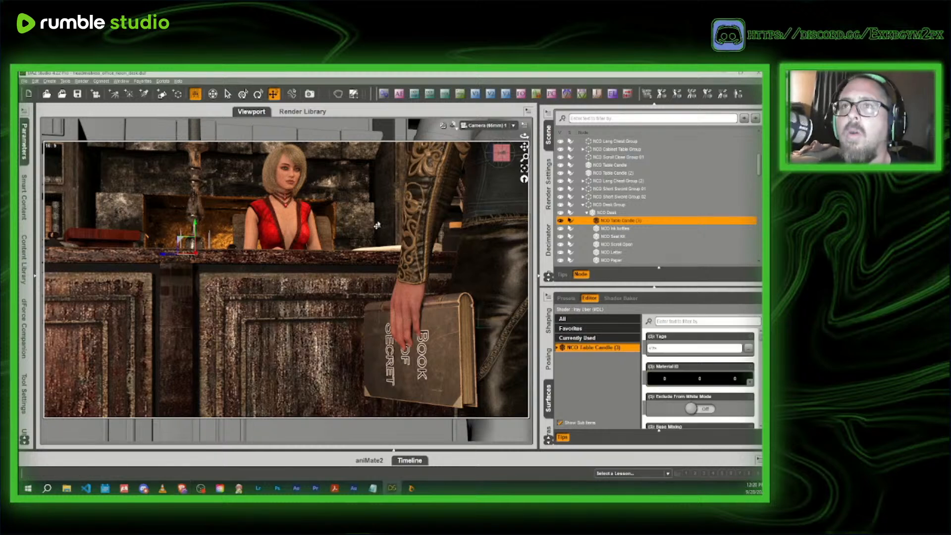
{"action": "left_click", "coordinate": [220, 185]}
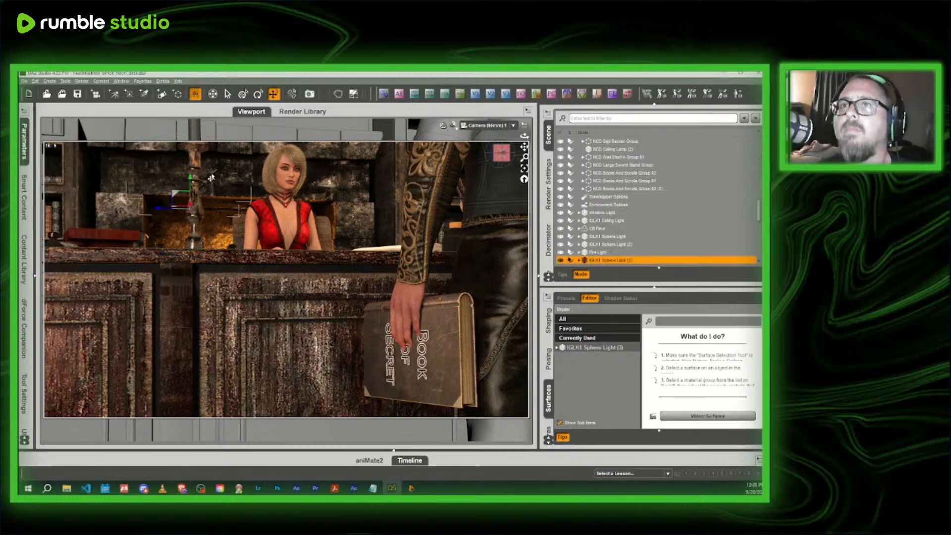
{"action": "left_click", "coordinate": [579, 348]}
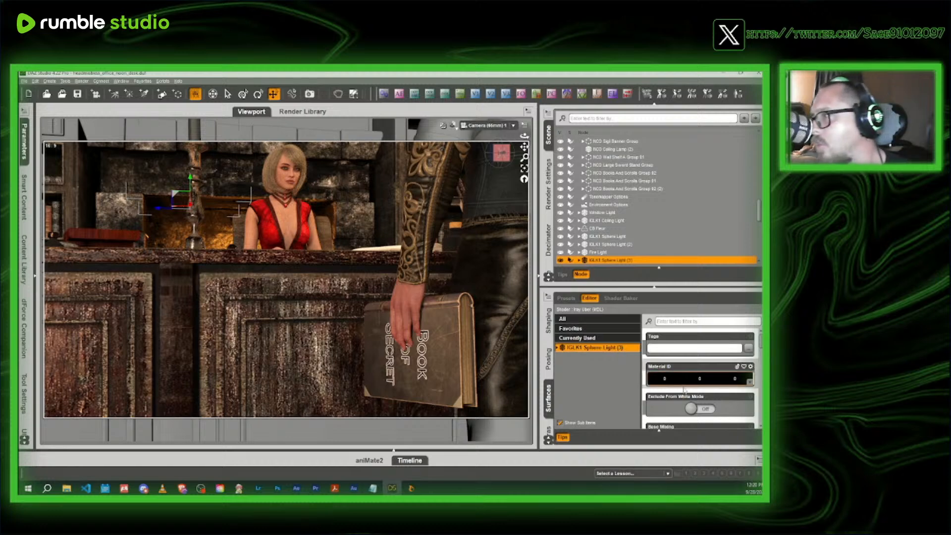
{"action": "scroll", "coordinate": [696, 391], "scroll_direction": "down", "scroll_amount": 1}
{"action": "scroll", "coordinate": [697, 393], "scroll_direction": "down", "scroll_amount": 3}
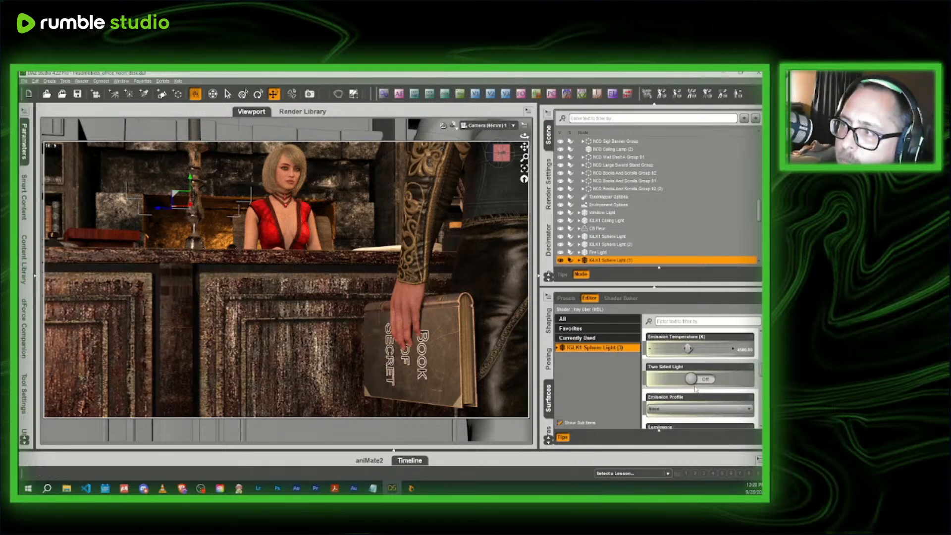
{"action": "scroll", "coordinate": [711, 390], "scroll_direction": "down", "scroll_amount": 3}
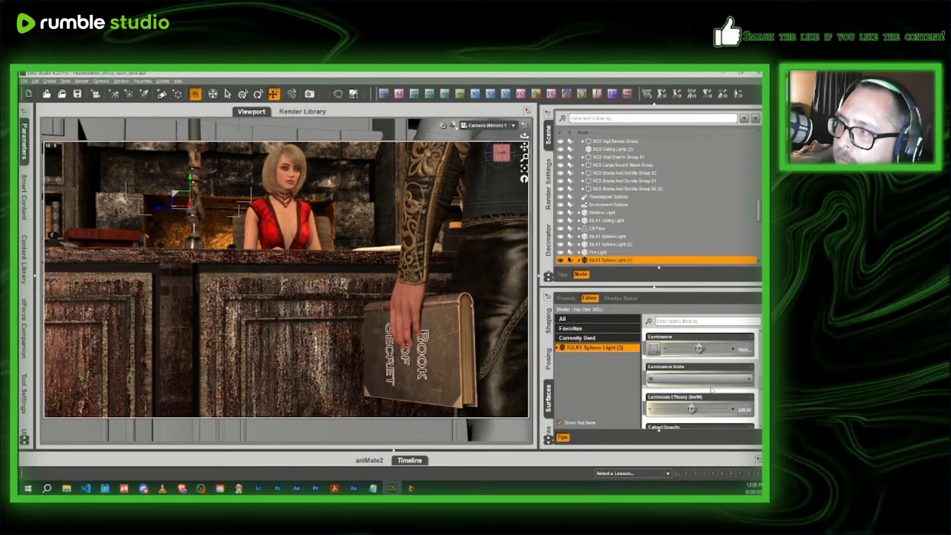
{"action": "left_click", "coordinate": [740, 407]}
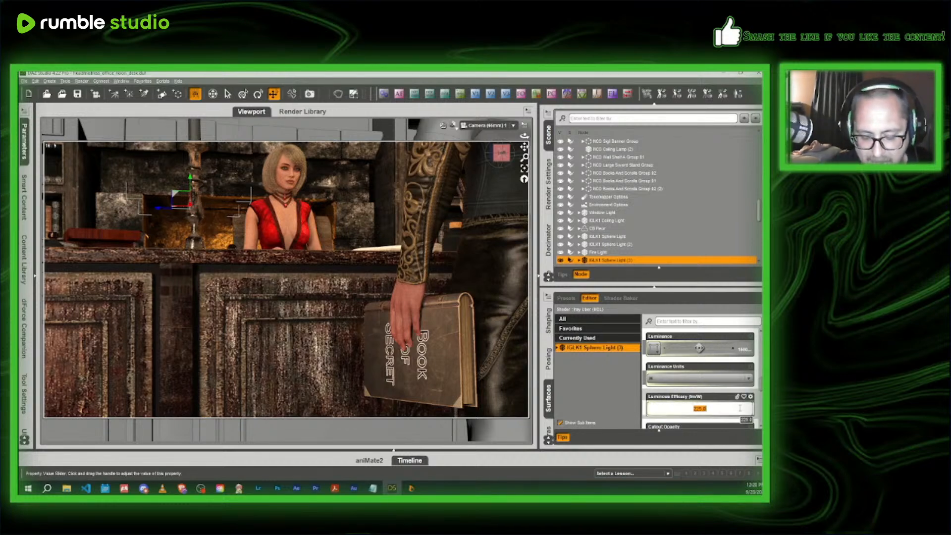
{"action": "type", "text": "400"}
{"action": "key", "text": "Return"}
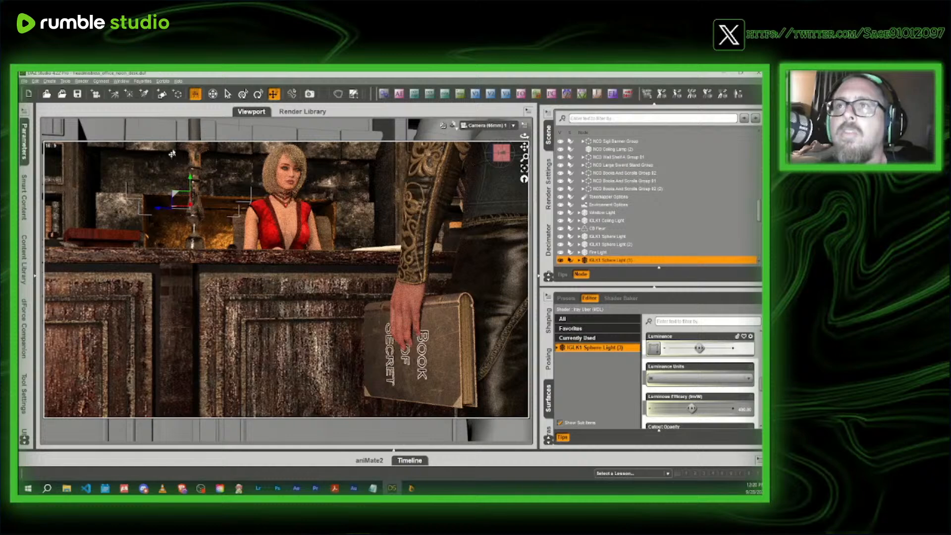
- Return the viewport to Texture Shaded and switch from the camera to the Perspective View
{"action": "left_click", "coordinate": [452, 126]}
{"action": "left_click", "coordinate": [451, 204]}
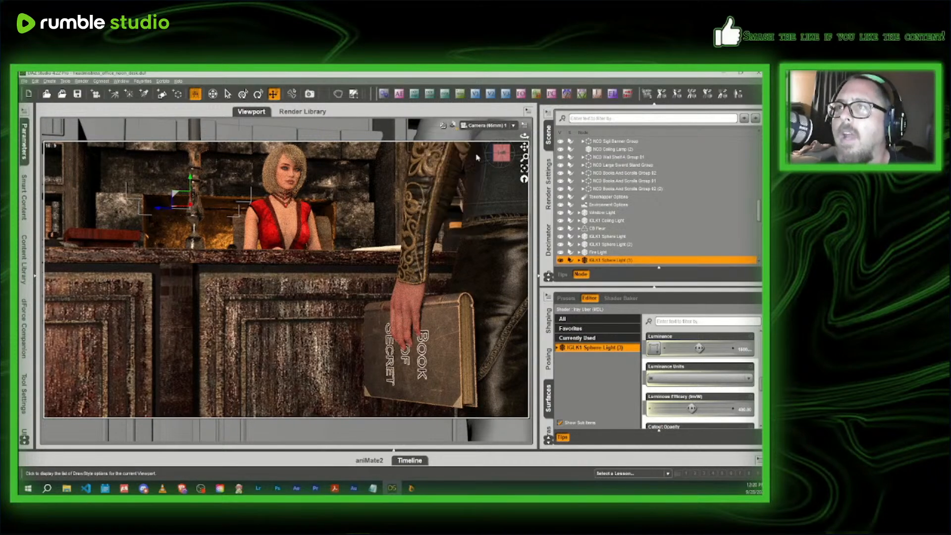
{"action": "left_click", "coordinate": [489, 125]}
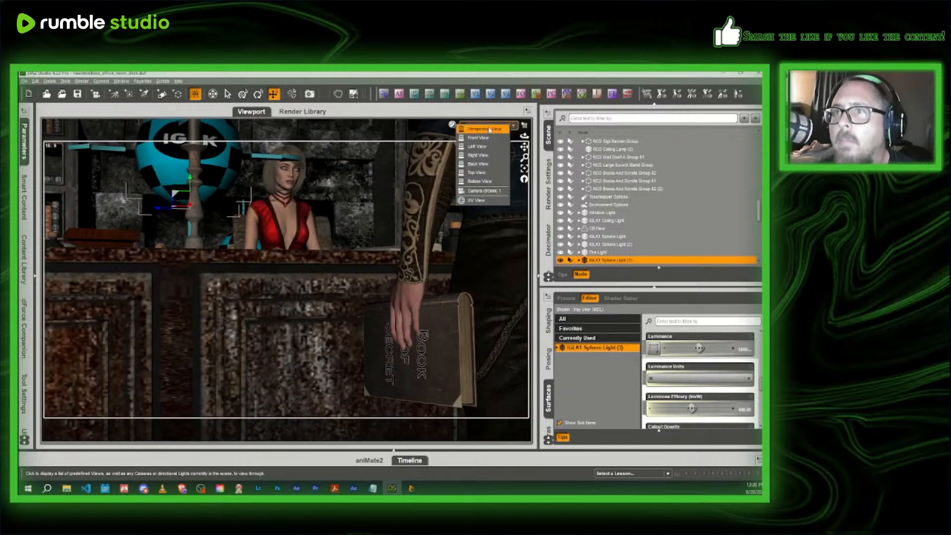
{"action": "left_click", "coordinate": [489, 130]}
- Move IGLK1 Sphere Light (3) slightly closer to the headmistress, working from a side view of her at the desk
{"action": "left_click_drag", "start_coordinate": [298, 245], "coordinate": [264, 244]}
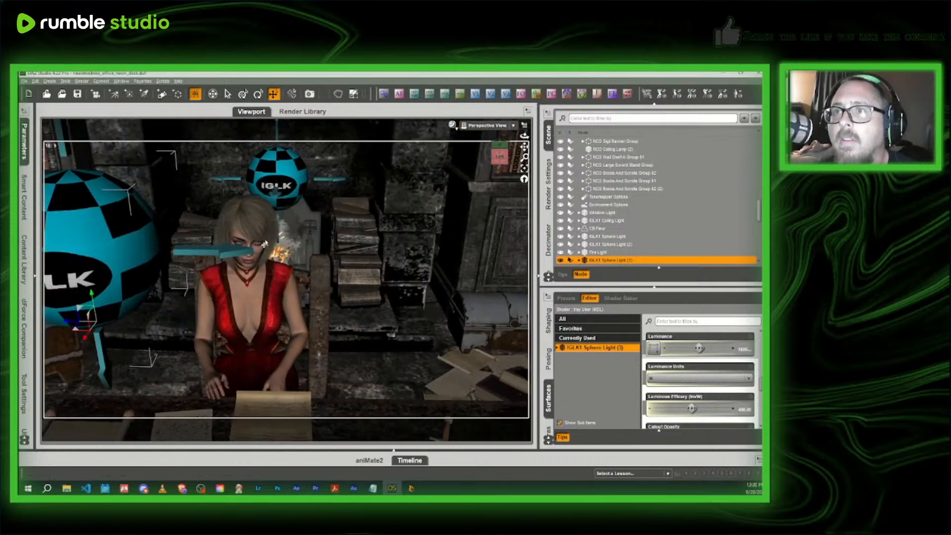
{"action": "left_click_drag", "start_coordinate": [500, 155], "coordinate": [452, 124]}
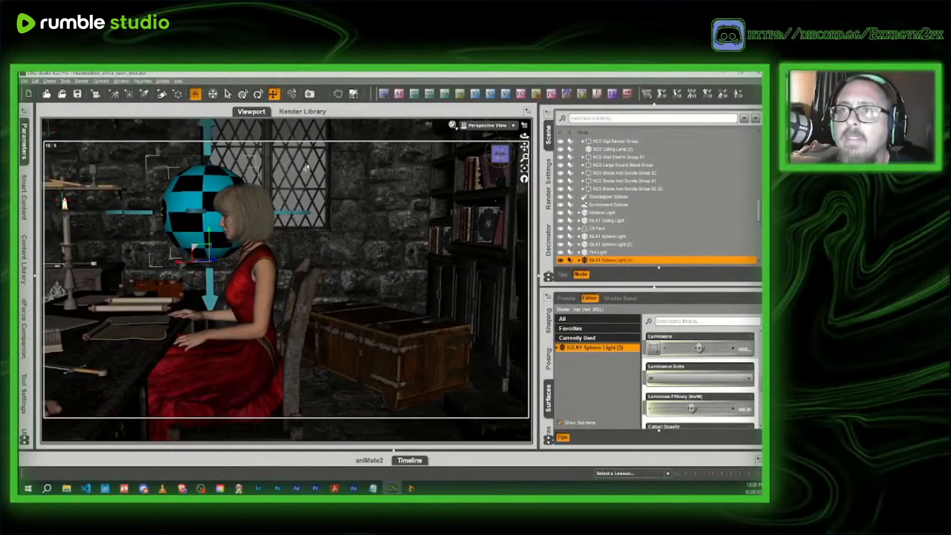
{"action": "left_click", "coordinate": [499, 155]}
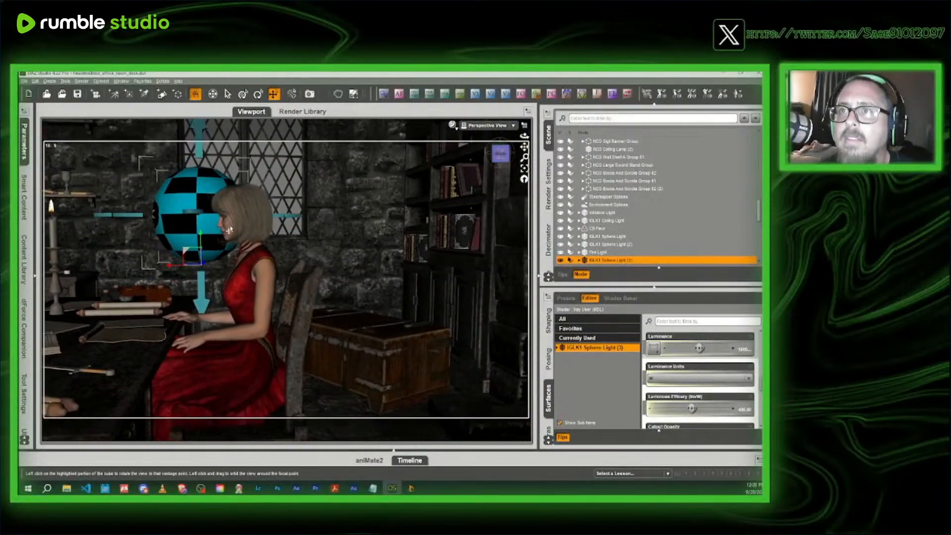
{"action": "middle_click_drag", "start_coordinate": [220, 242], "coordinate": [260, 241]}
{"action": "scroll", "coordinate": [258, 227], "scroll_direction": "up", "scroll_amount": 3}
{"action": "middle_click_drag", "start_coordinate": [257, 190], "coordinate": [257, 216]}
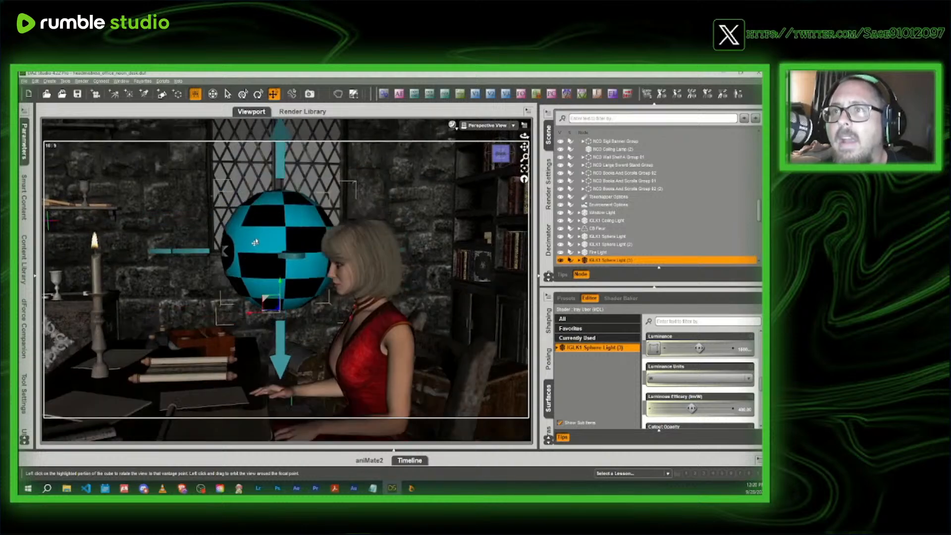
{"action": "left_click_drag", "start_coordinate": [245, 317], "coordinate": [260, 317]}
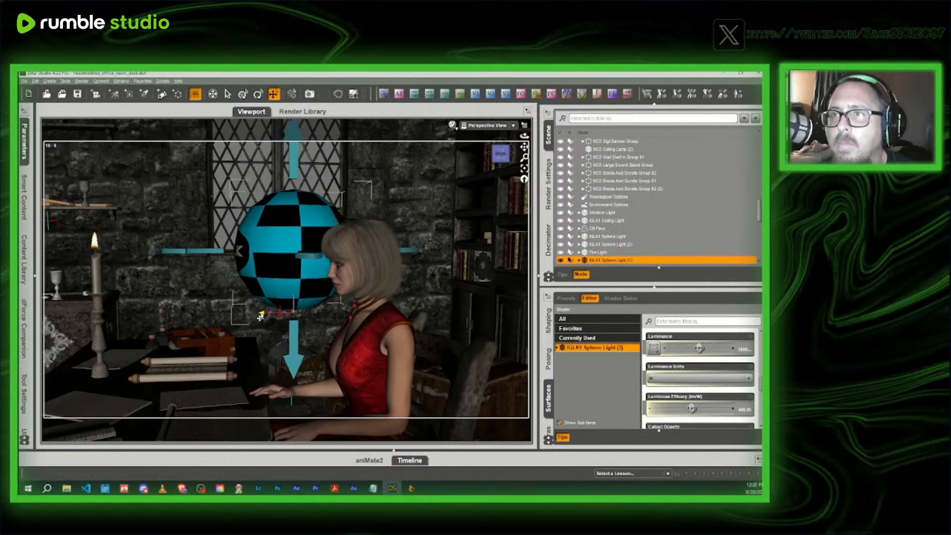
{"action": "scroll", "coordinate": [260, 317], "scroll_direction": "down", "scroll_amount": 3}
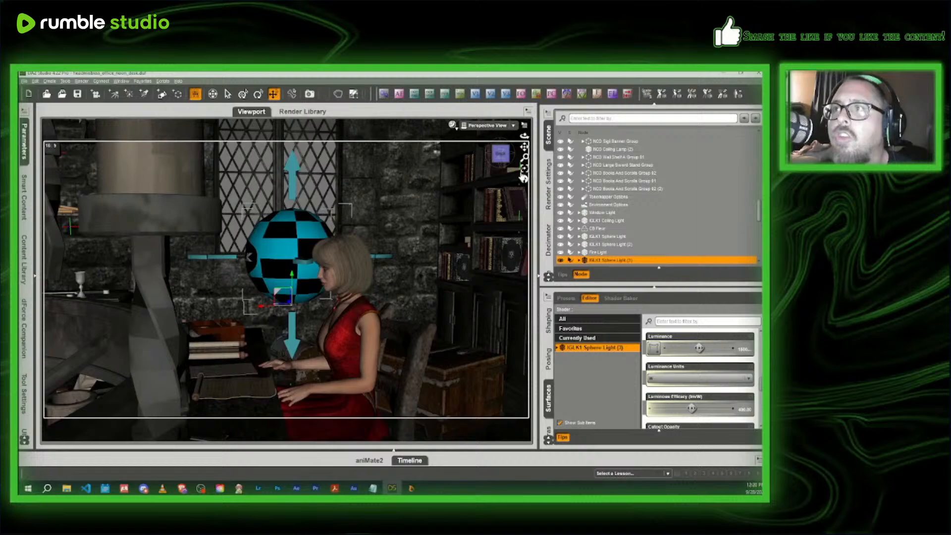
- Filter the surface properties by "lumin" and set the Luminous Efficacy of IGLK1 Sphere Light to 800
{"action": "mouse_move", "coordinate": [501, 157]}
{"action": "left_mouse_down"}
{"action": "mouse_move", "coordinate": [558, 160]}
{"action": "mouse_move", "coordinate": [503, 160]}
{"action": "left_mouse_up"}
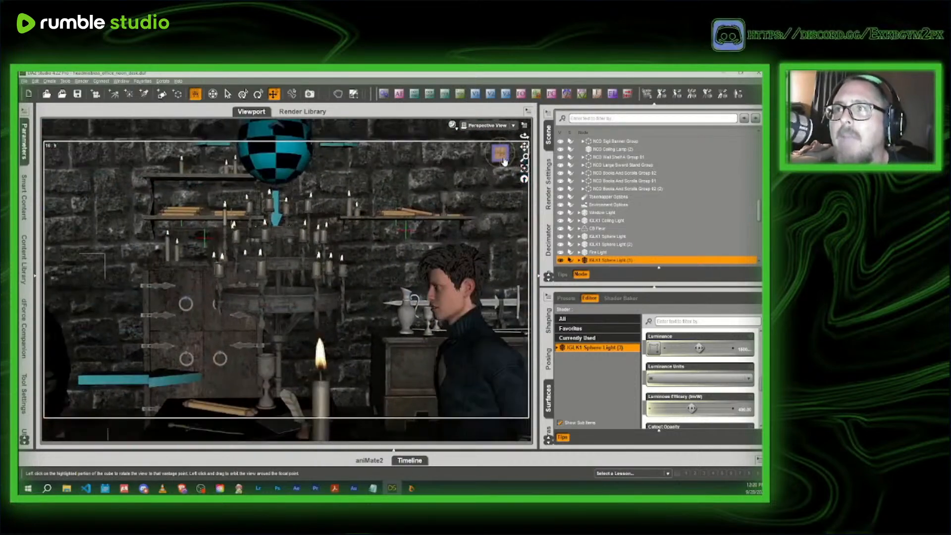
{"action": "left_click", "coordinate": [289, 258]}
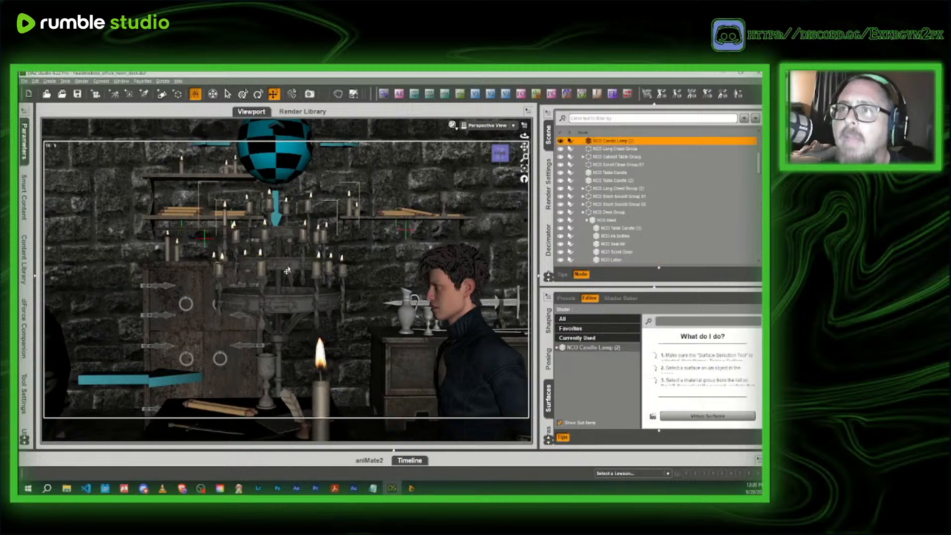
{"action": "left_click", "coordinate": [605, 349]}
{"action": "left_click", "coordinate": [685, 321]}
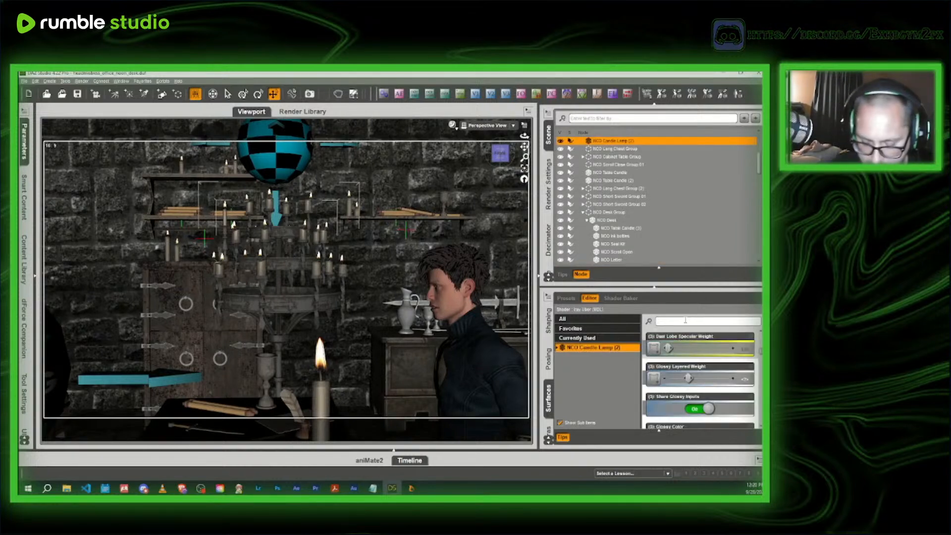
{"action": "type", "text": "lumin"}
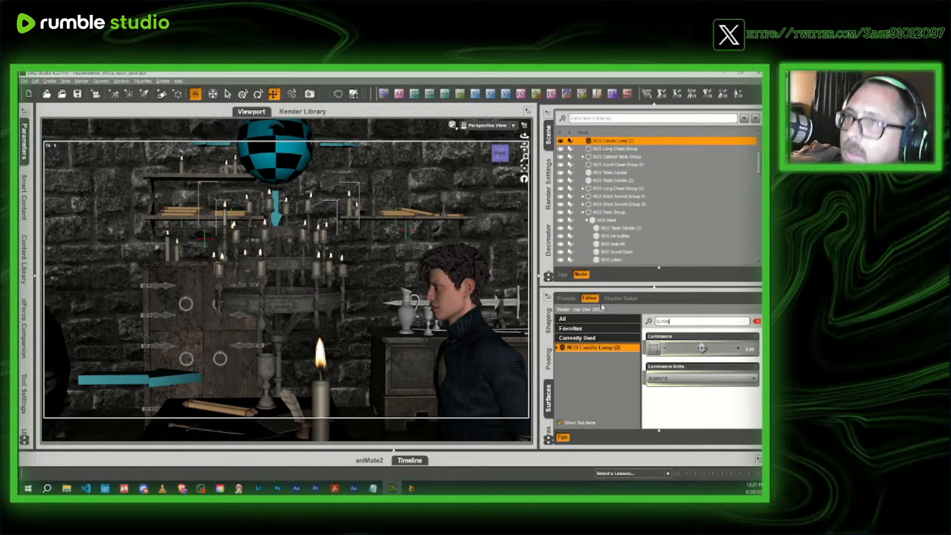
{"action": "left_click", "coordinate": [289, 157]}
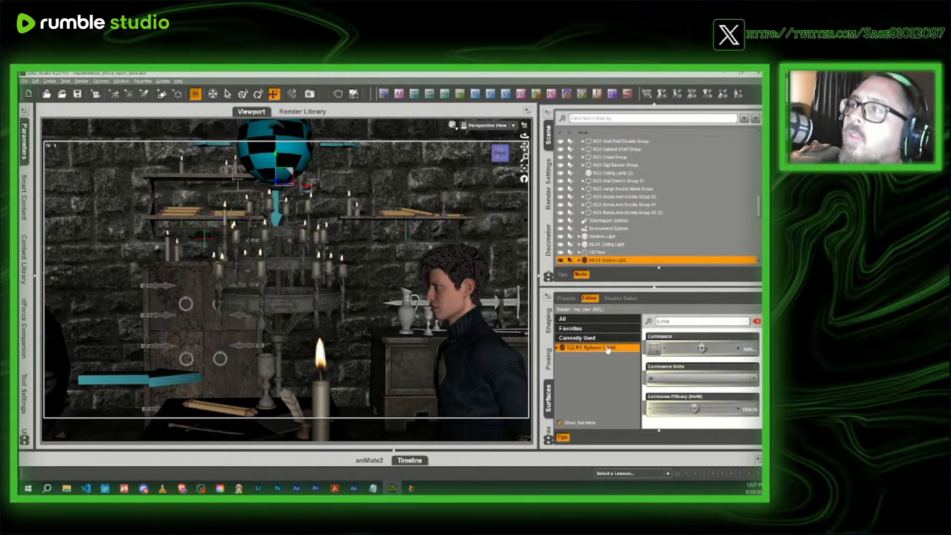
{"action": "double_click", "coordinate": [696, 409]}
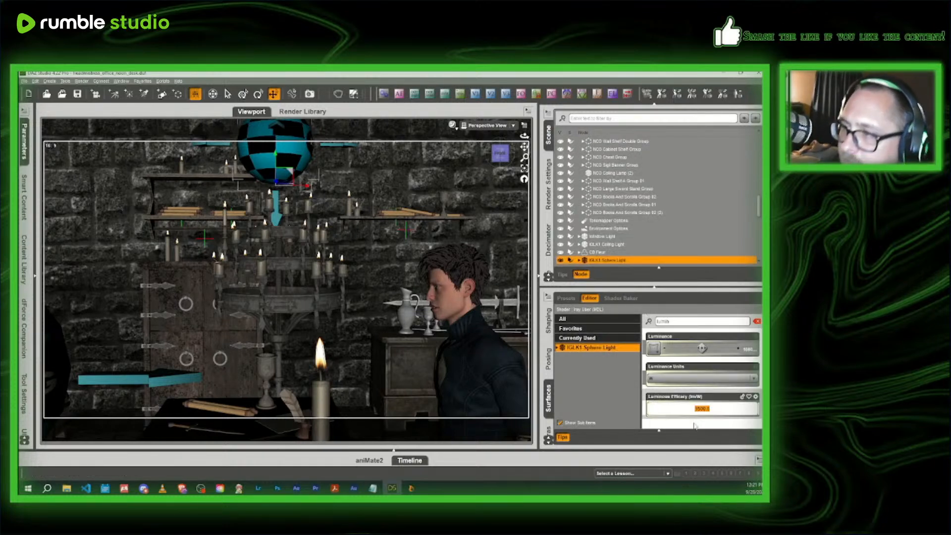
{"action": "type", "text": "8"}
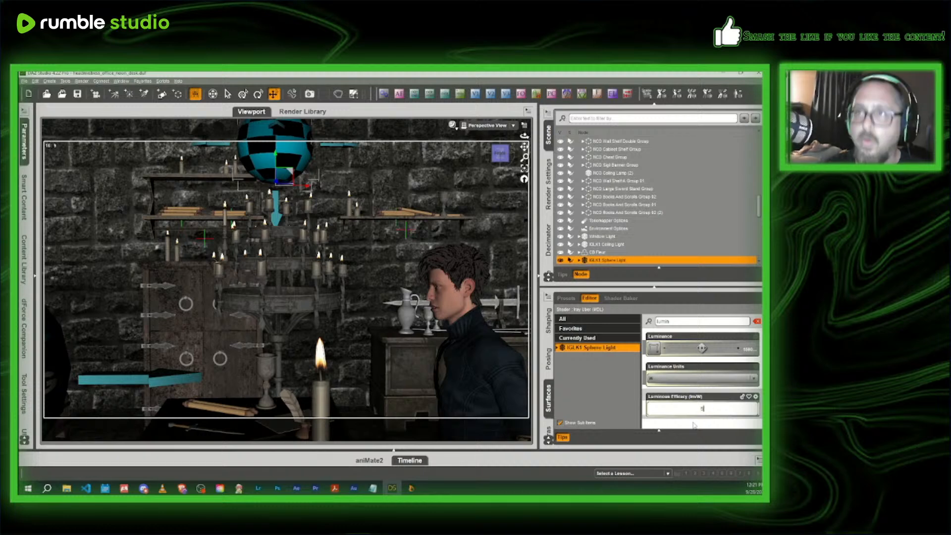
{"action": "type", "text": "00"}
{"action": "key", "text": "Return"}
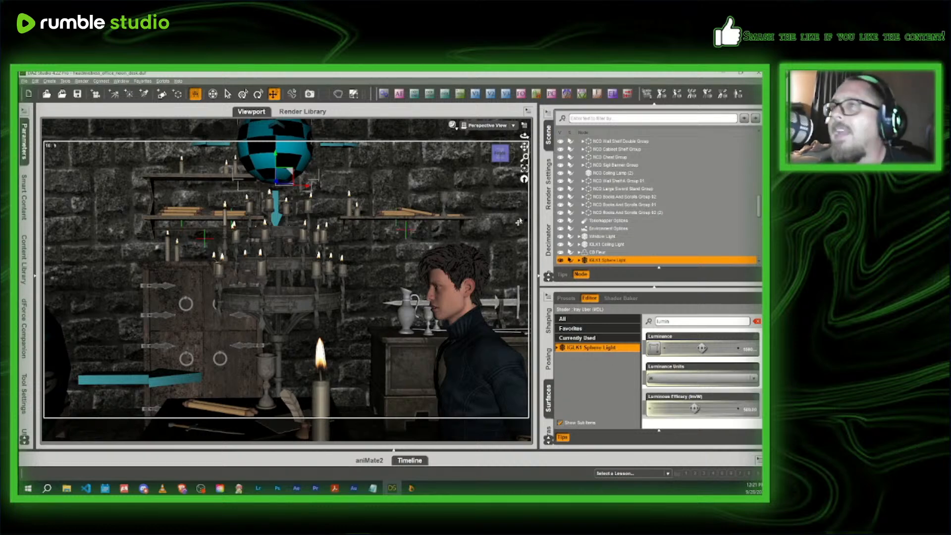
- Switch the viewport back to the scene camera and preview the shot in NVIDIA Iray
{"action": "left_click", "coordinate": [487, 126]}
{"action": "left_click", "coordinate": [481, 187]}
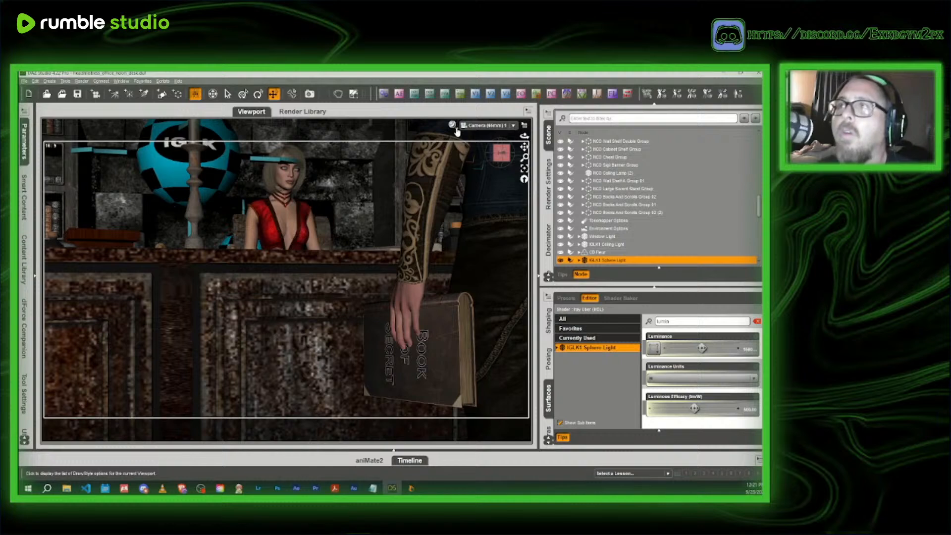
{"action": "left_click", "coordinate": [452, 125]}
{"action": "left_click", "coordinate": [450, 230]}
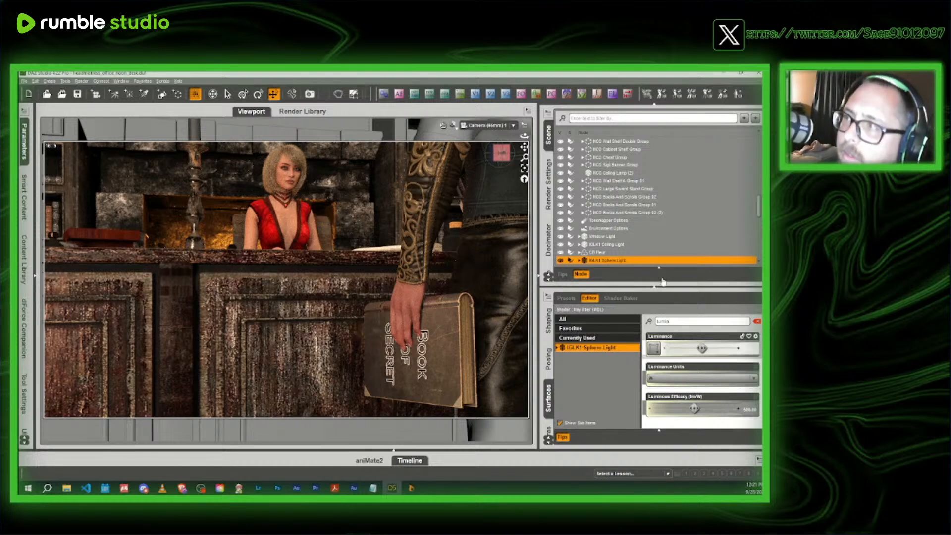
- Set the Luminous Efficacy of IGLK1 Sphere Light (3) to 800
{"action": "scroll", "coordinate": [659, 222], "scroll_direction": "down", "scroll_amount": 2}
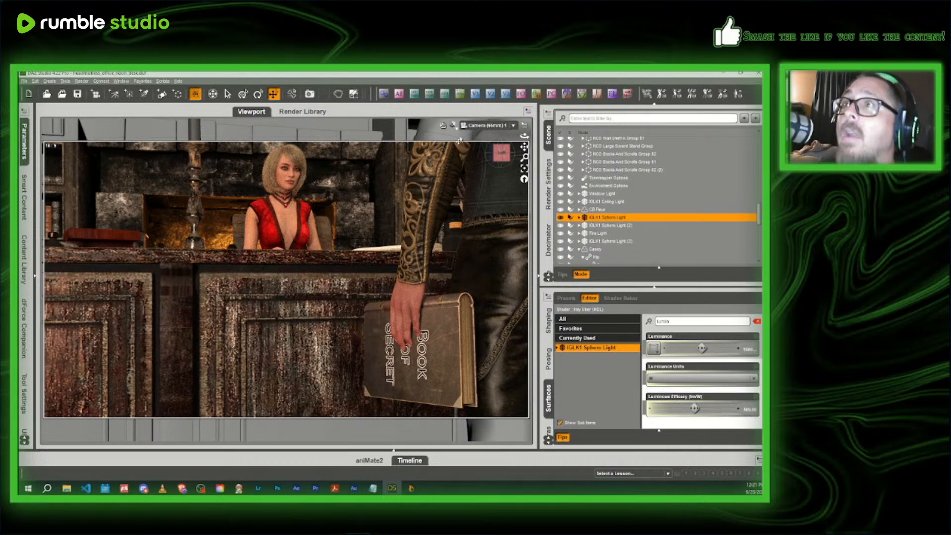
{"action": "left_click", "coordinate": [610, 242]}
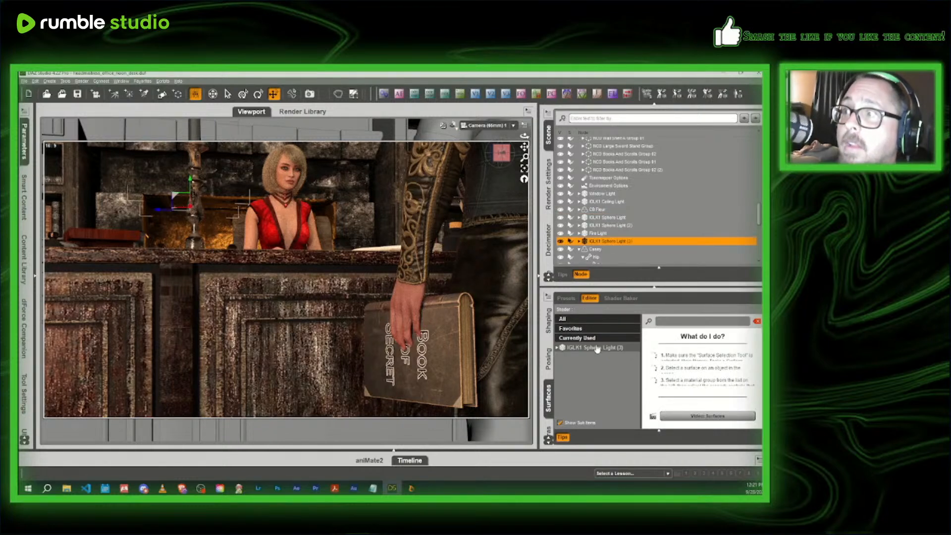
{"action": "left_click", "coordinate": [597, 349]}
{"action": "left_click", "coordinate": [751, 410]}
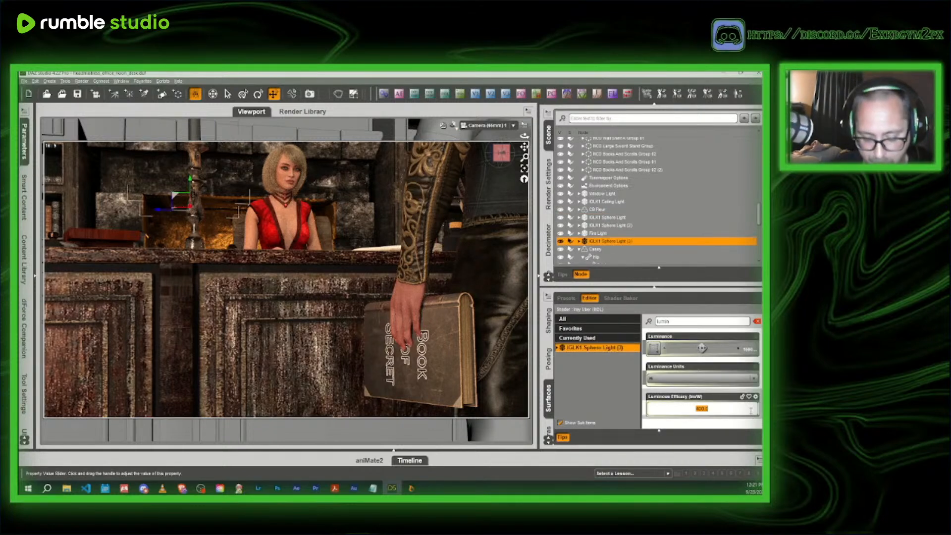
{"action": "type", "text": "800"}
{"action": "key", "text": "Return"}
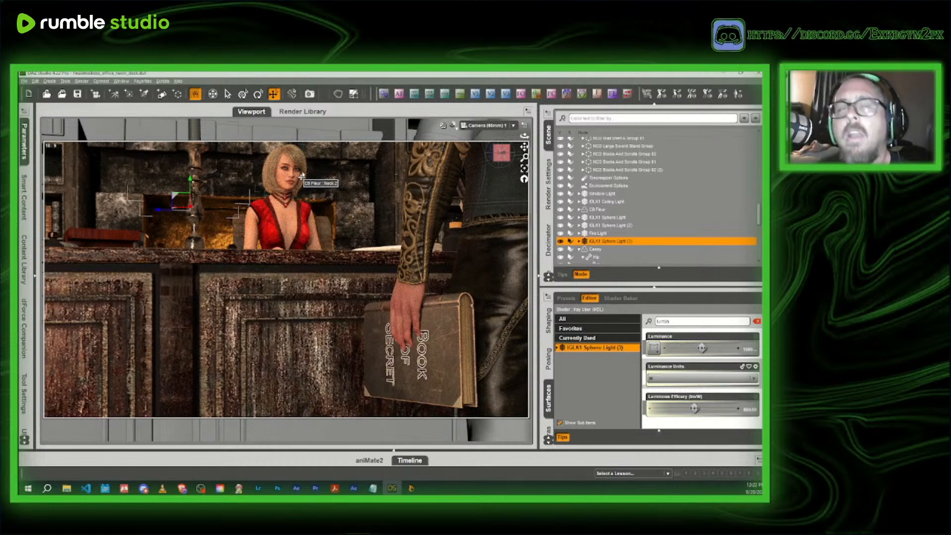
- Focus the camera's depth of field on the headmistress and preview the shot in NVIDIA Iray
{"action": "left_click", "coordinate": [286, 227]}
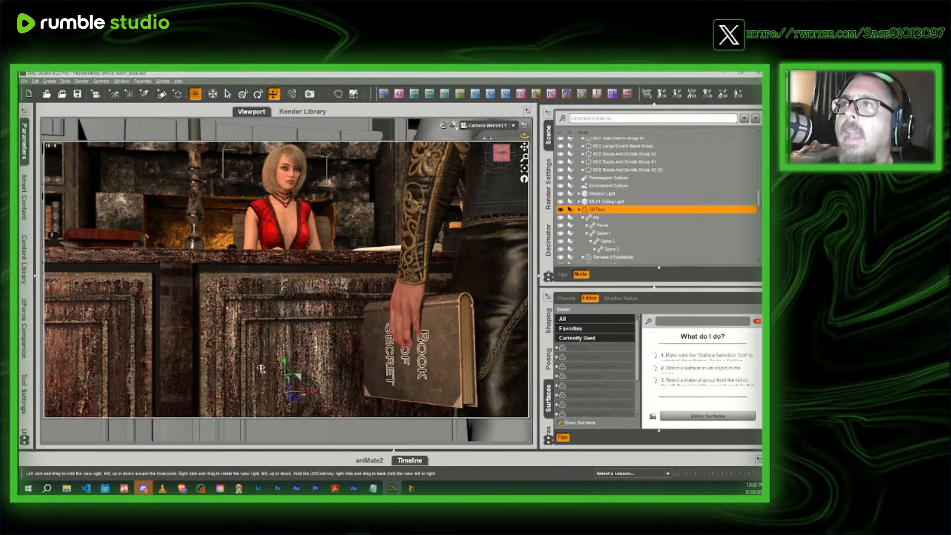
{"action": "left_click", "coordinate": [452, 125]}
{"action": "left_click", "coordinate": [451, 200]}
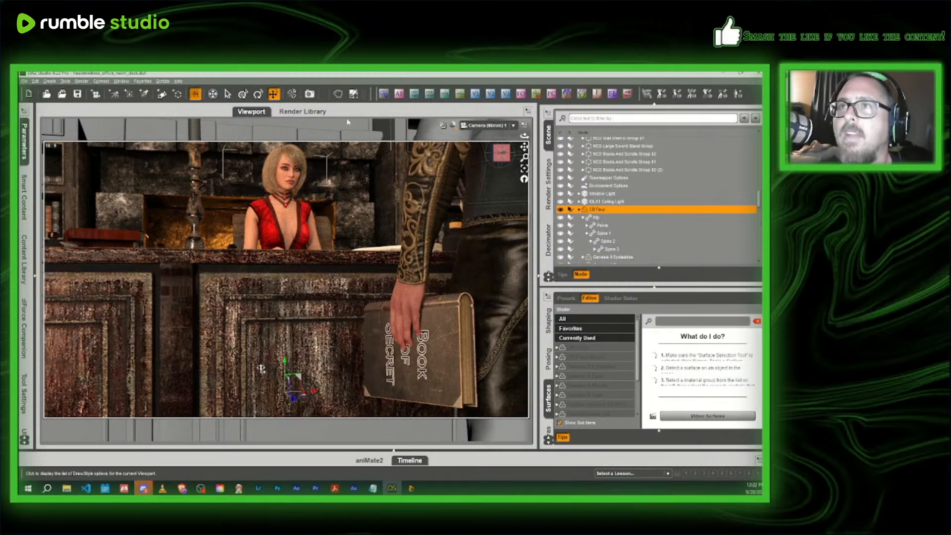
{"action": "left_click", "coordinate": [399, 96]}
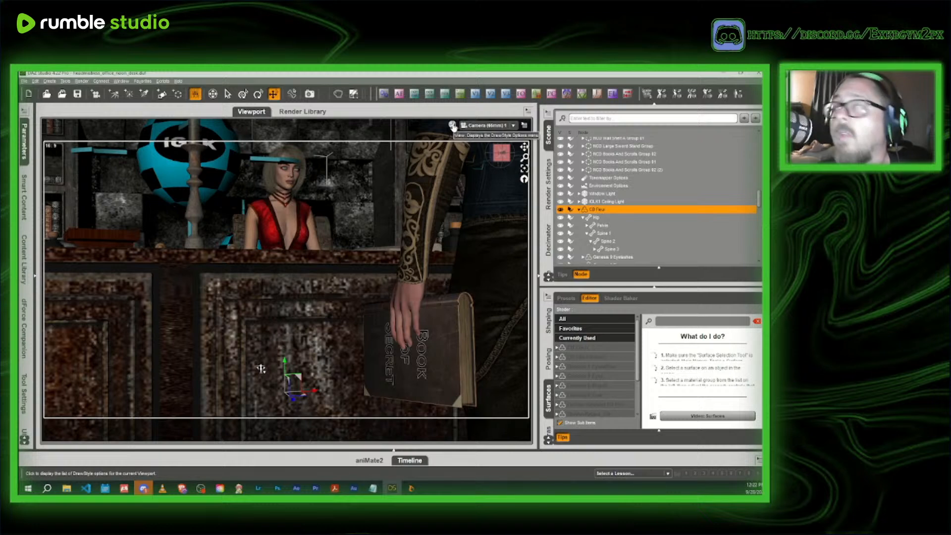
{"action": "left_click", "coordinate": [452, 126]}
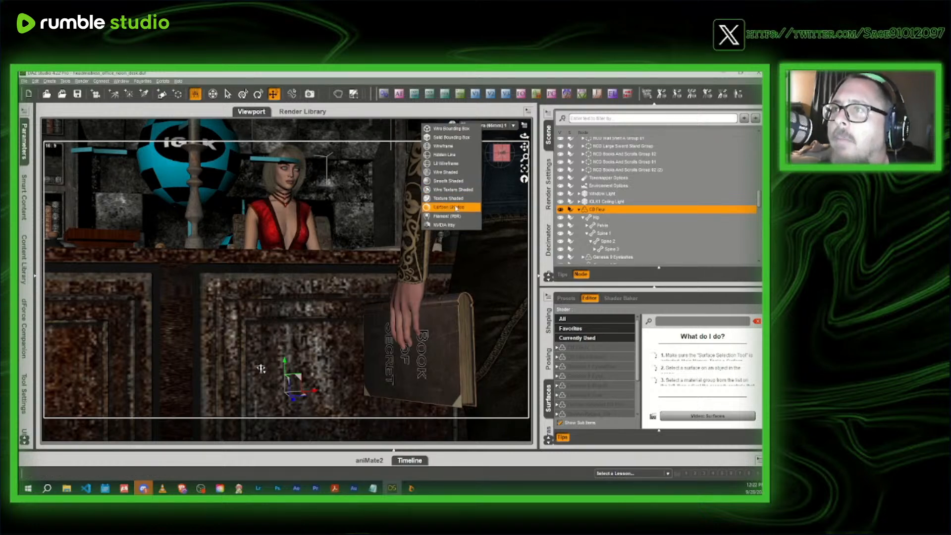
{"action": "left_click", "coordinate": [456, 200]}
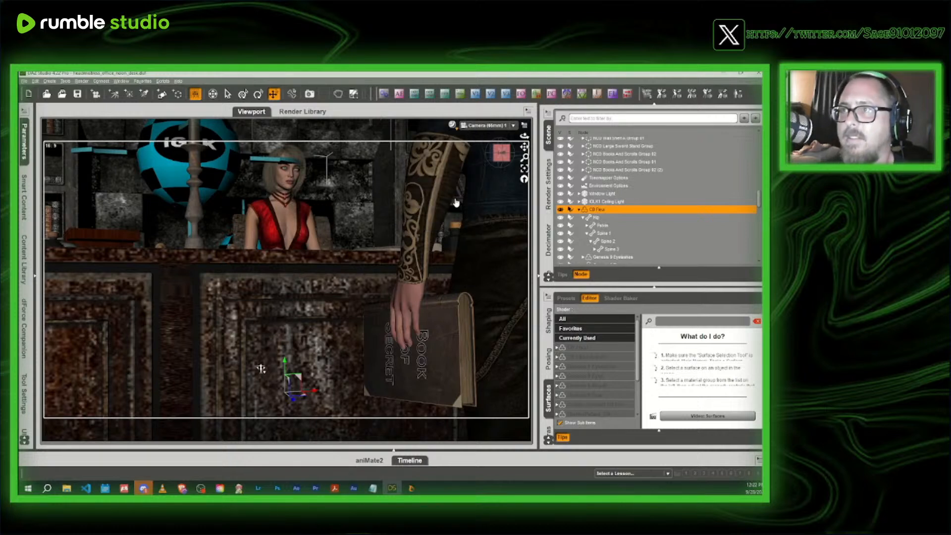
{"action": "left_click", "coordinate": [452, 125]}
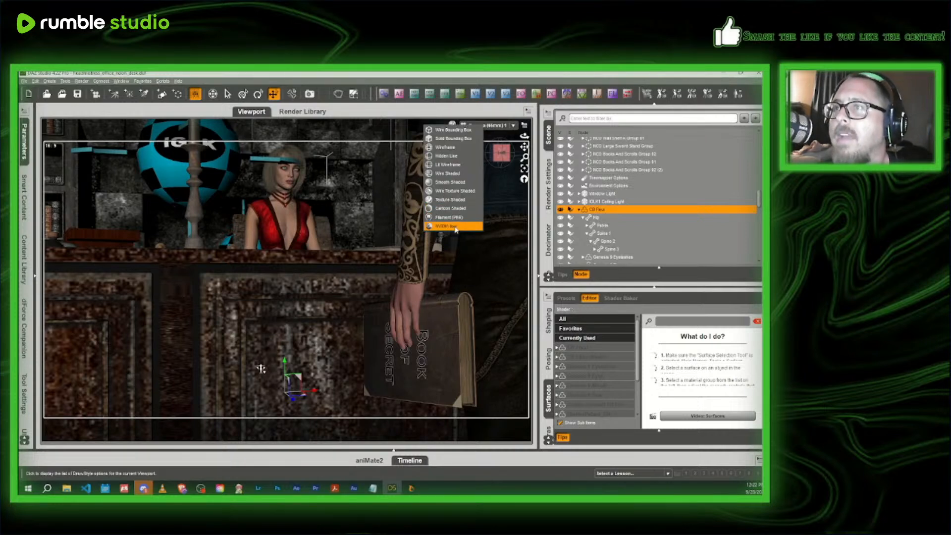
{"action": "left_click", "coordinate": [453, 230]}
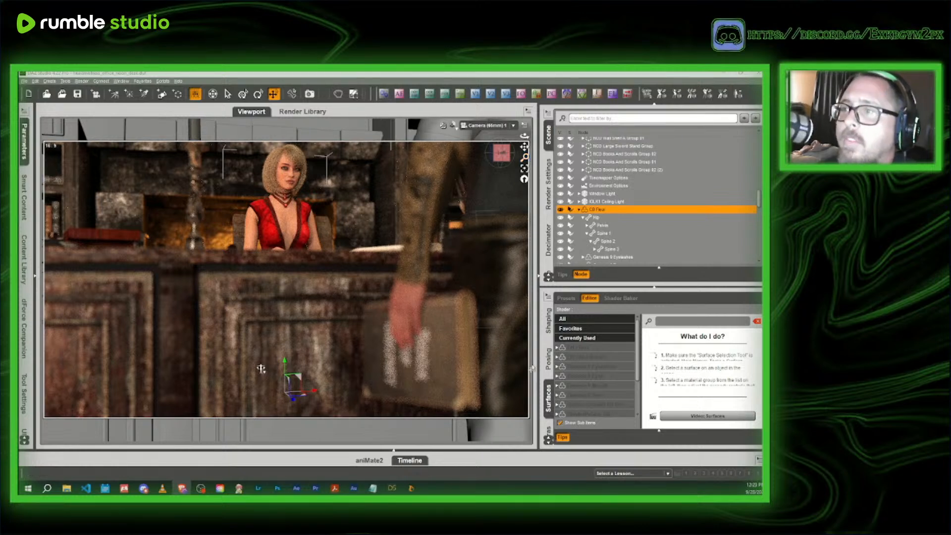
- Set the Camera F/Stop to the 11 and 1/3 stops option
{"action": "left_click", "coordinate": [599, 97]}
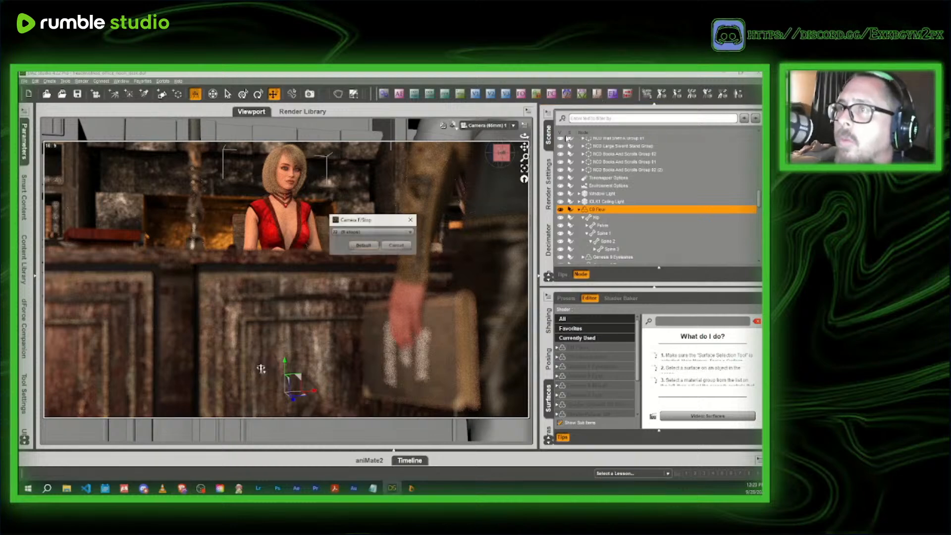
{"action": "left_click", "coordinate": [376, 233]}
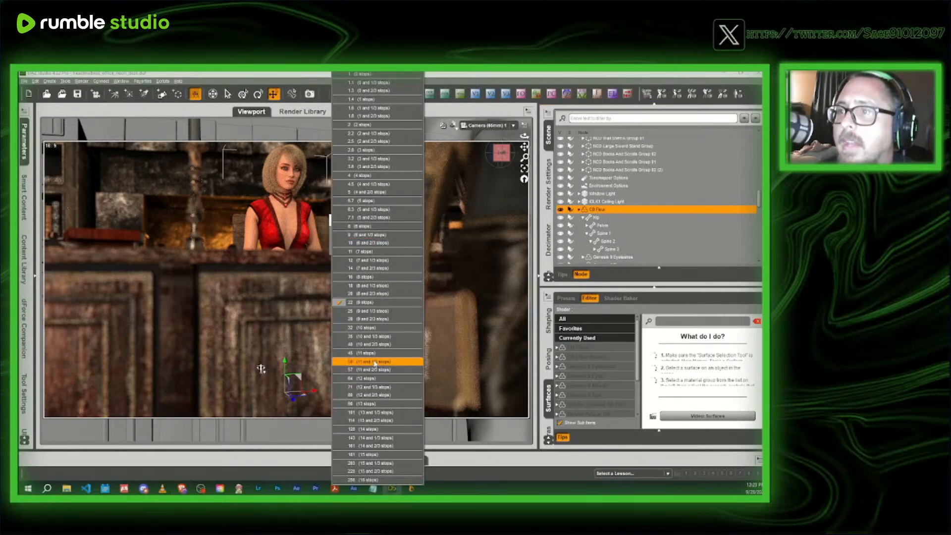
{"action": "left_click", "coordinate": [375, 363]}
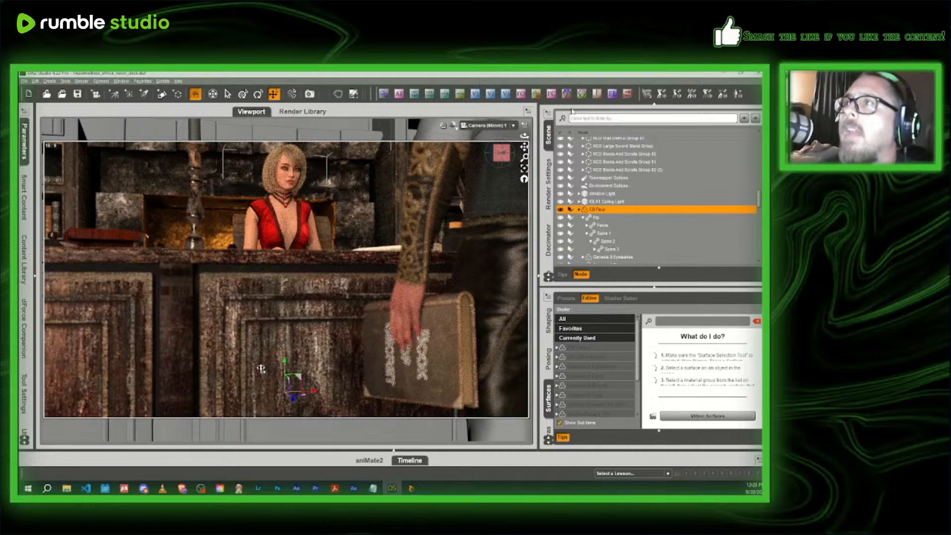
- Set the Camera F/Stop to 64 (12 stops) to sharpen the book in the foreground
{"action": "left_click", "coordinate": [596, 96]}
{"action": "left_click", "coordinate": [366, 234]}
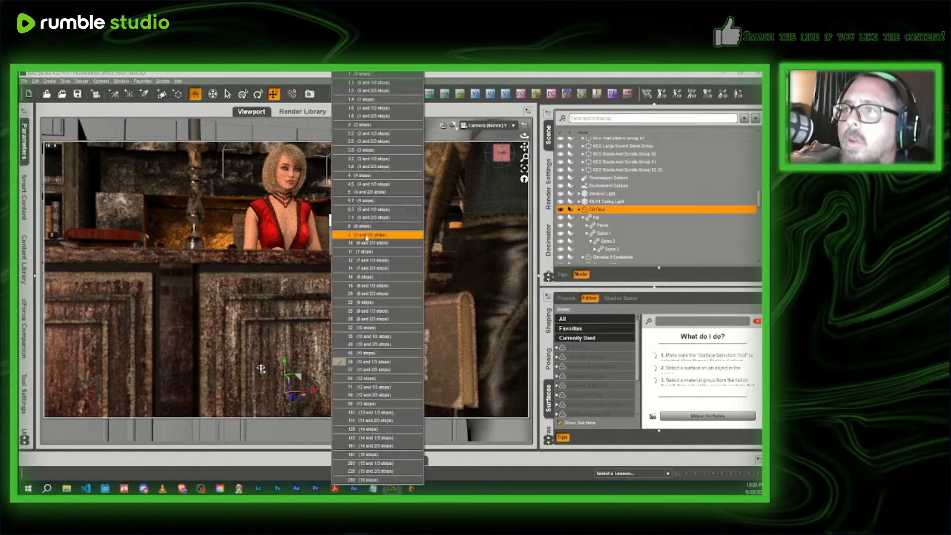
{"action": "left_click", "coordinate": [351, 379]}
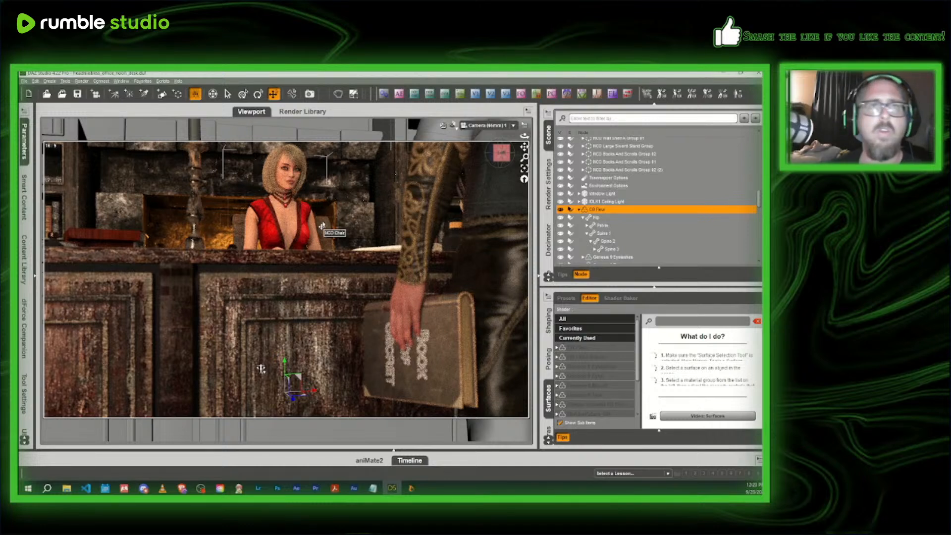
- Return the viewport to Texture Shaded and frame the headmistress's face from the front in the Perspective View
{"action": "left_click", "coordinate": [452, 125]}
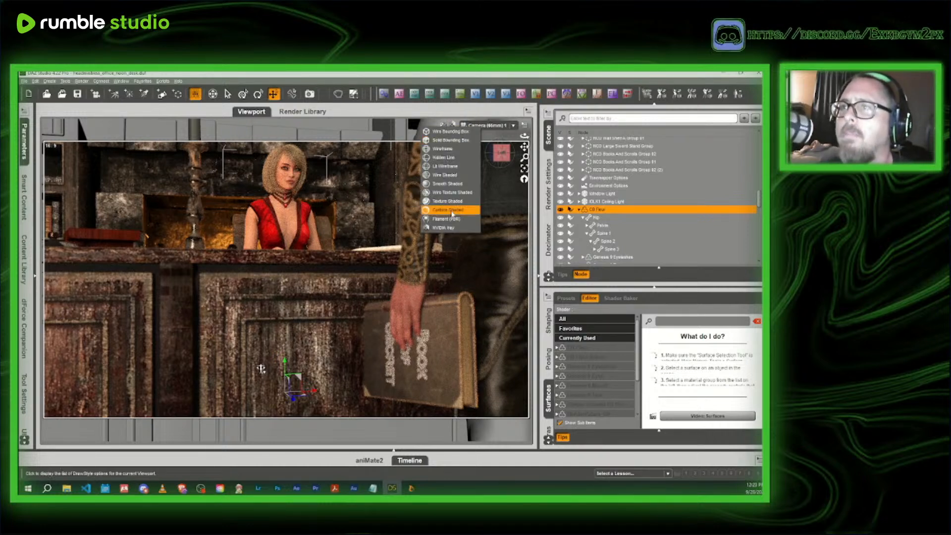
{"action": "left_click", "coordinate": [453, 203]}
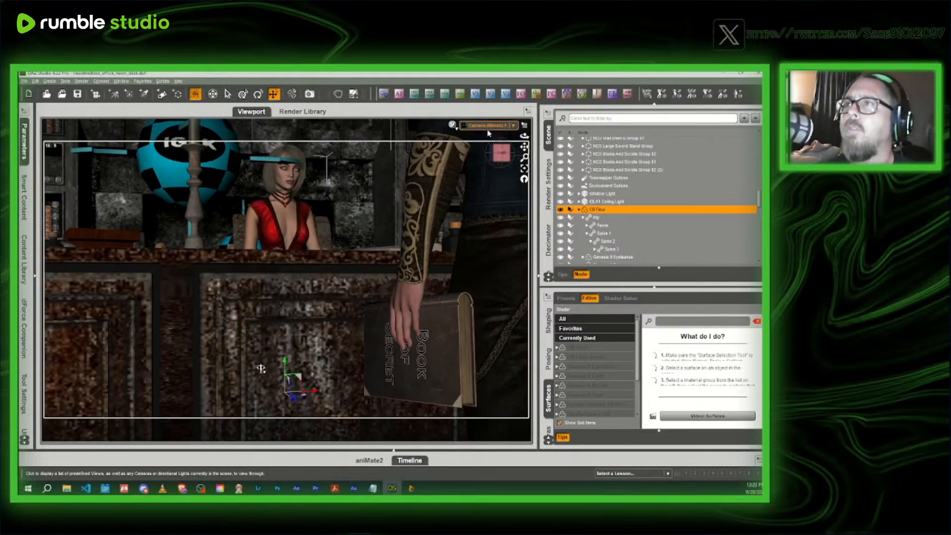
{"action": "left_click", "coordinate": [488, 132]}
{"action": "left_click_drag", "start_coordinate": [501, 153], "coordinate": [520, 158]}
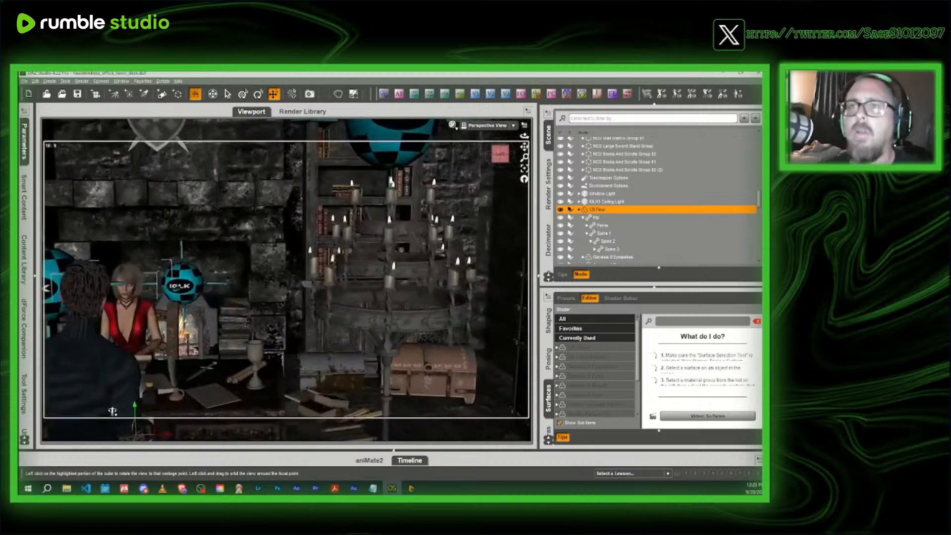
{"action": "middle_click_drag", "start_coordinate": [500, 155], "coordinate": [505, 157]}
{"action": "scroll", "coordinate": [505, 157], "scroll_direction": "up", "scroll_amount": 8}
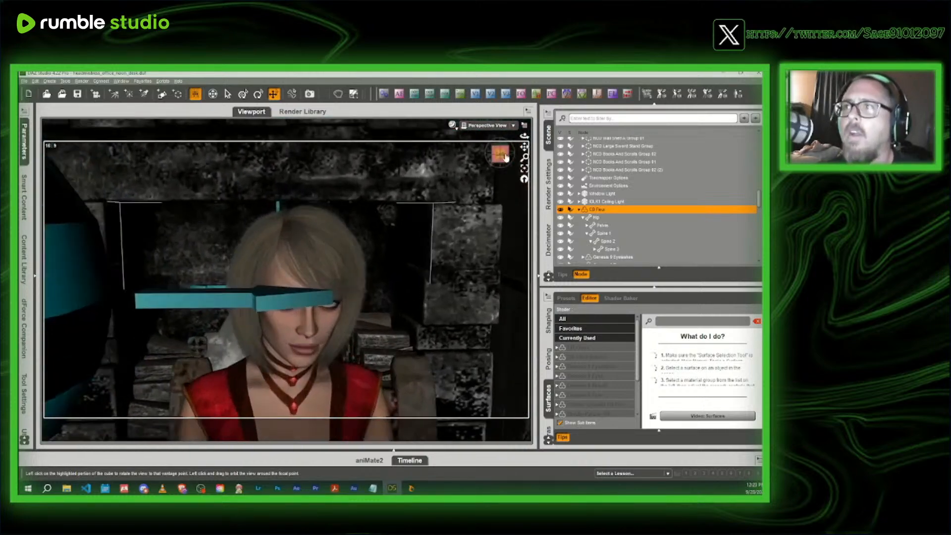
{"action": "left_click_drag", "start_coordinate": [505, 157], "coordinate": [516, 130]}
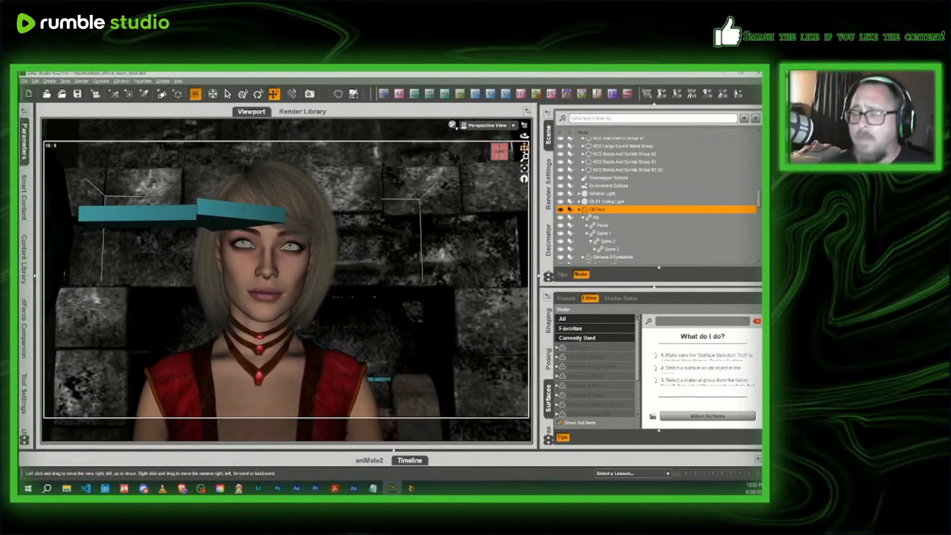
- Show the headmistress's Head pose controls, with the Head category expanded under her Pose Controls
{"action": "left_click", "coordinate": [293, 273]}
{"action": "left_click", "coordinate": [549, 361]}
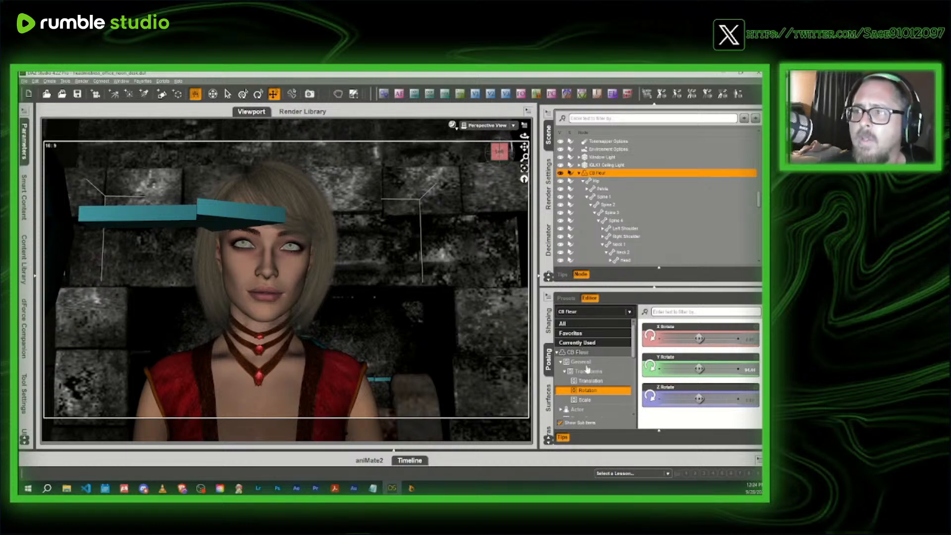
{"action": "scroll", "coordinate": [585, 386], "scroll_direction": "down", "scroll_amount": 2}
{"action": "left_click", "coordinate": [585, 392]}
{"action": "double_click", "coordinate": [584, 395]}
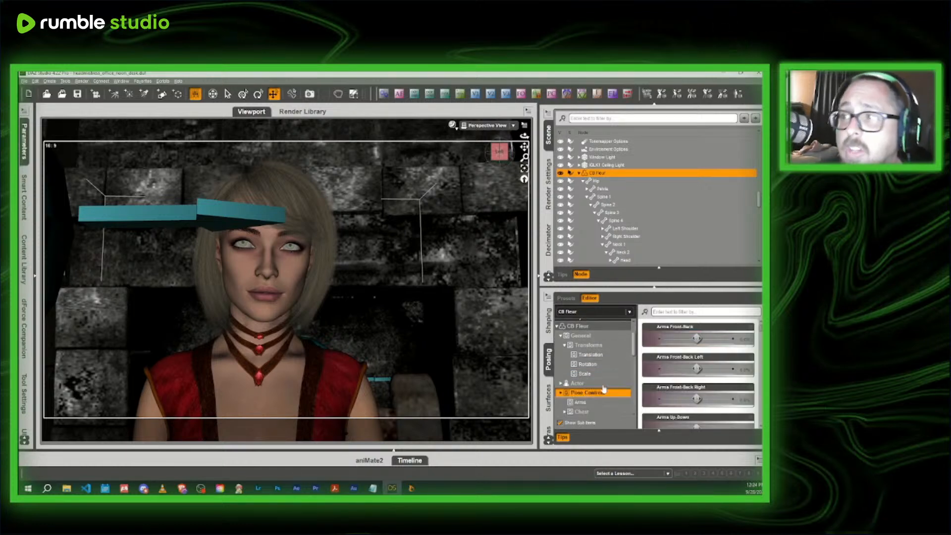
{"action": "scroll", "coordinate": [601, 389], "scroll_direction": "down", "scroll_amount": 4}
{"action": "double_click", "coordinate": [591, 363]}
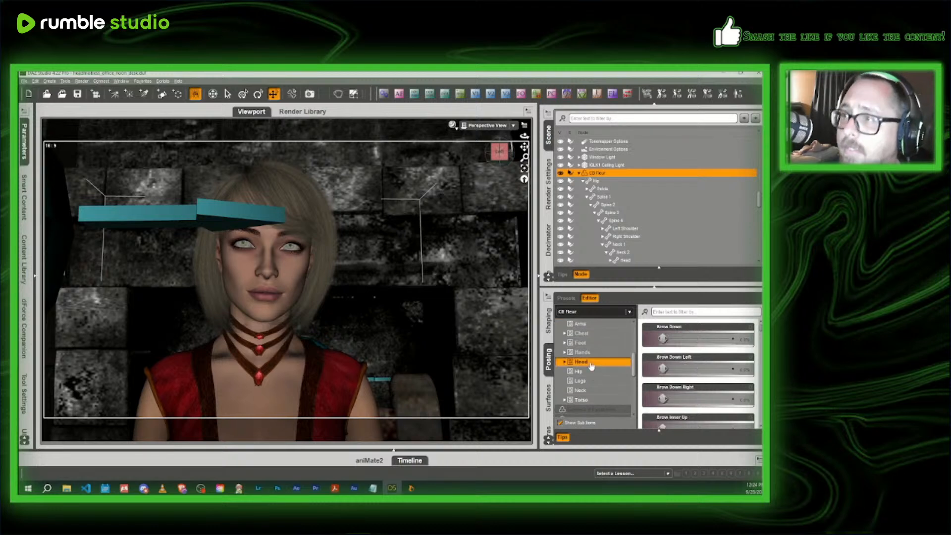
{"action": "scroll", "coordinate": [603, 384], "scroll_direction": "down", "scroll_amount": 1}
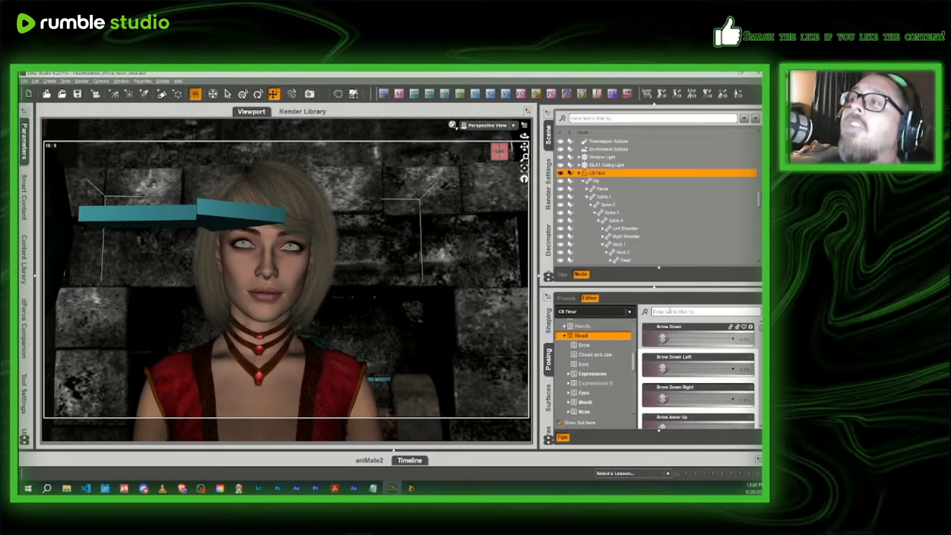
- Filter the head controls for "explain", set the Explaining Victoria 9 expression to about 54%, and return to the scene camera view
{"action": "left_click", "coordinate": [674, 311]}
{"action": "type", "text": "explain"}
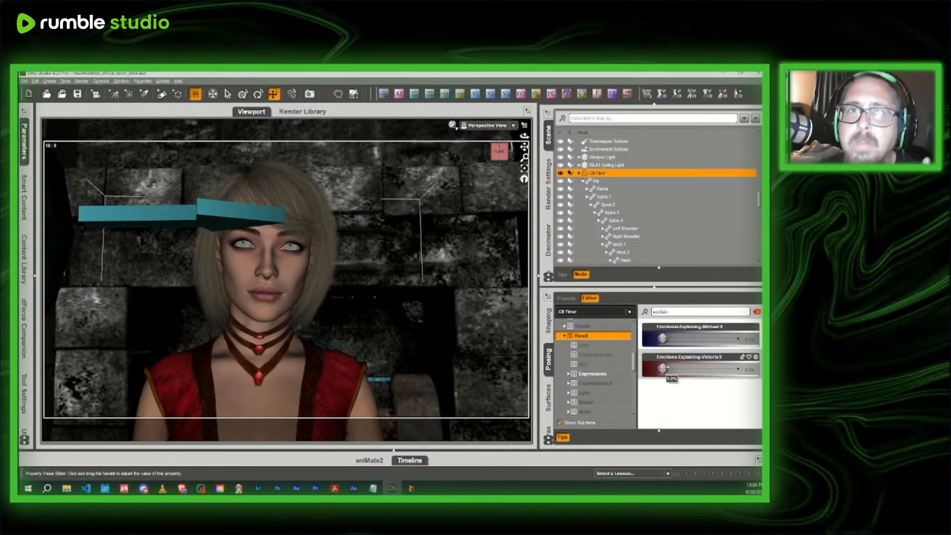
{"action": "left_click_drag", "start_coordinate": [662, 368], "coordinate": [702, 368]}
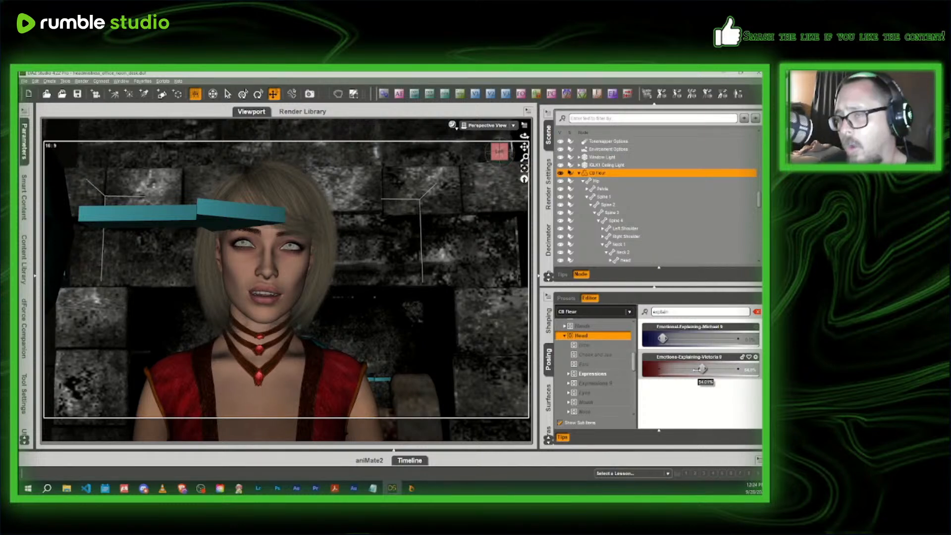
{"action": "left_click", "coordinate": [478, 126]}
{"action": "left_click", "coordinate": [474, 192]}
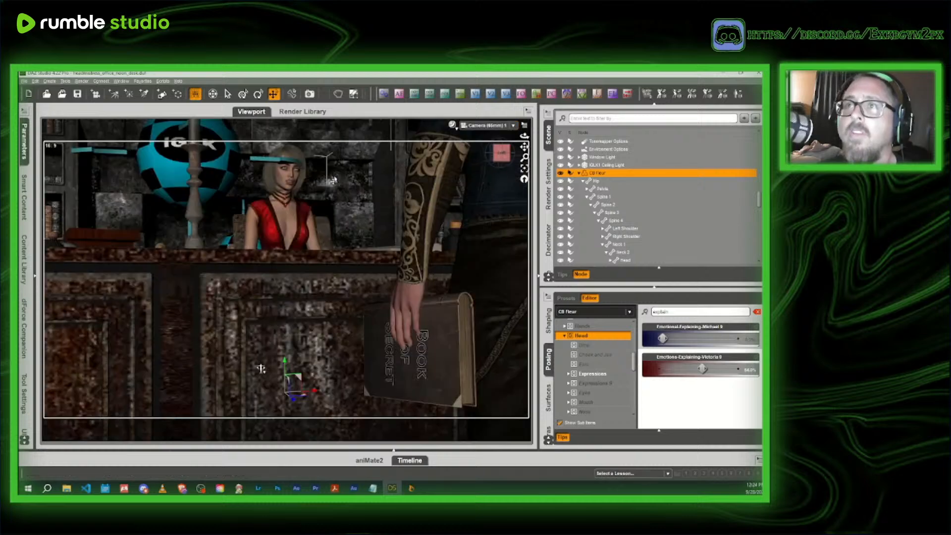
- Save the scene as books_of_secret11 in the DragonSpire books_of_secret folder, accepting the default scene save options
{"action": "left_click", "coordinate": [24, 81]}
{"action": "mouse_move", "coordinate": [64, 137]}
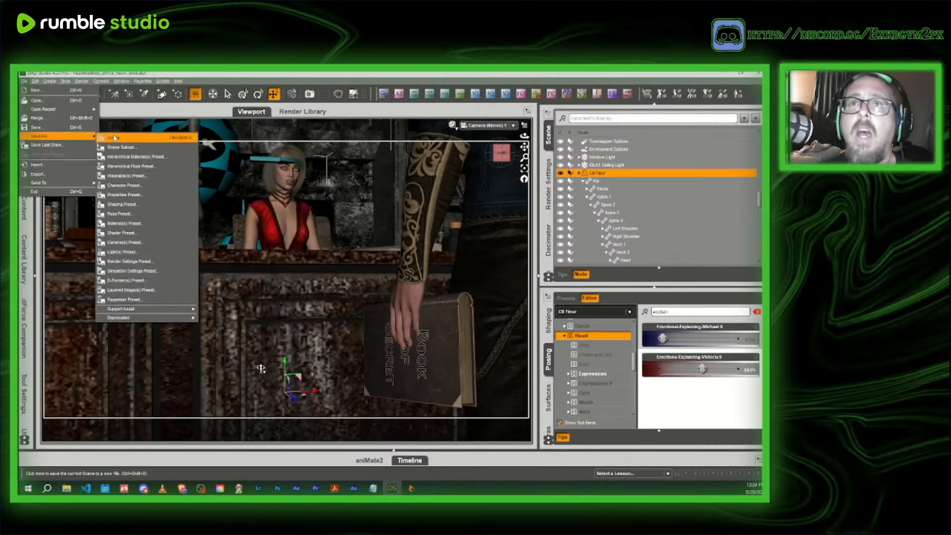
{"action": "left_click", "coordinate": [119, 138]}
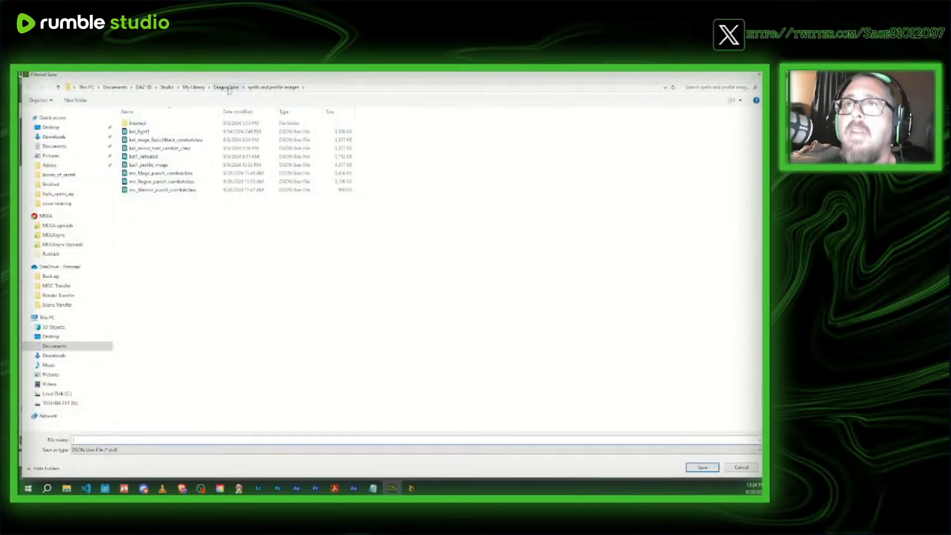
{"action": "left_click", "coordinate": [229, 91]}
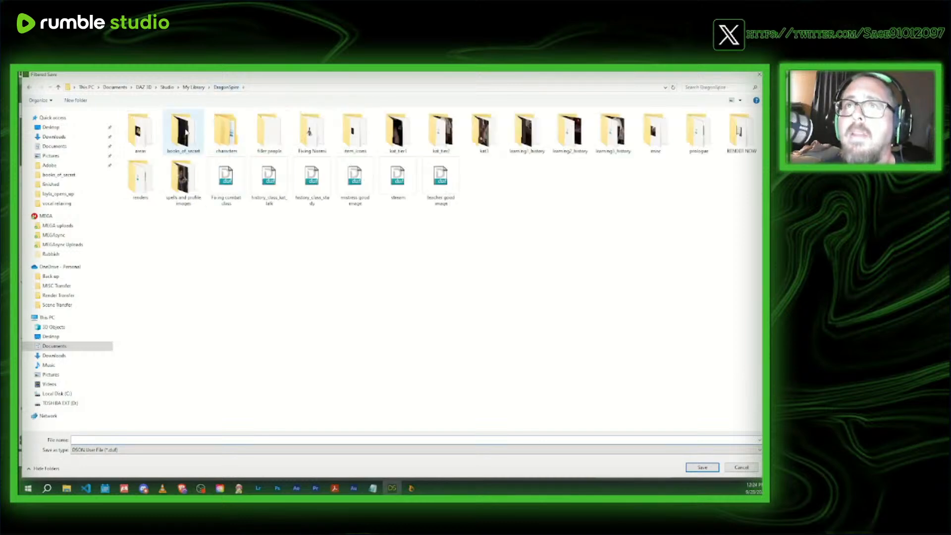
{"action": "double_click", "coordinate": [201, 140]}
{"action": "left_click", "coordinate": [149, 197]}
{"action": "left_click", "coordinate": [122, 439]}
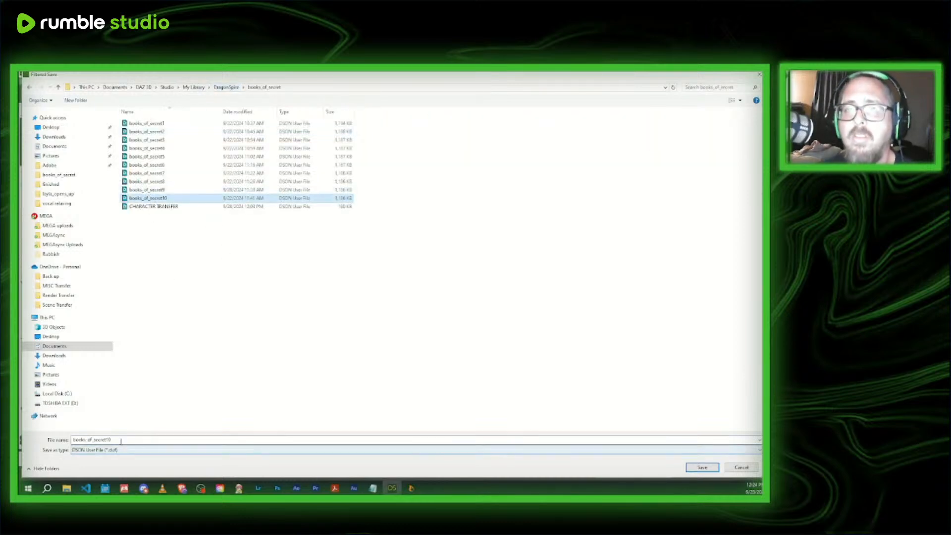
{"action": "key", "text": "BackSpace"}
{"action": "type", "text": "1"}
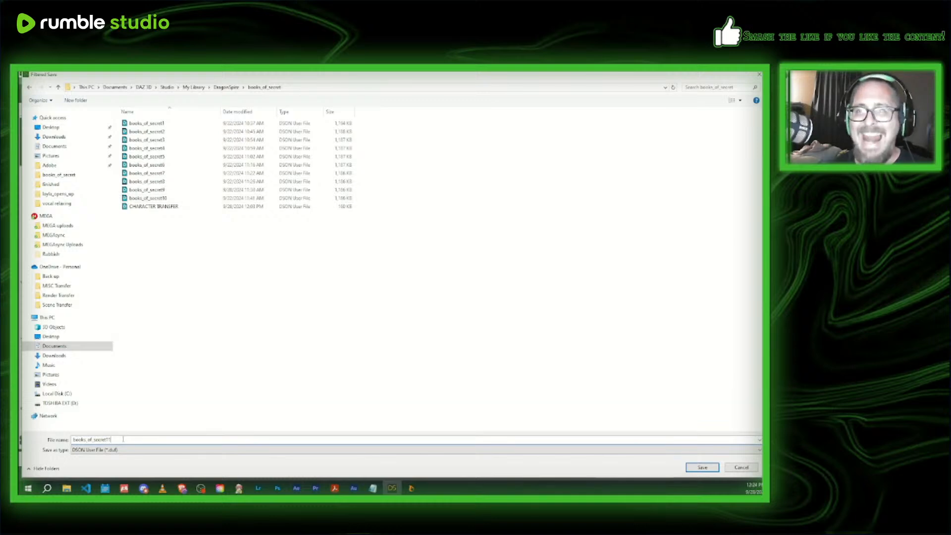
{"action": "left_click", "coordinate": [702, 467]}
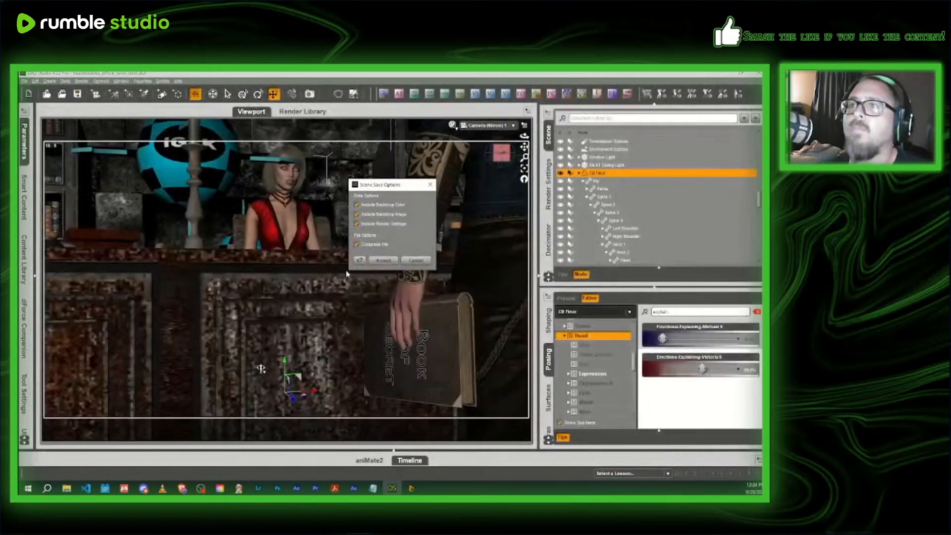
{"action": "left_click", "coordinate": [375, 264]}
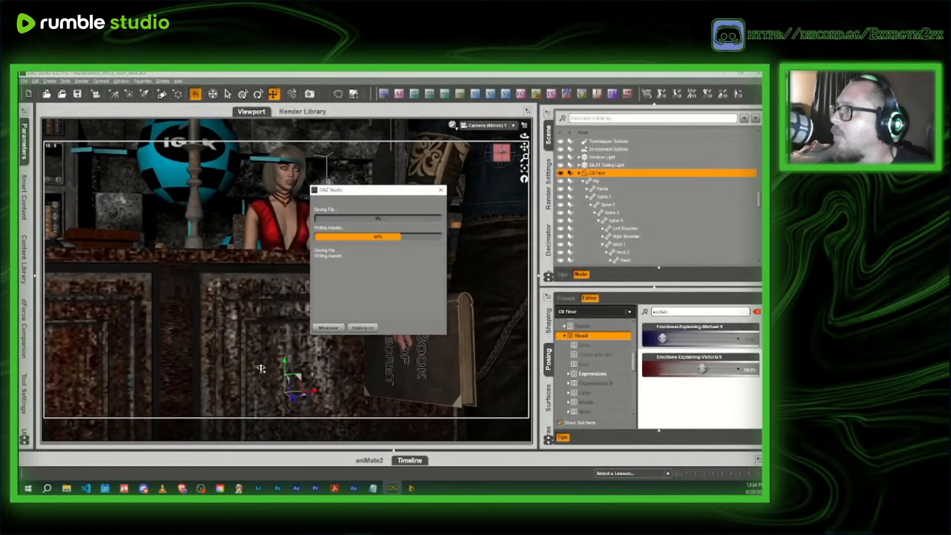
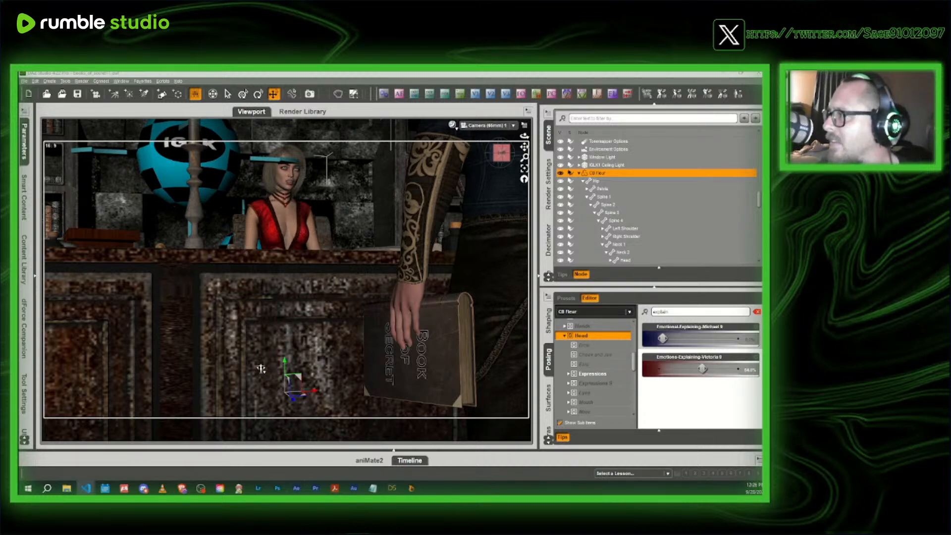
{"action": "left_click", "coordinate": [282, 75]}
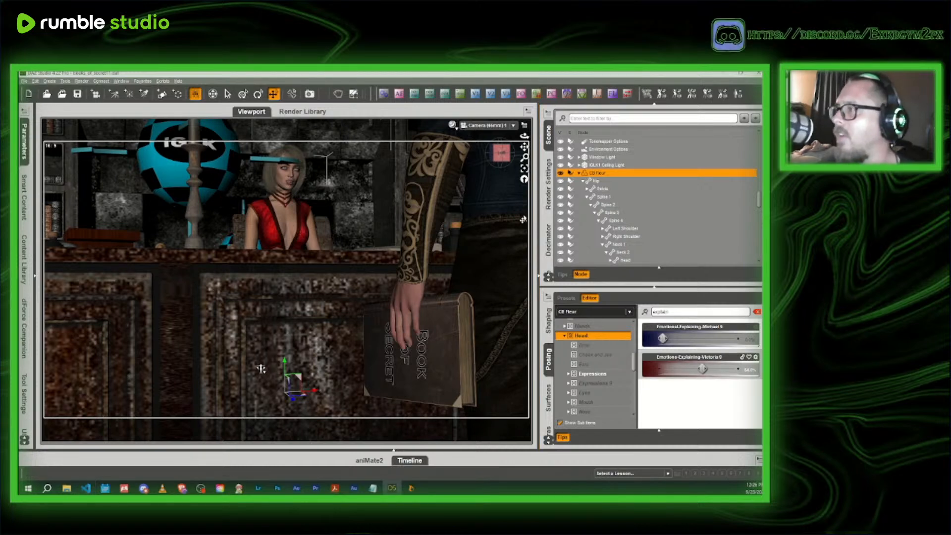
{"action": "key", "text": "alt+Tab"}
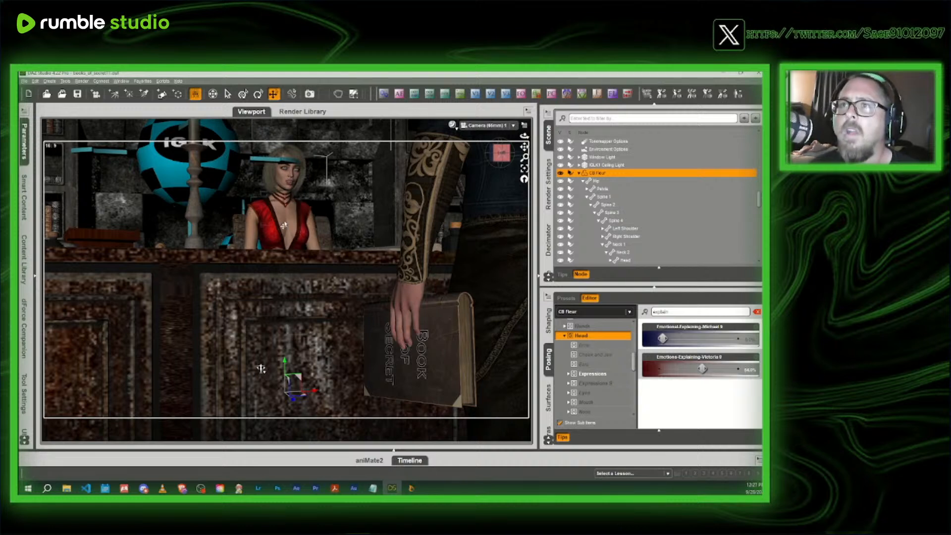
- Add the current scene books_of_secret11 to the Render Queue with the default scene render options
{"action": "left_click", "coordinate": [546, 182]}
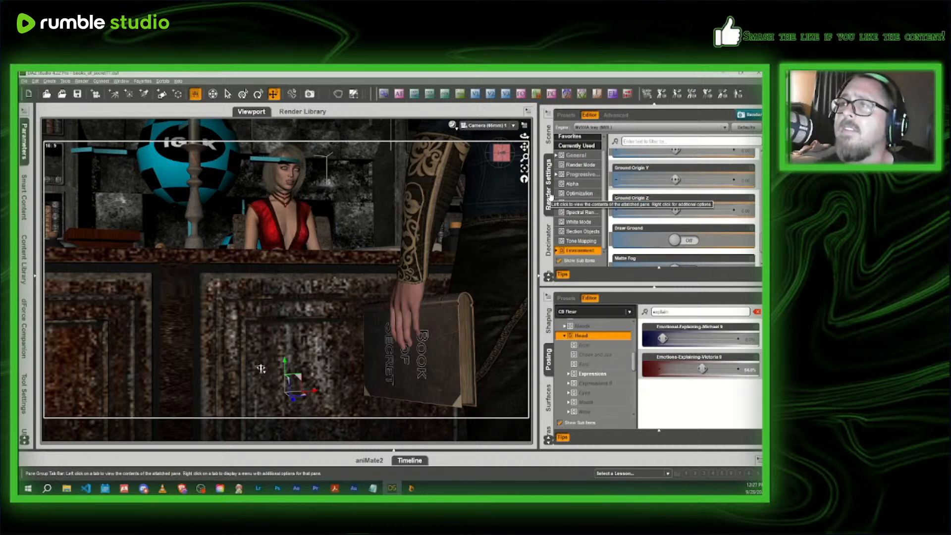
{"action": "left_click", "coordinate": [551, 242]}
{"action": "scroll", "coordinate": [551, 243], "scroll_direction": "down", "scroll_amount": 1}
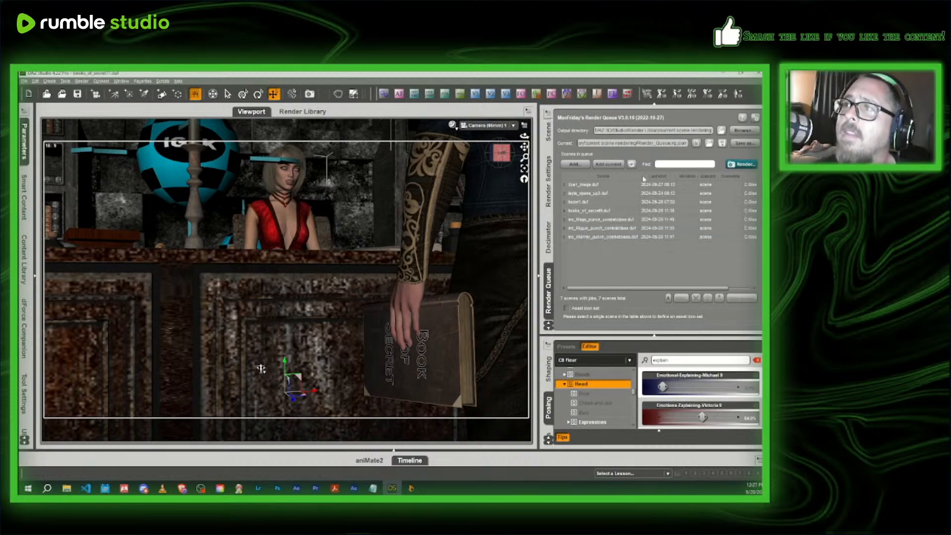
{"action": "left_click", "coordinate": [608, 164]}
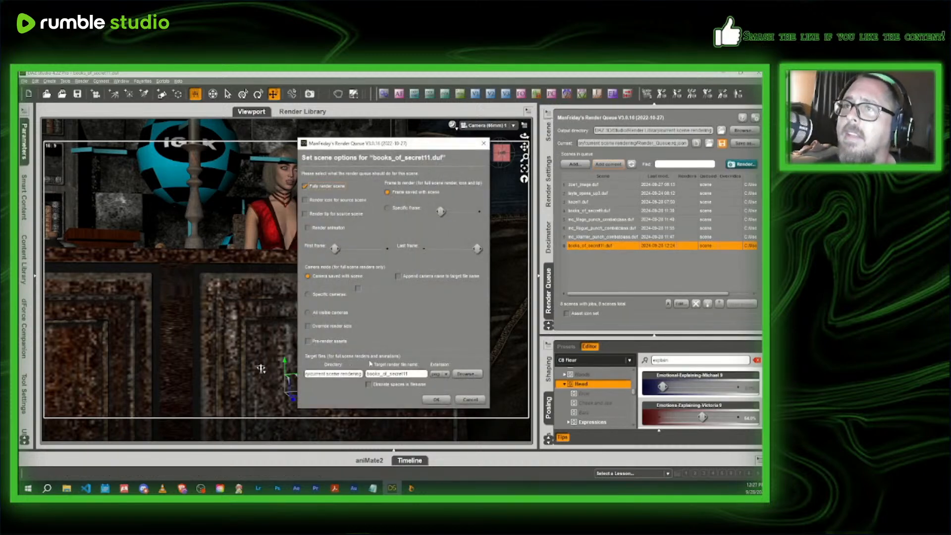
{"action": "left_click", "coordinate": [435, 399]}
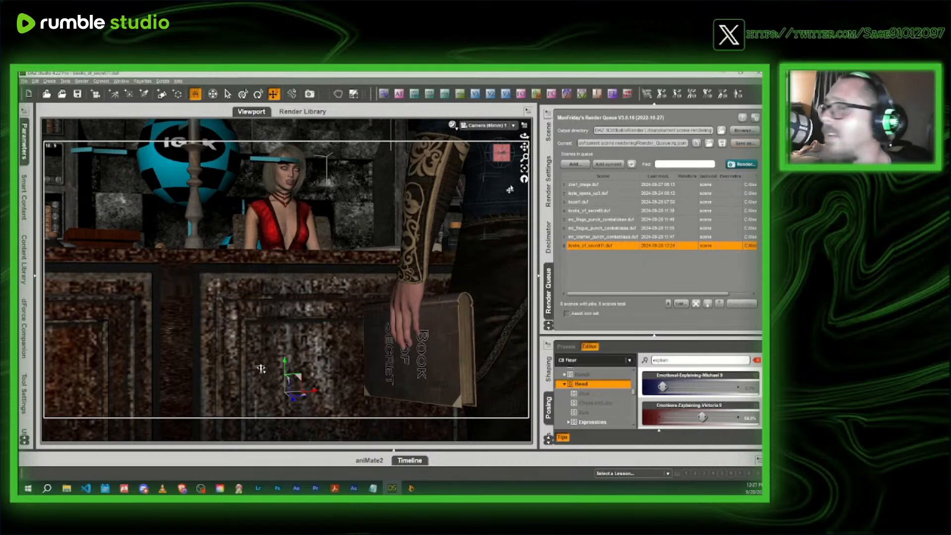
{"action": "mouse_move", "coordinate": [569, 189]}
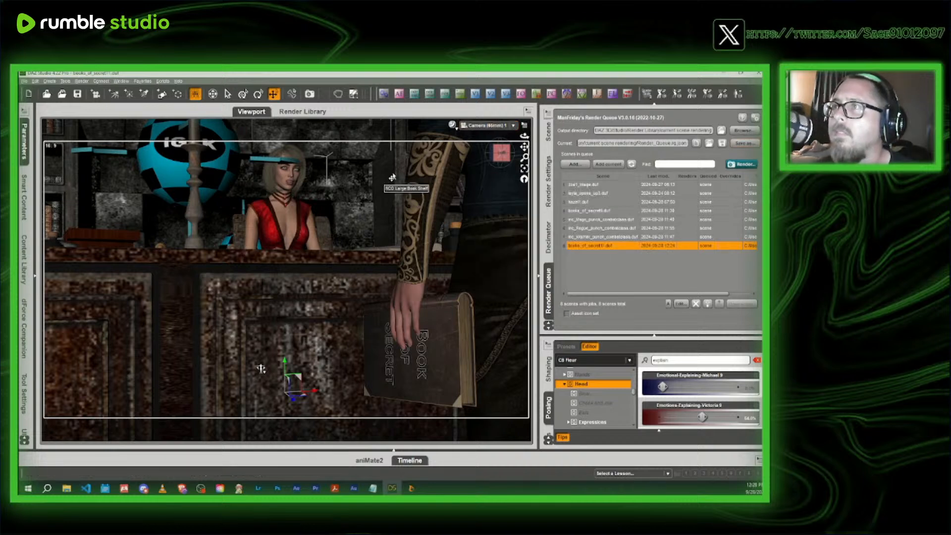
- Switch the viewport to the Perspective View and frame the headmistress's forearms and hands over the papers on the desk
{"action": "left_click", "coordinate": [487, 125]}
{"action": "left_click", "coordinate": [476, 144]}
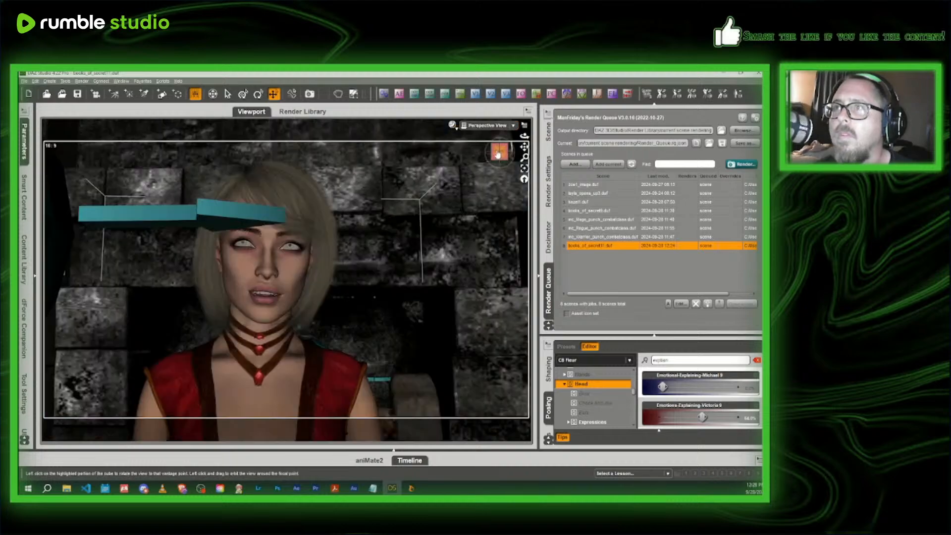
{"action": "mouse_move", "coordinate": [496, 151]}
{"action": "left_mouse_down"}
{"action": "mouse_move", "coordinate": [524, 204]}
{"action": "mouse_move", "coordinate": [488, 166]}
{"action": "mouse_move", "coordinate": [499, 169]}
{"action": "mouse_move", "coordinate": [524, 94]}
{"action": "mouse_move", "coordinate": [524, 136]}
{"action": "mouse_move", "coordinate": [491, 153]}
{"action": "left_mouse_up"}
{"action": "scroll", "coordinate": [496, 151], "scroll_direction": "down", "scroll_amount": 4}
{"action": "key", "text": "ctrl+z"}
{"action": "scroll", "coordinate": [499, 153], "scroll_direction": "down", "scroll_amount": 3}
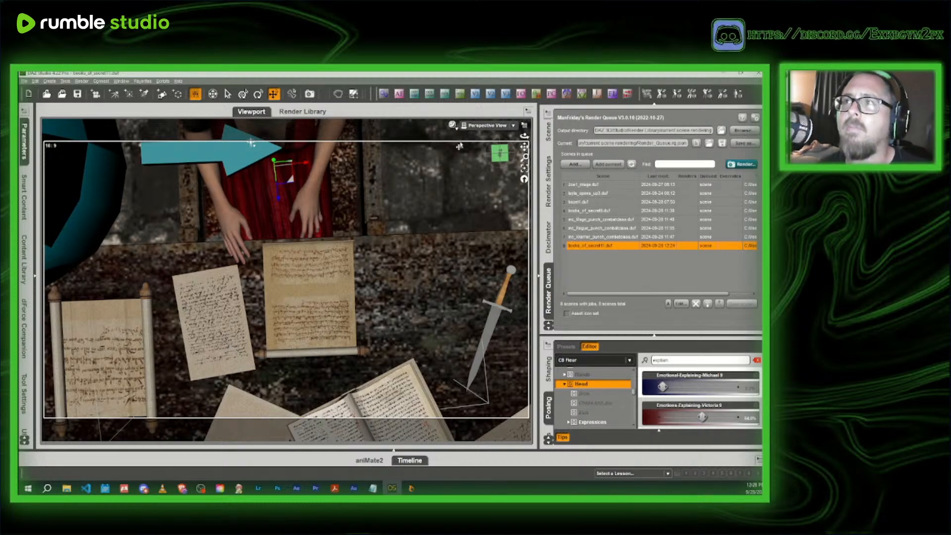
{"action": "left_click_drag", "start_coordinate": [499, 152], "coordinate": [523, 119]}
{"action": "scroll", "coordinate": [523, 148], "scroll_direction": "up", "scroll_amount": 3}
- Twist the headmistress's right forearm to the slider's minimum and bring her right hand's Bend close to zero
{"action": "left_click", "coordinate": [420, 218]}
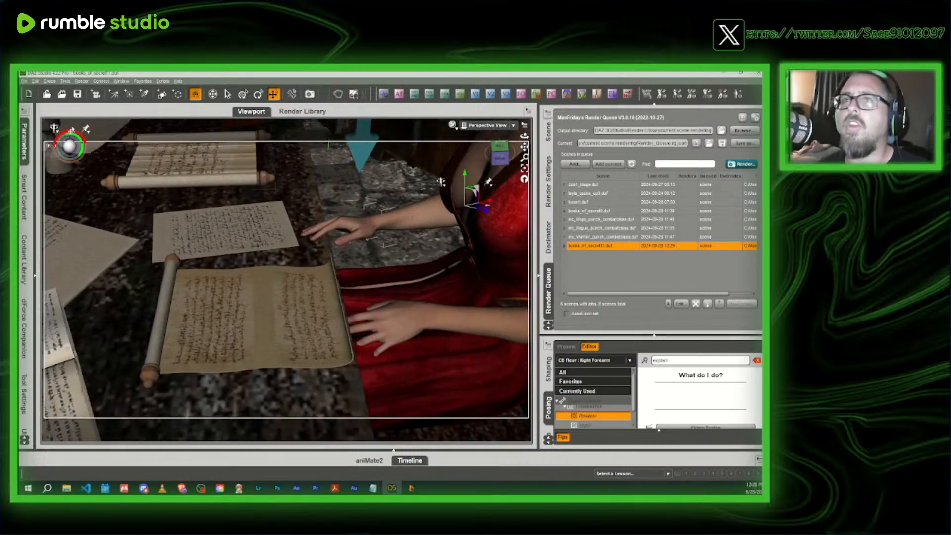
{"action": "left_click", "coordinate": [24, 154]}
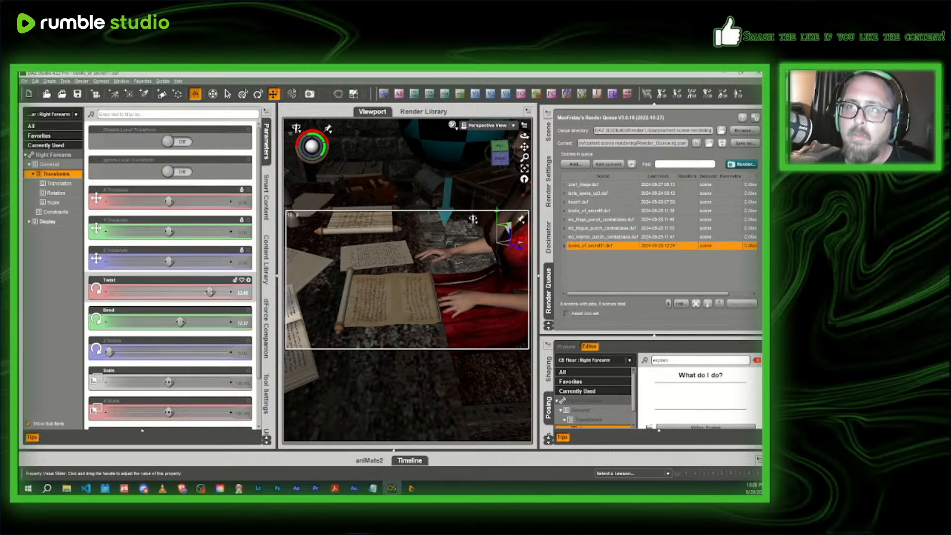
{"action": "left_click_drag", "start_coordinate": [210, 291], "coordinate": [110, 292]}
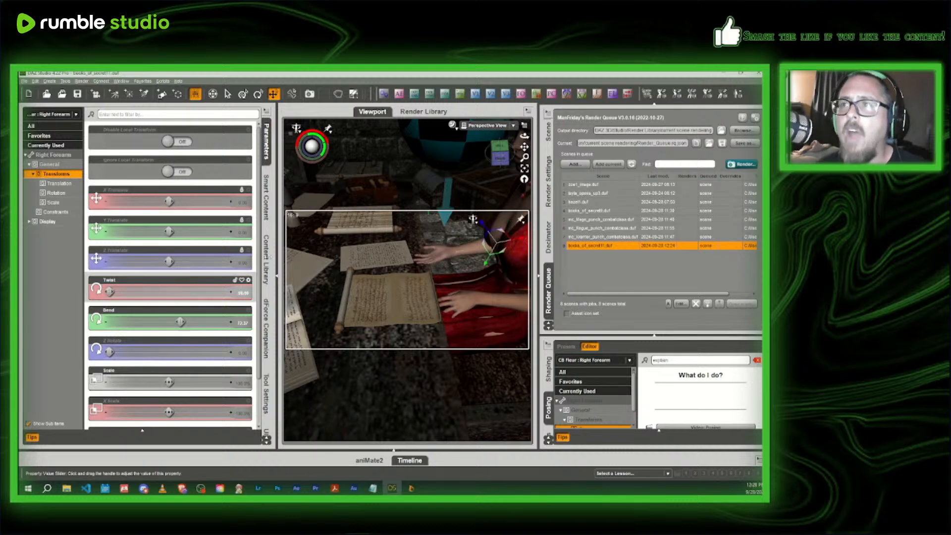
{"action": "left_click", "coordinate": [438, 257]}
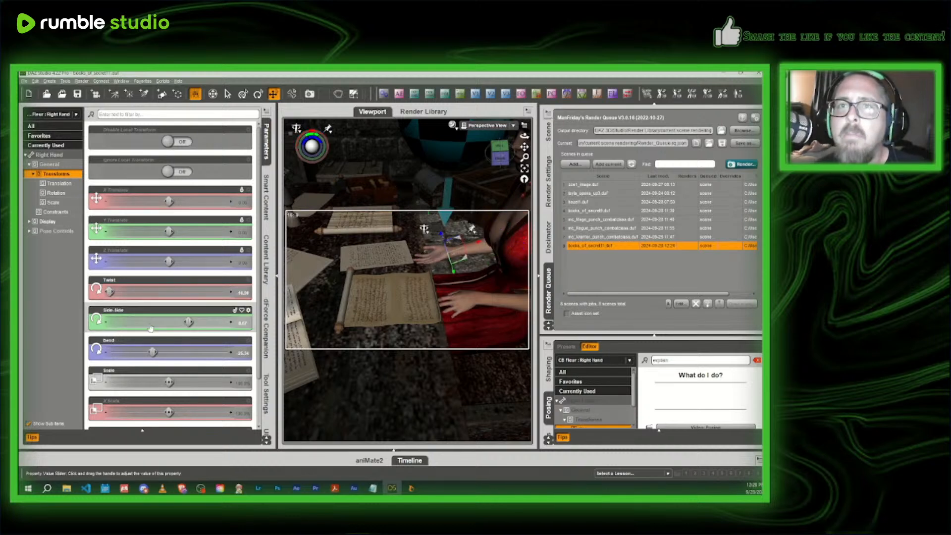
{"action": "left_click_drag", "start_coordinate": [152, 351], "coordinate": [174, 343]}
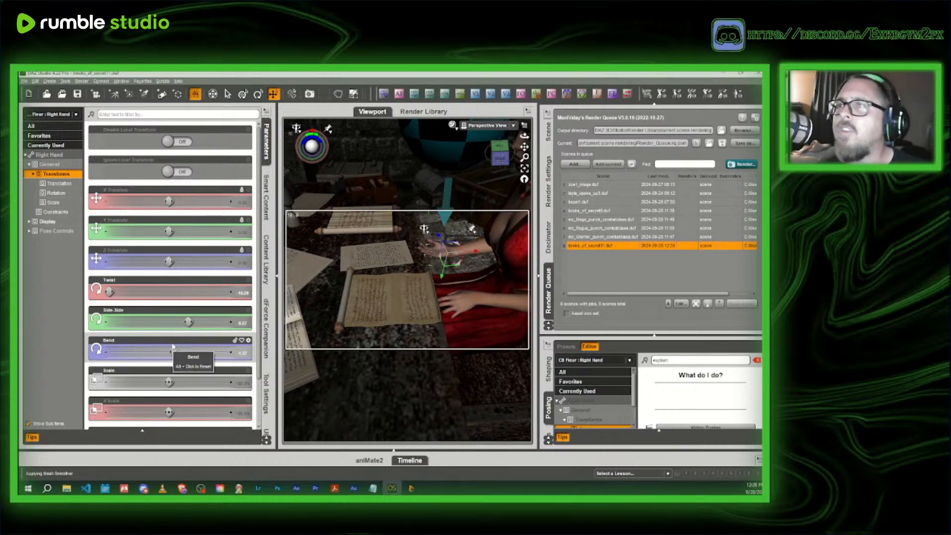
- Show the scene hierarchy and examine the headmistress's right arm and hand above the desk from several angles
{"action": "left_click_drag", "start_coordinate": [523, 136], "coordinate": [569, 153]}
{"action": "left_click", "coordinate": [548, 139]}
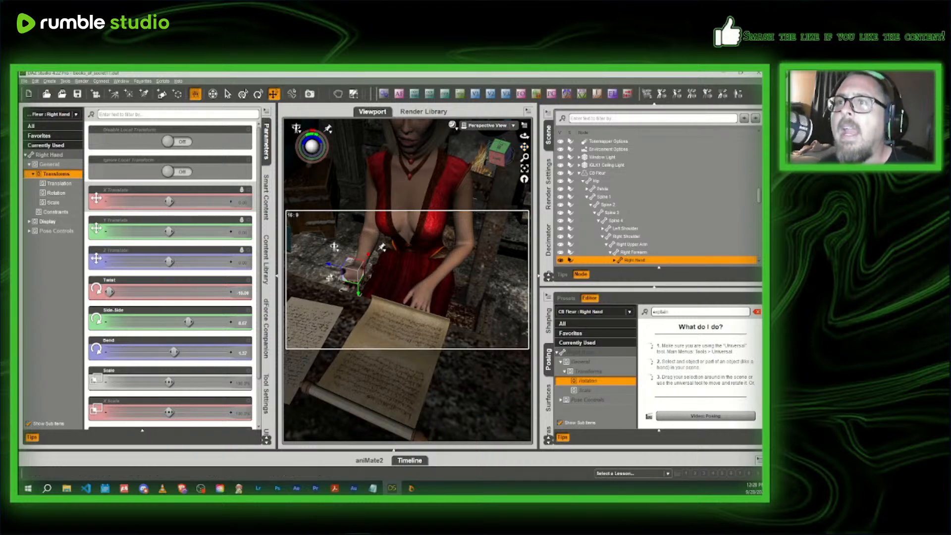
{"action": "left_click", "coordinate": [500, 154]}
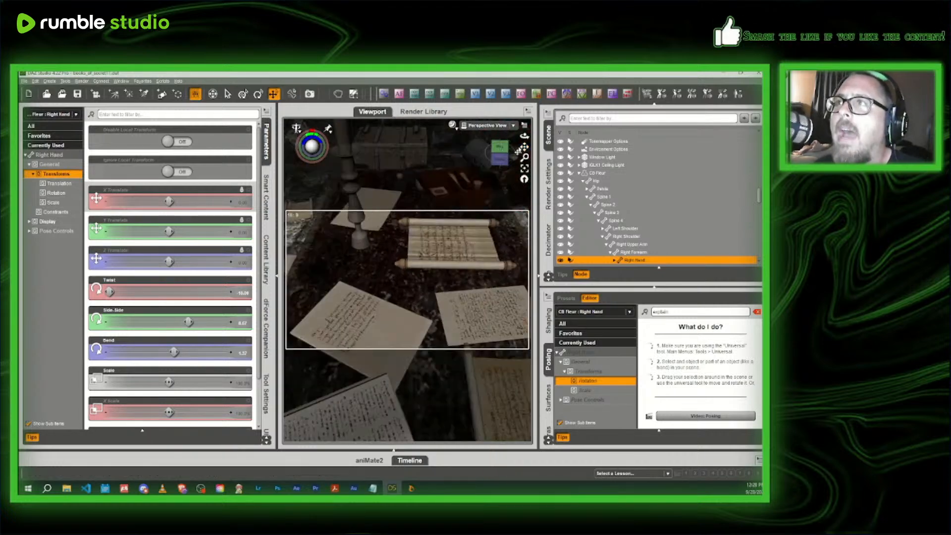
{"action": "left_click_drag", "start_coordinate": [524, 147], "coordinate": [425, 156]}
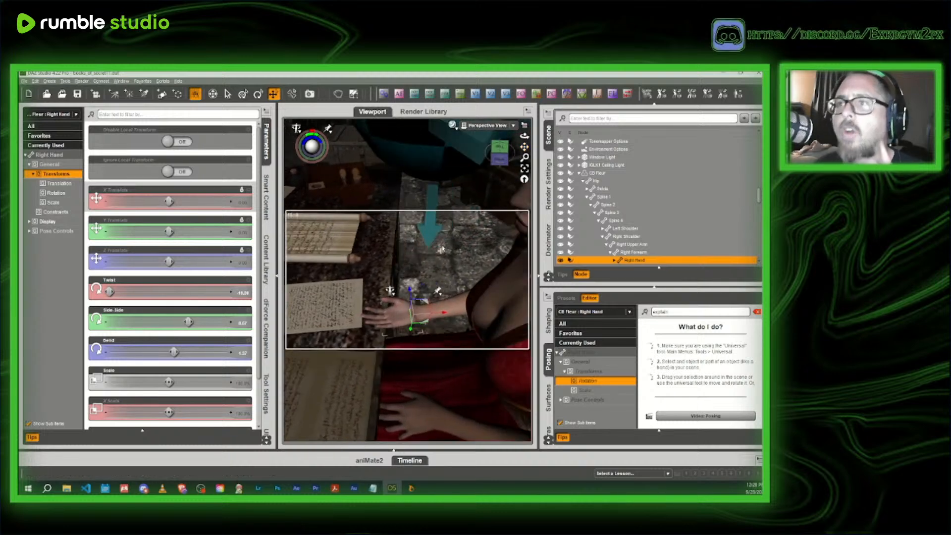
{"action": "left_click", "coordinate": [495, 164]}
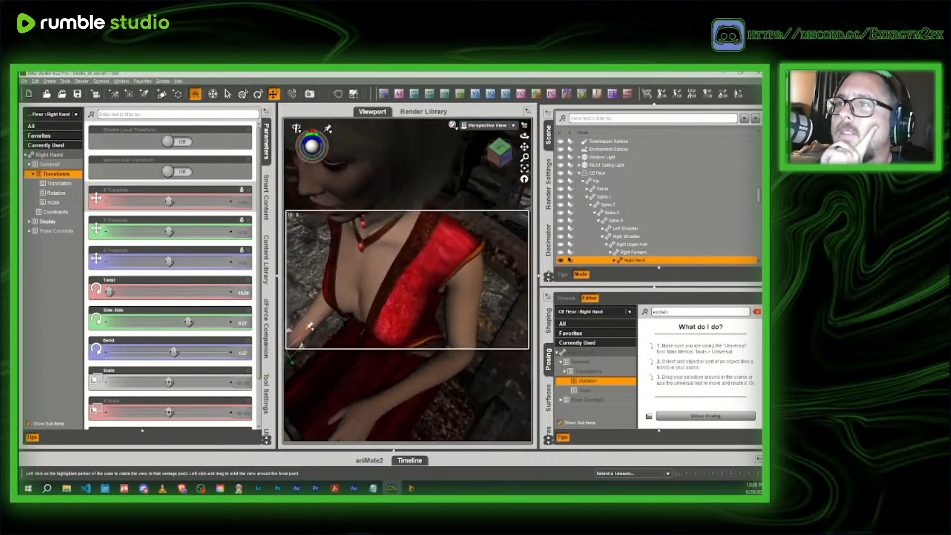
{"action": "left_click_drag", "start_coordinate": [524, 147], "coordinate": [597, 102]}
{"action": "scroll", "coordinate": [422, 300], "scroll_direction": "down", "scroll_amount": 4}
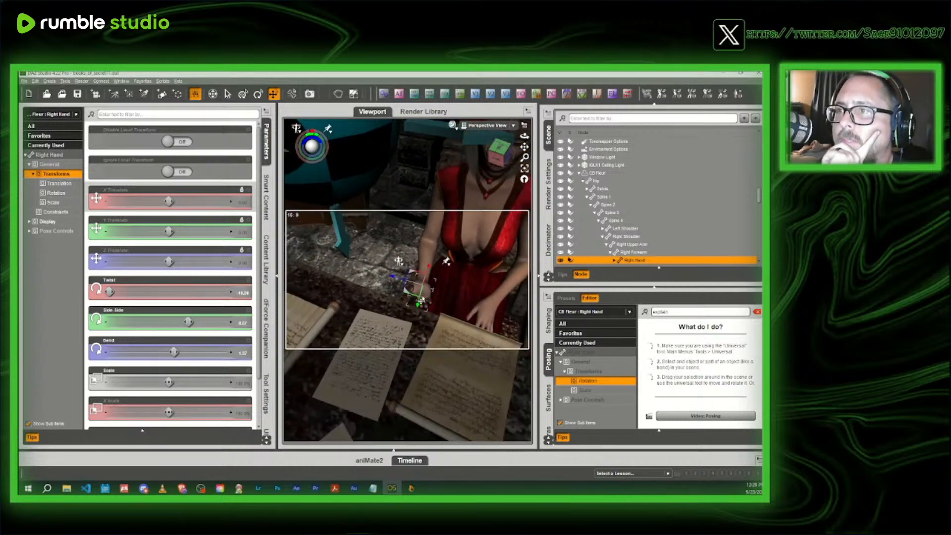
{"action": "left_click", "coordinate": [495, 158]}
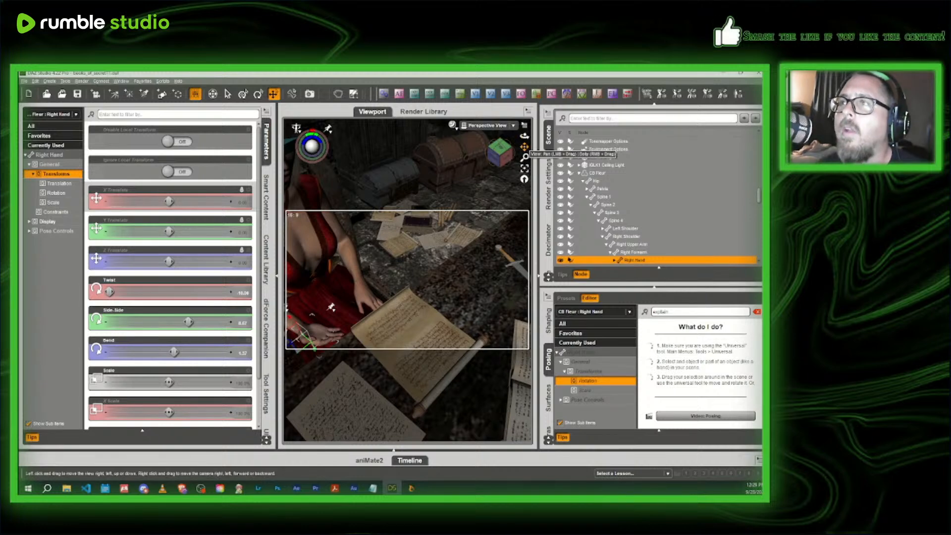
{"action": "left_click", "coordinate": [499, 158]}
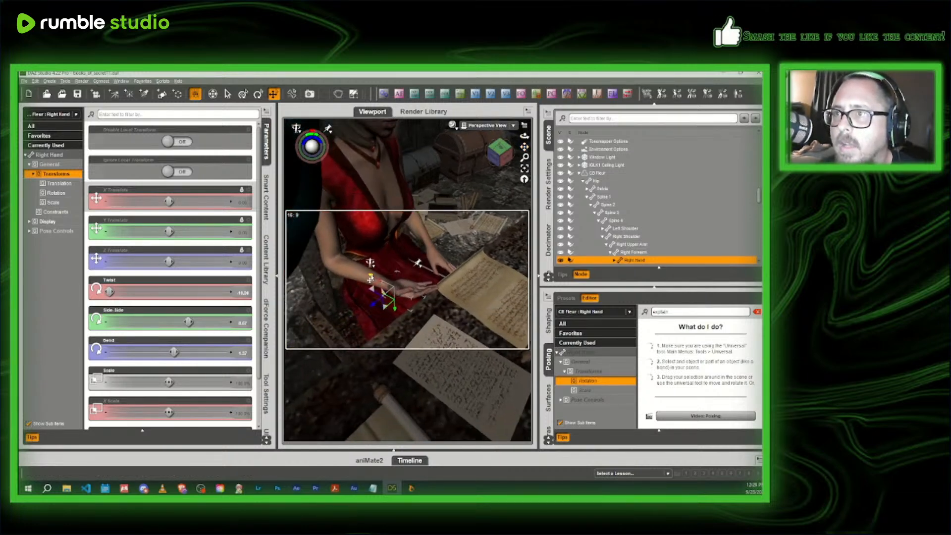
- Try to move the headmistress's right hand forward over the desk papers, and undo the move
{"action": "left_click_drag", "start_coordinate": [371, 279], "coordinate": [404, 286]}
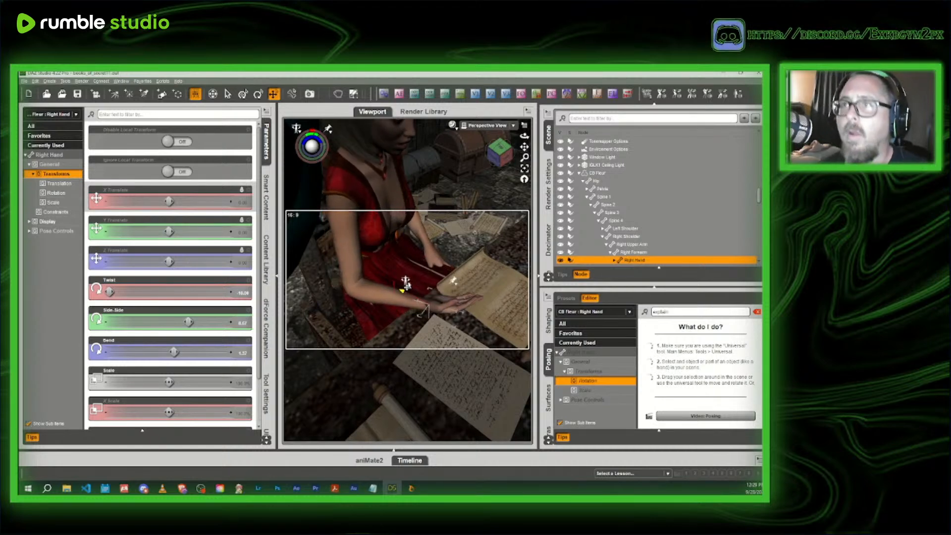
{"action": "left_click", "coordinate": [335, 227]}
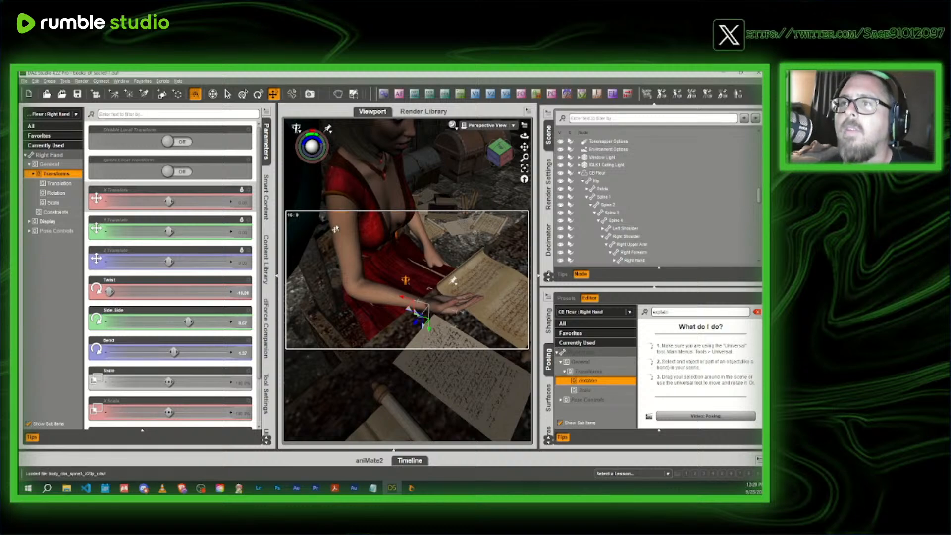
{"action": "key", "text": "ctrl+z"}
{"action": "key", "text": "ctrl+z"}
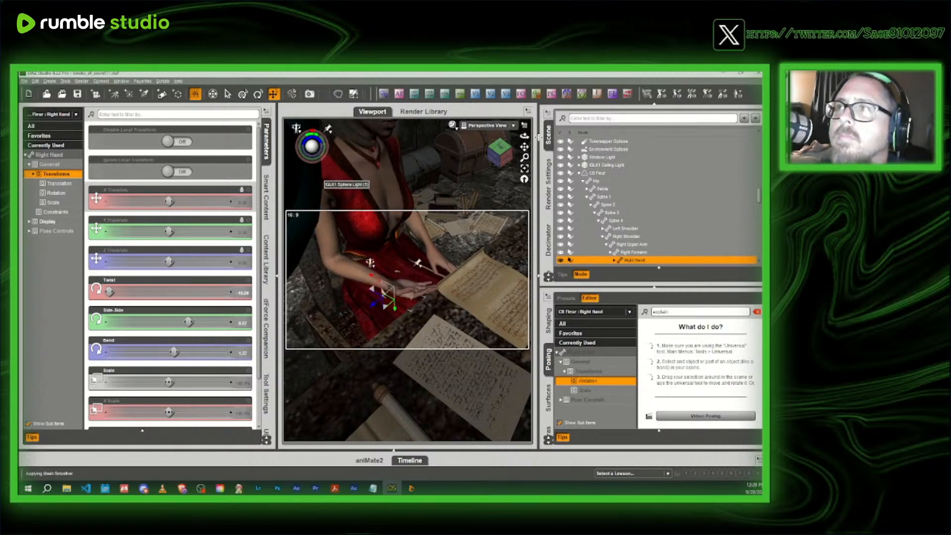
- Lower the headmistress's right upper arm Twist and adjust her right shoulder's Twist and Front-Back rotation
{"action": "left_click_drag", "start_coordinate": [524, 136], "coordinate": [507, 158]}
{"action": "left_click", "coordinate": [435, 250]}
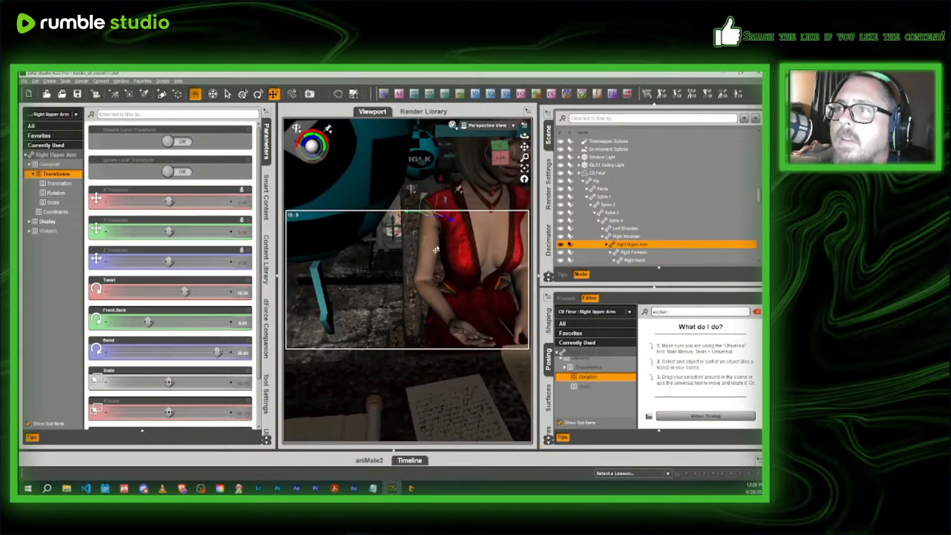
{"action": "left_click_drag", "start_coordinate": [183, 292], "coordinate": [177, 292]}
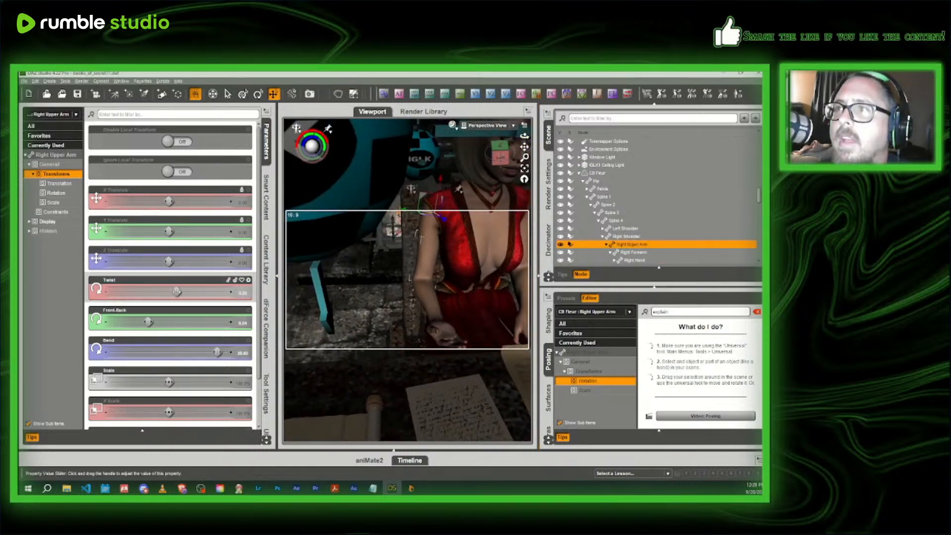
{"action": "left_click", "coordinate": [446, 199]}
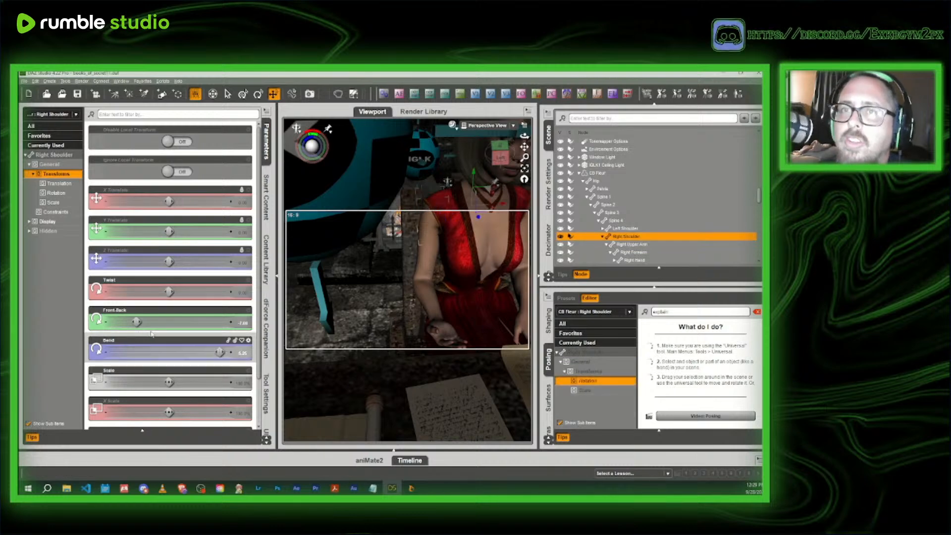
{"action": "left_click_drag", "start_coordinate": [169, 292], "coordinate": [142, 292]}
{"action": "left_click_drag", "start_coordinate": [124, 330], "coordinate": [166, 322]}
- Reduce the headmistress's right forearm Bend to about 37 so the hand reaches forward palm up
{"action": "left_click", "coordinate": [431, 264]}
{"action": "left_click", "coordinate": [420, 266]}
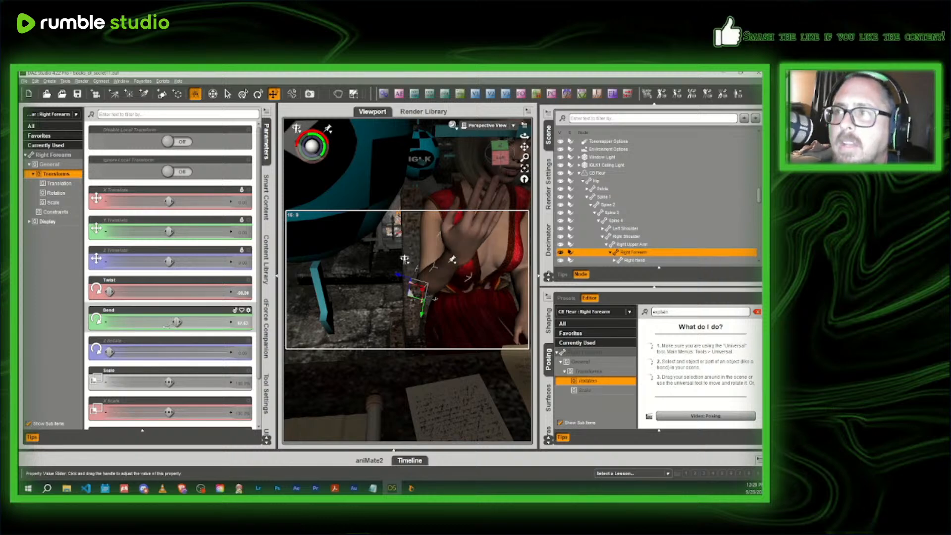
{"action": "left_click_drag", "start_coordinate": [176, 322], "coordinate": [155, 346]}
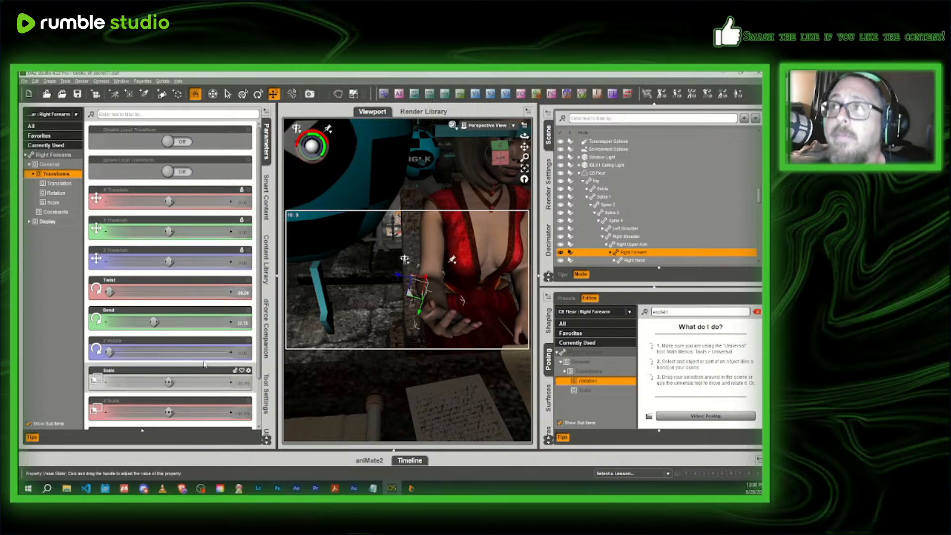
- Select the headmistress figure and list the installed pose products for partial body regions
{"action": "double_click", "coordinate": [433, 323]}
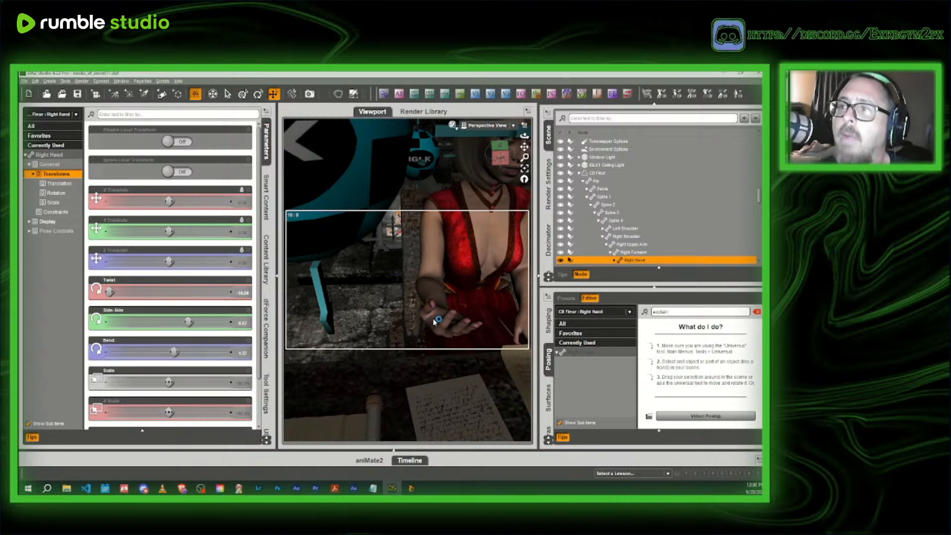
{"action": "left_click", "coordinate": [266, 197]}
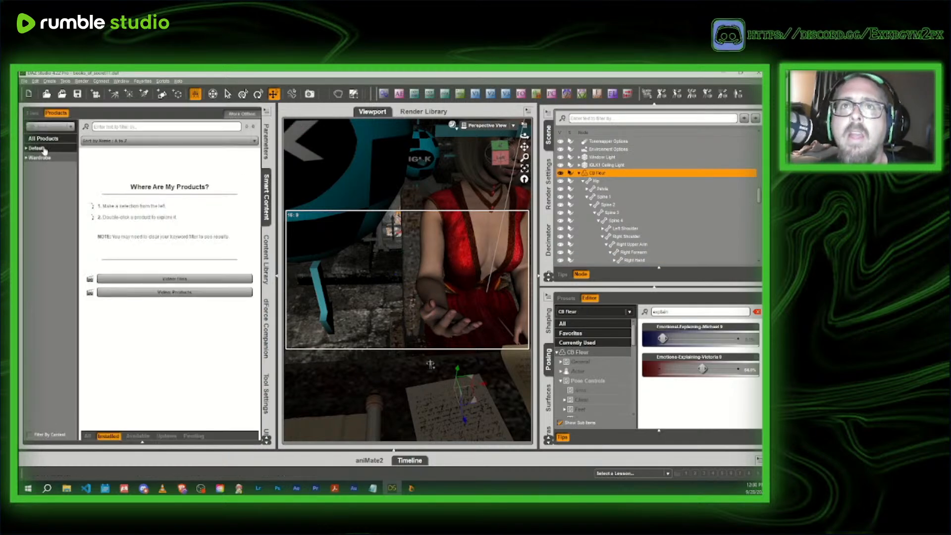
{"action": "double_click", "coordinate": [45, 148]}
{"action": "double_click", "coordinate": [39, 291]}
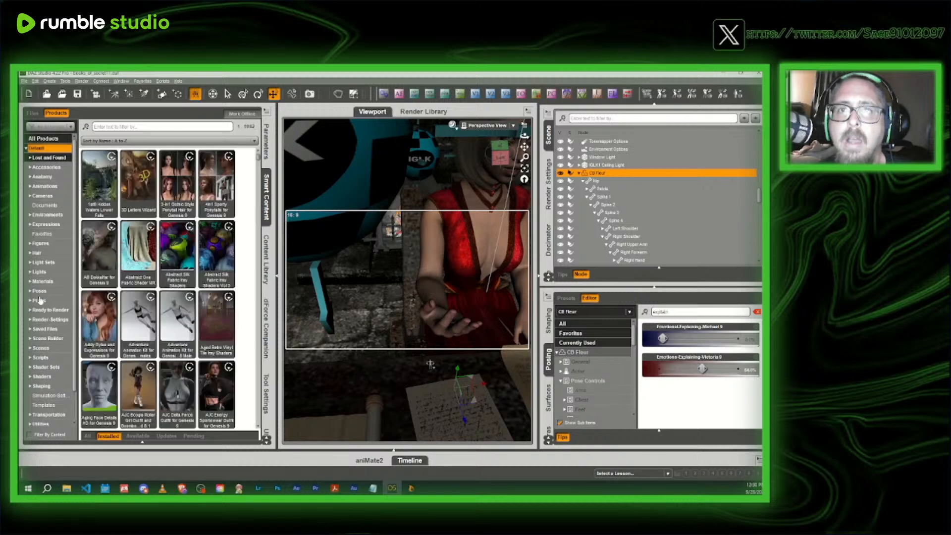
{"action": "double_click", "coordinate": [48, 311]}
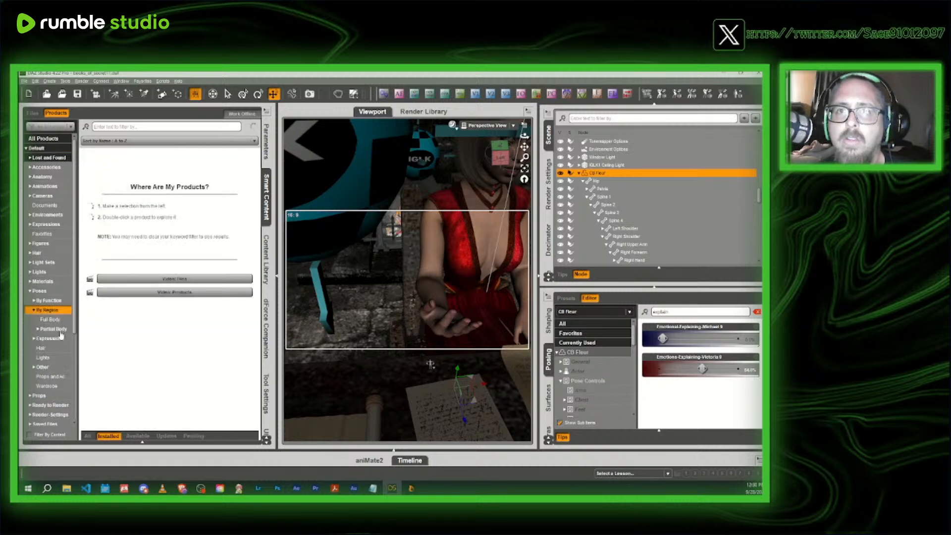
{"action": "double_click", "coordinate": [55, 329]}
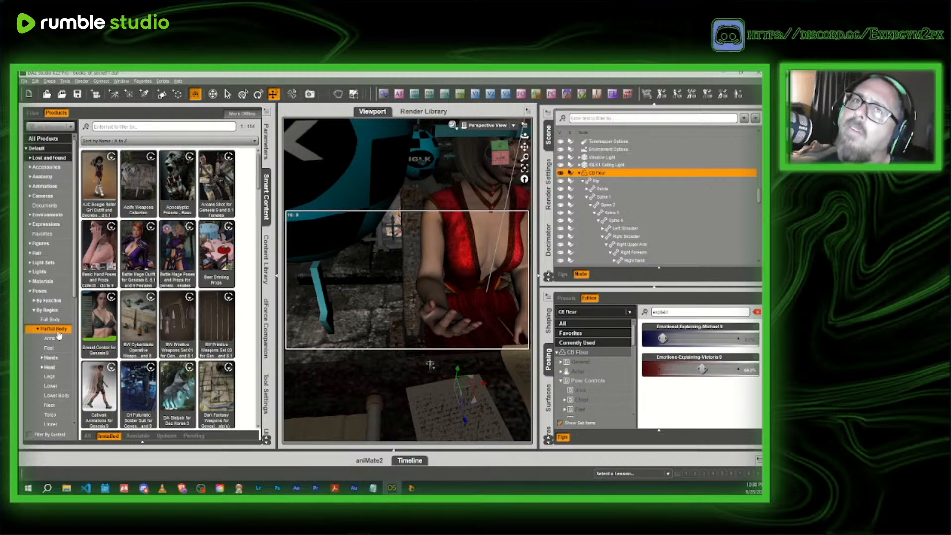
- Find the DT Handful Poses for Genesis 9 product among the partial-body poses and open it
{"action": "scroll", "coordinate": [164, 297], "scroll_direction": "down", "scroll_amount": 3}
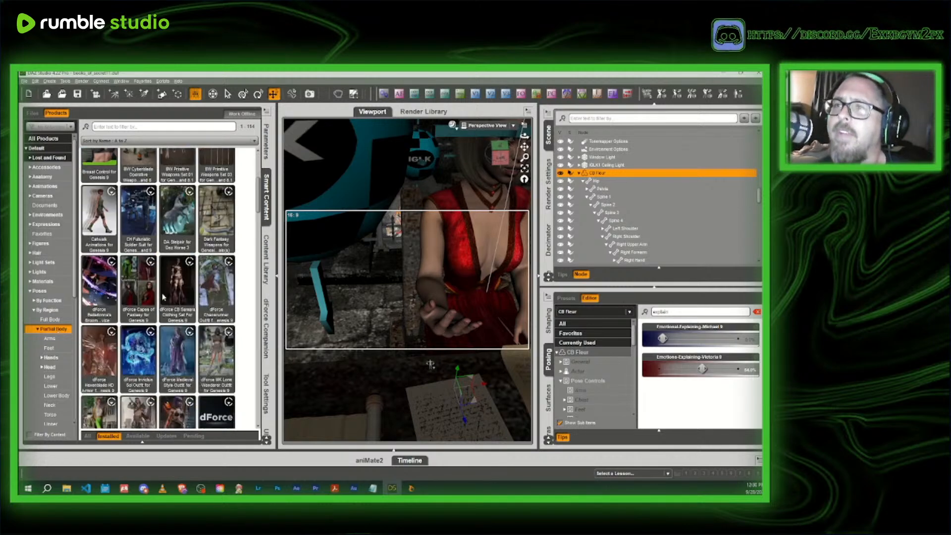
{"action": "mouse_move", "coordinate": [163, 297]}
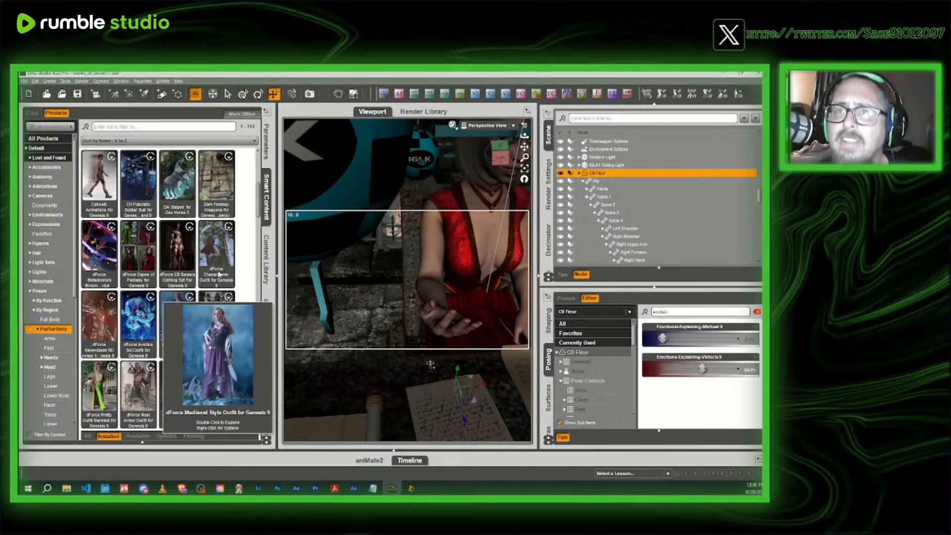
{"action": "mouse_move", "coordinate": [171, 261]}
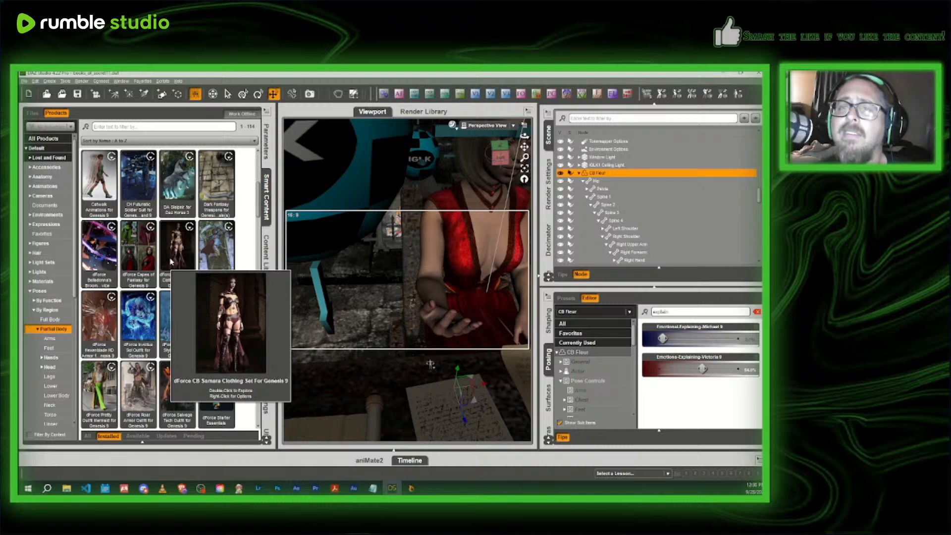
{"action": "scroll", "coordinate": [171, 262], "scroll_direction": "down", "scroll_amount": 3}
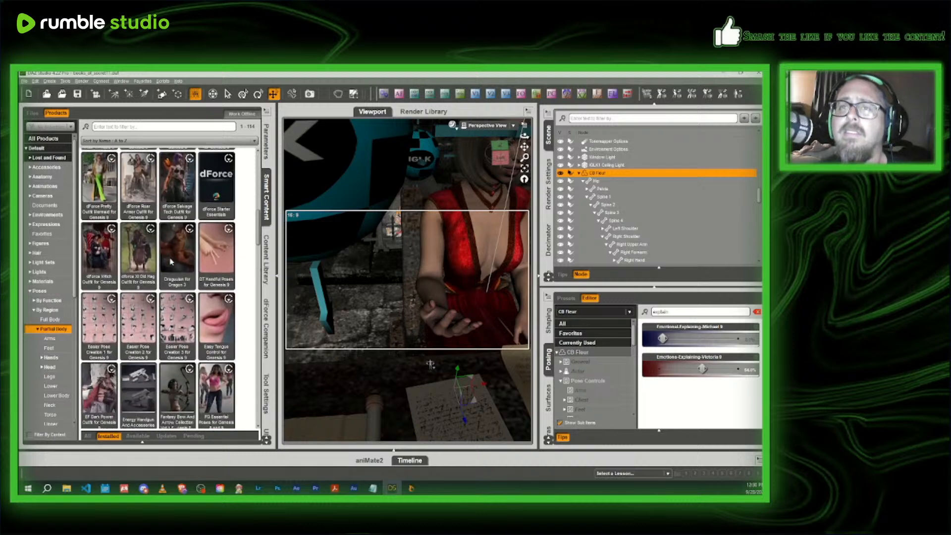
{"action": "left_click", "coordinate": [214, 263]}
{"action": "double_click", "coordinate": [214, 263]}
- Apply the DT Handful Right Hand 05 pose to the headmistress's right hand
{"action": "left_click", "coordinate": [37, 204]}
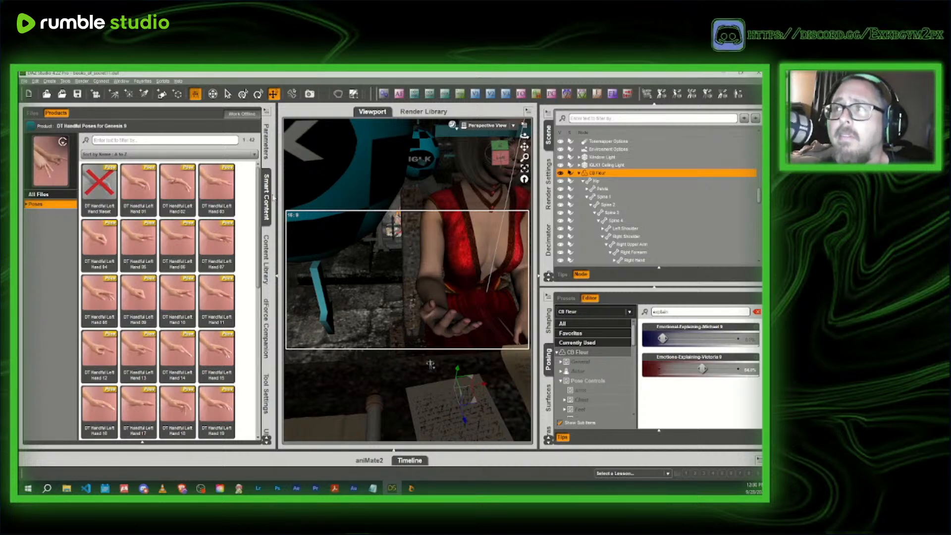
{"action": "mouse_move", "coordinate": [227, 234]}
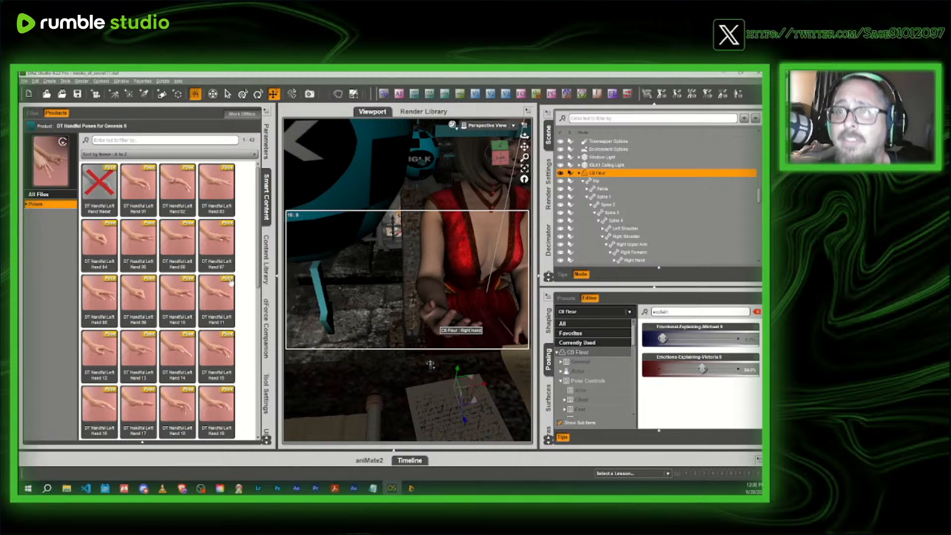
{"action": "scroll", "coordinate": [229, 281], "scroll_direction": "down", "scroll_amount": 6}
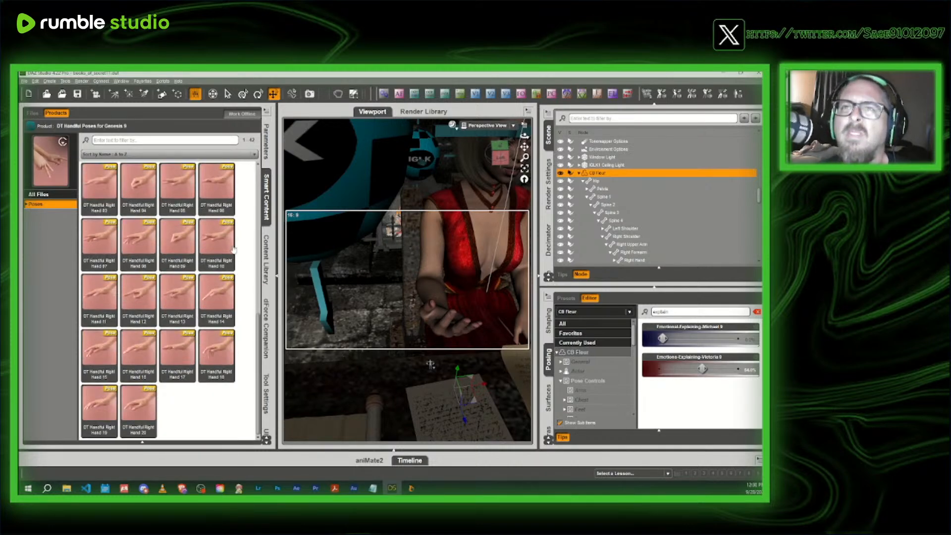
{"action": "mouse_move", "coordinate": [179, 192]}
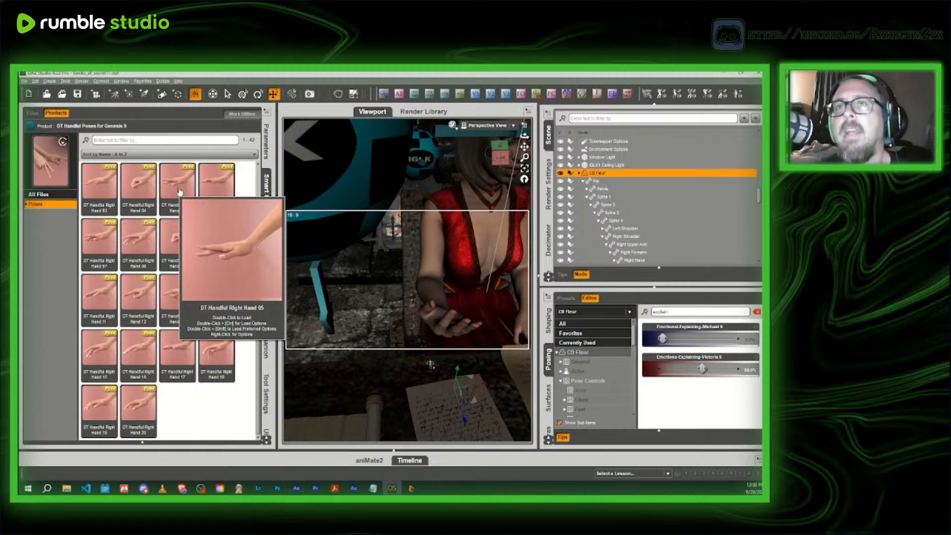
{"action": "double_click", "coordinate": [179, 192]}
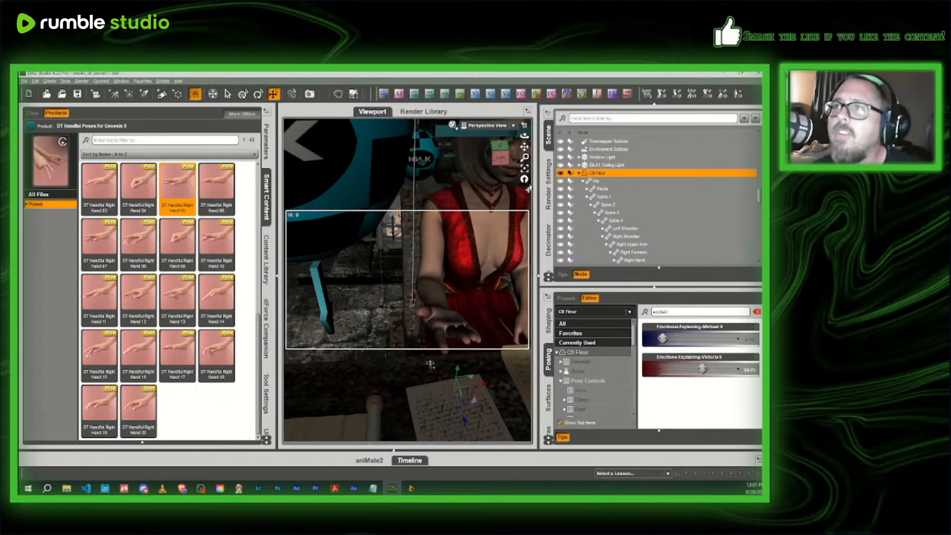
- Lower the Bend of the headmistress's right hand at the wrist above the desk
{"action": "left_click", "coordinate": [503, 156]}
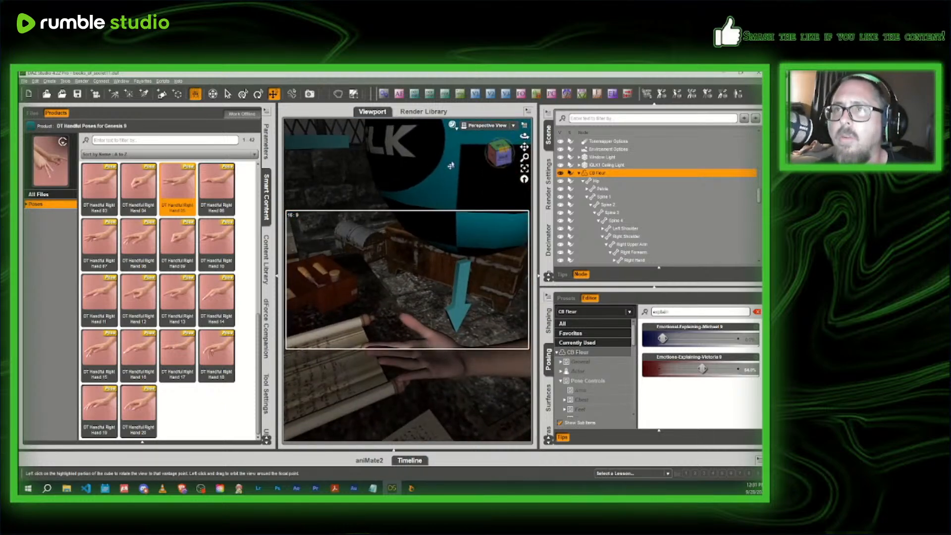
{"action": "left_click", "coordinate": [266, 196]}
{"action": "scroll", "coordinate": [380, 195], "scroll_direction": "down", "scroll_amount": 3}
{"action": "middle_click_drag", "start_coordinate": [380, 195], "coordinate": [403, 190]}
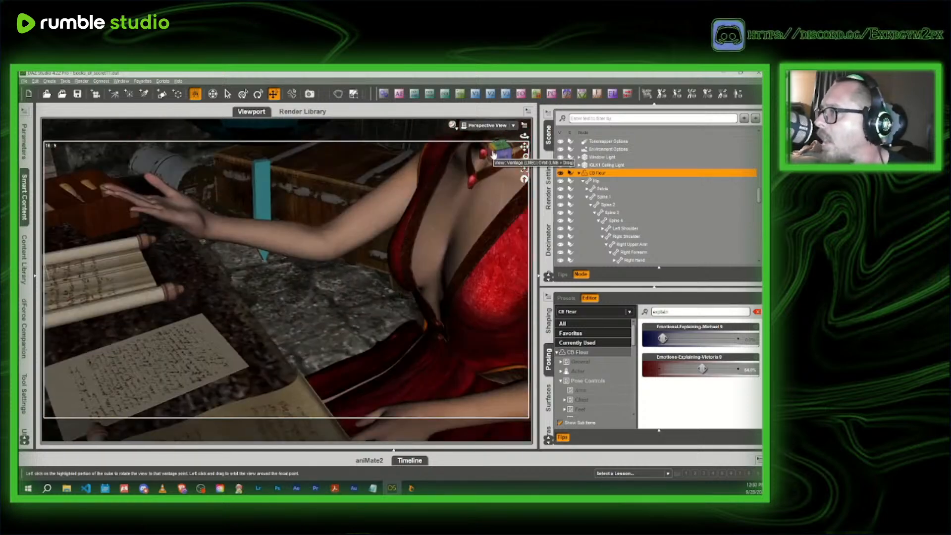
{"action": "left_click", "coordinate": [195, 216]}
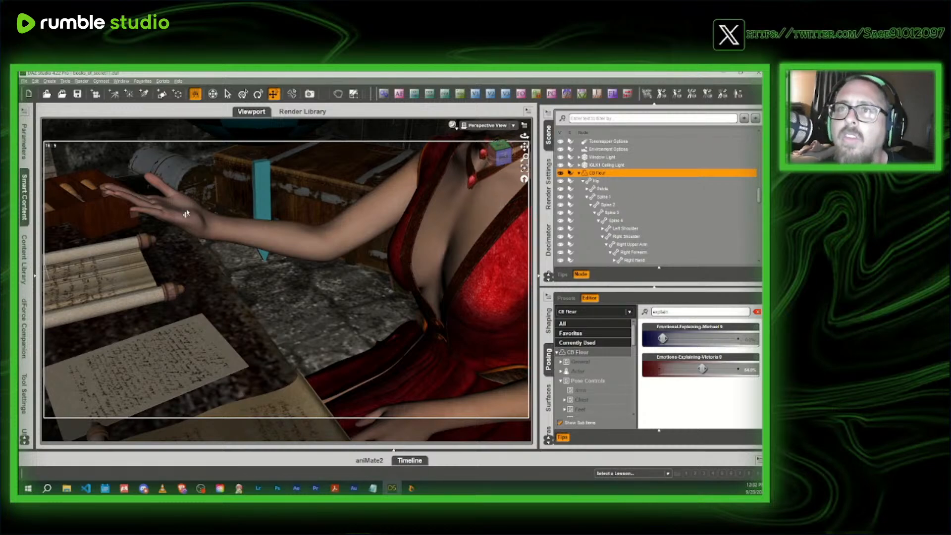
{"action": "left_click", "coordinate": [24, 141]}
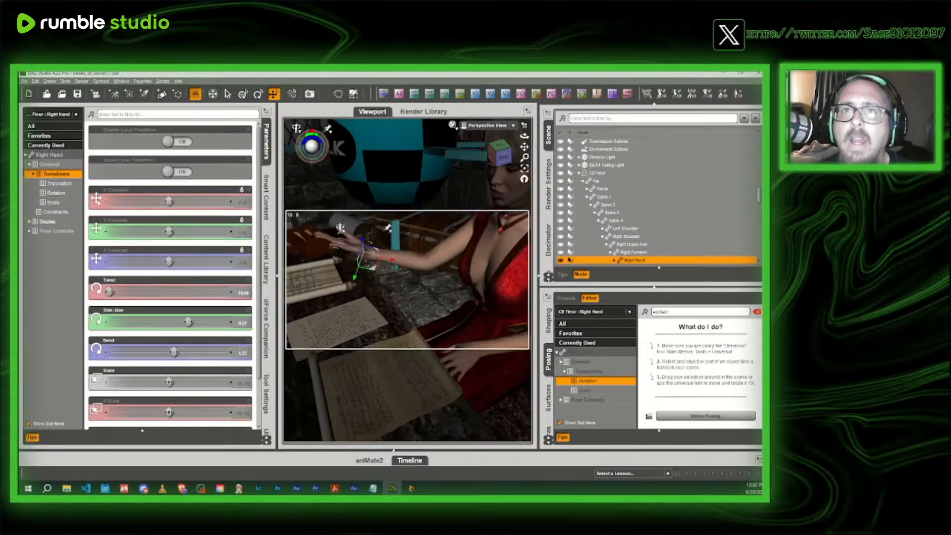
{"action": "left_click_drag", "start_coordinate": [174, 352], "coordinate": [147, 352]}
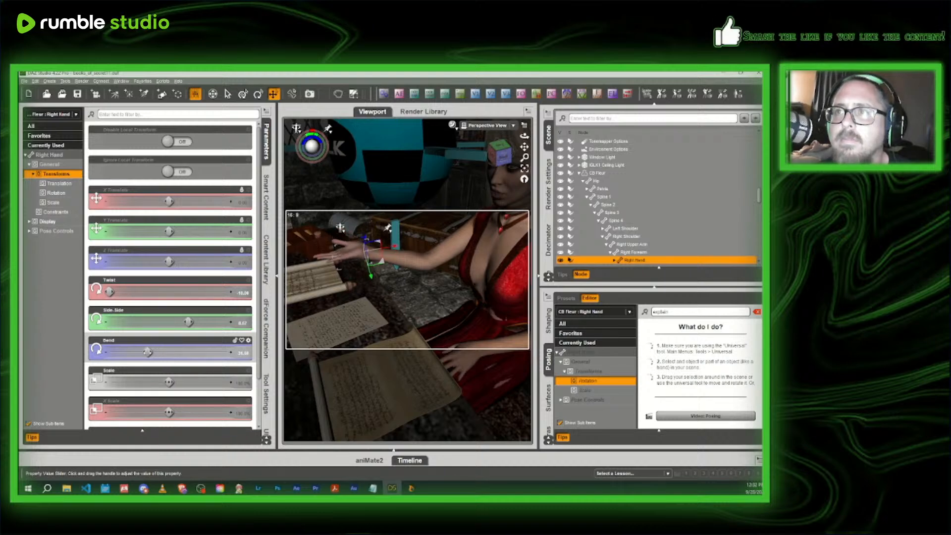
- Frame a low close-up past the headmistress's outstretched right hand, with her face behind it and the brick wall beyond
{"action": "left_click", "coordinate": [266, 143]}
{"action": "scroll", "coordinate": [296, 160], "scroll_direction": "up", "scroll_amount": 5}
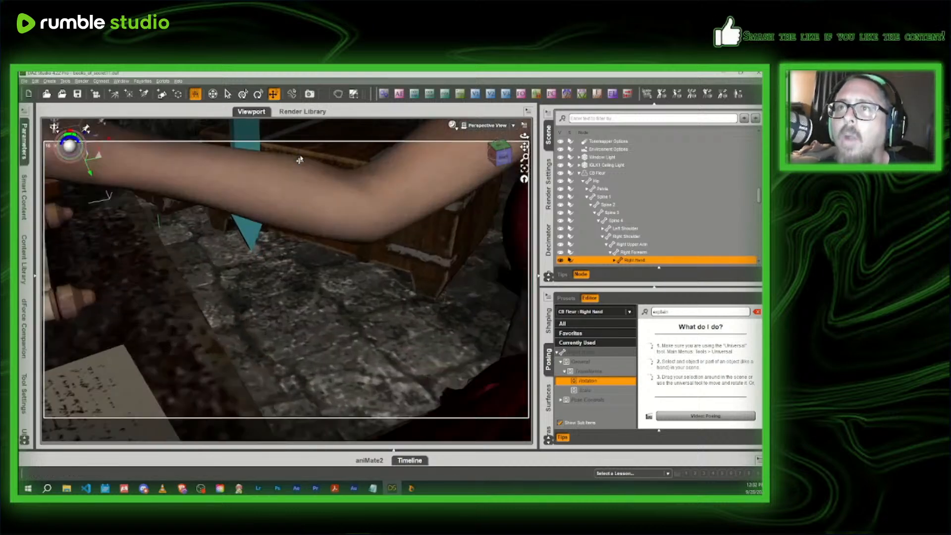
{"action": "left_click_drag", "start_coordinate": [524, 146], "coordinate": [637, 157]}
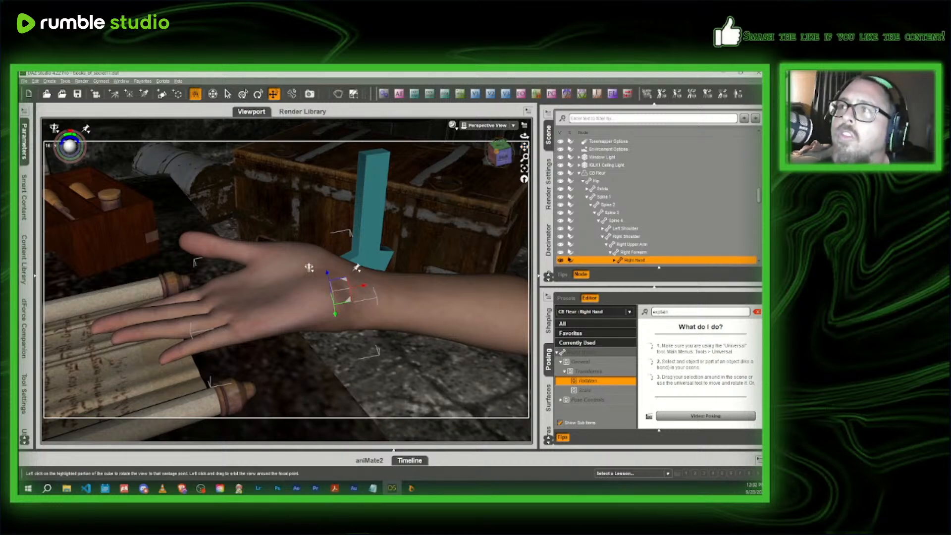
{"action": "mouse_move", "coordinate": [501, 151]}
{"action": "left_mouse_down"}
{"action": "mouse_move", "coordinate": [545, 137]}
{"action": "mouse_move", "coordinate": [552, 119]}
{"action": "mouse_move", "coordinate": [494, 164]}
{"action": "mouse_move", "coordinate": [481, 187]}
{"action": "mouse_move", "coordinate": [501, 155]}
{"action": "mouse_move", "coordinate": [510, 162]}
{"action": "left_mouse_up"}
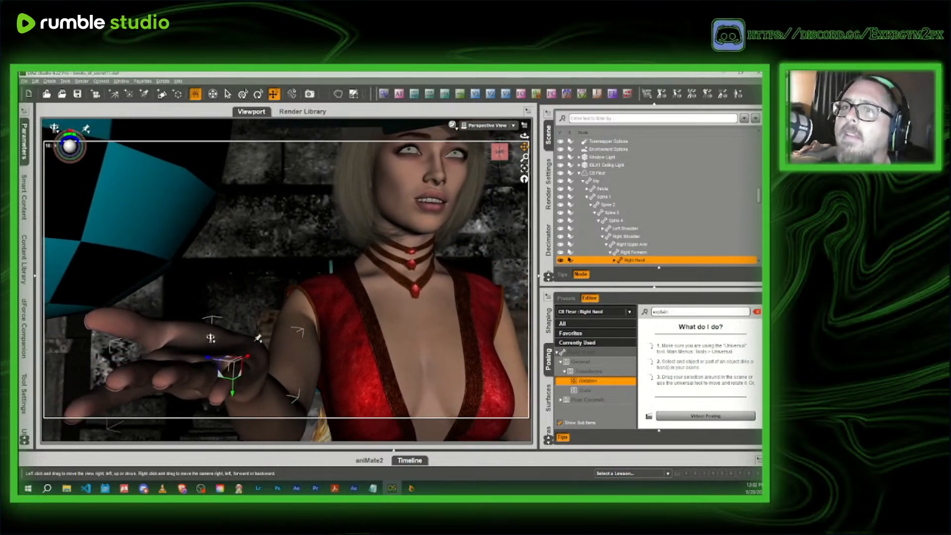
{"action": "scroll", "coordinate": [419, 217], "scroll_direction": "down", "scroll_amount": 1}
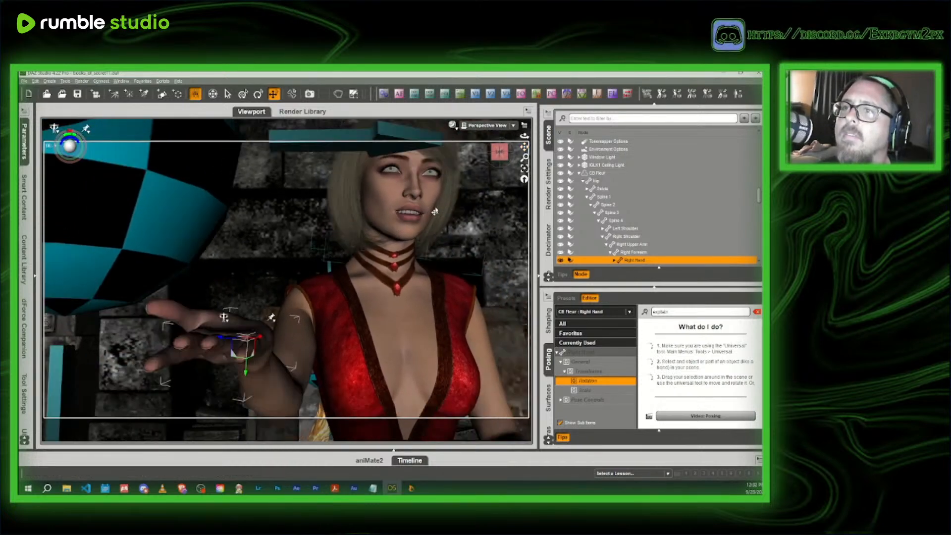
{"action": "scroll", "coordinate": [435, 211], "scroll_direction": "up", "scroll_amount": 1}
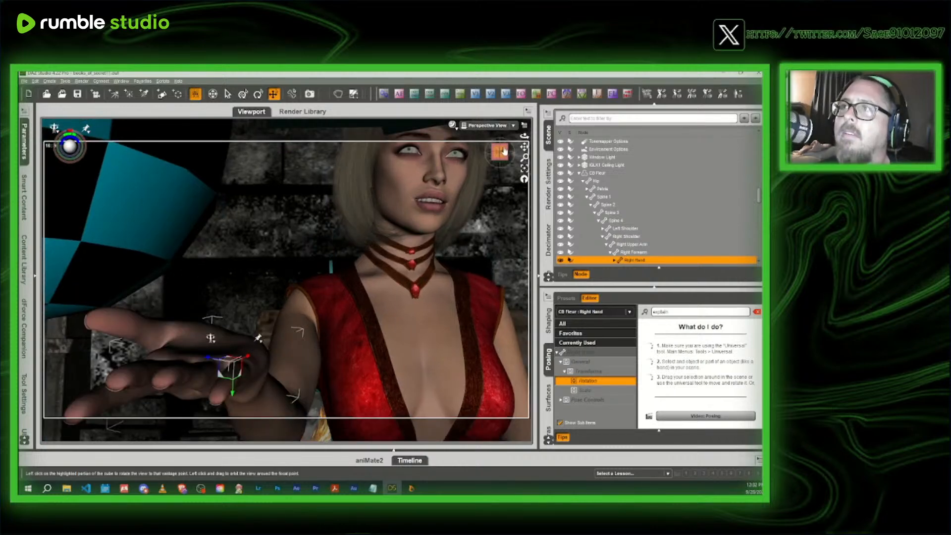
{"action": "mouse_move", "coordinate": [501, 152]}
{"action": "left_mouse_down"}
{"action": "mouse_move", "coordinate": [510, 149]}
{"action": "mouse_move", "coordinate": [507, 134]}
{"action": "mouse_move", "coordinate": [506, 148]}
{"action": "left_mouse_up"}
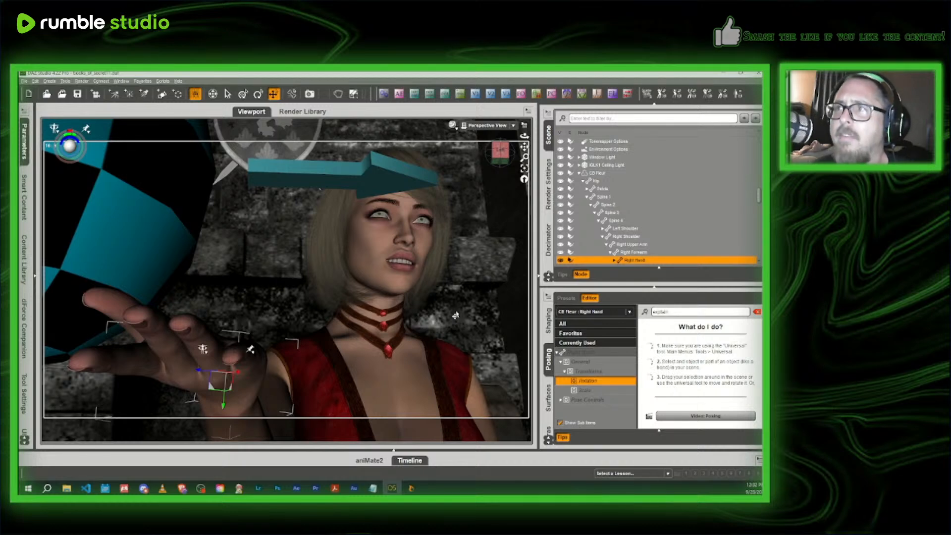
{"action": "left_click_drag", "start_coordinate": [500, 161], "coordinate": [550, 148]}
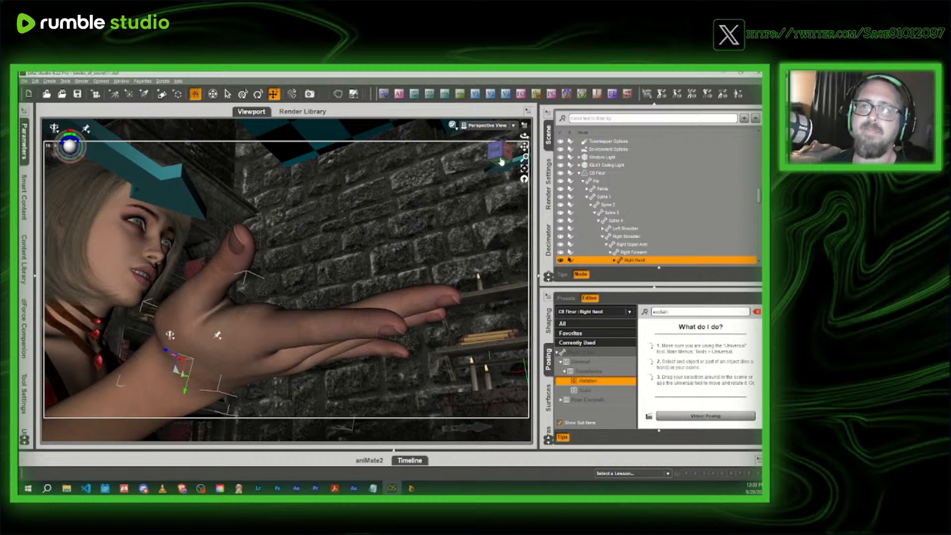
{"action": "left_click_drag", "start_coordinate": [524, 147], "coordinate": [523, 123]}
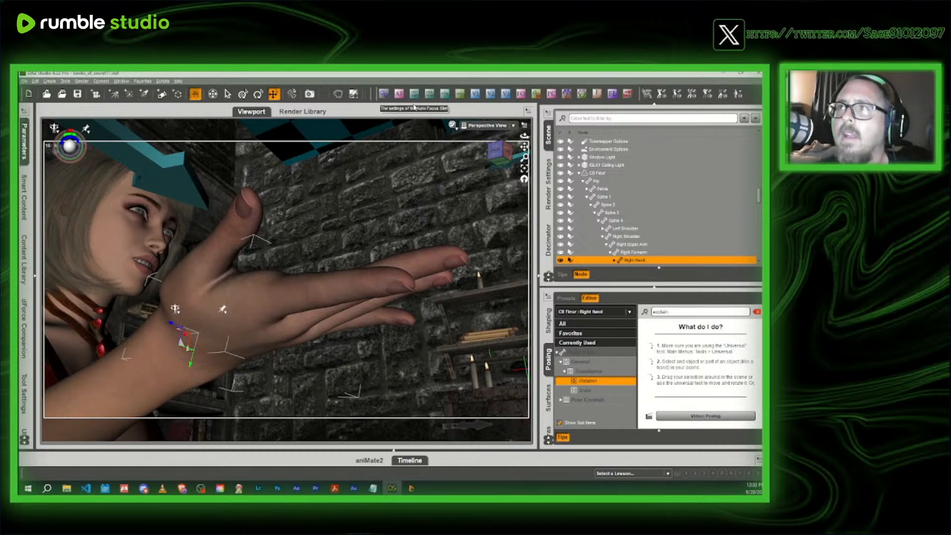
- Create a new camera from the current view and delete the old Camera 1 from the scene
{"action": "left_click", "coordinate": [462, 96]}
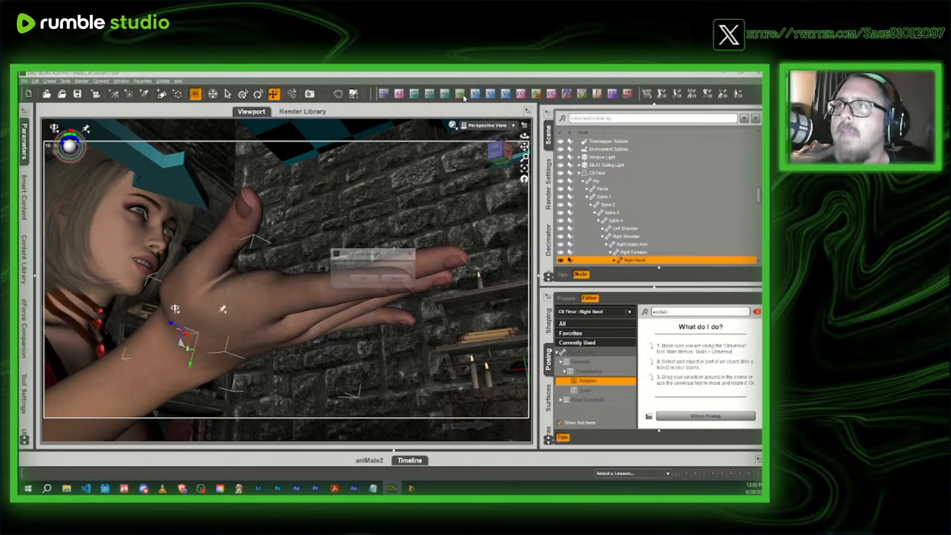
{"action": "left_click", "coordinate": [363, 279]}
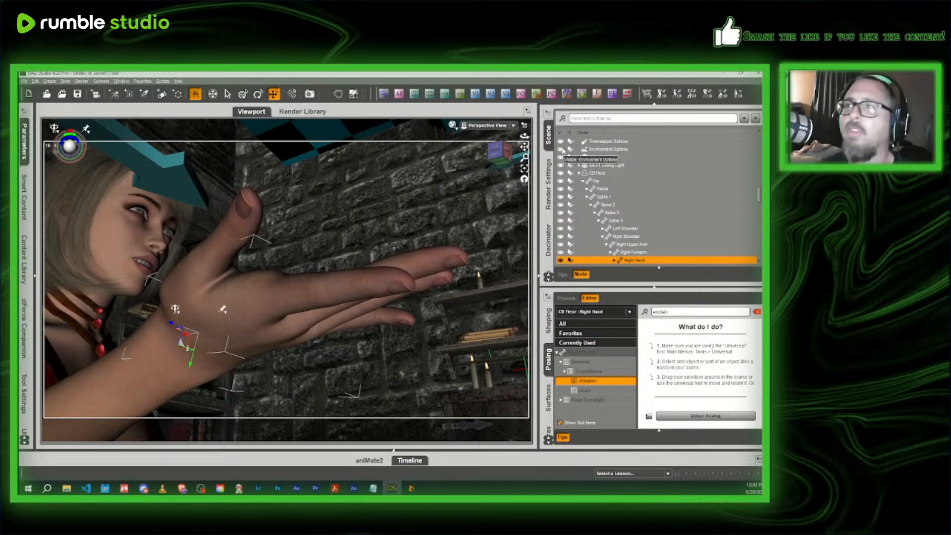
{"action": "scroll", "coordinate": [594, 196], "scroll_direction": "down", "scroll_amount": 10}
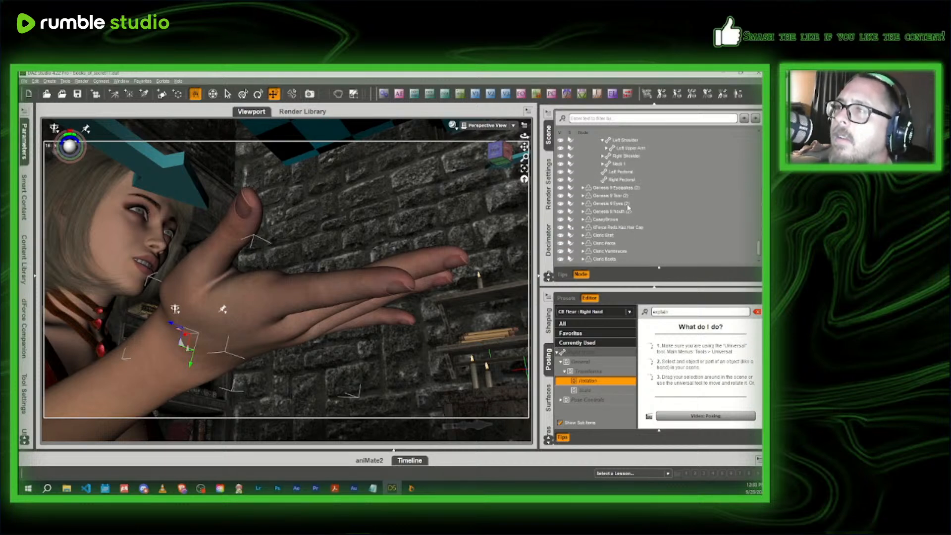
{"action": "left_click", "coordinate": [605, 251]}
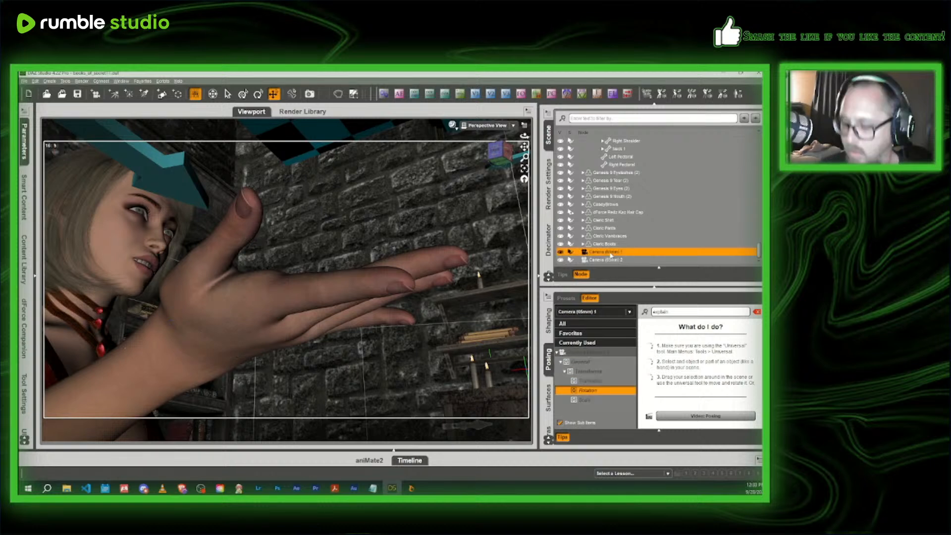
{"action": "key", "text": "Delete"}
- Look through Camera 2 and switch on auto focus for the headmistress's right hand
{"action": "left_click", "coordinate": [488, 125]}
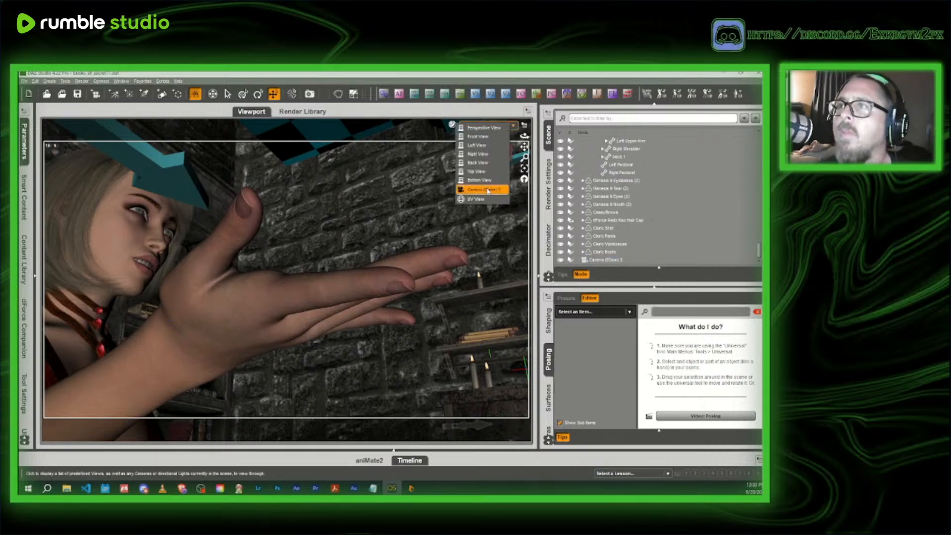
{"action": "left_click", "coordinate": [487, 193]}
{"action": "left_click", "coordinate": [229, 317]}
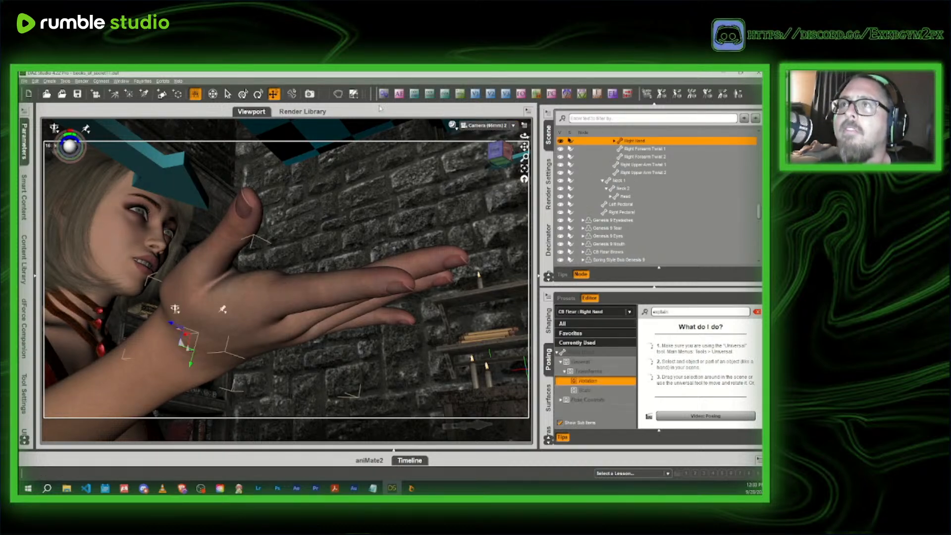
{"action": "left_click", "coordinate": [395, 95]}
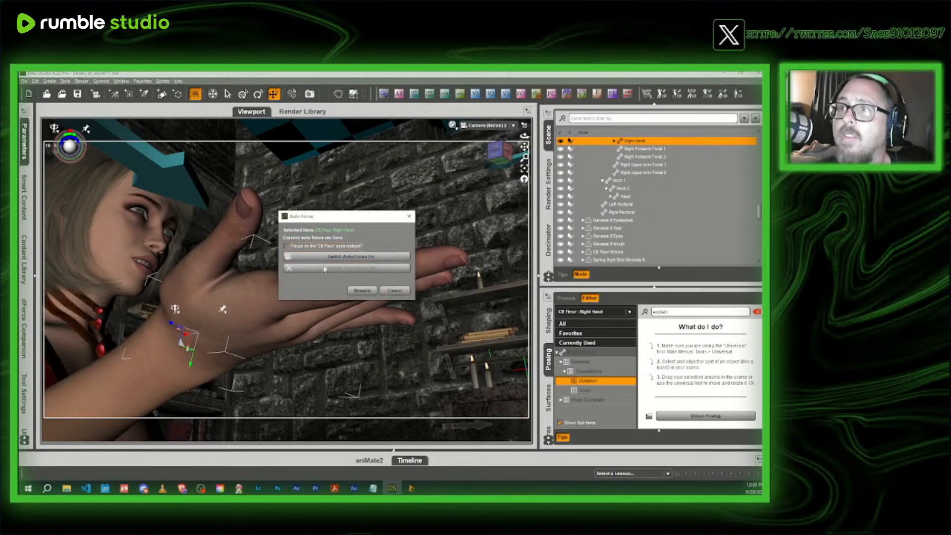
{"action": "left_click", "coordinate": [348, 256]}
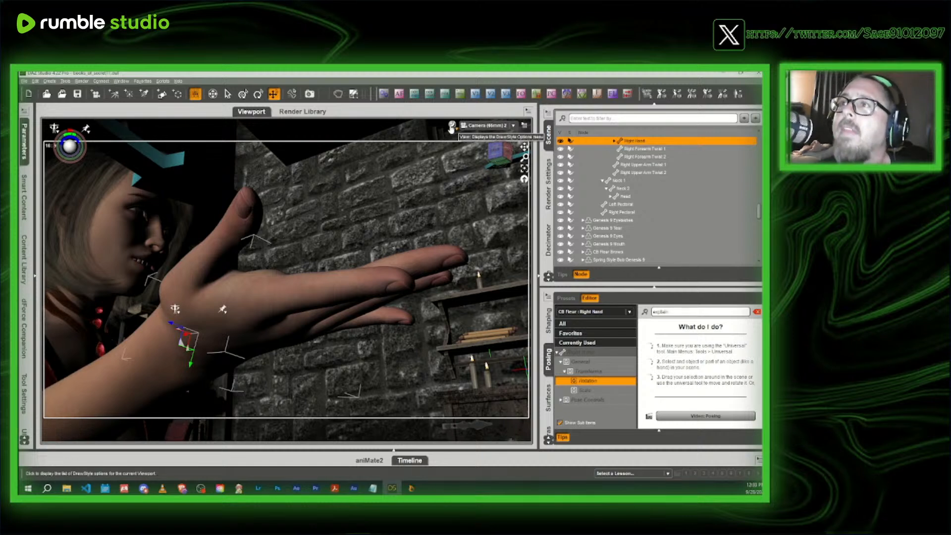
- Set the F/Stop of Camera 2 to 181 (15 stops)
{"action": "left_click", "coordinate": [597, 94]}
{"action": "left_click", "coordinate": [354, 232]}
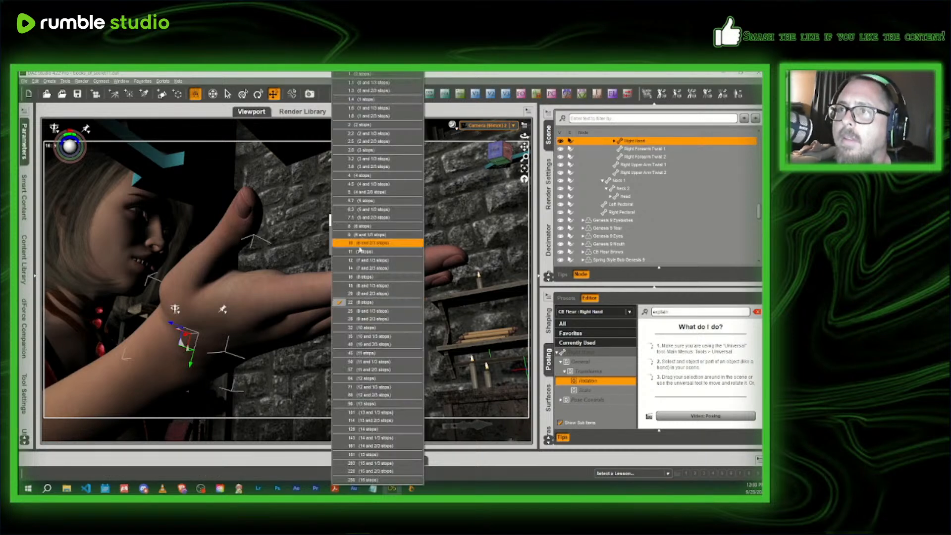
{"action": "left_click", "coordinate": [373, 455]}
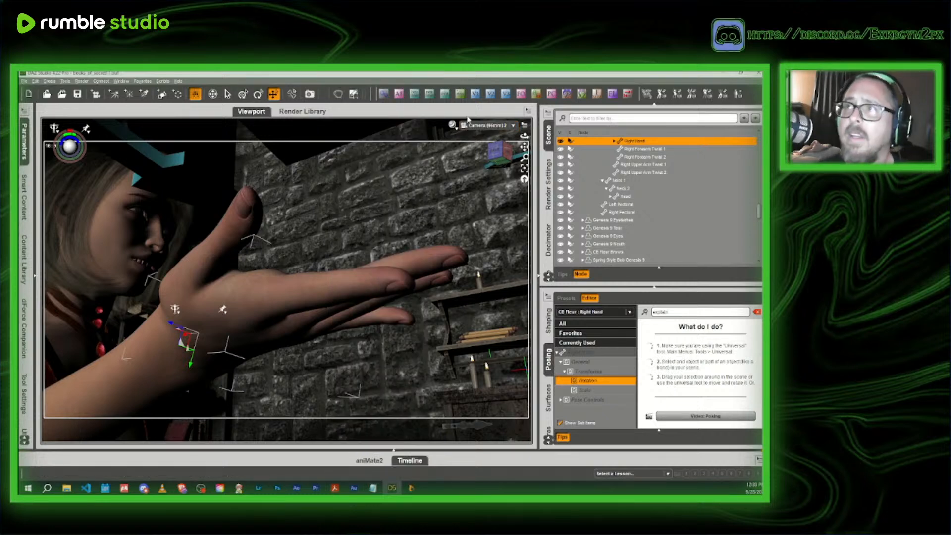
- Preview the hand close-up in NVIDIA Iray and return the viewport to Texture Shaded
{"action": "left_click", "coordinate": [454, 127]}
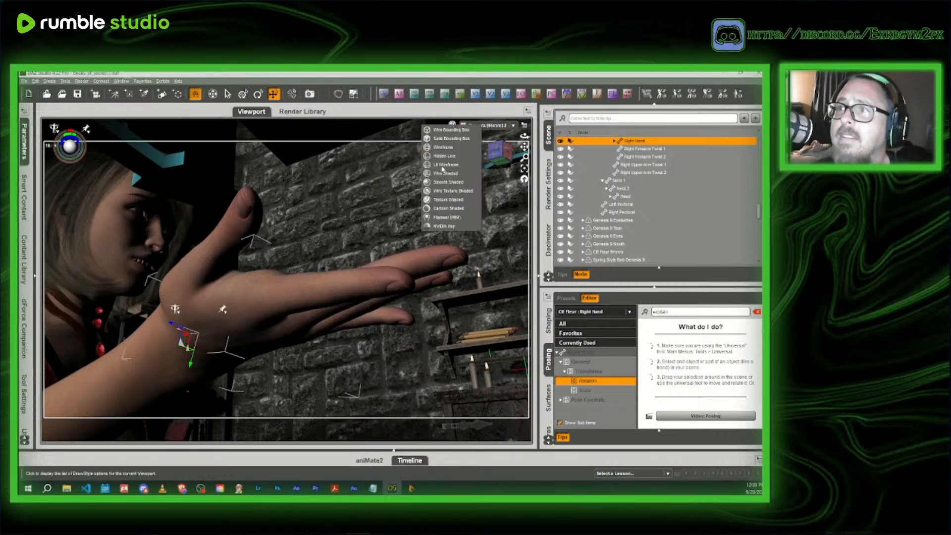
{"action": "left_click", "coordinate": [442, 231]}
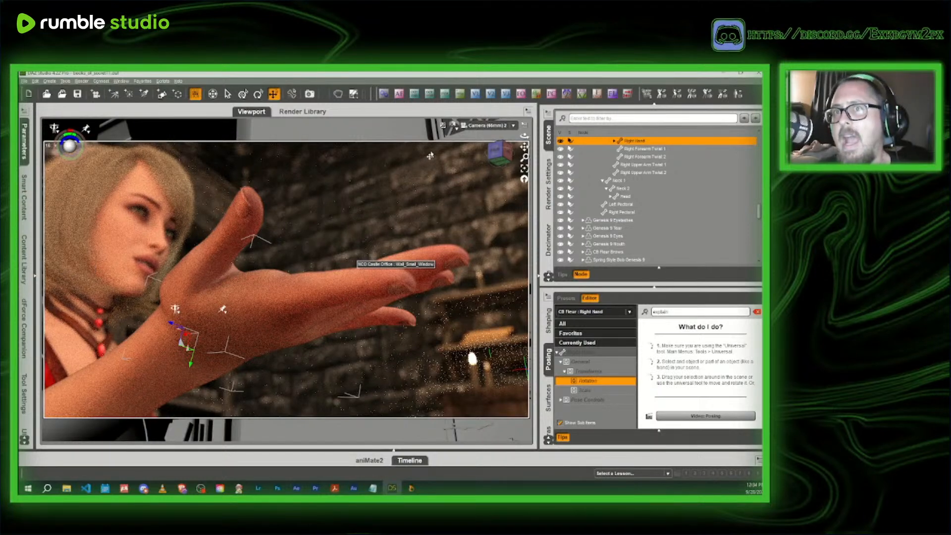
{"action": "left_click", "coordinate": [453, 126]}
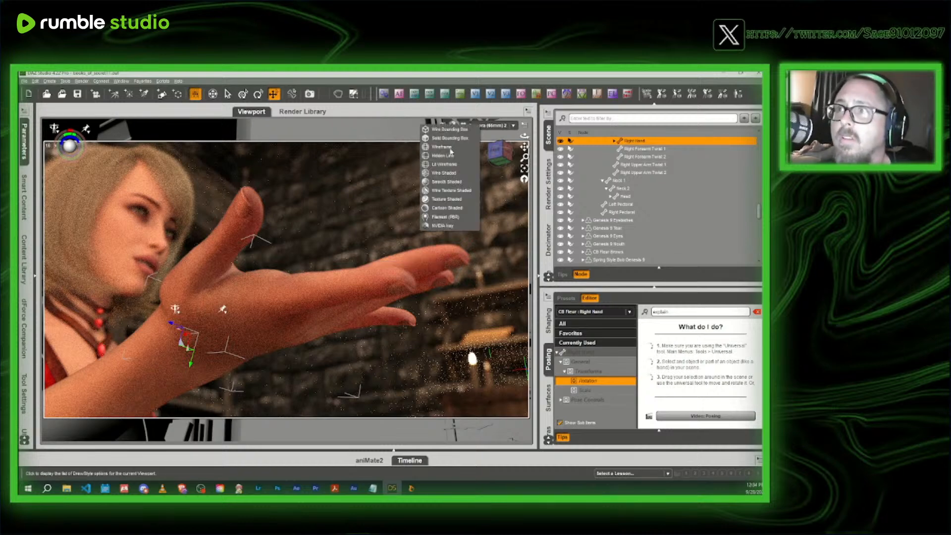
{"action": "left_click", "coordinate": [448, 200]}
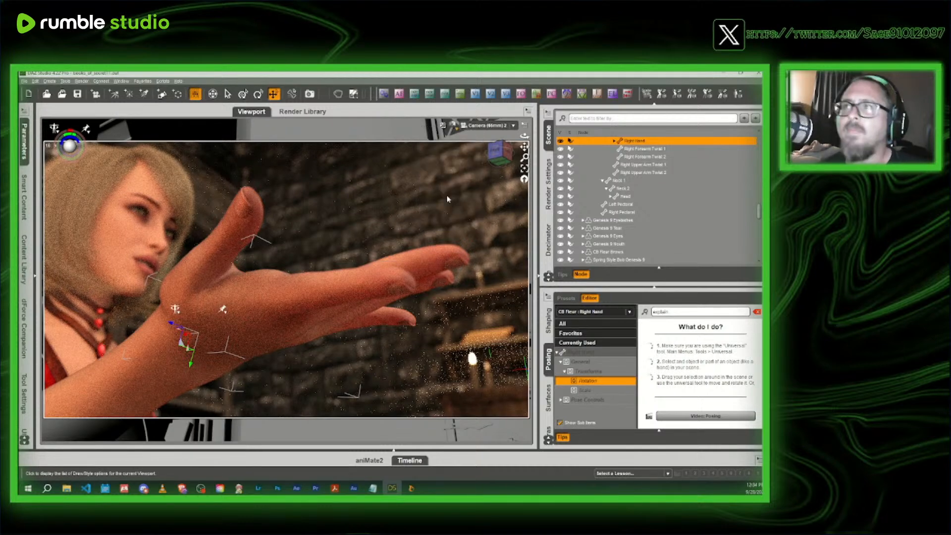
- In Perspective View, set the Luminance of the taller candle in the pair on the cabinet to 0
{"action": "left_click", "coordinate": [486, 125]}
{"action": "left_click", "coordinate": [495, 155]}
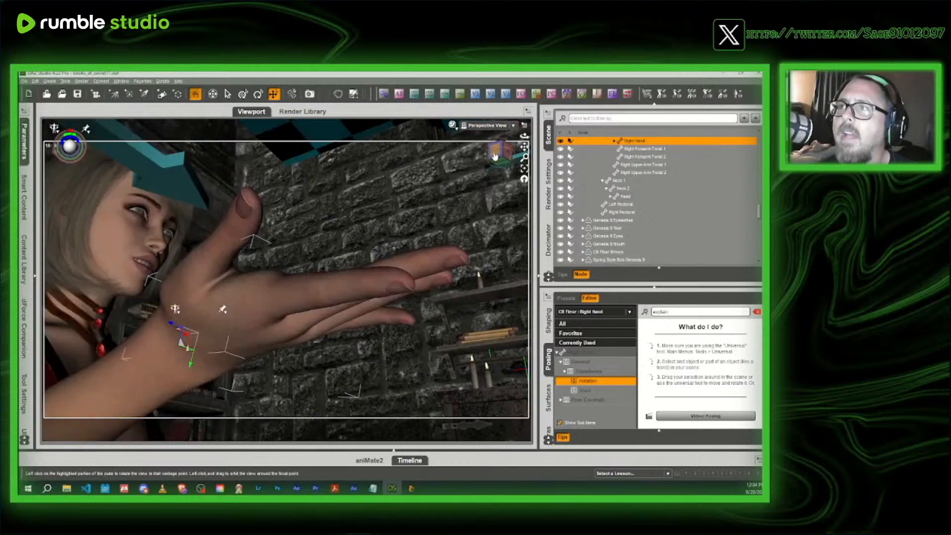
{"action": "left_click", "coordinate": [494, 155]}
{"action": "middle_click_drag", "start_coordinate": [317, 217], "coordinate": [307, 276]}
{"action": "scroll", "coordinate": [233, 277], "scroll_direction": "up", "scroll_amount": 4}
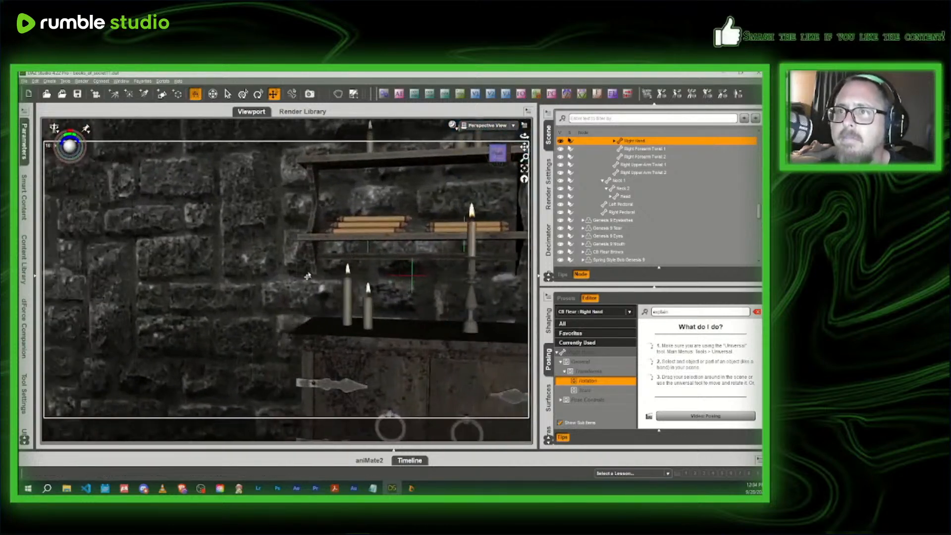
{"action": "scroll", "coordinate": [307, 276], "scroll_direction": "up", "scroll_amount": 2}
{"action": "left_click", "coordinate": [348, 304]}
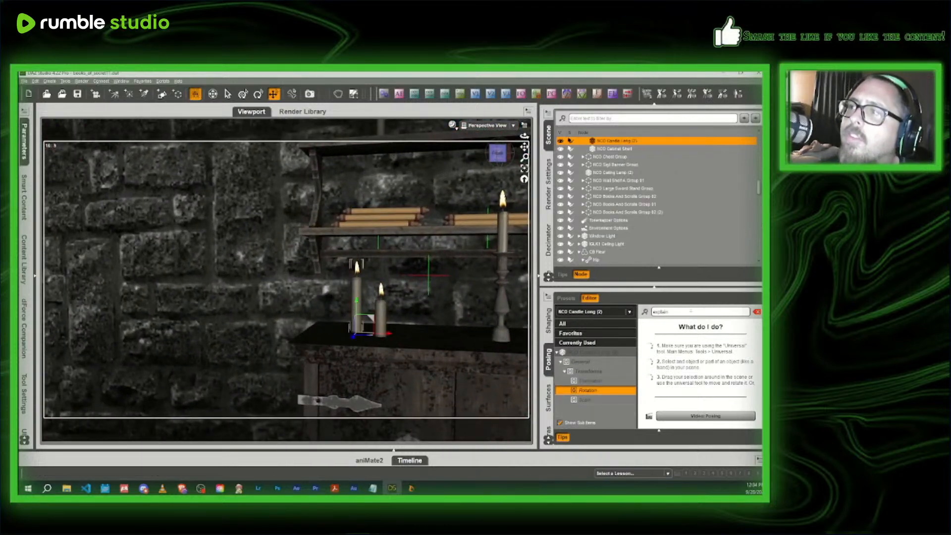
{"action": "left_click", "coordinate": [757, 311]}
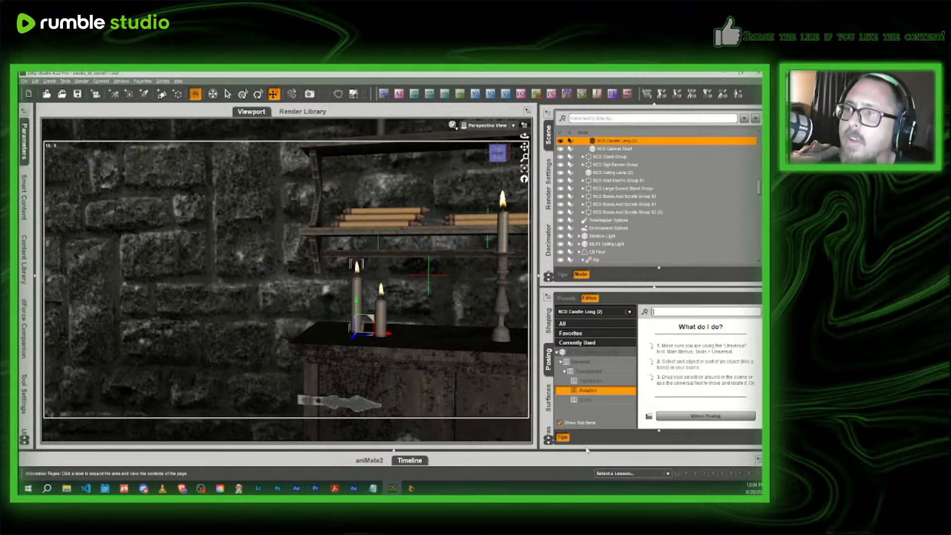
{"action": "left_click", "coordinate": [548, 399]}
{"action": "left_click", "coordinate": [598, 348]}
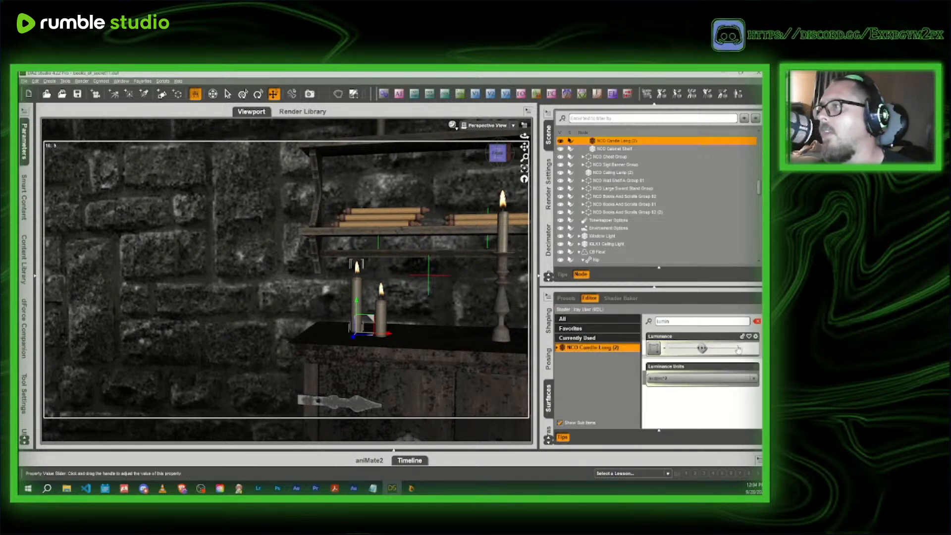
{"action": "type", "text": "0"}
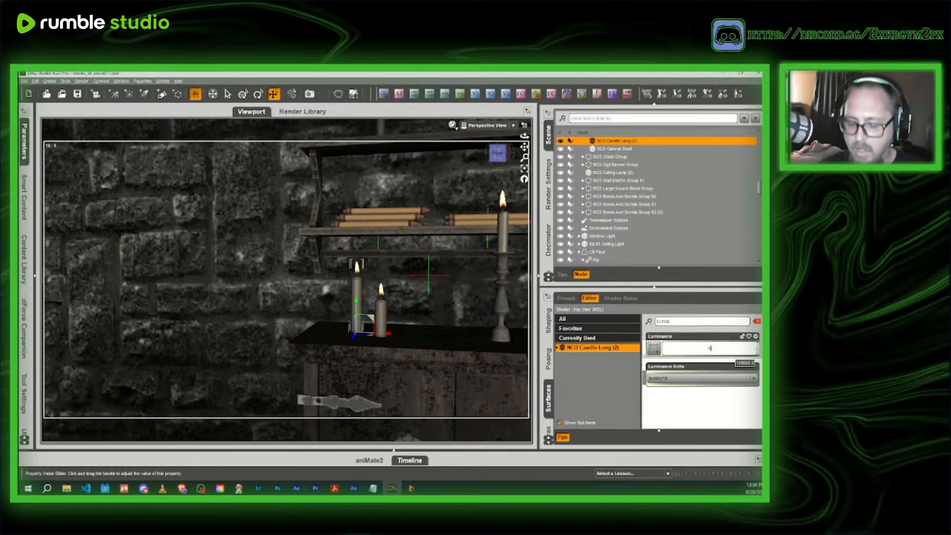
{"action": "key", "text": "Return"}
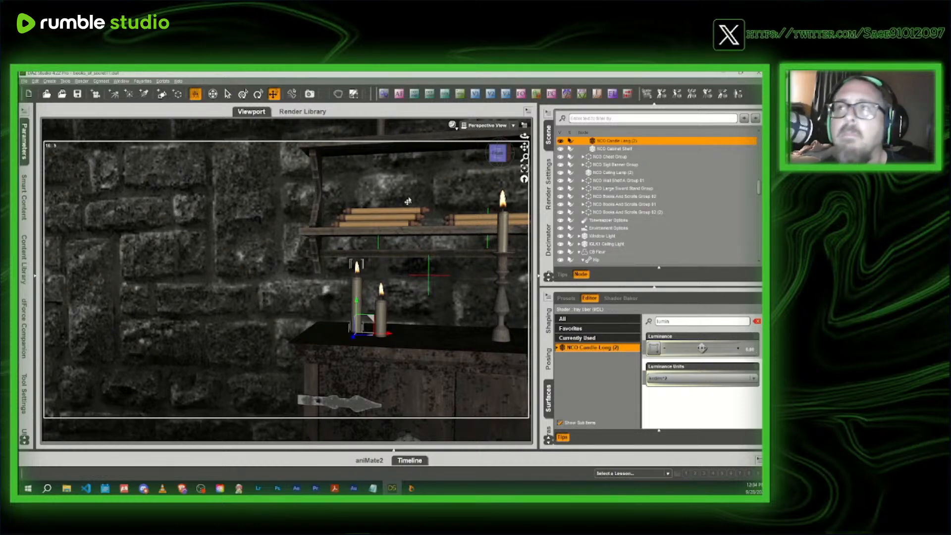
- Lower IGLK1 Sphere Light (3) to just above the desk beside the headmistress and shift it slightly sideways
{"action": "left_click_drag", "start_coordinate": [506, 155], "coordinate": [502, 160]}
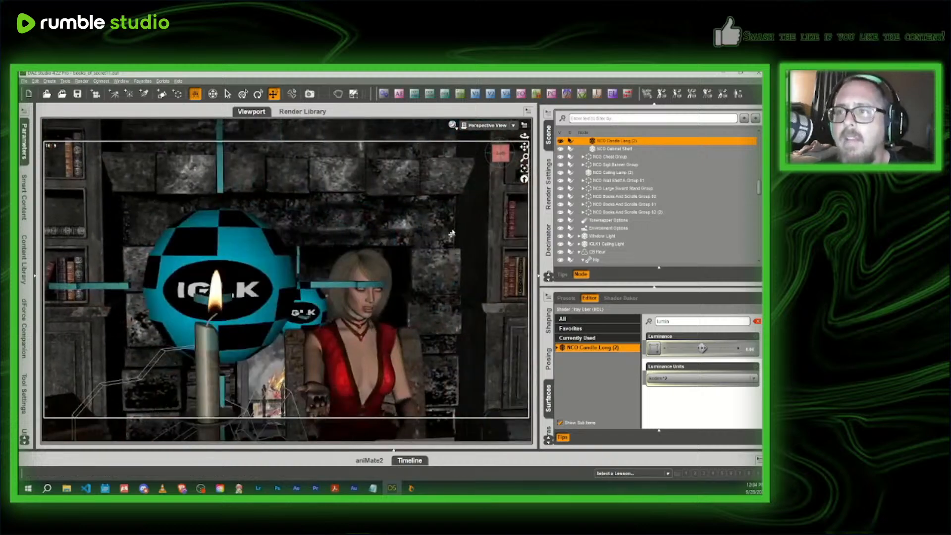
{"action": "left_click", "coordinate": [252, 283]}
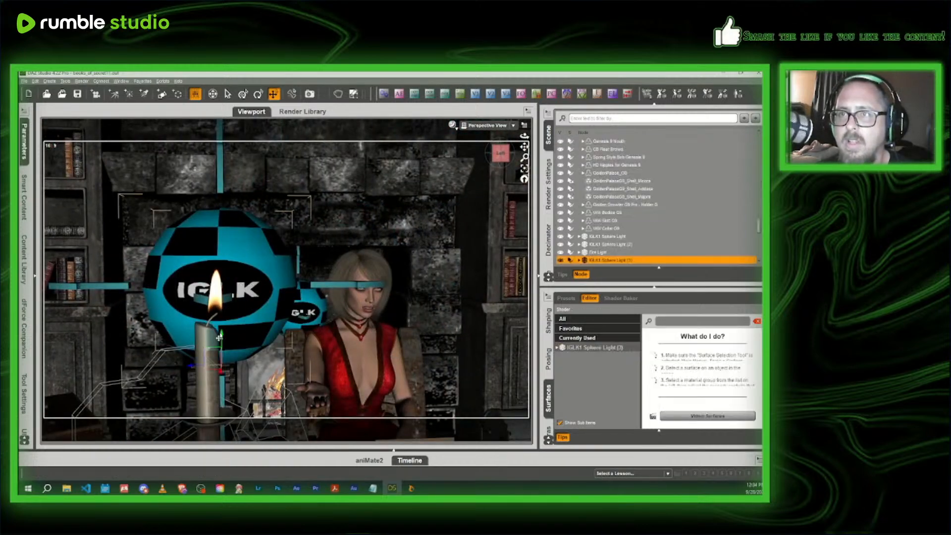
{"action": "left_click_drag", "start_coordinate": [222, 336], "coordinate": [163, 442]}
{"action": "scroll", "coordinate": [165, 440], "scroll_direction": "down", "scroll_amount": 4}
{"action": "middle_click_drag", "start_coordinate": [213, 437], "coordinate": [216, 404]}
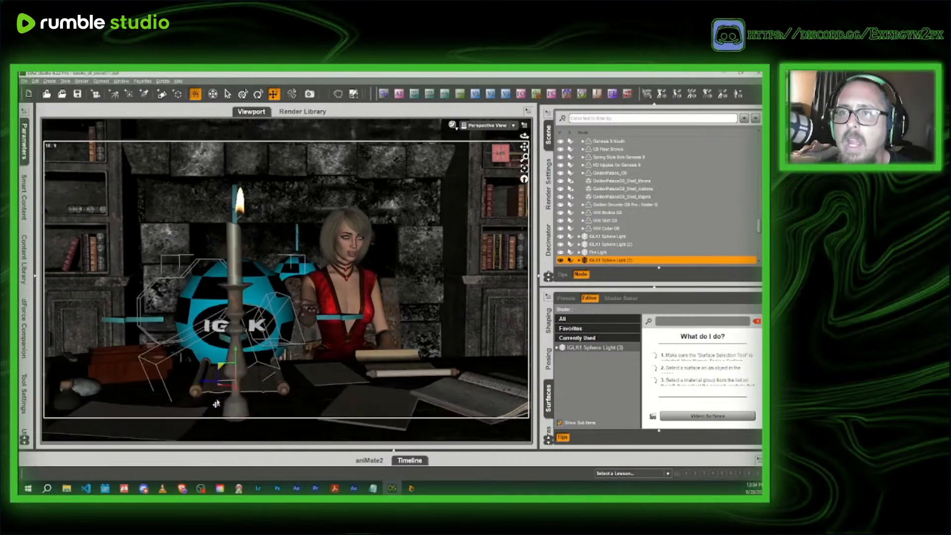
{"action": "left_click_drag", "start_coordinate": [204, 385], "coordinate": [215, 379]}
- Preview the lowered sphere light through Camera 2 in NVIDIA Iray, and return to Texture Shaded
{"action": "left_click", "coordinate": [488, 125]}
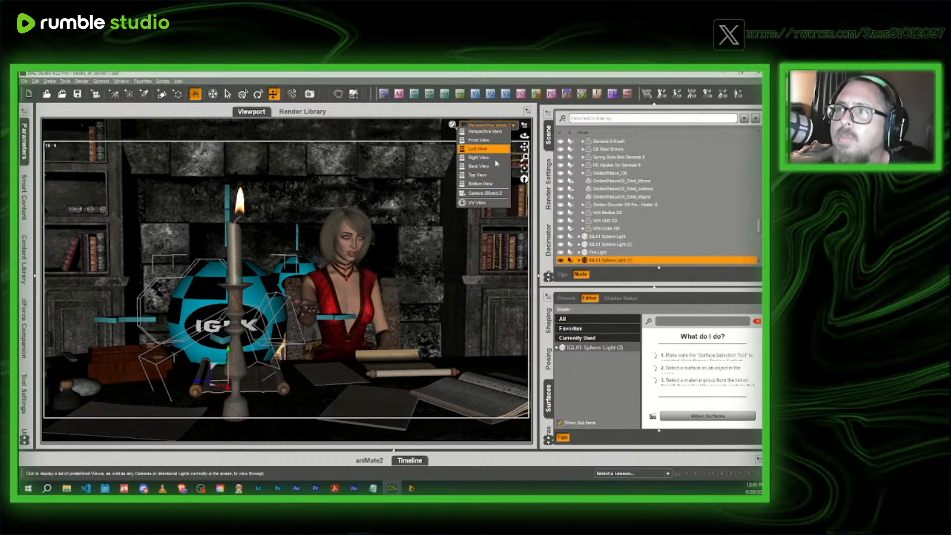
{"action": "left_click", "coordinate": [493, 197]}
{"action": "left_click", "coordinate": [451, 124]}
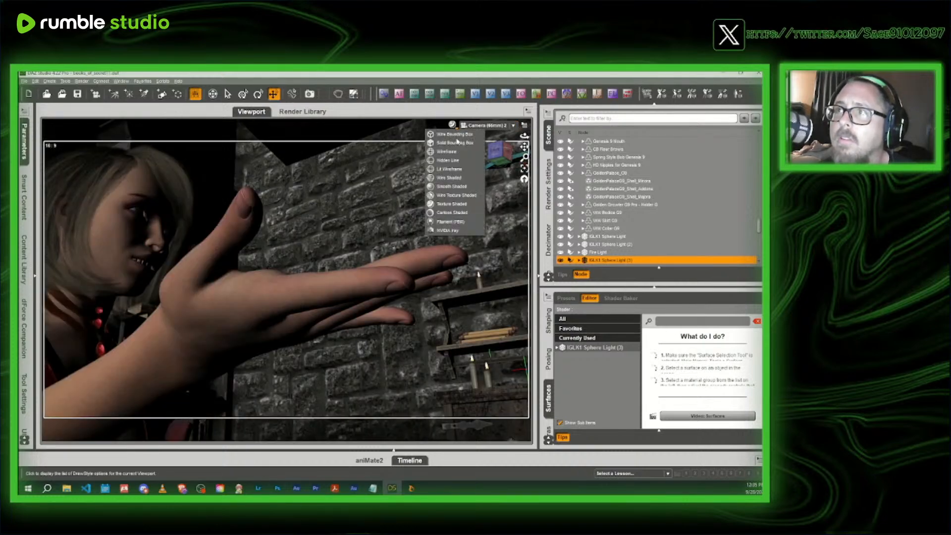
{"action": "left_click", "coordinate": [451, 235]}
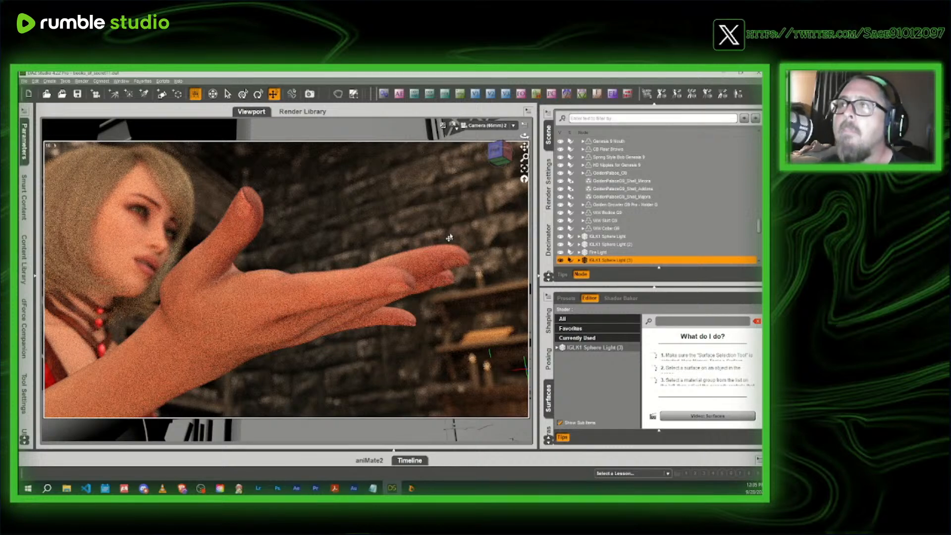
{"action": "left_click", "coordinate": [454, 125]}
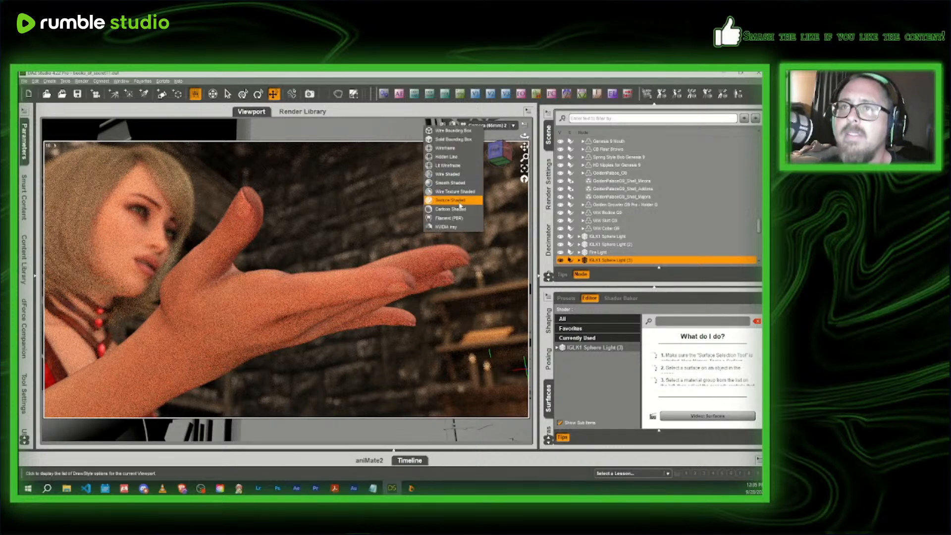
{"action": "left_click", "coordinate": [460, 203]}
- Move IGLK1 Sphere Light (3) forward over the desk beyond the headmistress's outstretched hand and raise it above the scroll
{"action": "left_click", "coordinate": [485, 126]}
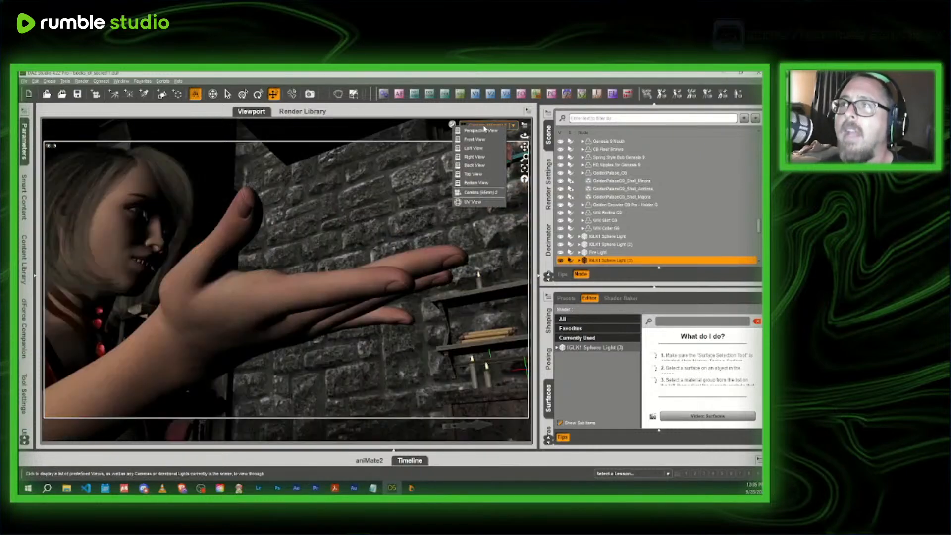
{"action": "left_click", "coordinate": [488, 137]}
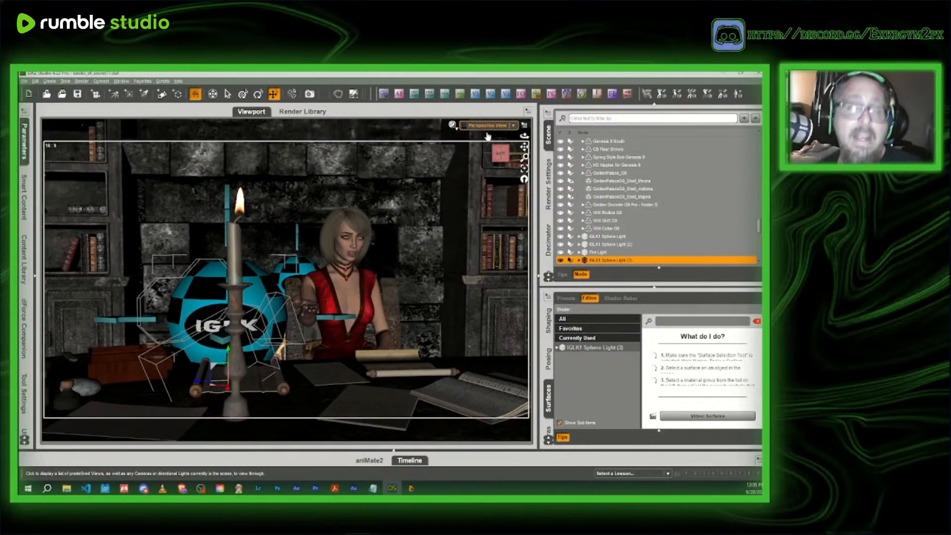
{"action": "middle_click_drag", "start_coordinate": [257, 258], "coordinate": [361, 326]}
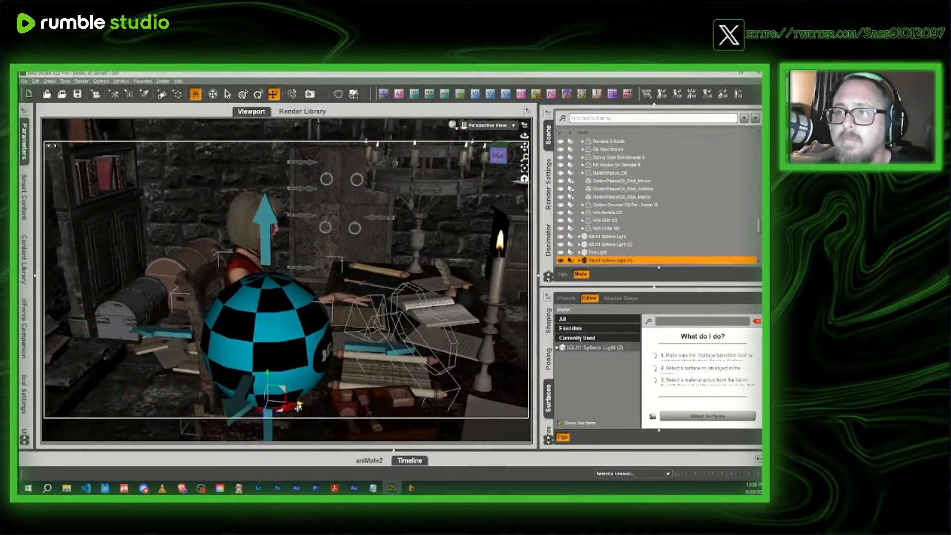
{"action": "left_click_drag", "start_coordinate": [298, 407], "coordinate": [403, 410]}
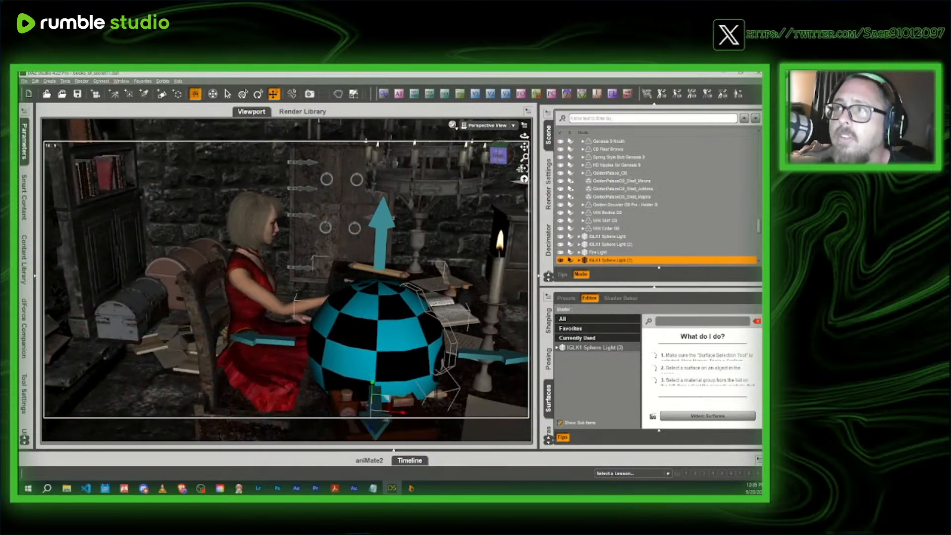
{"action": "left_click_drag", "start_coordinate": [499, 156], "coordinate": [377, 255]}
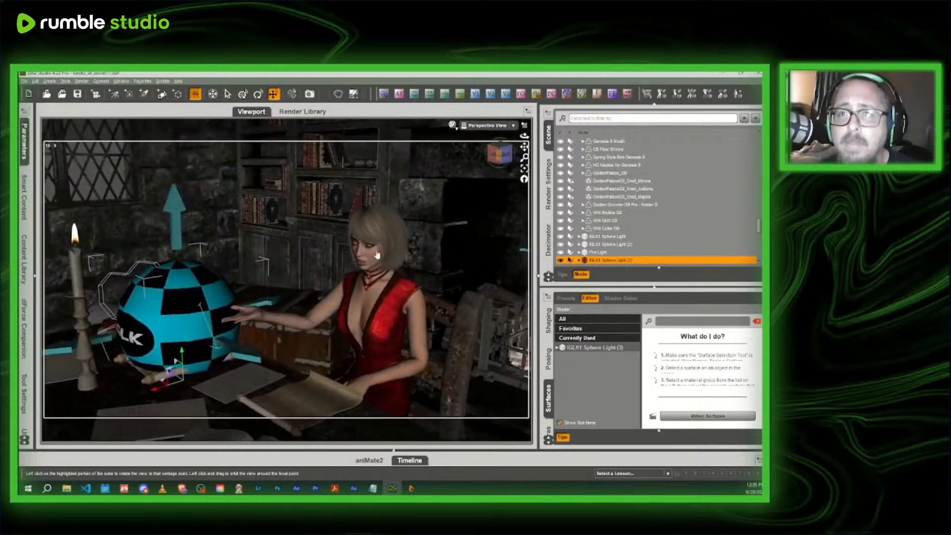
{"action": "left_click_drag", "start_coordinate": [181, 356], "coordinate": [295, 305]}
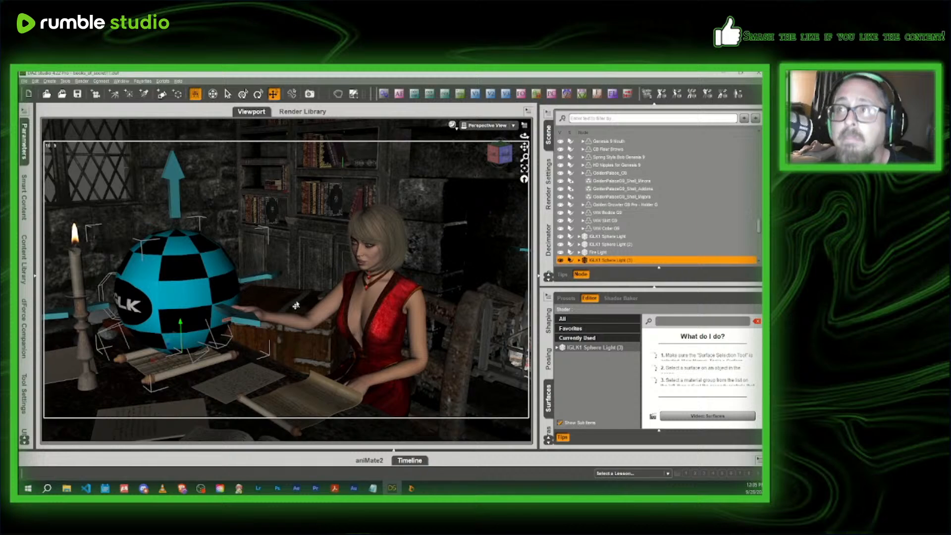
{"action": "left_click", "coordinate": [501, 153]}
{"action": "left_click_drag", "start_coordinate": [507, 160], "coordinate": [501, 166]}
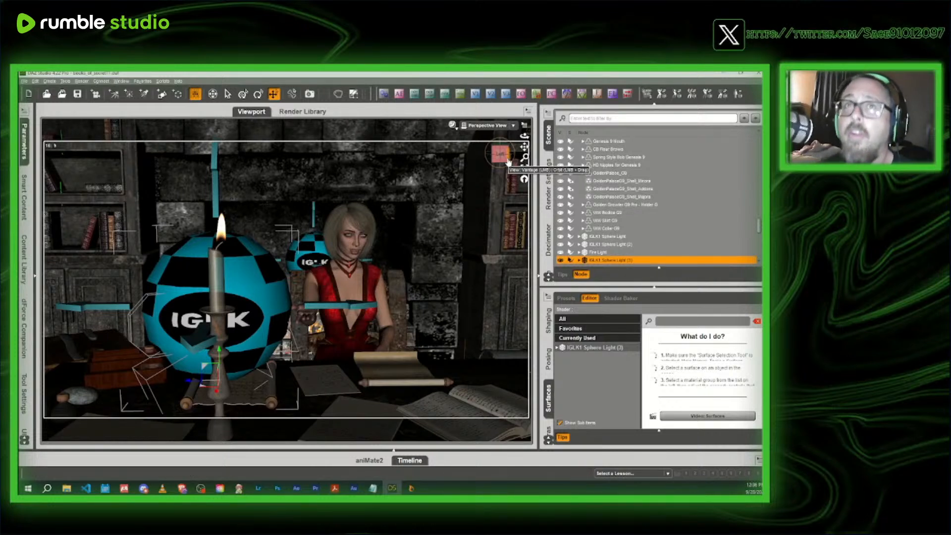
- Preview the hand lit from the sphere light's new position through Camera 2 in NVIDIA Iray
{"action": "left_click", "coordinate": [488, 126]}
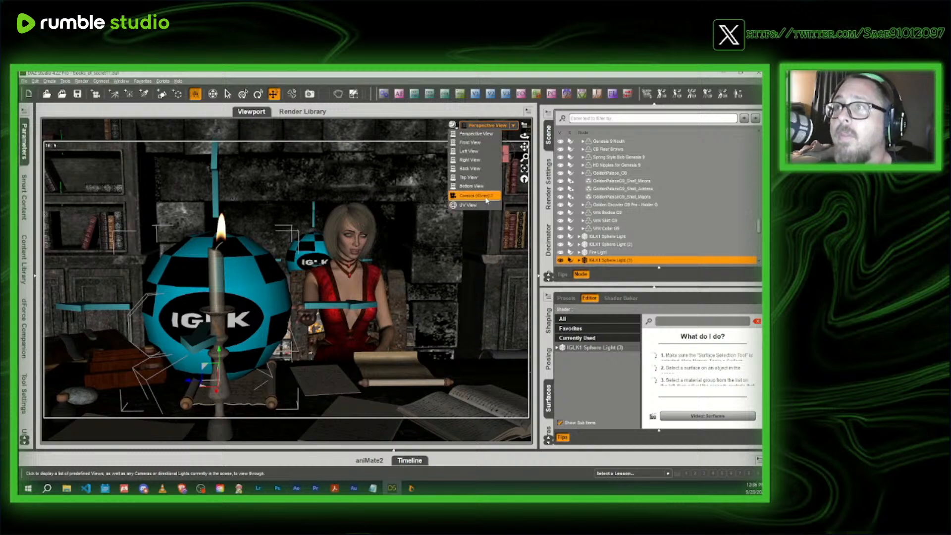
{"action": "left_click", "coordinate": [471, 146]}
{"action": "left_click", "coordinate": [452, 125]}
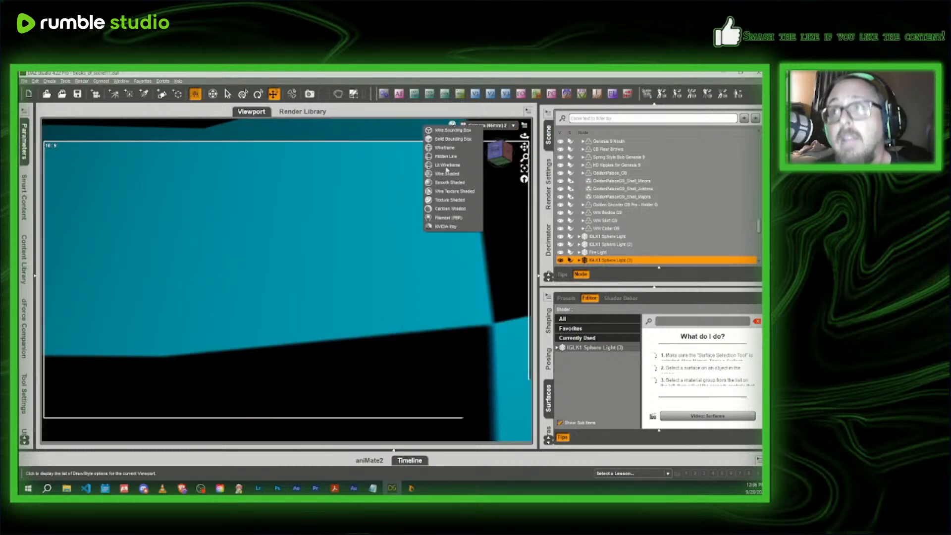
{"action": "left_click", "coordinate": [443, 232]}
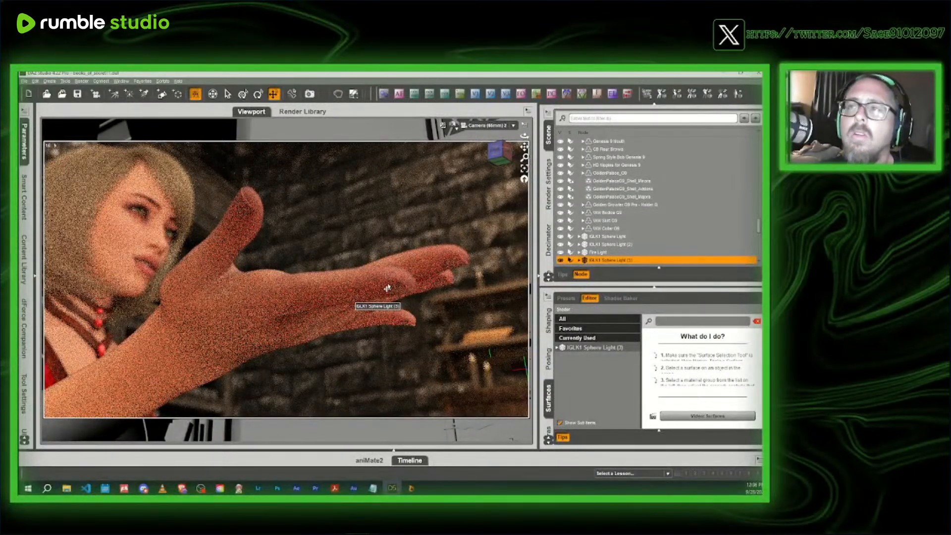
- Try a white emission color on the IGLK1 Sphere Light (3) surface in the Iray preview, and undo the color change
{"action": "left_click", "coordinate": [601, 347]}
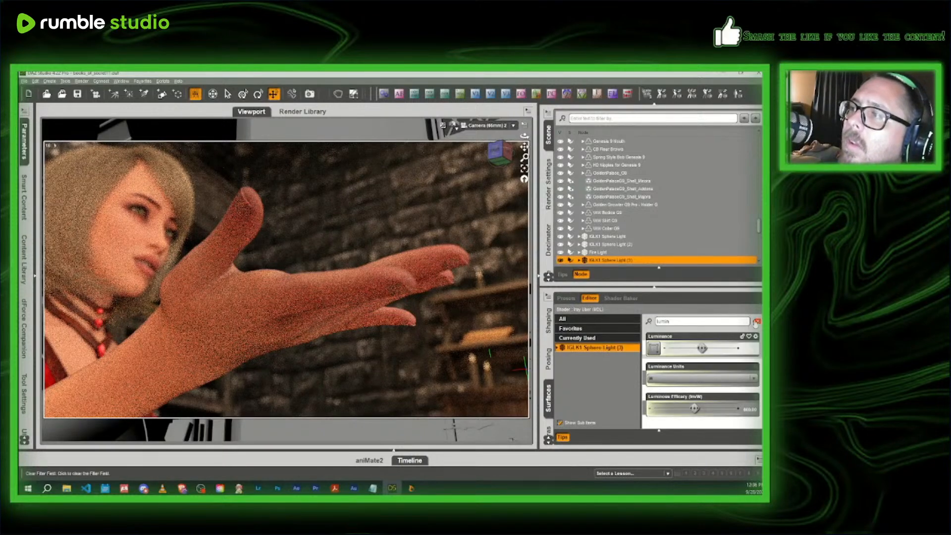
{"action": "left_click", "coordinate": [756, 321]}
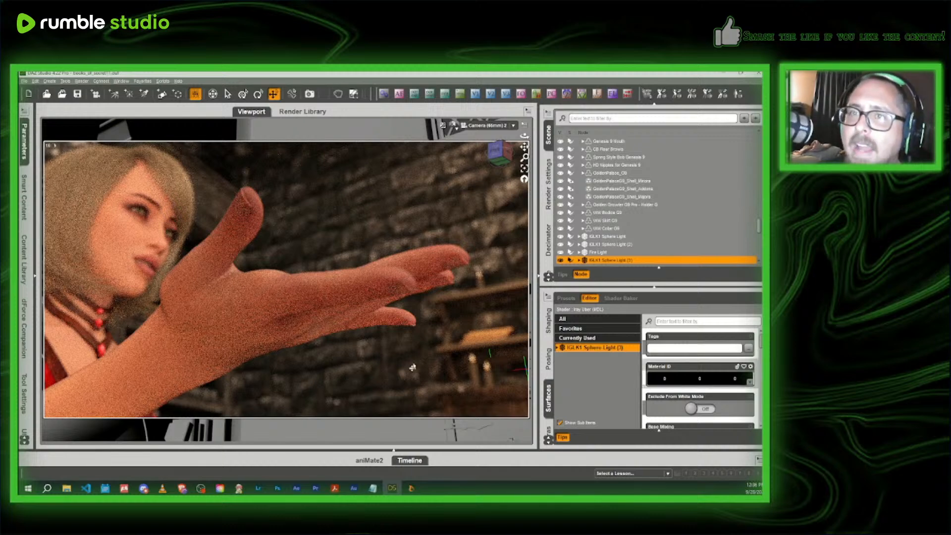
{"action": "scroll", "coordinate": [706, 374], "scroll_direction": "down", "scroll_amount": 5}
{"action": "scroll", "coordinate": [706, 373], "scroll_direction": "up", "scroll_amount": 3}
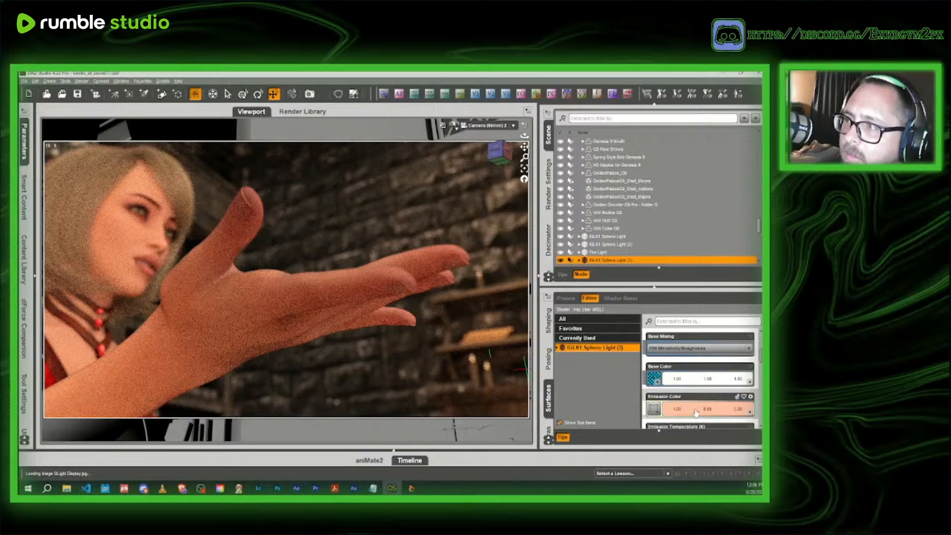
{"action": "left_click", "coordinate": [695, 412]}
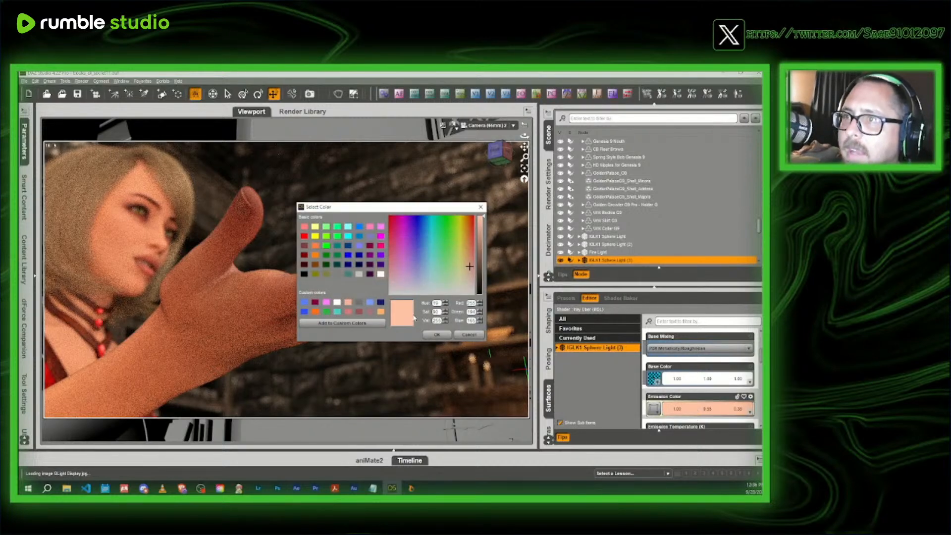
{"action": "left_click", "coordinate": [381, 274]}
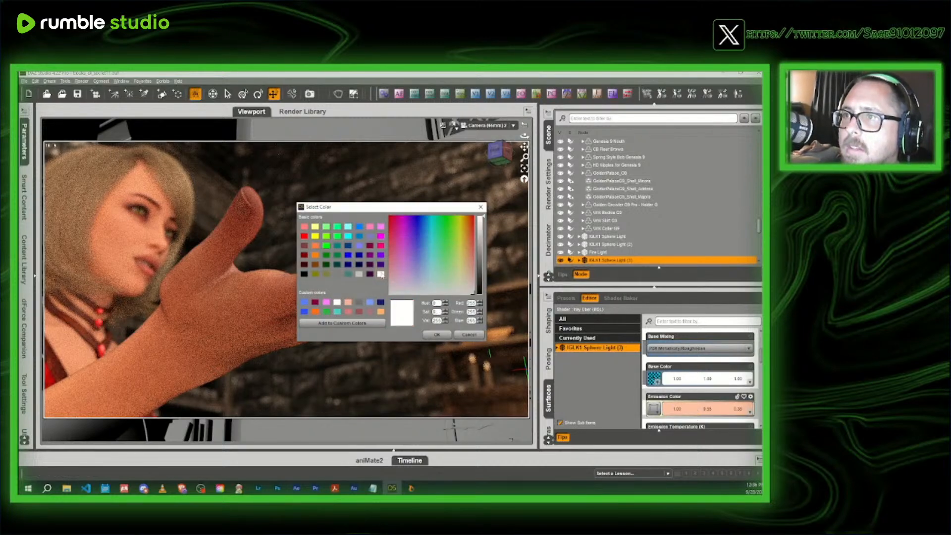
{"action": "left_click", "coordinate": [437, 335]}
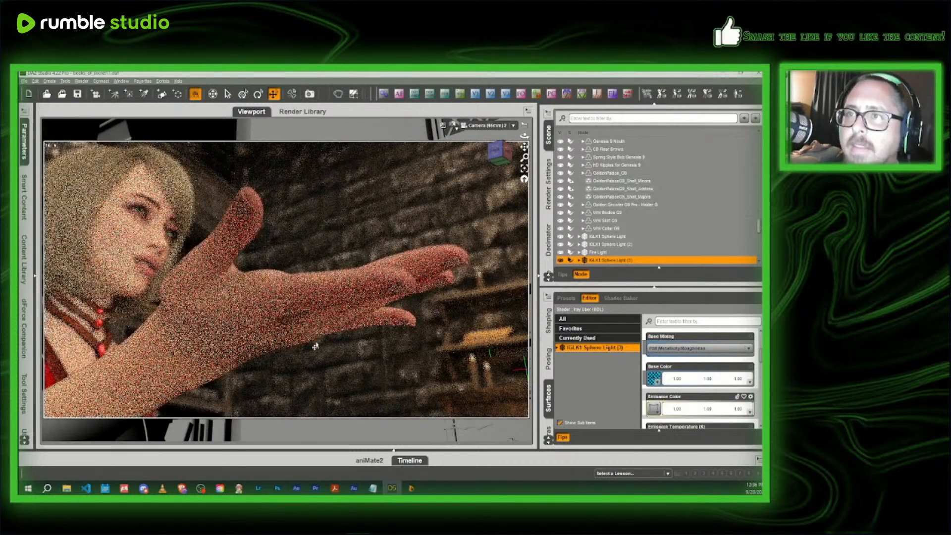
{"action": "key", "text": "ctrl+z"}
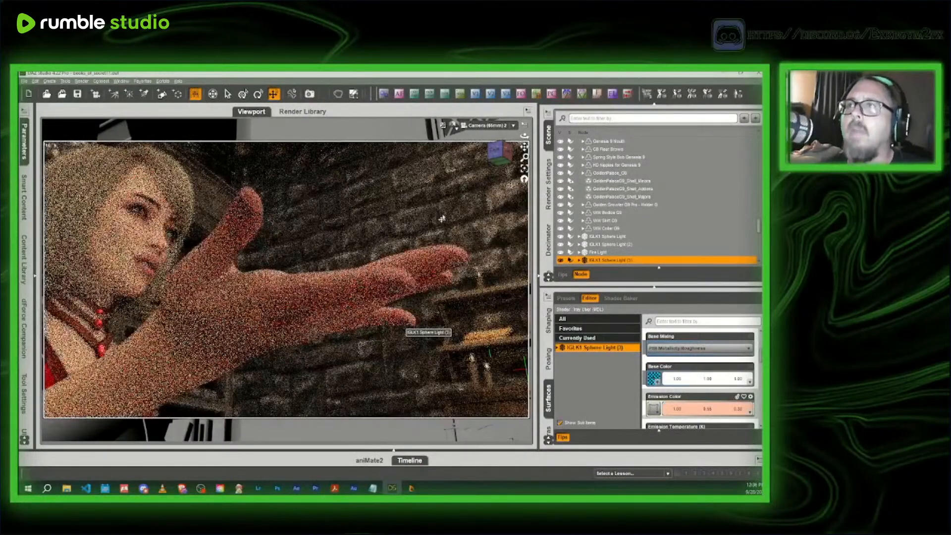
- Set the viewport back to Texture Shaded and switch from Camera 2 to Perspective View
{"action": "left_click", "coordinate": [453, 124]}
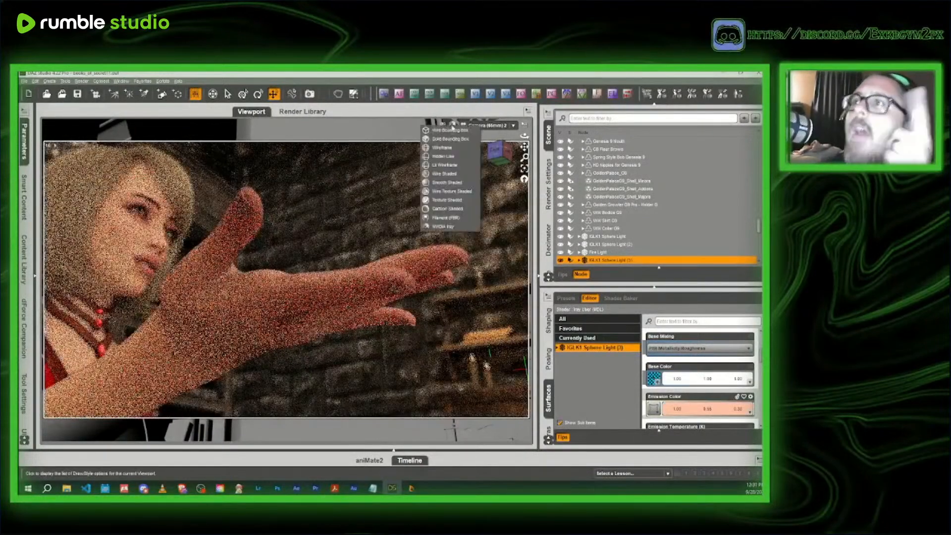
{"action": "left_click", "coordinate": [462, 205]}
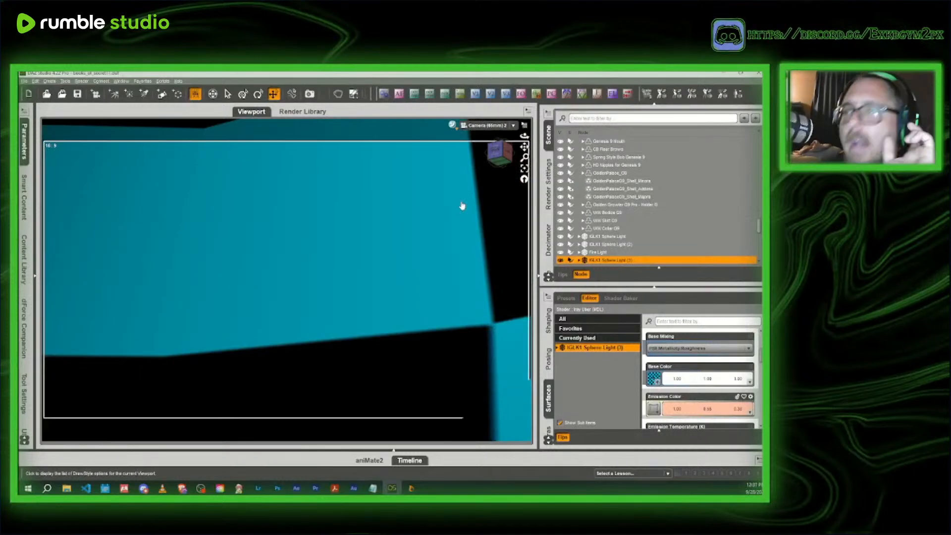
{"action": "left_click", "coordinate": [486, 126]}
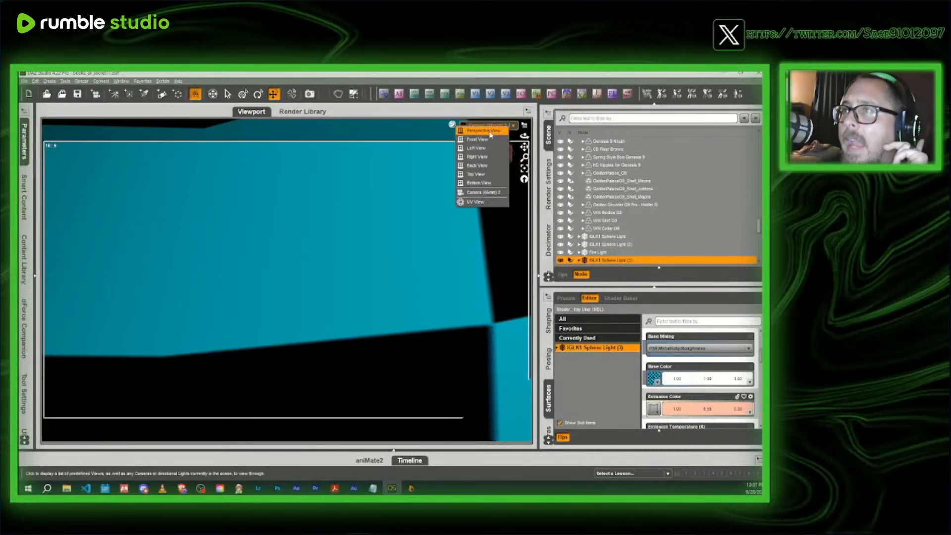
{"action": "left_click", "coordinate": [483, 130]}
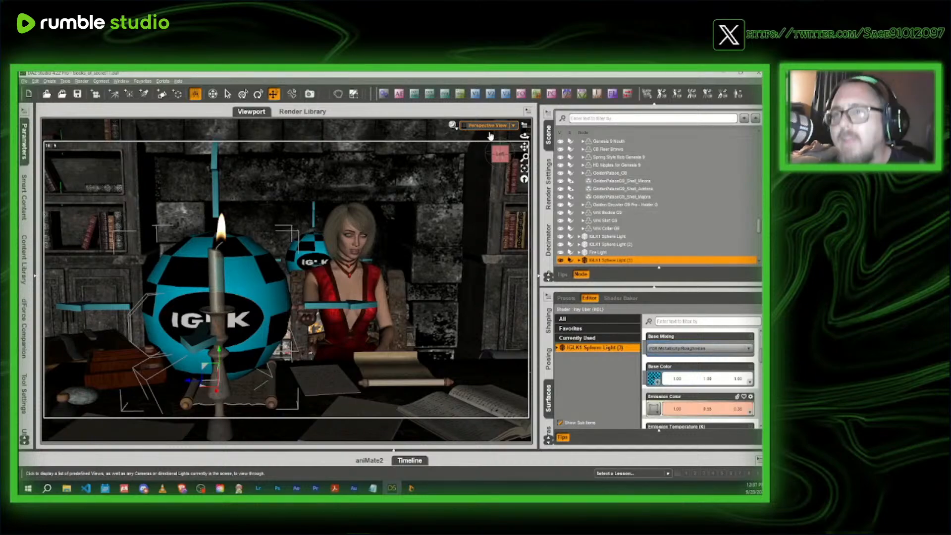
{"action": "mouse_move", "coordinate": [500, 154]}
{"action": "left_mouse_down"}
{"action": "mouse_move", "coordinate": [574, 170]}
{"action": "mouse_move", "coordinate": [562, 157]}
{"action": "mouse_move", "coordinate": [502, 158]}
{"action": "left_mouse_up"}
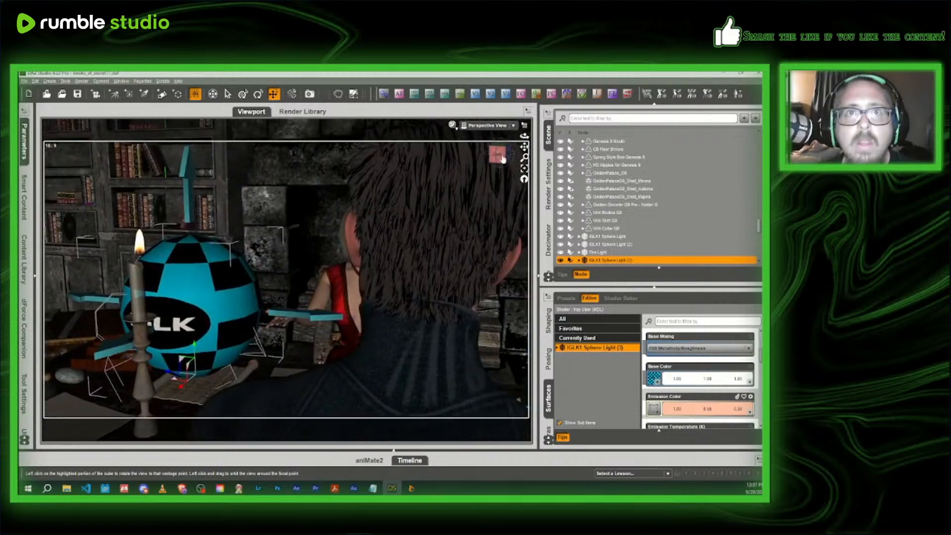
- Search all installed products for "ghost" and load the IGLK1 Square Light prop from Iray Ghost Light Kit One
{"action": "left_click", "coordinate": [25, 186]}
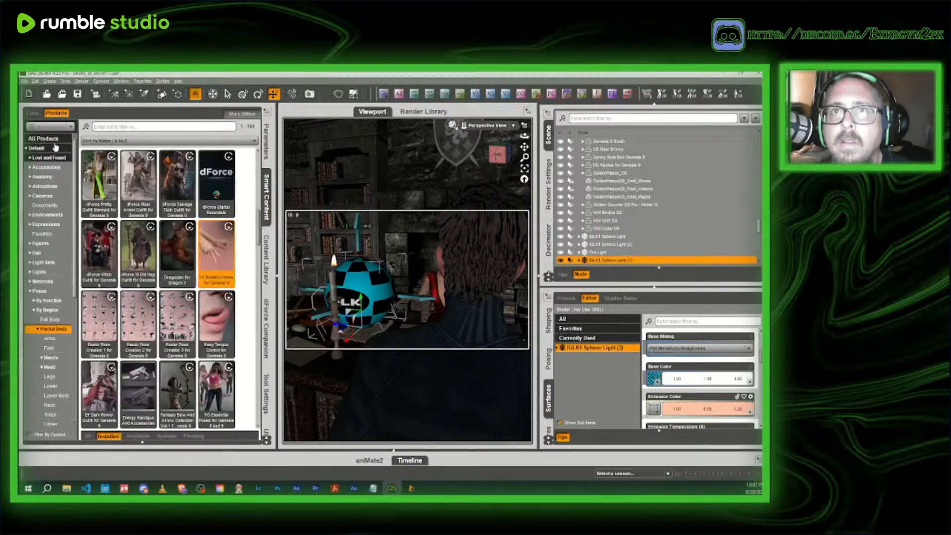
{"action": "left_click", "coordinate": [52, 139]}
{"action": "left_click", "coordinate": [117, 126]}
{"action": "type", "text": "sh"}
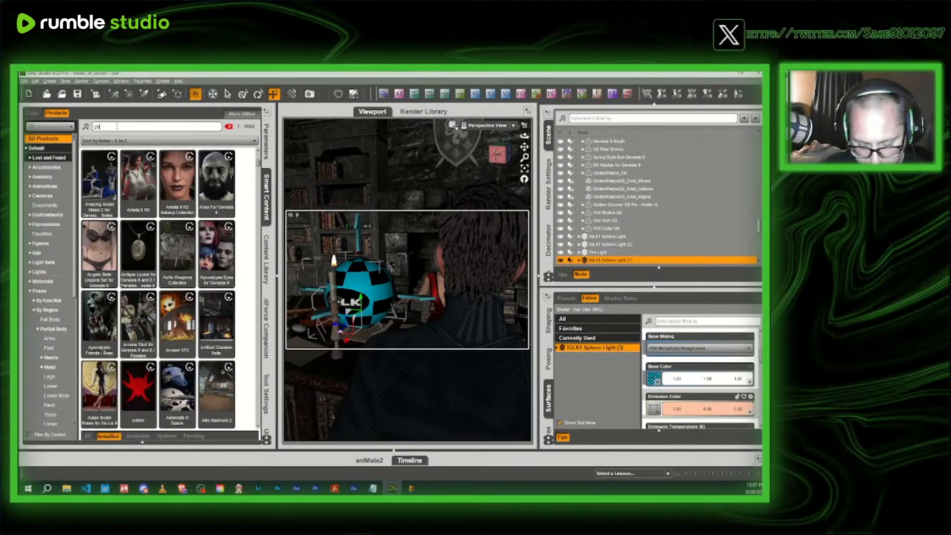
{"action": "type", "text": "ost"}
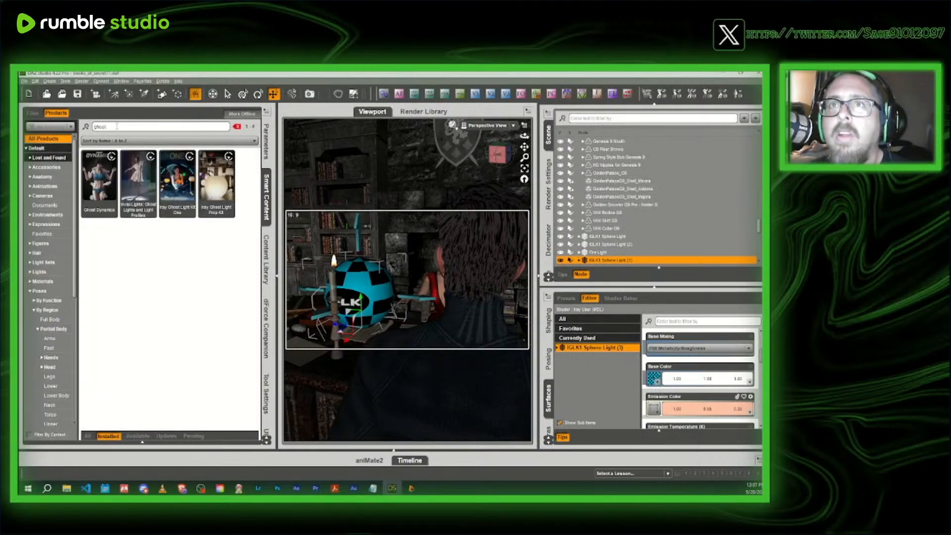
{"action": "left_click", "coordinate": [182, 177]}
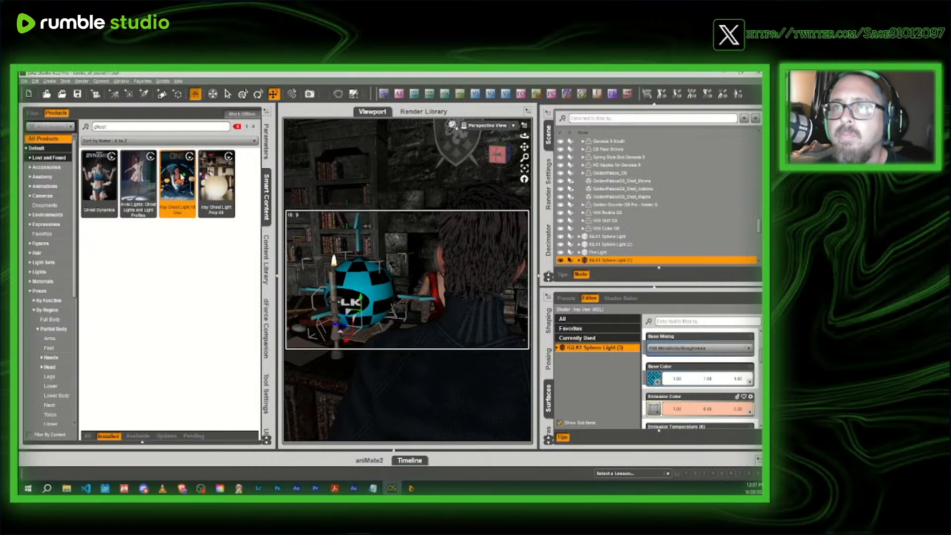
{"action": "double_click", "coordinate": [182, 177]}
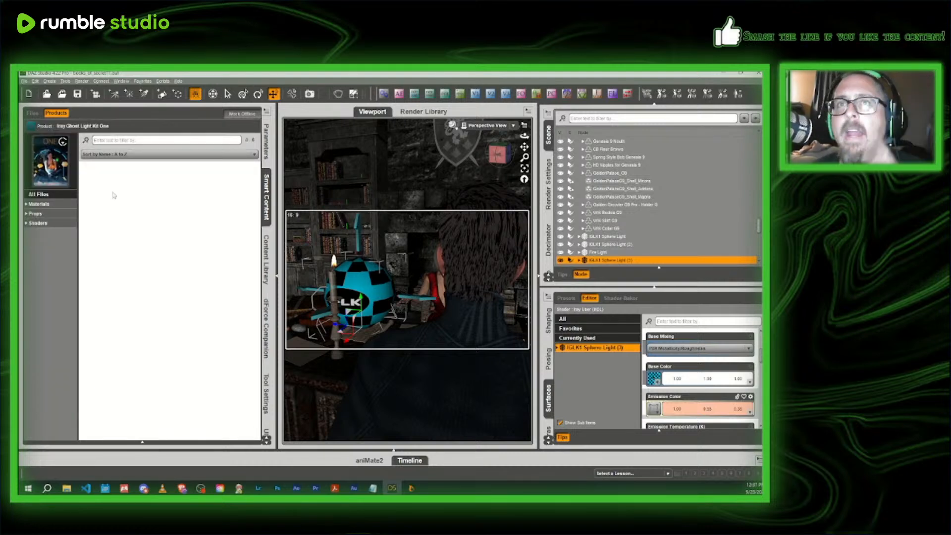
{"action": "left_click", "coordinate": [46, 215]}
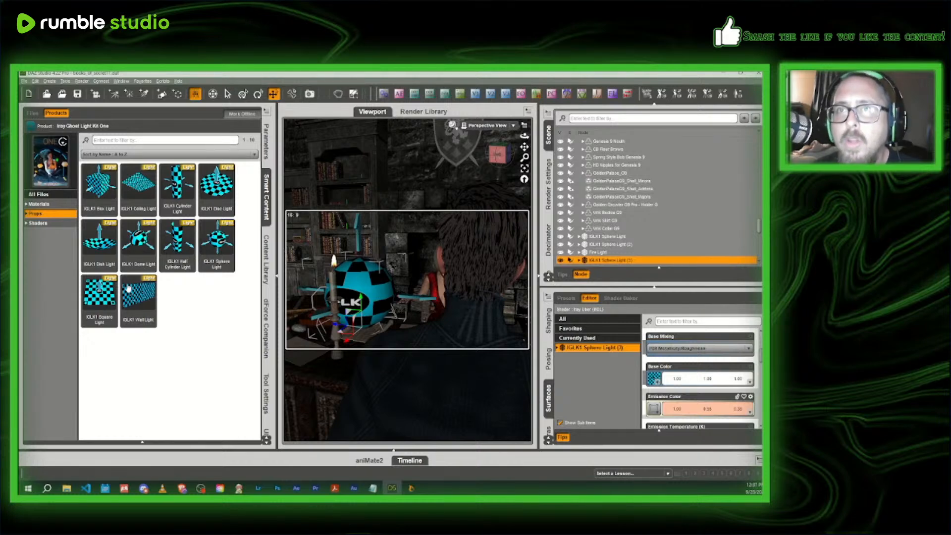
{"action": "double_click", "coordinate": [92, 299]}
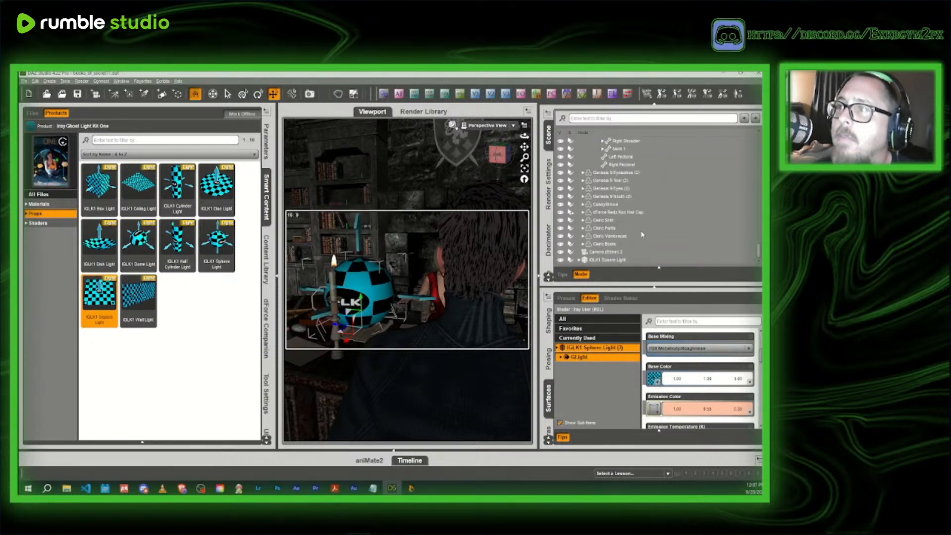
- Move the IGLK1 Square Light from the floor up to the desktop in front of the headmistress
{"action": "left_click", "coordinate": [487, 166]}
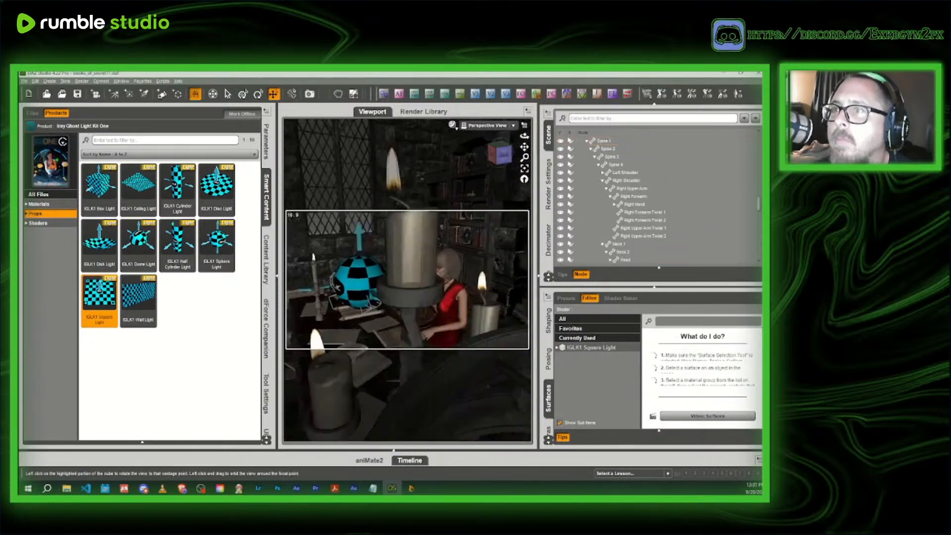
{"action": "mouse_move", "coordinate": [497, 153]}
{"action": "left_mouse_down"}
{"action": "mouse_move", "coordinate": [465, 155]}
{"action": "mouse_move", "coordinate": [500, 153]}
{"action": "left_mouse_up"}
{"action": "scroll", "coordinate": [652, 212], "scroll_direction": "down", "scroll_amount": 15}
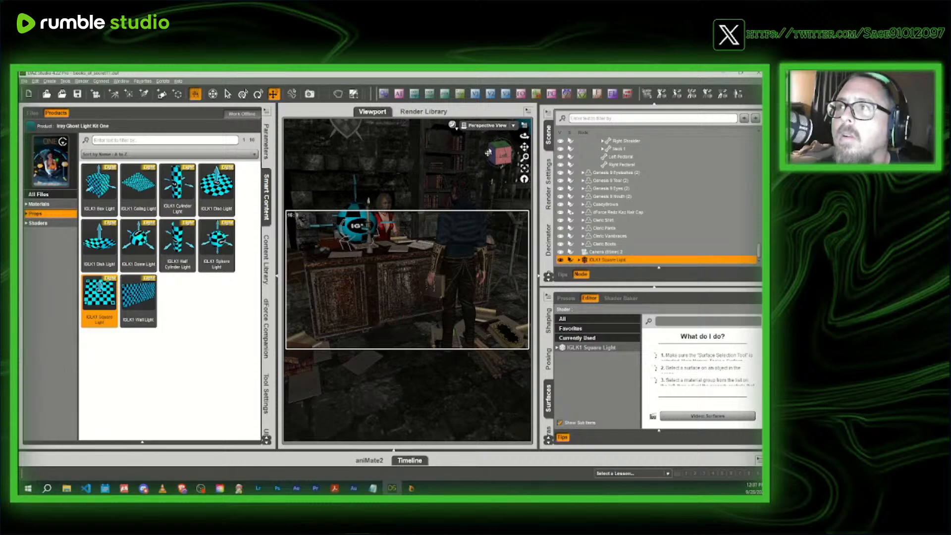
{"action": "left_click_drag", "start_coordinate": [498, 153], "coordinate": [458, 147]}
{"action": "left_click_drag", "start_coordinate": [479, 309], "coordinate": [321, 328]}
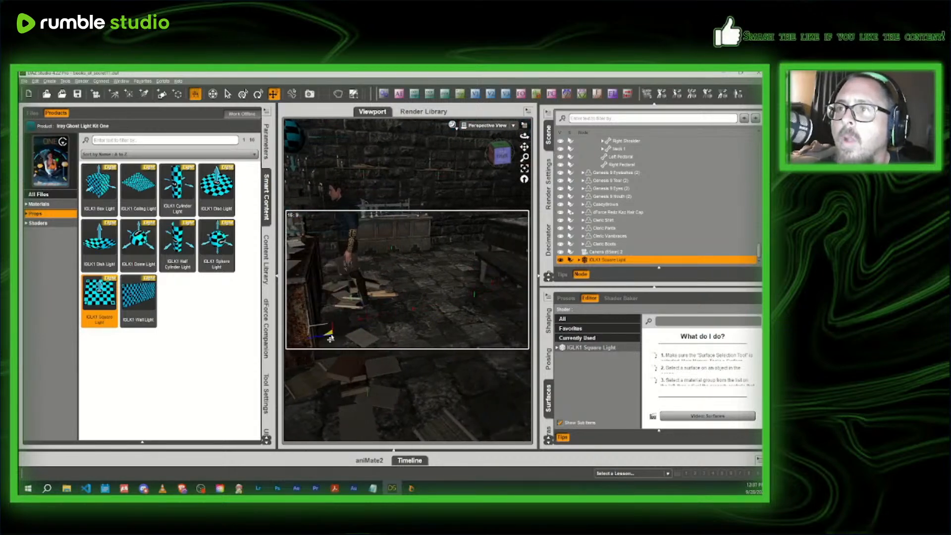
{"action": "left_click_drag", "start_coordinate": [524, 147], "coordinate": [410, 185]}
{"action": "scroll", "coordinate": [484, 181], "scroll_direction": "up", "scroll_amount": 4}
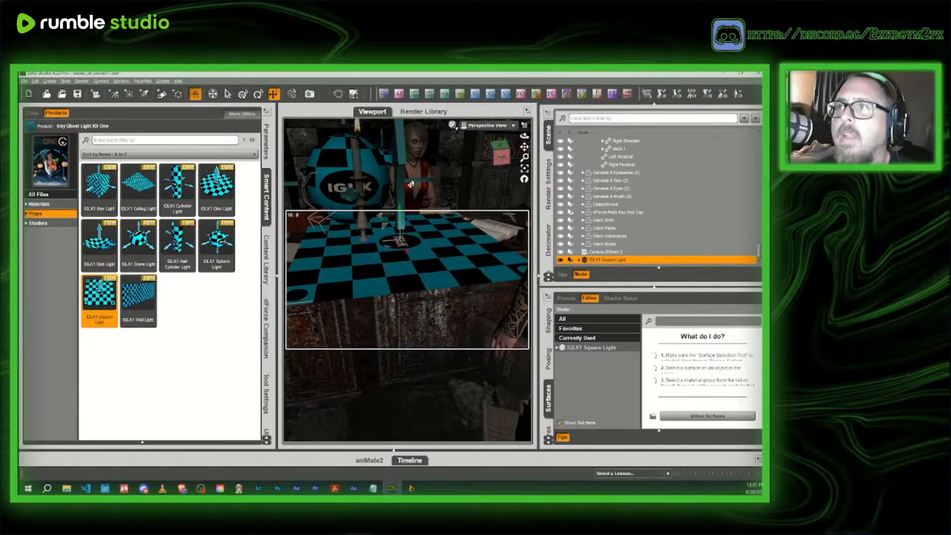
{"action": "left_click_drag", "start_coordinate": [501, 156], "coordinate": [377, 181]}
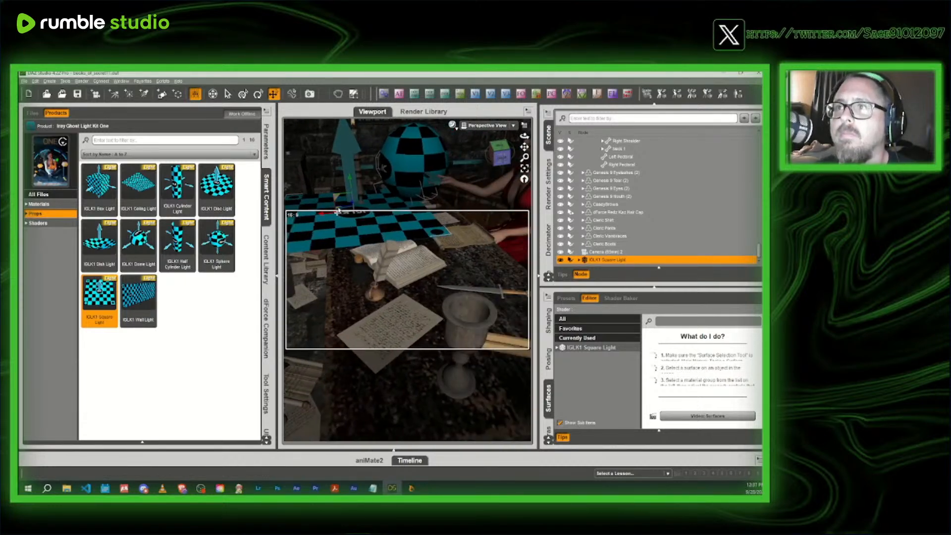
{"action": "left_click_drag", "start_coordinate": [337, 212], "coordinate": [400, 214]}
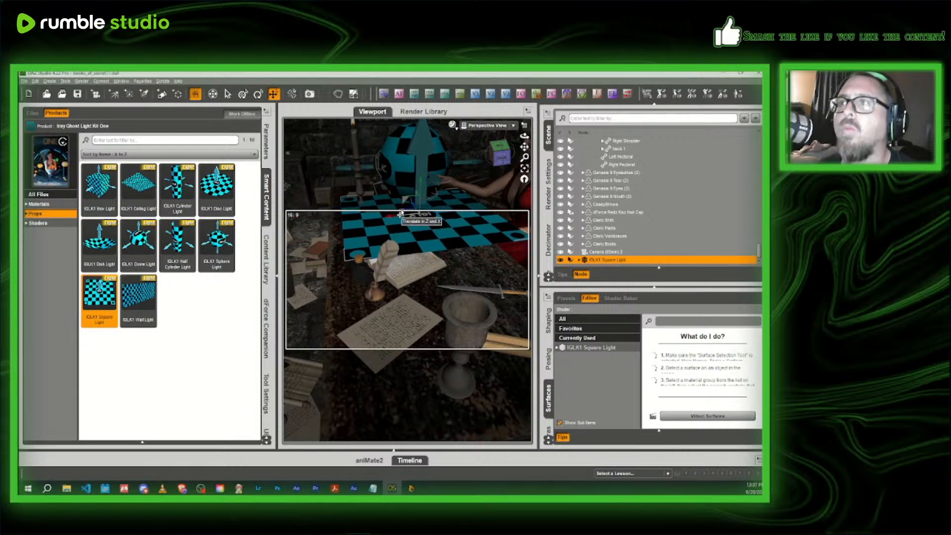
{"action": "scroll", "coordinate": [448, 188], "scroll_direction": "up", "scroll_amount": 4}
{"action": "left_click_drag", "start_coordinate": [500, 154], "coordinate": [549, 151]}
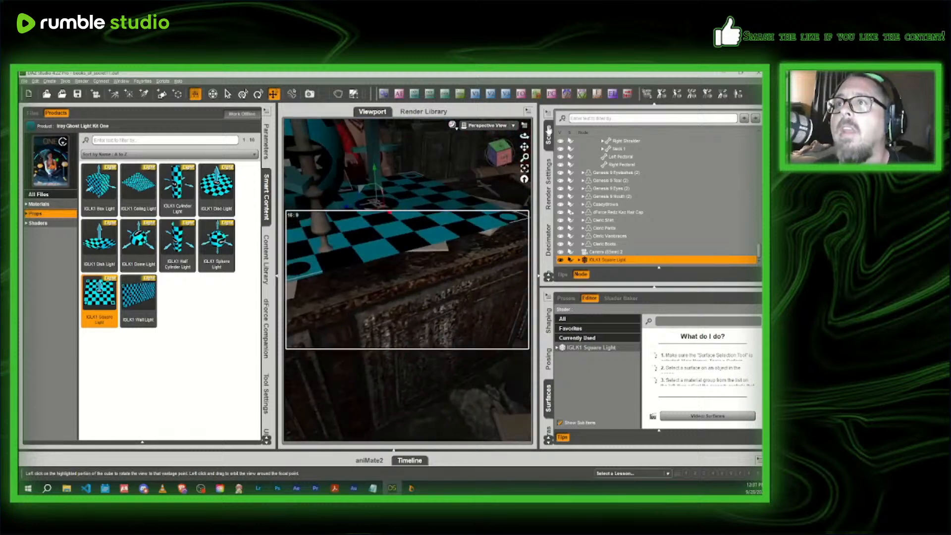
- Check the hand shot through Camera 2 with IGLK1 Sphere Light (3) briefly hidden, show the light again and return to Perspective View
{"action": "left_click", "coordinate": [488, 126]}
{"action": "left_click", "coordinate": [486, 194]}
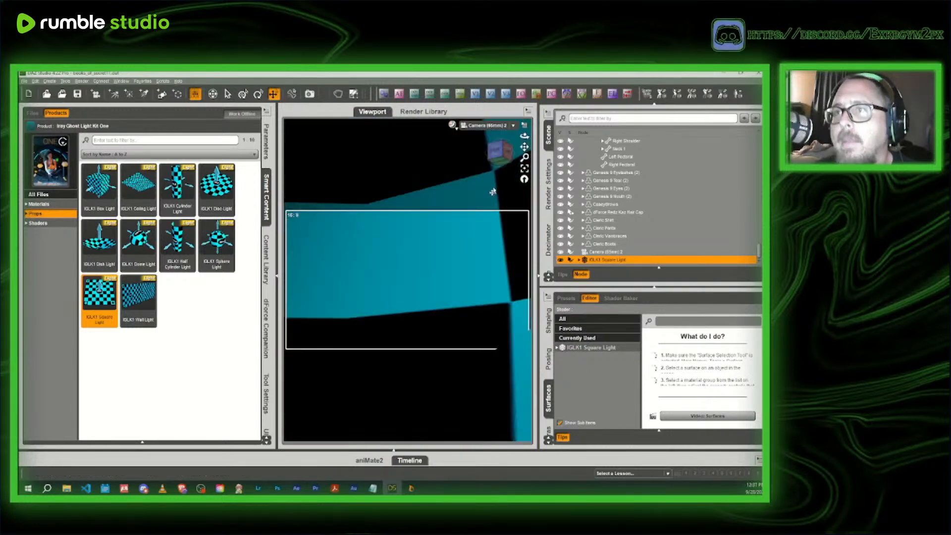
{"action": "left_click", "coordinate": [371, 283]}
{"action": "left_click", "coordinate": [560, 141]}
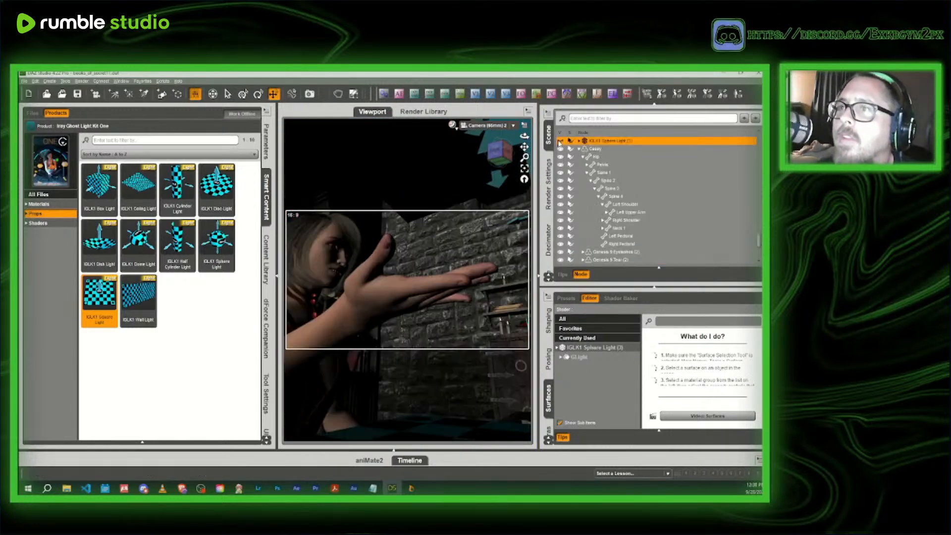
{"action": "left_click", "coordinate": [560, 141]}
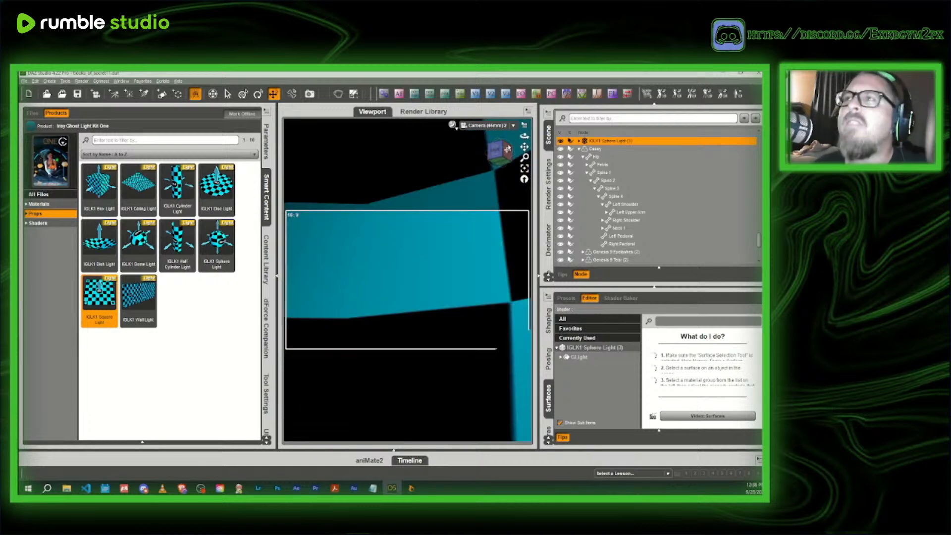
{"action": "left_click", "coordinate": [486, 126]}
{"action": "left_click", "coordinate": [486, 128]}
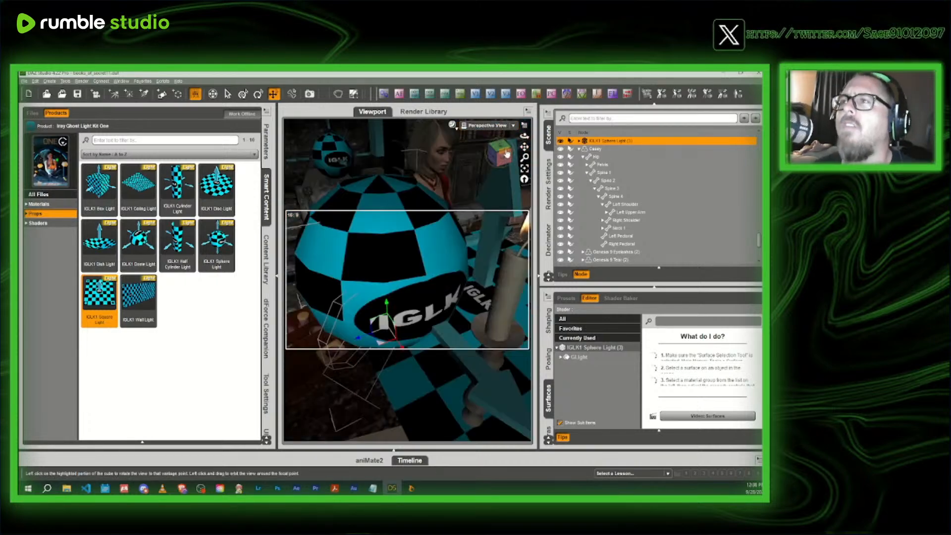
- Shift IGLK1 Sphere Light (3) over the desk so it sits beside the IGLK1 Square Light
{"action": "left_click_drag", "start_coordinate": [505, 153], "coordinate": [535, 159]}
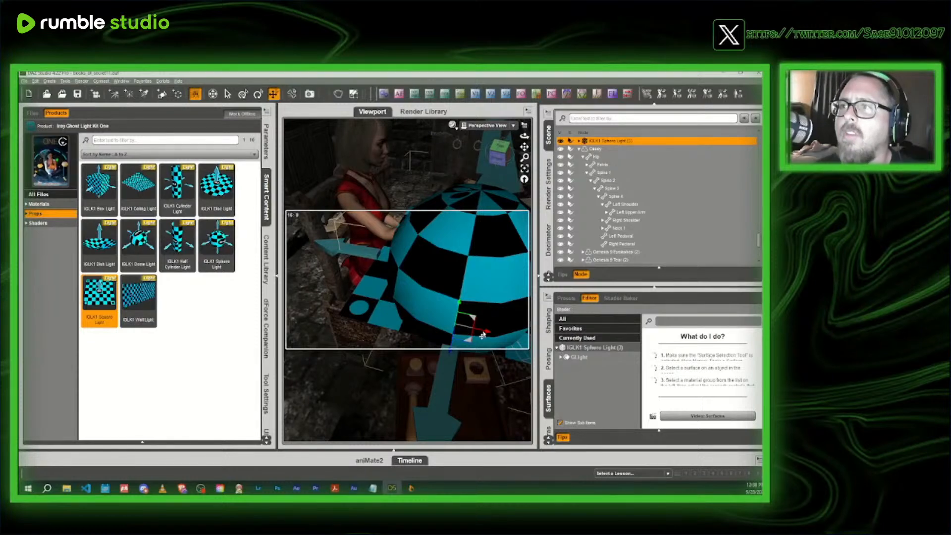
{"action": "left_click_drag", "start_coordinate": [485, 336], "coordinate": [412, 296]}
{"action": "middle_click_drag", "start_coordinate": [372, 293], "coordinate": [395, 265]}
{"action": "scroll", "coordinate": [381, 261], "scroll_direction": "up", "scroll_amount": 3}
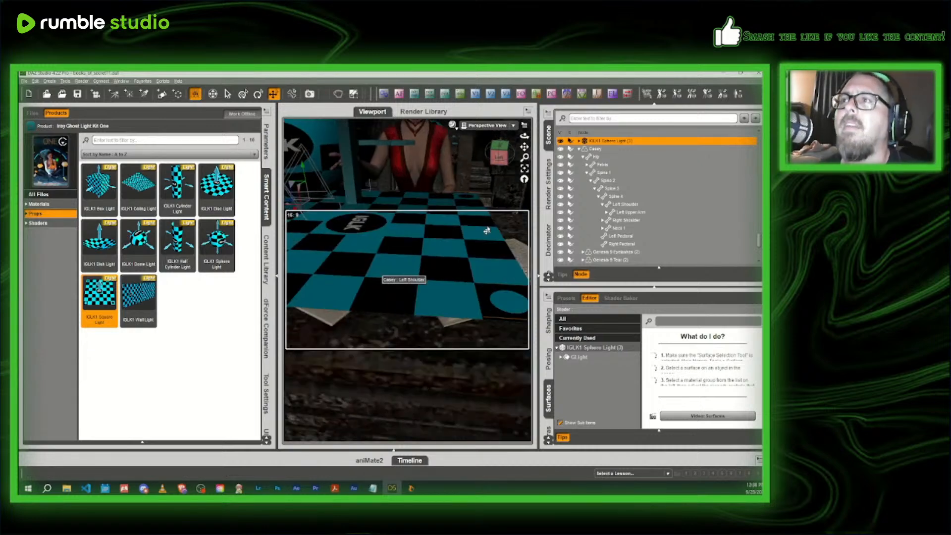
- Select the IGLK1 Square Light's surface and try Emission Temperatures of 6000 K and 9000 K
{"action": "left_click_drag", "start_coordinate": [502, 159], "coordinate": [387, 159]}
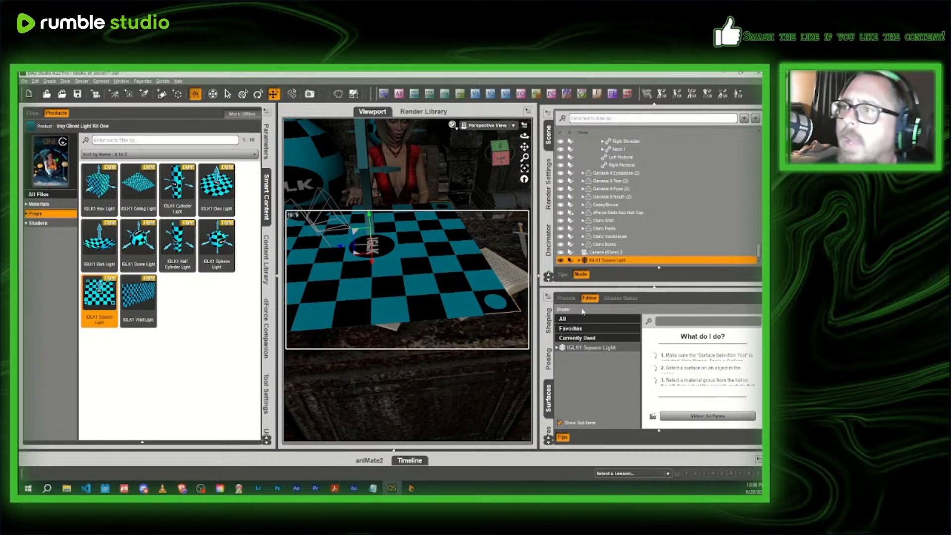
{"action": "left_click", "coordinate": [593, 348]}
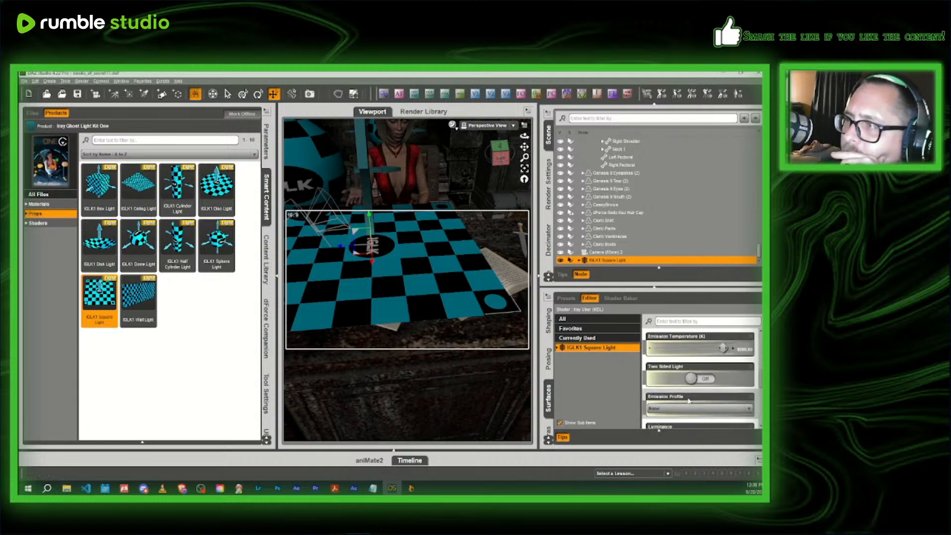
{"action": "left_click", "coordinate": [744, 349]}
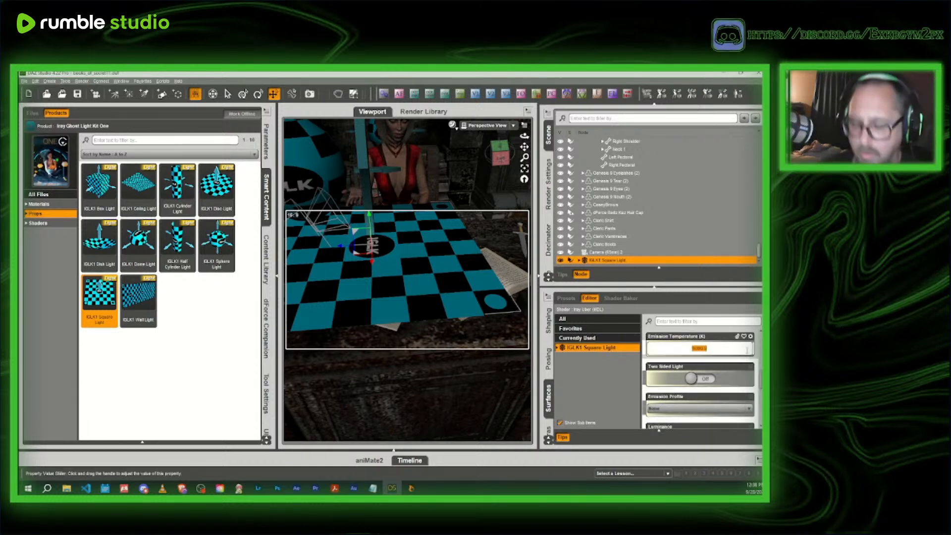
{"action": "key", "text": "BackSpace"}
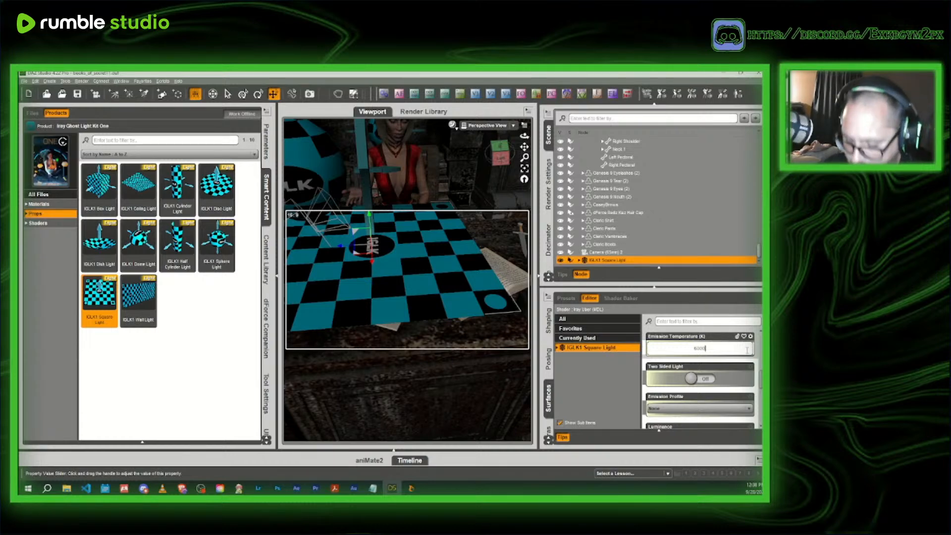
{"action": "key", "text": "Return"}
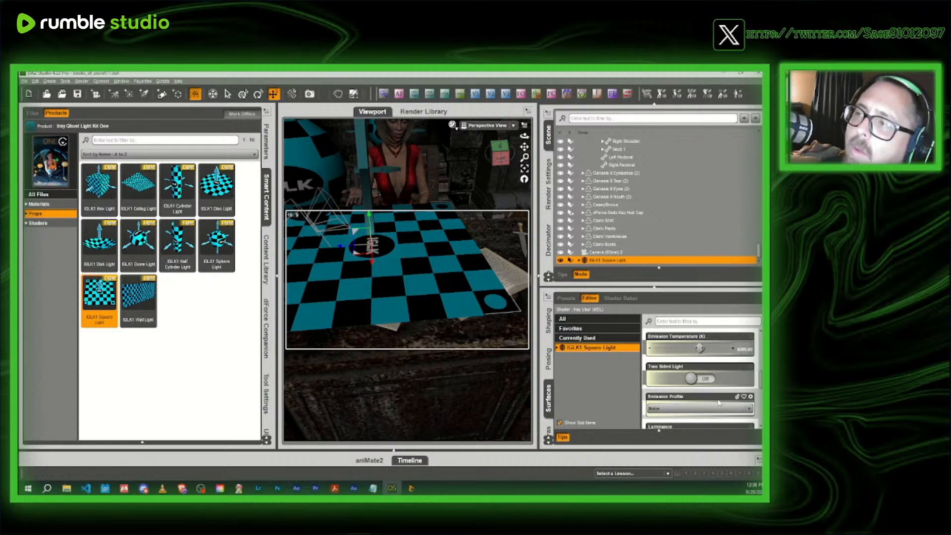
{"action": "left_click", "coordinate": [741, 355]}
{"action": "type", "text": "4000"}
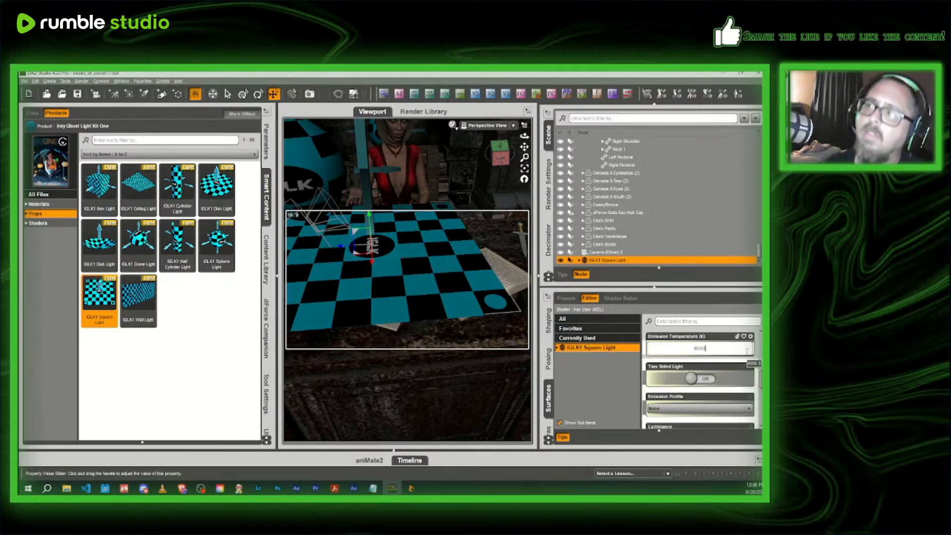
{"action": "key", "text": "Return"}
{"action": "scroll", "coordinate": [745, 362], "scroll_direction": "down", "scroll_amount": 5}
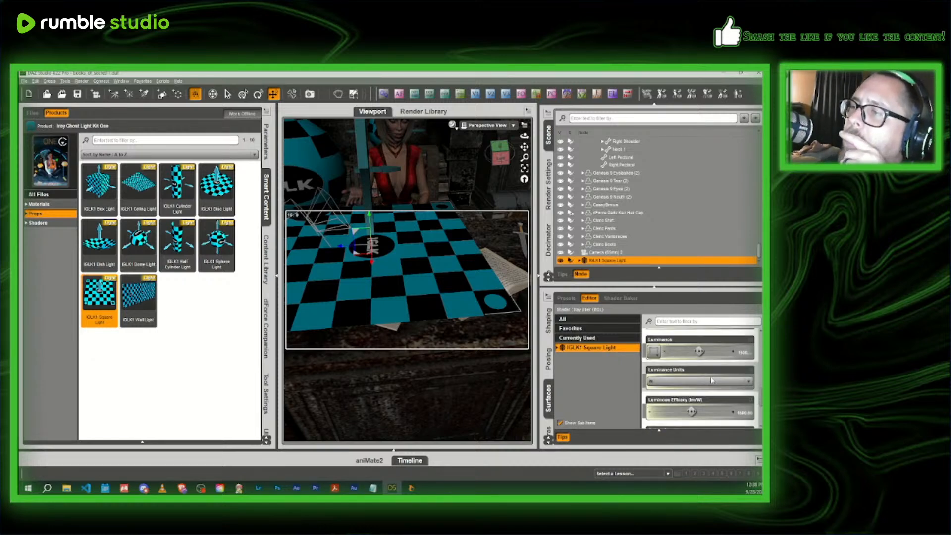
- Set the IGLK1 Square Light's Luminous Efficacy to 250 lm/W
{"action": "left_click", "coordinate": [742, 389]}
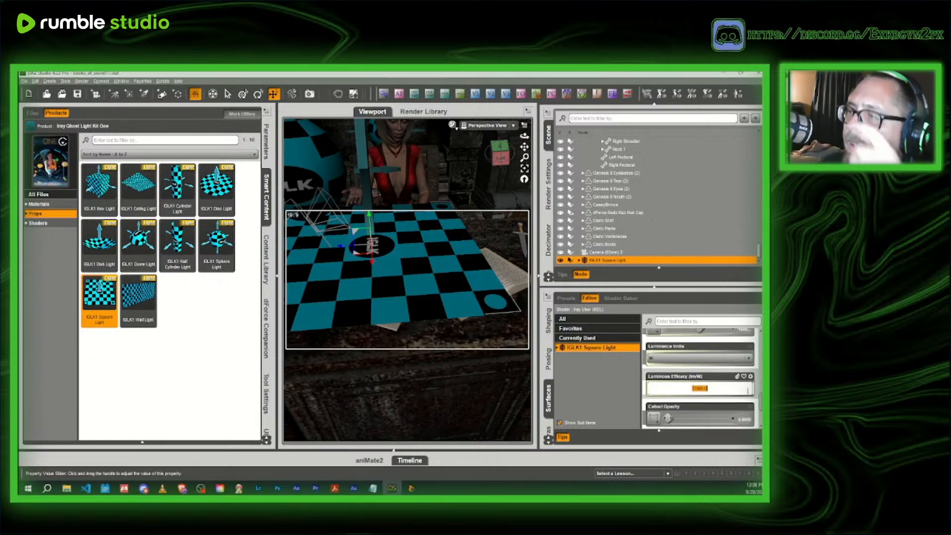
{"action": "type", "text": "250"}
{"action": "key", "text": "Return"}
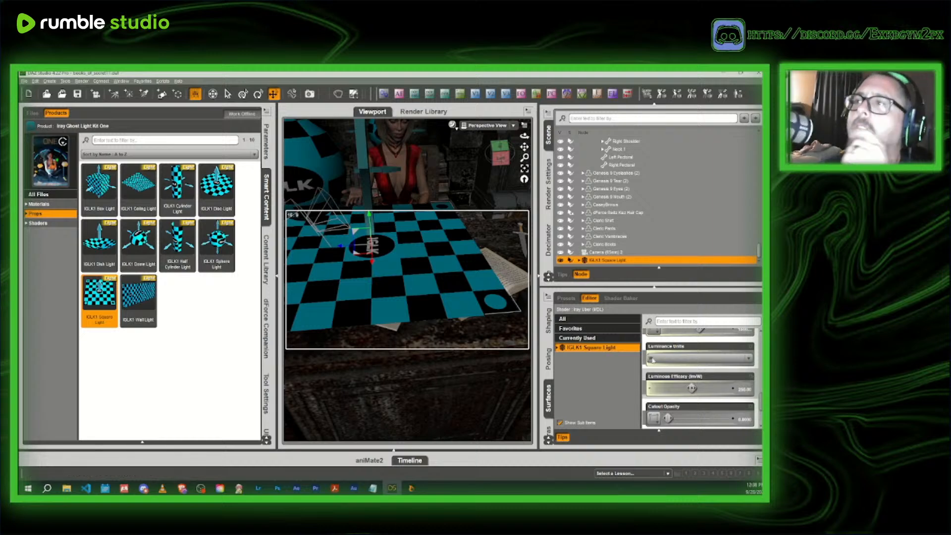
{"action": "scroll", "coordinate": [652, 360], "scroll_direction": "up", "scroll_amount": 1}
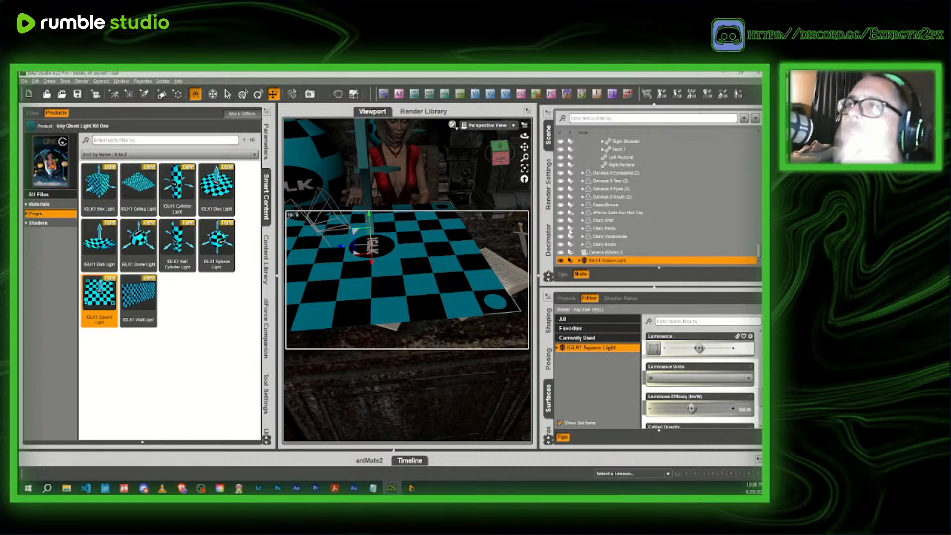
- Preview the outstretched-hand shot through Camera 2 in the NVIDIA Iray draw style
{"action": "left_click", "coordinate": [492, 125]}
{"action": "left_click", "coordinate": [485, 187]}
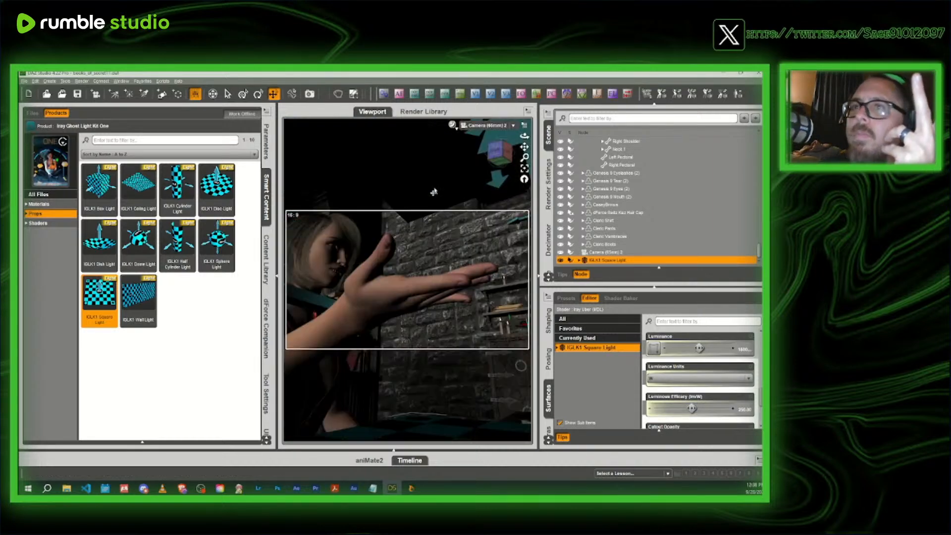
{"action": "left_click", "coordinate": [456, 129]}
{"action": "left_click", "coordinate": [453, 125]}
{"action": "left_click", "coordinate": [459, 226]}
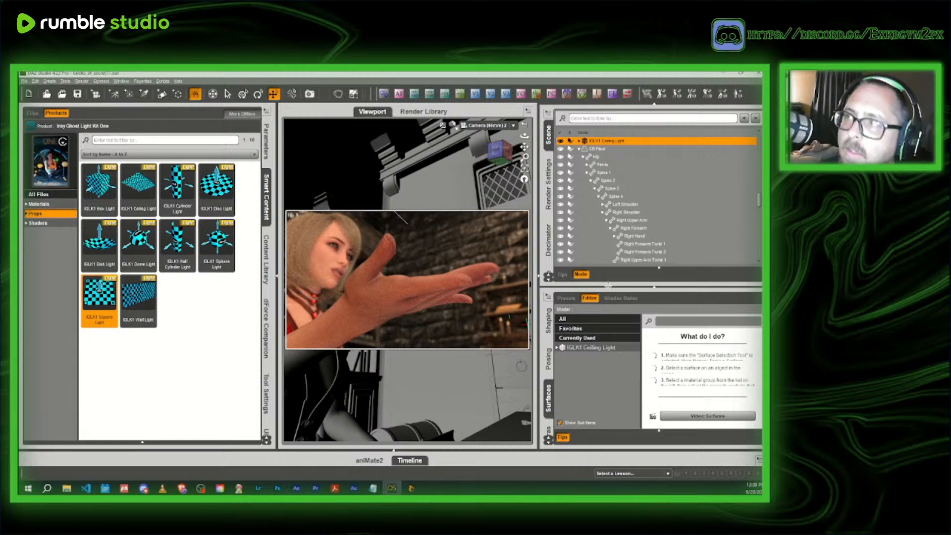
- Reselect the IGLK1 Square Light and its surface, and set the Emission Temperature to 10000 K
{"action": "scroll", "coordinate": [632, 180], "scroll_direction": "down", "scroll_amount": 10}
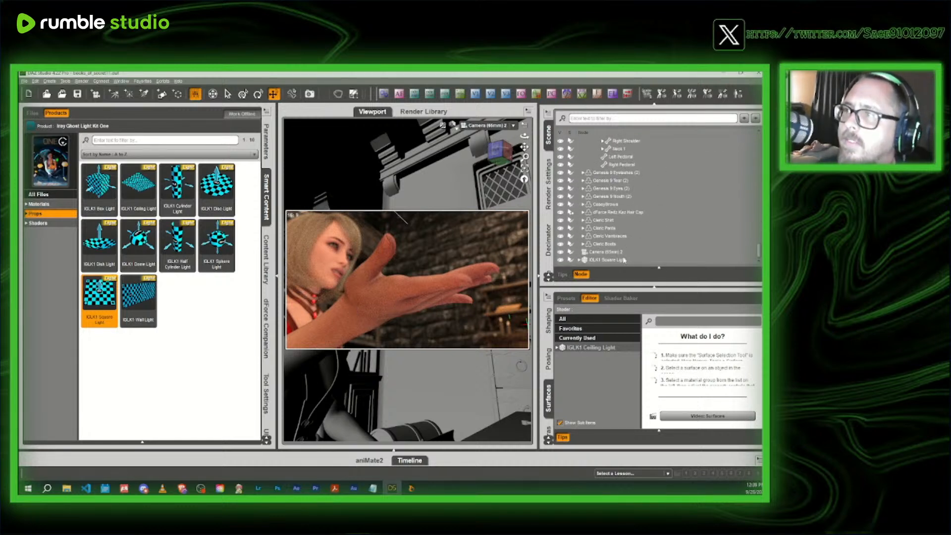
{"action": "left_click", "coordinate": [623, 260]}
{"action": "left_click", "coordinate": [593, 350]}
{"action": "scroll", "coordinate": [744, 390], "scroll_direction": "down", "scroll_amount": 5}
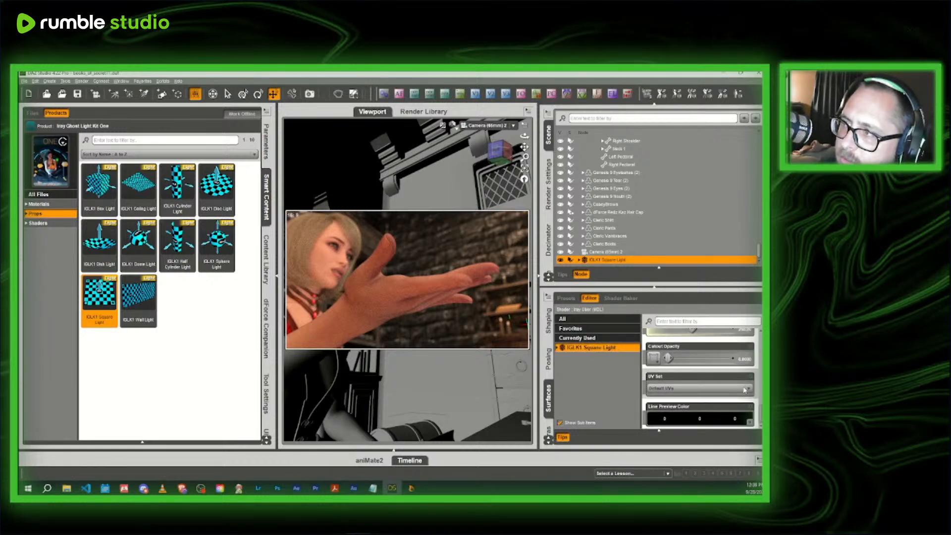
{"action": "scroll", "coordinate": [744, 390], "scroll_direction": "down", "scroll_amount": 5}
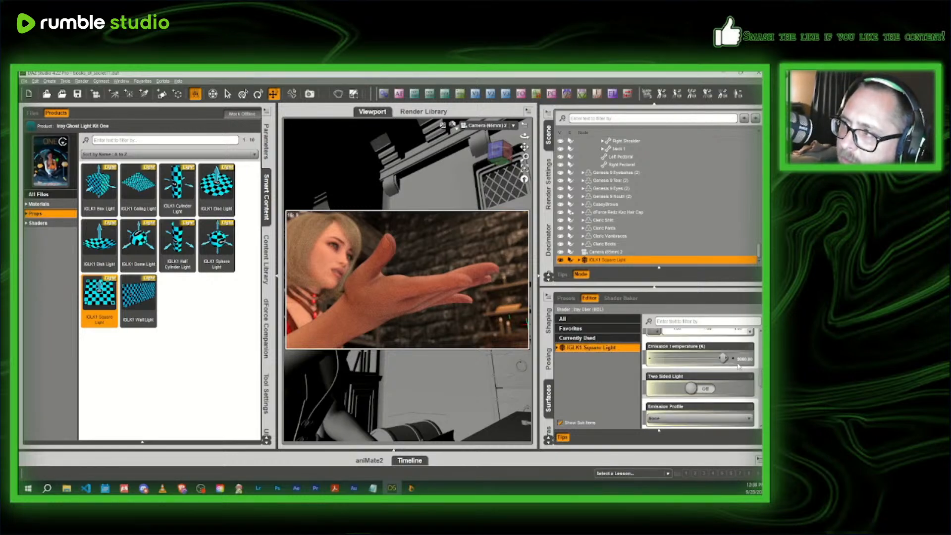
{"action": "left_click", "coordinate": [740, 360]}
{"action": "type", "text": "0"}
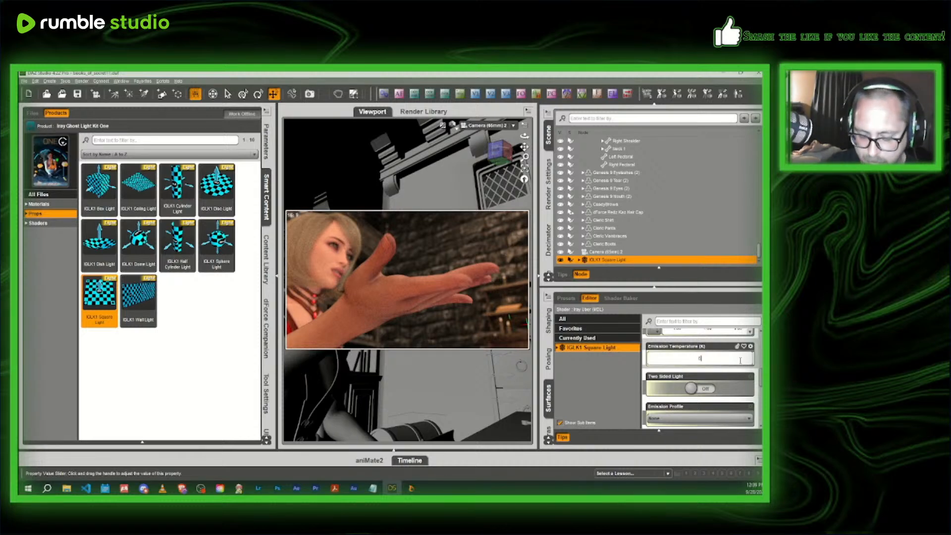
{"action": "type", "text": "00.0"}
{"action": "key", "text": "Return"}
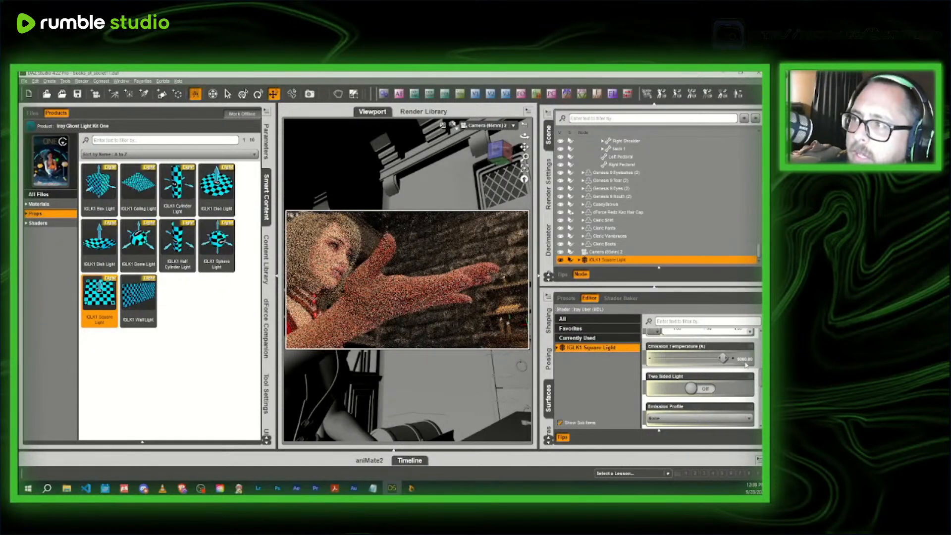
{"action": "left_click", "coordinate": [741, 360]}
{"action": "type", "text": "10"}
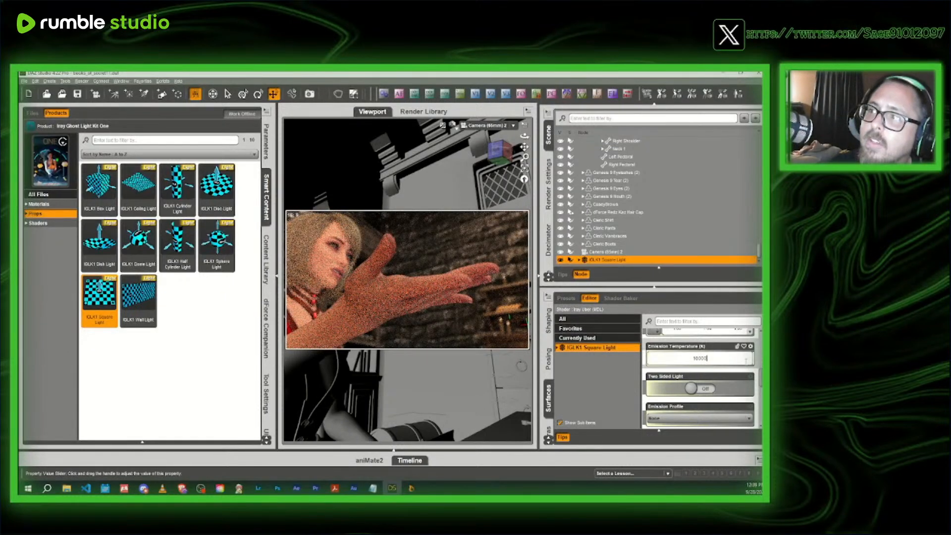
{"action": "type", "text": "000"}
{"action": "key", "text": "Return"}
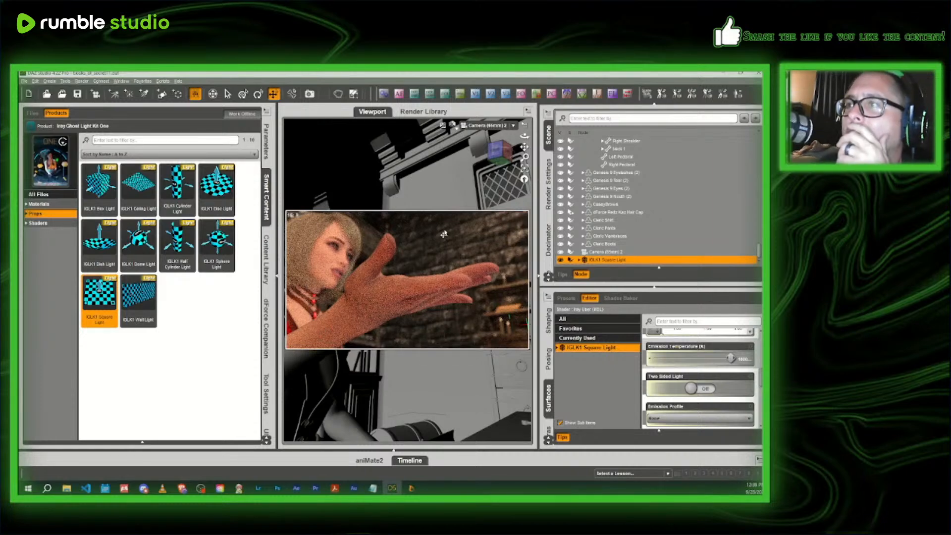
- Compare the Iray preview with the IGLK1 Square Light hidden and shown, and return to the Texture Shaded Perspective View
{"action": "left_click", "coordinate": [561, 261]}
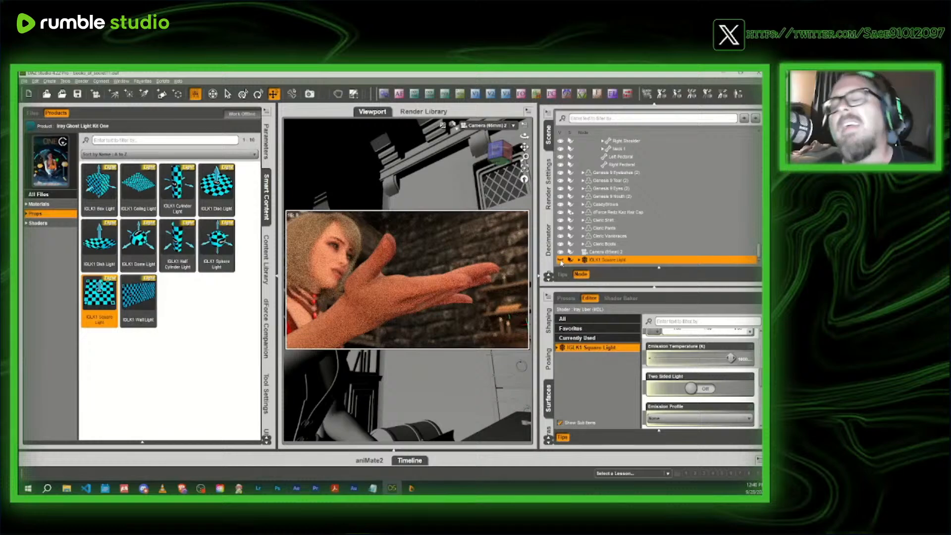
{"action": "left_click", "coordinate": [561, 260]}
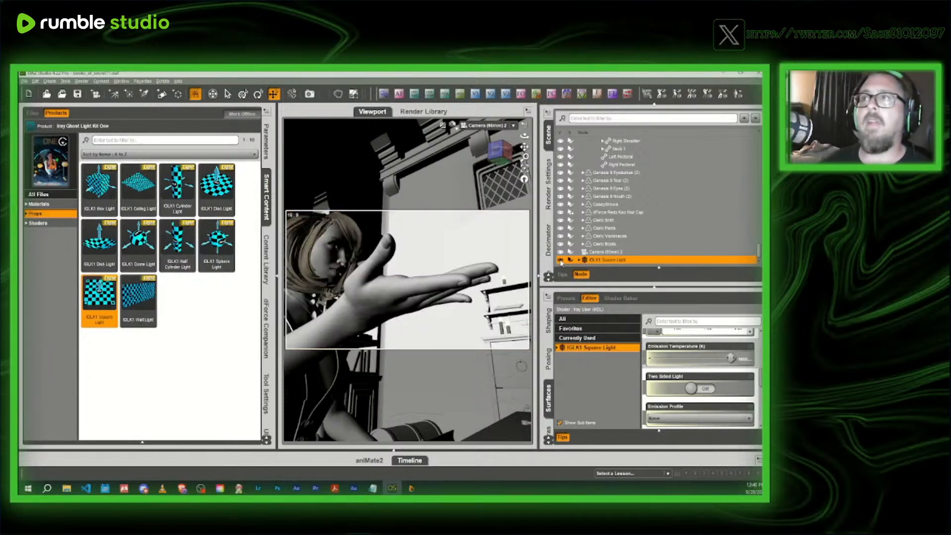
{"action": "left_click", "coordinate": [456, 130]}
{"action": "left_click", "coordinate": [443, 204]}
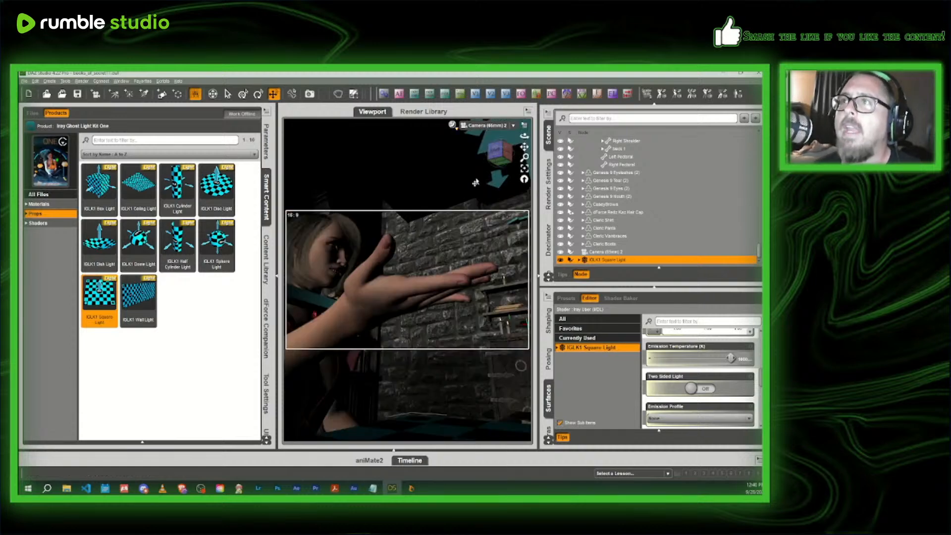
{"action": "left_click", "coordinate": [493, 131]}
{"action": "left_click", "coordinate": [493, 167]}
- Tilt the IGLK1 Square Light slightly and reposition it over the desktop in front of the headmistress
{"action": "left_click_drag", "start_coordinate": [501, 157], "coordinate": [500, 164]}
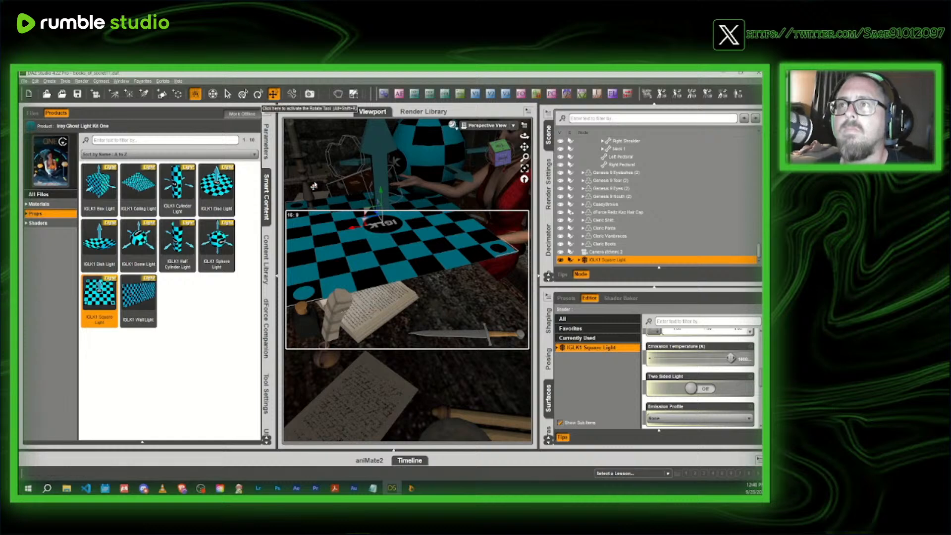
{"action": "left_click_drag", "start_coordinate": [364, 221], "coordinate": [346, 183]}
{"action": "left_click", "coordinate": [494, 151]}
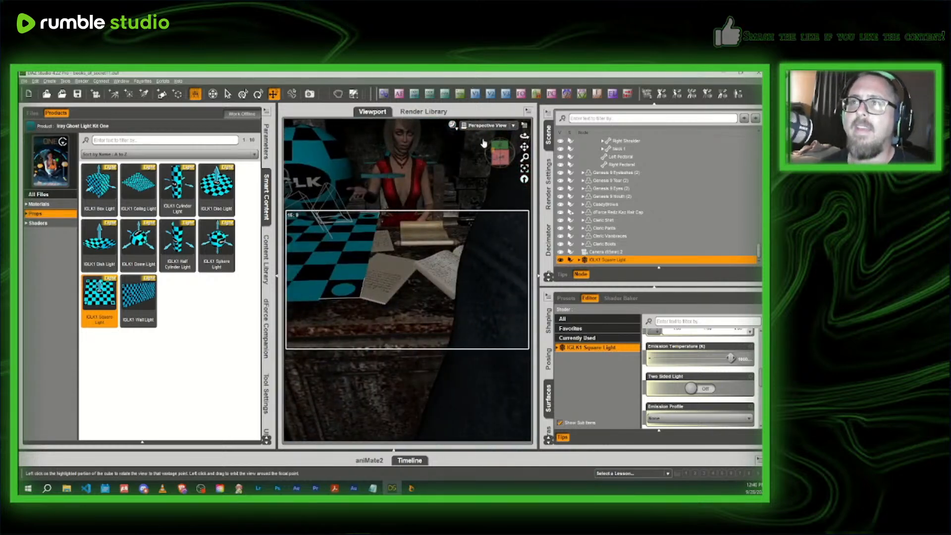
{"action": "left_click", "coordinate": [496, 155]}
{"action": "left_click", "coordinate": [258, 93]}
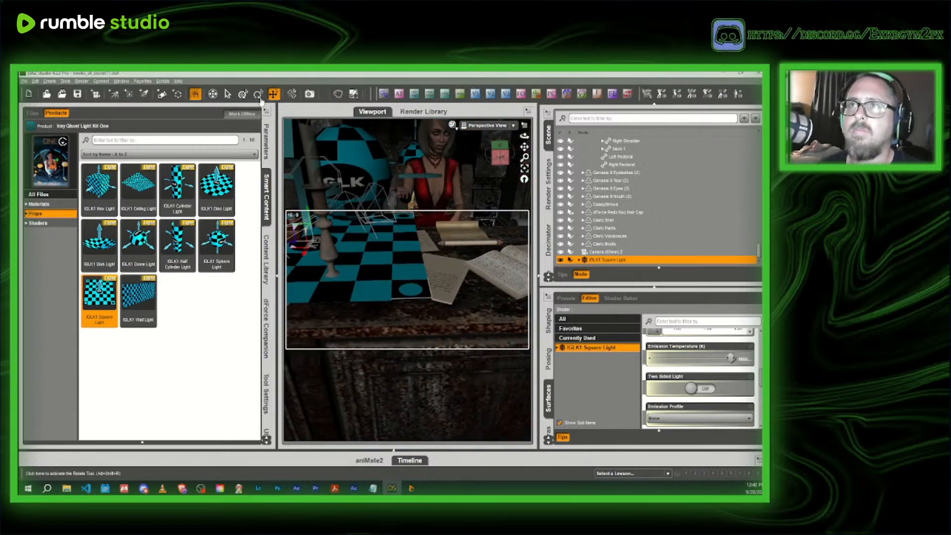
{"action": "left_click_drag", "start_coordinate": [333, 233], "coordinate": [329, 233]}
{"action": "left_click", "coordinate": [273, 94]}
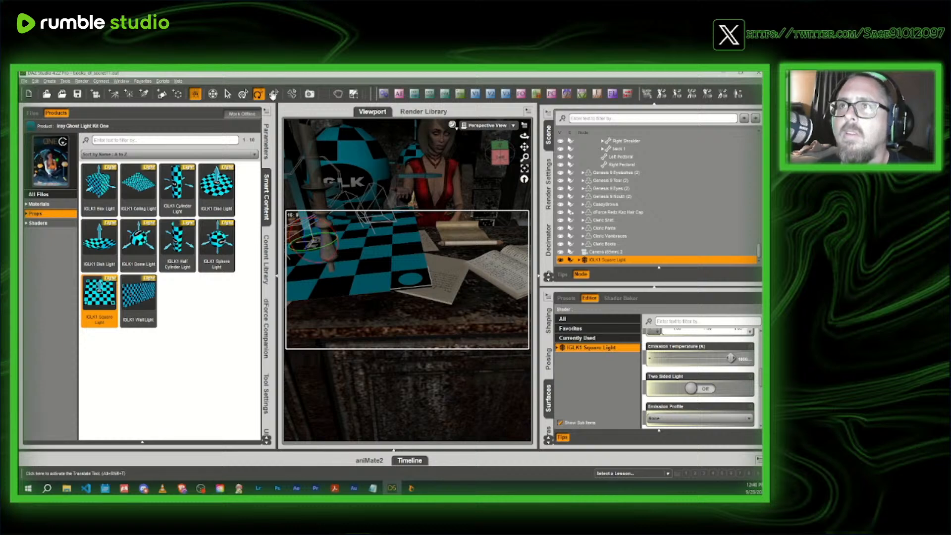
{"action": "left_click_drag", "start_coordinate": [296, 251], "coordinate": [317, 244]}
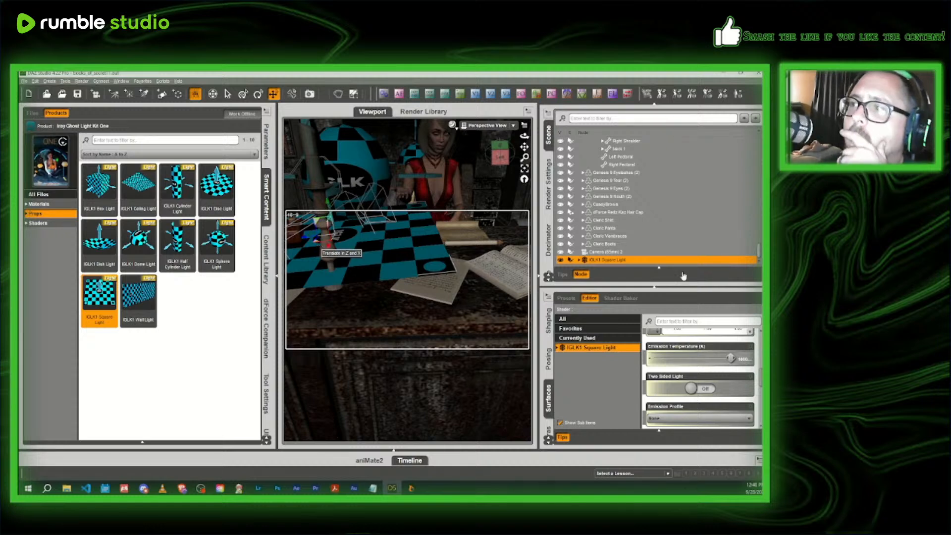
- Raise the Luminous Efficacy of the repositioned IGLK1 Square Light
{"action": "scroll", "coordinate": [691, 347], "scroll_direction": "up", "scroll_amount": 1}
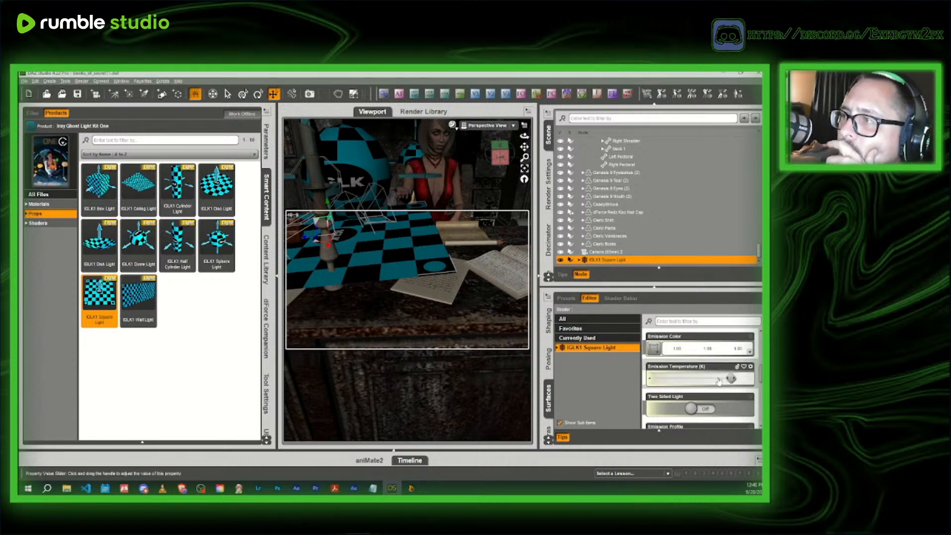
{"action": "scroll", "coordinate": [720, 380], "scroll_direction": "down", "scroll_amount": 3}
{"action": "scroll", "coordinate": [720, 380], "scroll_direction": "down", "scroll_amount": 3}
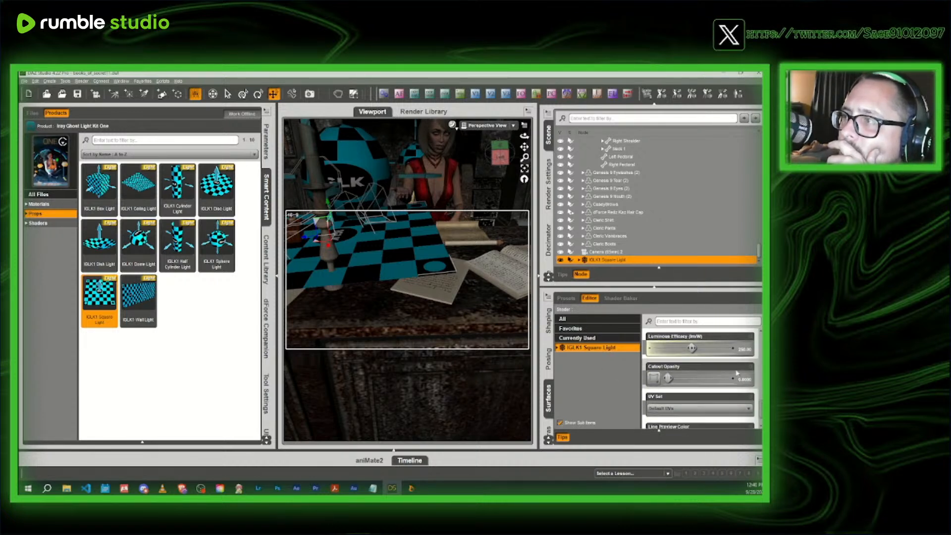
{"action": "left_click", "coordinate": [747, 349]}
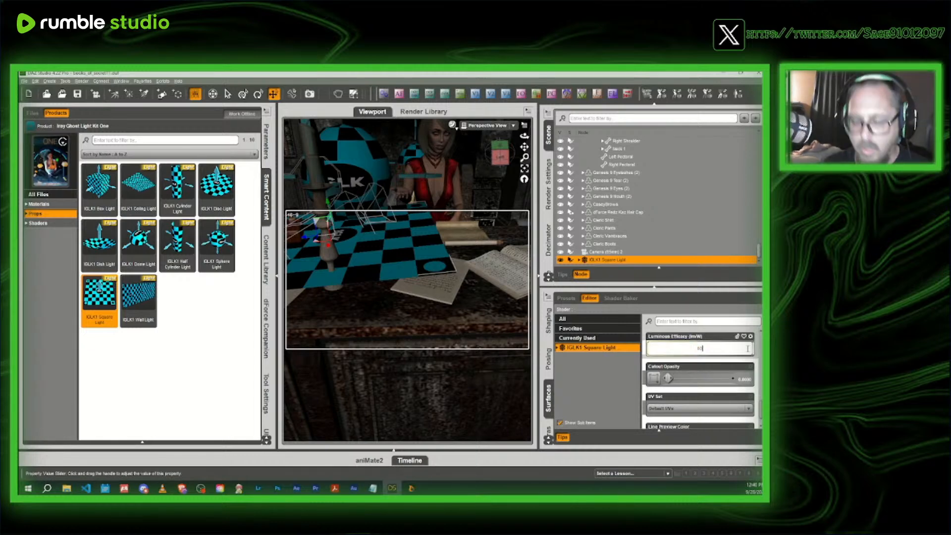
{"action": "key", "text": "Return"}
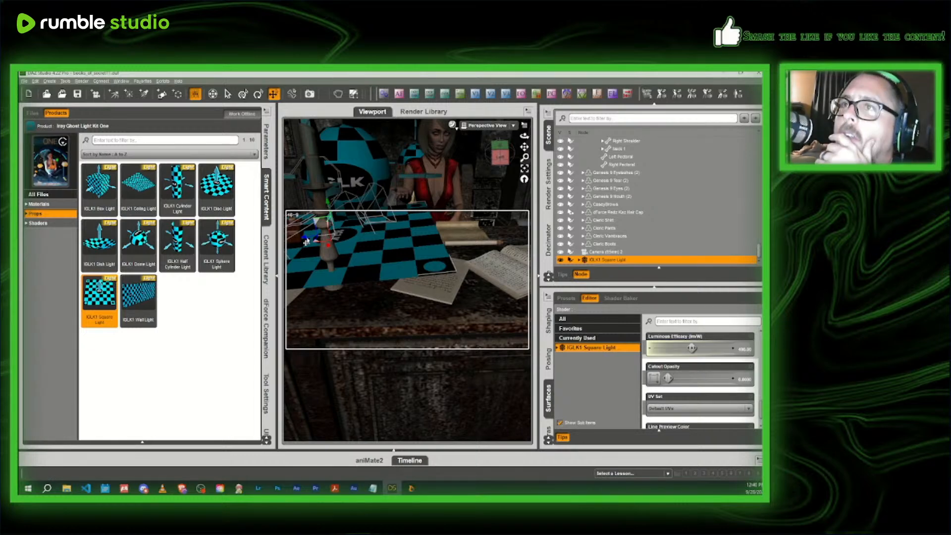
- Enlarge the viewport by collapsing the Smart Content area and preview the hand shot through Camera 2 in NVIDIA Iray
{"action": "left_click", "coordinate": [266, 200]}
{"action": "left_click", "coordinate": [488, 125]}
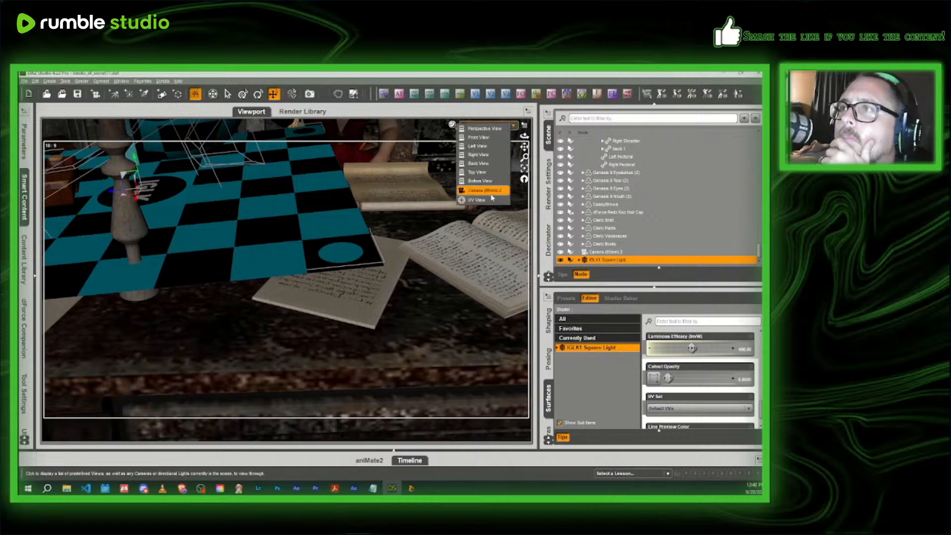
{"action": "left_click", "coordinate": [477, 169]}
{"action": "left_click", "coordinate": [452, 125]}
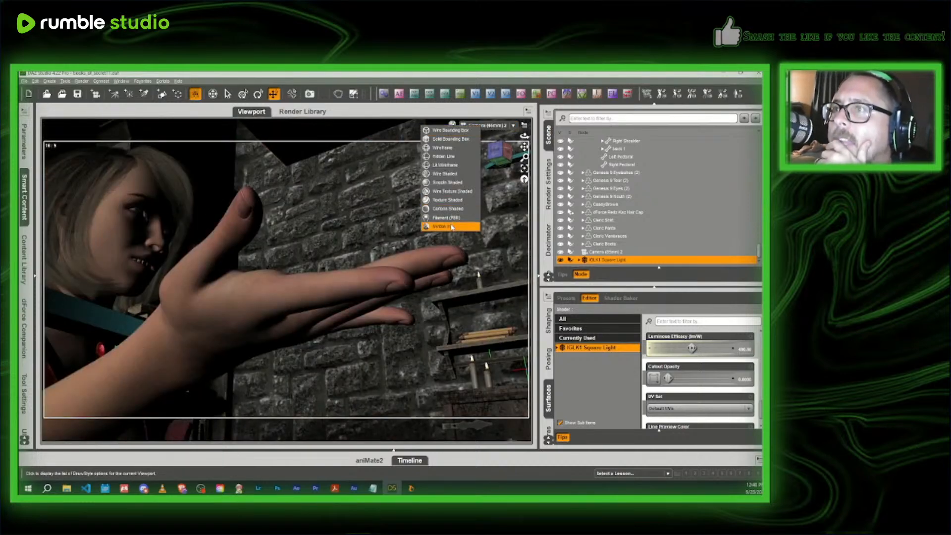
{"action": "left_click", "coordinate": [450, 225]}
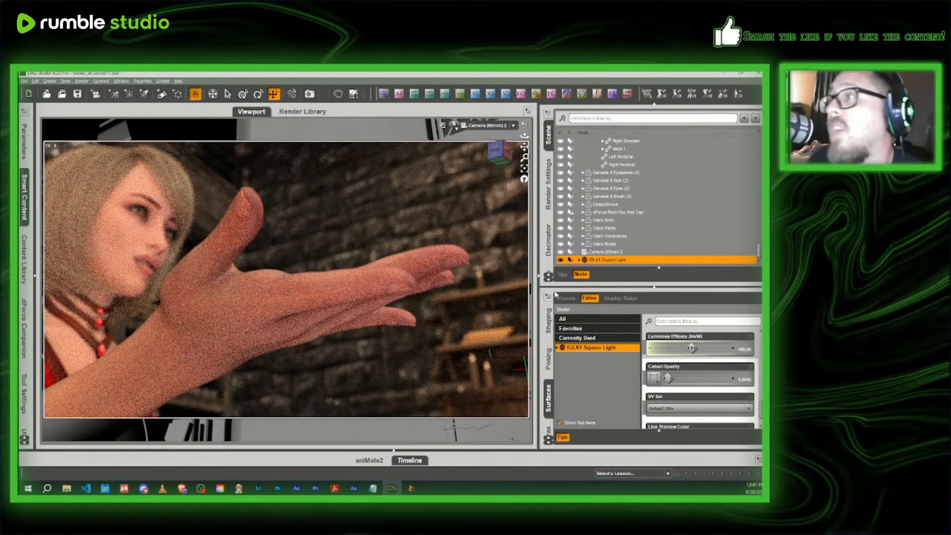
- Set the Luminous Efficacy of the IGLK1 Square Light to 500
{"action": "left_click", "coordinate": [743, 350]}
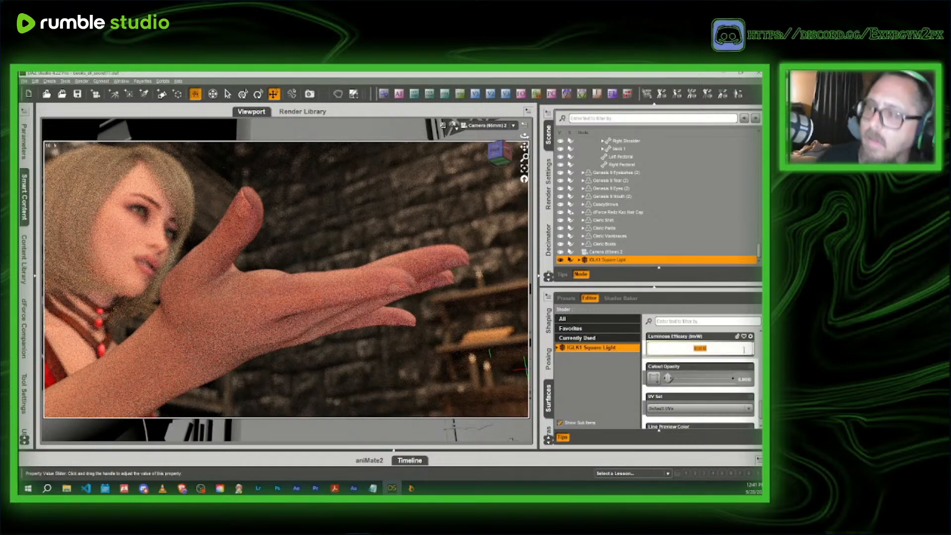
{"action": "type", "text": "500"}
{"action": "key", "text": "Return"}
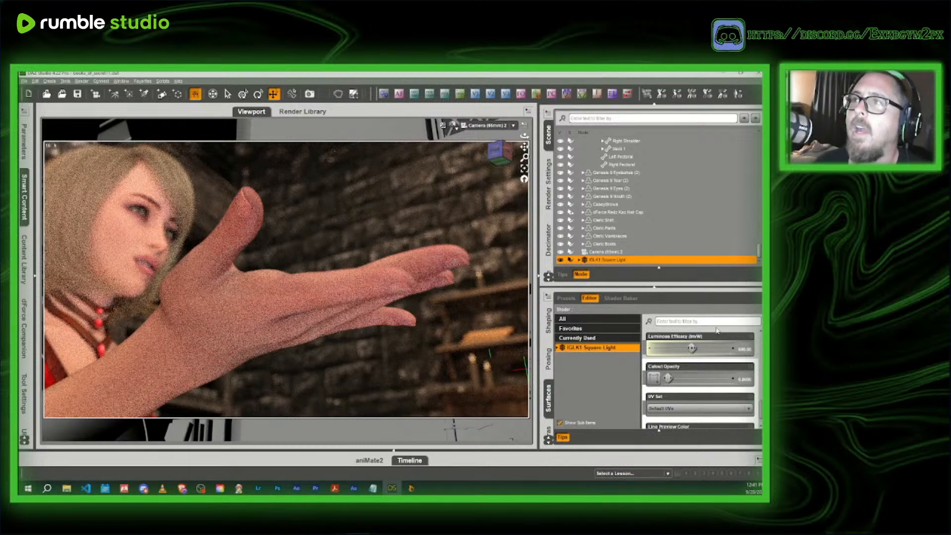
- In the Texture Shaded Perspective View, shift the IGLK1 Square Light along the desktop toward the wooden box
{"action": "left_click", "coordinate": [453, 125]}
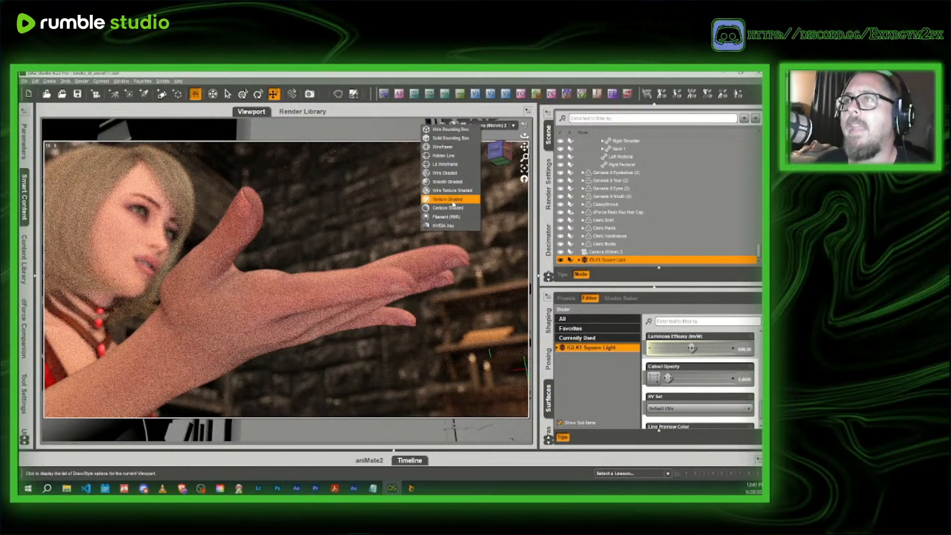
{"action": "left_click", "coordinate": [447, 199]}
{"action": "left_click", "coordinate": [489, 130]}
{"action": "left_click", "coordinate": [492, 146]}
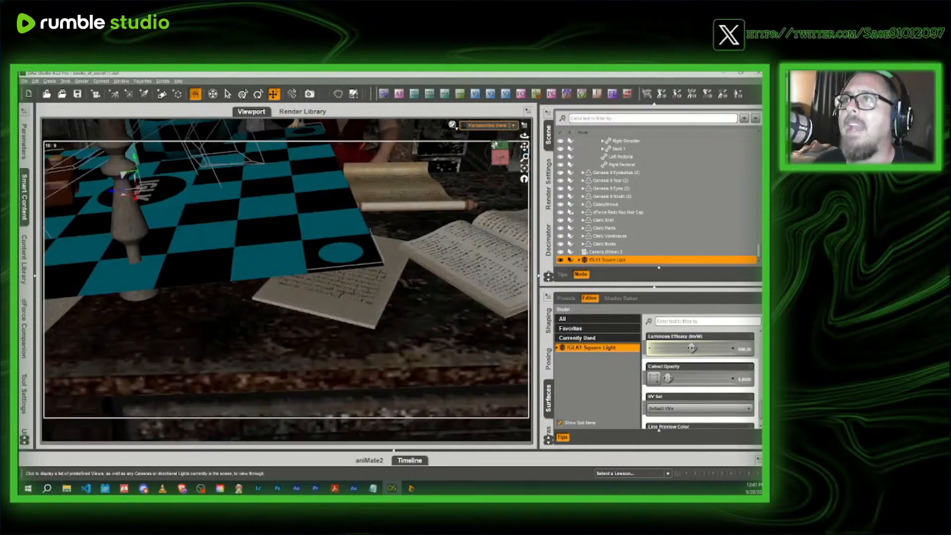
{"action": "mouse_move", "coordinate": [500, 157]}
{"action": "left_mouse_down"}
{"action": "mouse_move", "coordinate": [508, 154]}
{"action": "mouse_move", "coordinate": [498, 158]}
{"action": "mouse_move", "coordinate": [500, 177]}
{"action": "mouse_move", "coordinate": [513, 157]}
{"action": "mouse_move", "coordinate": [504, 162]}
{"action": "left_mouse_up"}
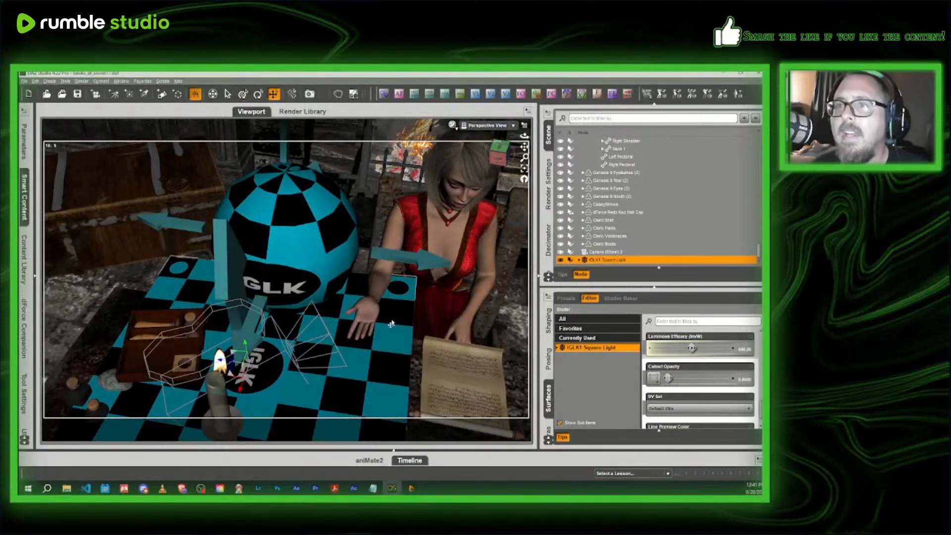
{"action": "scroll", "coordinate": [181, 380], "scroll_direction": "down", "scroll_amount": 3}
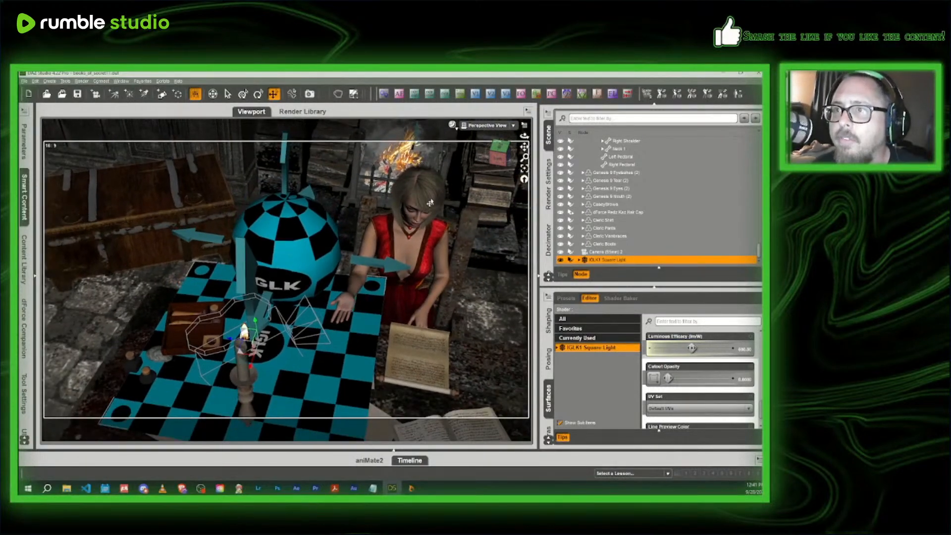
{"action": "left_click_drag", "start_coordinate": [229, 345], "coordinate": [205, 344]}
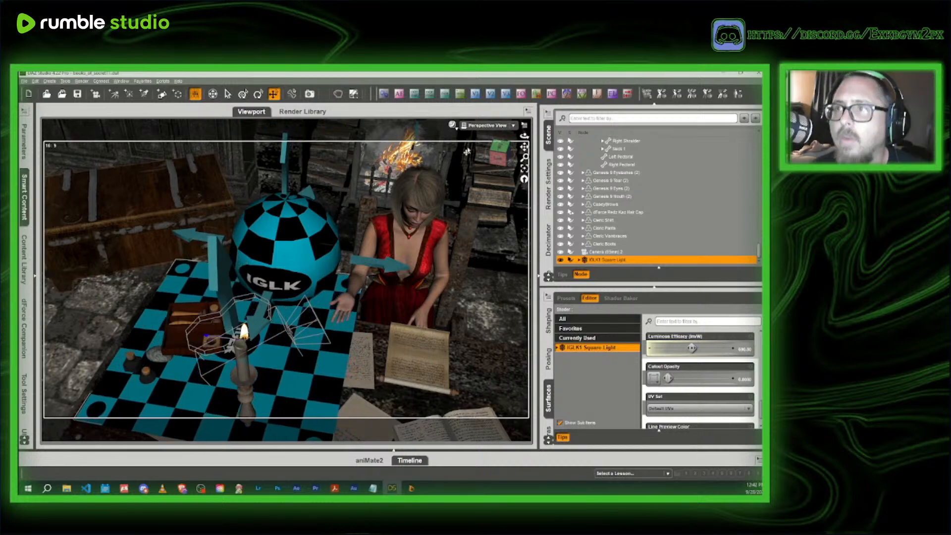
- Preview the hand shot through Camera 2 in NVIDIA Iray and compare it with the IGLK1 Square Light hidden and shown
{"action": "left_click", "coordinate": [493, 126]}
{"action": "left_click", "coordinate": [498, 194]}
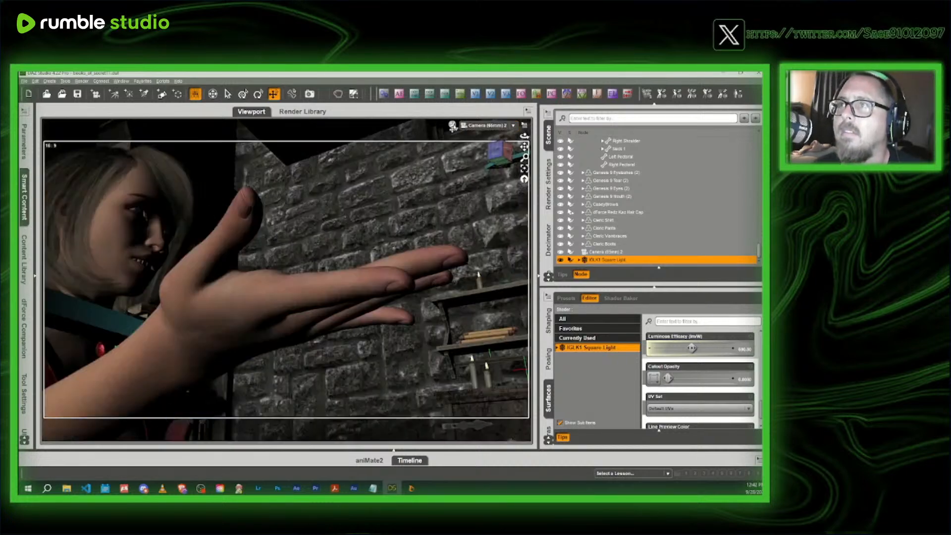
{"action": "left_click", "coordinate": [452, 125]}
{"action": "left_click", "coordinate": [454, 229]}
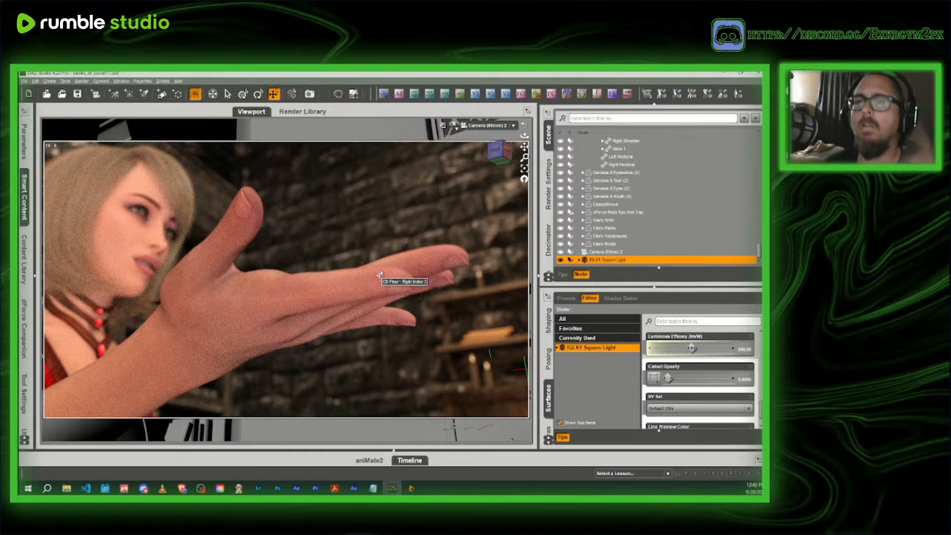
{"action": "left_click", "coordinate": [559, 261]}
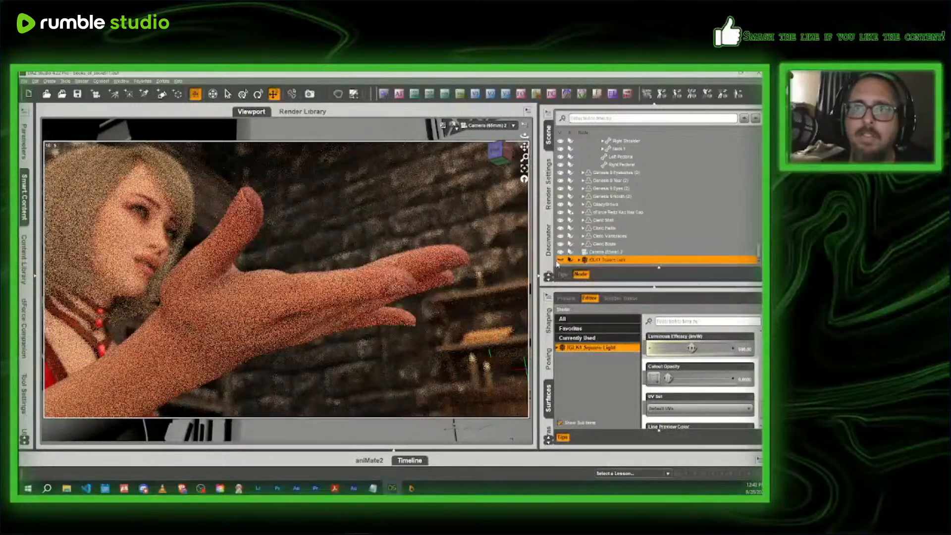
{"action": "left_click", "coordinate": [561, 260]}
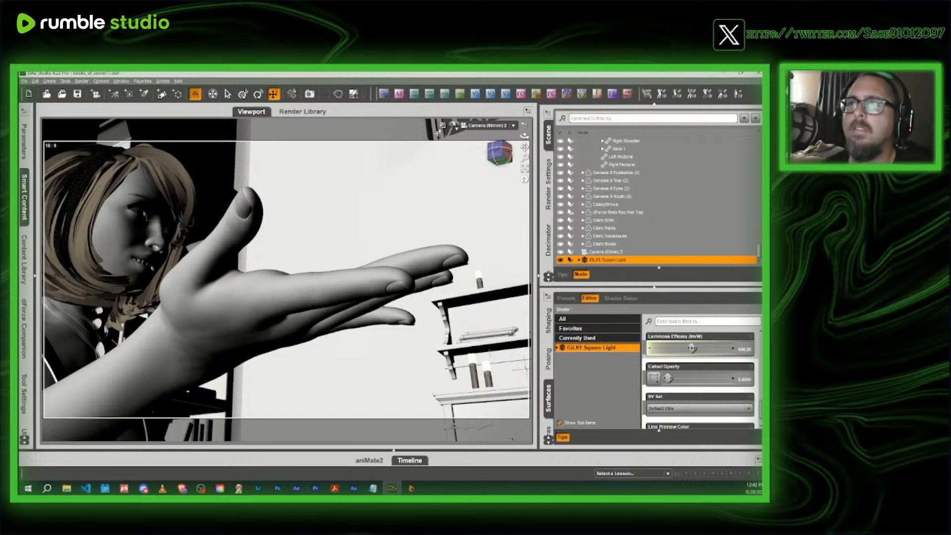
- Return to the Texture Shaded Perspective View and nudge the IGLK1 Square Light slightly farther toward the wooden box
{"action": "left_click", "coordinate": [453, 125]}
{"action": "left_click", "coordinate": [443, 199]}
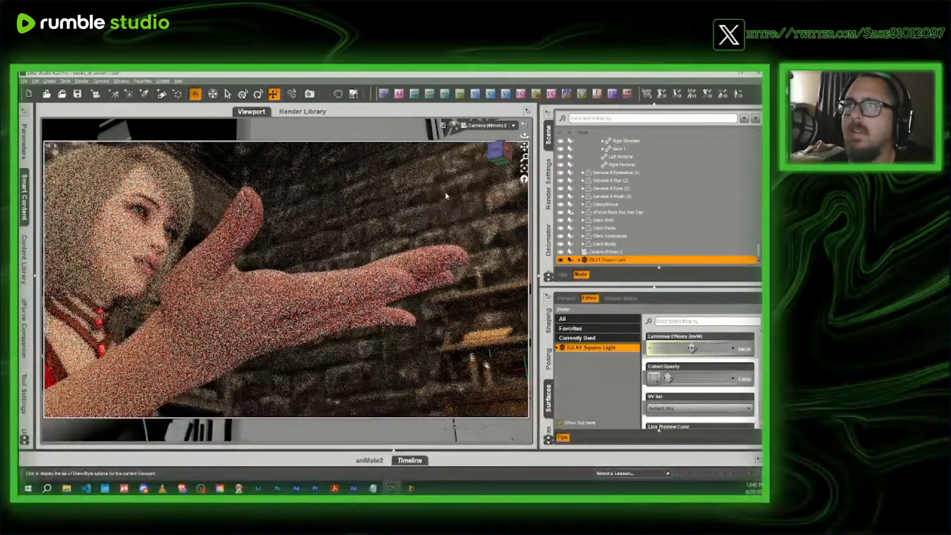
{"action": "left_click", "coordinate": [482, 126]}
{"action": "left_click", "coordinate": [477, 132]}
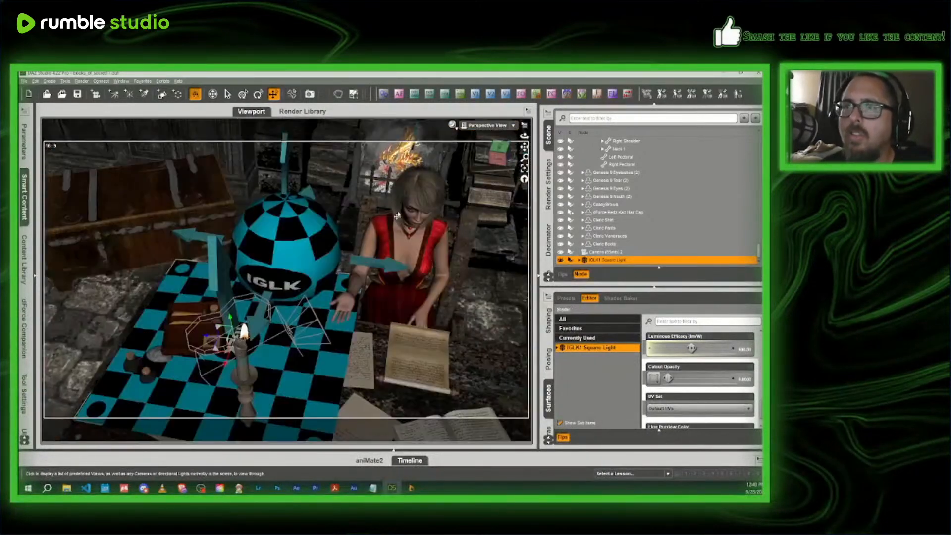
{"action": "scroll", "coordinate": [370, 283], "scroll_direction": "up", "scroll_amount": 8}
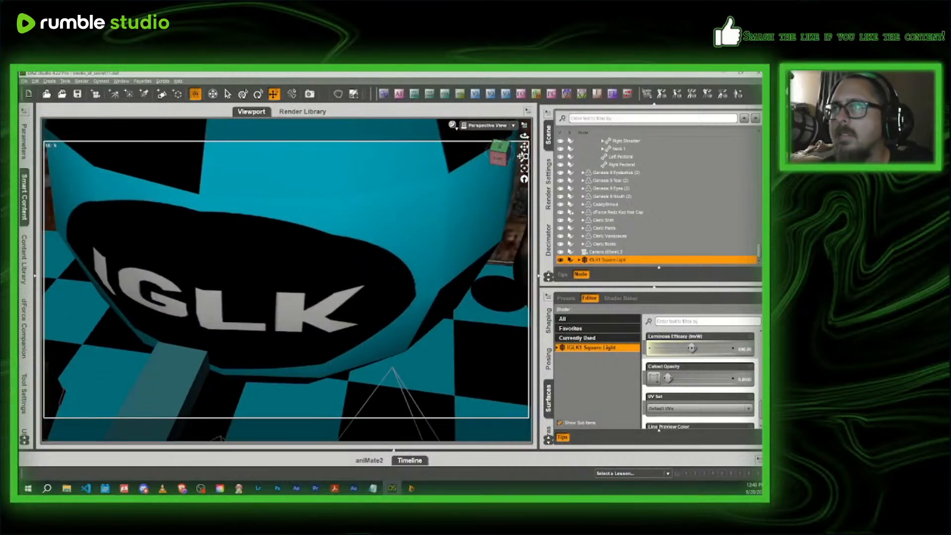
{"action": "left_click_drag", "start_coordinate": [524, 147], "coordinate": [470, 233]}
{"action": "left_click_drag", "start_coordinate": [227, 332], "coordinate": [234, 350]}
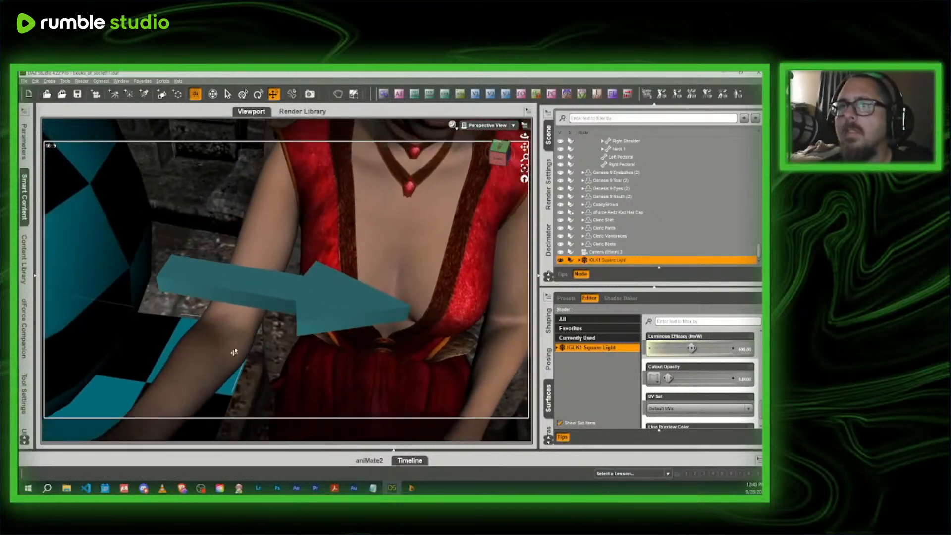
{"action": "mouse_move", "coordinate": [497, 155]}
{"action": "left_mouse_down"}
{"action": "mouse_move", "coordinate": [525, 152]}
{"action": "mouse_move", "coordinate": [493, 155]}
{"action": "left_mouse_up"}
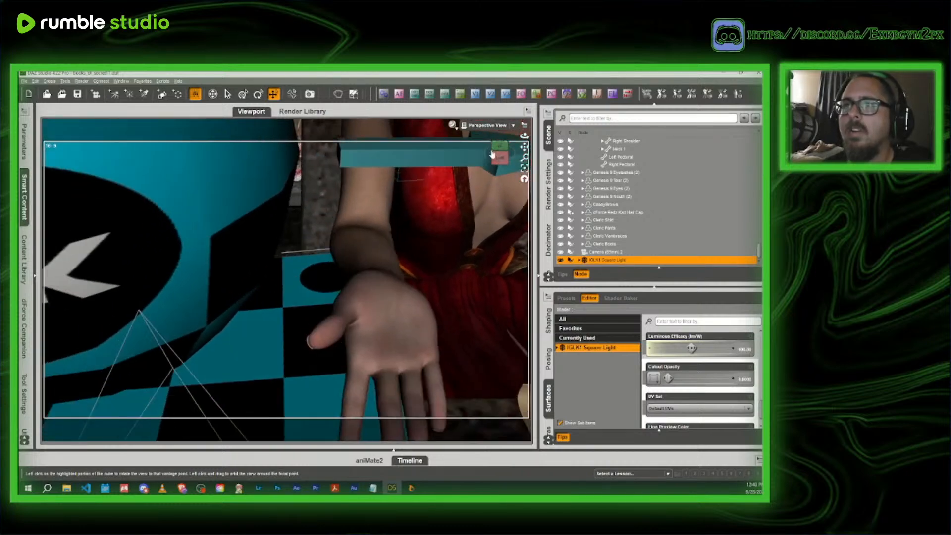
{"action": "scroll", "coordinate": [492, 155], "scroll_direction": "down", "scroll_amount": 8}
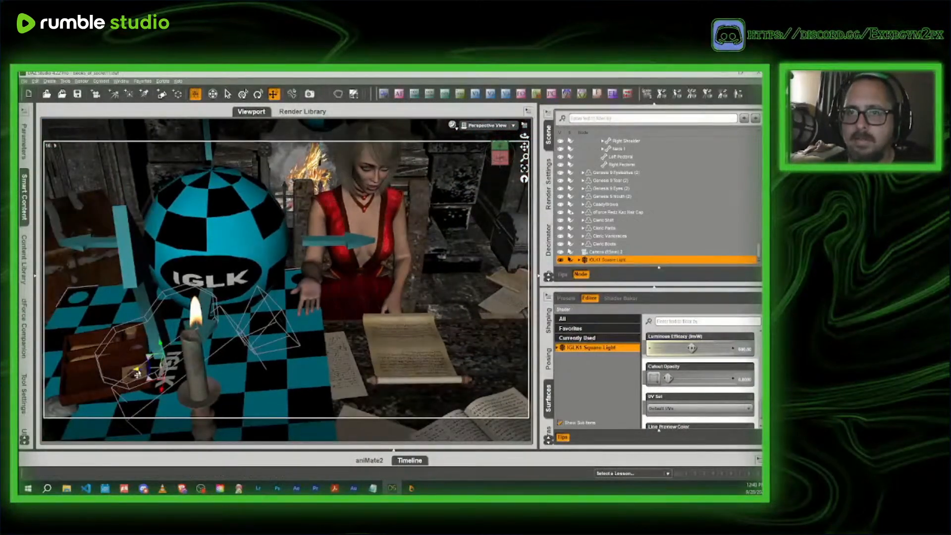
{"action": "left_click_drag", "start_coordinate": [137, 374], "coordinate": [129, 373]}
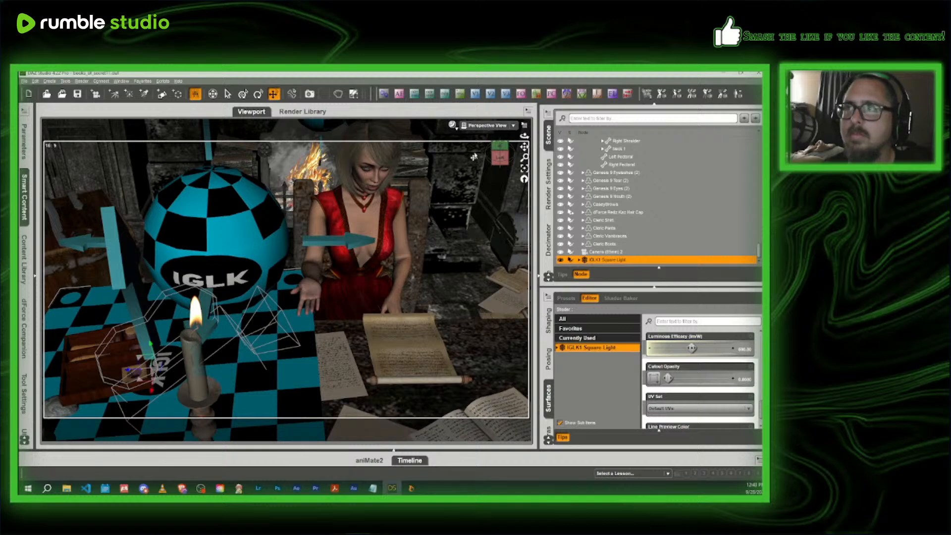
- Check the nudged light through Camera 2 in NVIDIA Iray, toggling the IGLK1 Square Light's visibility off and on
{"action": "left_click", "coordinate": [487, 125]}
{"action": "left_click", "coordinate": [479, 196]}
{"action": "left_click", "coordinate": [452, 125]}
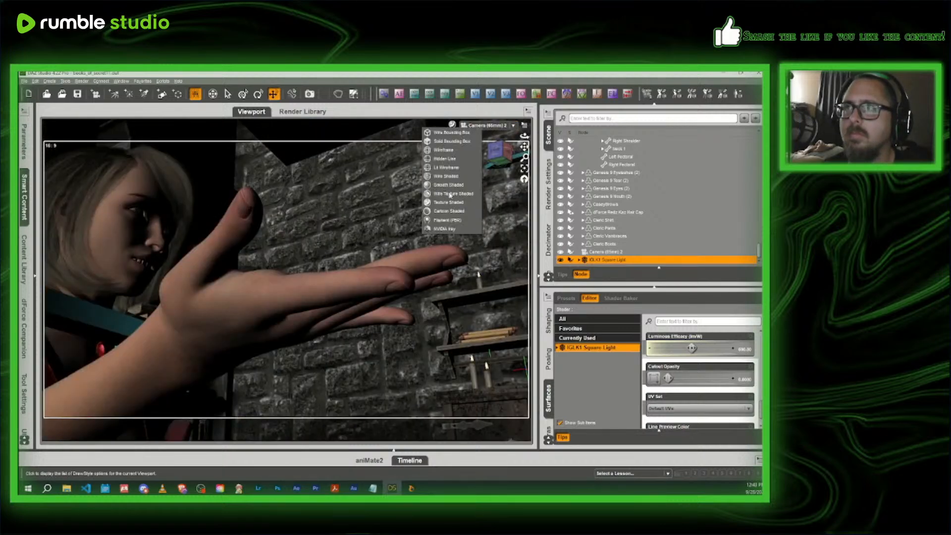
{"action": "left_click", "coordinate": [448, 222]}
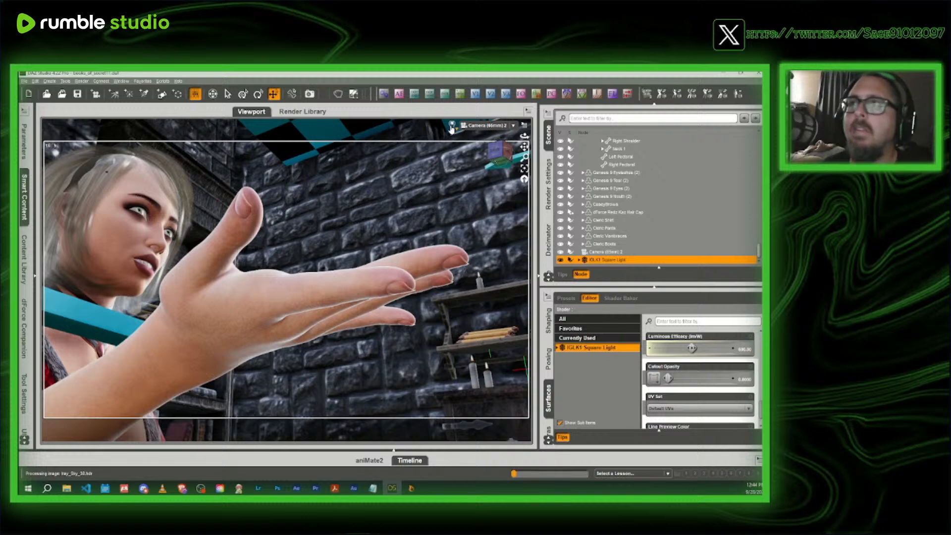
{"action": "left_click", "coordinate": [451, 128]}
{"action": "left_click", "coordinate": [452, 229]}
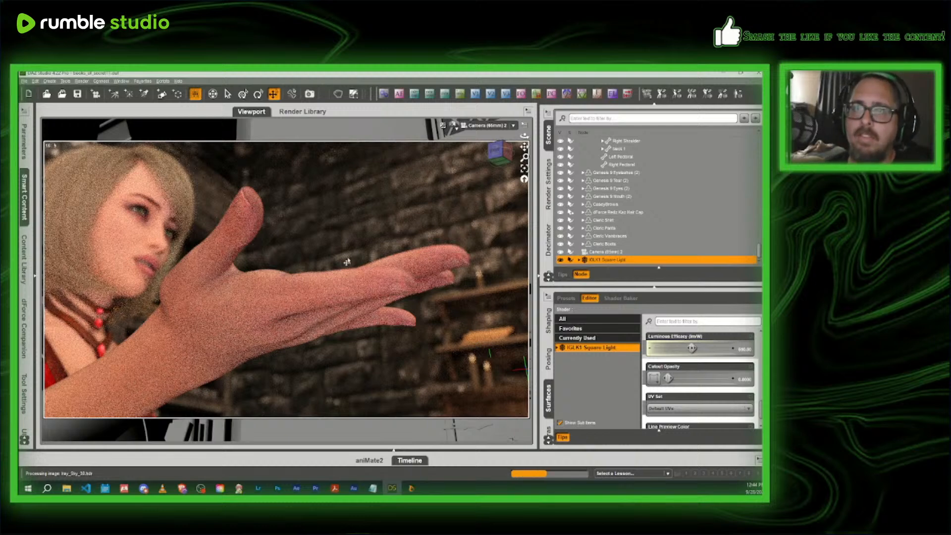
{"action": "left_click", "coordinate": [561, 261]}
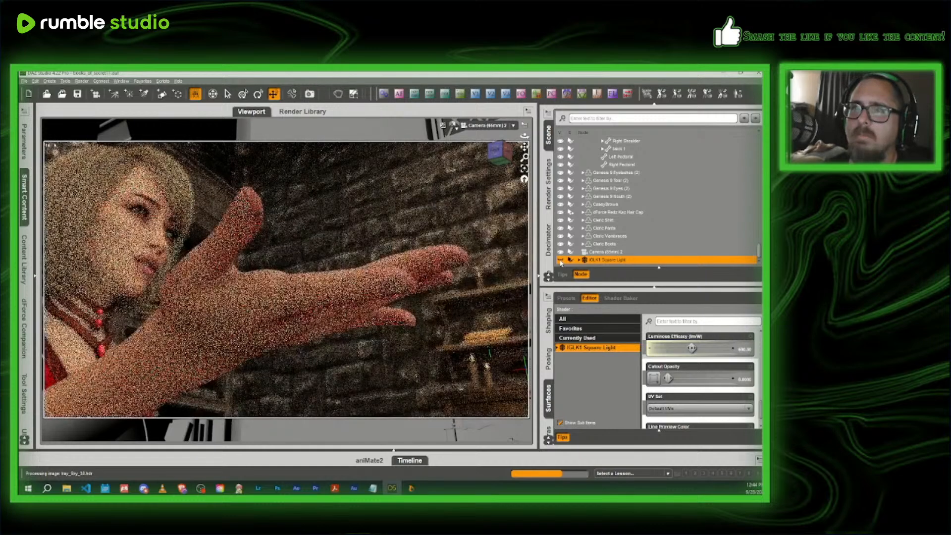
{"action": "left_click", "coordinate": [561, 260]}
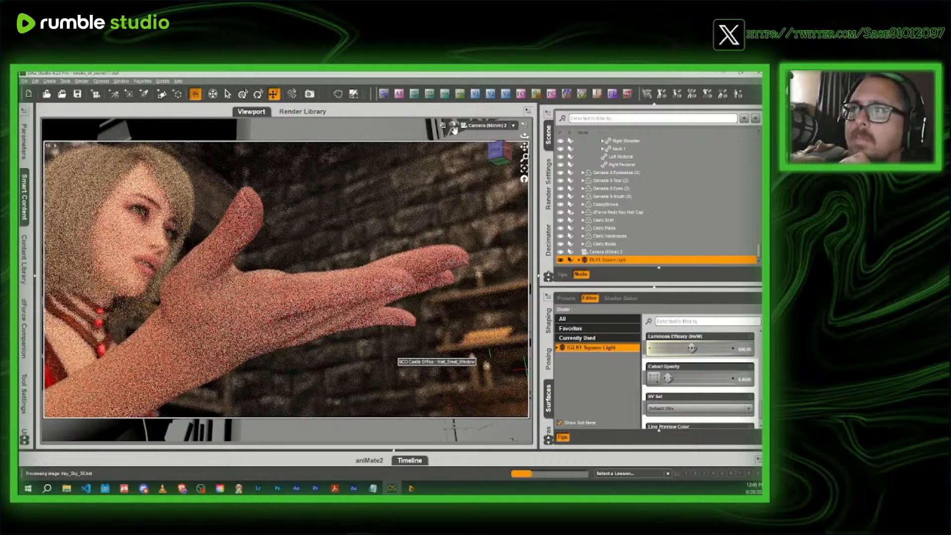
- Switch back to the Texture Shaded Perspective View and rotate the IGLK1 Square Light slightly on the desktop
{"action": "left_click", "coordinate": [454, 125]}
{"action": "left_click", "coordinate": [453, 202]}
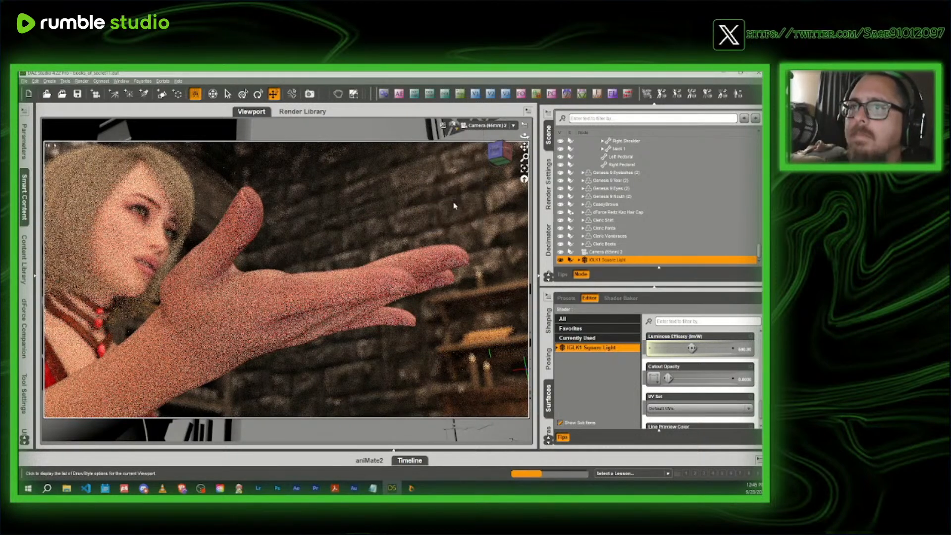
{"action": "left_click", "coordinate": [488, 125]}
{"action": "left_click", "coordinate": [475, 132]}
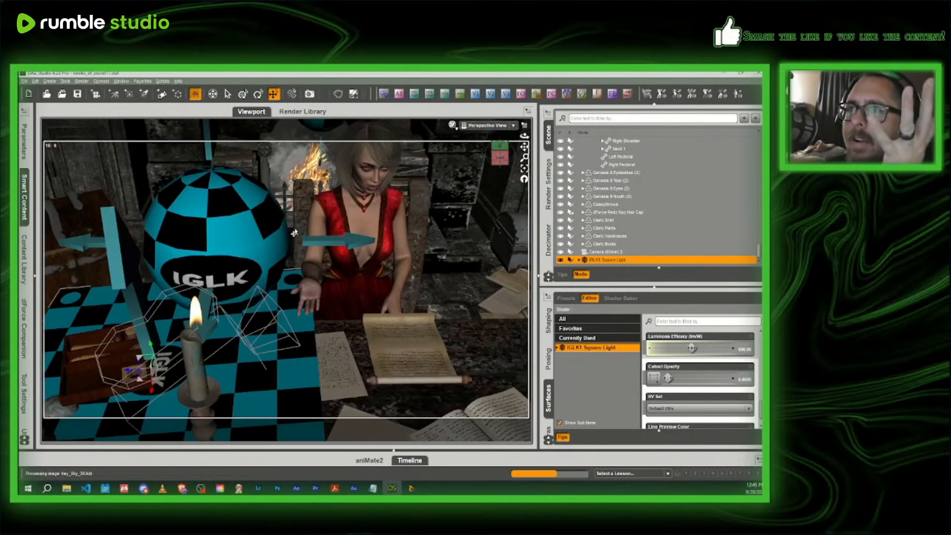
{"action": "left_click", "coordinate": [259, 95]}
{"action": "left_click", "coordinate": [176, 362]}
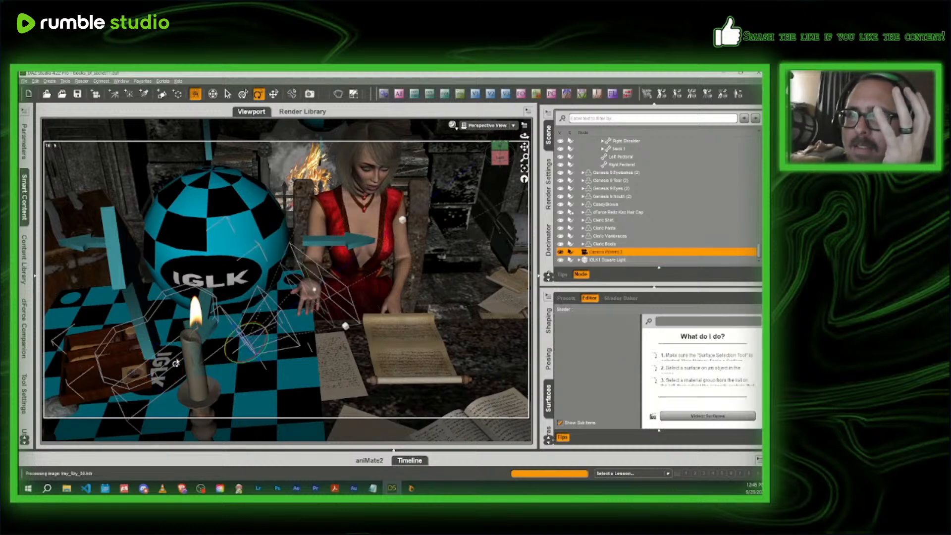
{"action": "left_click", "coordinate": [177, 364]}
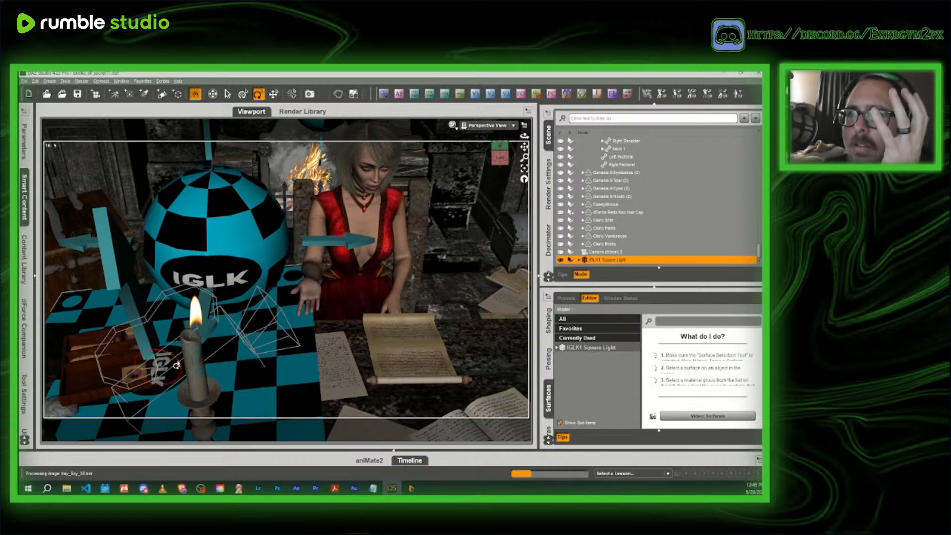
{"action": "left_click", "coordinate": [498, 158]}
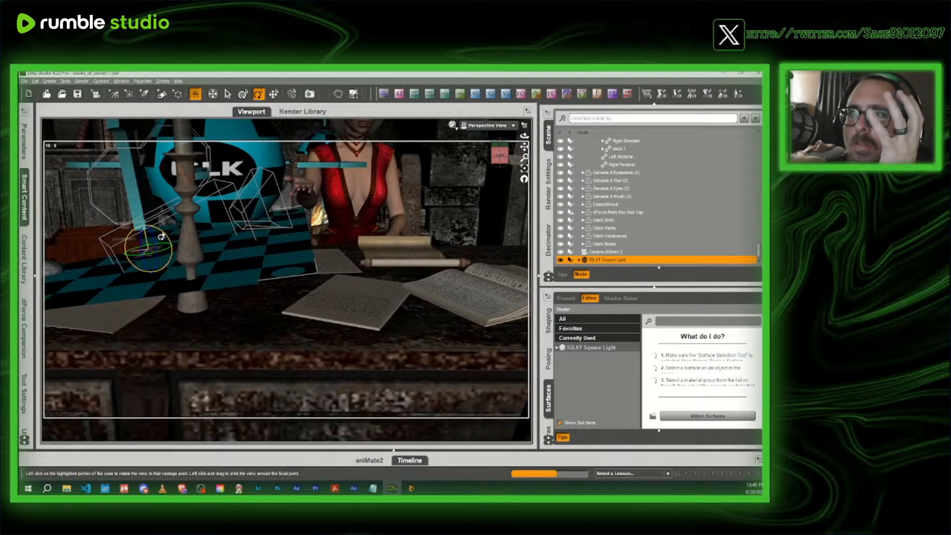
{"action": "left_click_drag", "start_coordinate": [162, 237], "coordinate": [161, 238]}
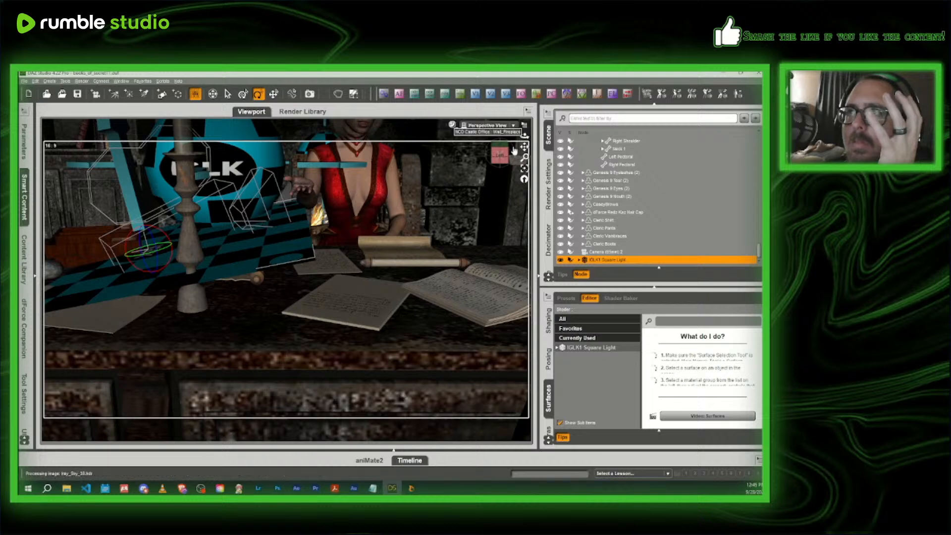
- Preview the rotated light on the outstretched hand through Camera 2 in NVIDIA Iray
{"action": "left_click", "coordinate": [488, 125]}
{"action": "left_click", "coordinate": [487, 192]}
{"action": "left_click", "coordinate": [452, 125]}
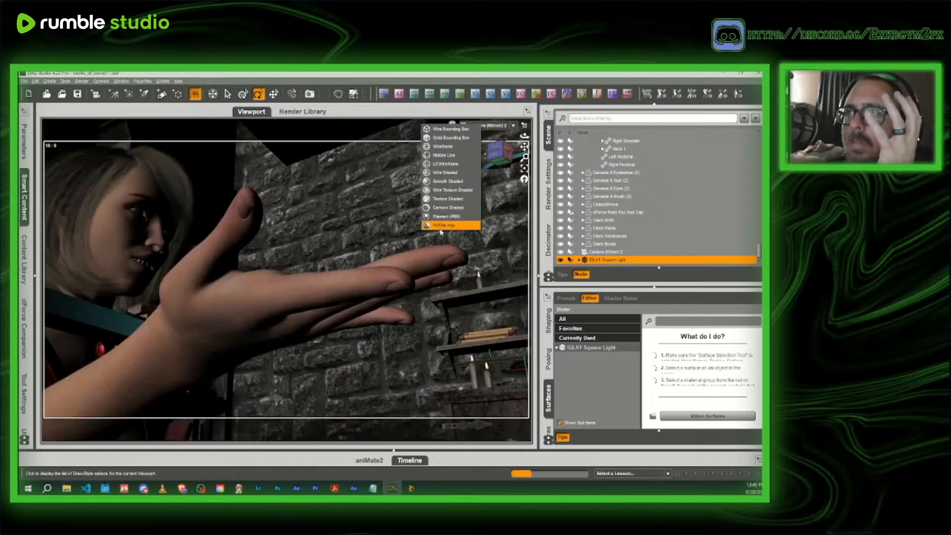
{"action": "left_click", "coordinate": [446, 225]}
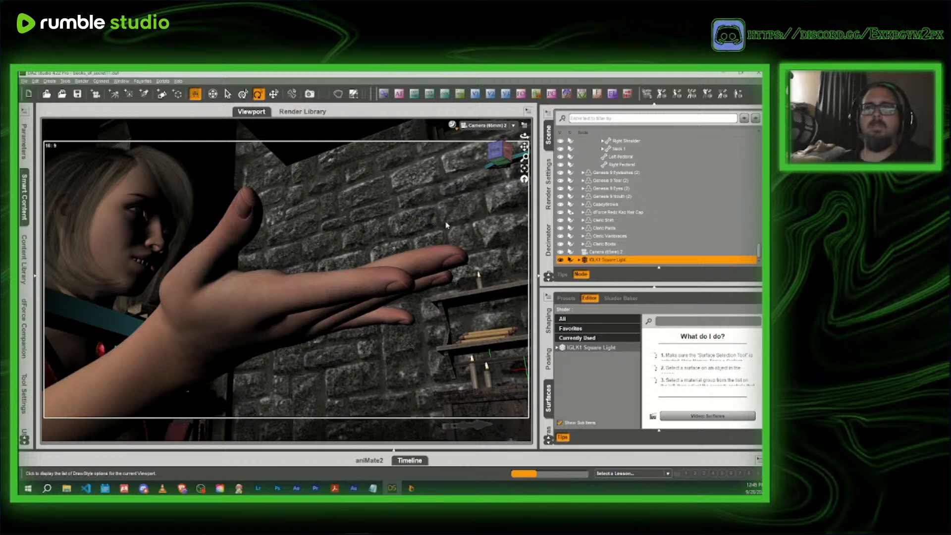
- Take Camera 2 out of the NVIDIA Iray preview and display its view in Texture Shaded style
{"action": "left_click", "coordinate": [454, 125]}
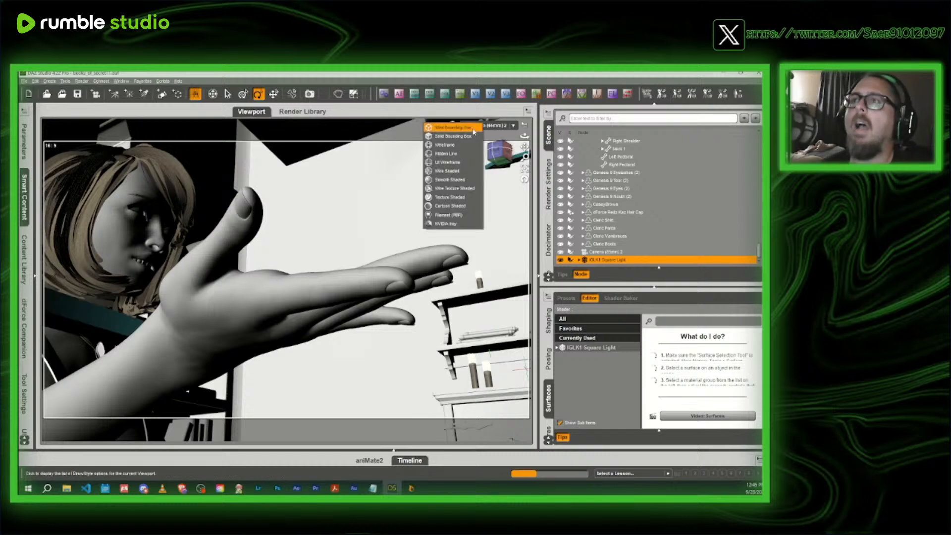
{"action": "left_click", "coordinate": [457, 198]}
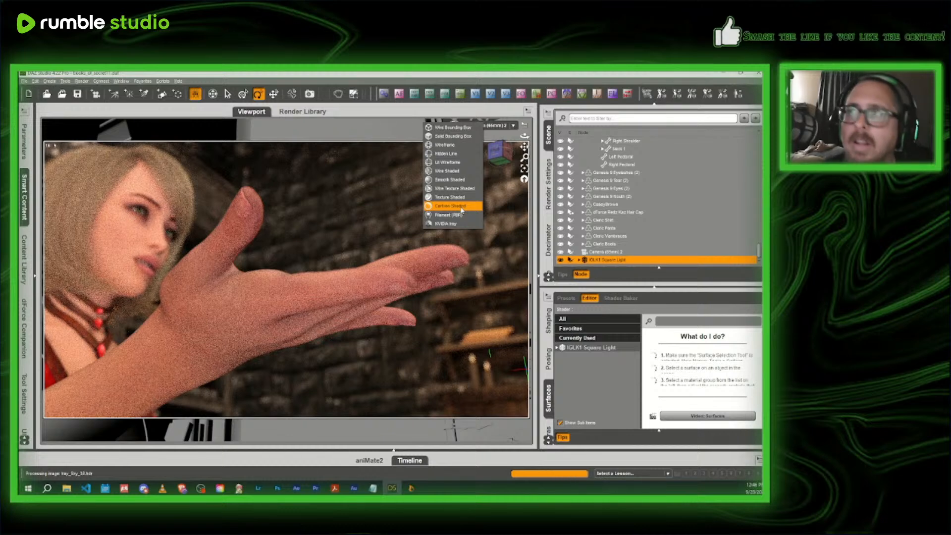
{"action": "left_click", "coordinate": [461, 210]}
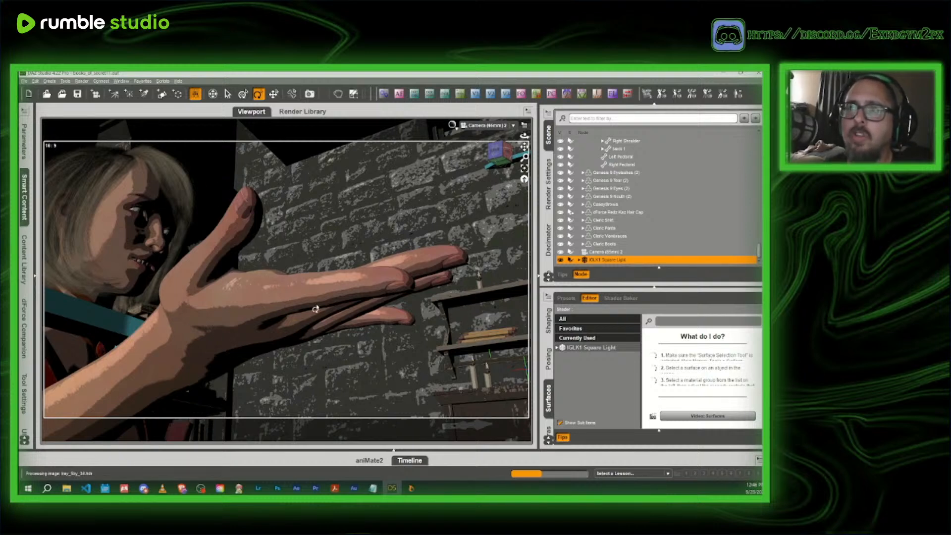
{"action": "left_click", "coordinate": [497, 125]}
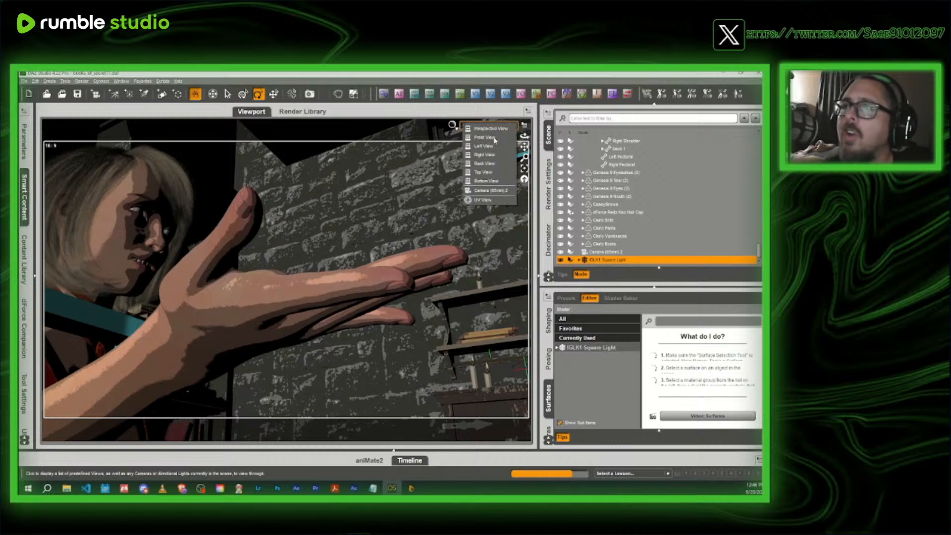
{"action": "left_click", "coordinate": [494, 190]}
{"action": "left_click", "coordinate": [452, 124]}
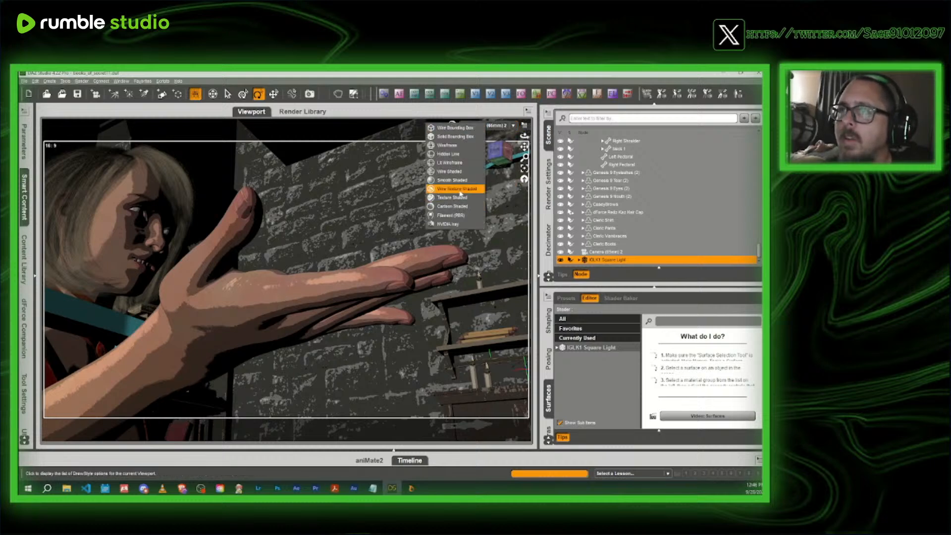
{"action": "left_click", "coordinate": [451, 197]}
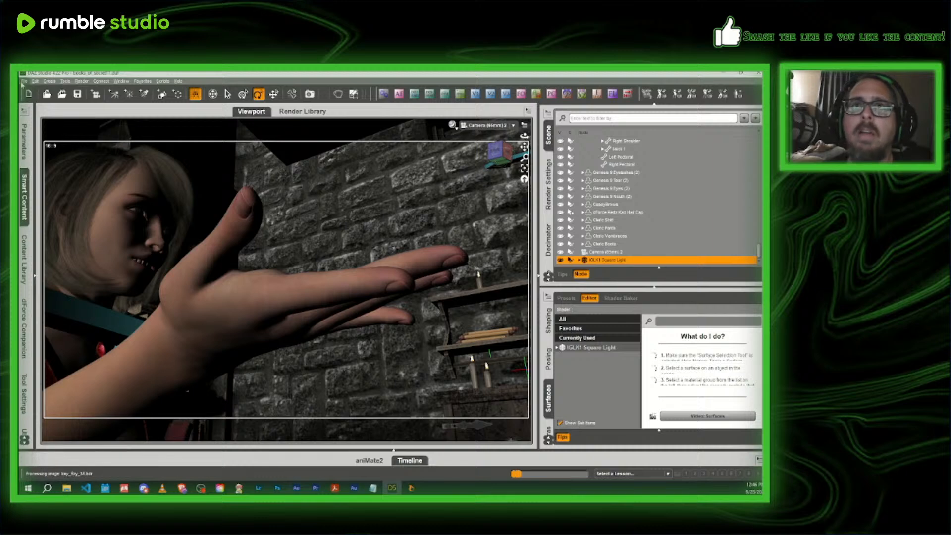
- Save the scene as a new file named books_of_secret12 in the books_of_secret folder
{"action": "left_click", "coordinate": [23, 80]}
{"action": "mouse_move", "coordinate": [60, 129]}
{"action": "left_click", "coordinate": [149, 140]}
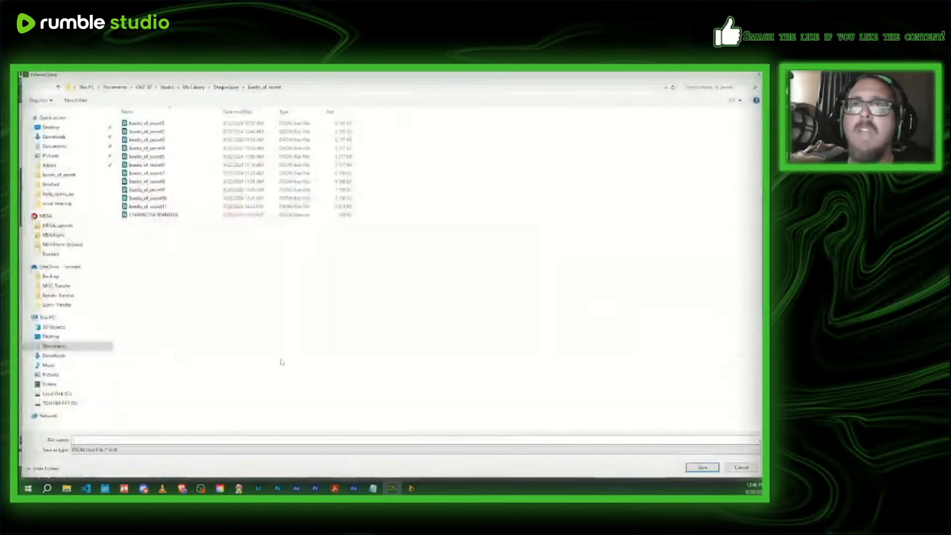
{"action": "left_click", "coordinate": [162, 207]}
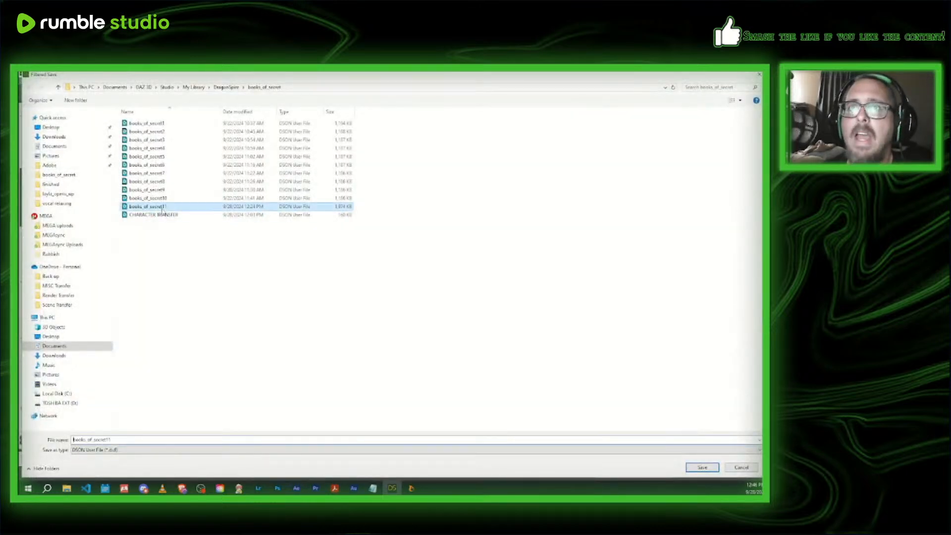
{"action": "left_click", "coordinate": [116, 439]}
{"action": "key", "text": "BackSpace"}
{"action": "type", "text": "2"}
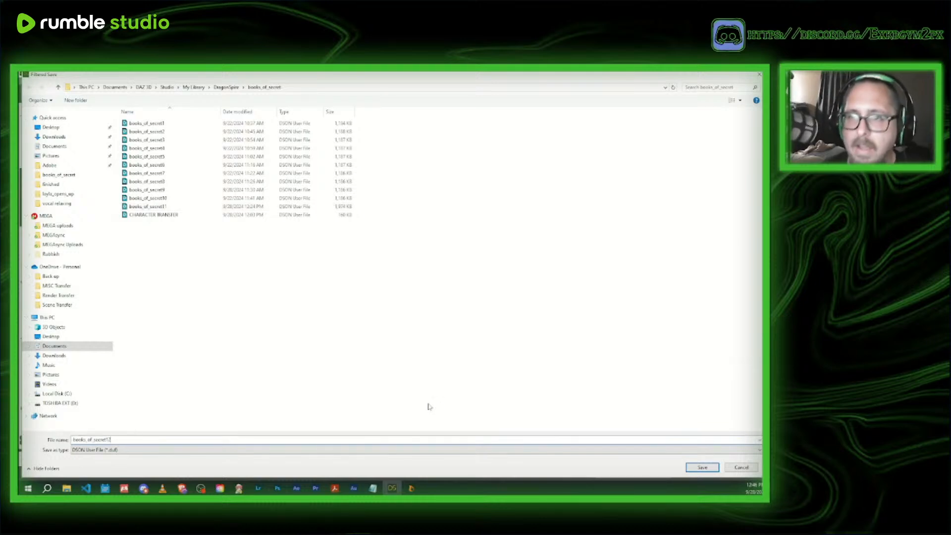
{"action": "left_click", "coordinate": [716, 469]}
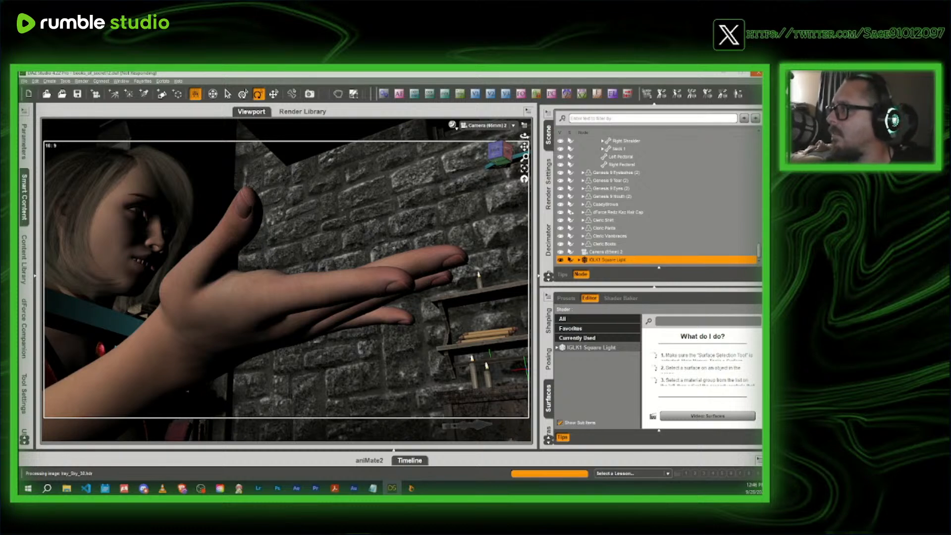
- Switch to the code editor and read the script lines for scene book_of_secret12, then move its window away
{"action": "key", "text": "alt+Tab"}
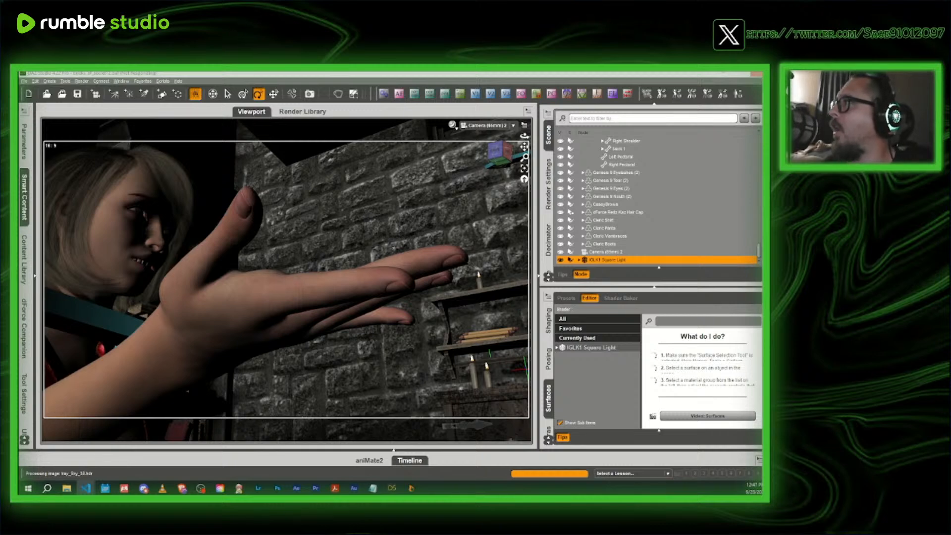
{"action": "left_click_drag", "start_coordinate": [761, 171], "coordinate": [422, 132]}
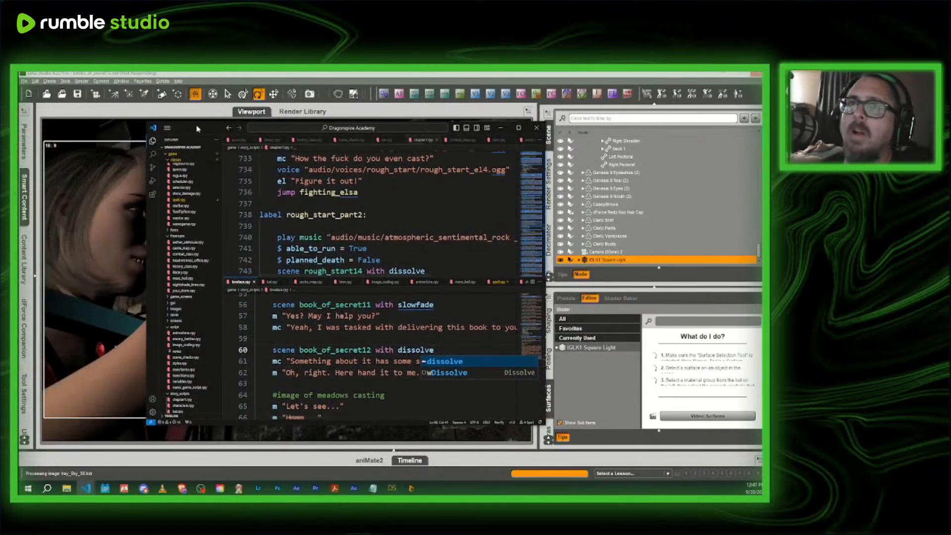
{"action": "left_click_drag", "start_coordinate": [197, 129], "coordinate": [765, 130]}
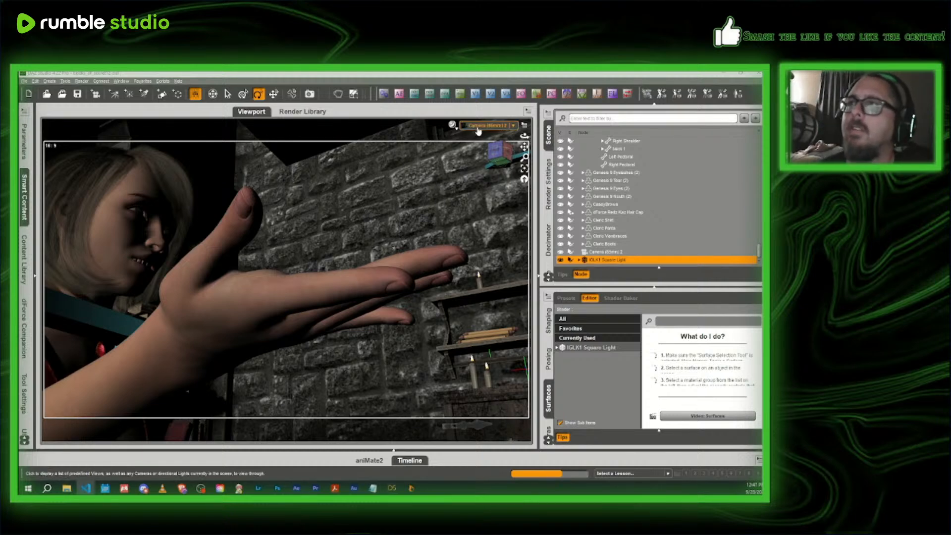
- Switch to the Perspective View and delete the selected IGLK1 Square Light from the scene
{"action": "left_click", "coordinate": [488, 125]}
{"action": "left_click", "coordinate": [480, 140]}
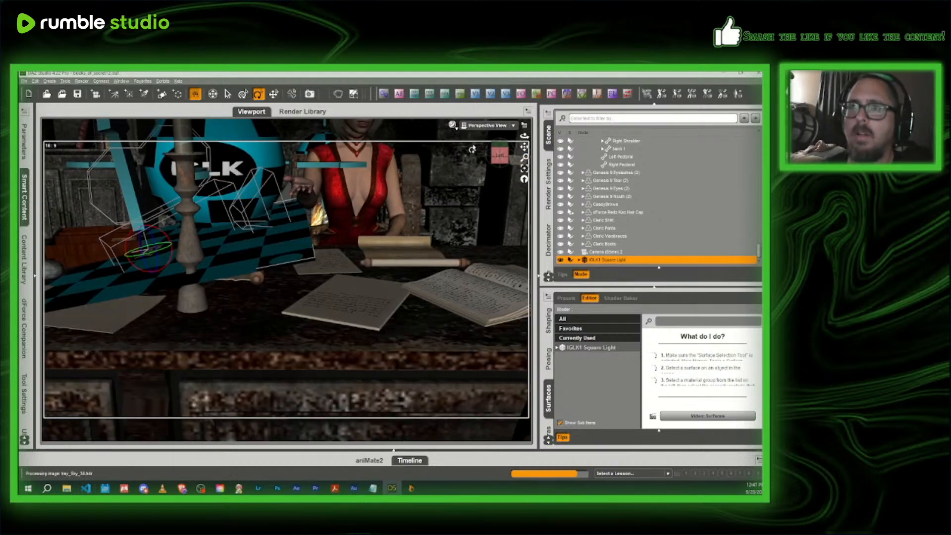
{"action": "scroll", "coordinate": [472, 149], "scroll_direction": "down", "scroll_amount": 2}
{"action": "key", "text": "Delete"}
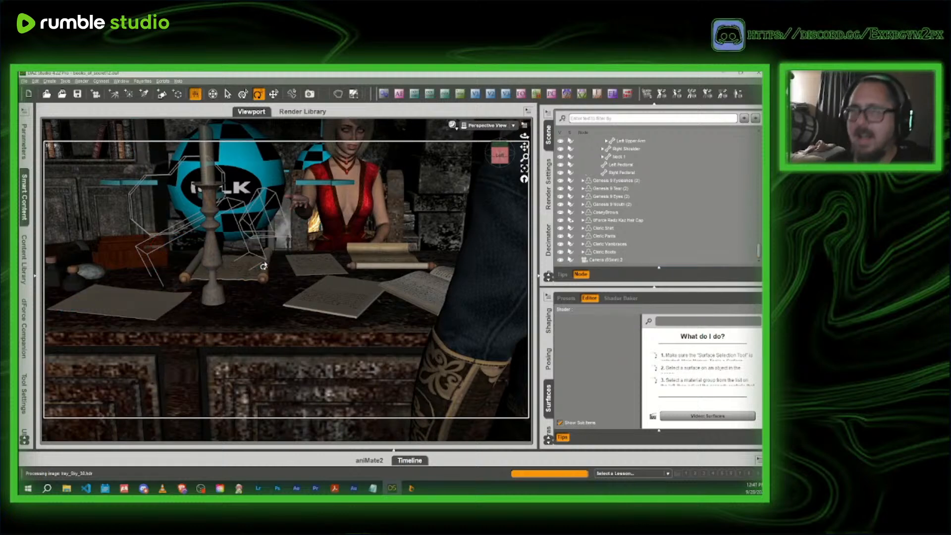
- Select book 03 in the standing man's left hand and unparent it from the hand anchor
{"action": "middle_click_drag", "start_coordinate": [487, 213], "coordinate": [480, 175]}
{"action": "left_click_drag", "start_coordinate": [498, 166], "coordinate": [526, 174]}
{"action": "middle_click_drag", "start_coordinate": [470, 319], "coordinate": [415, 311]}
{"action": "scroll", "coordinate": [358, 331], "scroll_direction": "down", "scroll_amount": 3}
{"action": "left_click", "coordinate": [415, 311]}
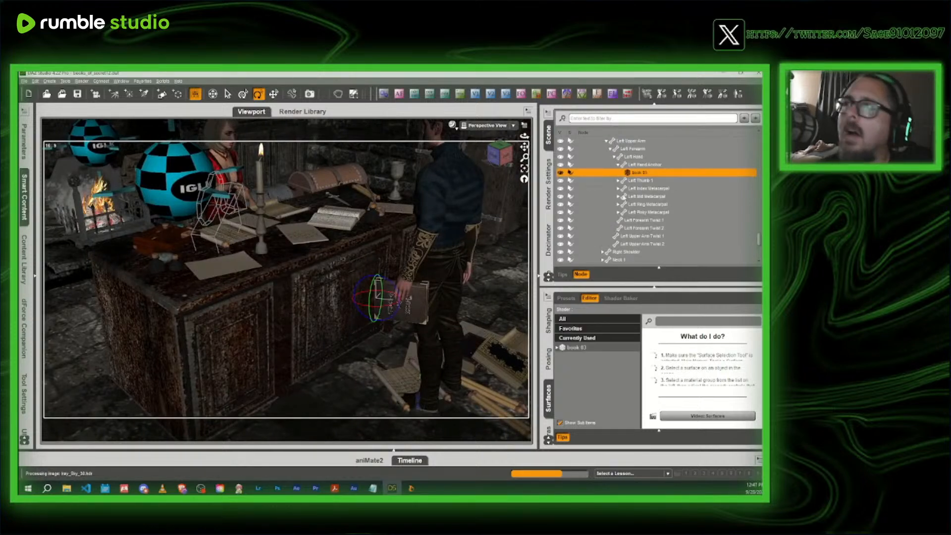
{"action": "right_click", "coordinate": [642, 174]}
{"action": "left_click", "coordinate": [659, 207]}
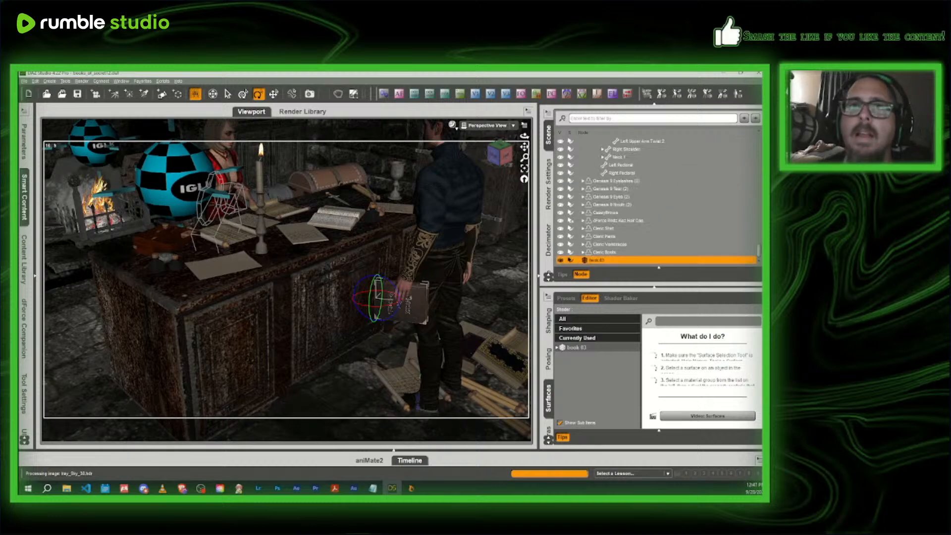
- Reset book 03's X, Y and Z rotation to 0 in its transform parameters
{"action": "left_click", "coordinate": [24, 141]}
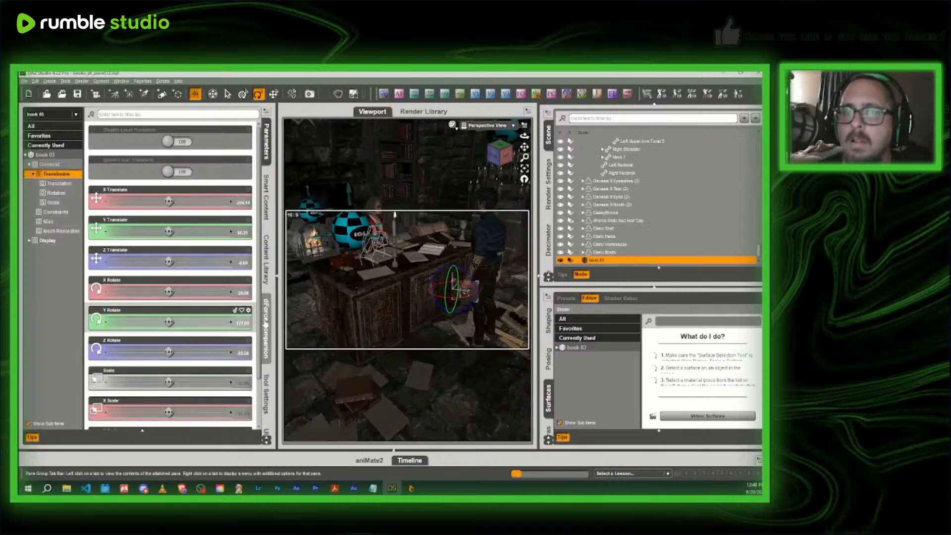
{"action": "left_click", "coordinate": [242, 292], "text": "alt"}
{"action": "left_click", "coordinate": [242, 354], "text": "alt"}
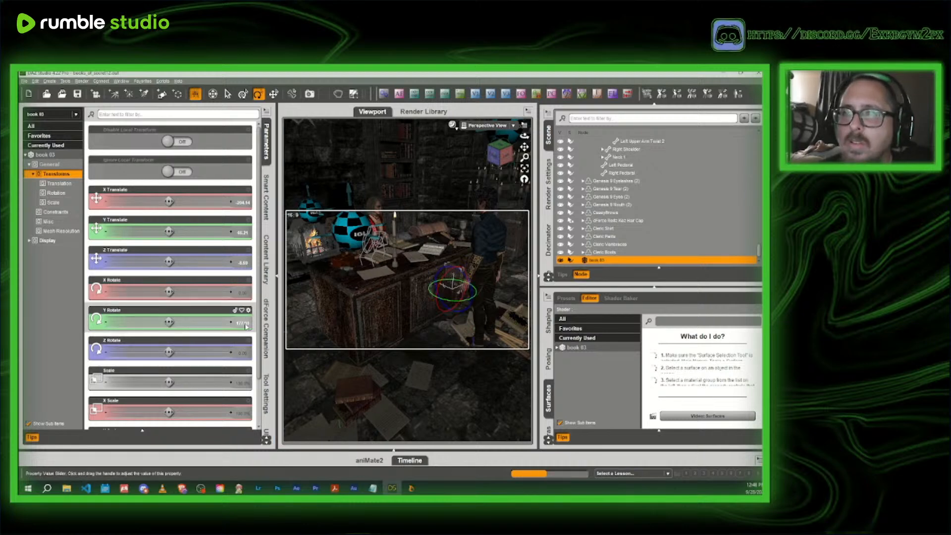
{"action": "left_click", "coordinate": [246, 323], "text": "alt"}
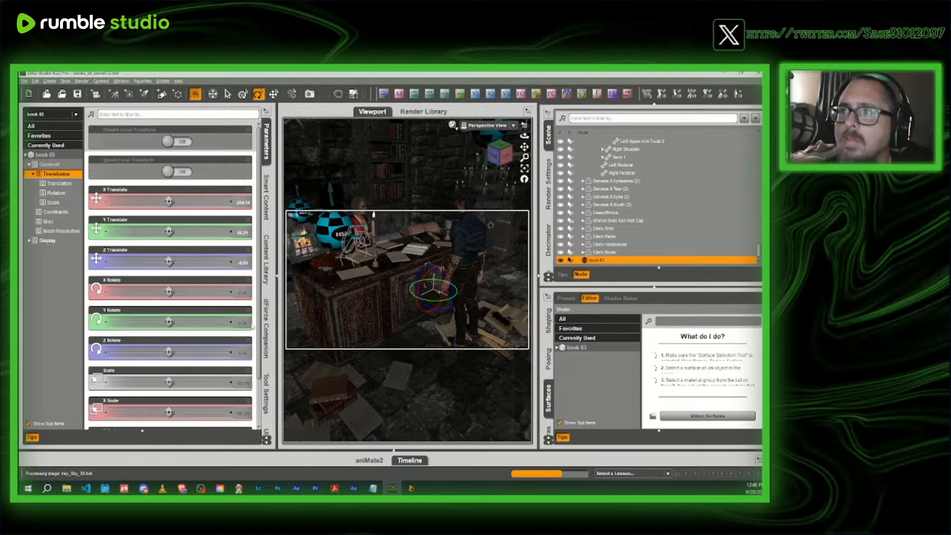
- Turn book 03 around its vertical axis and tip it over toward lying flat
{"action": "scroll", "coordinate": [380, 258], "scroll_direction": "up", "scroll_amount": 8}
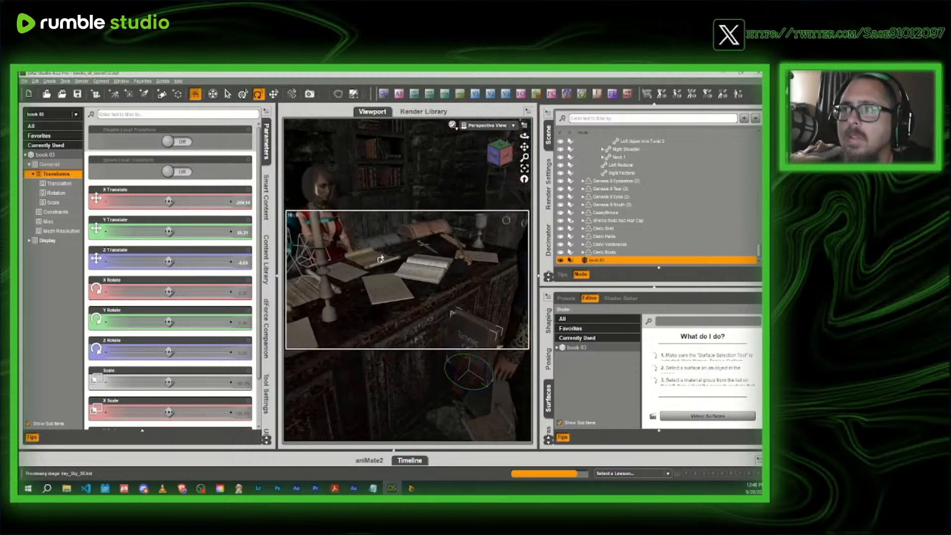
{"action": "scroll", "coordinate": [380, 258], "scroll_direction": "up", "scroll_amount": 1}
{"action": "left_click_drag", "start_coordinate": [469, 403], "coordinate": [447, 403]}
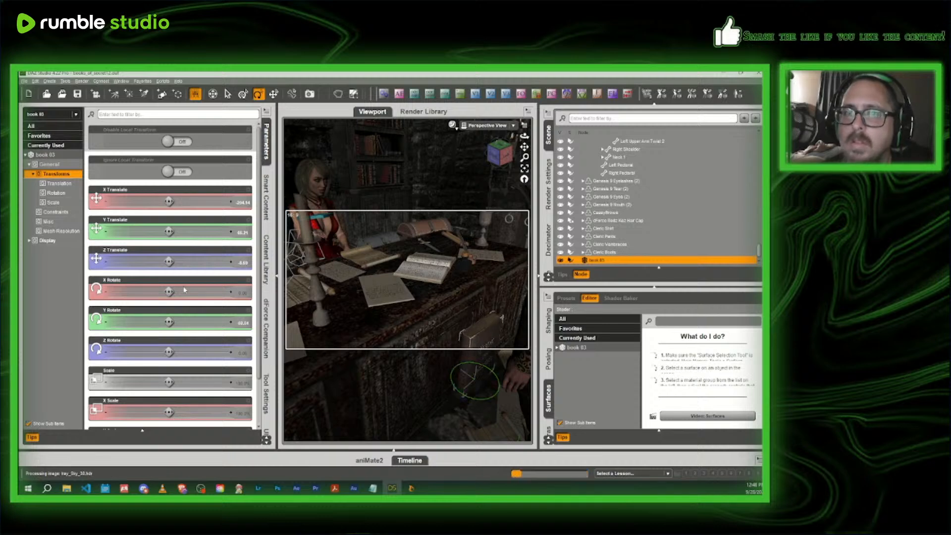
{"action": "left_click_drag", "start_coordinate": [490, 378], "coordinate": [349, 261]}
- Move book 03 with the Translate tool onto the desk in front of the headmistress, beside her hands
{"action": "left_click", "coordinate": [274, 94]}
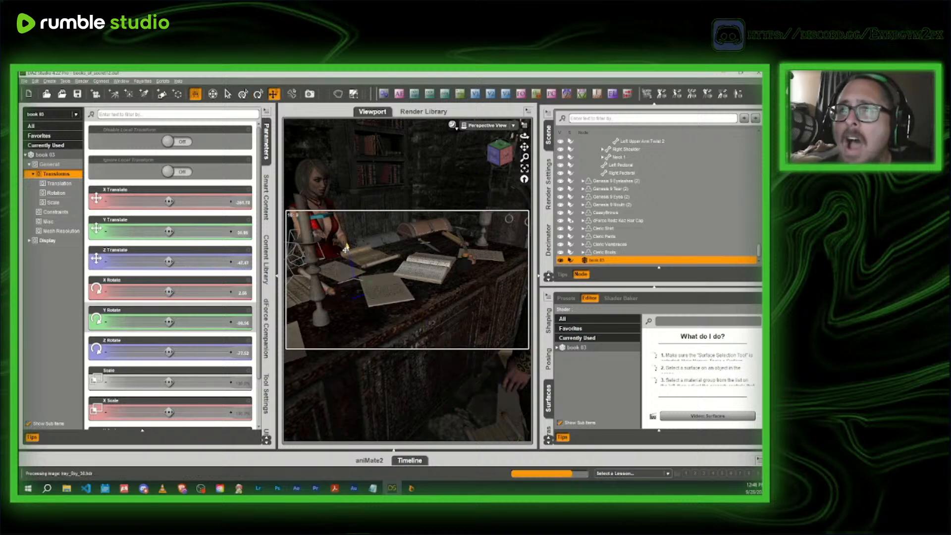
{"action": "scroll", "coordinate": [348, 262], "scroll_direction": "up", "scroll_amount": 5}
{"action": "middle_click_drag", "start_coordinate": [316, 221], "coordinate": [345, 237]}
{"action": "scroll", "coordinate": [344, 238], "scroll_direction": "up", "scroll_amount": 4}
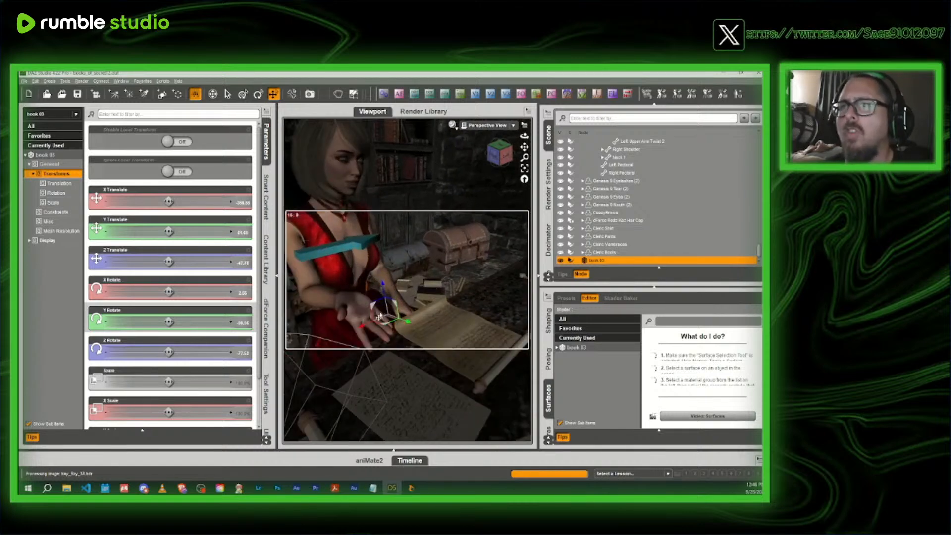
{"action": "left_click_drag", "start_coordinate": [380, 327], "coordinate": [421, 311]}
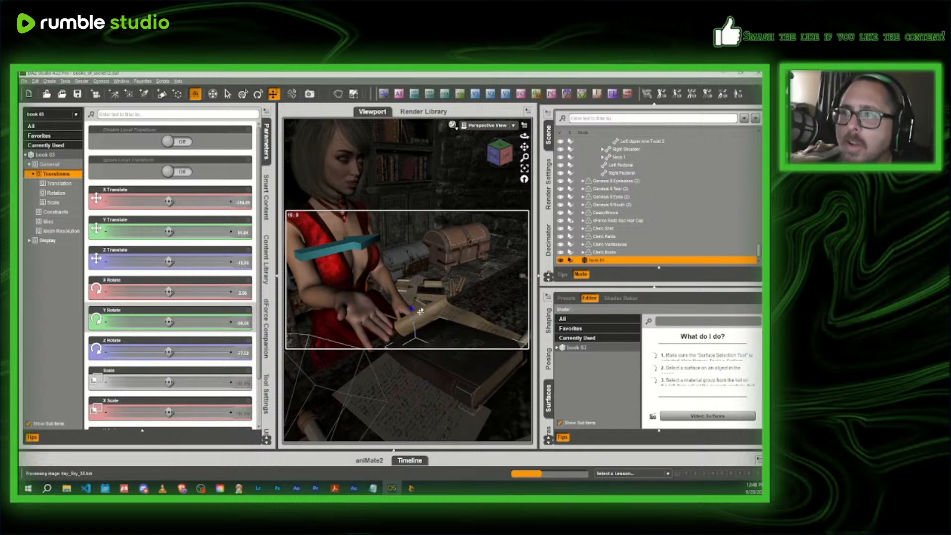
- Rotate book 03 slightly so it lies level, then raise it a little above the desk papers
{"action": "scroll", "coordinate": [413, 328], "scroll_direction": "down", "scroll_amount": 2}
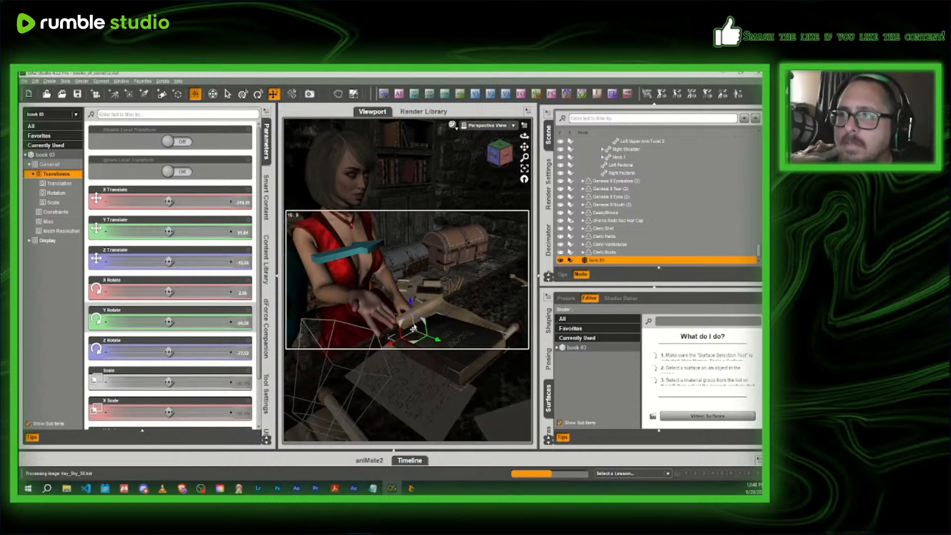
{"action": "left_click", "coordinate": [258, 94]}
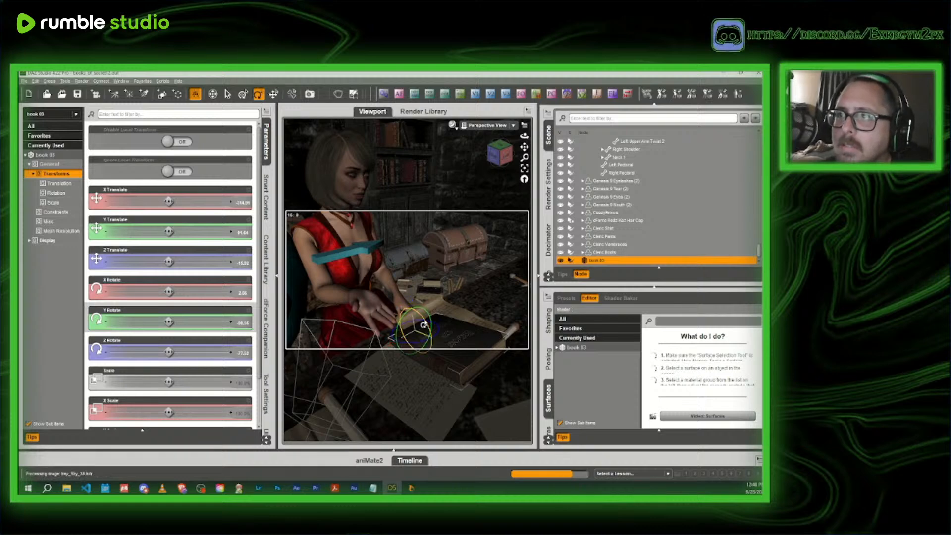
{"action": "left_click_drag", "start_coordinate": [423, 325], "coordinate": [426, 325]}
{"action": "left_click", "coordinate": [273, 94]}
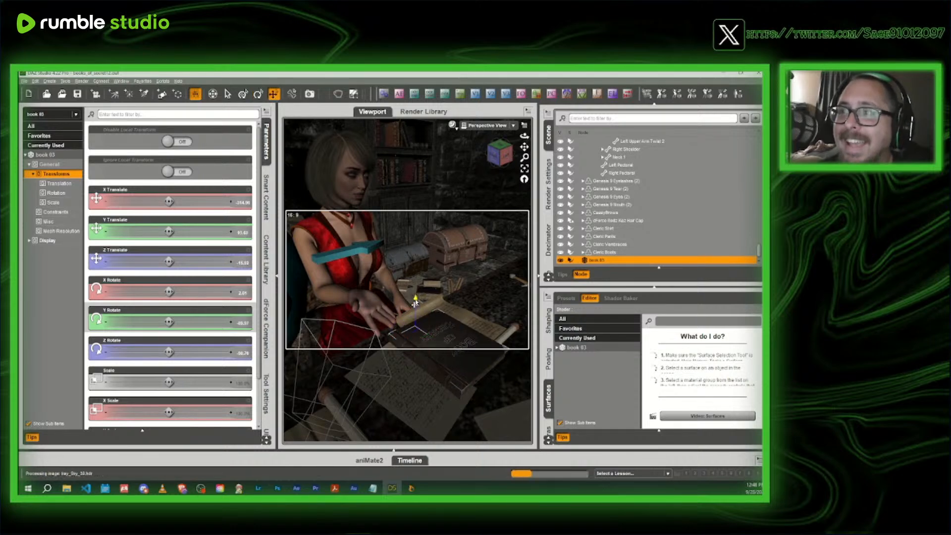
{"action": "left_click_drag", "start_coordinate": [415, 302], "coordinate": [415, 295]}
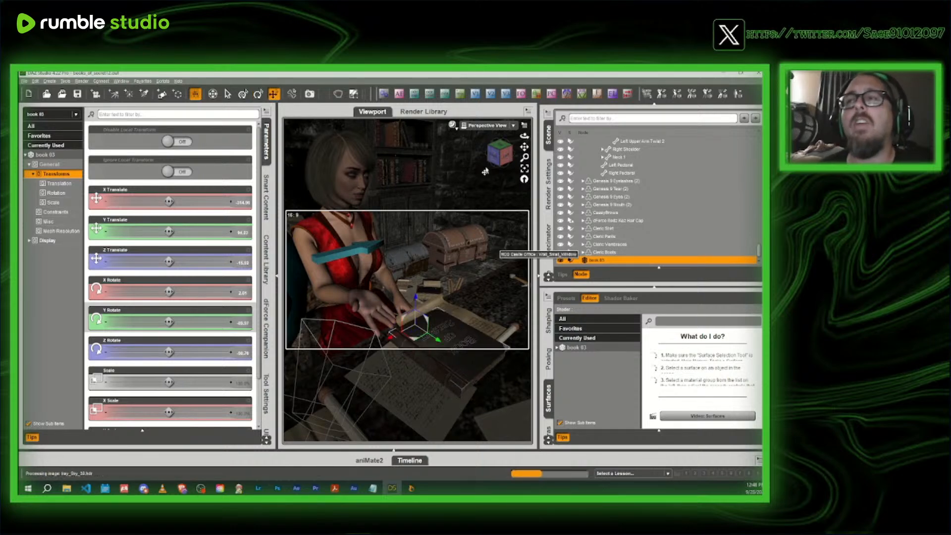
- Increase the Twist of the headmistress's right upper arm to lower her hand to the book on the desk
{"action": "left_click_drag", "start_coordinate": [501, 155], "coordinate": [512, 161]}
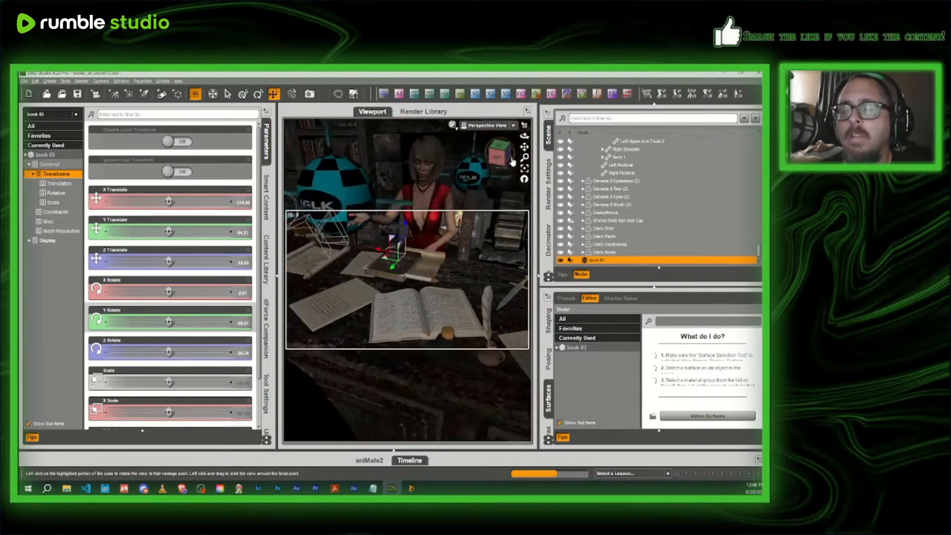
{"action": "scroll", "coordinate": [513, 161], "scroll_direction": "up", "scroll_amount": 5}
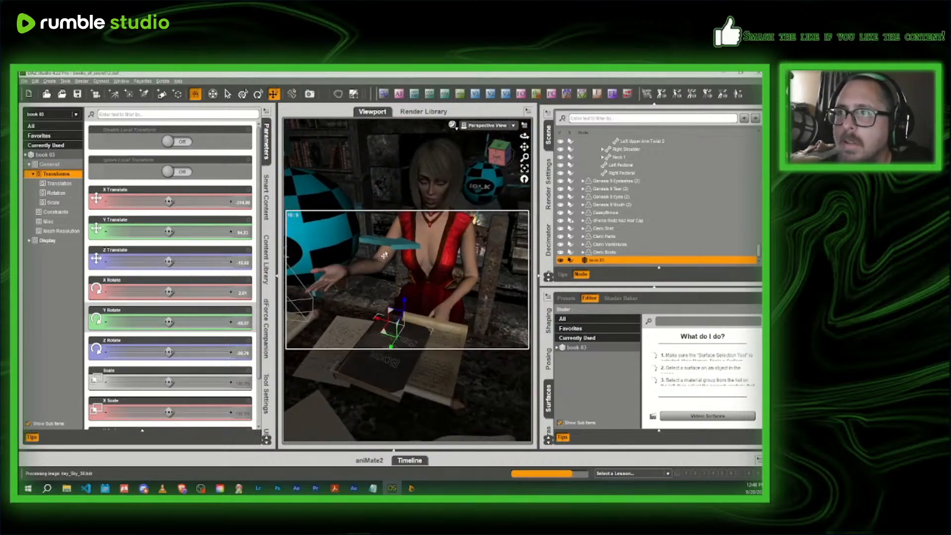
{"action": "left_click", "coordinate": [384, 254]}
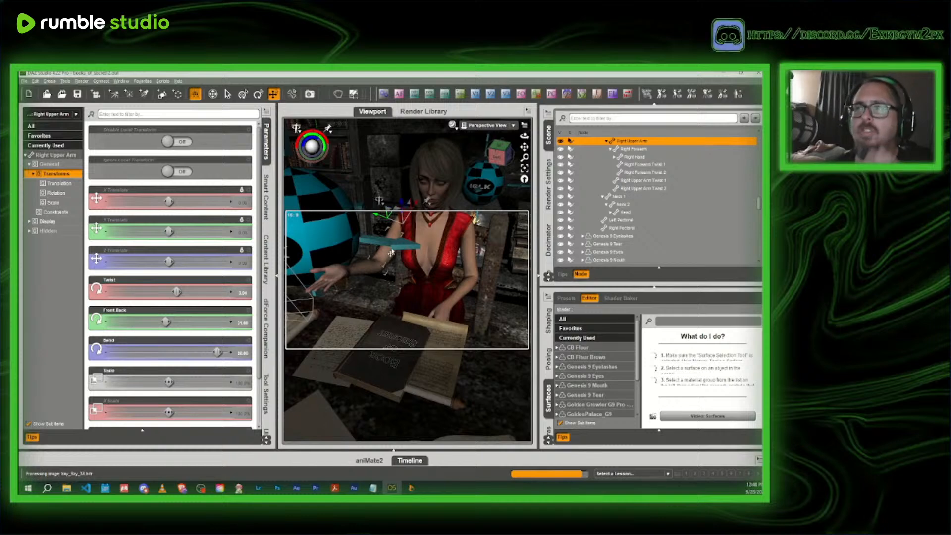
{"action": "left_click", "coordinate": [267, 201]}
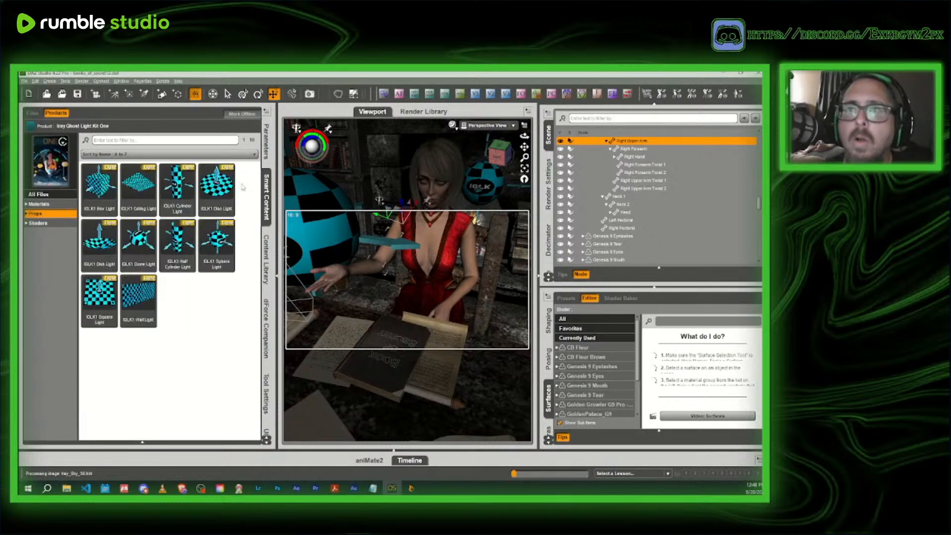
{"action": "left_click", "coordinate": [266, 151]}
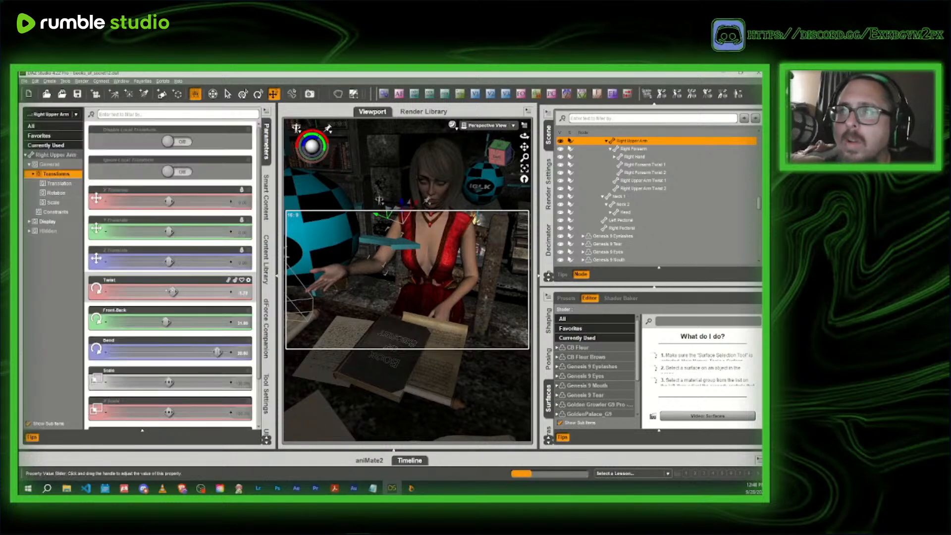
{"action": "left_click_drag", "start_coordinate": [167, 292], "coordinate": [210, 292]}
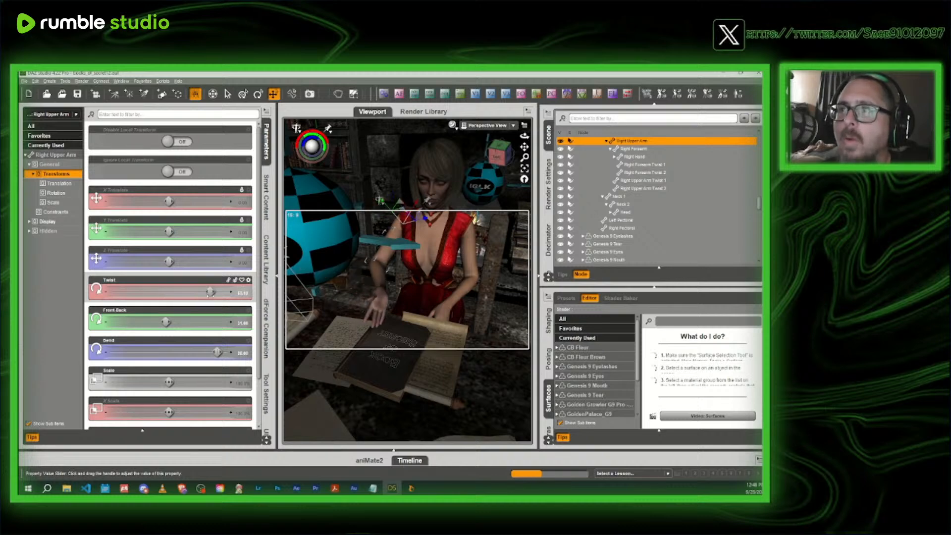
- Increase the Twist of the headmistress's right forearm to turn her hand over above the desk
{"action": "left_click", "coordinate": [381, 278]}
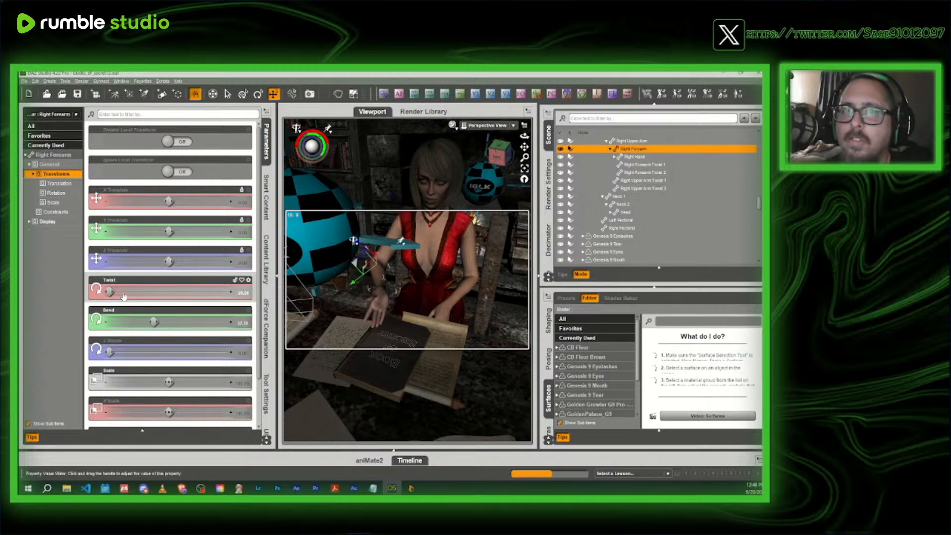
{"action": "left_click_drag", "start_coordinate": [177, 291], "coordinate": [195, 291]}
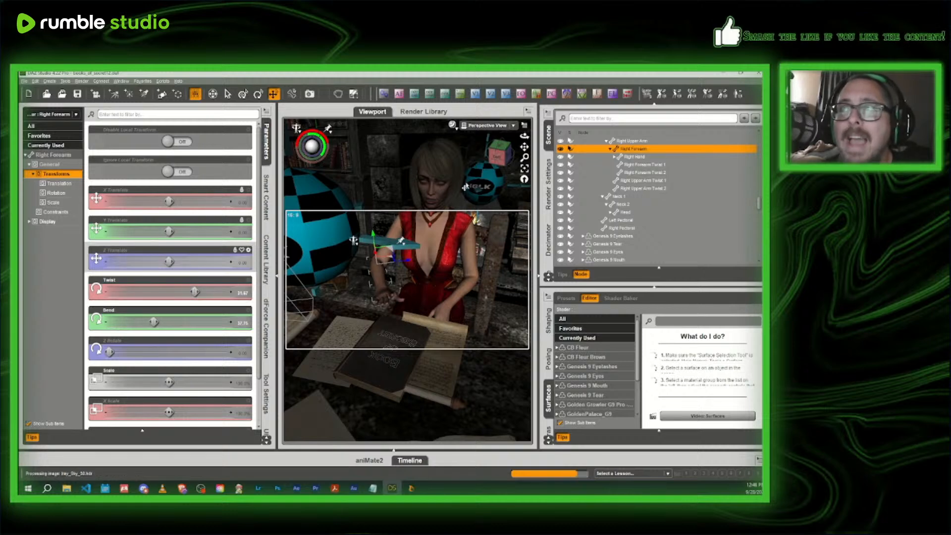
- Move book 03 across the desk toward the headmistress and raise it slightly so it rests on top of the scroll
{"action": "left_click_drag", "start_coordinate": [497, 155], "coordinate": [420, 239]}
{"action": "left_click", "coordinate": [388, 281]}
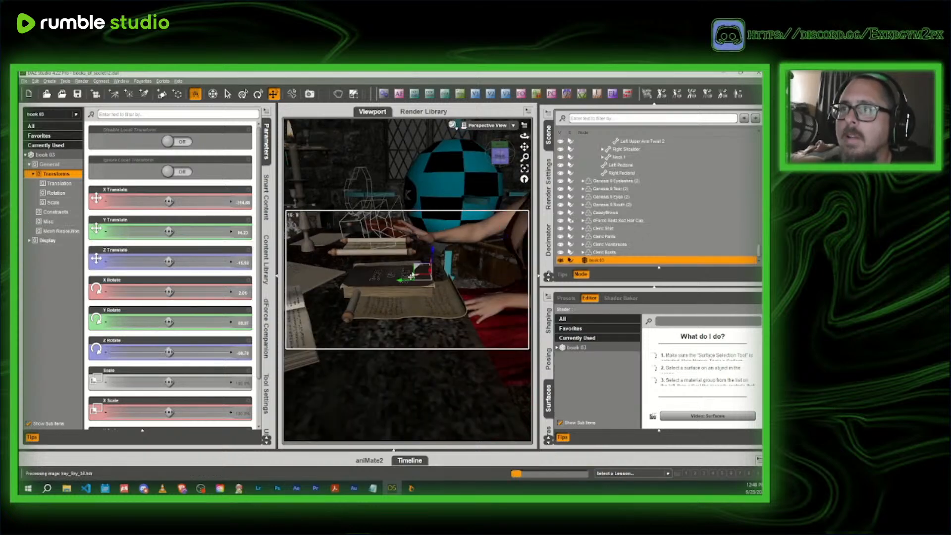
{"action": "left_click_drag", "start_coordinate": [398, 285], "coordinate": [412, 285]}
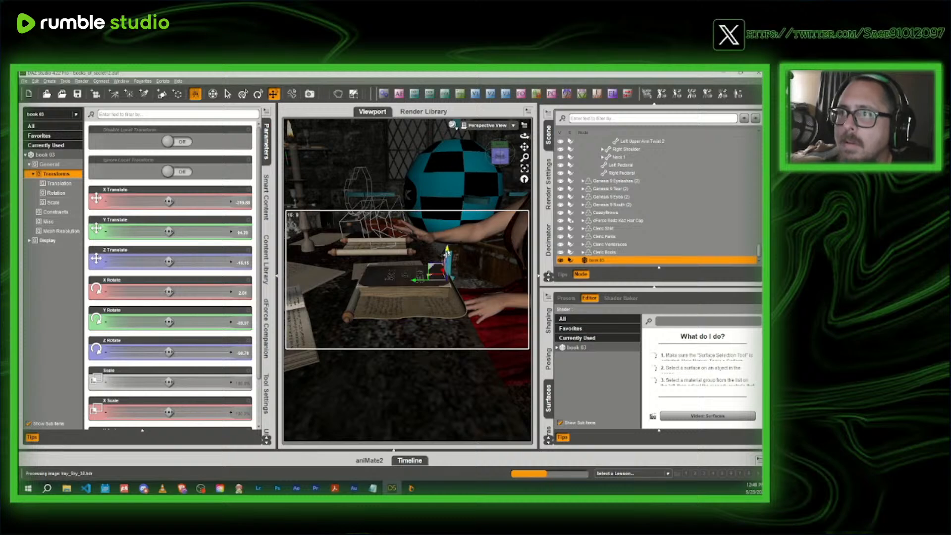
{"action": "left_click_drag", "start_coordinate": [448, 256], "coordinate": [447, 251]}
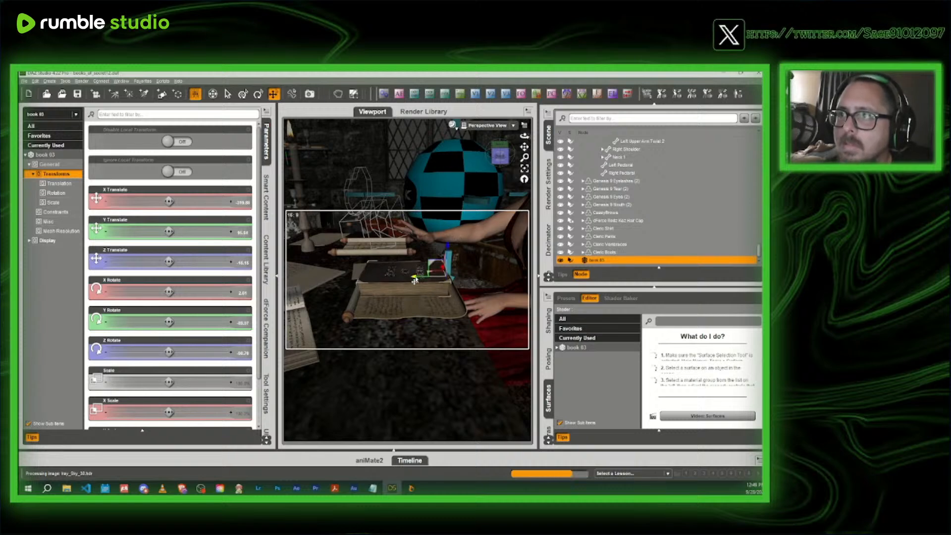
{"action": "left_click_drag", "start_coordinate": [415, 281], "coordinate": [417, 280]}
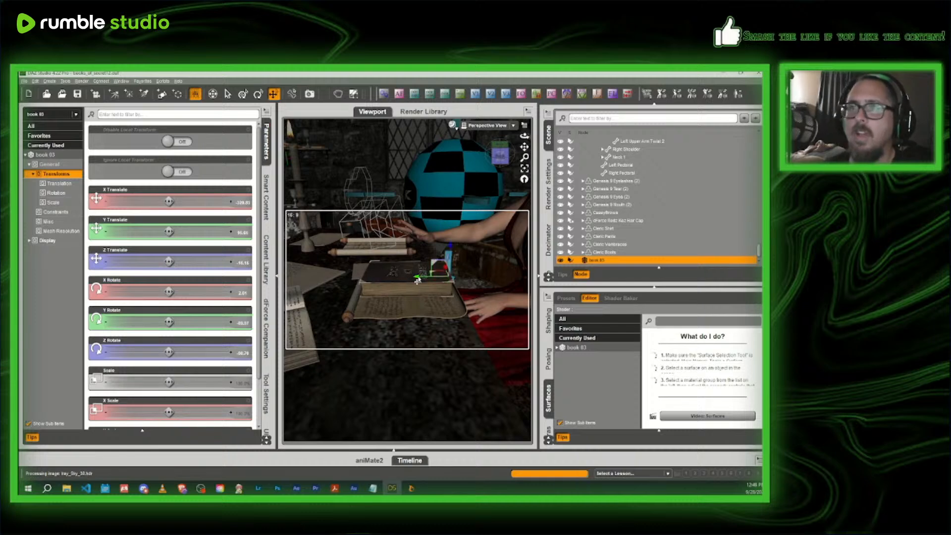
- Search the installed products for "arcane" and show the props of Arcane VFX
{"action": "left_click", "coordinate": [266, 196]}
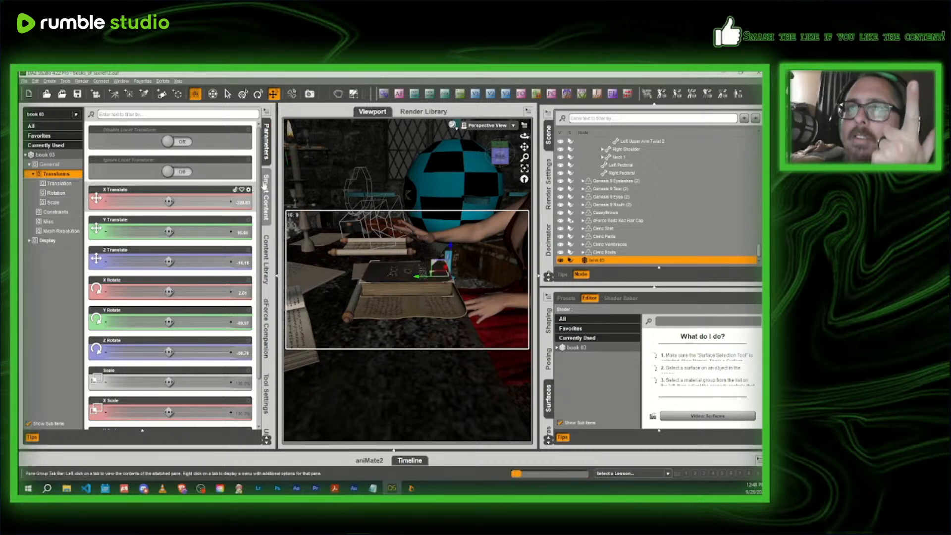
{"action": "left_click", "coordinate": [32, 127]}
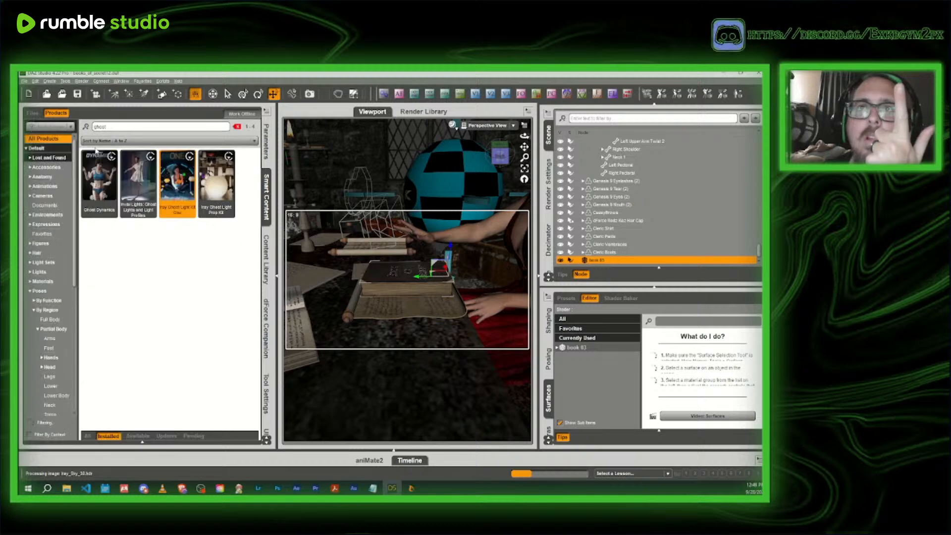
{"action": "key", "text": "BackSpace"}
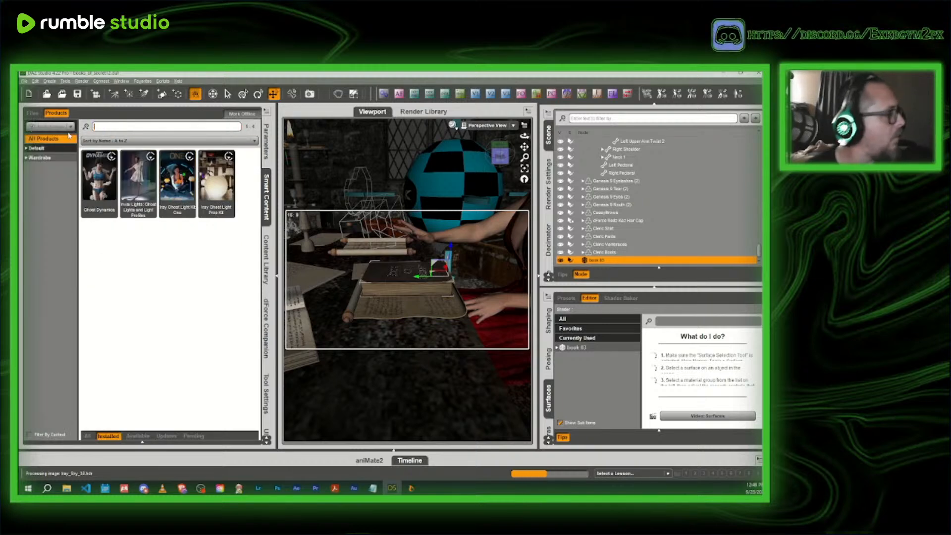
{"action": "type", "text": "drcan"}
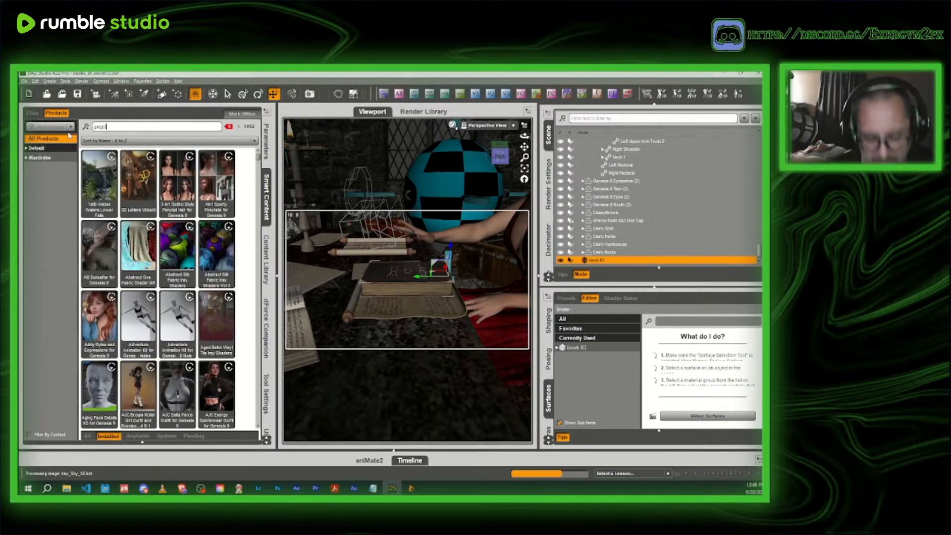
{"action": "type", "text": "e"}
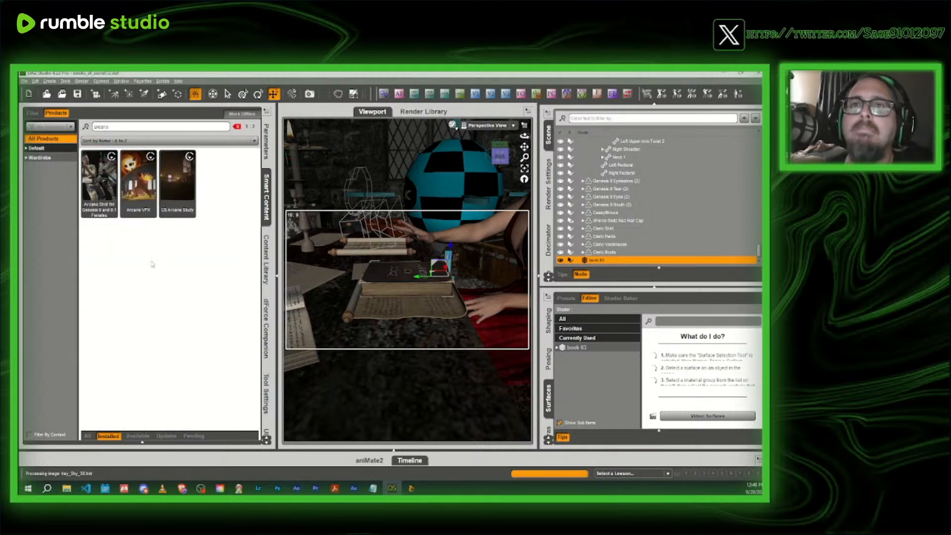
{"action": "left_click", "coordinate": [125, 177]}
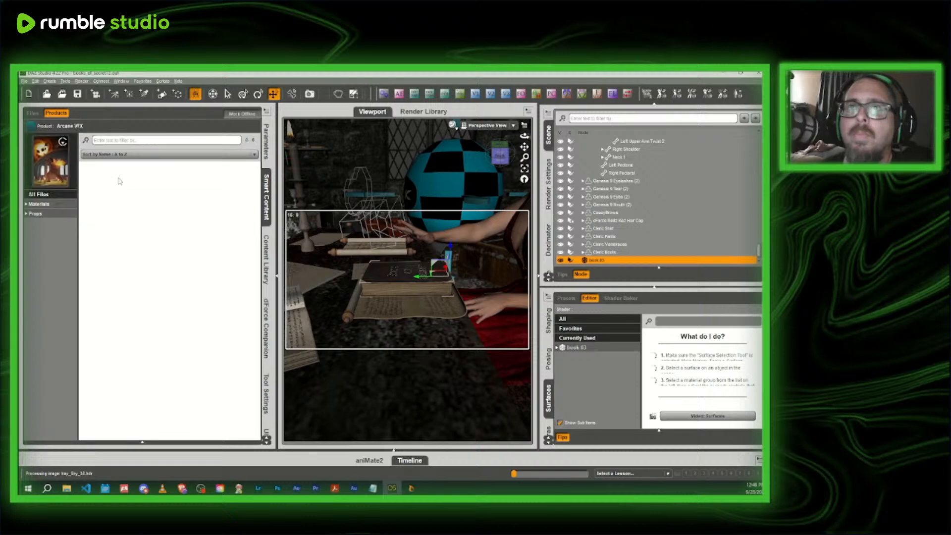
{"action": "left_click", "coordinate": [58, 213]}
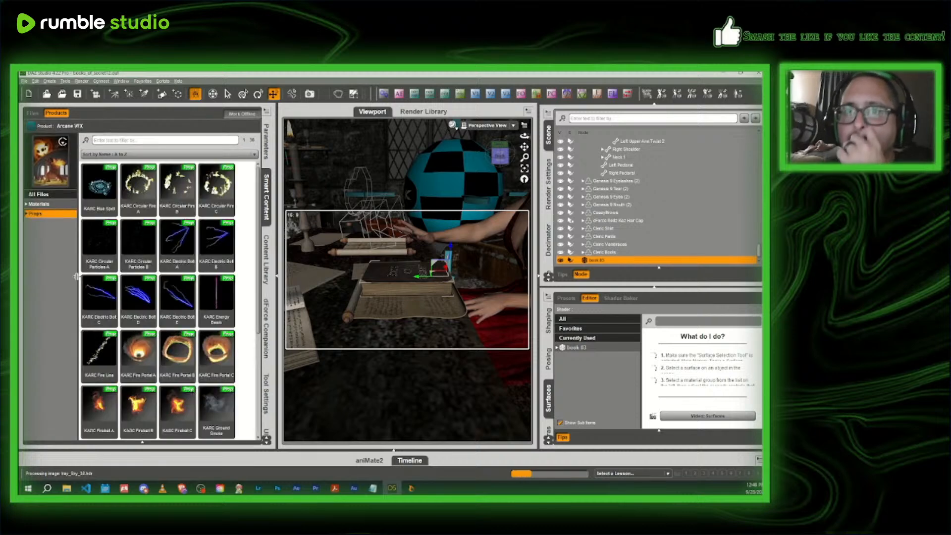
- Examine the Arcane VFX props for a spell effect, previewing Smoke Circle, Toxic Spell, Blue Spell and Spell Plane
{"action": "scroll", "coordinate": [189, 320], "scroll_direction": "down", "scroll_amount": 3}
{"action": "mouse_move", "coordinate": [179, 321]}
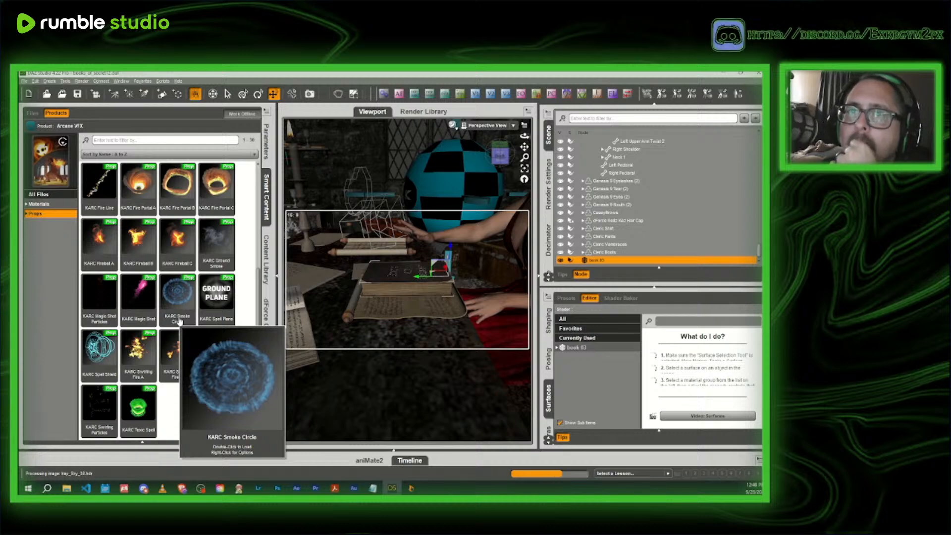
{"action": "mouse_move", "coordinate": [128, 391]}
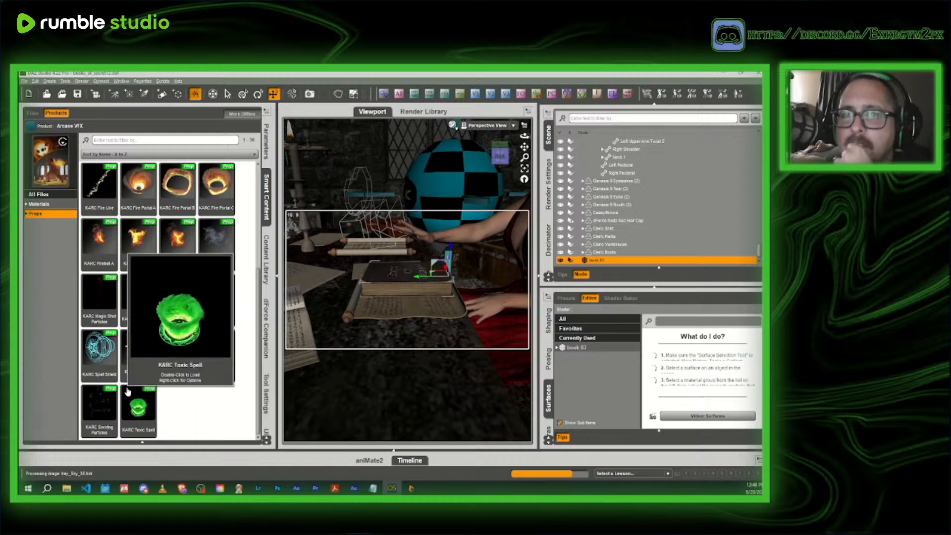
{"action": "mouse_move", "coordinate": [186, 304]}
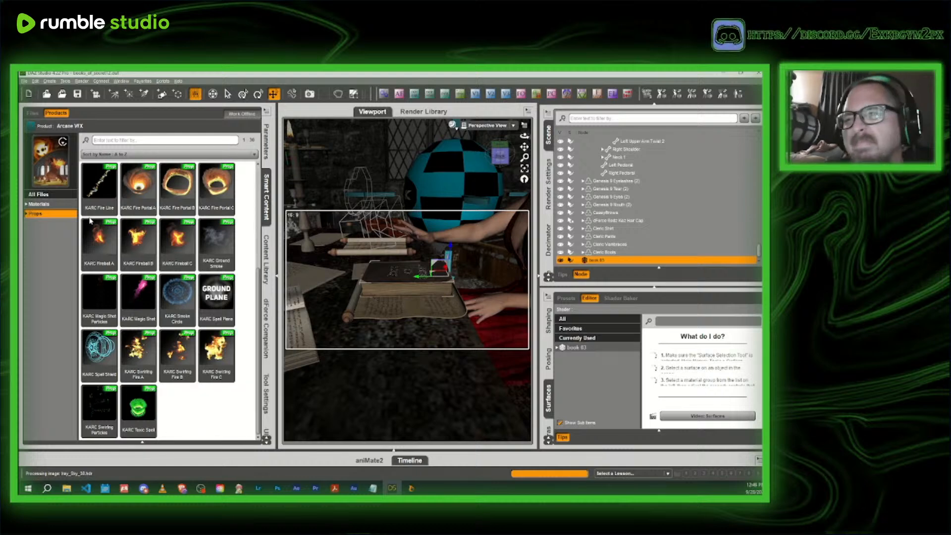
{"action": "scroll", "coordinate": [179, 277], "scroll_direction": "up", "scroll_amount": 3}
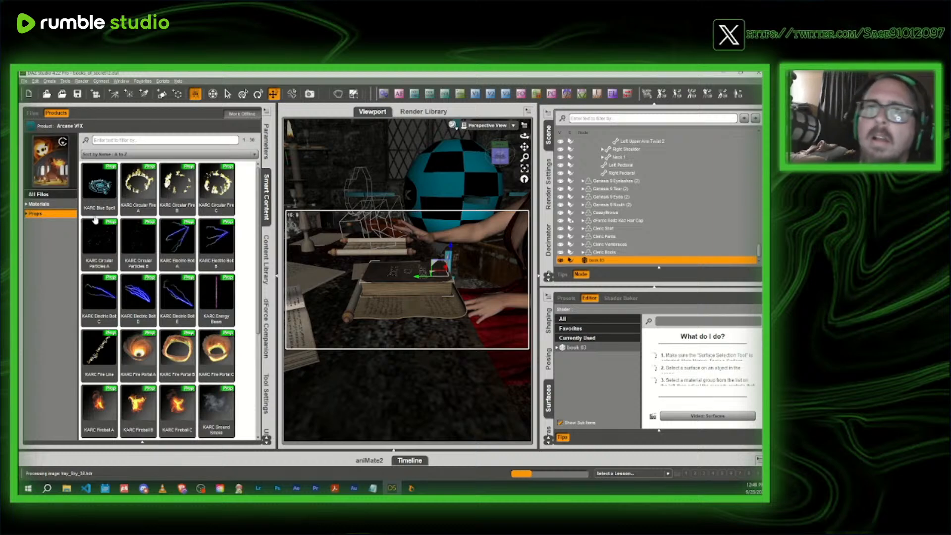
{"action": "mouse_move", "coordinate": [98, 195]}
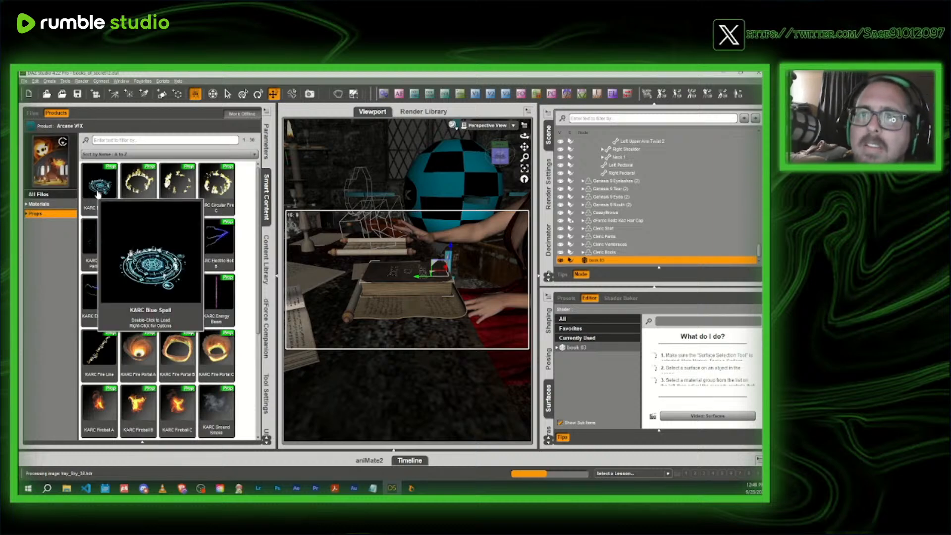
{"action": "scroll", "coordinate": [208, 322], "scroll_direction": "down", "scroll_amount": 3}
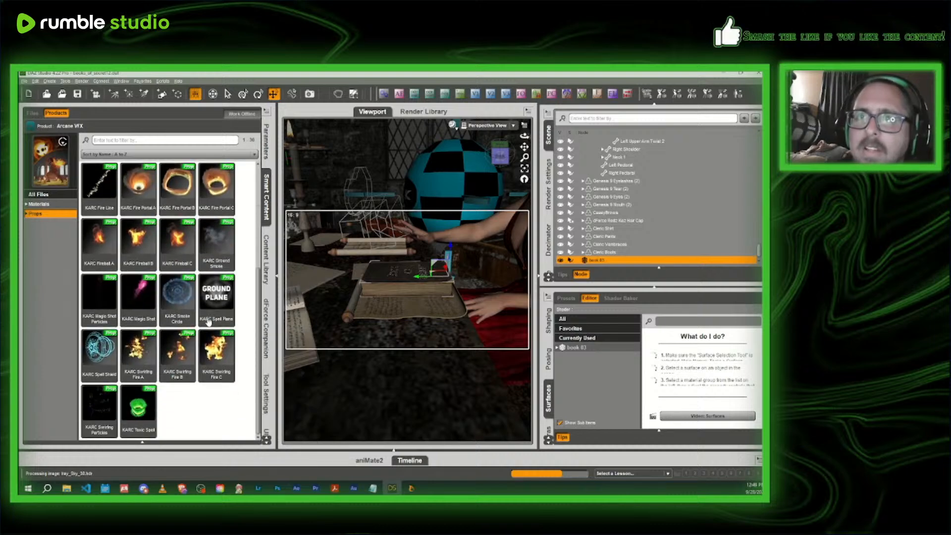
{"action": "mouse_move", "coordinate": [208, 322]}
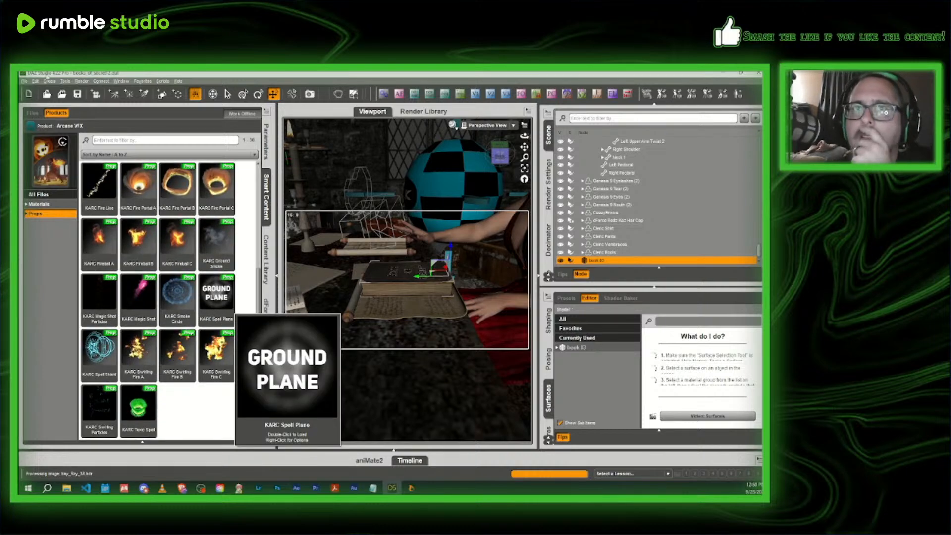
- Search the products for "magic" and look through the props and shaders of PTF More Magic
{"action": "left_click", "coordinate": [30, 126]}
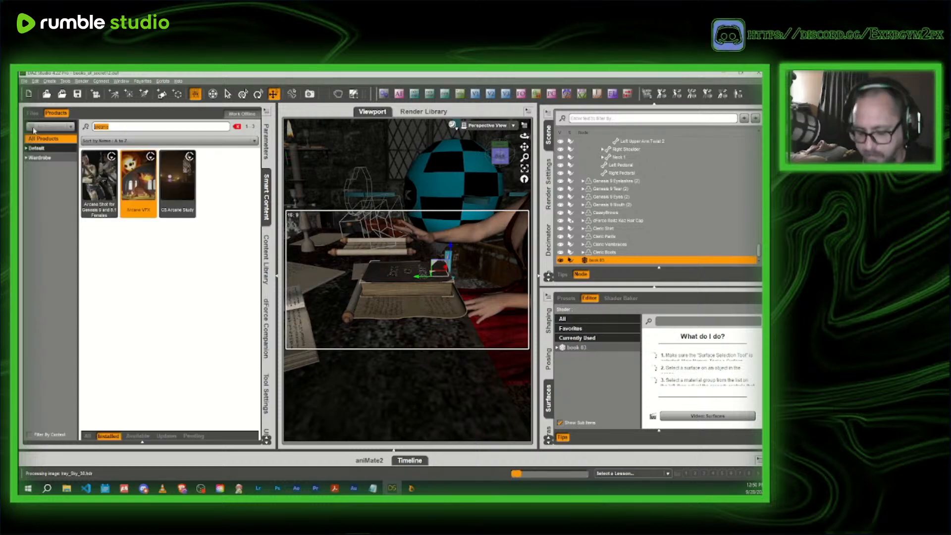
{"action": "type", "text": "magic"}
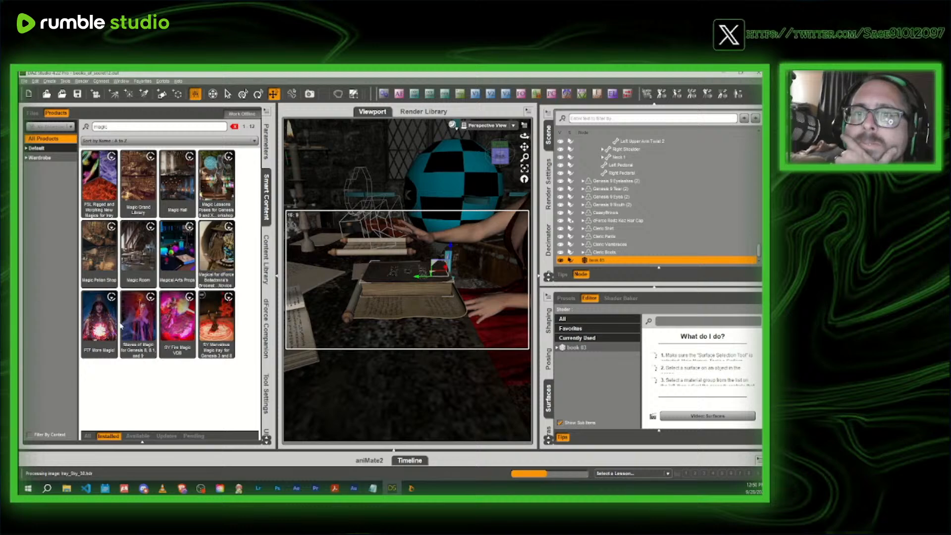
{"action": "left_click", "coordinate": [101, 321]}
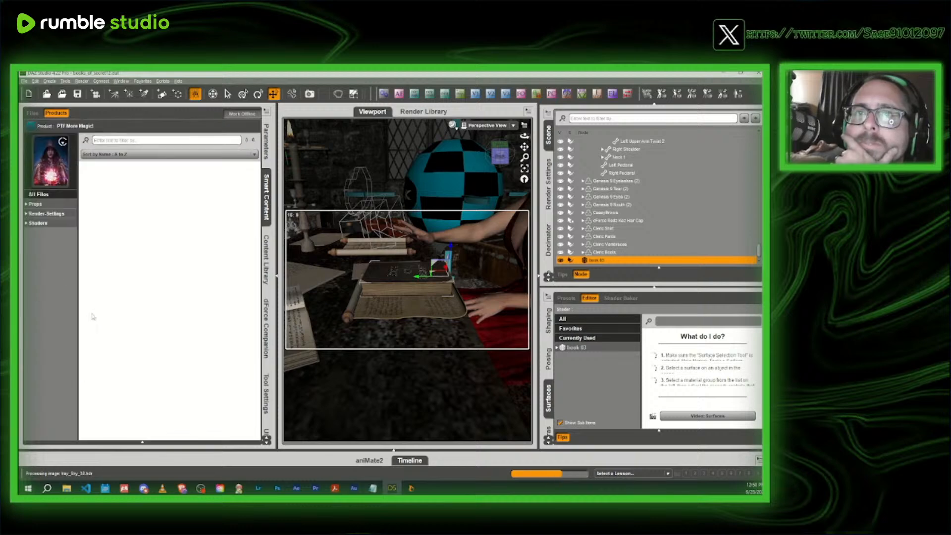
{"action": "left_click", "coordinate": [35, 205]}
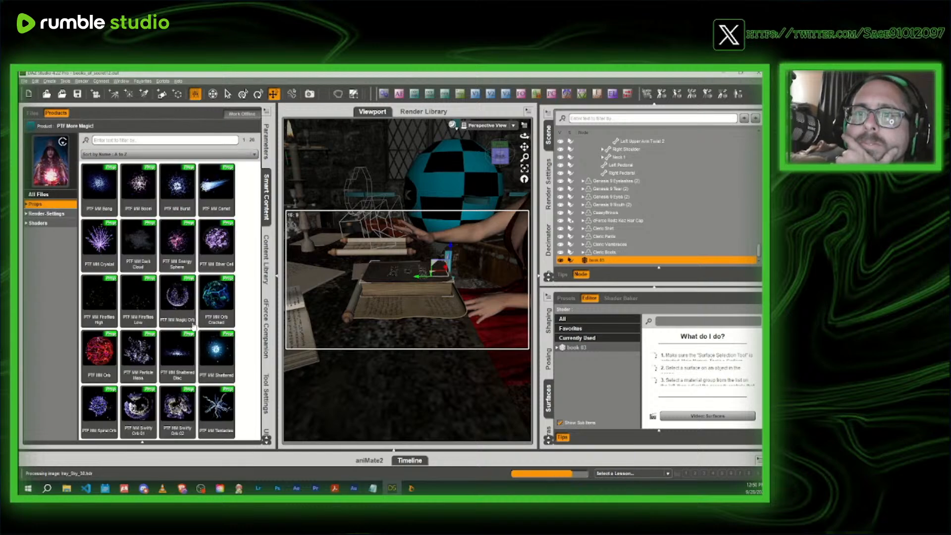
{"action": "left_click", "coordinate": [44, 224]}
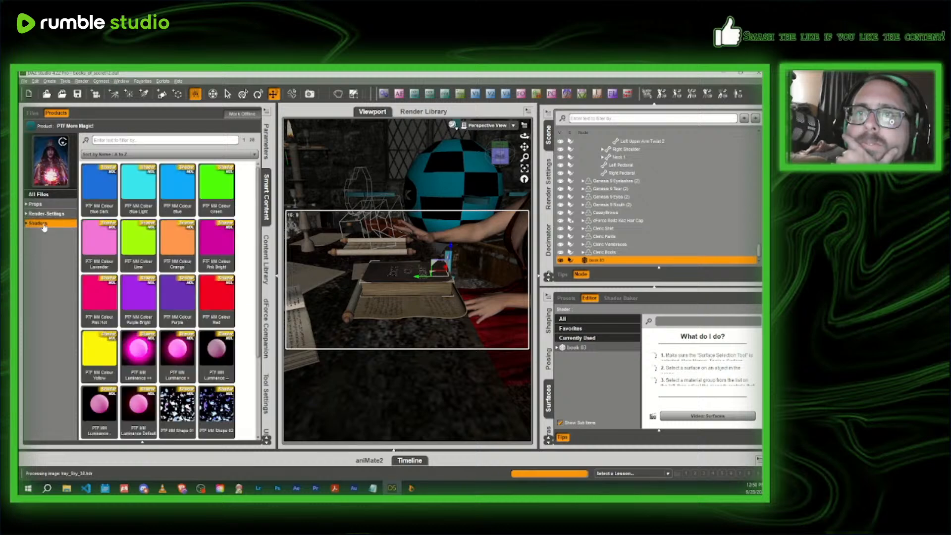
{"action": "scroll", "coordinate": [166, 280], "scroll_direction": "down", "scroll_amount": 2}
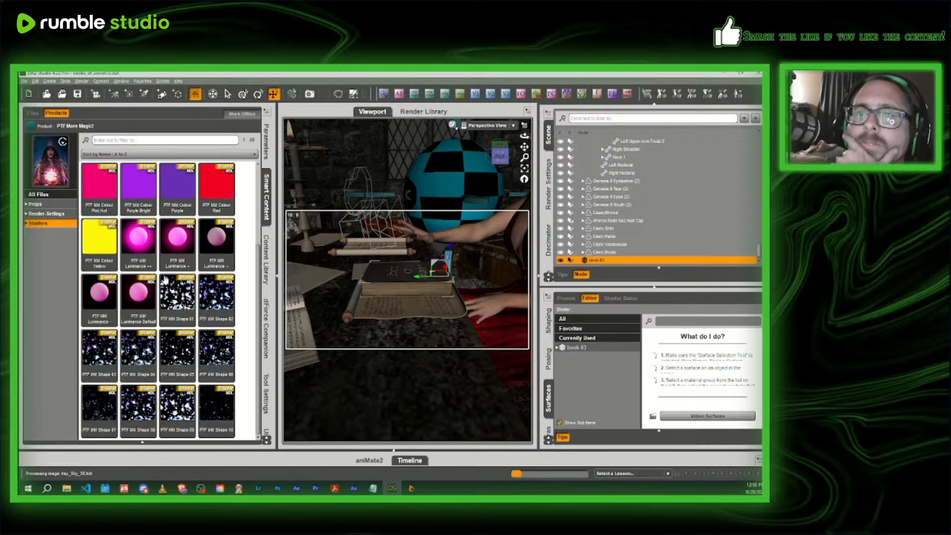
{"action": "left_click", "coordinate": [34, 206]}
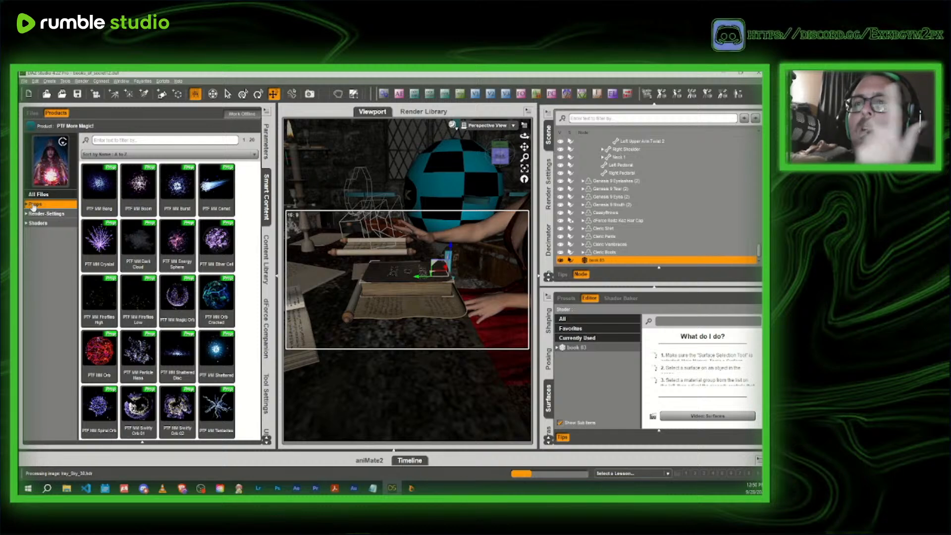
{"action": "left_click", "coordinate": [35, 124]}
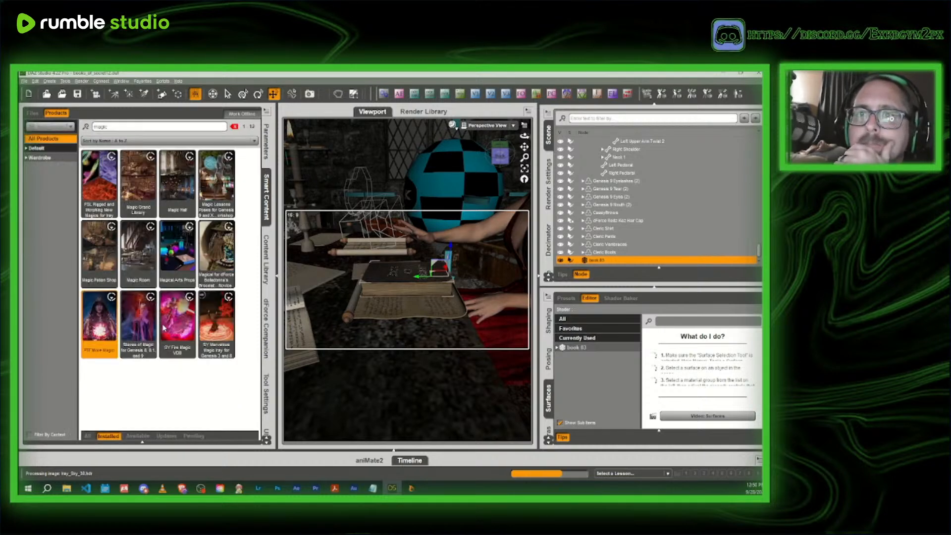
- Search the products for VDB effects and show the props of Ethereal VDB FX
{"action": "mouse_move", "coordinate": [148, 327]}
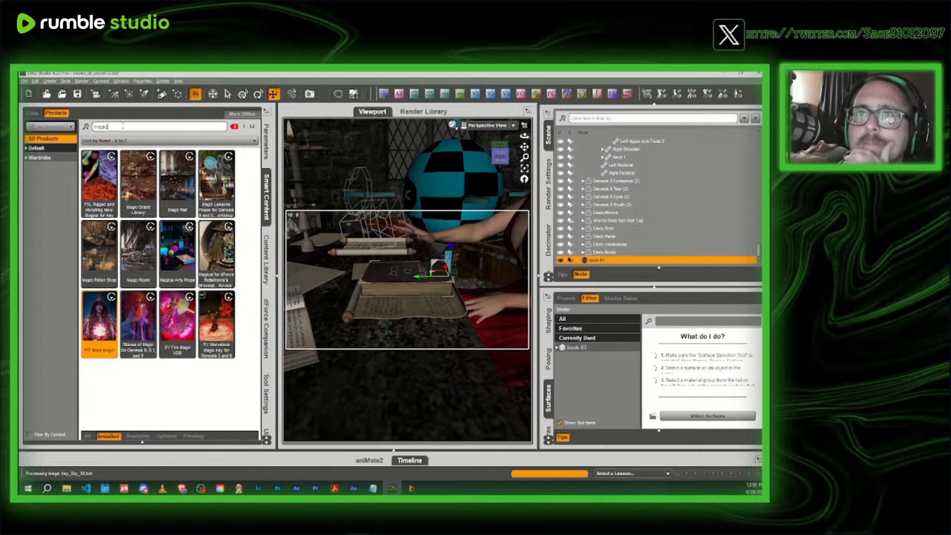
{"action": "left_click_drag", "start_coordinate": [111, 127], "coordinate": [48, 127]}
{"action": "type", "text": "vd"}
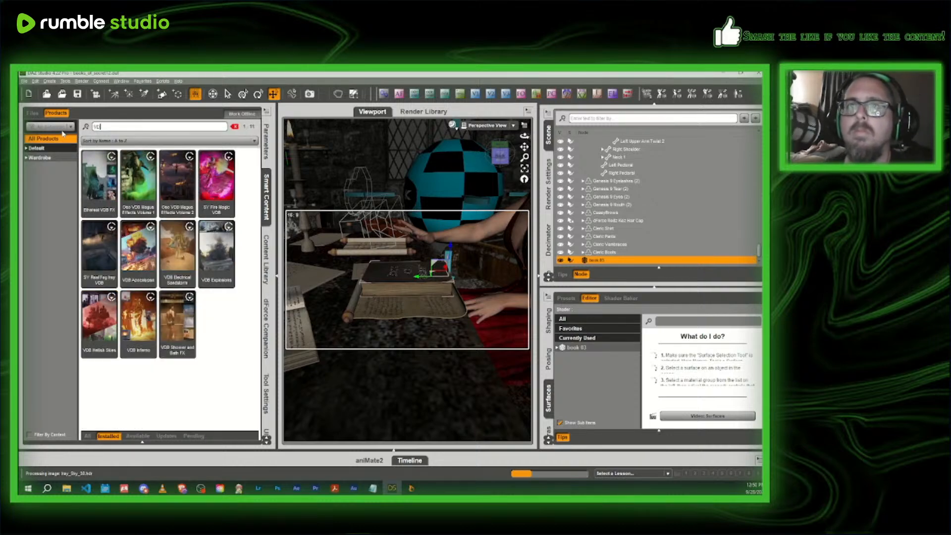
{"action": "left_click", "coordinate": [102, 184]}
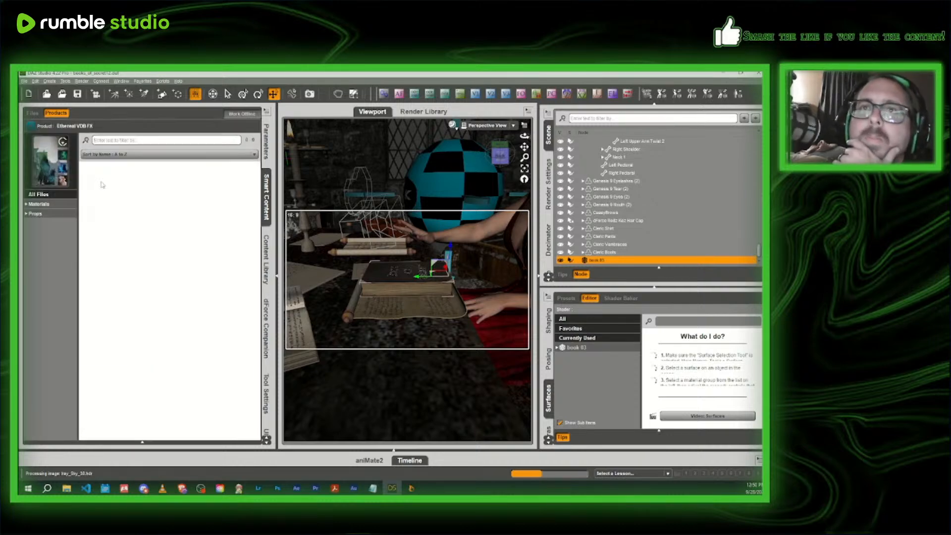
{"action": "left_click", "coordinate": [39, 214]}
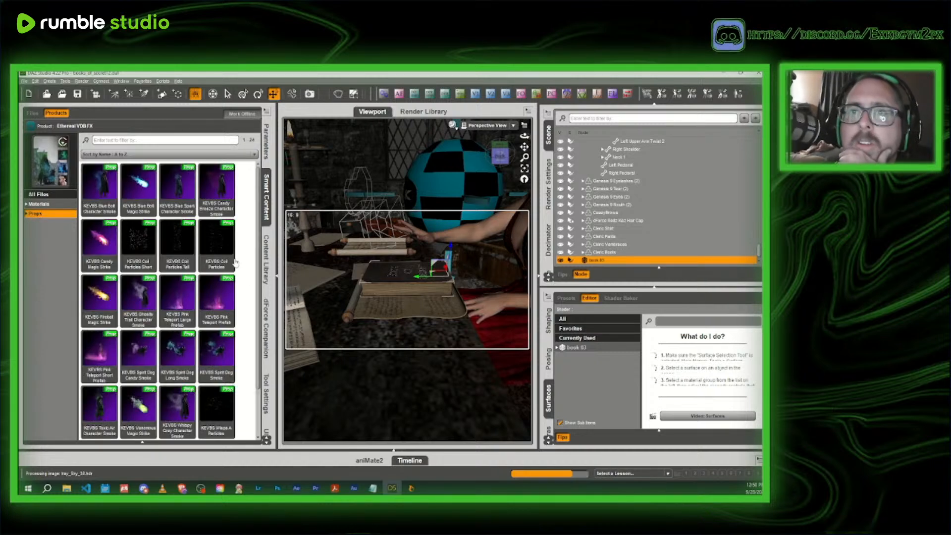
- Preview the Ethereal VDB FX props and load KEVBS Blue Bolt Character Smoke into the scene
{"action": "mouse_move", "coordinate": [220, 292]}
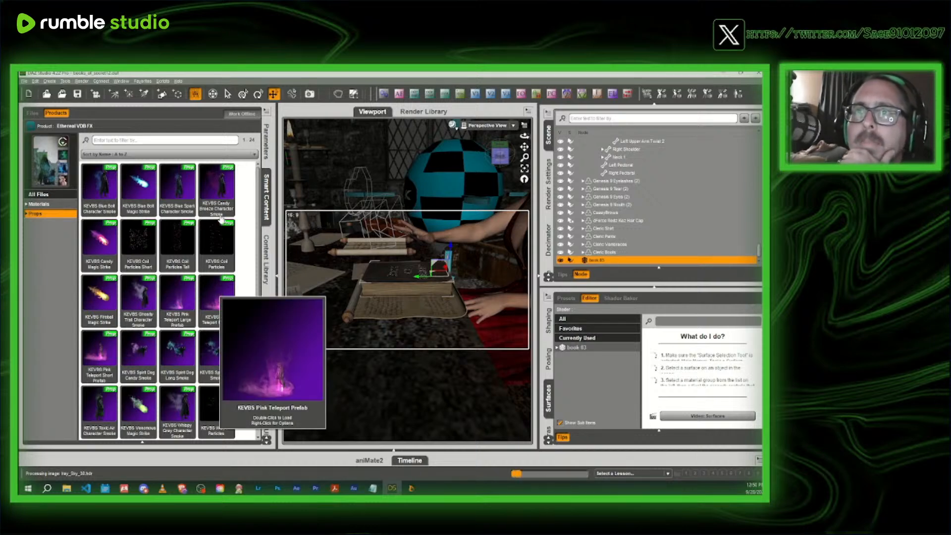
{"action": "mouse_move", "coordinate": [208, 198]}
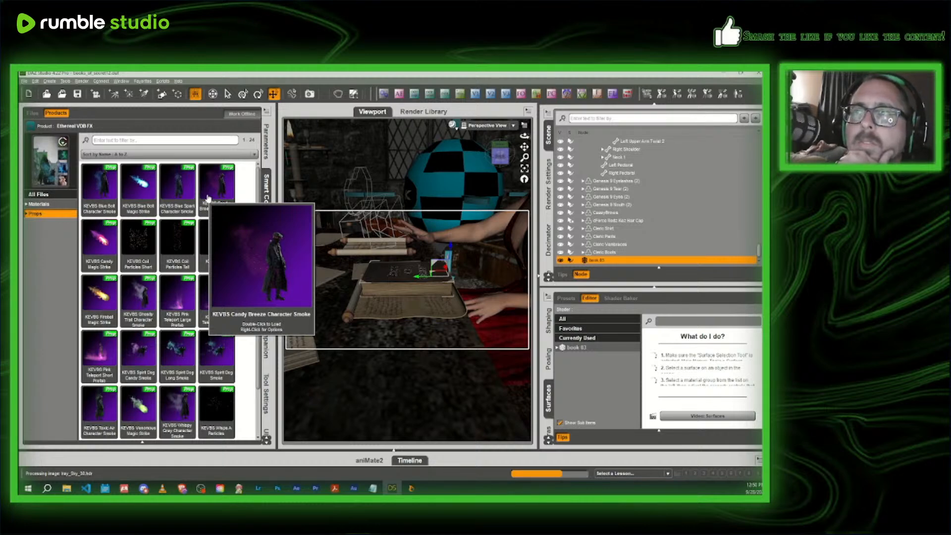
{"action": "double_click", "coordinate": [108, 197]}
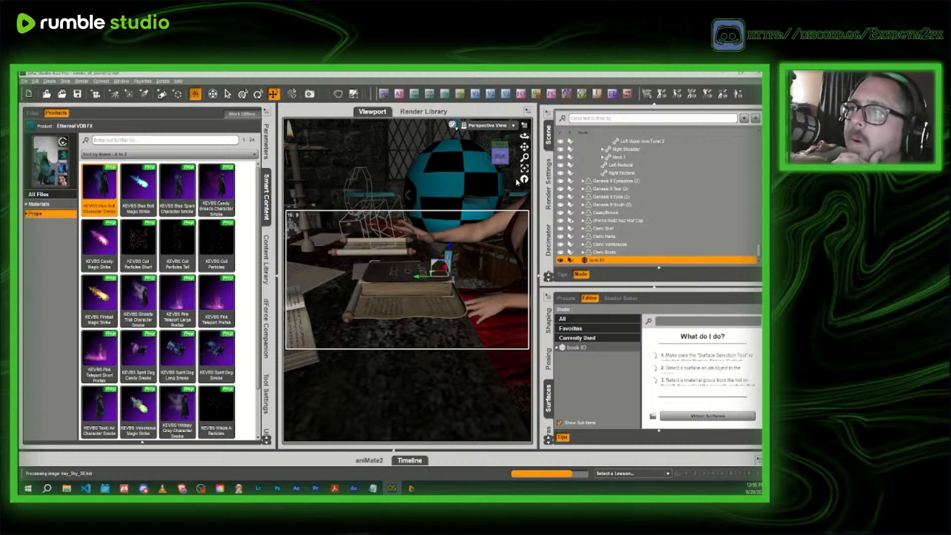
- Create a new camera from a close-up perspective view framing the Book of Secret and the headmistress's hands
{"action": "left_click", "coordinate": [622, 260]}
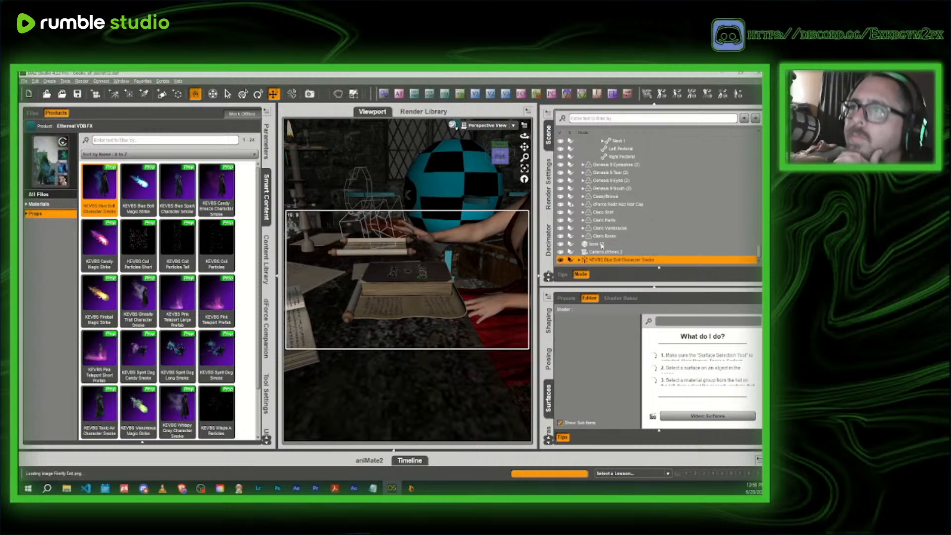
{"action": "left_click", "coordinate": [259, 198]}
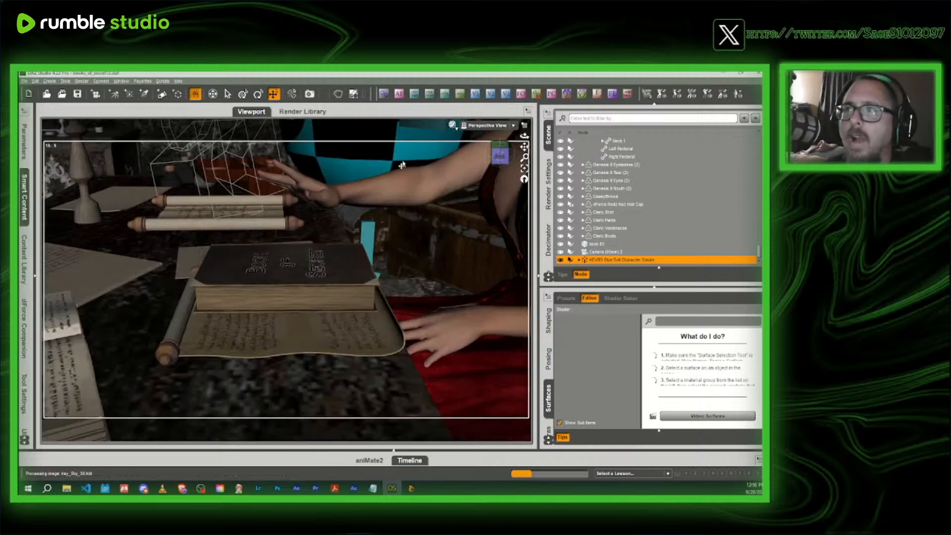
{"action": "left_click_drag", "start_coordinate": [500, 155], "coordinate": [636, 153]}
{"action": "left_click_drag", "start_coordinate": [500, 156], "coordinate": [442, 163]}
{"action": "left_click_drag", "start_coordinate": [524, 146], "coordinate": [401, 127]}
{"action": "mouse_move", "coordinate": [497, 155]}
{"action": "left_mouse_down"}
{"action": "mouse_move", "coordinate": [482, 155]}
{"action": "mouse_move", "coordinate": [499, 155]}
{"action": "left_mouse_up"}
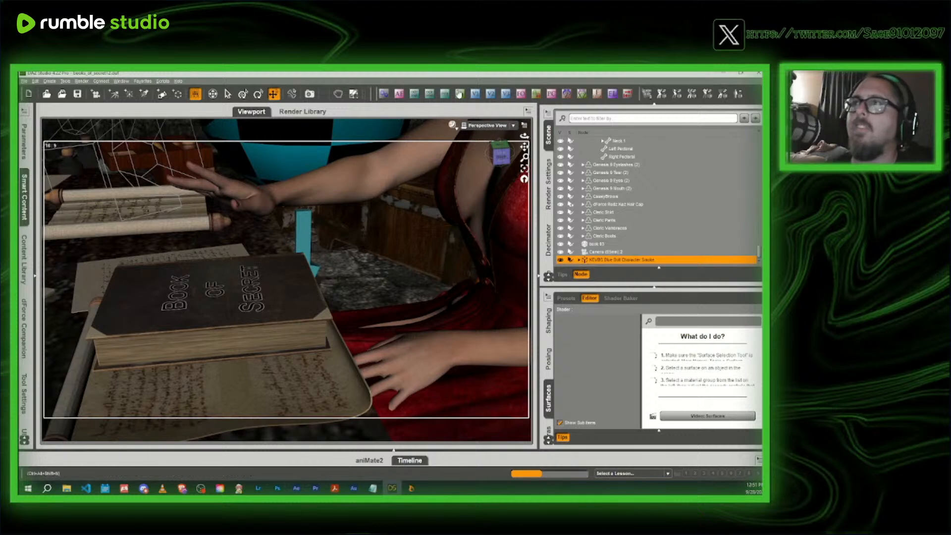
{"action": "left_click", "coordinate": [612, 94]}
{"action": "left_click", "coordinate": [365, 280]}
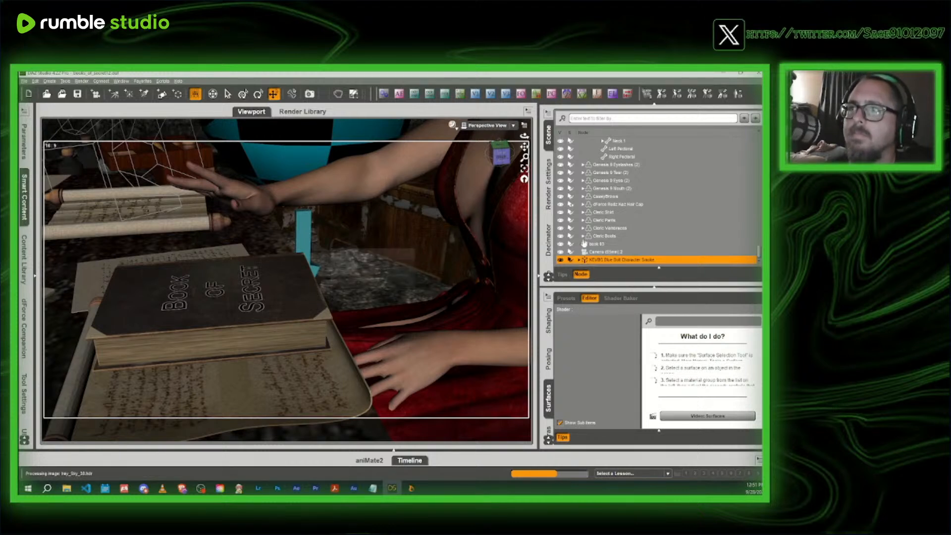
- Delete the earlier camera listed just below book 03 in the scene
{"action": "left_click", "coordinate": [615, 259]}
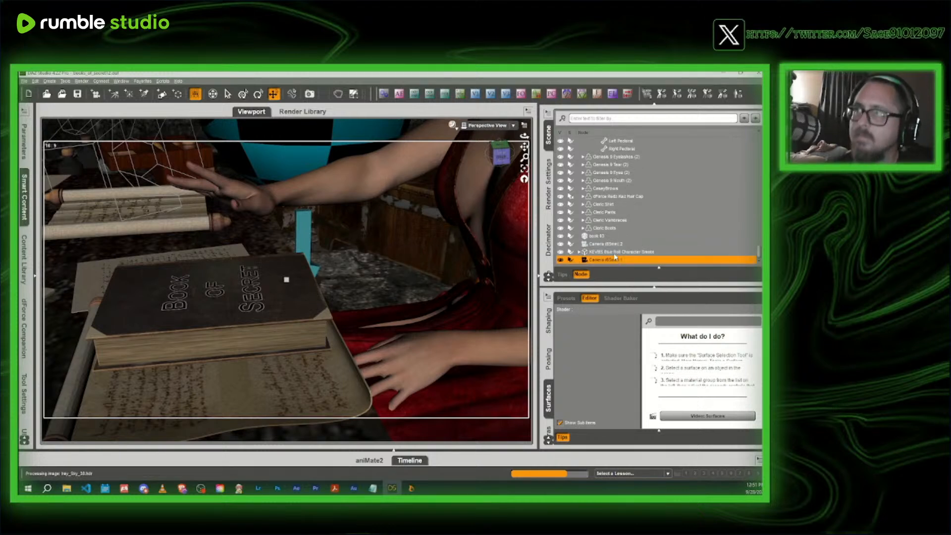
{"action": "left_click", "coordinate": [613, 244]}
{"action": "key", "text": "Delete"}
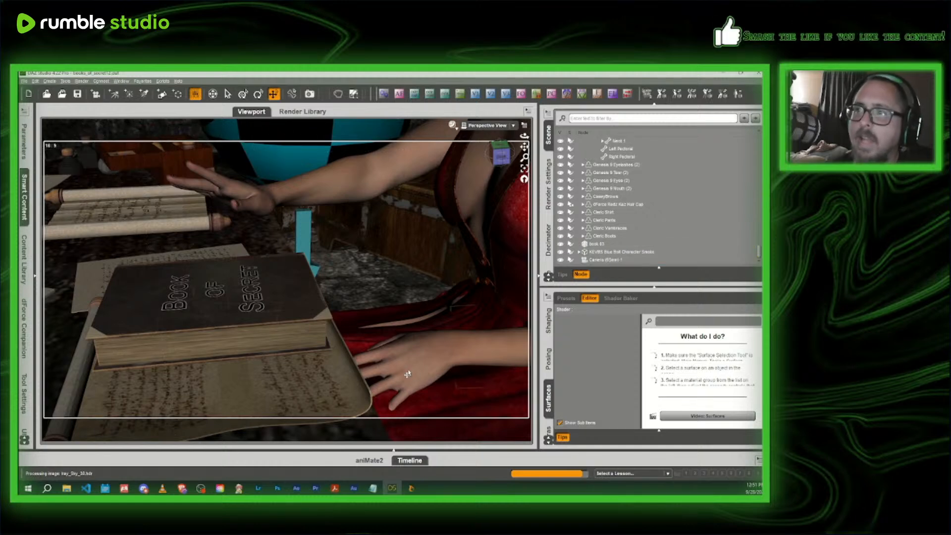
- Increase the Bend of the headmistress's left hand resting beside the book
{"action": "left_click", "coordinate": [406, 362]}
{"action": "left_click", "coordinate": [23, 141]}
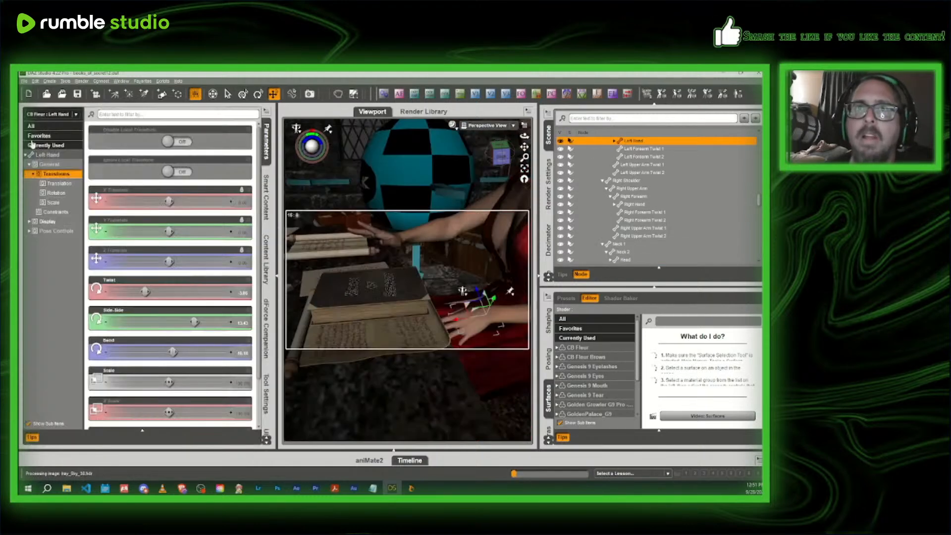
{"action": "left_click_drag", "start_coordinate": [172, 352], "coordinate": [184, 352]}
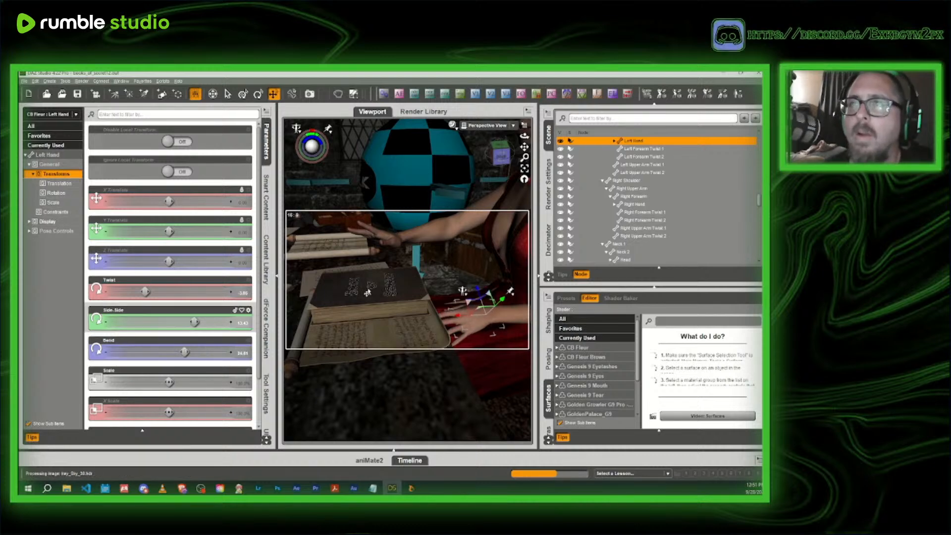
- Select the KEVBS Blue Bolt Character Smoke and move it away from the standing boy, closer to the desk
{"action": "left_click_drag", "start_coordinate": [506, 161], "coordinate": [588, 161]}
{"action": "scroll", "coordinate": [588, 161], "scroll_direction": "down", "scroll_amount": 5}
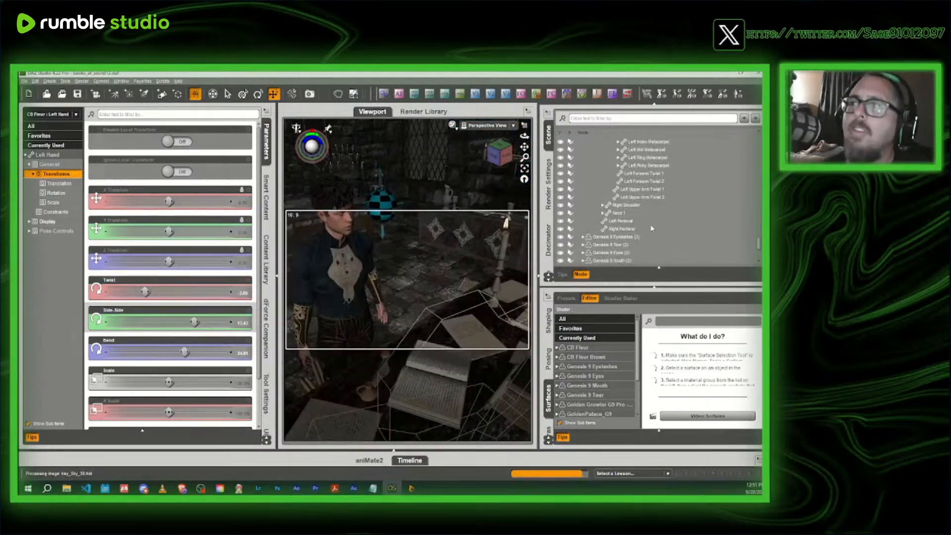
{"action": "left_click", "coordinate": [608, 252]}
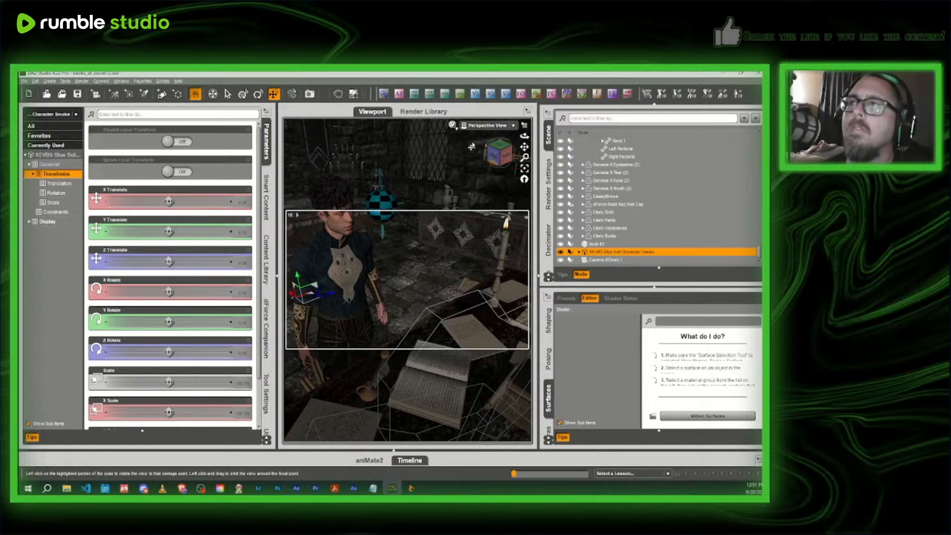
{"action": "left_click_drag", "start_coordinate": [500, 155], "coordinate": [440, 157]}
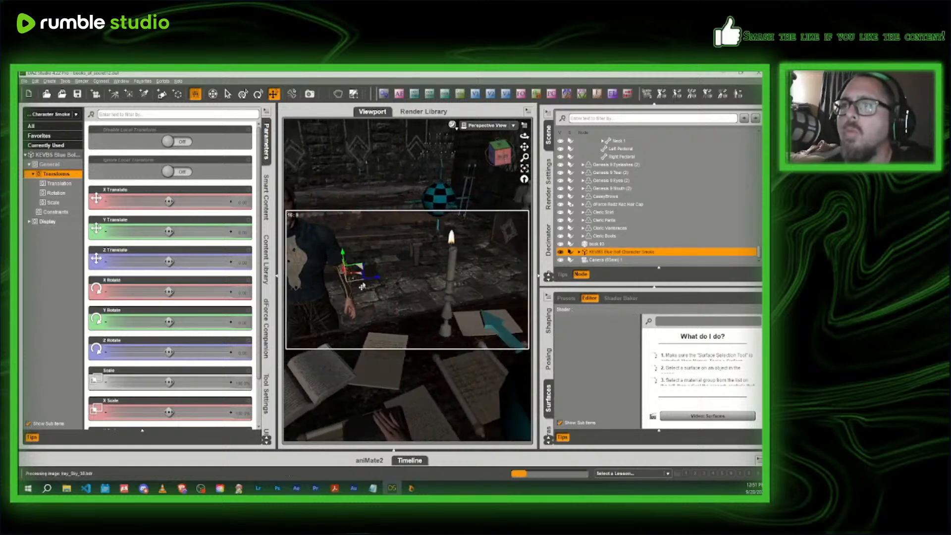
{"action": "left_click_drag", "start_coordinate": [356, 277], "coordinate": [381, 235]}
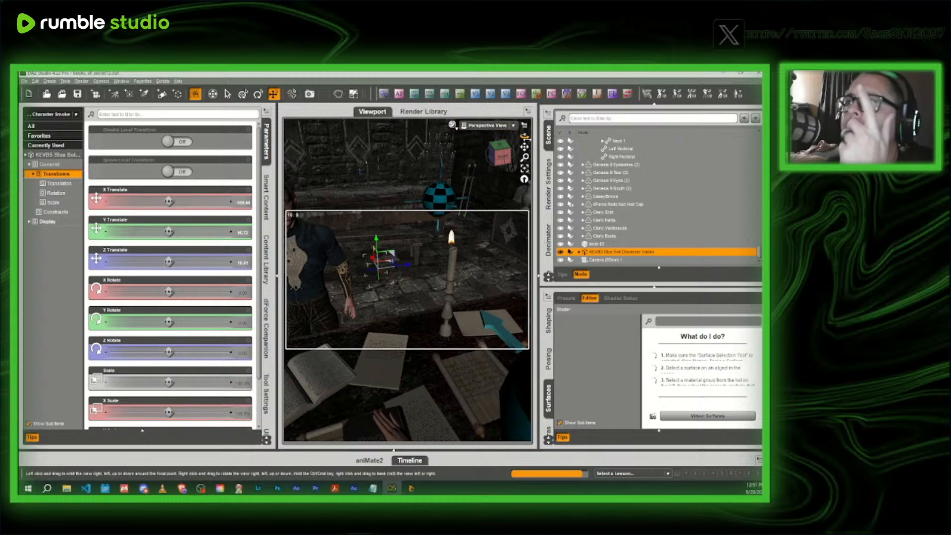
- Try another viewport draw style while checking the smoke's position in the room, and restore the textured display
{"action": "left_click", "coordinate": [452, 124]}
{"action": "left_click", "coordinate": [450, 217]}
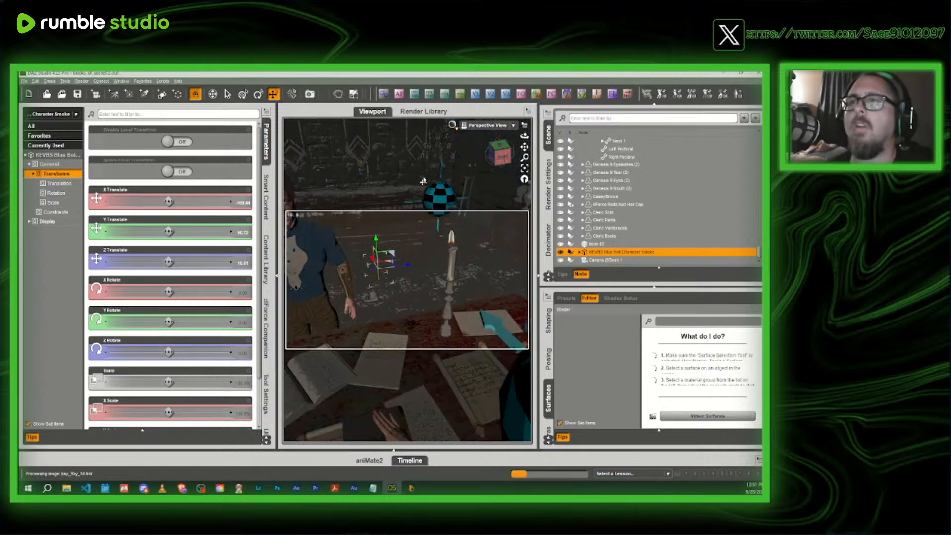
{"action": "scroll", "coordinate": [438, 179], "scroll_direction": "down", "scroll_amount": 3}
{"action": "left_click_drag", "start_coordinate": [495, 155], "coordinate": [506, 150]}
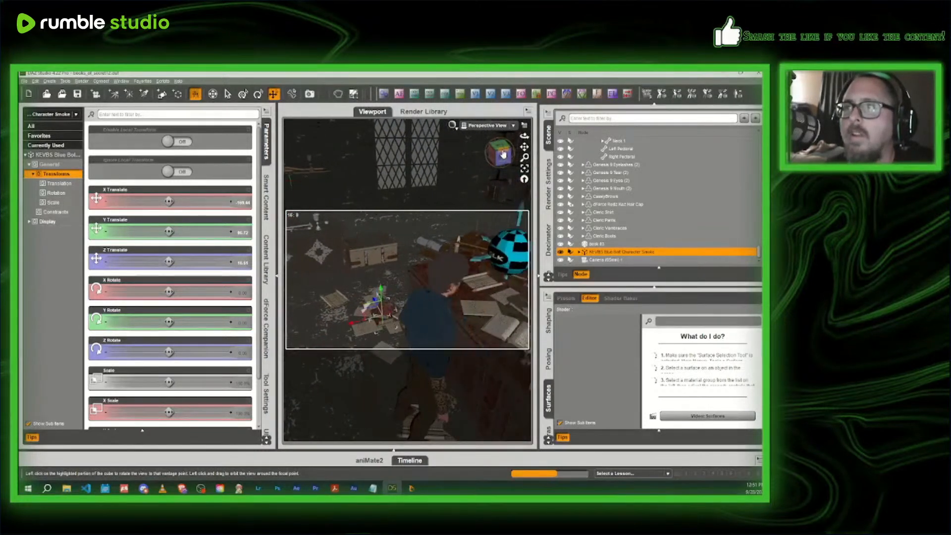
{"action": "left_click", "coordinate": [453, 126]}
{"action": "left_click", "coordinate": [468, 201]}
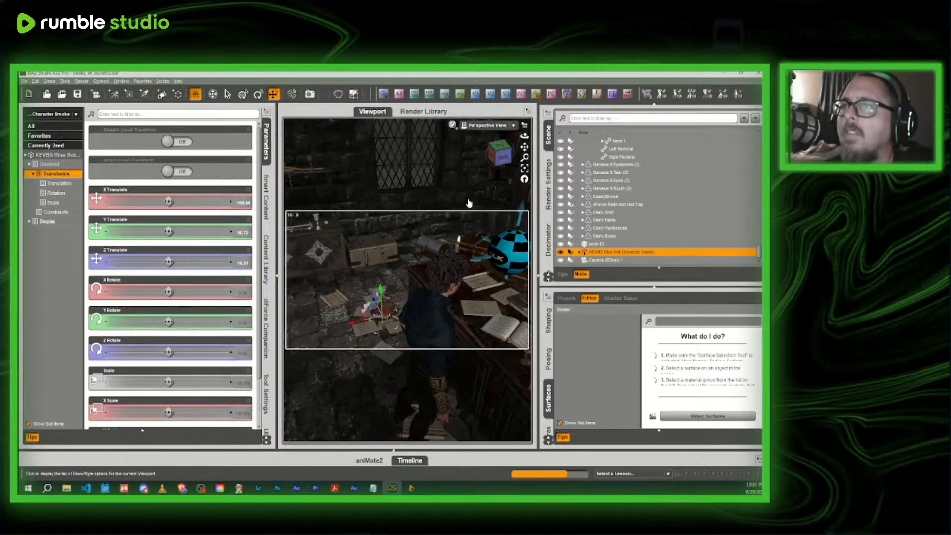
- Move the Blue Bolt Character Smoke across the desk to the closed book in front of the headmistress
{"action": "left_click_drag", "start_coordinate": [345, 329], "coordinate": [494, 307]}
{"action": "scroll", "coordinate": [493, 306], "scroll_direction": "down", "scroll_amount": 6}
{"action": "scroll", "coordinate": [467, 298], "scroll_direction": "up", "scroll_amount": 6}
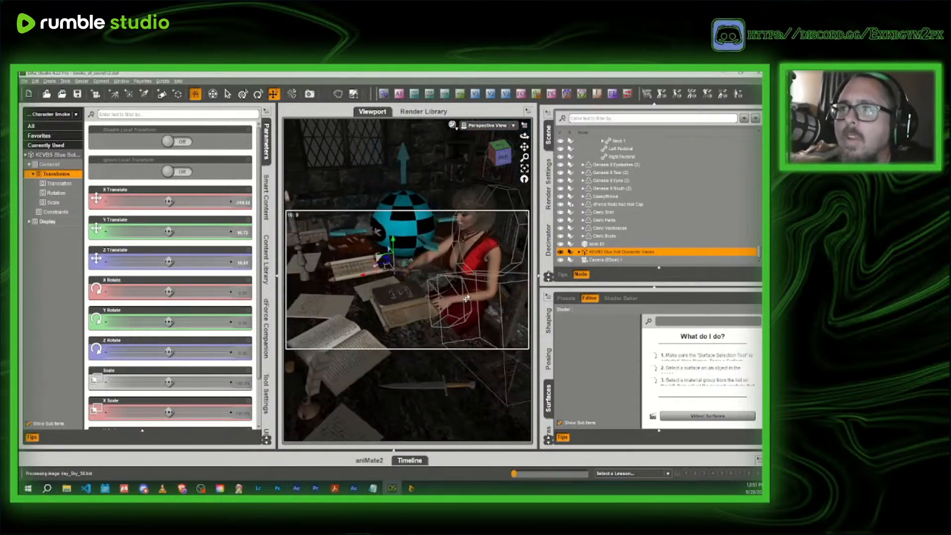
{"action": "left_click_drag", "start_coordinate": [426, 255], "coordinate": [442, 324]}
- Frame the boy, desk and headmistress in an enlarged viewport and change the draw style to preview the smoke
{"action": "scroll", "coordinate": [449, 198], "scroll_direction": "down", "scroll_amount": 8}
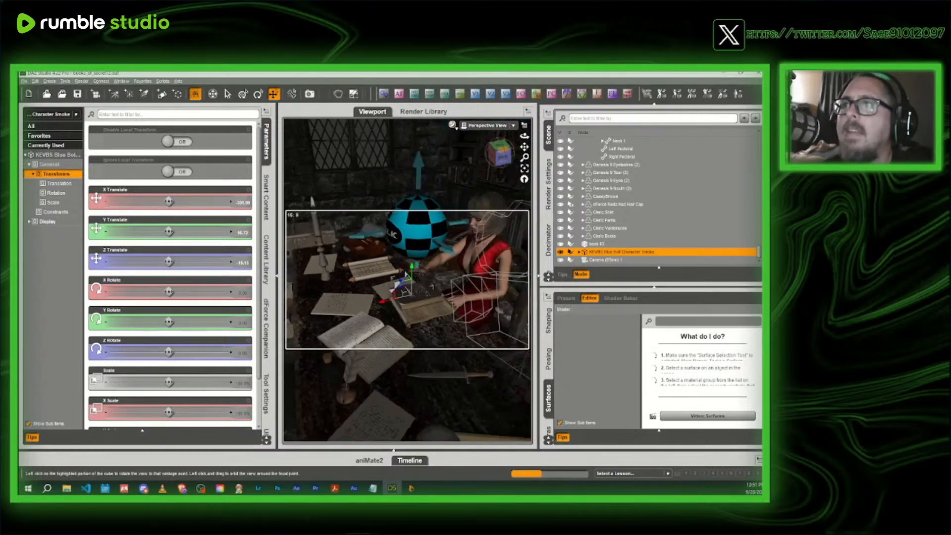
{"action": "left_click_drag", "start_coordinate": [500, 155], "coordinate": [497, 153]}
{"action": "scroll", "coordinate": [470, 198], "scroll_direction": "down", "scroll_amount": 3}
{"action": "left_click", "coordinate": [266, 143]}
{"action": "scroll", "coordinate": [461, 162], "scroll_direction": "down", "scroll_amount": 1}
{"action": "scroll", "coordinate": [465, 163], "scroll_direction": "down", "scroll_amount": 2}
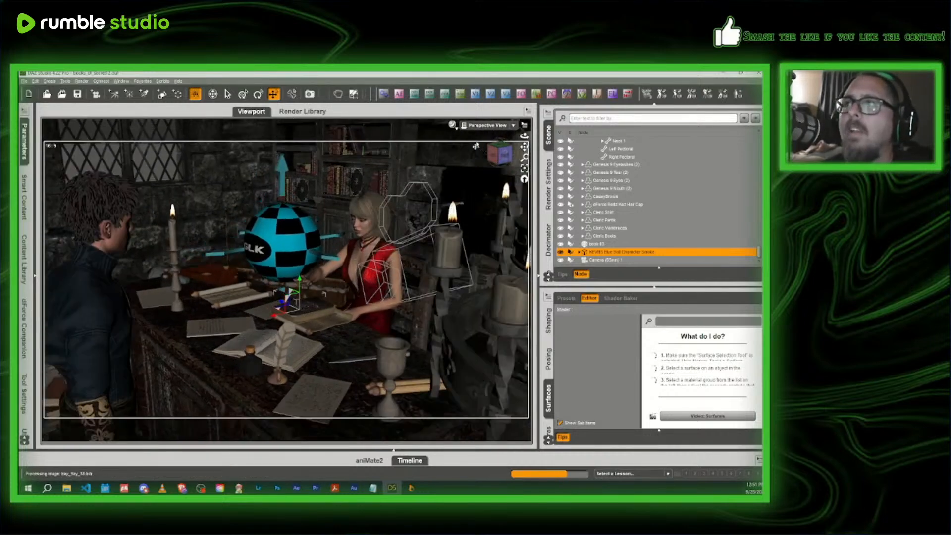
{"action": "scroll", "coordinate": [461, 159], "scroll_direction": "up", "scroll_amount": 2}
{"action": "left_click", "coordinate": [452, 127]}
{"action": "left_click", "coordinate": [447, 232]}
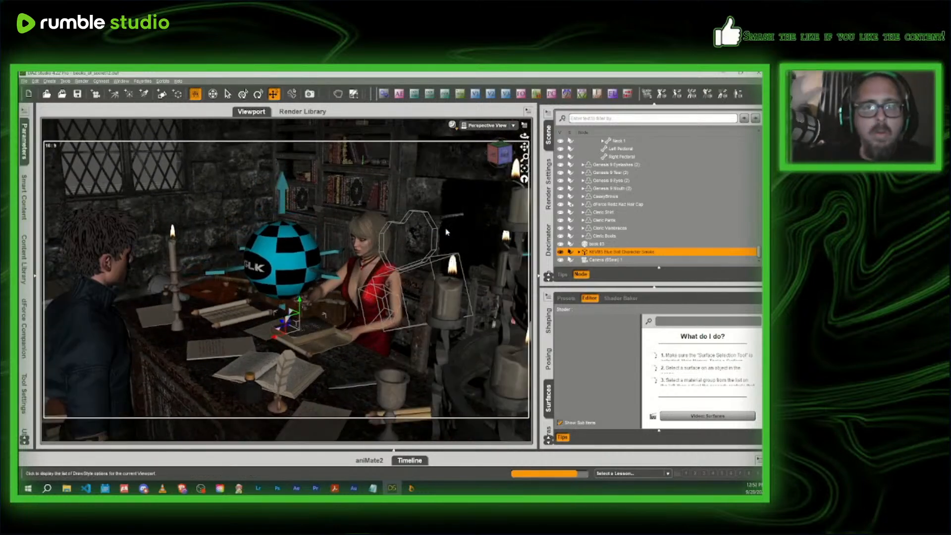
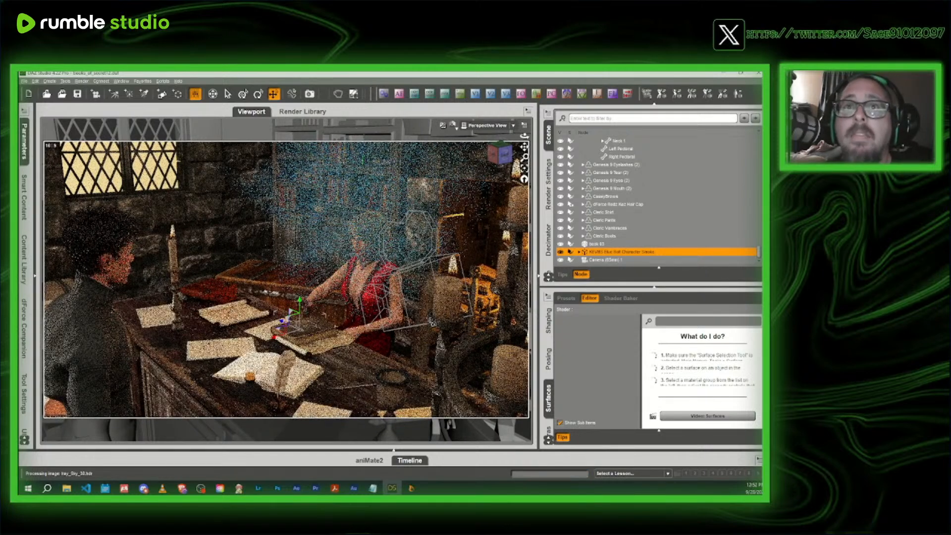
- Scale the KEVBS Blue Bolt Character Smoke down to 50%, and reduce it further to 25%
{"action": "left_click", "coordinate": [25, 143]}
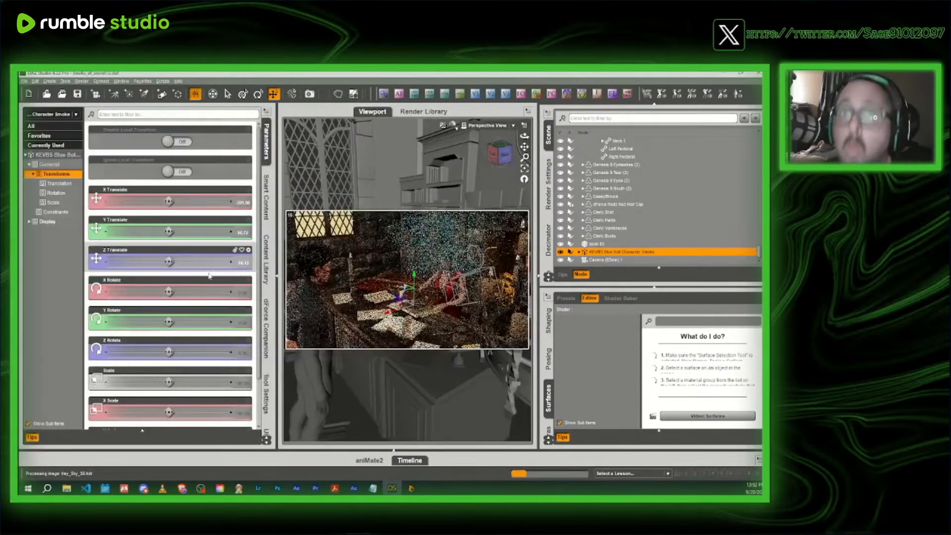
{"action": "left_click", "coordinate": [236, 383]}
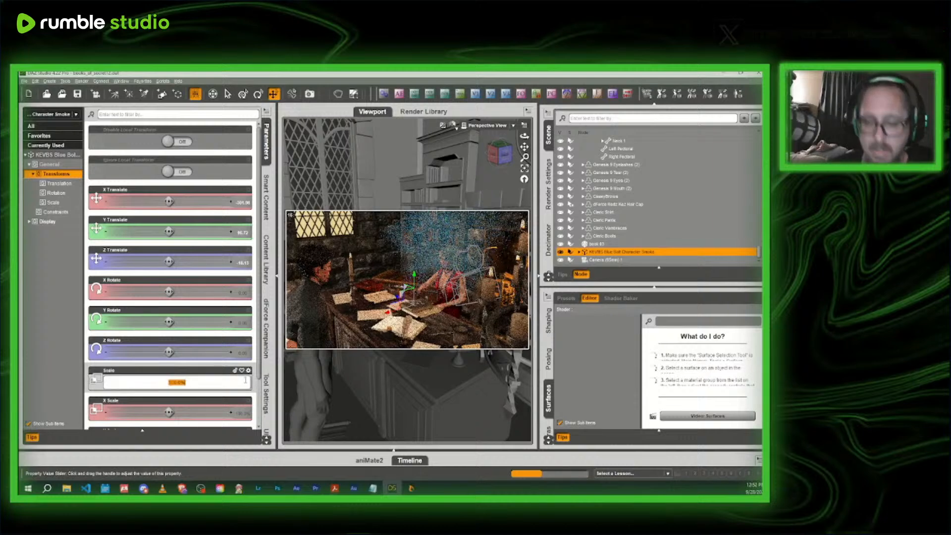
{"action": "type", "text": "50"}
{"action": "key", "text": "Return"}
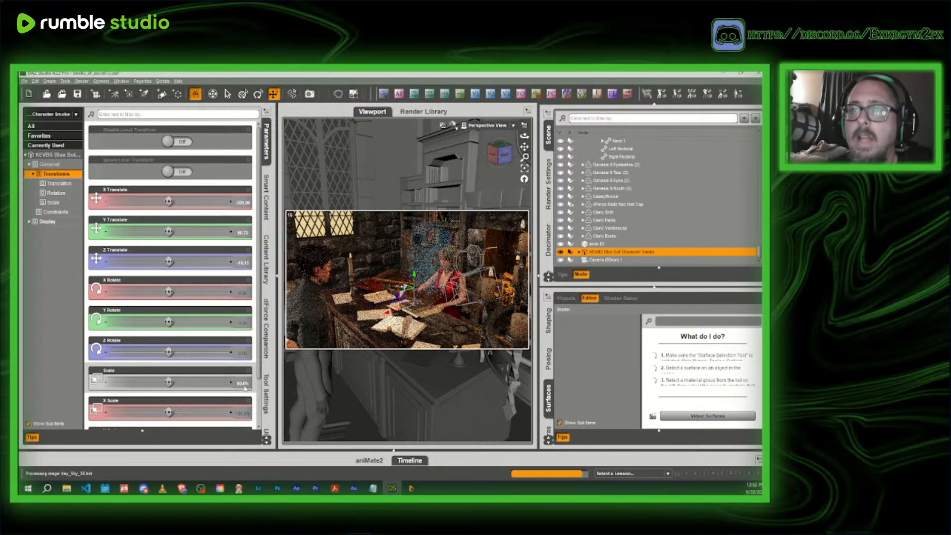
{"action": "left_click", "coordinate": [244, 382]}
{"action": "type", "text": "2"}
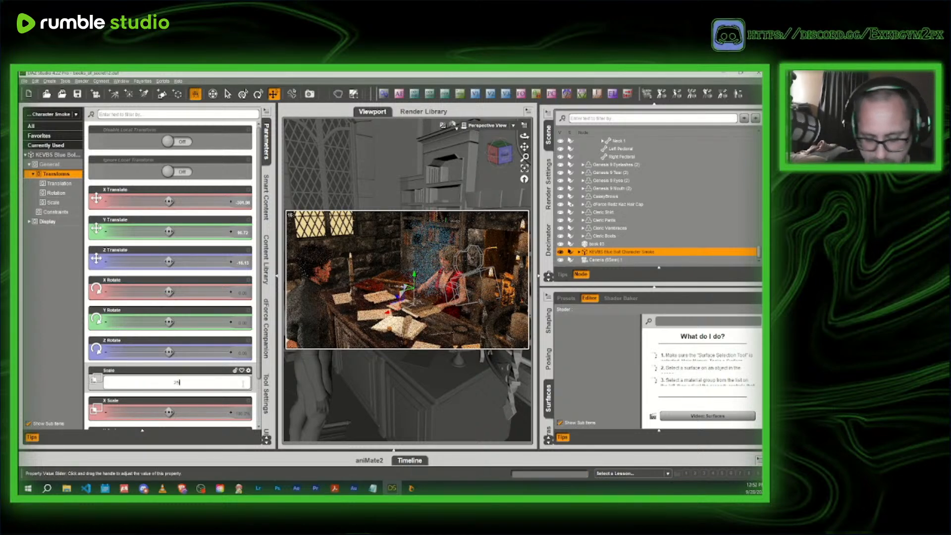
{"action": "type", "text": "5"}
{"action": "key", "text": "Return"}
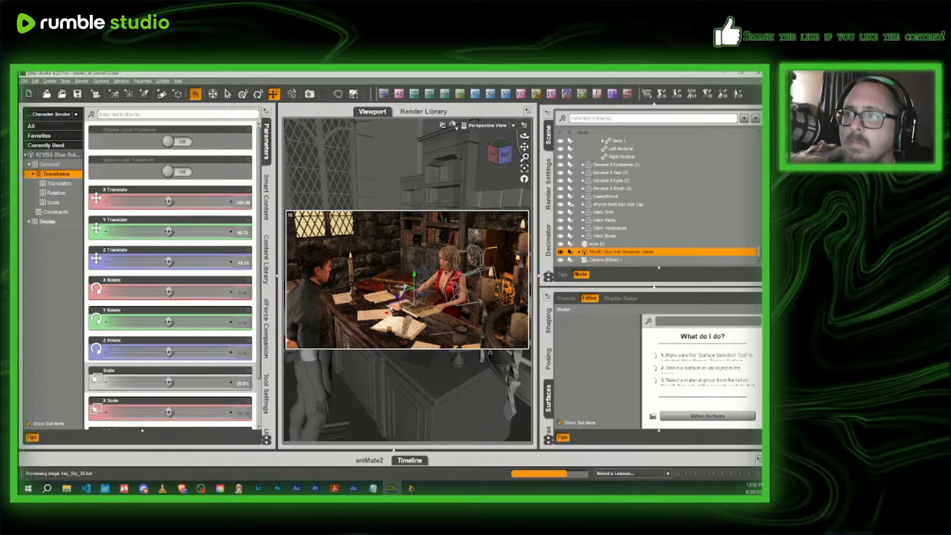
- Lower the smoke slightly towards the desk and, looking through the scene camera, shift it along X to line up with the closed book
{"action": "left_click_drag", "start_coordinate": [413, 279], "coordinate": [413, 289]}
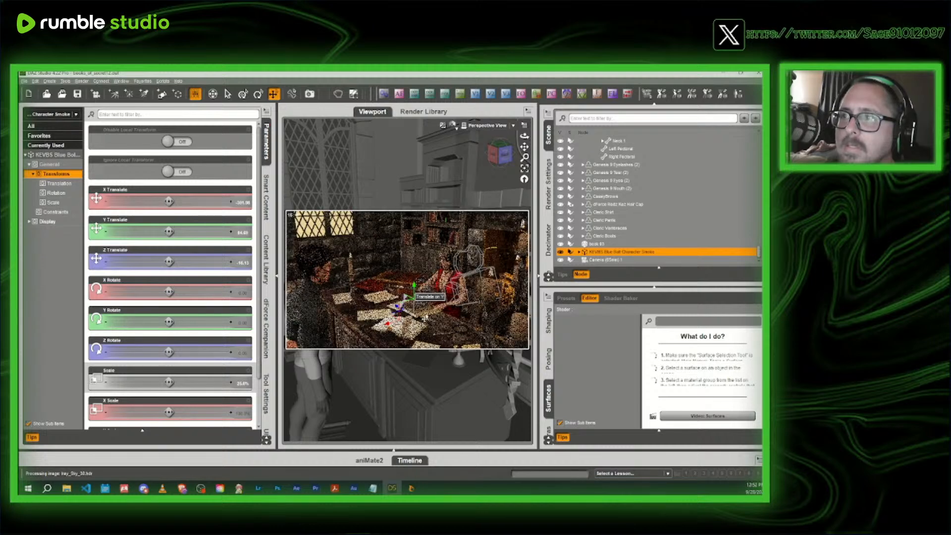
{"action": "left_click", "coordinate": [485, 126]}
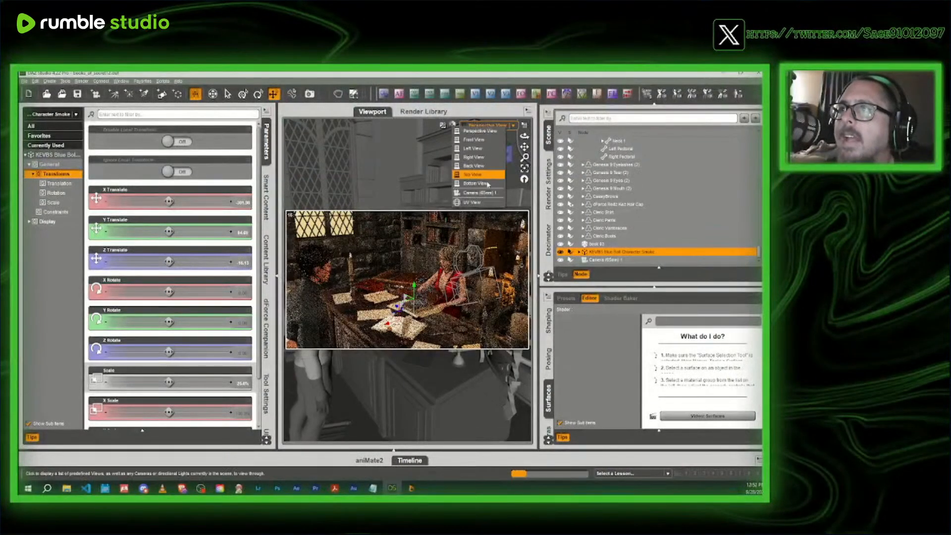
{"action": "left_click", "coordinate": [488, 196]}
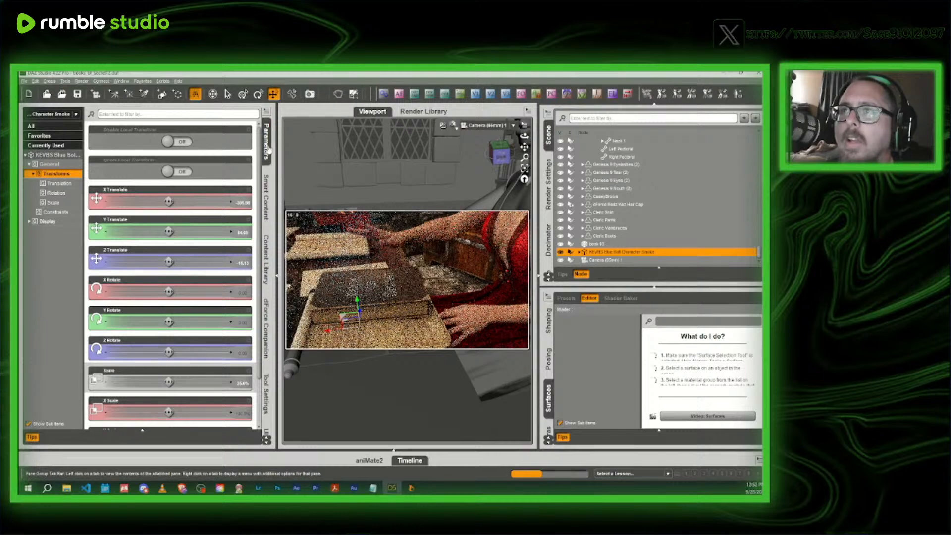
{"action": "left_click", "coordinate": [266, 146]}
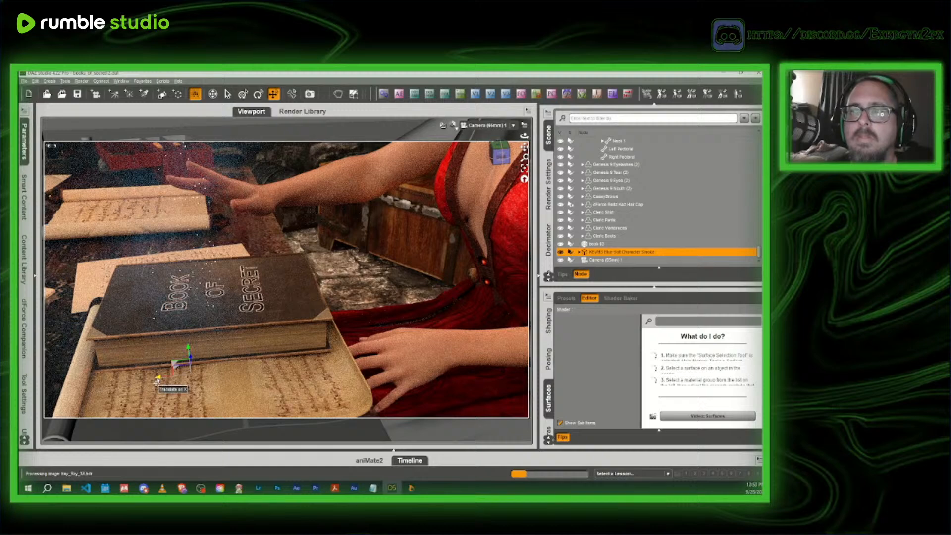
{"action": "left_click_drag", "start_coordinate": [157, 381], "coordinate": [176, 382]}
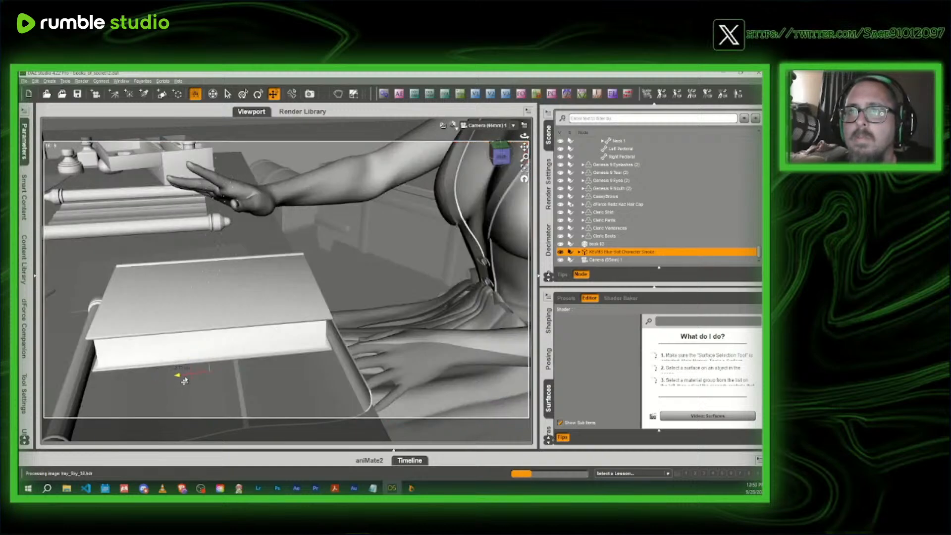
{"action": "left_click_drag", "start_coordinate": [184, 380], "coordinate": [184, 381]}
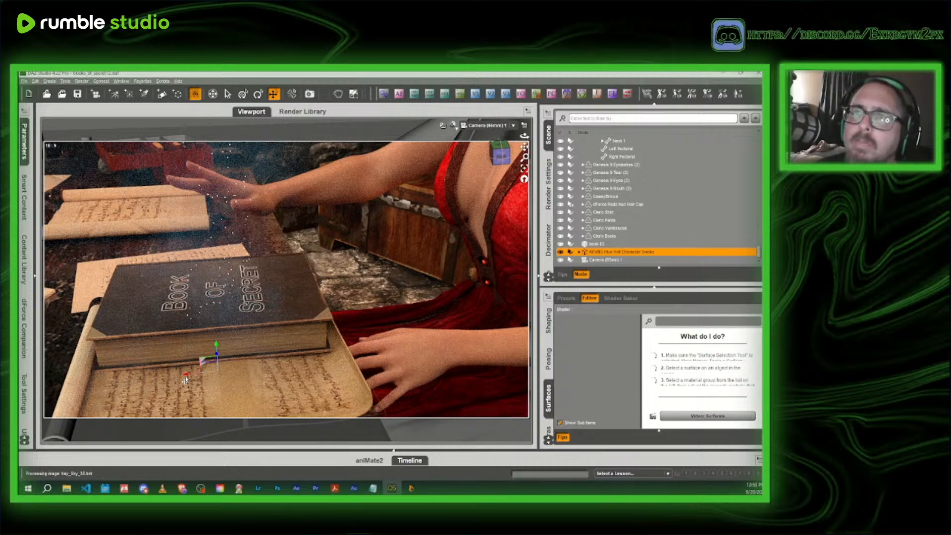
- Expand the smoke group and change the Density Multiplier of the KEVBS VDB Container surface
{"action": "left_click", "coordinate": [580, 252]}
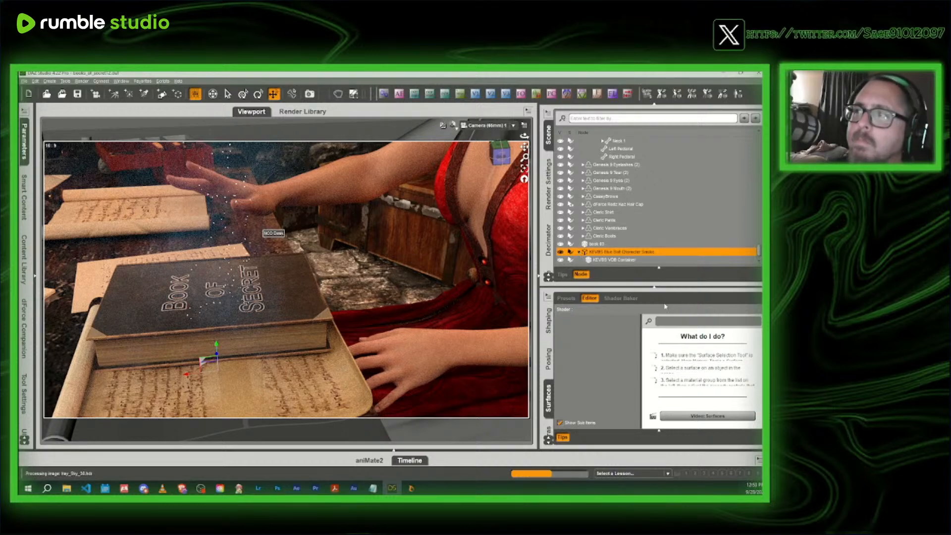
{"action": "left_click", "coordinate": [647, 260]}
{"action": "left_click", "coordinate": [604, 348]}
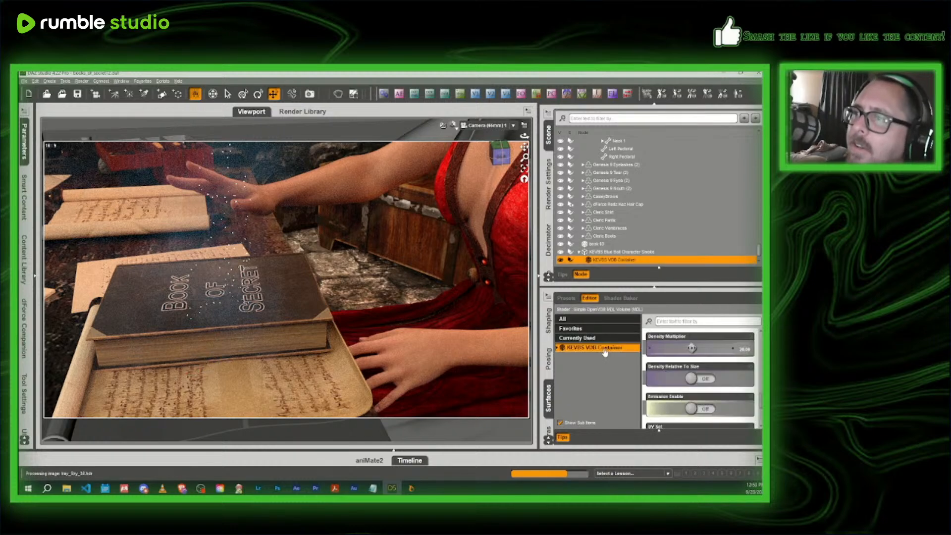
{"action": "left_click", "coordinate": [747, 350]}
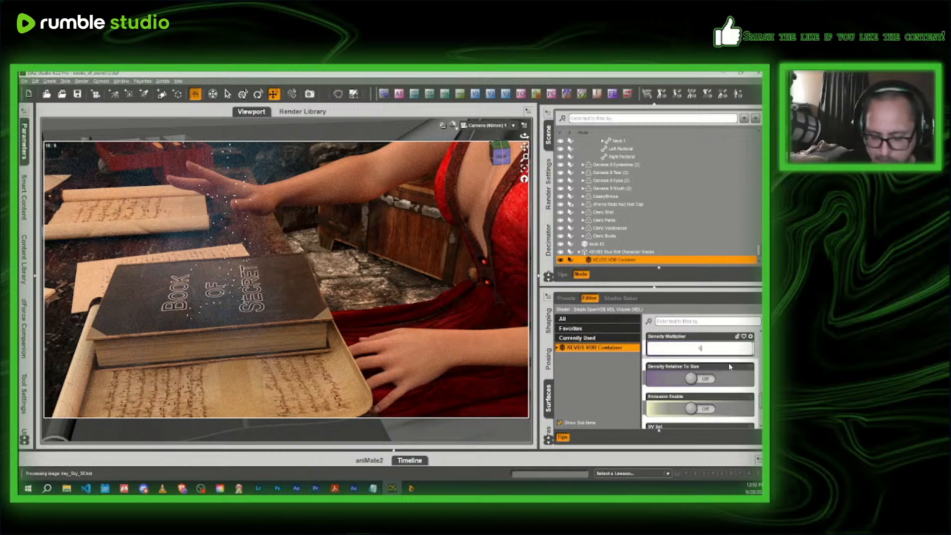
{"action": "key", "text": "Return"}
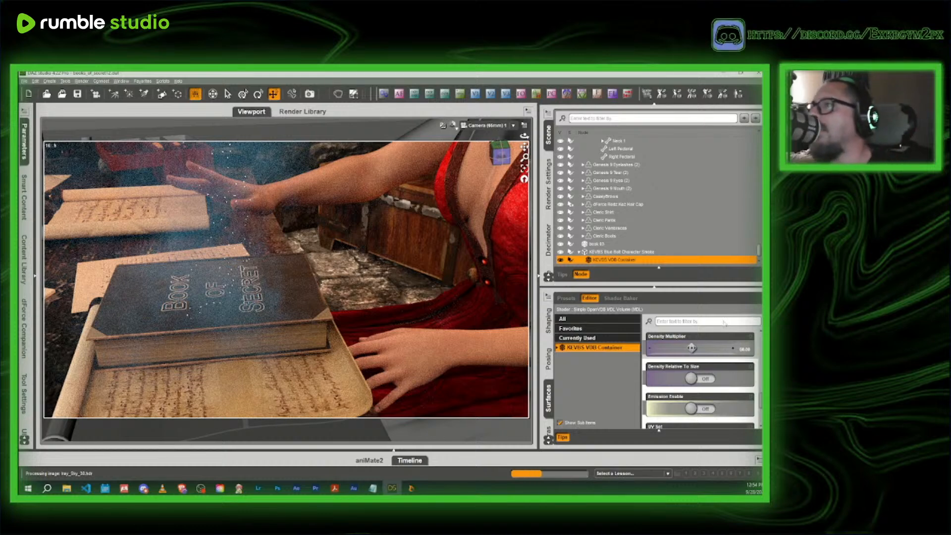
- Select the KEVBS Wisps D Particles and look through their surface properties, from refraction and emission to cutout opacity
{"action": "scroll", "coordinate": [604, 246], "scroll_direction": "down", "scroll_amount": 1}
{"action": "left_click", "coordinate": [621, 252]}
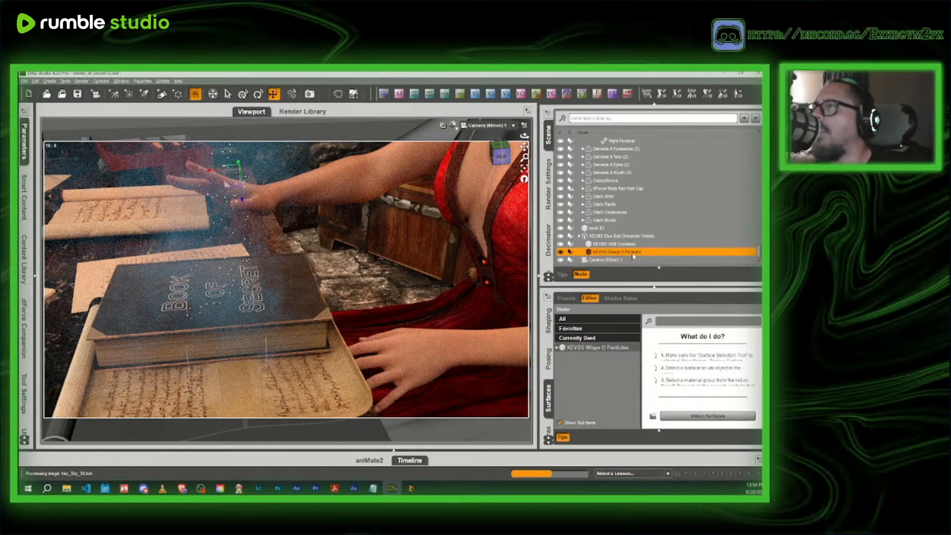
{"action": "scroll", "coordinate": [716, 391], "scroll_direction": "down", "scroll_amount": 8}
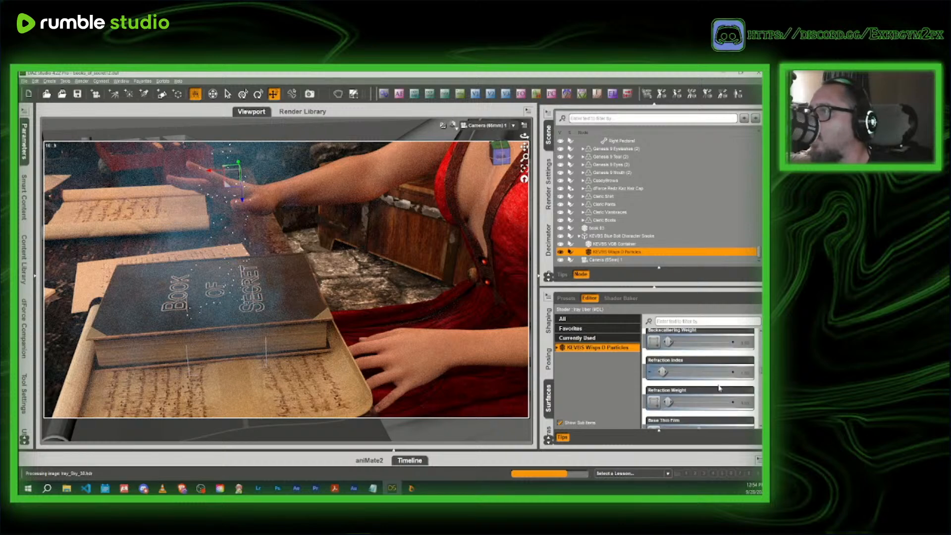
{"action": "scroll", "coordinate": [719, 388], "scroll_direction": "down", "scroll_amount": 5}
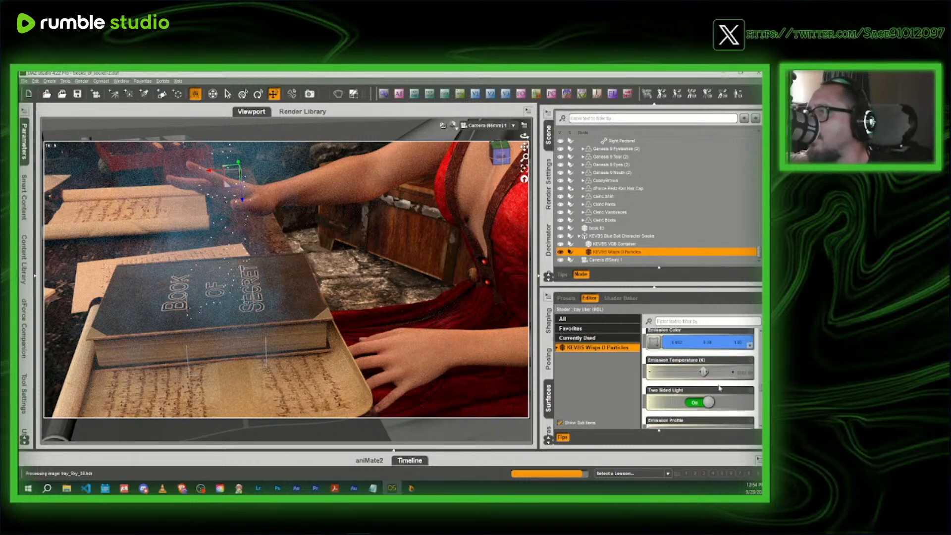
{"action": "scroll", "coordinate": [719, 388], "scroll_direction": "down", "scroll_amount": 8}
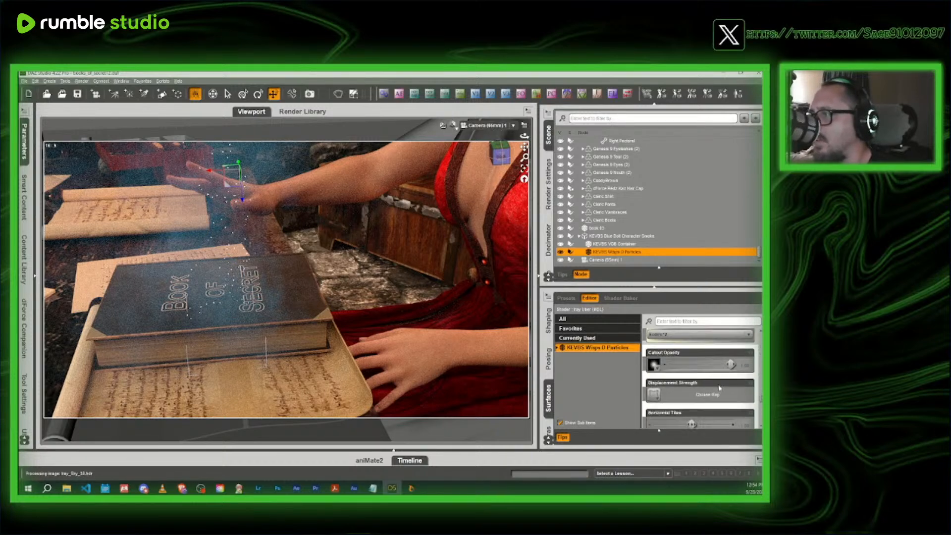
{"action": "scroll", "coordinate": [719, 388], "scroll_direction": "down", "scroll_amount": 3}
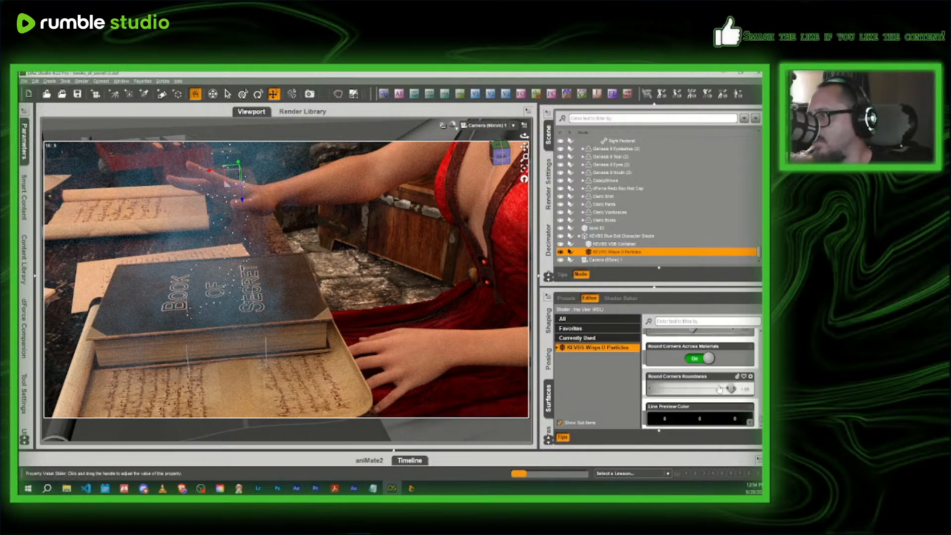
{"action": "scroll", "coordinate": [719, 388], "scroll_direction": "up", "scroll_amount": 20}
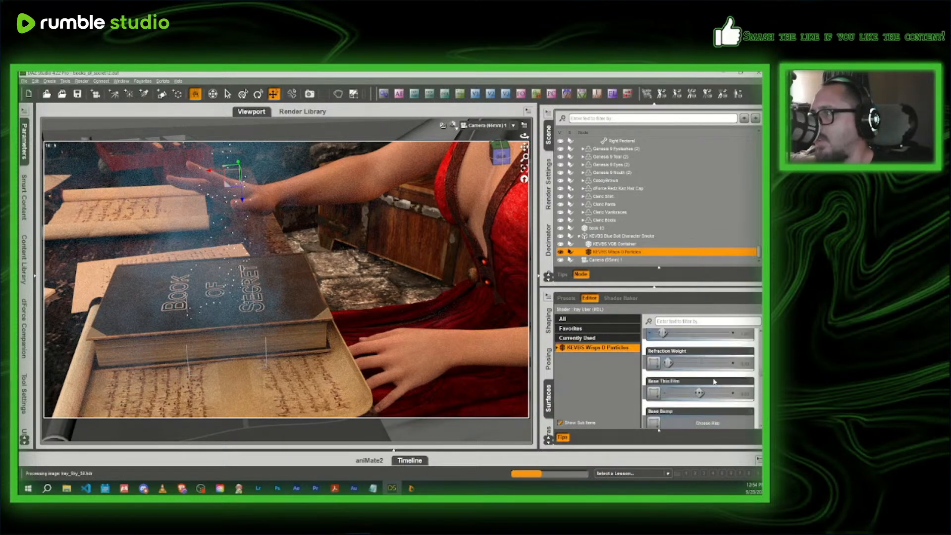
{"action": "scroll", "coordinate": [713, 381], "scroll_direction": "down", "scroll_amount": 2}
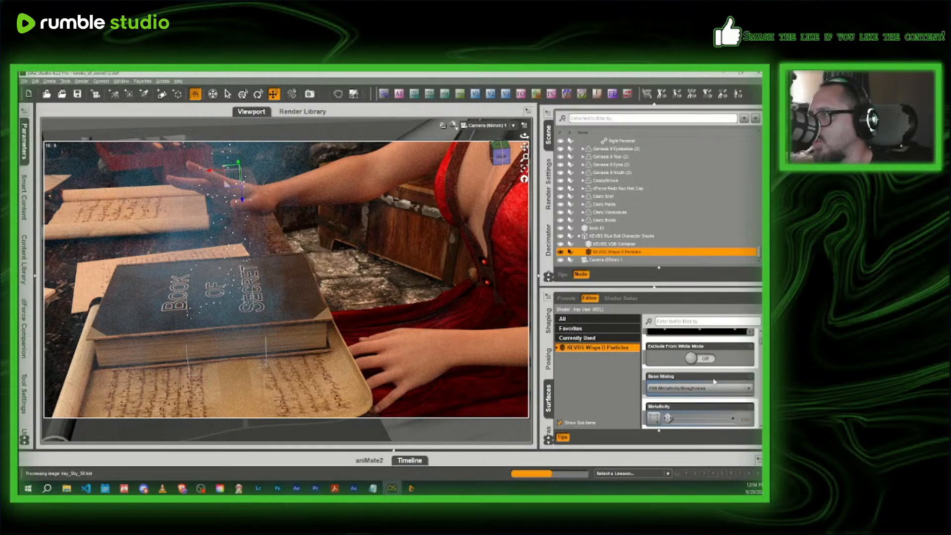
{"action": "scroll", "coordinate": [714, 381], "scroll_direction": "up", "scroll_amount": 1}
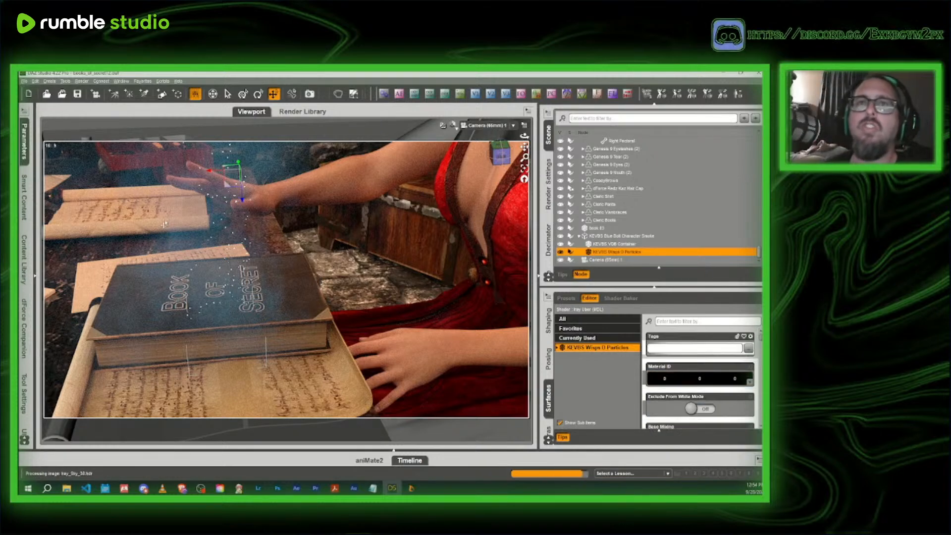
- Set the scale of the KEVBS Wisps D Particles to 150%
{"action": "left_click", "coordinate": [35, 276]}
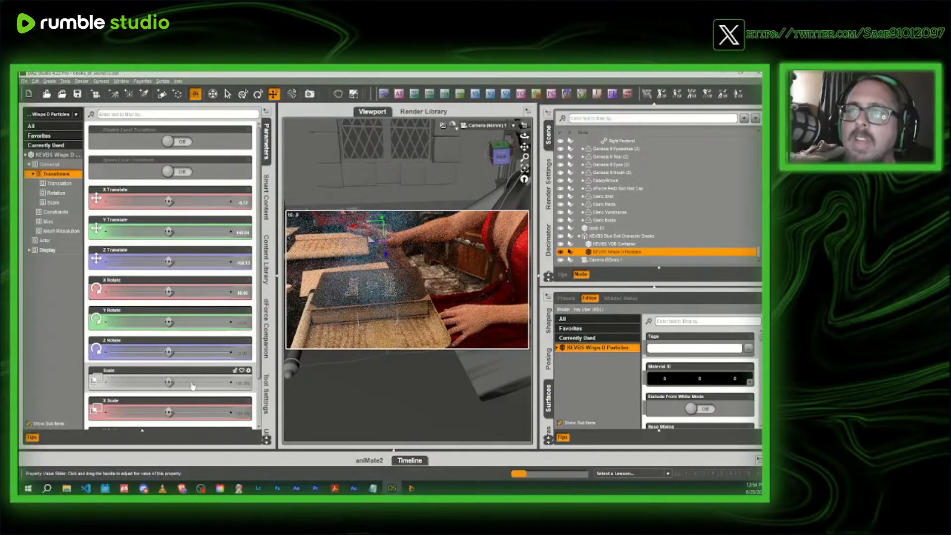
{"action": "left_click", "coordinate": [243, 384]}
{"action": "type", "text": "150"}
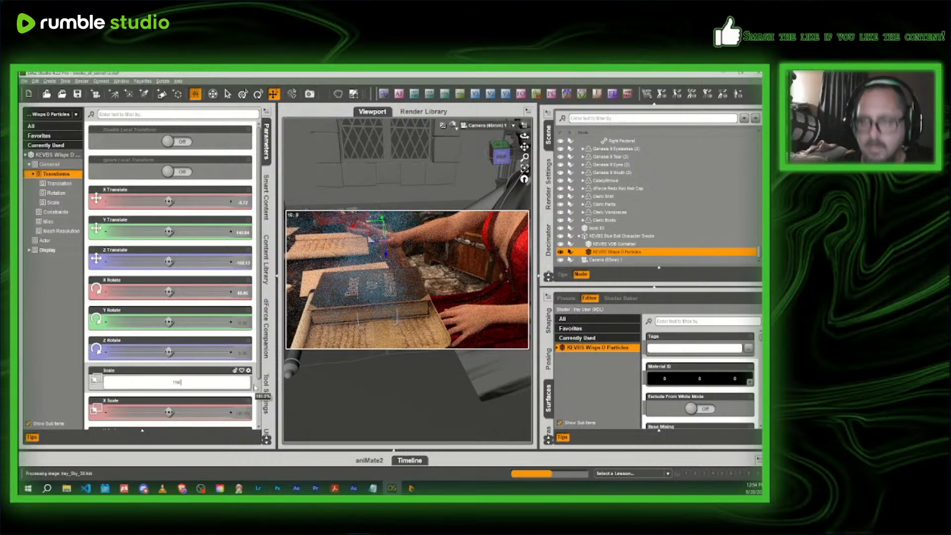
{"action": "key", "text": "Return"}
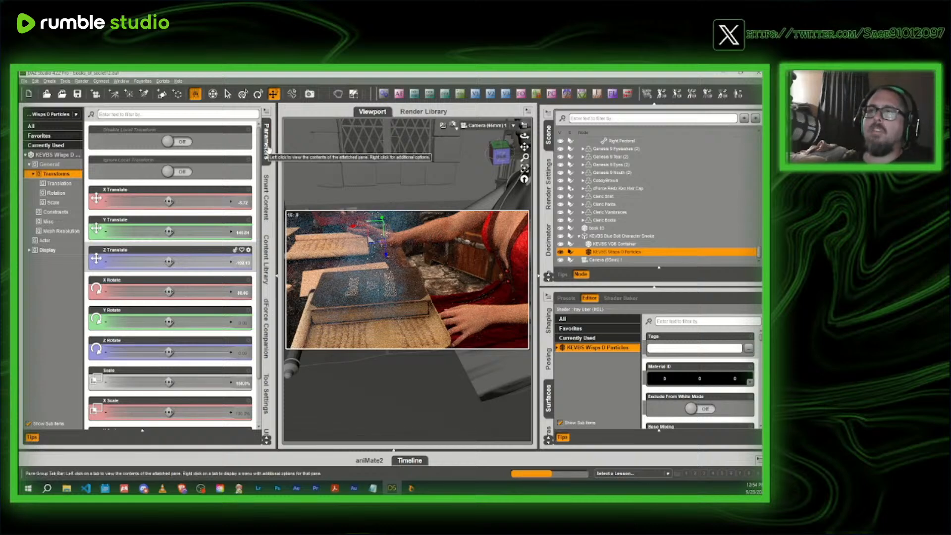
- In a textured perspective view, move the IGLK1 Sphere Light beside the desk across to the middle of the desk, near the headmistress
{"action": "left_click", "coordinate": [453, 124]}
{"action": "left_click", "coordinate": [451, 201]}
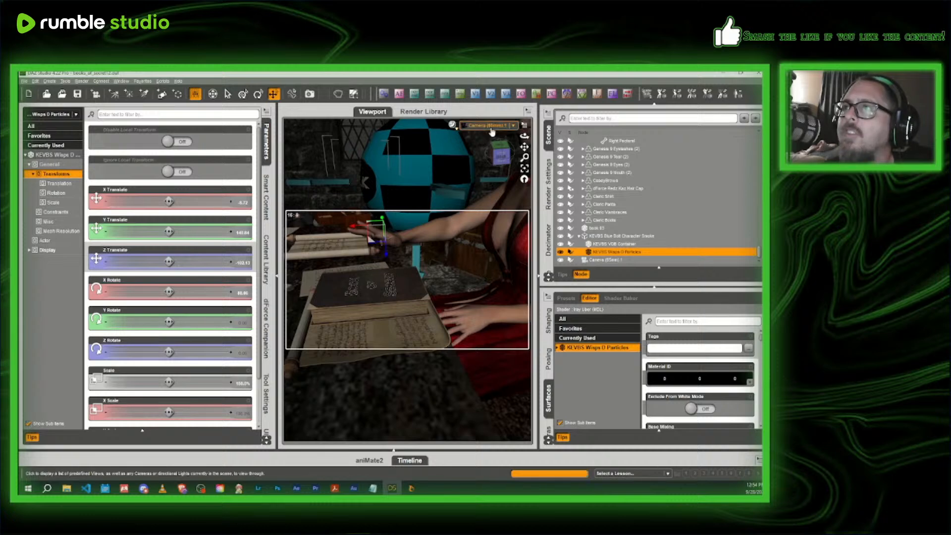
{"action": "left_click", "coordinate": [487, 126]}
{"action": "left_click", "coordinate": [490, 132]}
{"action": "mouse_move", "coordinate": [501, 152]}
{"action": "left_mouse_down"}
{"action": "mouse_move", "coordinate": [534, 162]}
{"action": "mouse_move", "coordinate": [512, 148]}
{"action": "left_mouse_up"}
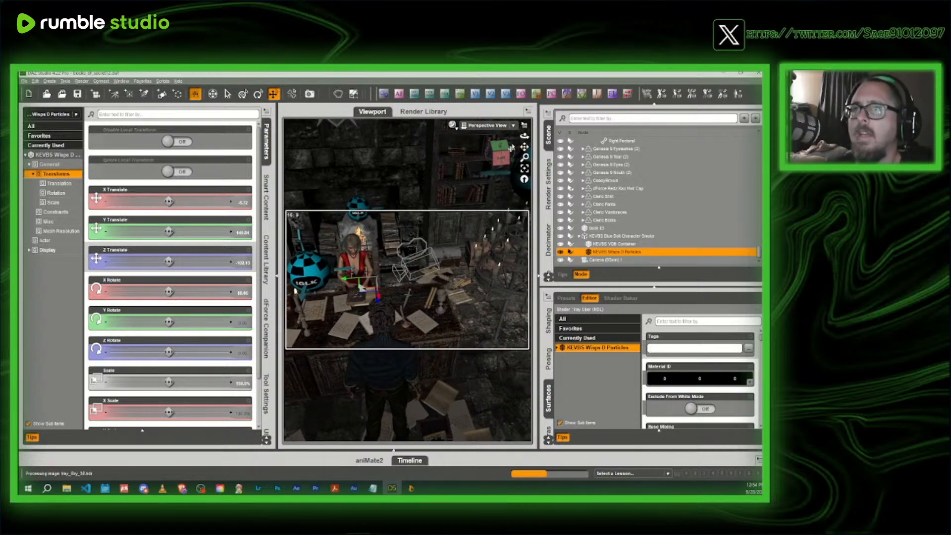
{"action": "left_click", "coordinate": [294, 300]}
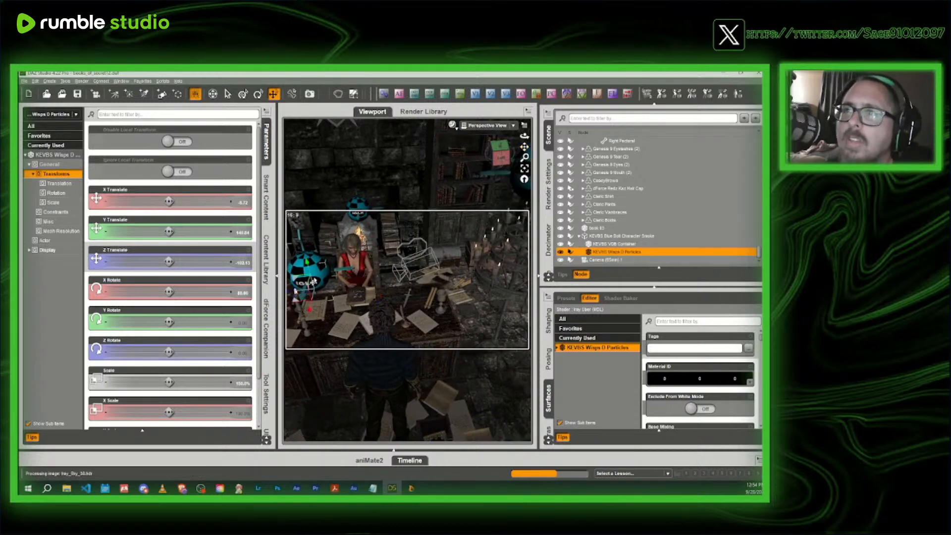
{"action": "left_click_drag", "start_coordinate": [293, 304], "coordinate": [354, 307]}
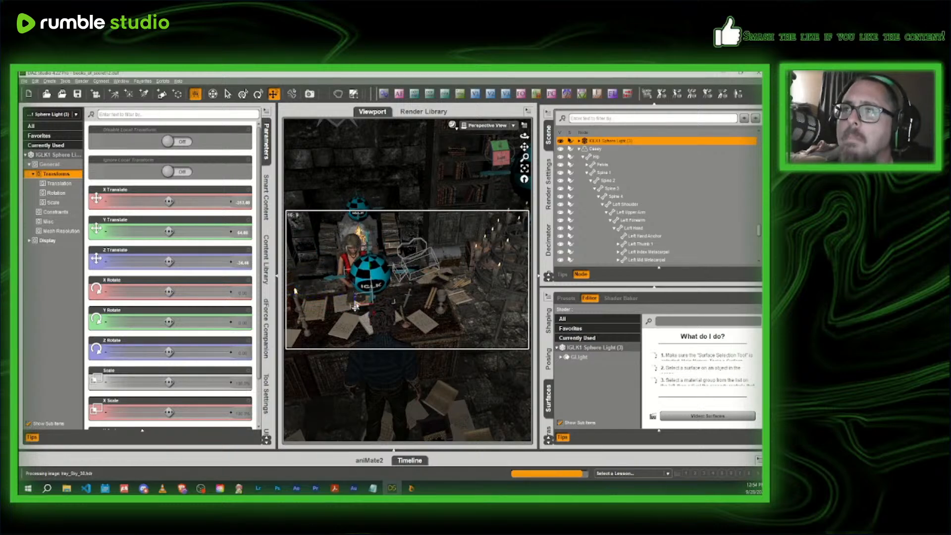
- Preview the lit book and smoke through the scene camera with NVIDIA Iray in an enlarged viewport, and return to the Texture Shaded style
{"action": "left_click", "coordinate": [500, 129]}
{"action": "left_click", "coordinate": [489, 280]}
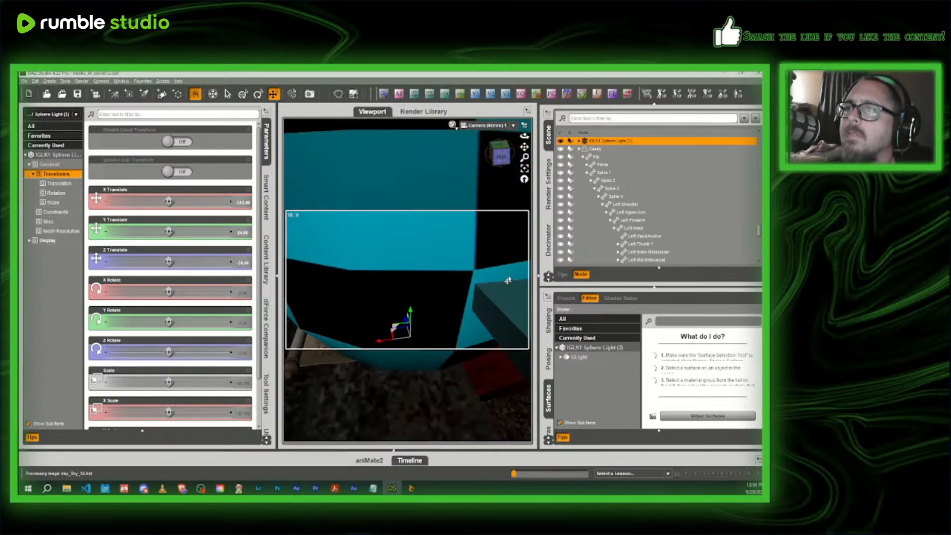
{"action": "left_click", "coordinate": [452, 130]}
{"action": "left_click", "coordinate": [452, 229]}
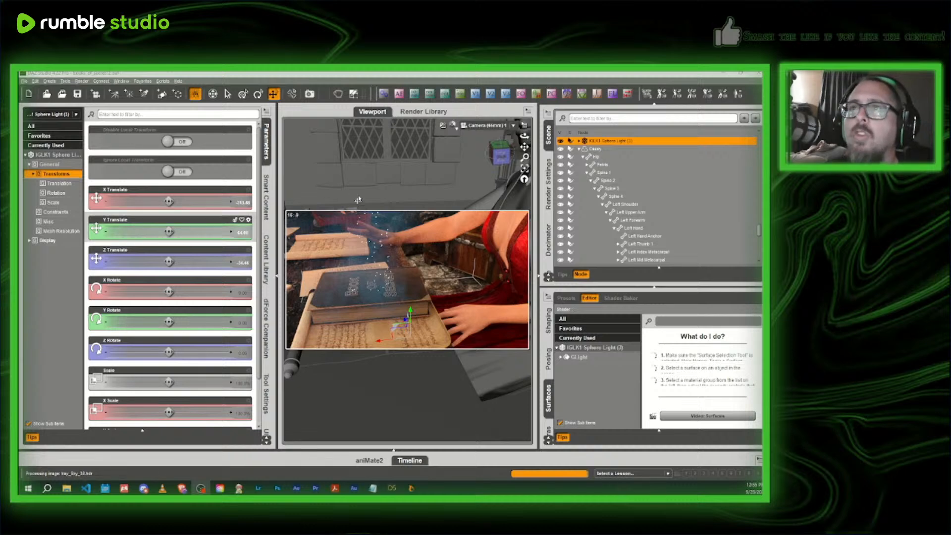
{"action": "left_click", "coordinate": [276, 143]}
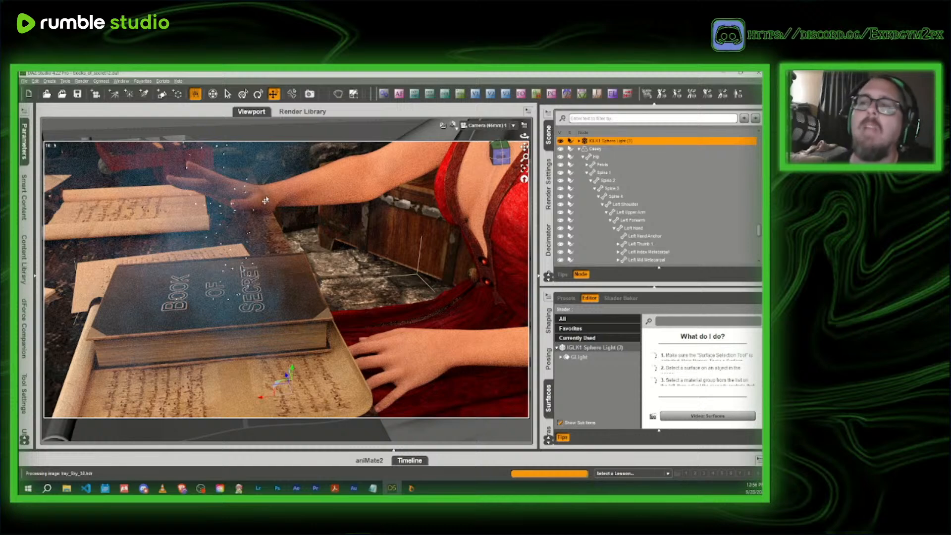
{"action": "left_click", "coordinate": [453, 124]}
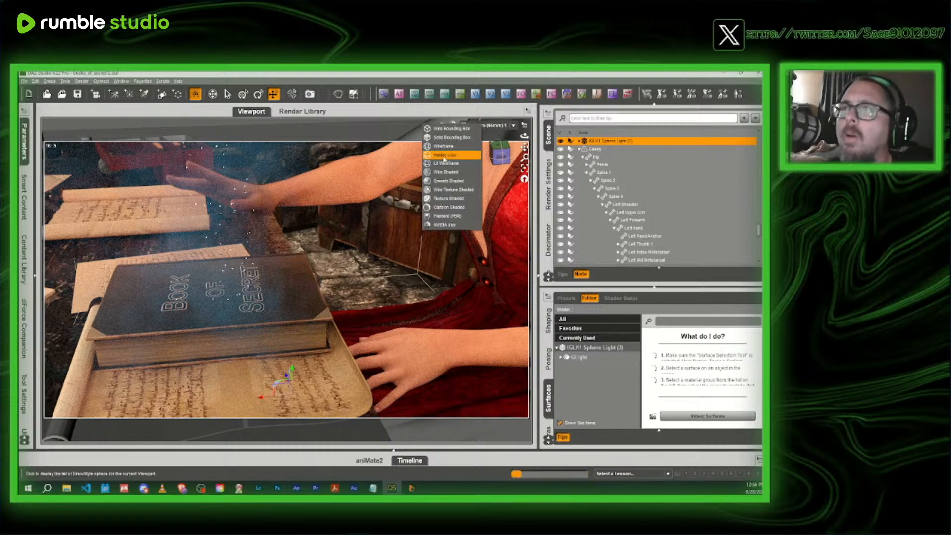
{"action": "left_click", "coordinate": [447, 199]}
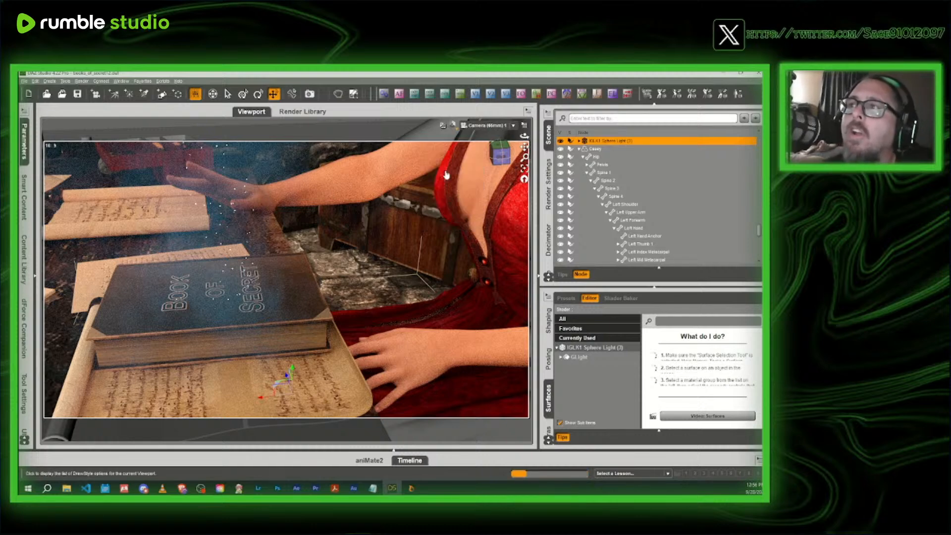
- Switch to the perspective view over the desk and search the installed products for "ghost"
{"action": "scroll", "coordinate": [680, 217], "scroll_direction": "down", "scroll_amount": 5}
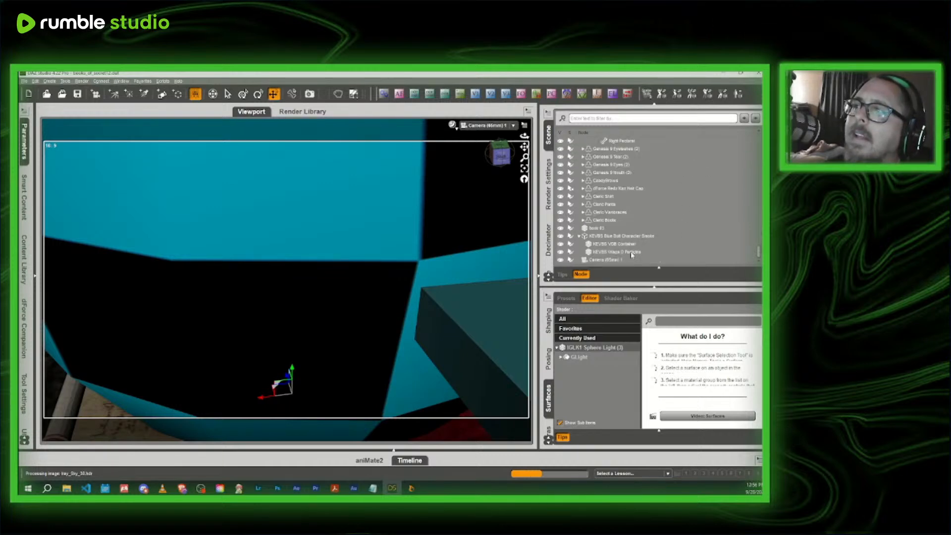
{"action": "left_click", "coordinate": [486, 126]}
{"action": "left_click", "coordinate": [476, 143]}
{"action": "left_click_drag", "start_coordinate": [502, 154], "coordinate": [465, 146]}
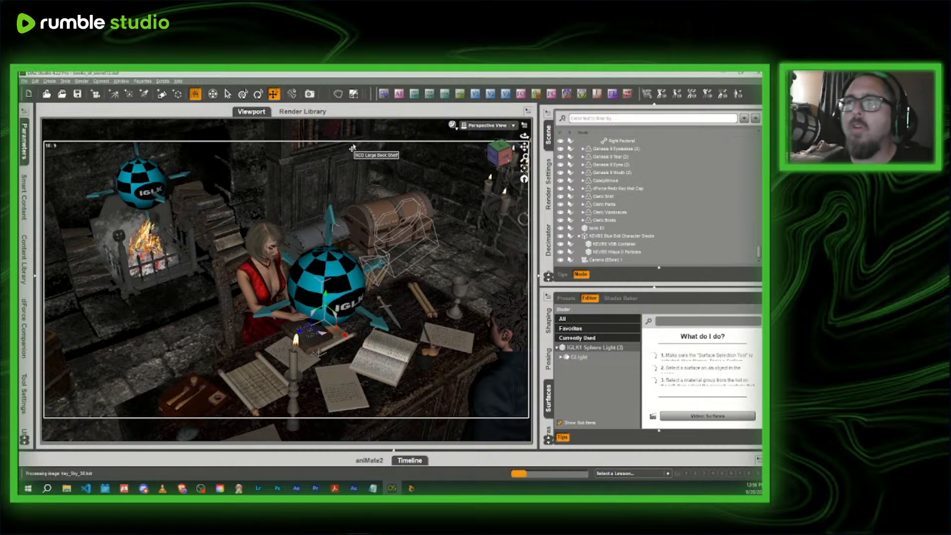
{"action": "left_click_drag", "start_coordinate": [500, 154], "coordinate": [490, 154]}
{"action": "left_click", "coordinate": [505, 155]}
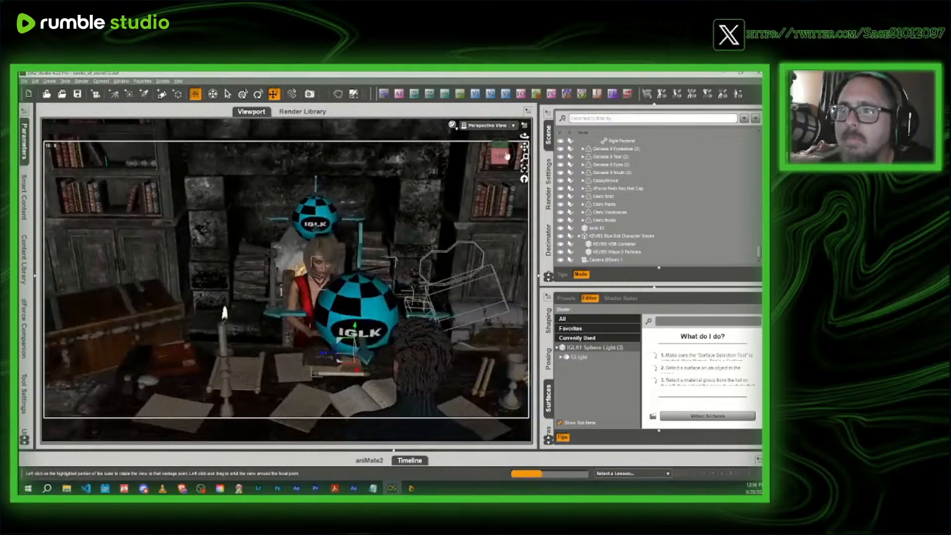
{"action": "left_click", "coordinate": [23, 142]}
{"action": "left_click", "coordinate": [266, 197]}
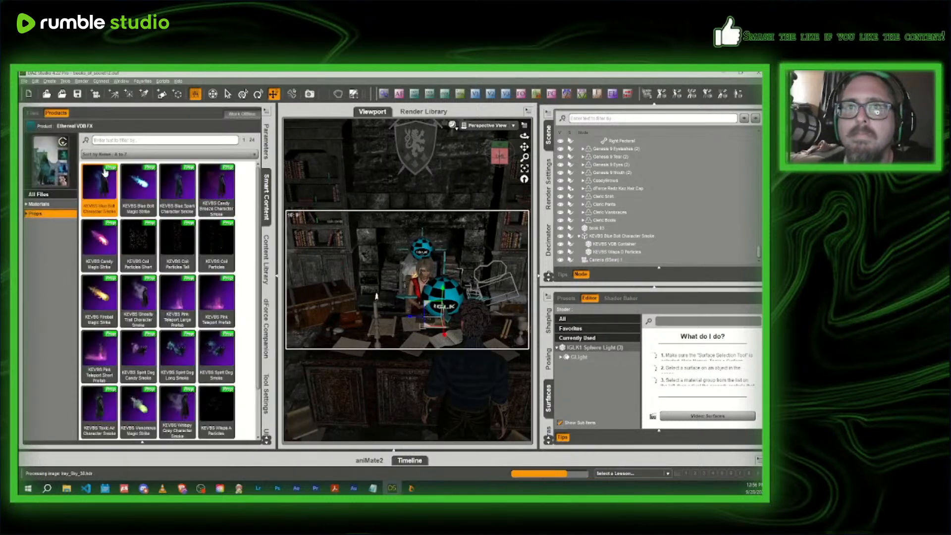
{"action": "left_click", "coordinate": [31, 127]}
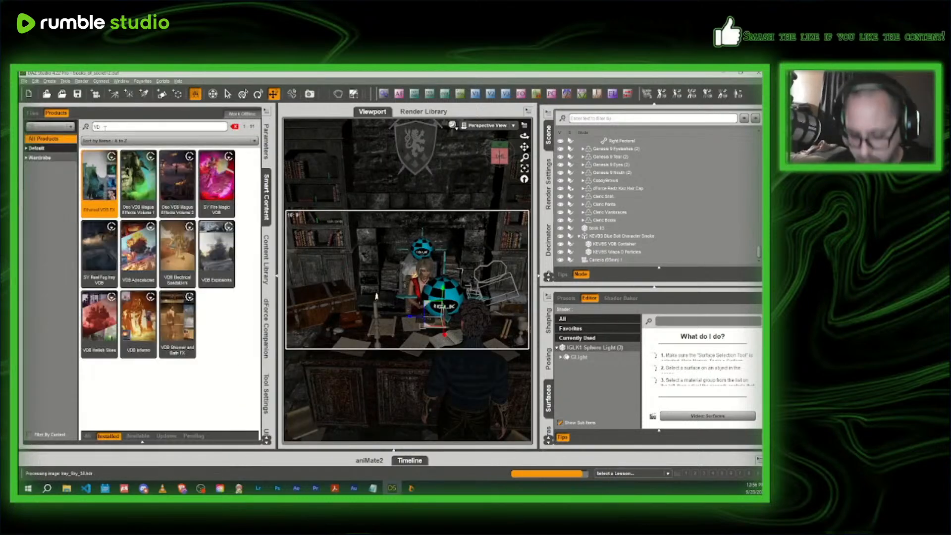
{"action": "key", "text": "BackSpace"}
{"action": "key", "text": "BackSpace"}
{"action": "type", "text": "ghost"}
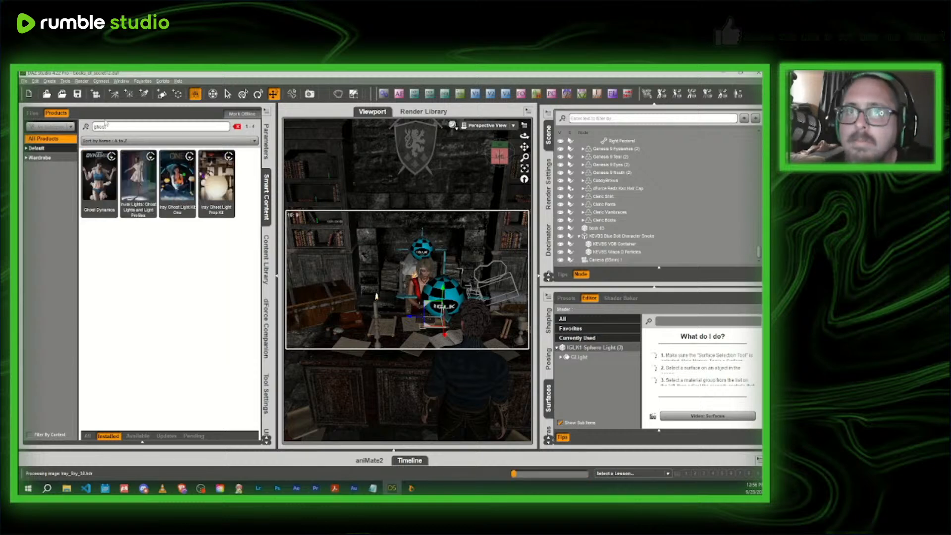
- Add the IGLK1 Square Light from the Iray Ghost Light Kit One props and select it in the scene
{"action": "left_click", "coordinate": [173, 172]}
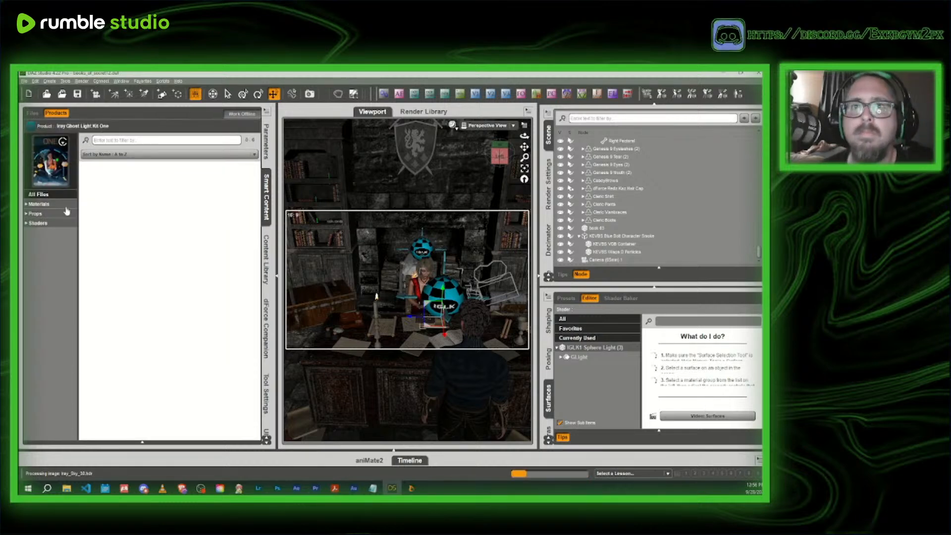
{"action": "left_click", "coordinate": [66, 213]}
{"action": "left_click", "coordinate": [99, 295]}
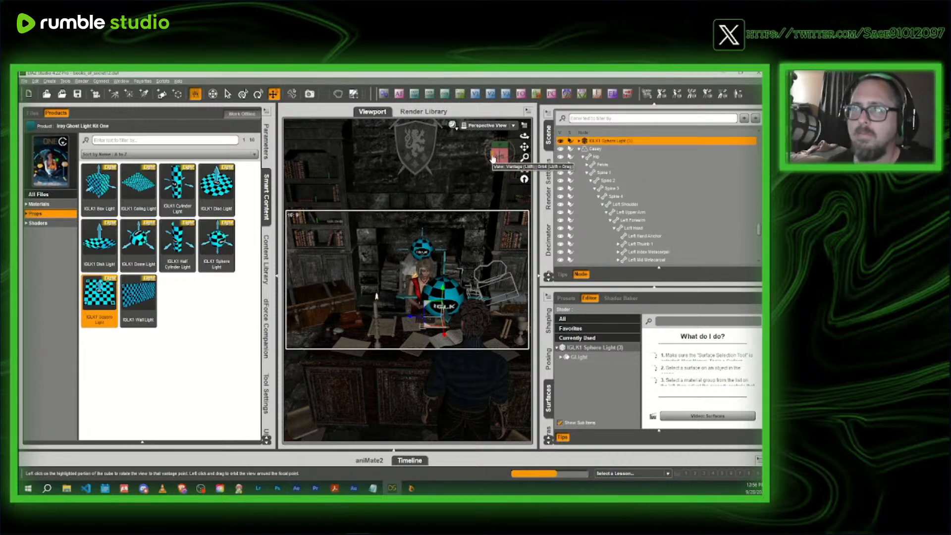
{"action": "left_click_drag", "start_coordinate": [491, 159], "coordinate": [557, 186]}
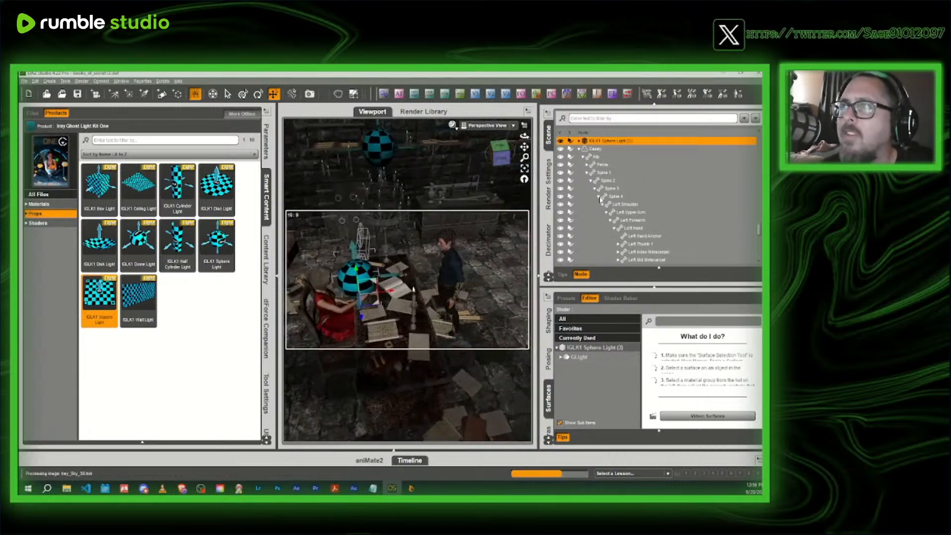
{"action": "scroll", "coordinate": [624, 204], "scroll_direction": "down", "scroll_amount": 10}
{"action": "left_click", "coordinate": [615, 261]}
- Move the IGLK1 Square Light across the desk to in front of the headmistress and adjust its height near her hands
{"action": "mouse_move", "coordinate": [500, 156]}
{"action": "left_mouse_down"}
{"action": "mouse_move", "coordinate": [492, 159]}
{"action": "mouse_move", "coordinate": [512, 270]}
{"action": "mouse_move", "coordinate": [395, 333]}
{"action": "mouse_move", "coordinate": [376, 325]}
{"action": "mouse_move", "coordinate": [370, 265]}
{"action": "mouse_move", "coordinate": [498, 158]}
{"action": "left_mouse_up"}
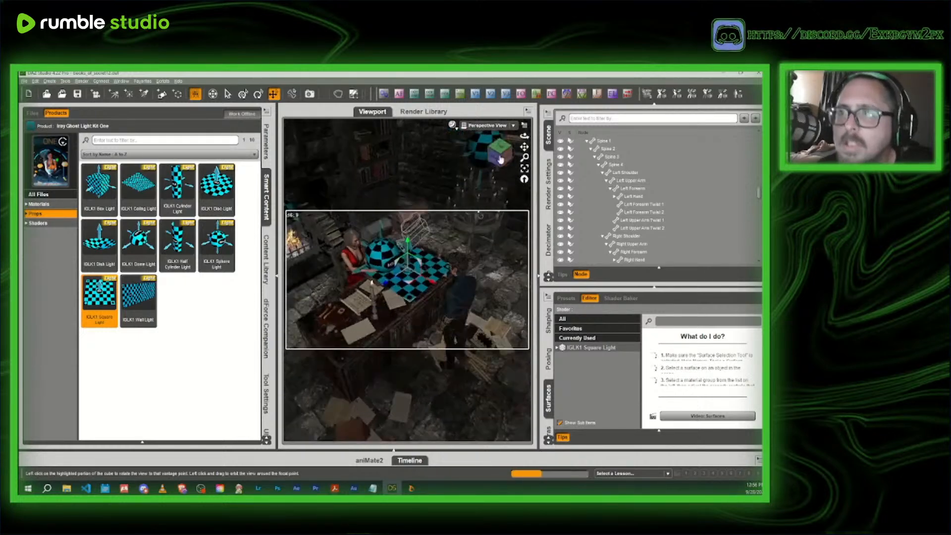
{"action": "scroll", "coordinate": [435, 186], "scroll_direction": "up", "scroll_amount": 8}
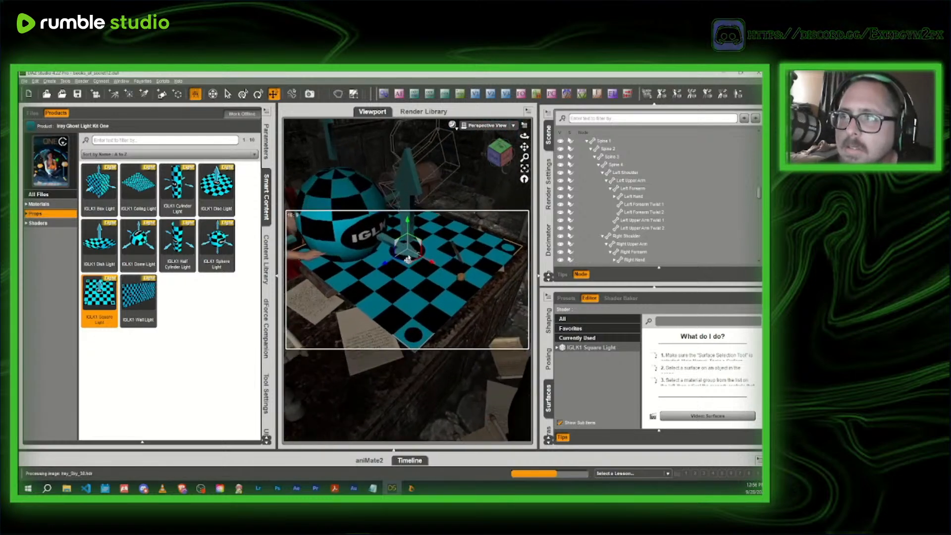
{"action": "left_click_drag", "start_coordinate": [406, 265], "coordinate": [319, 294]}
{"action": "middle_click_drag", "start_coordinate": [303, 297], "coordinate": [317, 298]}
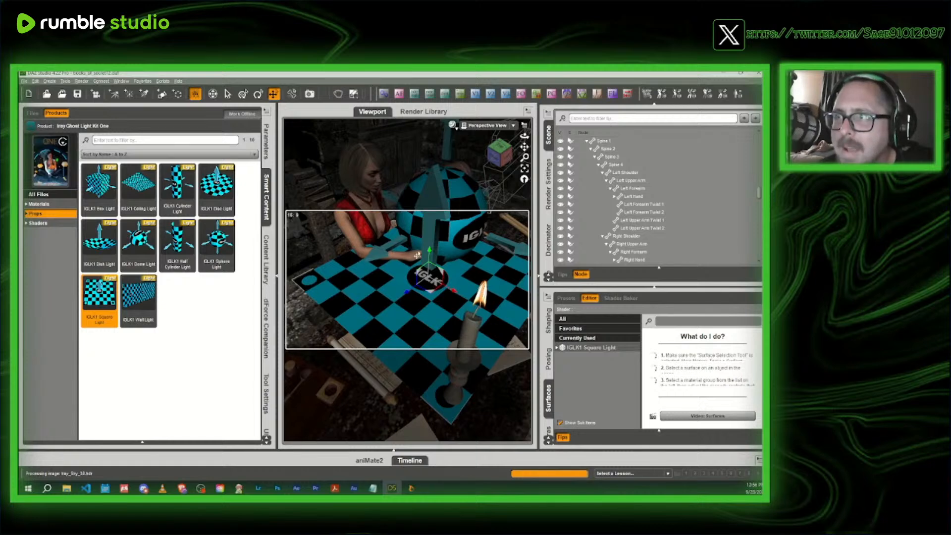
{"action": "mouse_move", "coordinate": [429, 253]}
{"action": "left_mouse_down"}
{"action": "mouse_move", "coordinate": [426, 263]}
{"action": "mouse_move", "coordinate": [425, 255]}
{"action": "left_mouse_up"}
{"action": "mouse_move", "coordinate": [500, 152]}
{"action": "left_mouse_down"}
{"action": "mouse_move", "coordinate": [477, 147]}
{"action": "mouse_move", "coordinate": [530, 154]}
{"action": "mouse_move", "coordinate": [495, 155]}
{"action": "left_mouse_up"}
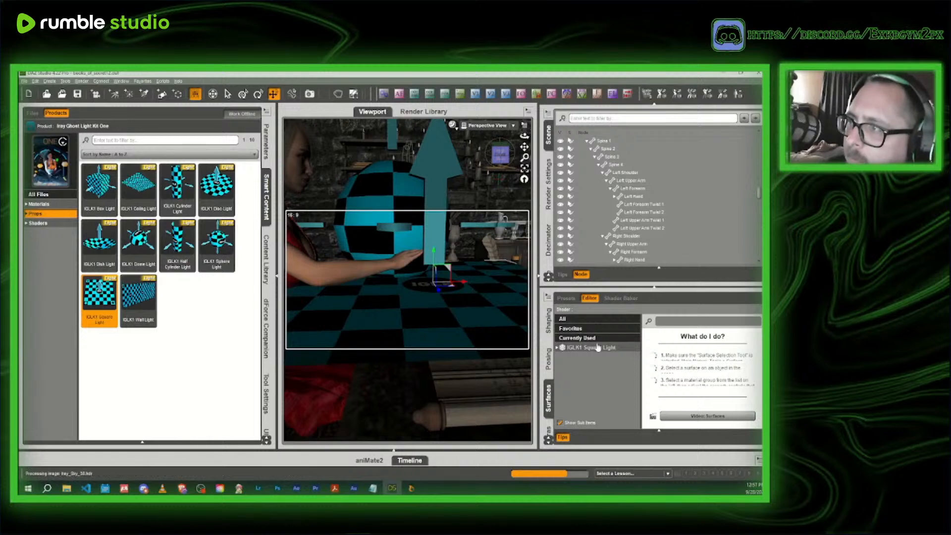
- Set the Luminous Efficacy of the IGLK1 Square Light to 400 lm/W
{"action": "left_click", "coordinate": [598, 347]}
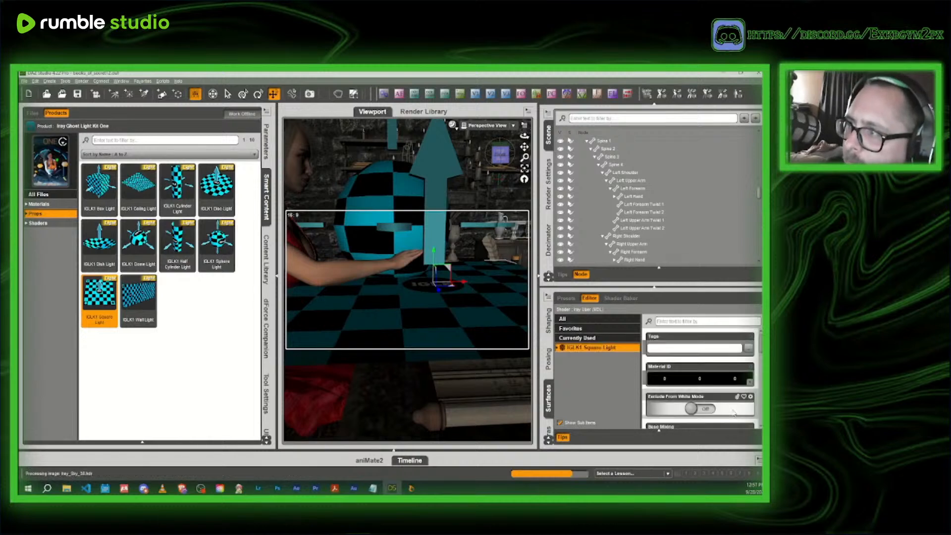
{"action": "left_click", "coordinate": [683, 321]}
{"action": "type", "text": "lumin"}
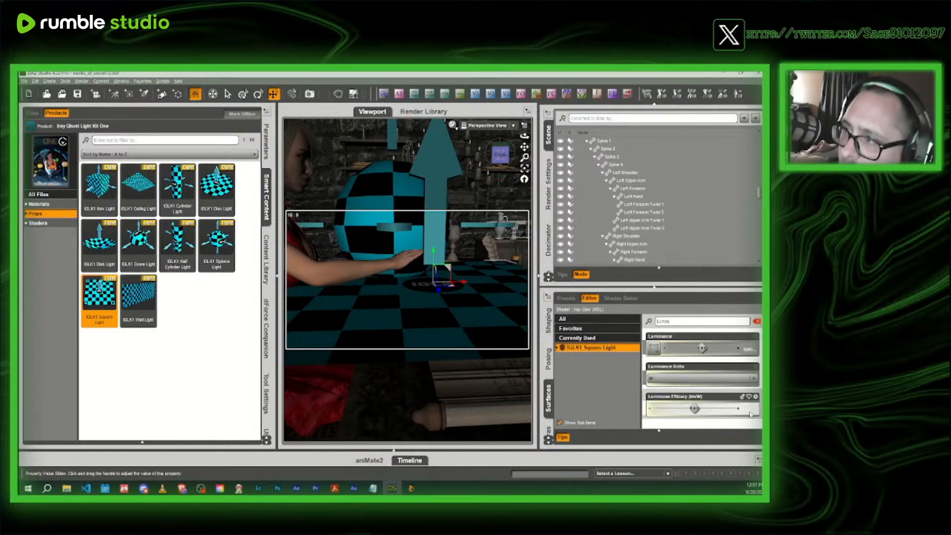
{"action": "left_click", "coordinate": [746, 411]}
{"action": "type", "text": "400"}
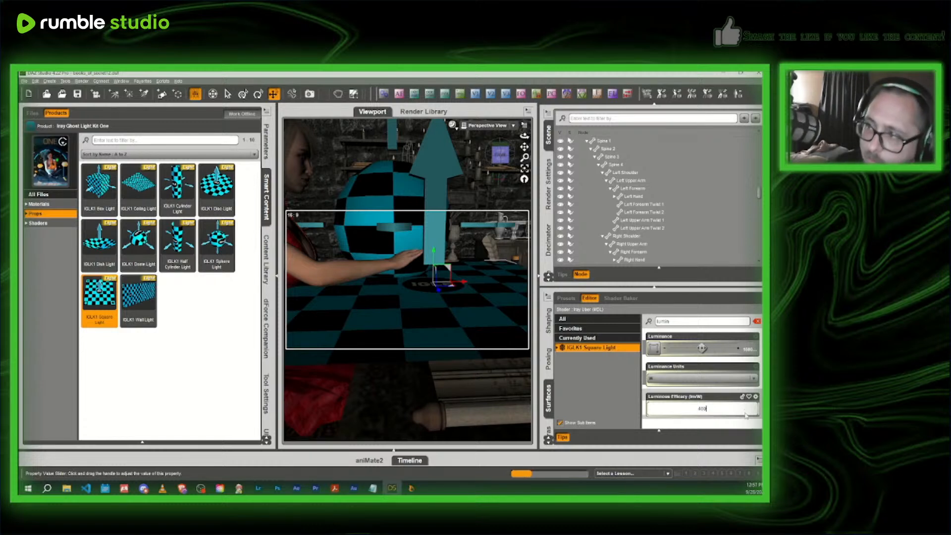
{"action": "key", "text": "Return"}
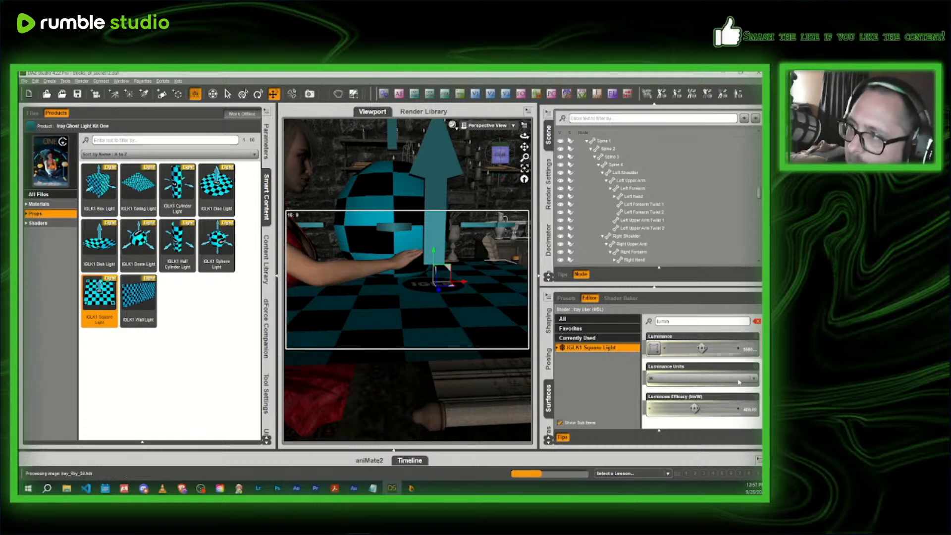
{"action": "left_click", "coordinate": [757, 321]}
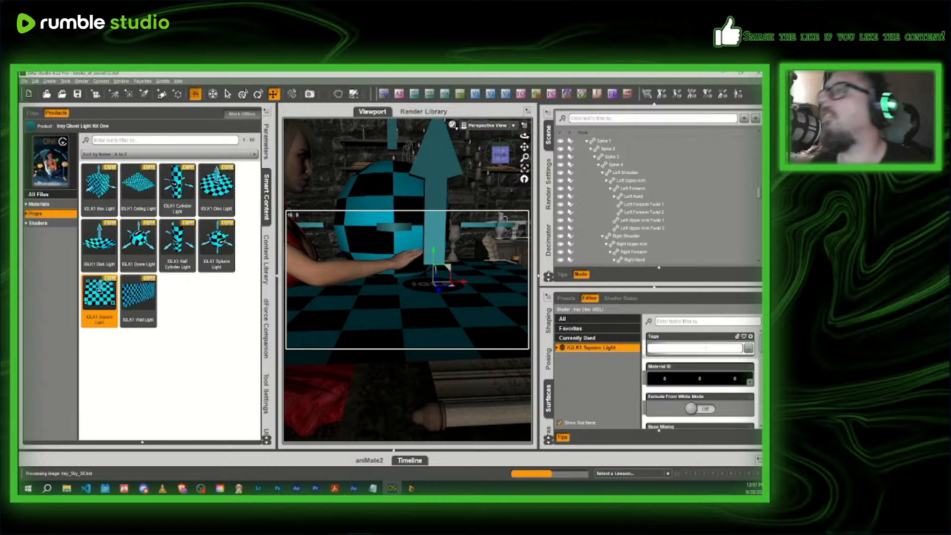
- Set the Emission Temperature of the IGLK1 Square Light to 10000 K
{"action": "scroll", "coordinate": [702, 355], "scroll_direction": "down", "scroll_amount": 5}
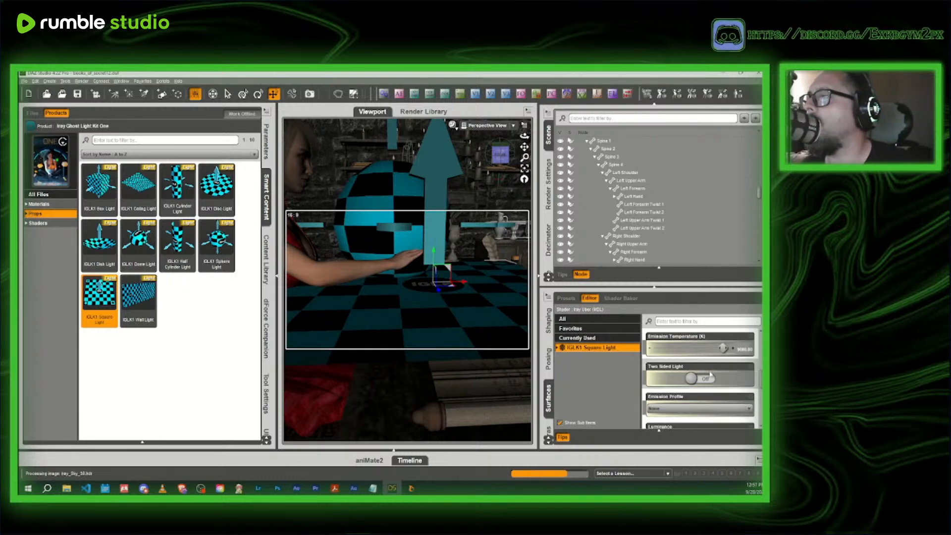
{"action": "left_click", "coordinate": [743, 352]}
{"action": "type", "text": "10"}
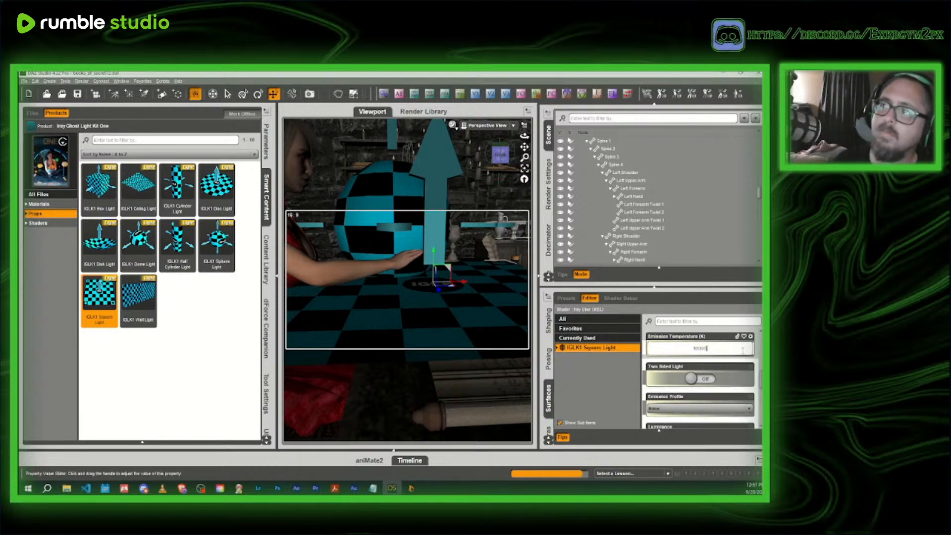
{"action": "type", "text": "000"}
{"action": "key", "text": "Return"}
- Preview the square light's effect on the book through the scene camera with NVIDIA Iray, and return to the Texture Shaded style
{"action": "left_click", "coordinate": [476, 127]}
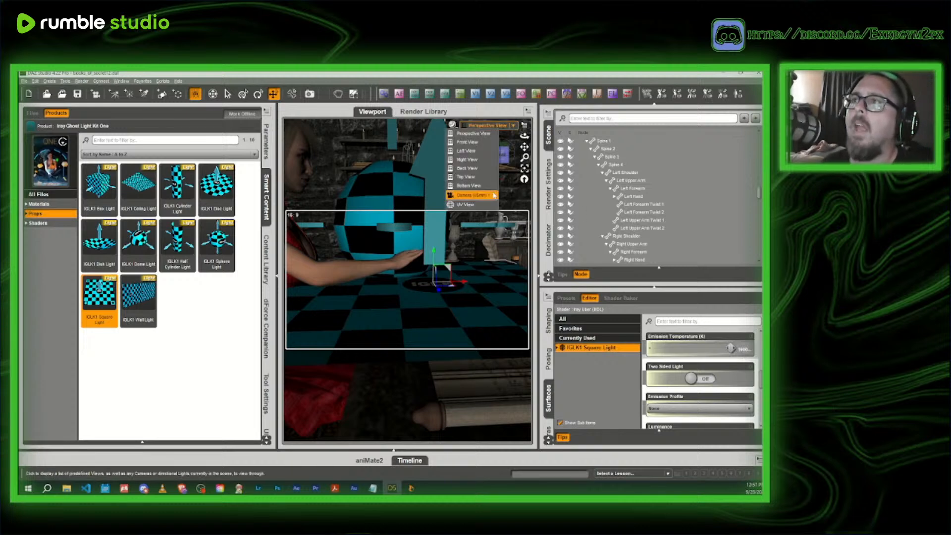
{"action": "left_click", "coordinate": [475, 195]}
{"action": "left_click", "coordinate": [275, 207]}
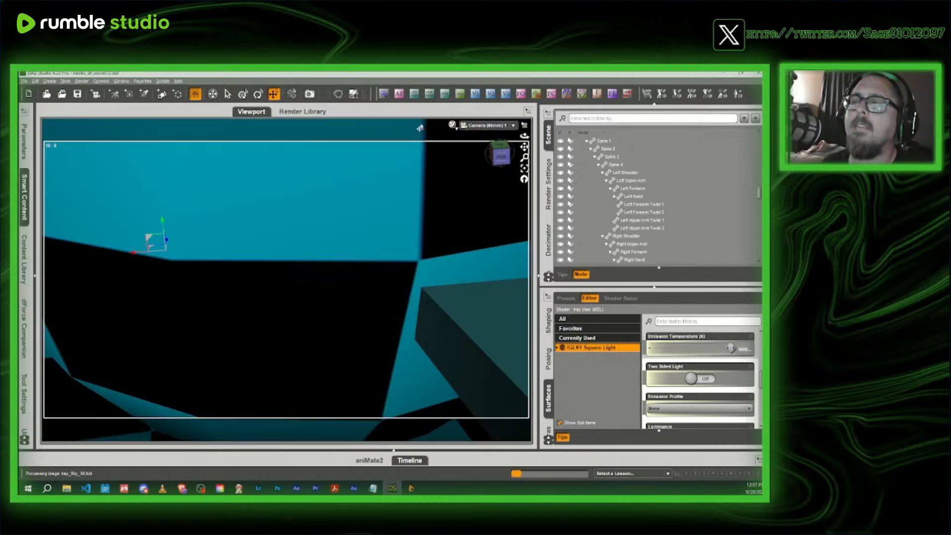
{"action": "left_click", "coordinate": [452, 124]}
{"action": "left_click", "coordinate": [453, 228]}
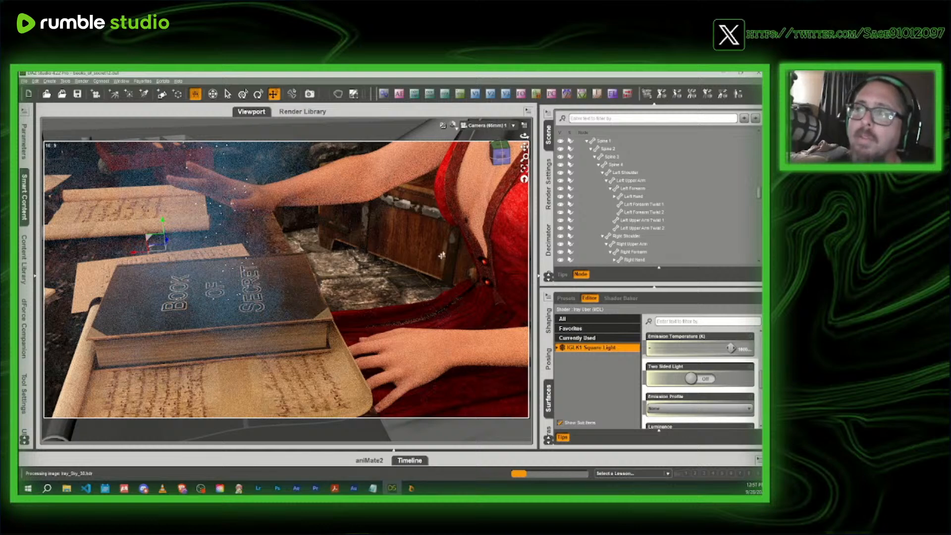
{"action": "scroll", "coordinate": [624, 227], "scroll_direction": "down", "scroll_amount": 10}
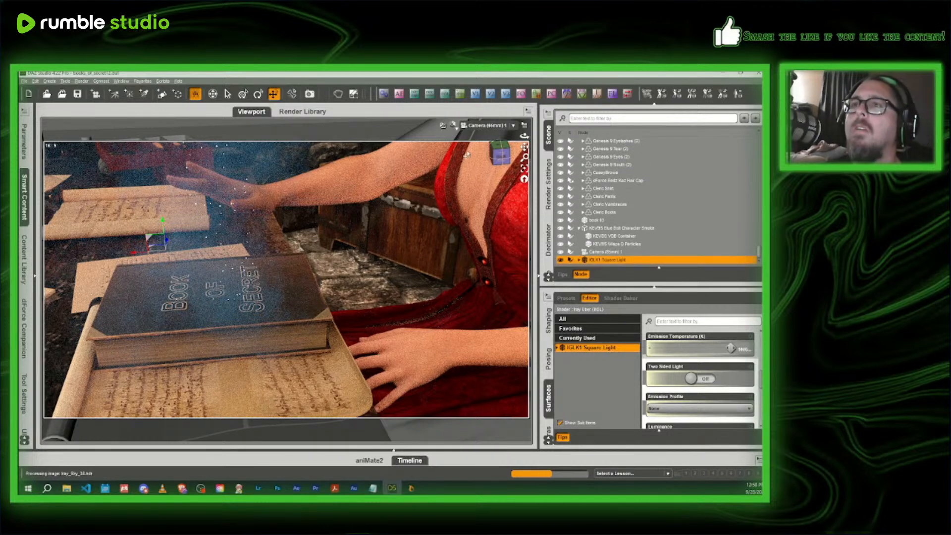
{"action": "left_click", "coordinate": [453, 125]}
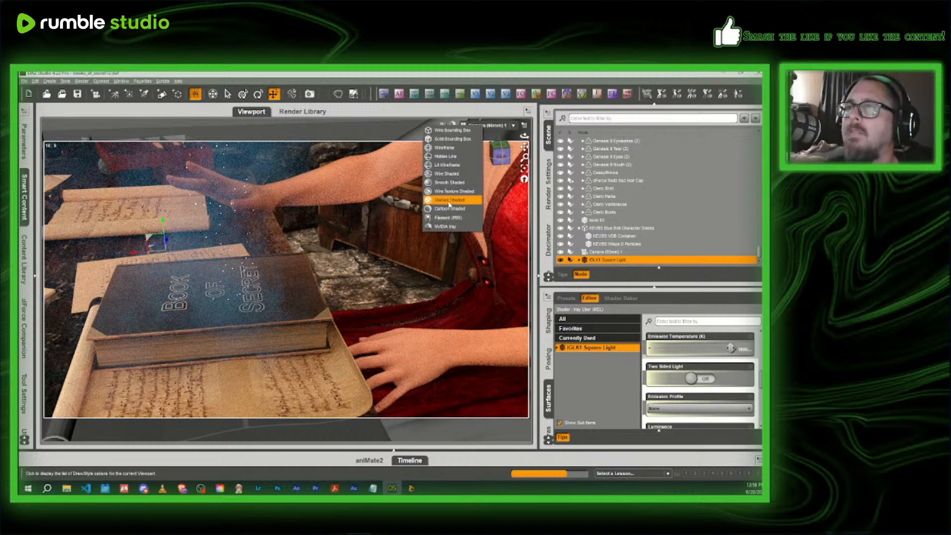
{"action": "left_click", "coordinate": [449, 202]}
- In the perspective view, slide the IGLK1 Square Light sideways along the desk towards the candle, away from the sphere light
{"action": "left_click", "coordinate": [497, 126]}
{"action": "left_click", "coordinate": [493, 135]}
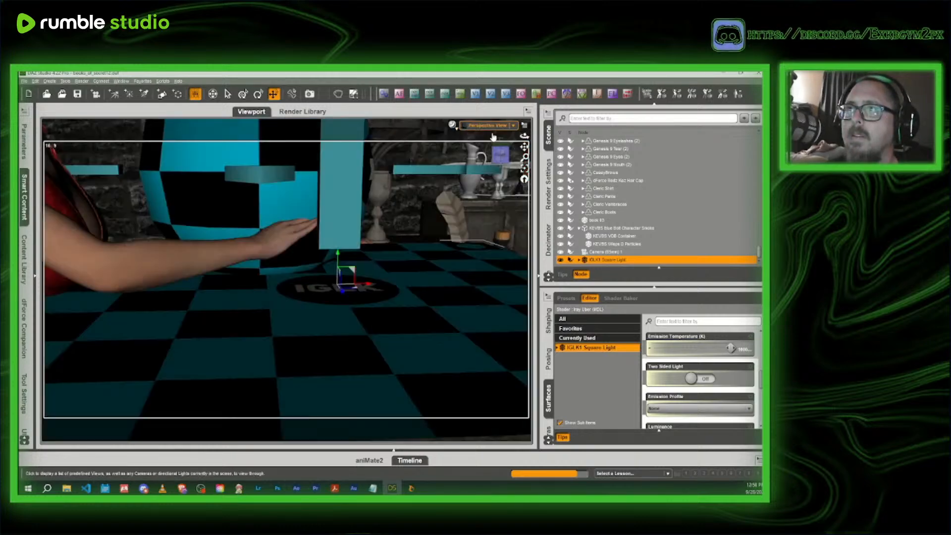
{"action": "mouse_move", "coordinate": [499, 155]}
{"action": "left_mouse_down"}
{"action": "mouse_move", "coordinate": [513, 148]}
{"action": "mouse_move", "coordinate": [504, 154]}
{"action": "left_mouse_up"}
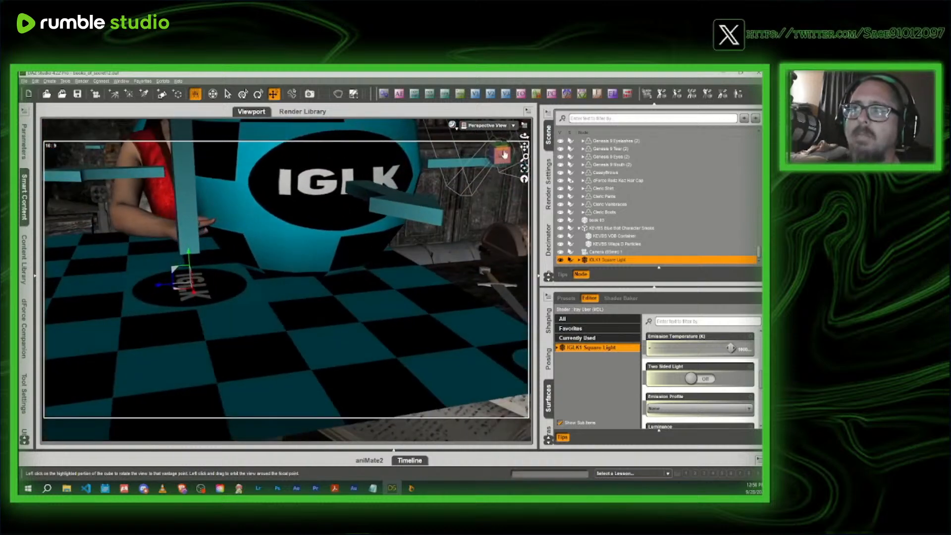
{"action": "scroll", "coordinate": [223, 282], "scroll_direction": "down", "scroll_amount": 5}
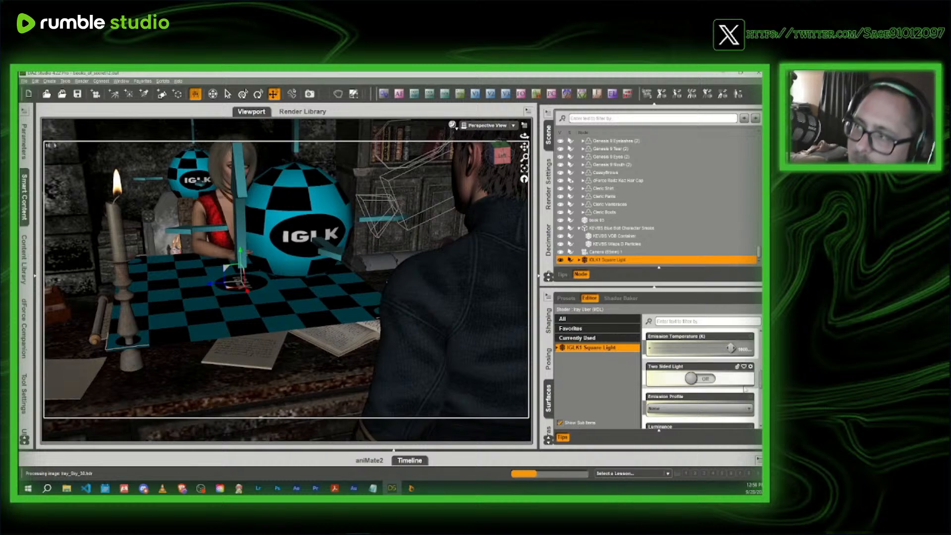
{"action": "scroll", "coordinate": [745, 391], "scroll_direction": "down", "scroll_amount": 3}
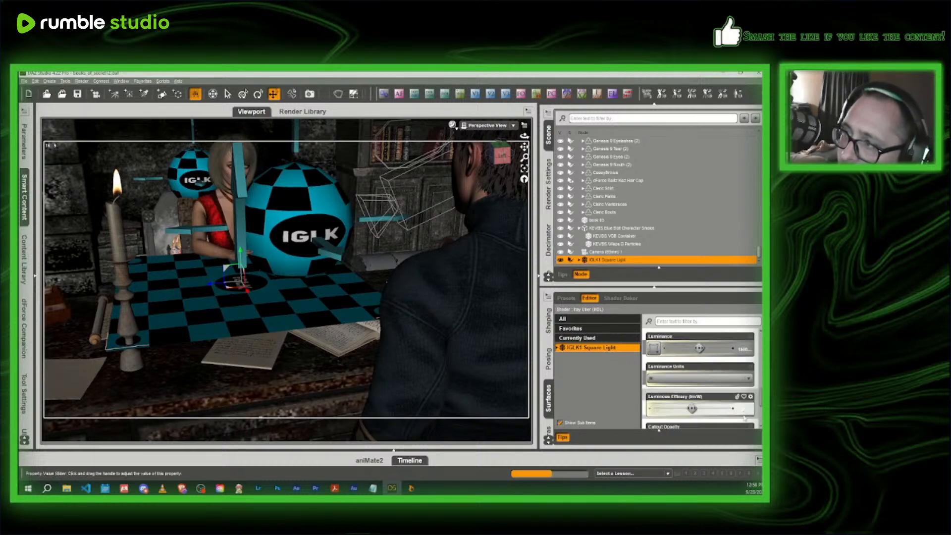
{"action": "scroll", "coordinate": [741, 410], "scroll_direction": "down", "scroll_amount": 3}
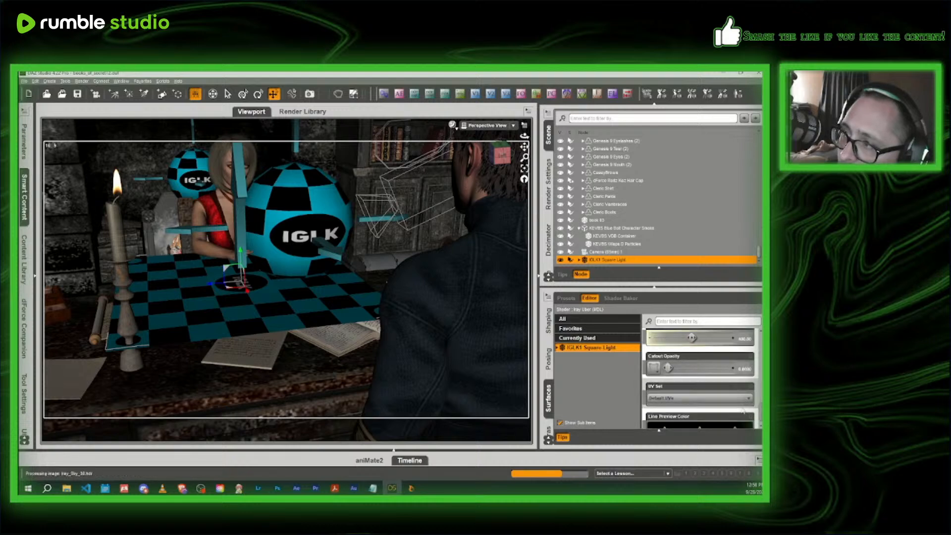
{"action": "scroll", "coordinate": [737, 409], "scroll_direction": "up", "scroll_amount": 3}
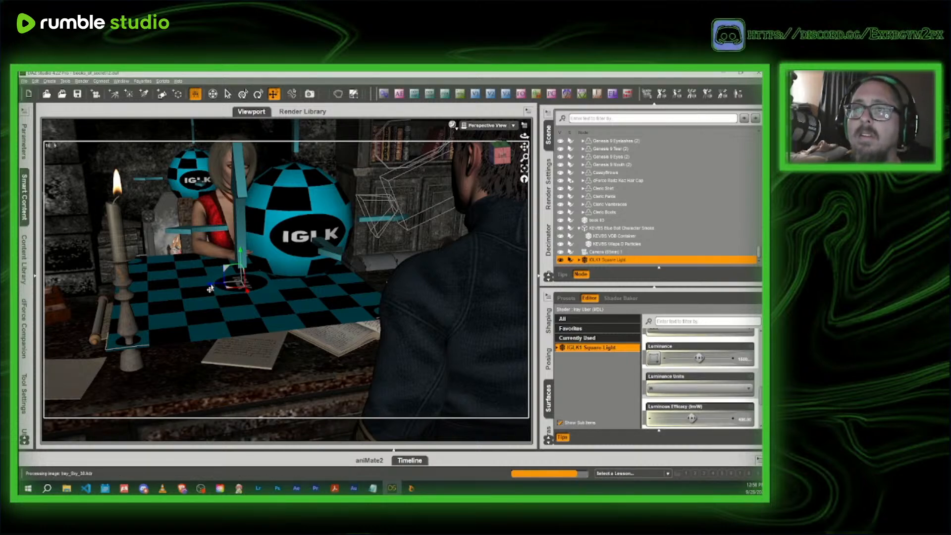
{"action": "left_click_drag", "start_coordinate": [208, 287], "coordinate": [147, 291]}
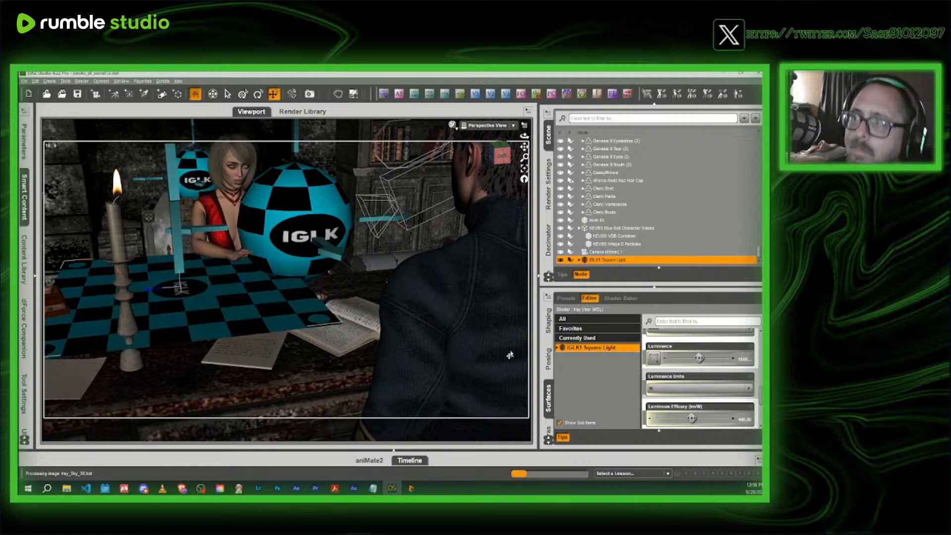
- Set the Luminous Efficacy of the IGLK1 Square Light to 700 lm/W and look through the scene camera again
{"action": "left_click", "coordinate": [744, 418]}
{"action": "type", "text": "10"}
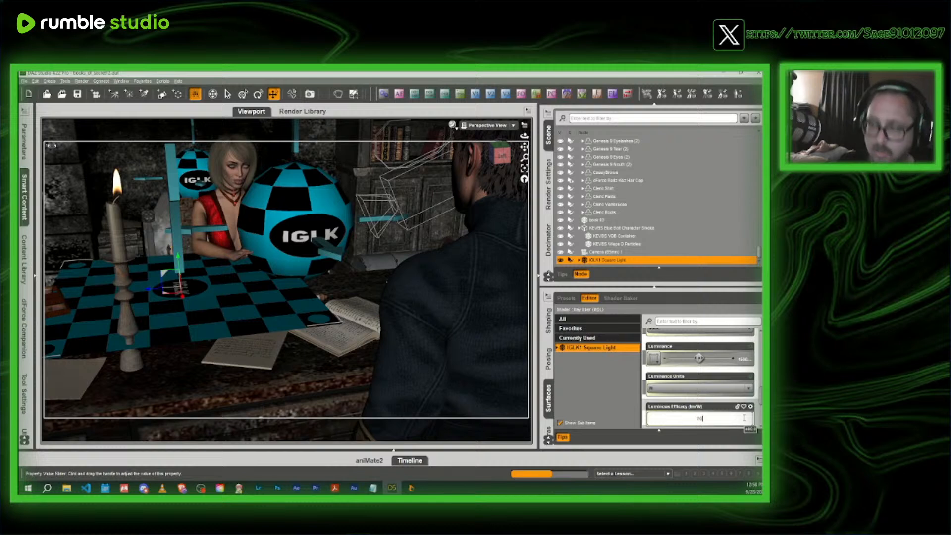
{"action": "type", "text": "0"}
{"action": "key", "text": "Return"}
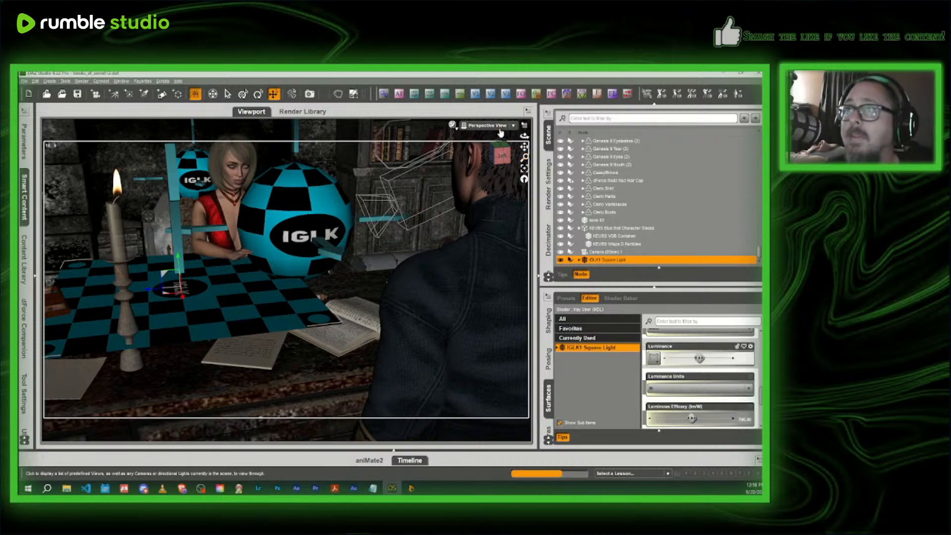
{"action": "left_click", "coordinate": [499, 130]}
{"action": "left_click", "coordinate": [495, 195]}
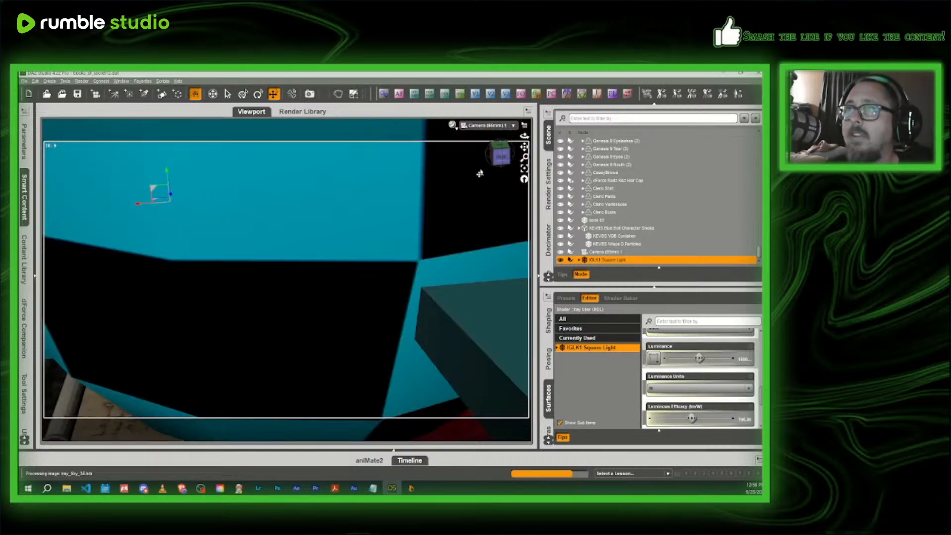
- Preview the book through the scene camera with NVIDIA Iray, review the square light's surface settings, and hide the IGLK1 Square Light
{"action": "left_click", "coordinate": [452, 130]}
{"action": "left_click", "coordinate": [449, 230]}
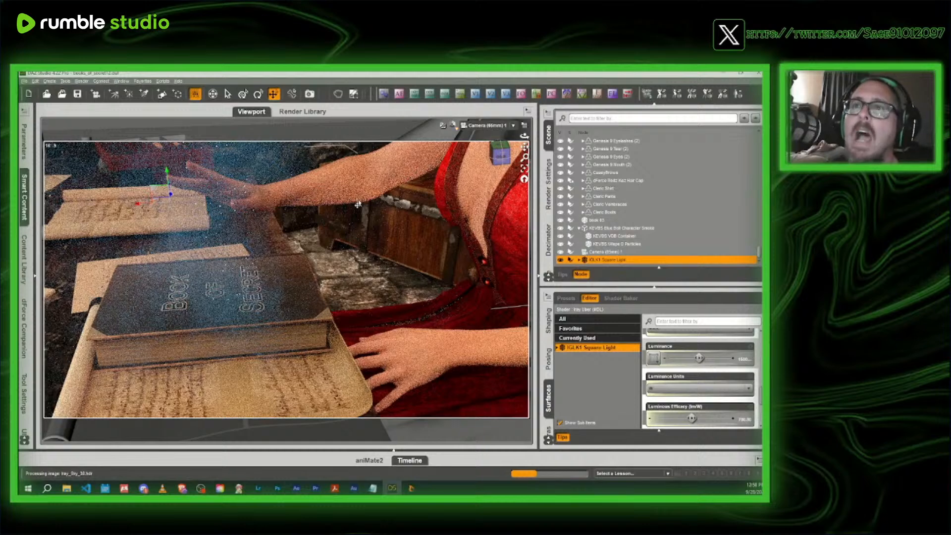
{"action": "scroll", "coordinate": [736, 417], "scroll_direction": "down", "scroll_amount": 5}
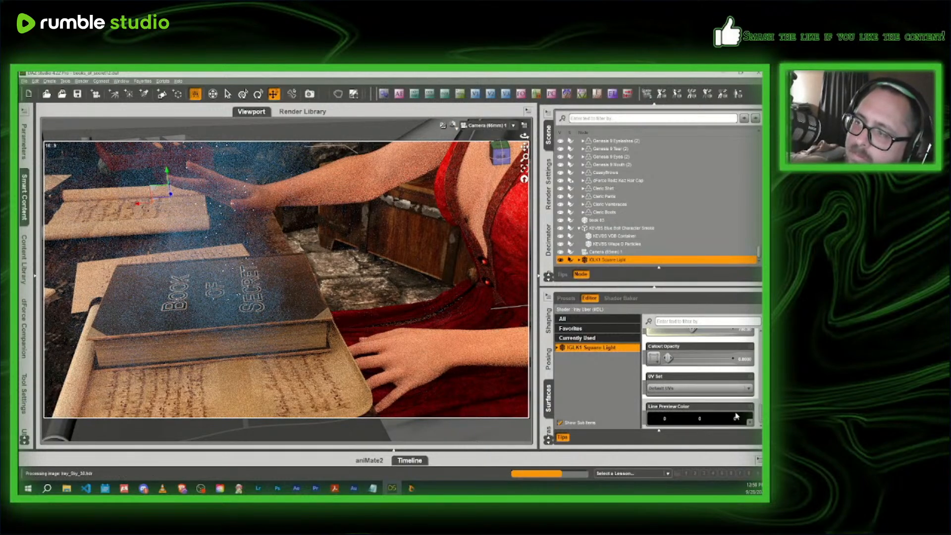
{"action": "scroll", "coordinate": [737, 417], "scroll_direction": "down", "scroll_amount": 4}
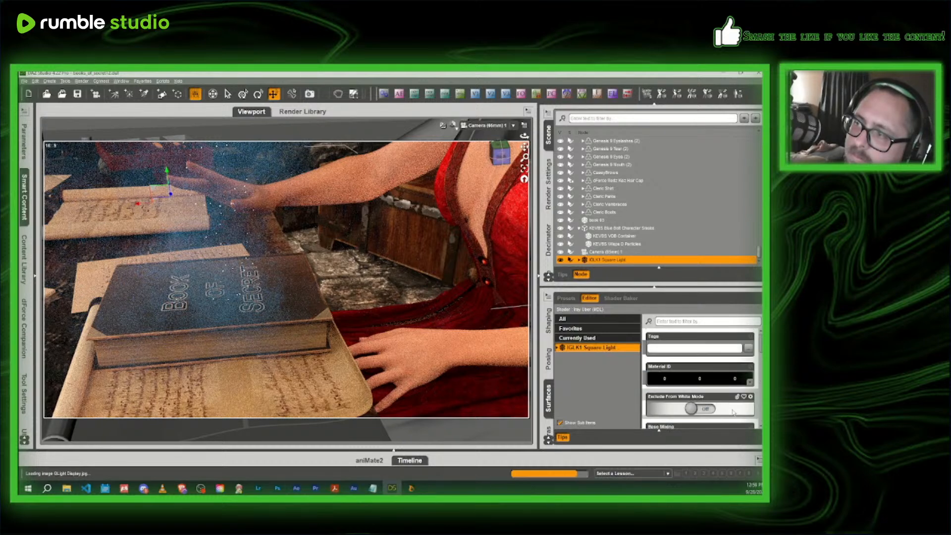
{"action": "scroll", "coordinate": [733, 412], "scroll_direction": "down", "scroll_amount": 3}
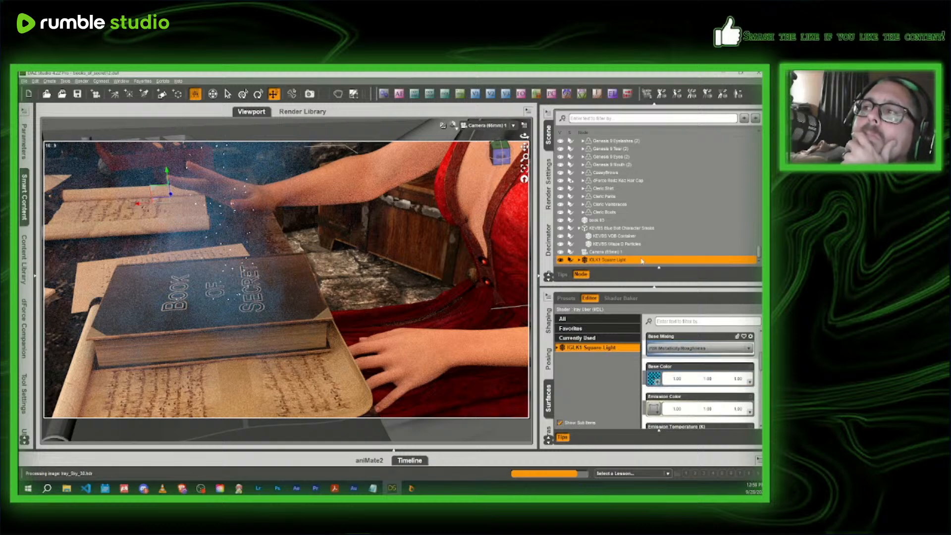
{"action": "left_click", "coordinate": [631, 237]}
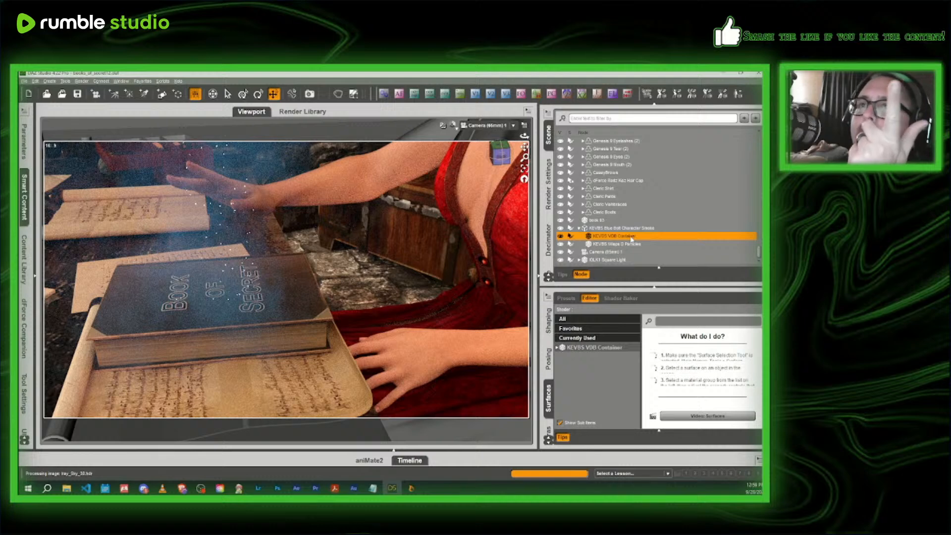
{"action": "left_click", "coordinate": [562, 260]}
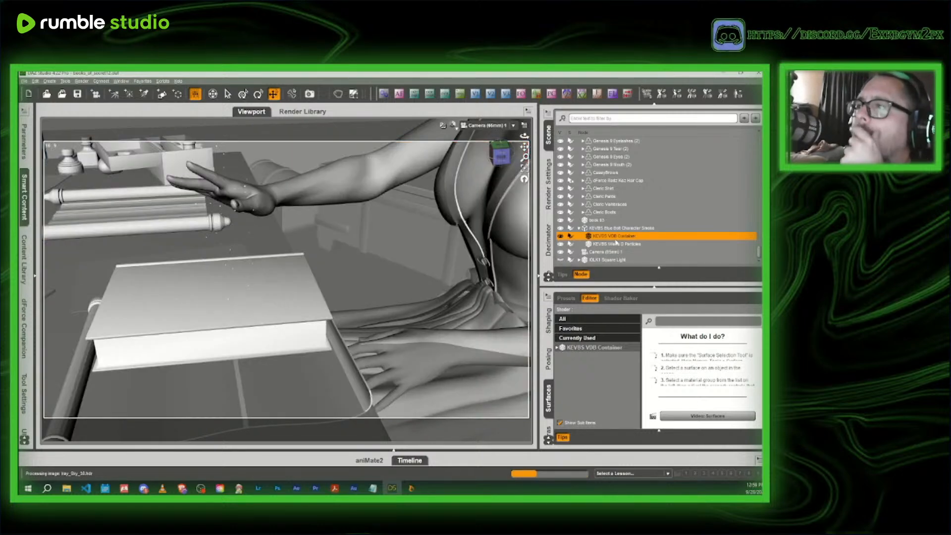
- Check the surface settings of the smoke effect's wisps particles and VDB container for luminance
{"action": "left_click", "coordinate": [616, 243]}
{"action": "left_click", "coordinate": [589, 348]}
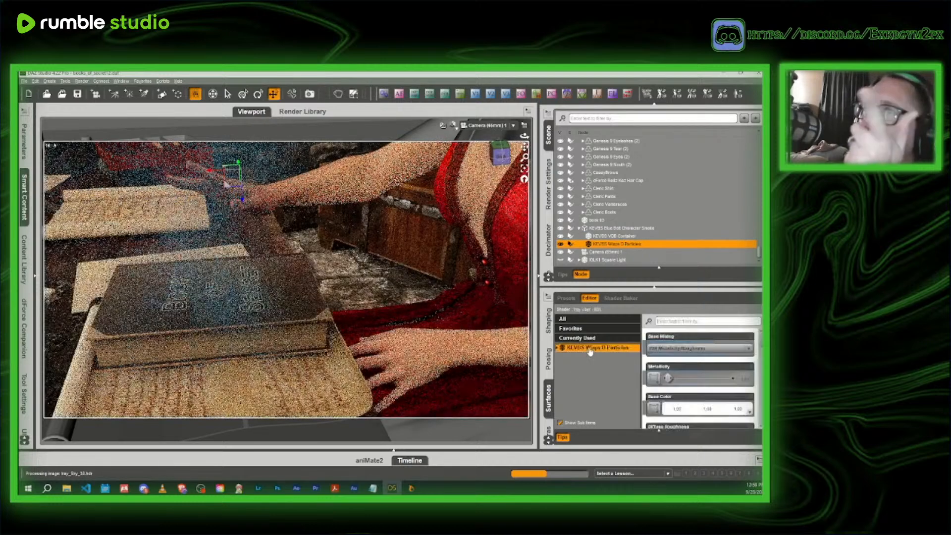
{"action": "left_click", "coordinate": [669, 321]}
{"action": "type", "text": "lumin"}
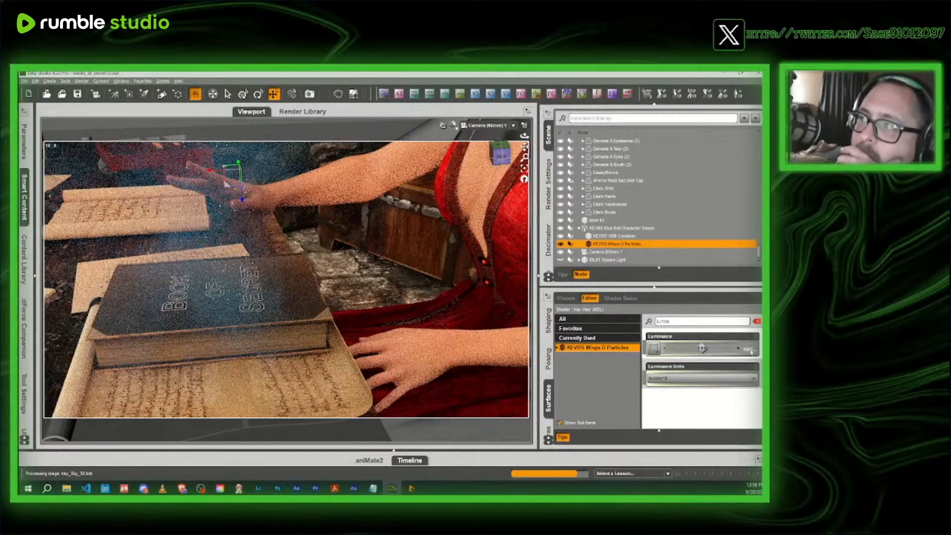
{"action": "left_click", "coordinate": [624, 236]}
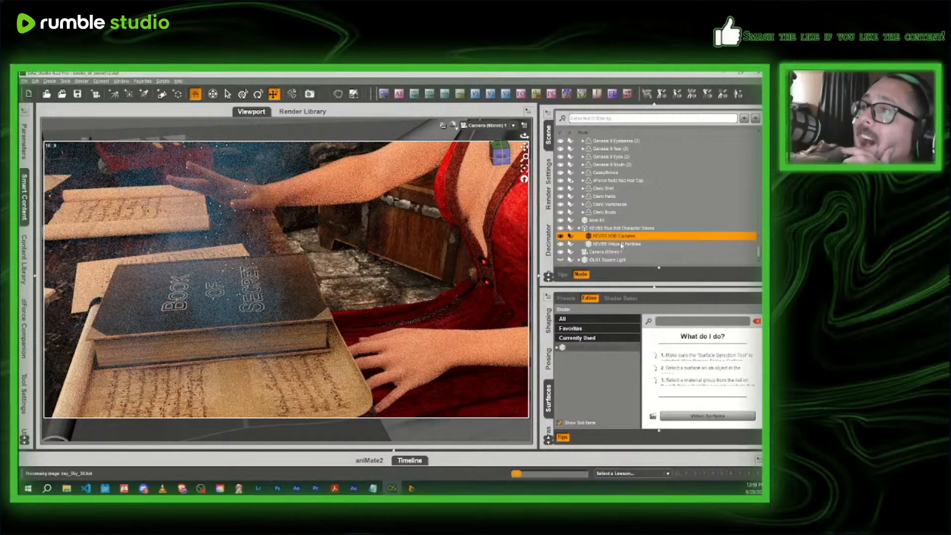
{"action": "left_click", "coordinate": [620, 348]}
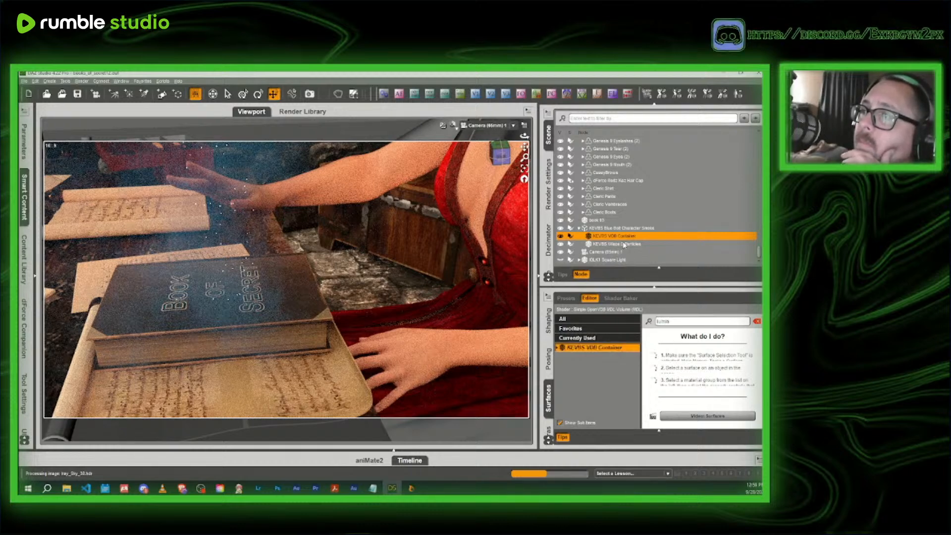
- Enter a new Luminance value for the surface of the smoke effect's wisps particles
{"action": "left_click", "coordinate": [622, 243]}
{"action": "left_click", "coordinate": [620, 348]}
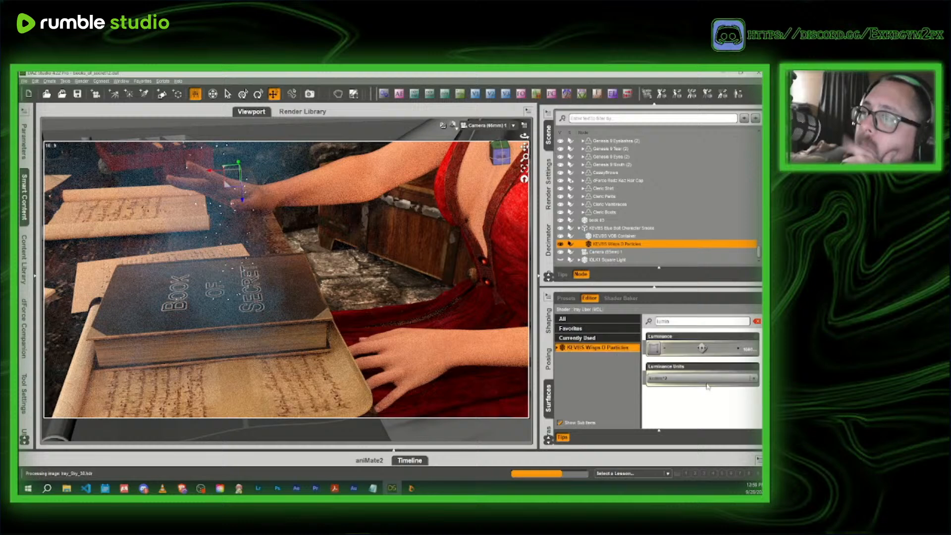
{"action": "left_click", "coordinate": [746, 348]}
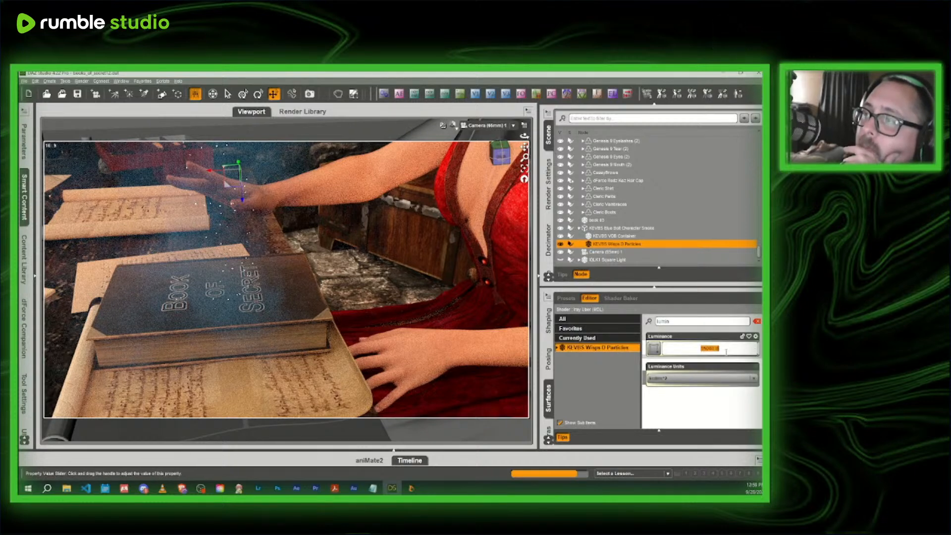
{"action": "type", "text": "4"}
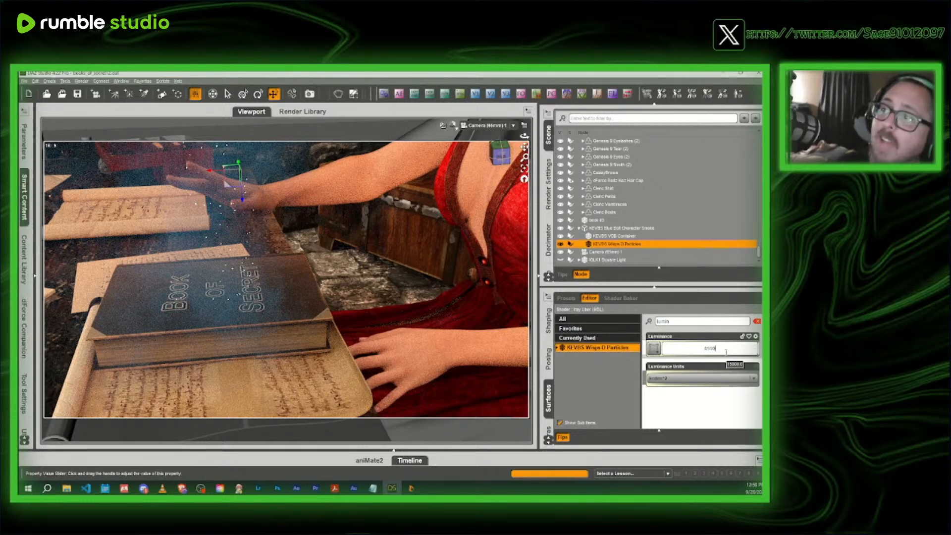
{"action": "key", "text": "Return"}
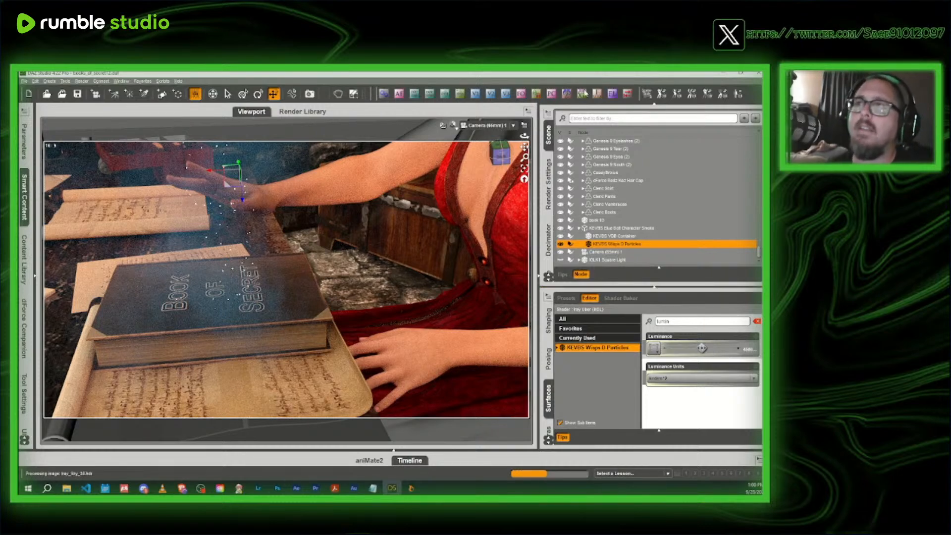
- In the Texture Shaded perspective view, slide the whole smoke effect group along the desk by the book, away from the candle
{"action": "left_click", "coordinate": [453, 127]}
{"action": "left_click", "coordinate": [460, 196]}
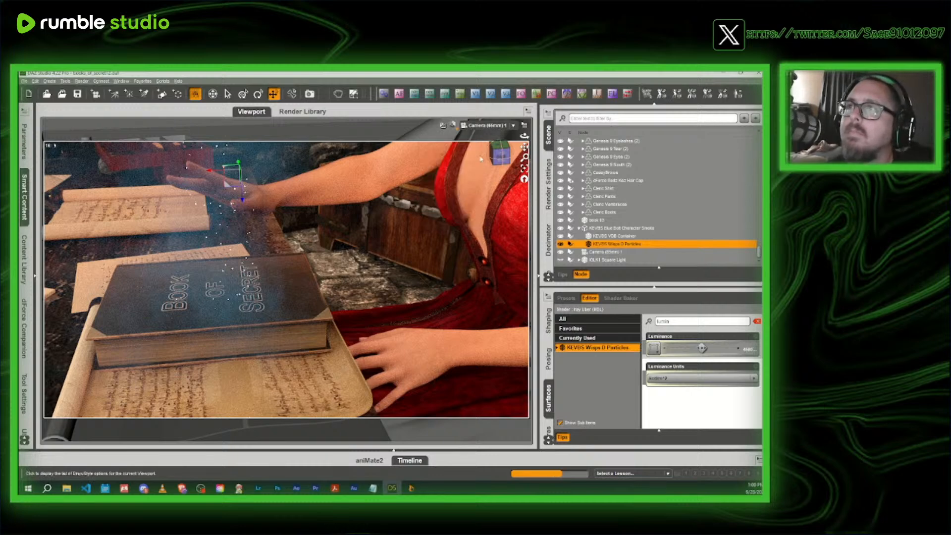
{"action": "left_click", "coordinate": [487, 127]}
{"action": "left_click", "coordinate": [495, 155]}
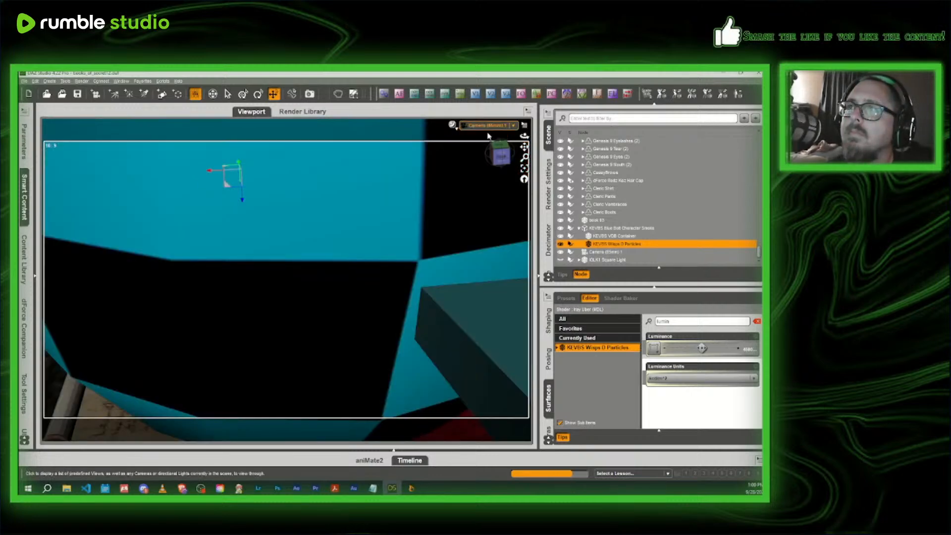
{"action": "left_click_drag", "start_coordinate": [495, 155], "coordinate": [501, 157]}
{"action": "left_click", "coordinate": [616, 229]}
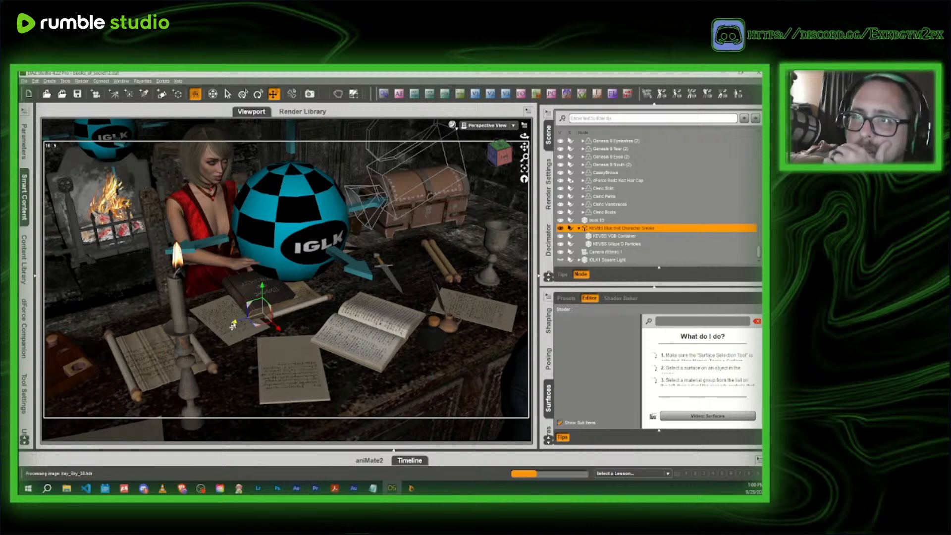
{"action": "left_click_drag", "start_coordinate": [233, 325], "coordinate": [250, 324]}
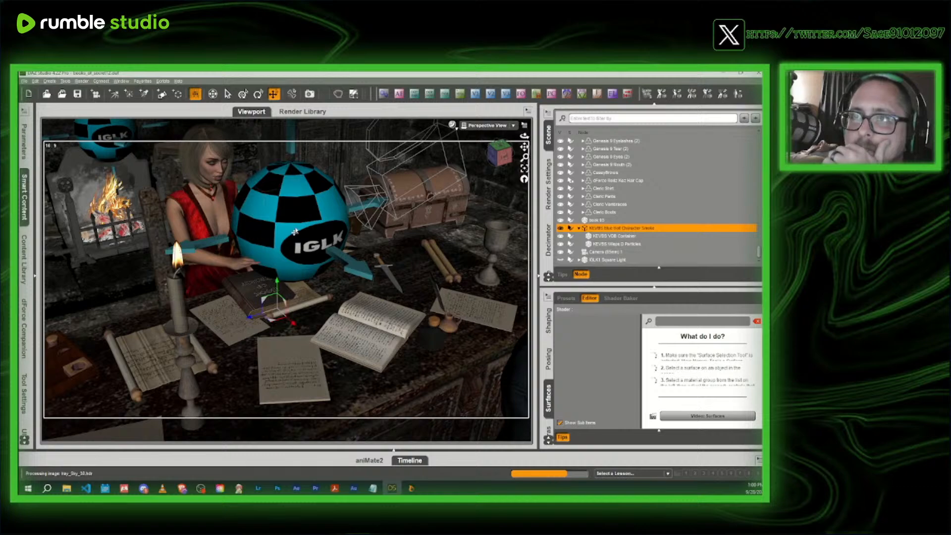
- Move the IGLK1 Sphere Light (3) along the desk away from the book, towards the dagger
{"action": "scroll", "coordinate": [295, 232], "scroll_direction": "up", "scroll_amount": 4}
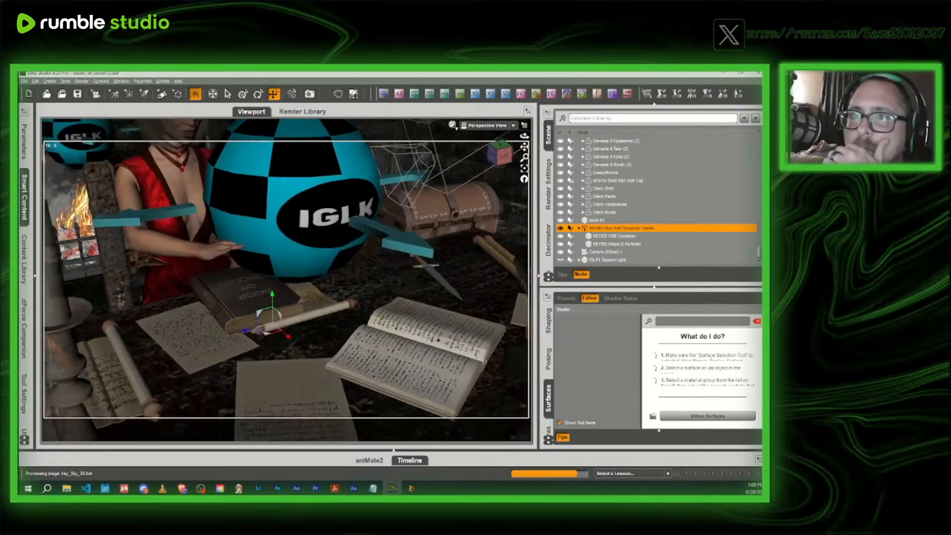
{"action": "scroll", "coordinate": [294, 231], "scroll_direction": "up", "scroll_amount": 10}
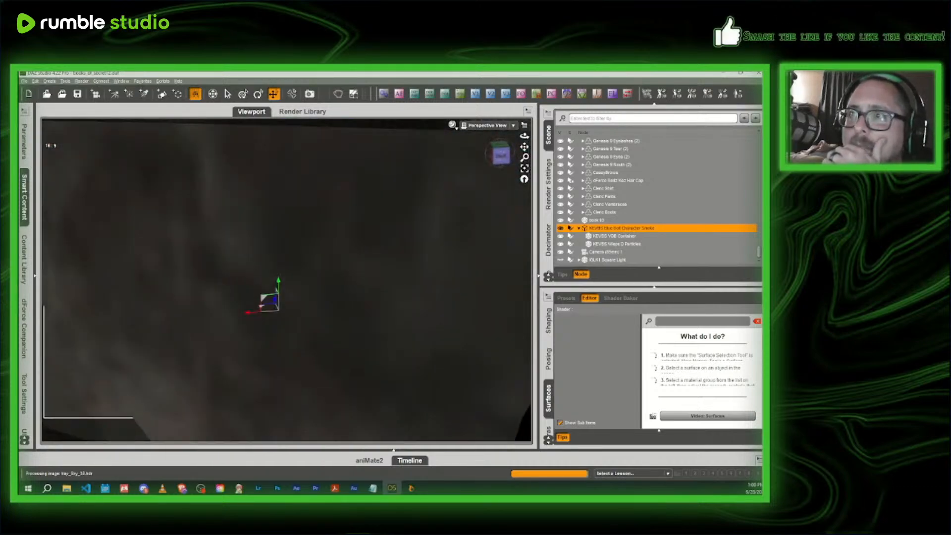
{"action": "scroll", "coordinate": [294, 232], "scroll_direction": "down", "scroll_amount": 10}
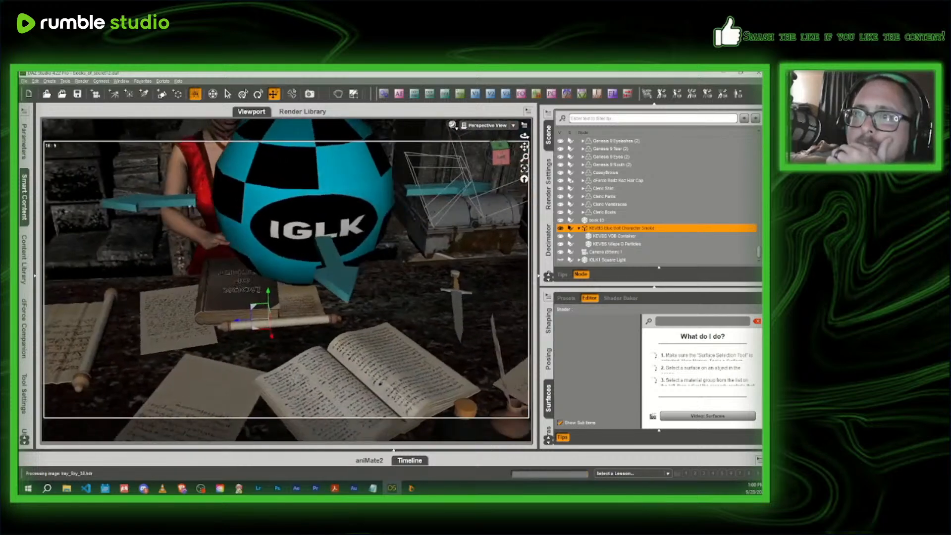
{"action": "left_click", "coordinate": [370, 188]}
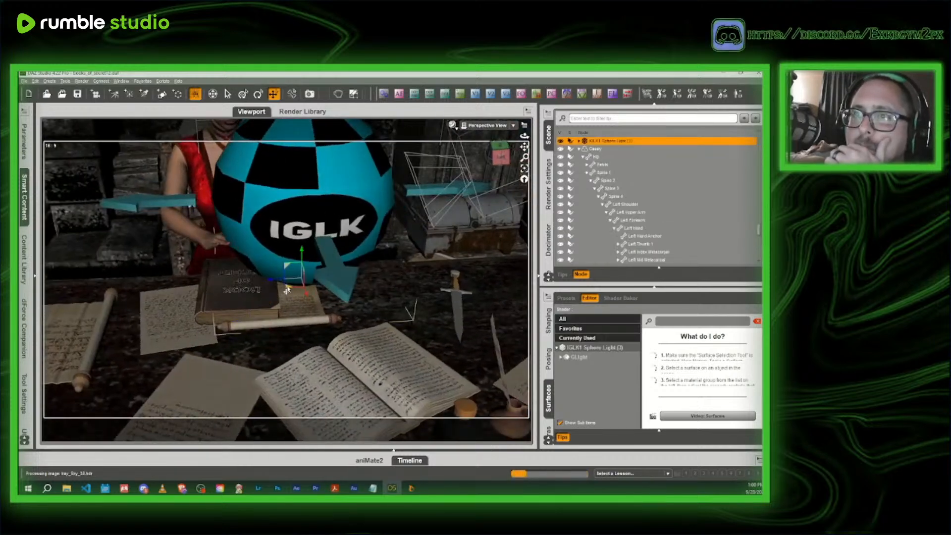
{"action": "left_click_drag", "start_coordinate": [296, 301], "coordinate": [346, 295]}
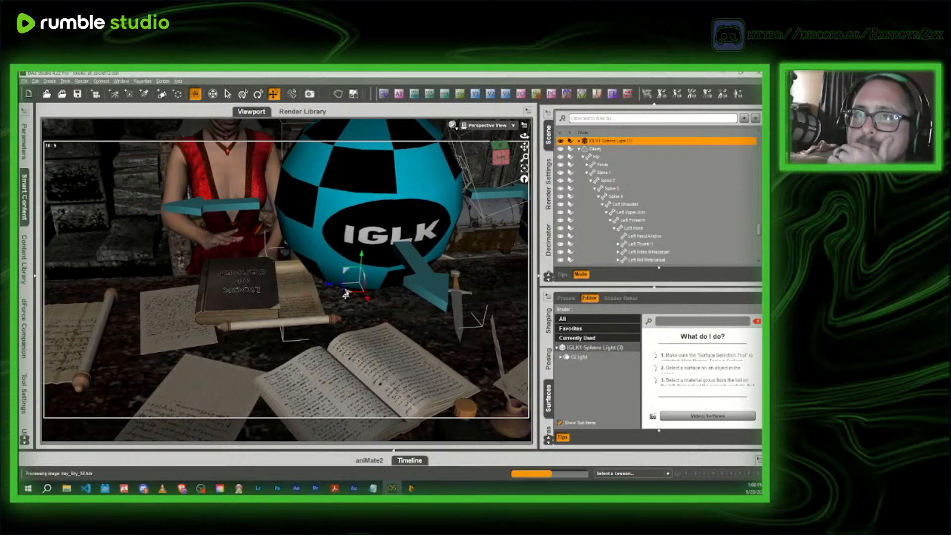
- Reduce the Twist of the headmistress's right forearm slightly
{"action": "left_click", "coordinate": [180, 230]}
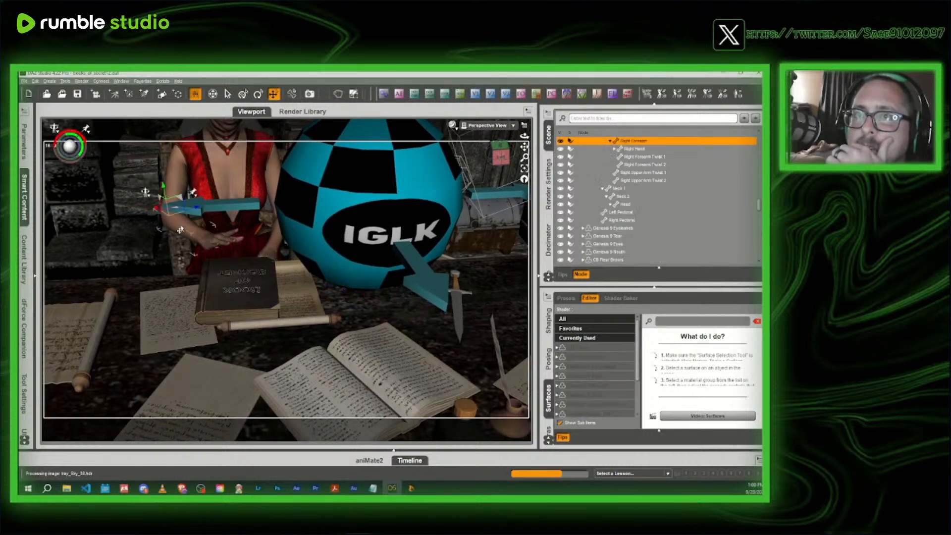
{"action": "left_click", "coordinate": [24, 141]}
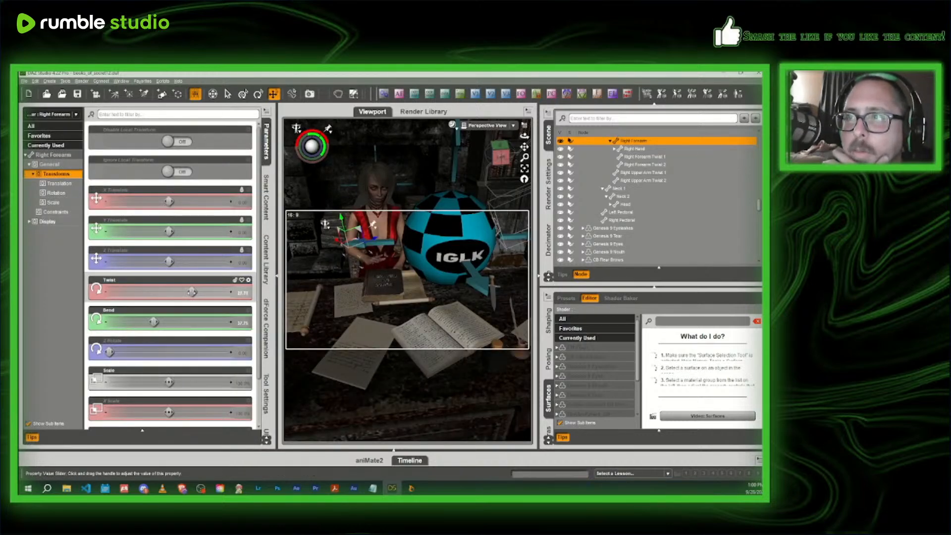
{"action": "left_click_drag", "start_coordinate": [195, 291], "coordinate": [183, 291]}
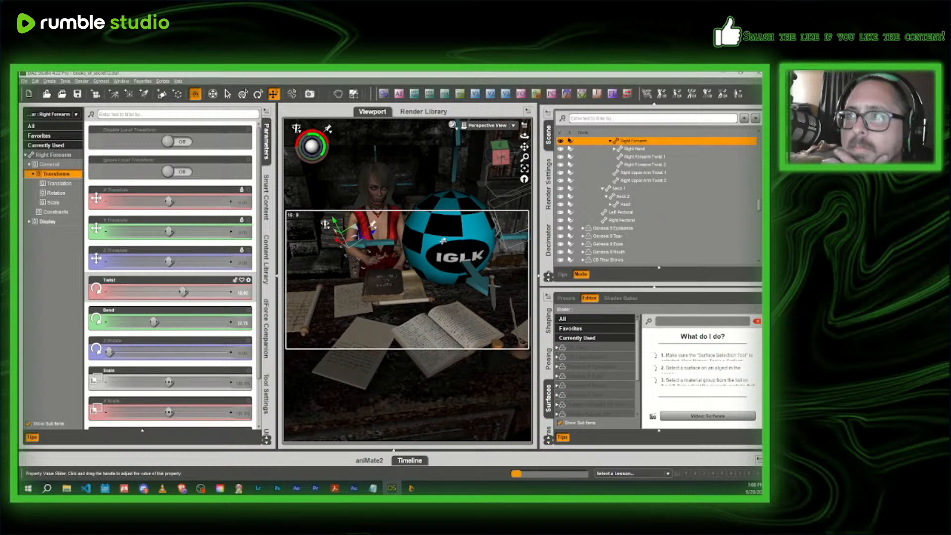
- Preview the adjusted forearm, smoke and lighting through the scene camera with NVIDIA Iray
{"action": "left_click", "coordinate": [488, 125]}
{"action": "left_click", "coordinate": [493, 191]}
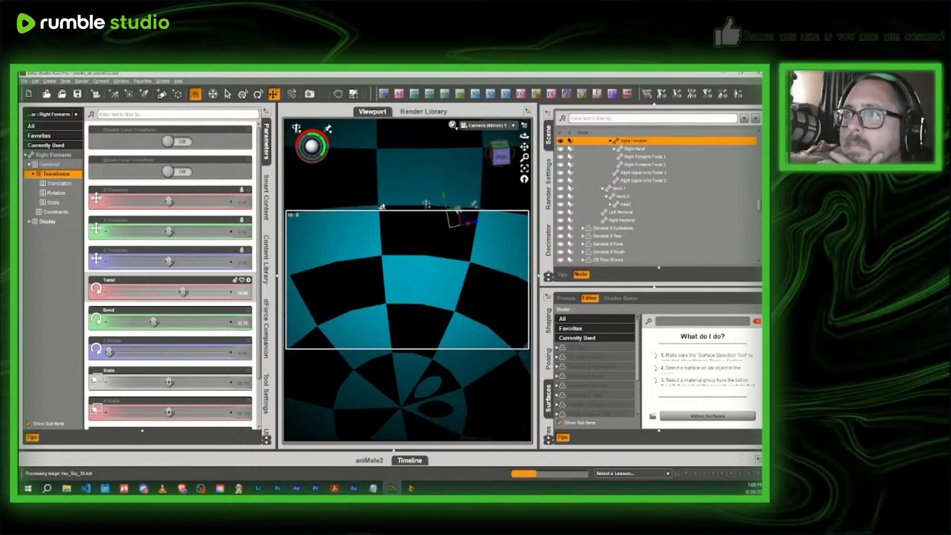
{"action": "left_click", "coordinate": [268, 140]}
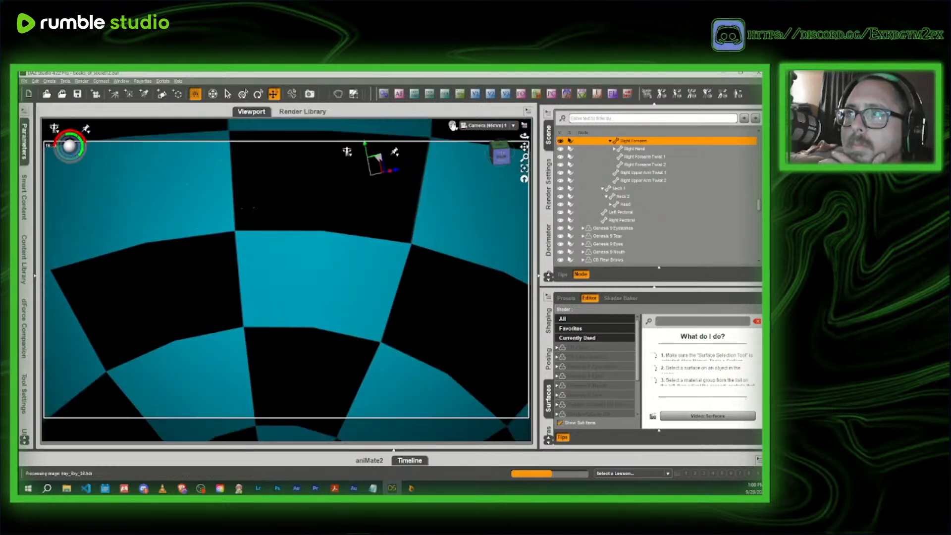
{"action": "left_click", "coordinate": [452, 125]}
{"action": "left_click", "coordinate": [452, 226]}
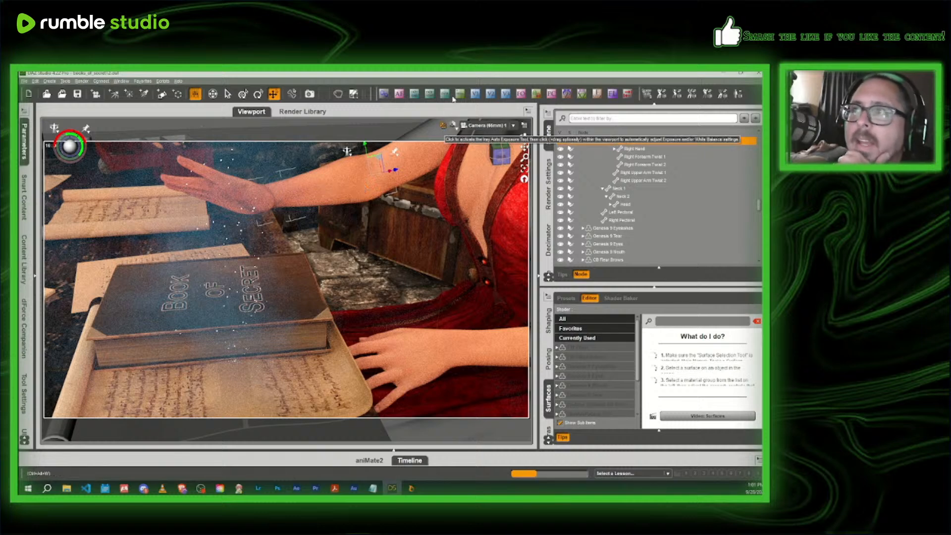
- Return to the Texture Shaded perspective view and reposition the IGLK1 Sphere Light (3) beside the book from above
{"action": "left_click", "coordinate": [452, 125]}
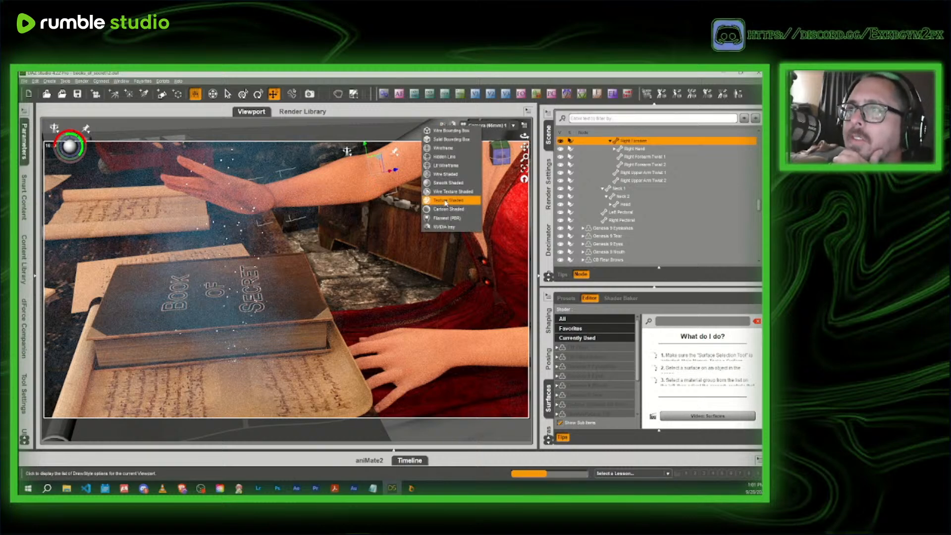
{"action": "left_click", "coordinate": [444, 200]}
{"action": "left_click", "coordinate": [486, 128]}
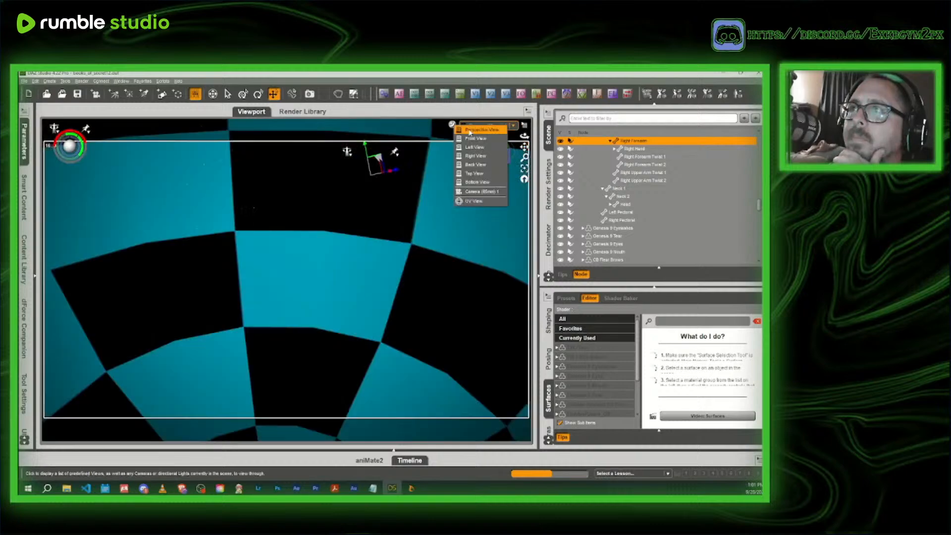
{"action": "left_click", "coordinate": [468, 131]}
{"action": "left_click_drag", "start_coordinate": [504, 155], "coordinate": [535, 198]}
{"action": "left_click", "coordinate": [314, 218]}
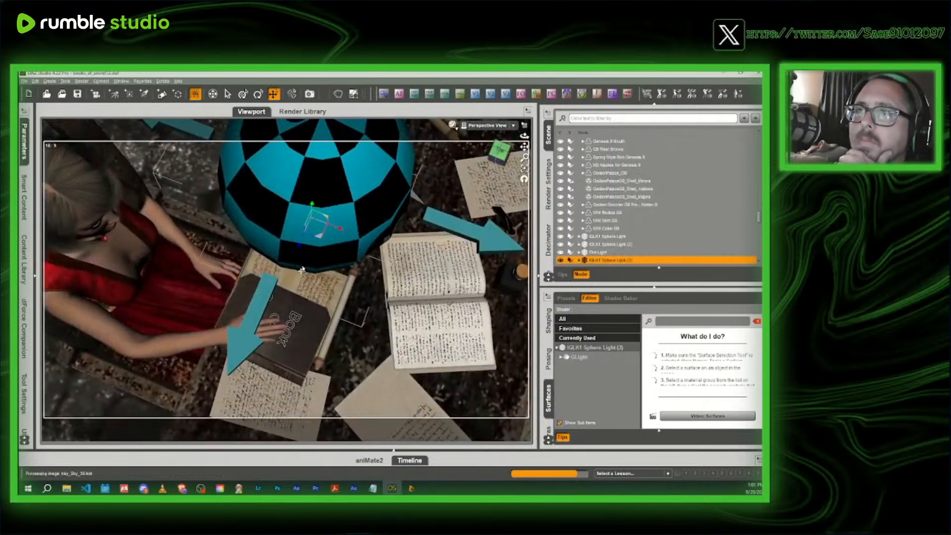
{"action": "left_click_drag", "start_coordinate": [314, 238], "coordinate": [275, 235]}
{"action": "left_click_drag", "start_coordinate": [504, 162], "coordinate": [497, 128]}
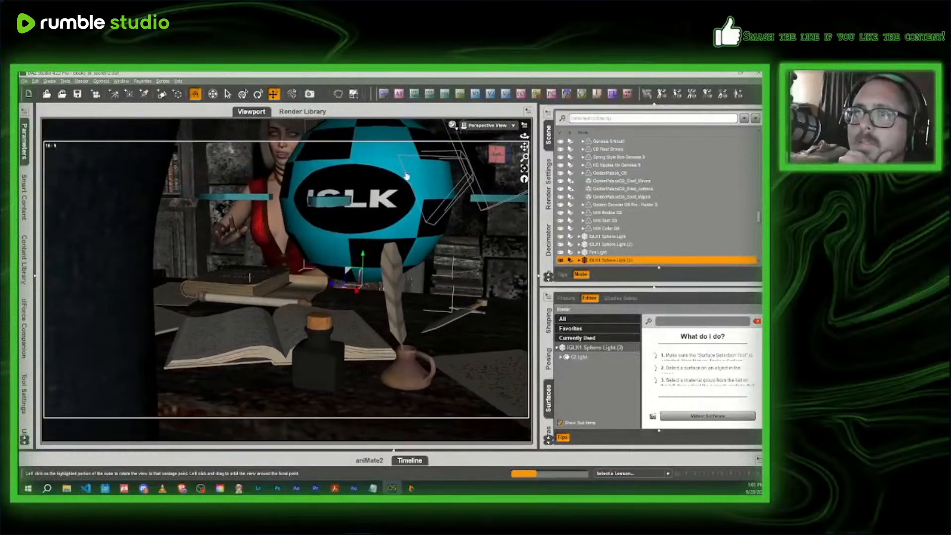
- Lower the Twist of the headmistress's right forearm a little further
{"action": "left_click", "coordinate": [228, 242]}
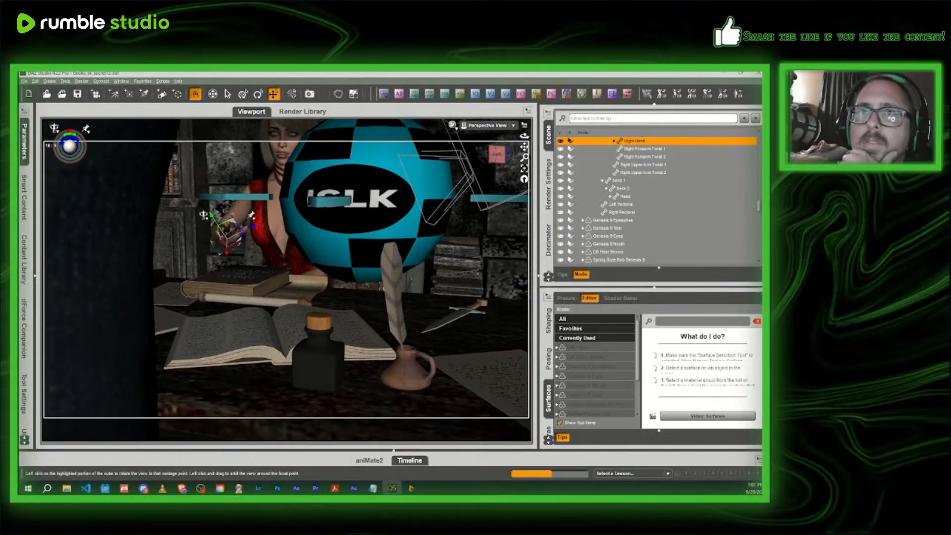
{"action": "left_click", "coordinate": [23, 141]}
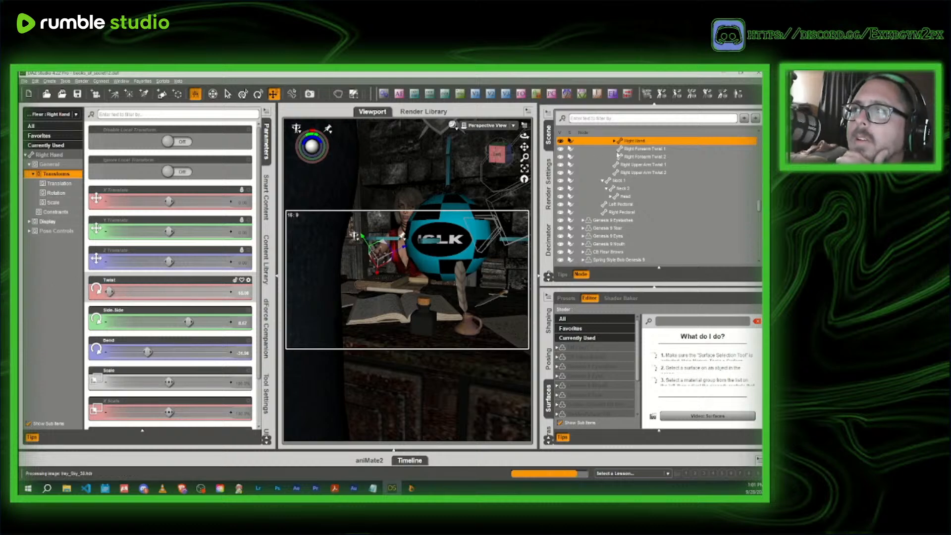
{"action": "left_click", "coordinate": [390, 228]}
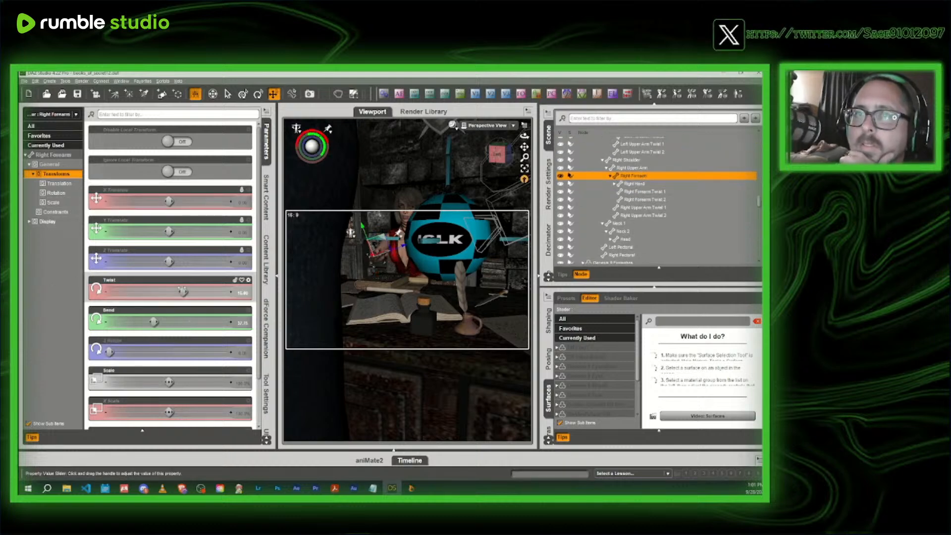
{"action": "left_click_drag", "start_coordinate": [183, 292], "coordinate": [175, 292]}
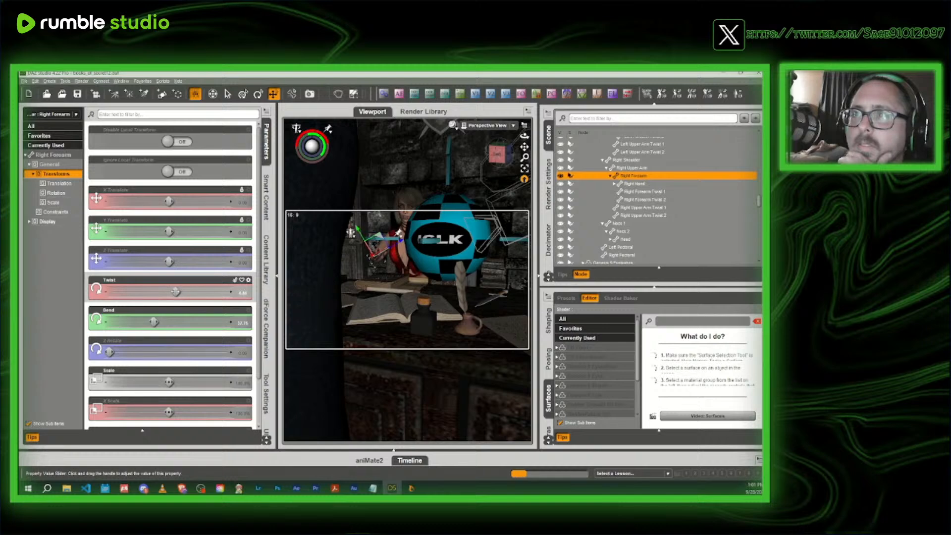
{"action": "left_click", "coordinate": [266, 142]}
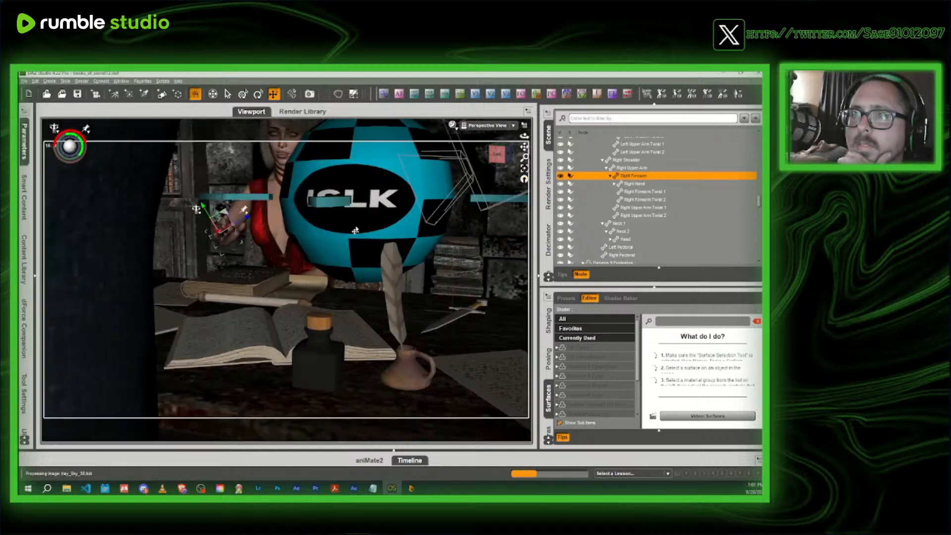
- Move the IGLK1 Sphere Light (3) sideways towards the headmistress's raised hand and preview it through the scene camera with NVIDIA Iray
{"action": "left_click", "coordinate": [384, 251]}
{"action": "left_click_drag", "start_coordinate": [332, 285], "coordinate": [297, 284]}
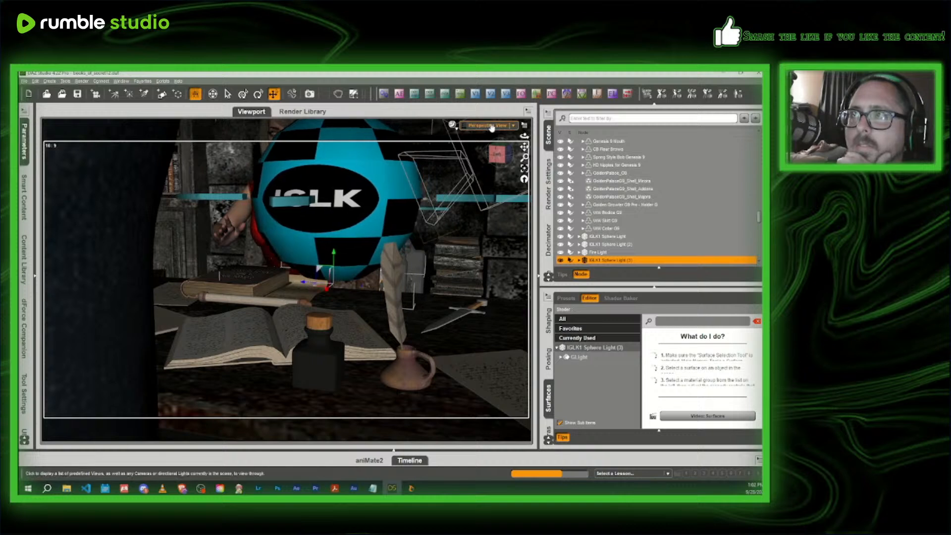
{"action": "left_click", "coordinate": [490, 125]}
{"action": "left_click", "coordinate": [485, 191]}
{"action": "left_click", "coordinate": [452, 124]}
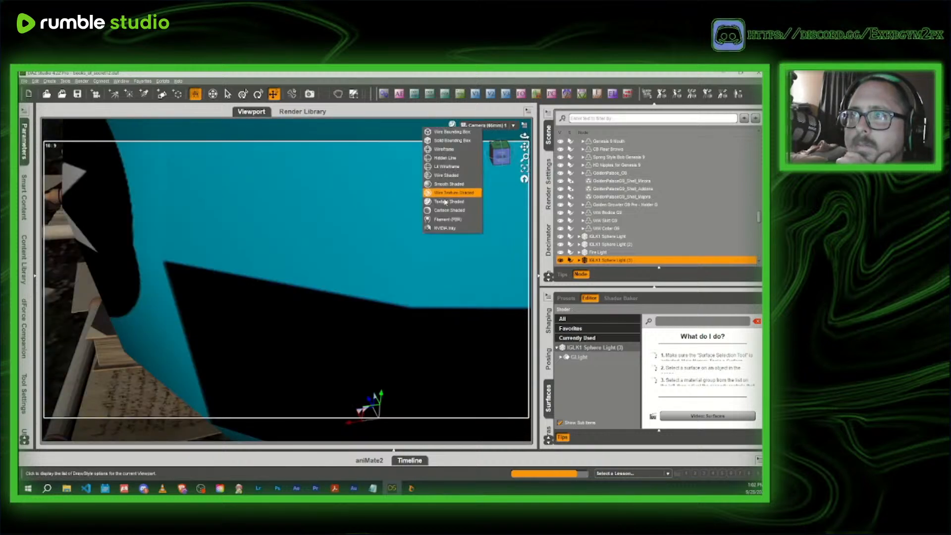
{"action": "left_click", "coordinate": [447, 228]}
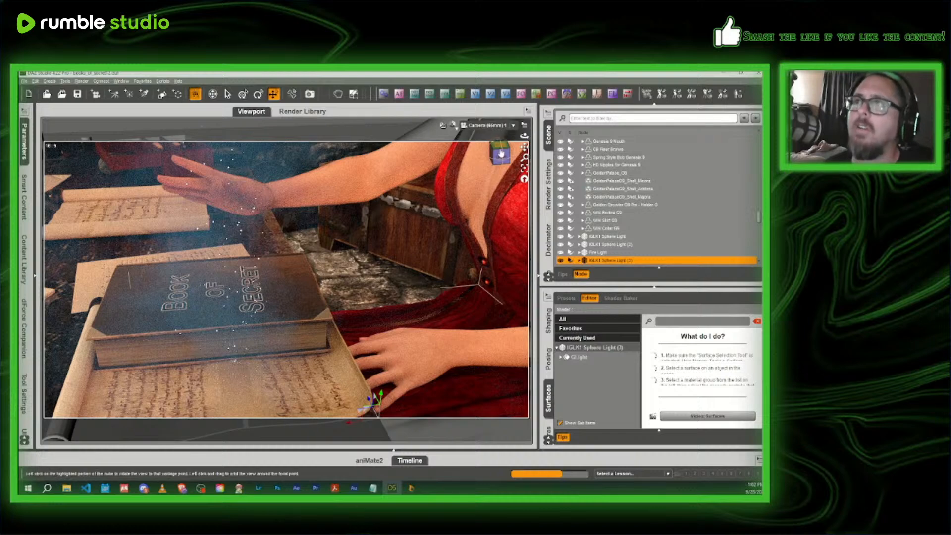
- Return to the Texture Shaded perspective view and bend the headmistress's right hand slightly further back
{"action": "left_click", "coordinate": [452, 125]}
{"action": "left_click", "coordinate": [449, 200]}
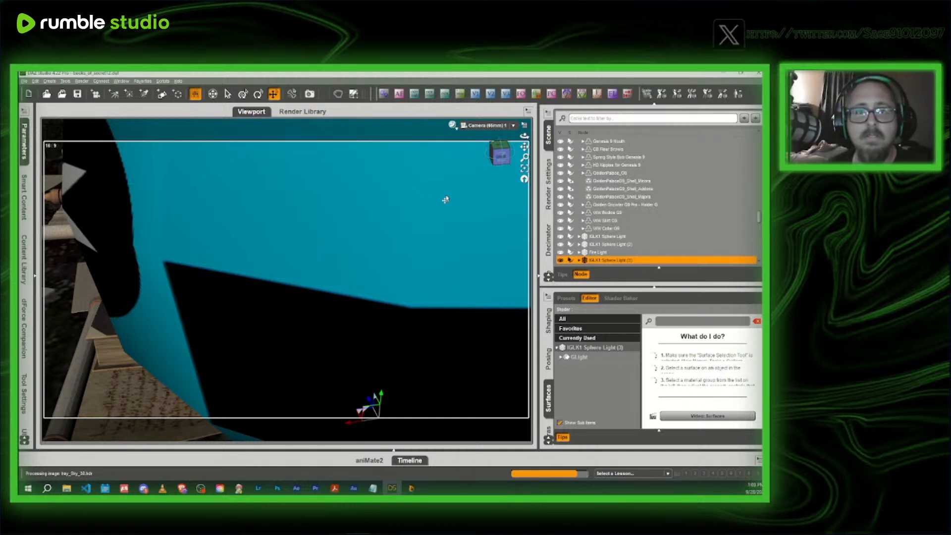
{"action": "left_click", "coordinate": [487, 125]}
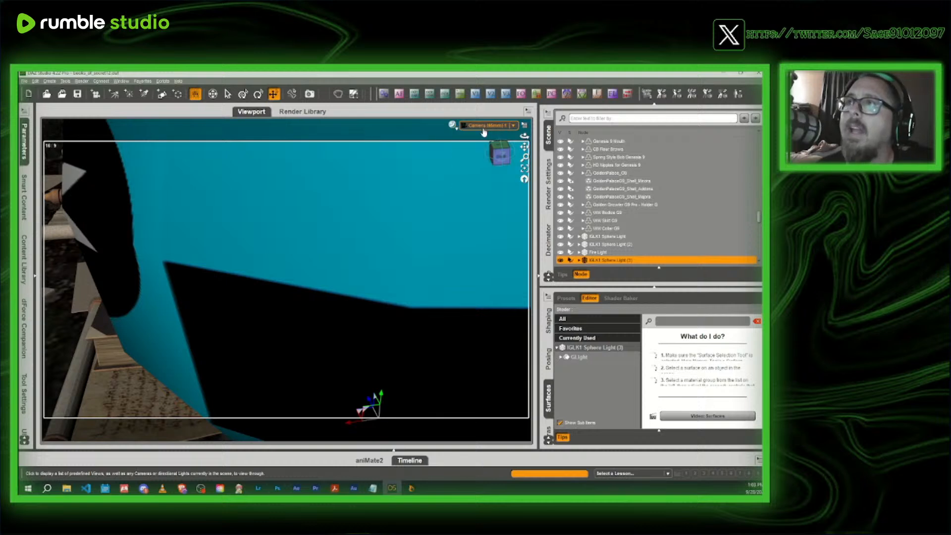
{"action": "left_click", "coordinate": [480, 143]}
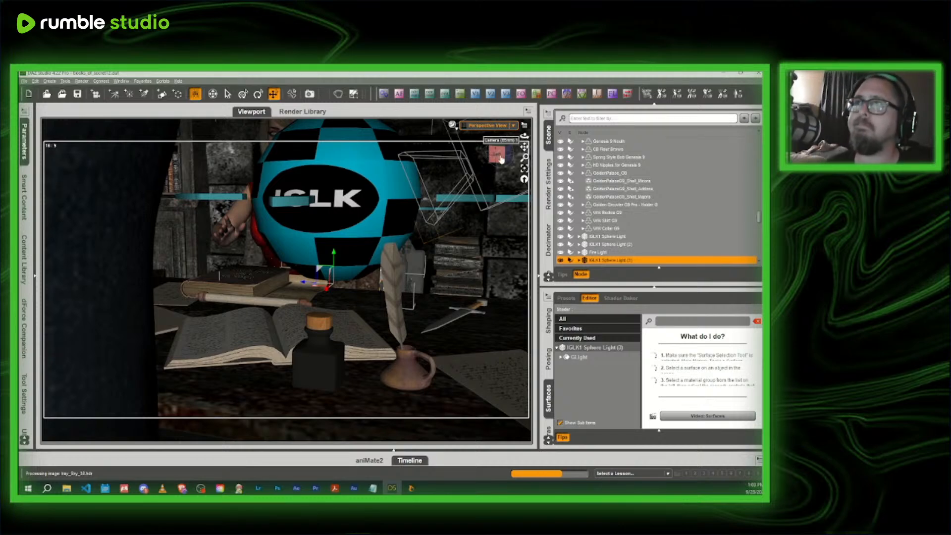
{"action": "left_click_drag", "start_coordinate": [499, 155], "coordinate": [589, 181]}
{"action": "scroll", "coordinate": [500, 158], "scroll_direction": "down", "scroll_amount": 5}
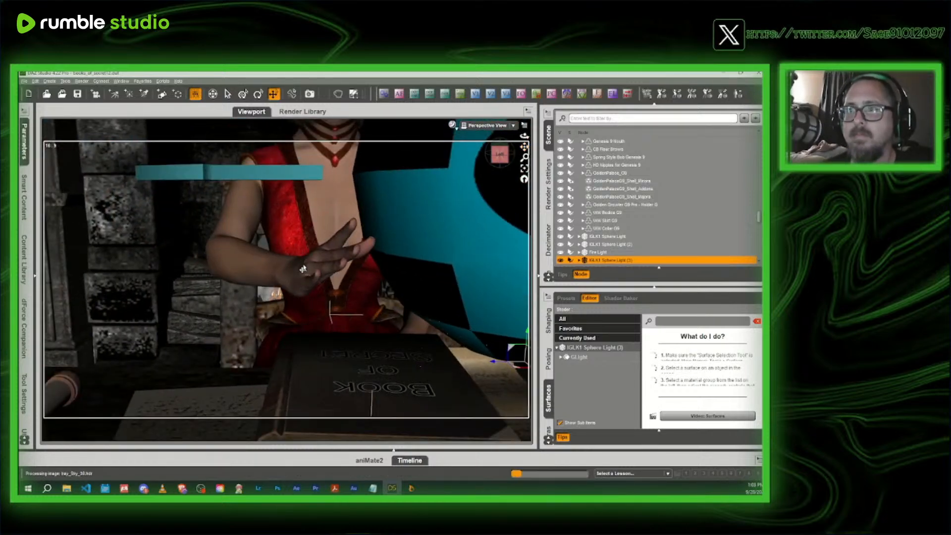
{"action": "left_click", "coordinate": [303, 269]}
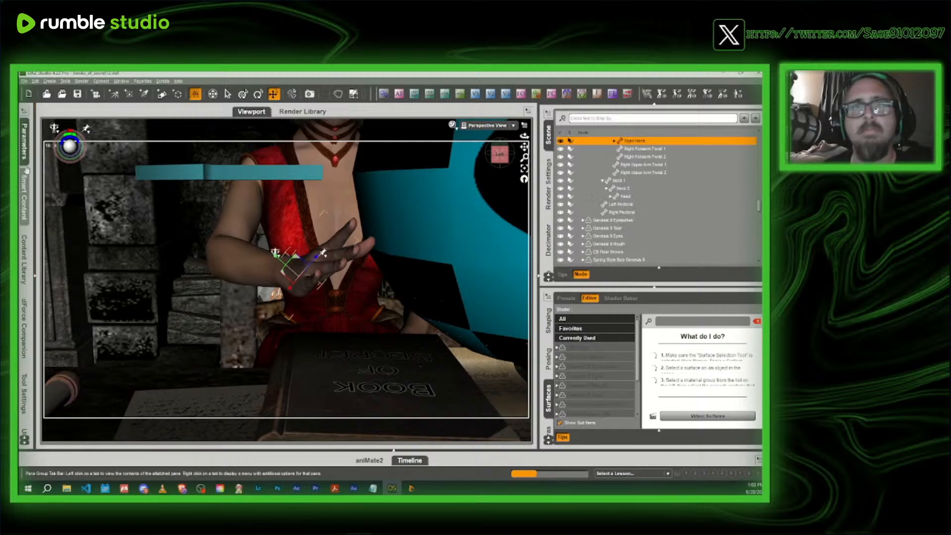
{"action": "left_click", "coordinate": [24, 151]}
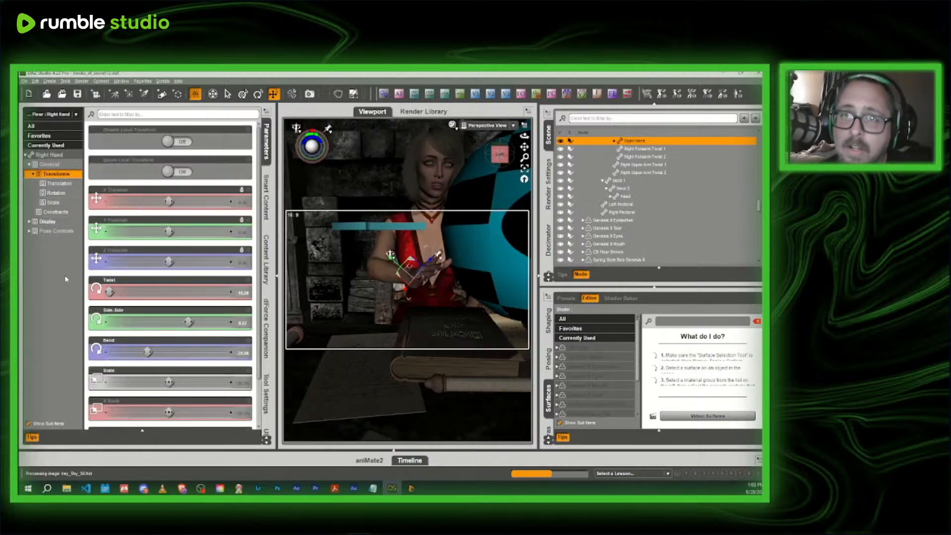
{"action": "left_click_drag", "start_coordinate": [146, 352], "coordinate": [143, 351]}
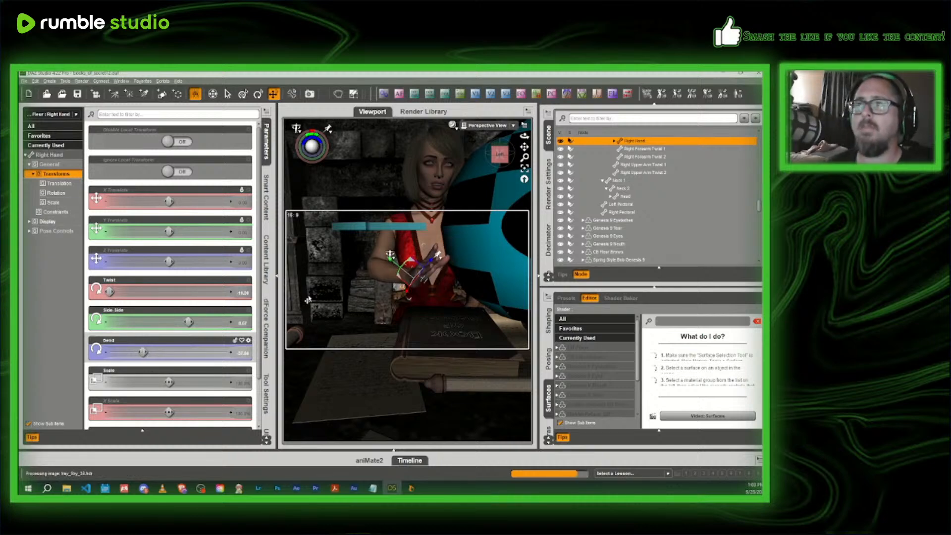
- Create a new point light with default settings, using "FUCK YOU DAZ" as both its name and label
{"action": "left_click_drag", "start_coordinate": [523, 146], "coordinate": [504, 155]}
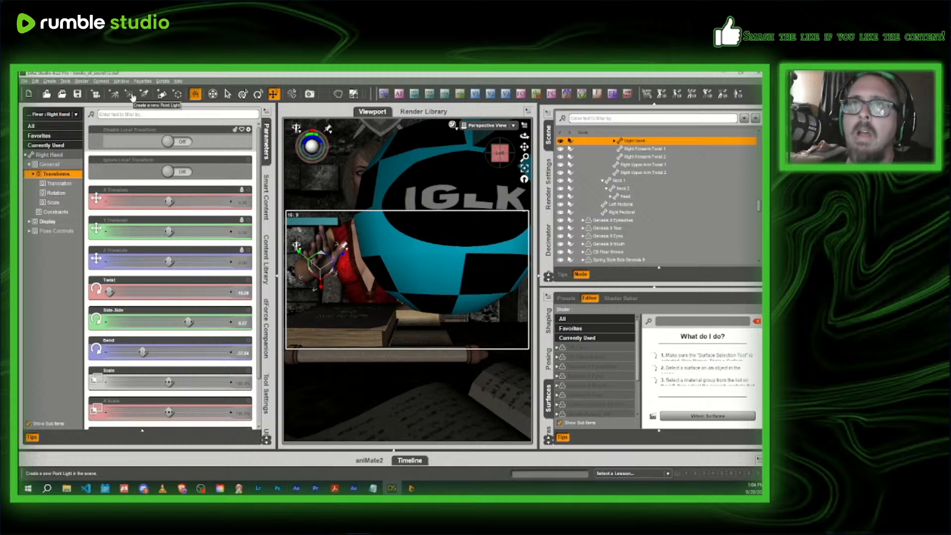
{"action": "left_click", "coordinate": [130, 94]}
{"action": "left_click_drag", "start_coordinate": [323, 220], "coordinate": [190, 226]}
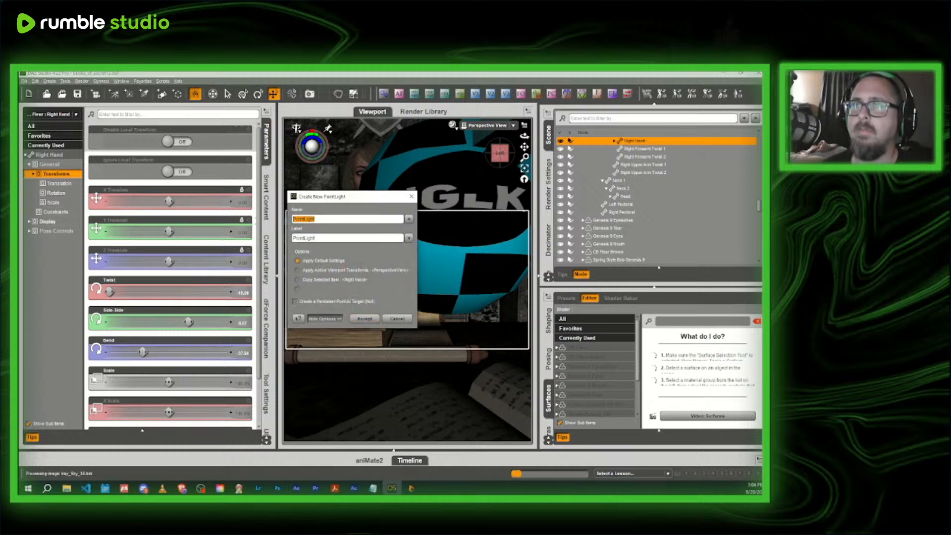
{"action": "key", "text": "BackSpace"}
{"action": "type", "text": "FUCKY"}
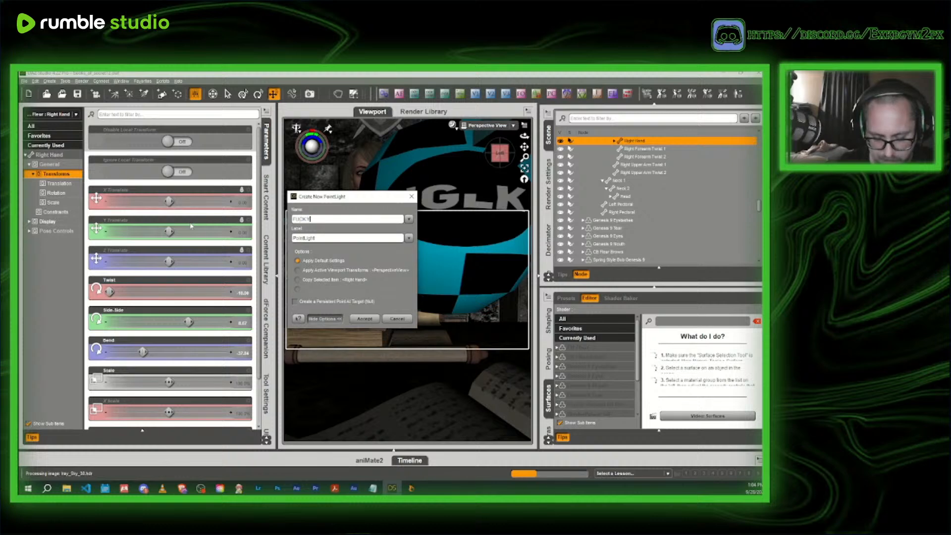
{"action": "type", "text": "OU DAZ"}
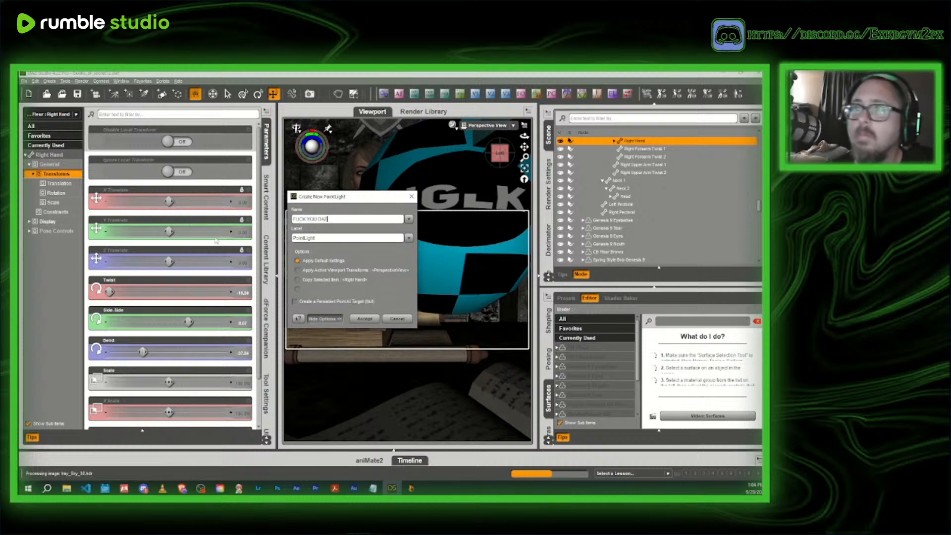
{"action": "key", "text": "Tab"}
{"action": "type", "text": "F"}
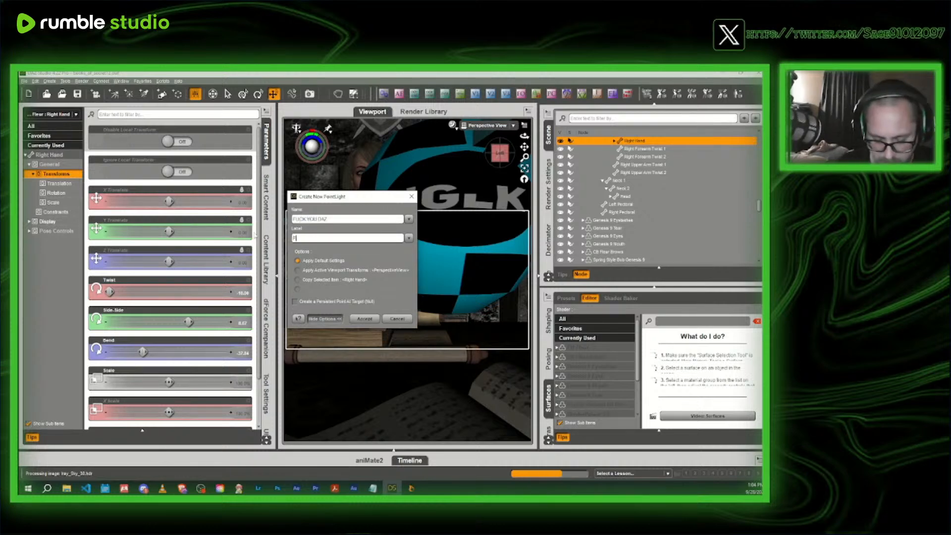
{"action": "type", "text": "UCK YOU DAZ"}
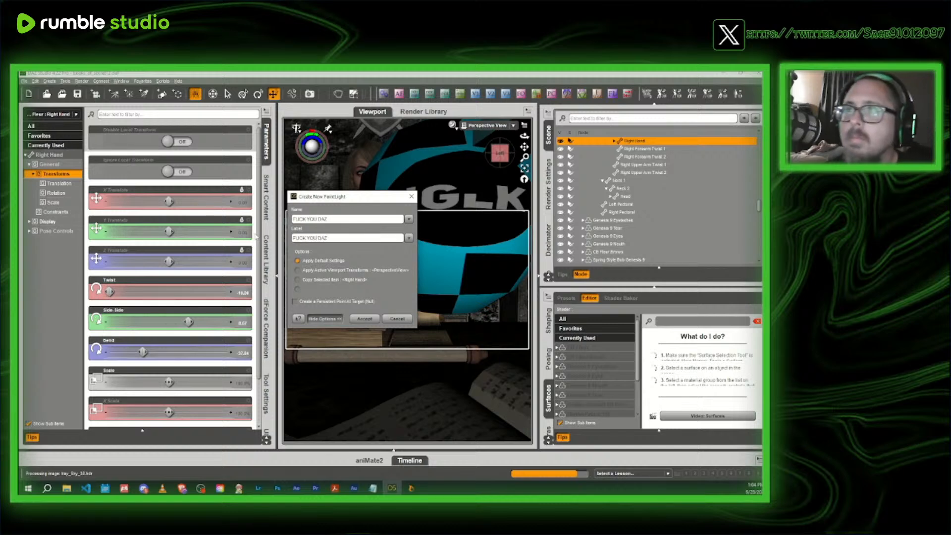
{"action": "left_click", "coordinate": [365, 319]}
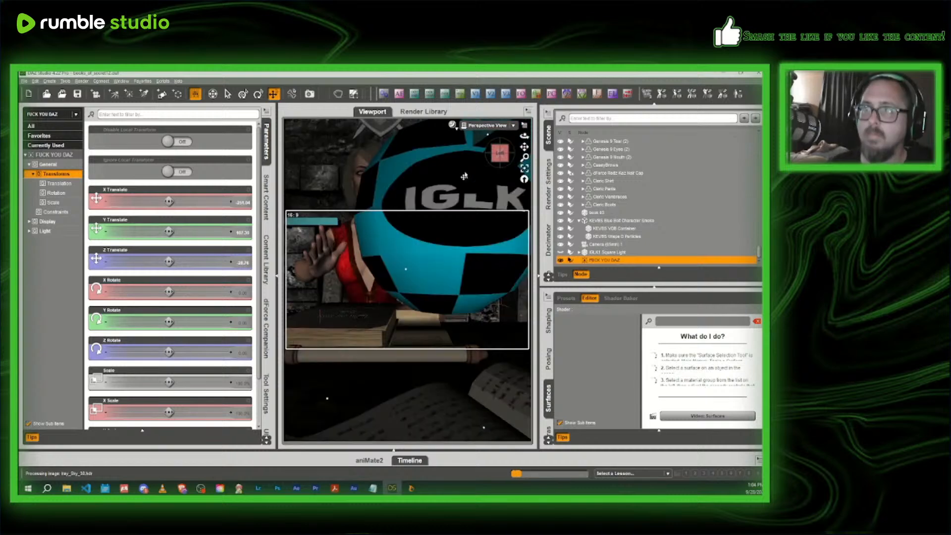
- Move the new point light along the X axis from the candle to the closed Book of Secret
{"action": "left_click", "coordinate": [500, 155]}
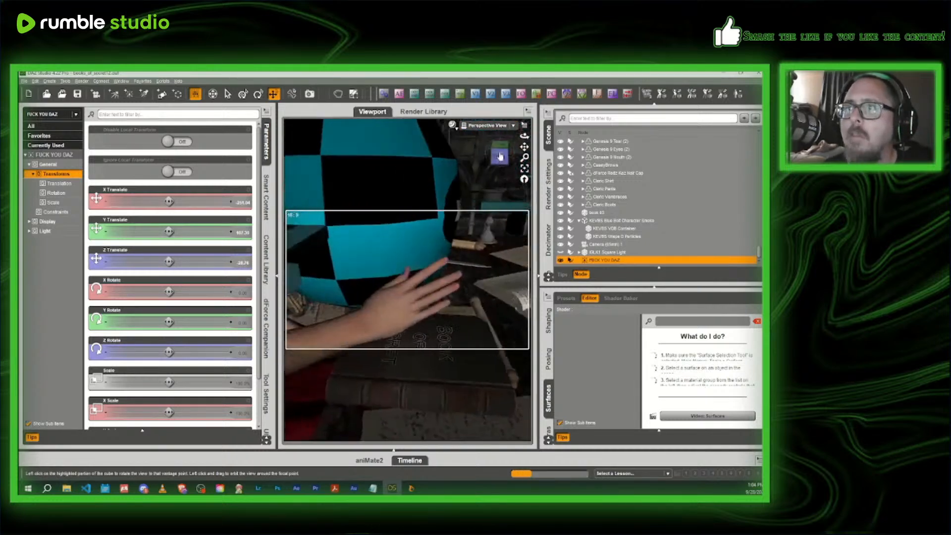
{"action": "scroll", "coordinate": [487, 238], "scroll_direction": "down", "scroll_amount": 5}
{"action": "middle_click_drag", "start_coordinate": [505, 297], "coordinate": [450, 303]}
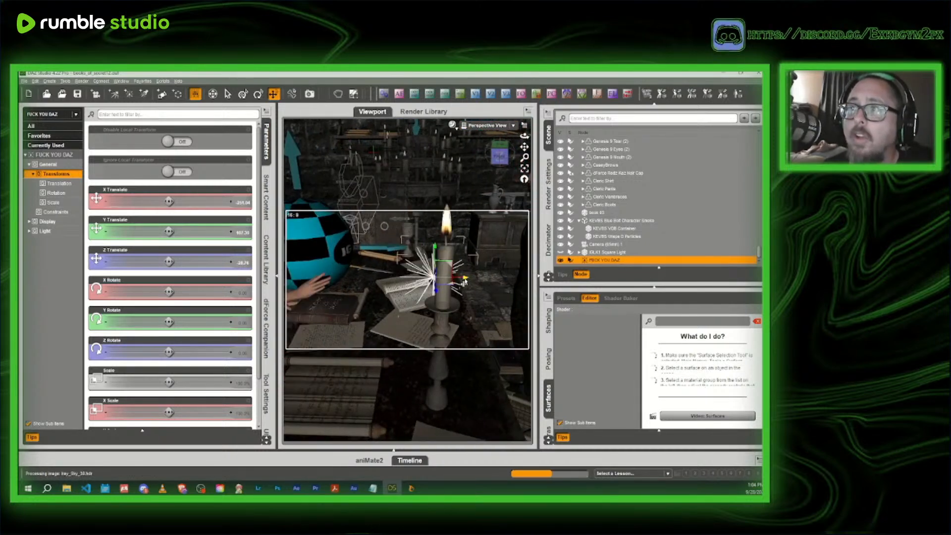
{"action": "left_click_drag", "start_coordinate": [464, 282], "coordinate": [365, 289]}
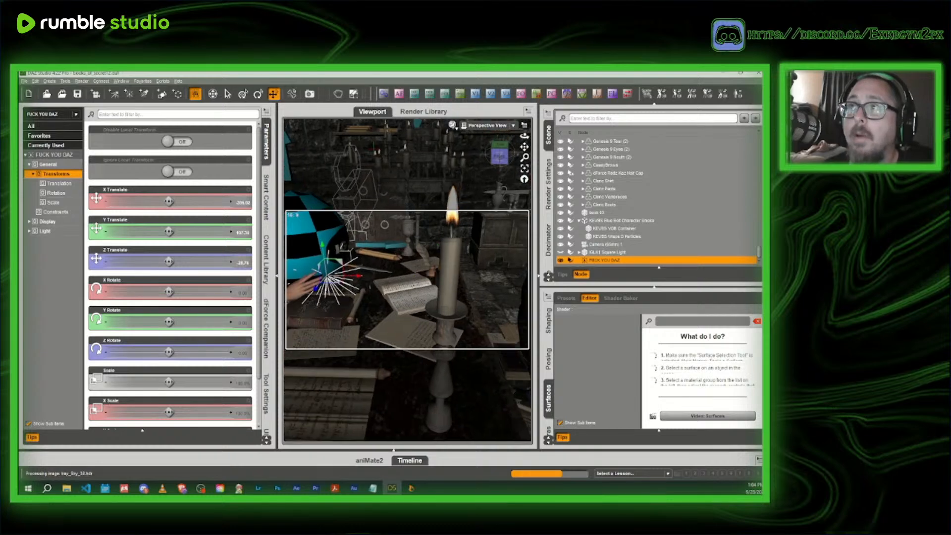
- Fine-tune the point light's position so it sits just above the book cover, beneath the headmistress's raised hand
{"action": "left_click_drag", "start_coordinate": [500, 151], "coordinate": [453, 158]}
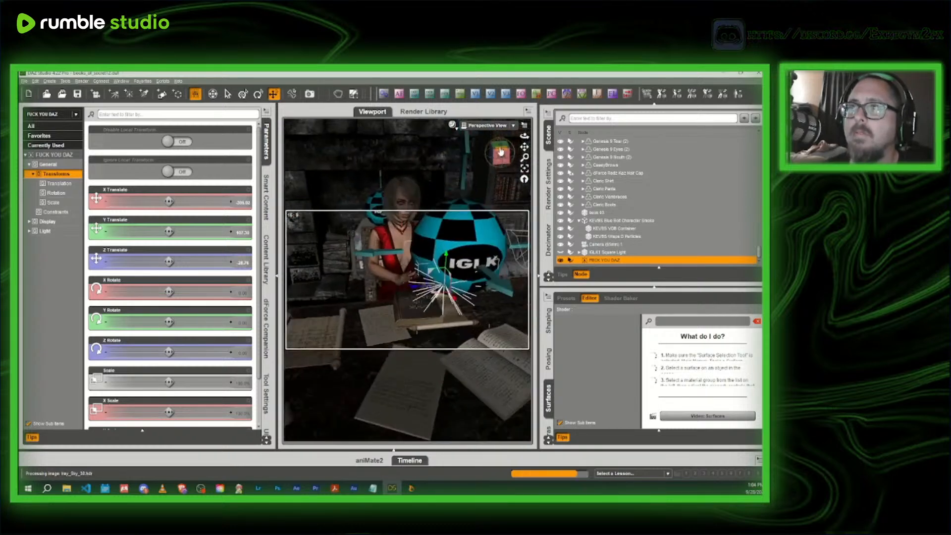
{"action": "scroll", "coordinate": [473, 291], "scroll_direction": "up", "scroll_amount": 5}
{"action": "left_click_drag", "start_coordinate": [478, 303], "coordinate": [430, 287]}
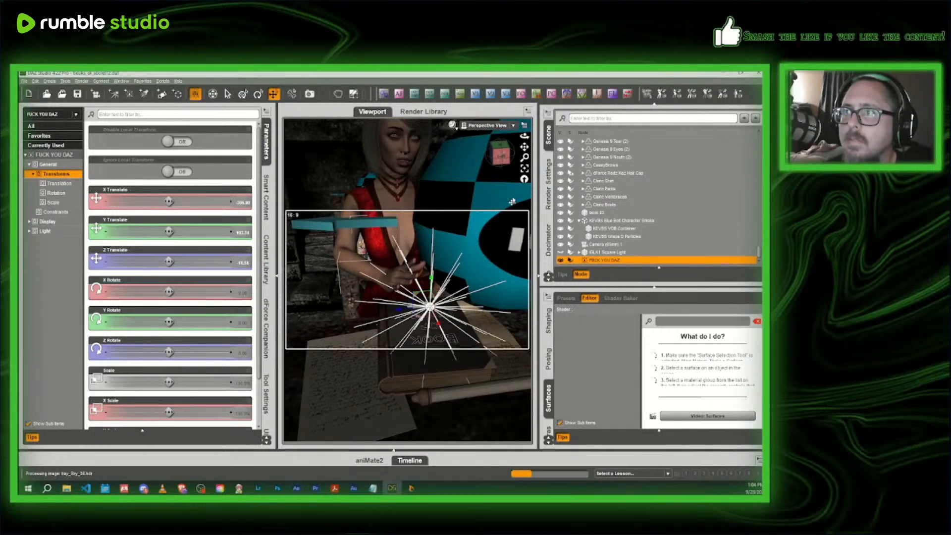
{"action": "left_click_drag", "start_coordinate": [524, 136], "coordinate": [498, 118]}
{"action": "left_click_drag", "start_coordinate": [525, 147], "coordinate": [463, 201]}
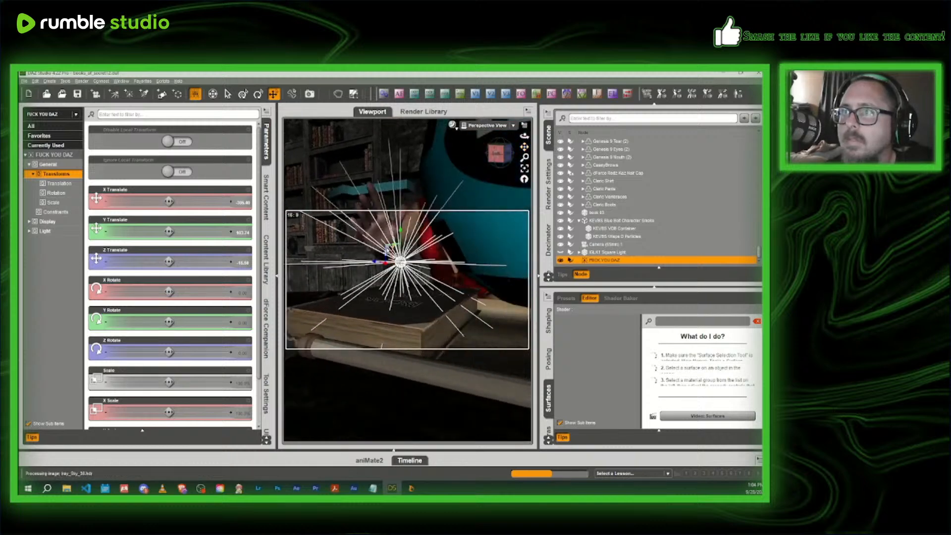
{"action": "left_click_drag", "start_coordinate": [387, 251], "coordinate": [382, 239]}
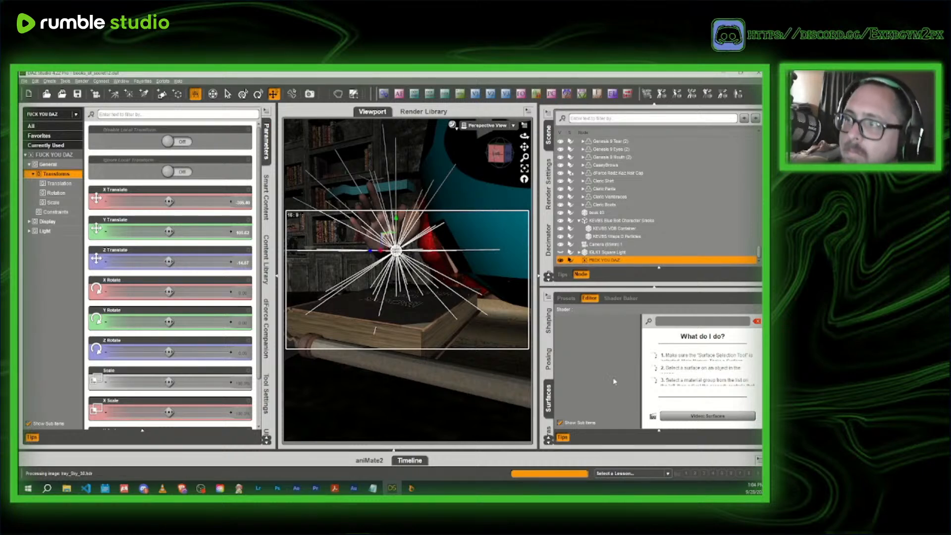
- Bring up the point light's Light properties and preview its effect through the scene camera with NVIDIA Iray
{"action": "scroll", "coordinate": [550, 369], "scroll_direction": "down", "scroll_amount": 2}
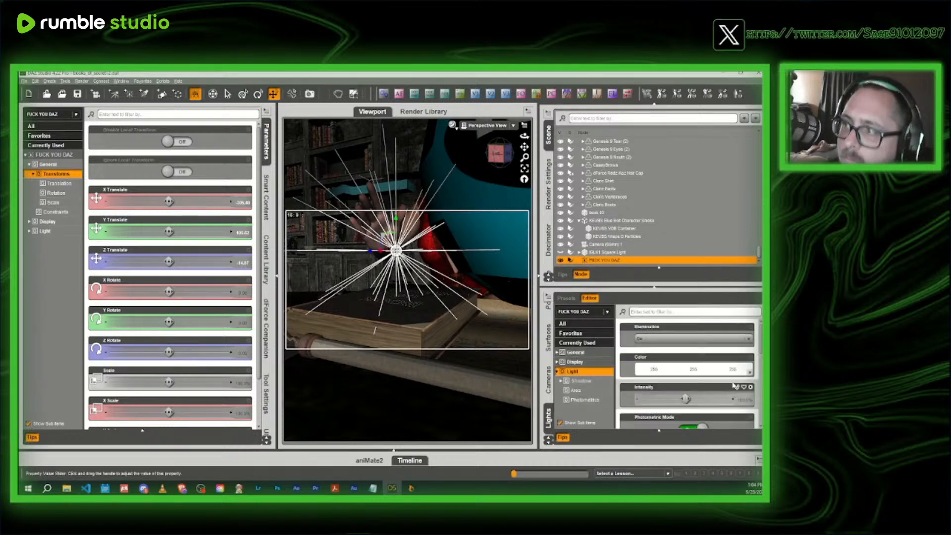
{"action": "scroll", "coordinate": [718, 384], "scroll_direction": "down", "scroll_amount": 5}
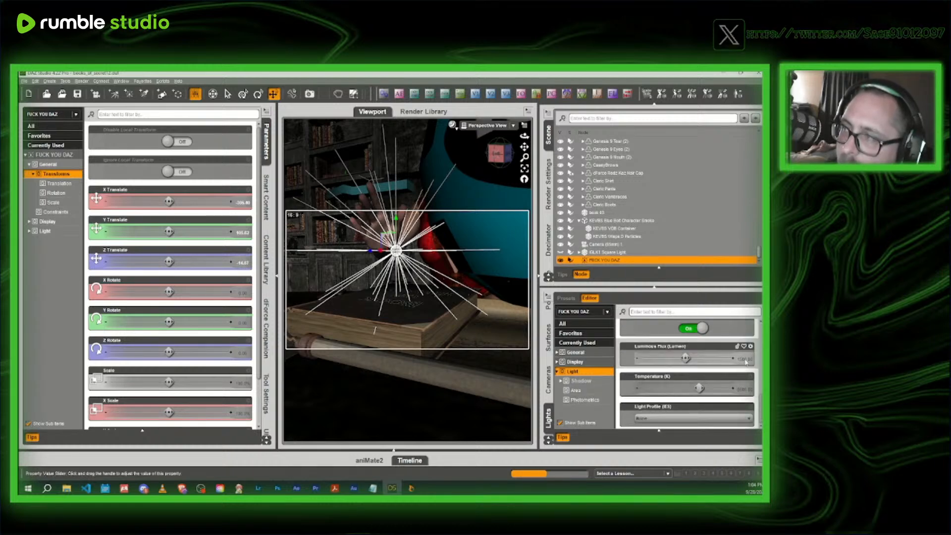
{"action": "scroll", "coordinate": [732, 370], "scroll_direction": "up", "scroll_amount": 1}
{"action": "left_click", "coordinate": [484, 126]}
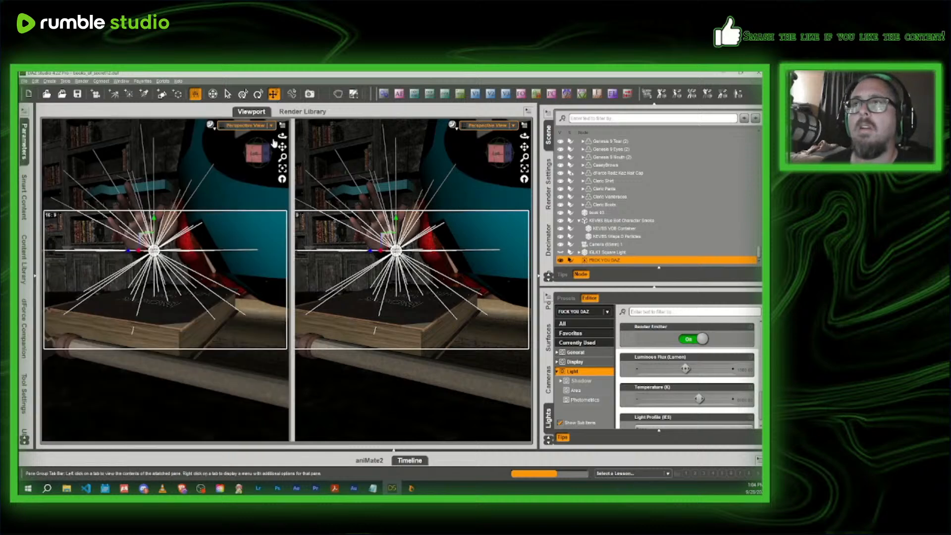
{"action": "left_click", "coordinate": [483, 190]}
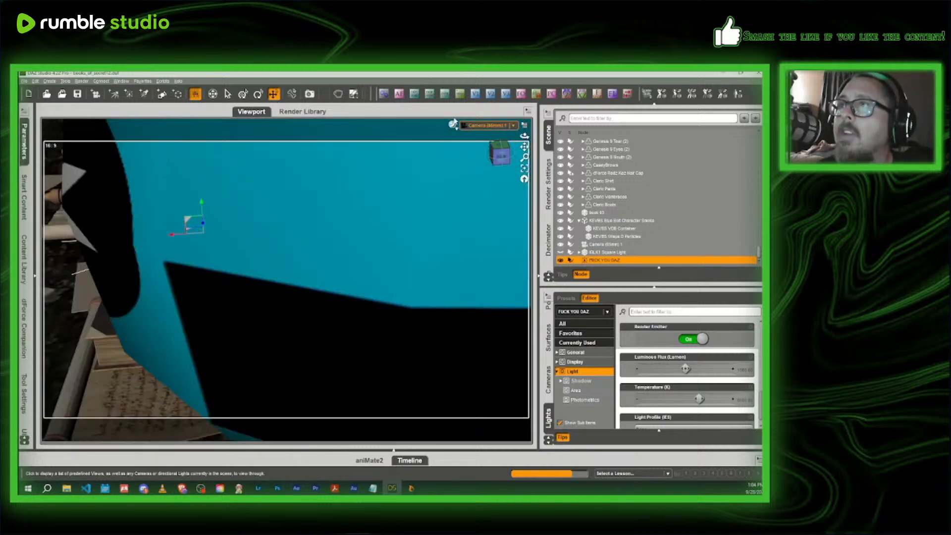
{"action": "left_click", "coordinate": [452, 124]}
{"action": "left_click", "coordinate": [448, 227]}
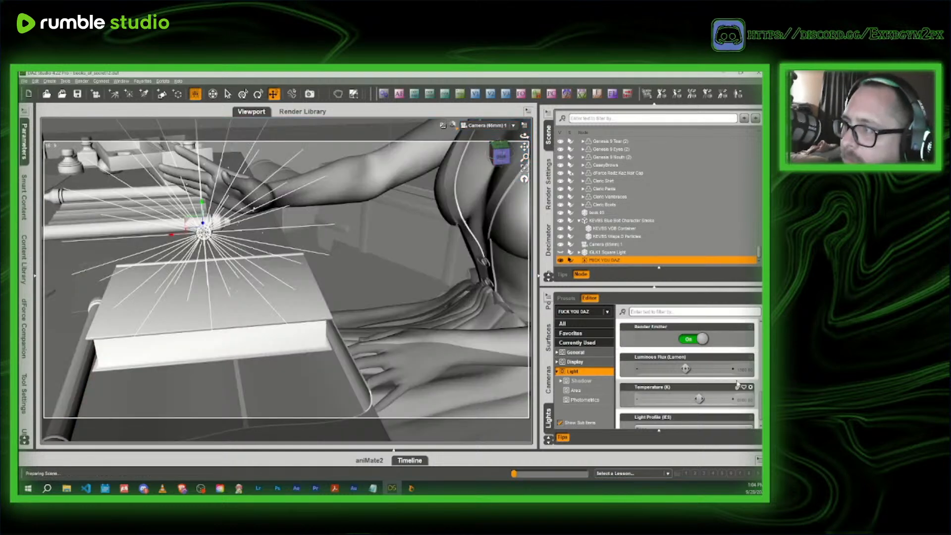
- Set the point light's Luminous Flux to 15000 lumens
{"action": "double_click", "coordinate": [746, 369]}
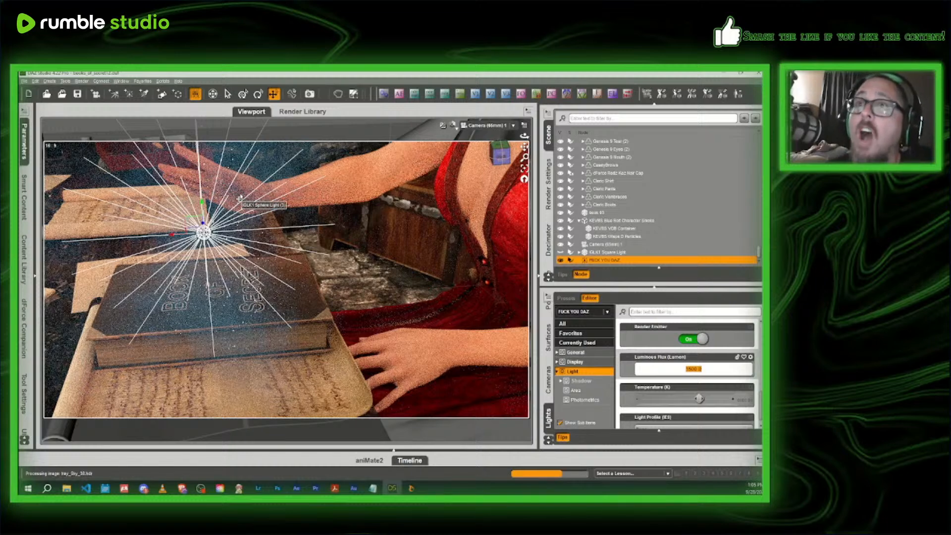
{"action": "type", "text": "12"}
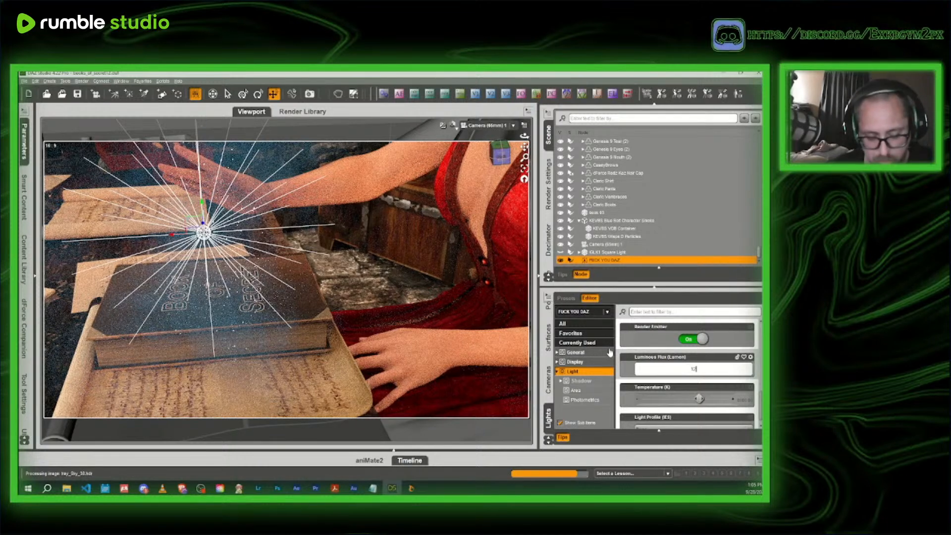
{"action": "type", "text": "500"}
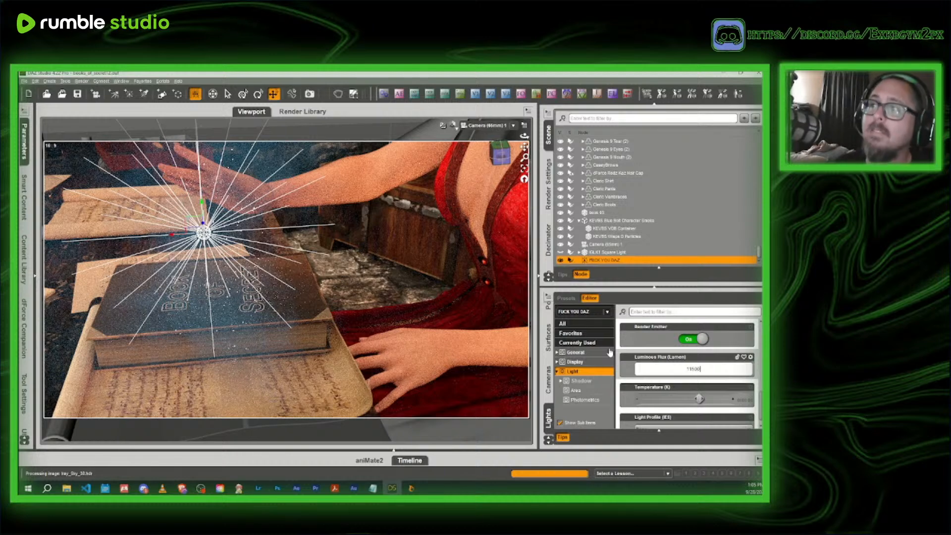
{"action": "key", "text": "Return"}
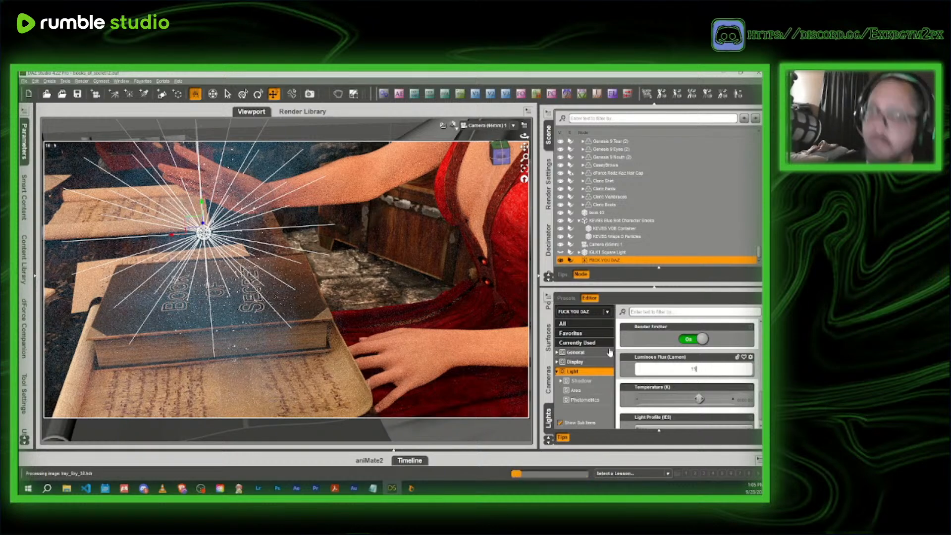
{"action": "type", "text": "500"}
{"action": "key", "text": "Return"}
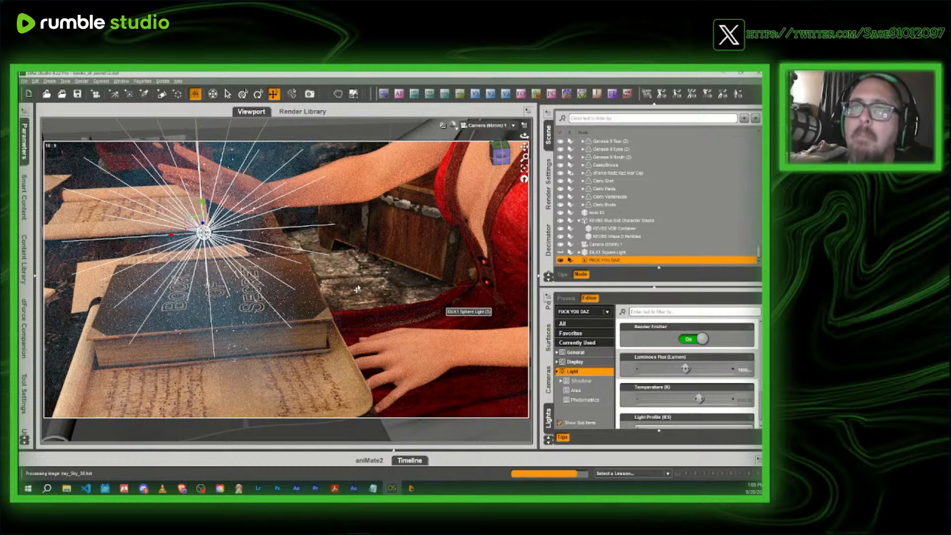
- Set the point light's Luminous Flux to 4000 lumens, and raise it again to a much higher value
{"action": "left_click", "coordinate": [743, 369]}
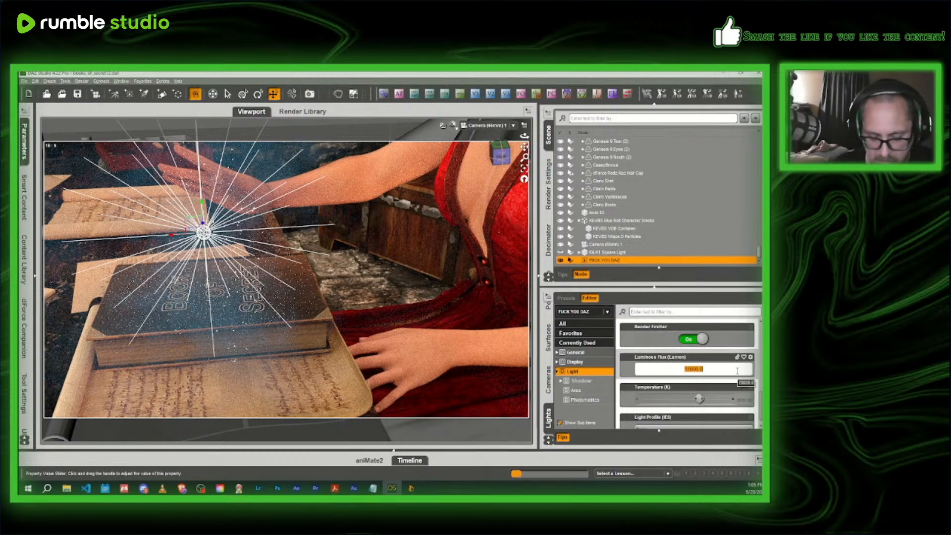
{"action": "type", "text": "40"}
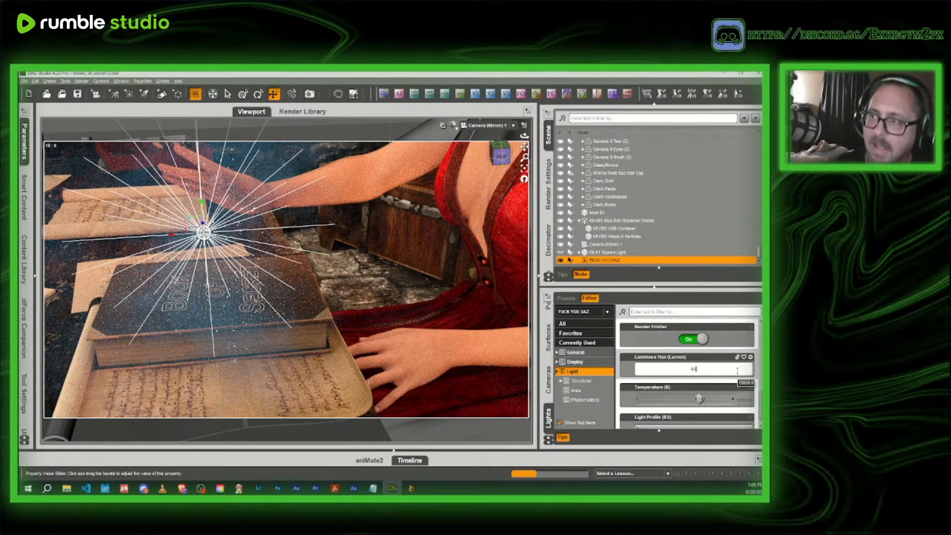
{"action": "type", "text": "00"}
{"action": "key", "text": "Return"}
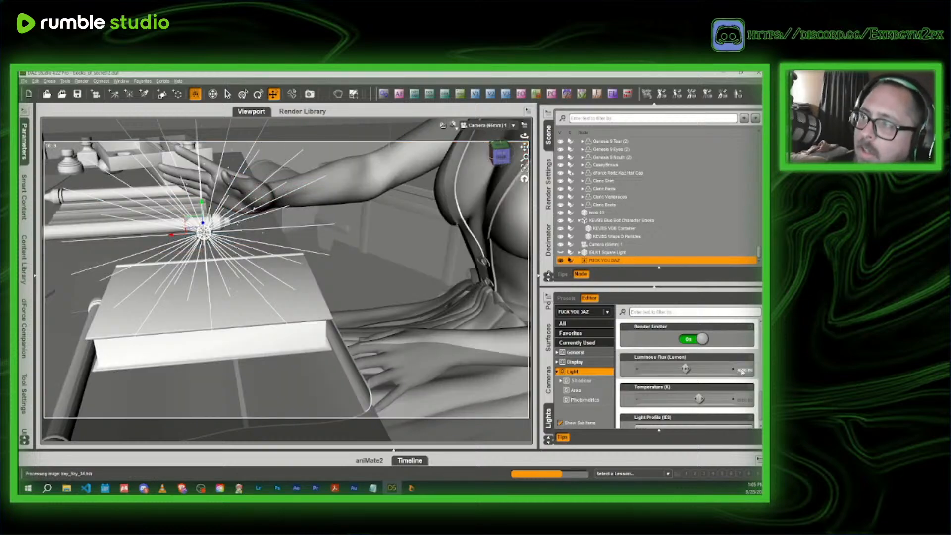
{"action": "left_click", "coordinate": [741, 371]}
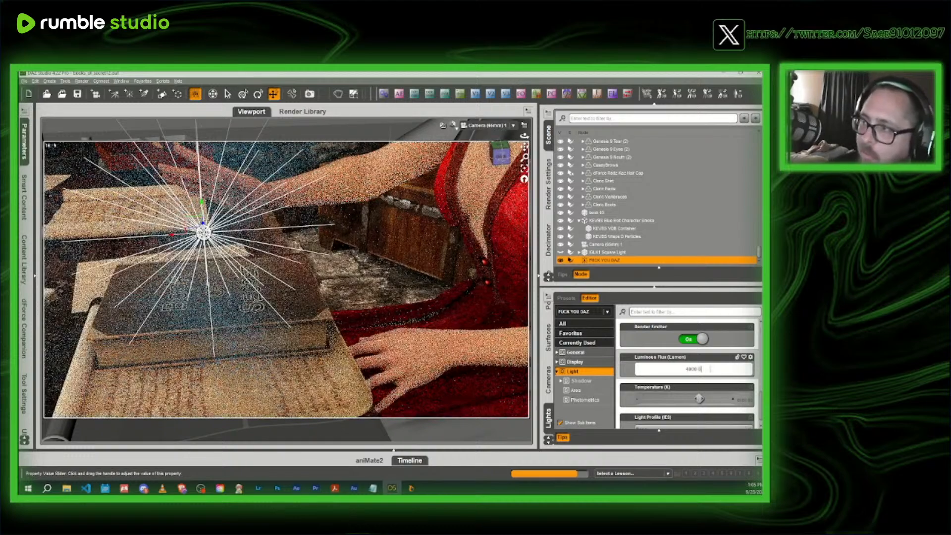
{"action": "key", "text": "BackSpace"}
{"action": "key", "text": "BackSpace"}
{"action": "key", "text": "Return"}
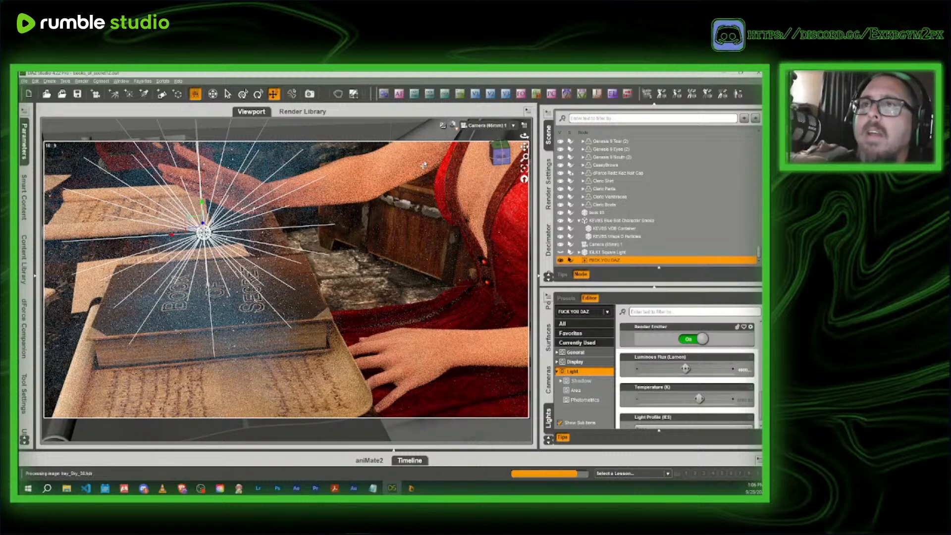
- Display the scene in the Texture Shaded draw style through the Perspective View
{"action": "left_click", "coordinate": [453, 126]}
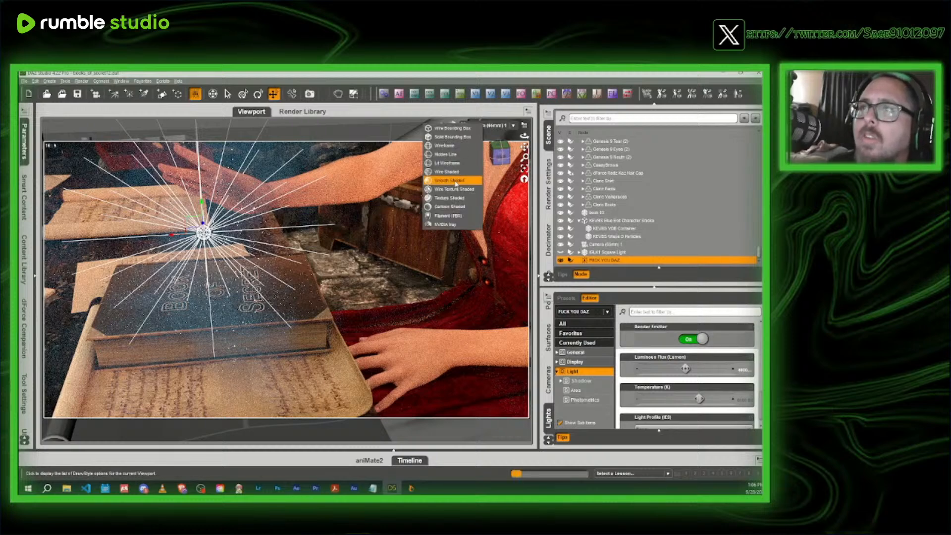
{"action": "left_click", "coordinate": [447, 204]}
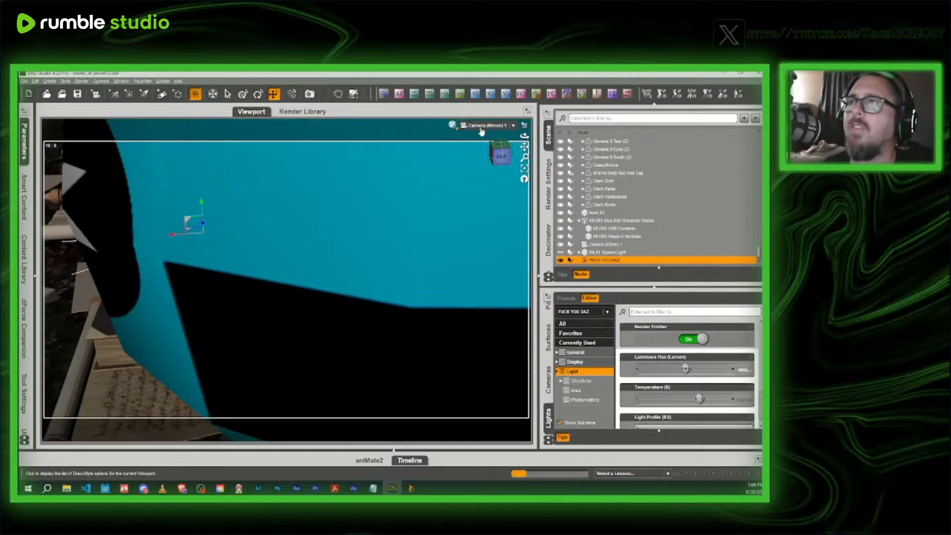
{"action": "left_click", "coordinate": [479, 127]}
{"action": "left_click", "coordinate": [481, 135]}
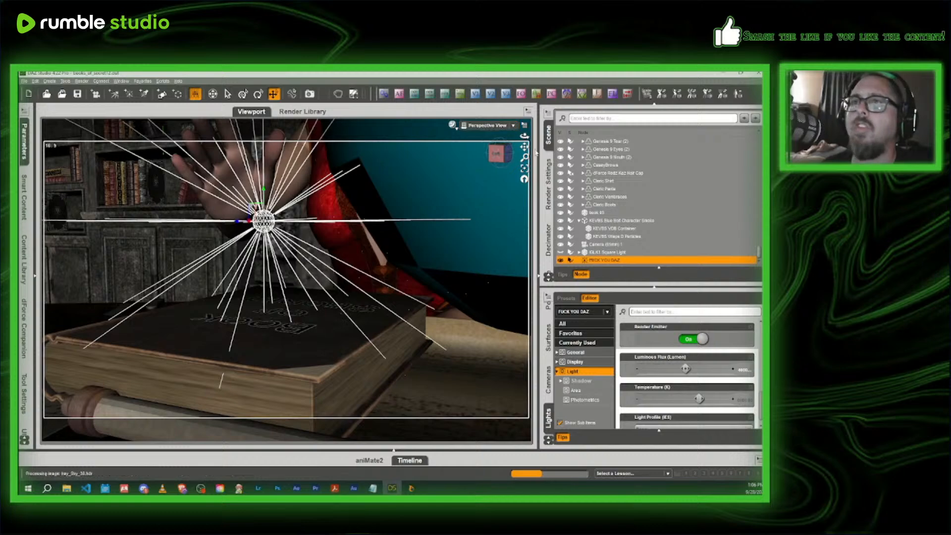
{"action": "left_click_drag", "start_coordinate": [501, 154], "coordinate": [505, 156]}
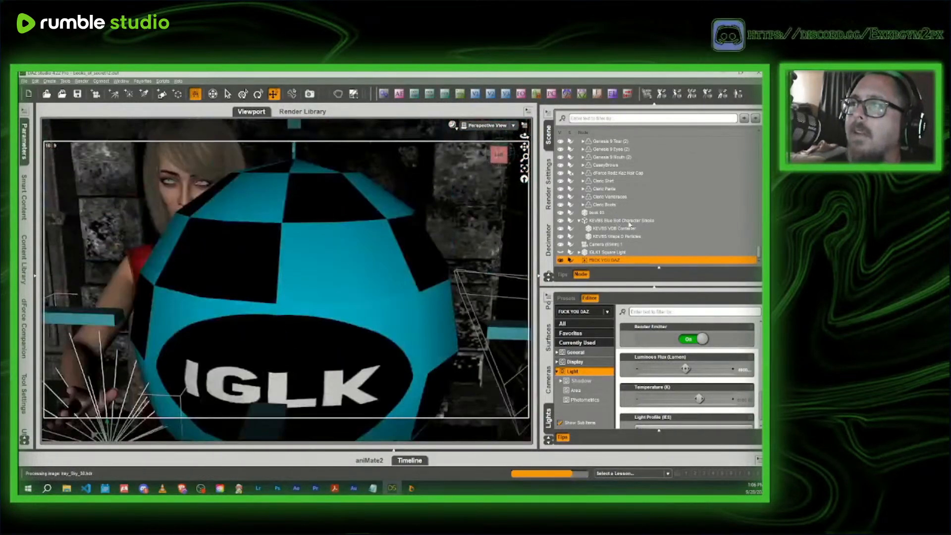
- Select the VDB container under the KEVBS Blue Bolt Character Smoke and view its location from the side
{"action": "left_click", "coordinate": [611, 220]}
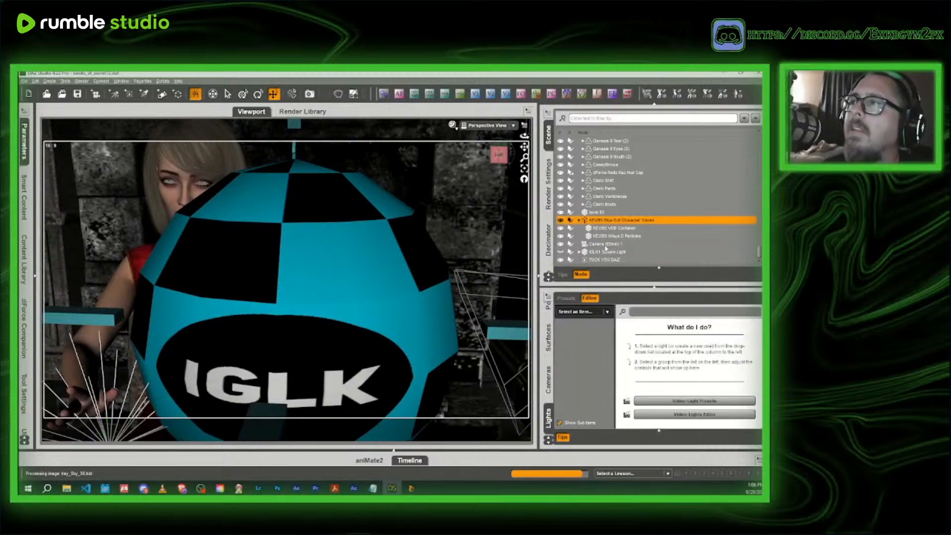
{"action": "left_click", "coordinate": [618, 230]}
{"action": "scroll", "coordinate": [511, 158], "scroll_direction": "down", "scroll_amount": 10}
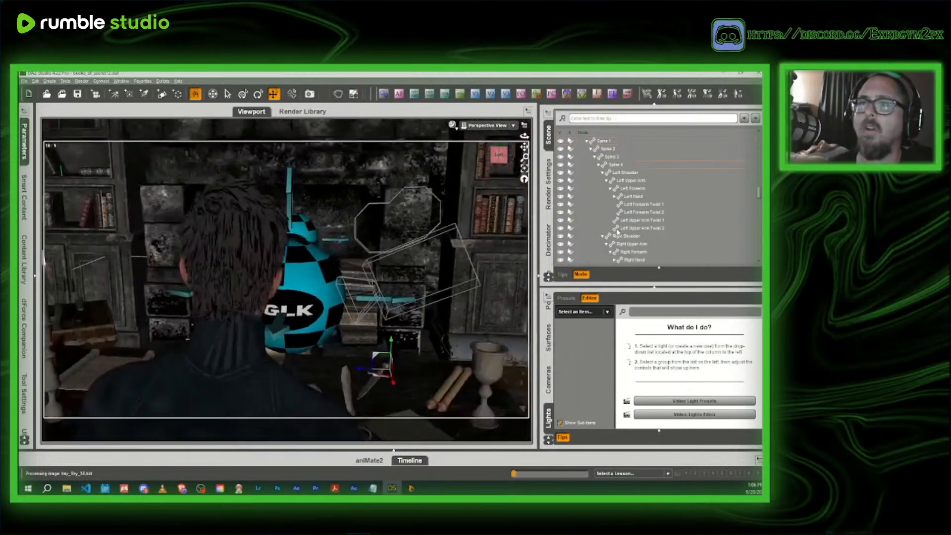
{"action": "left_click_drag", "start_coordinate": [500, 156], "coordinate": [446, 160]}
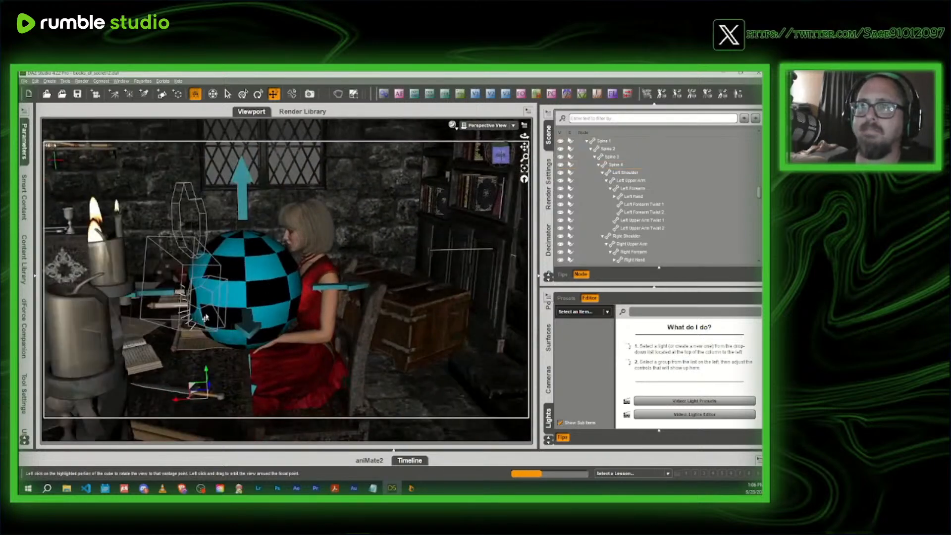
{"action": "scroll", "coordinate": [577, 237], "scroll_direction": "down", "scroll_amount": 10}
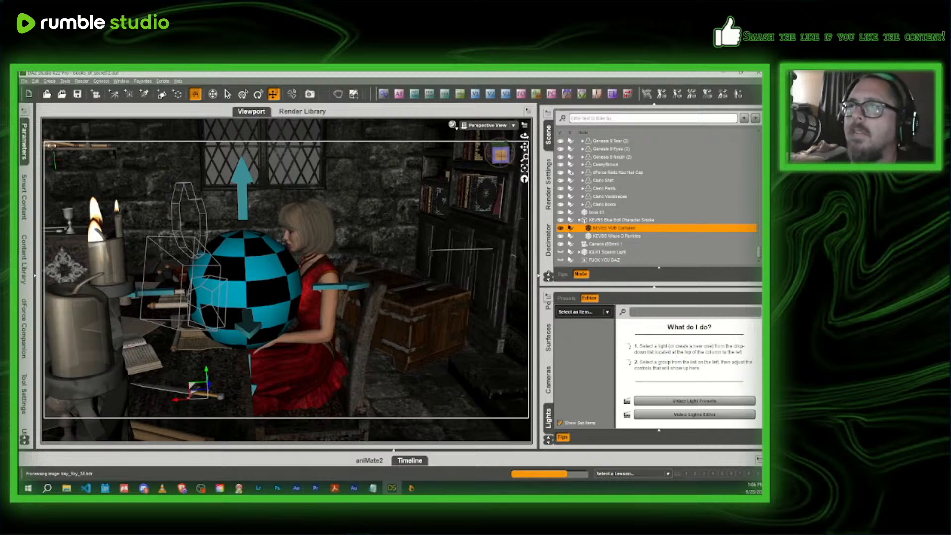
- Hide the large IGLK1 sphere light that stands in front of the headmistress
{"action": "left_click", "coordinate": [499, 161]}
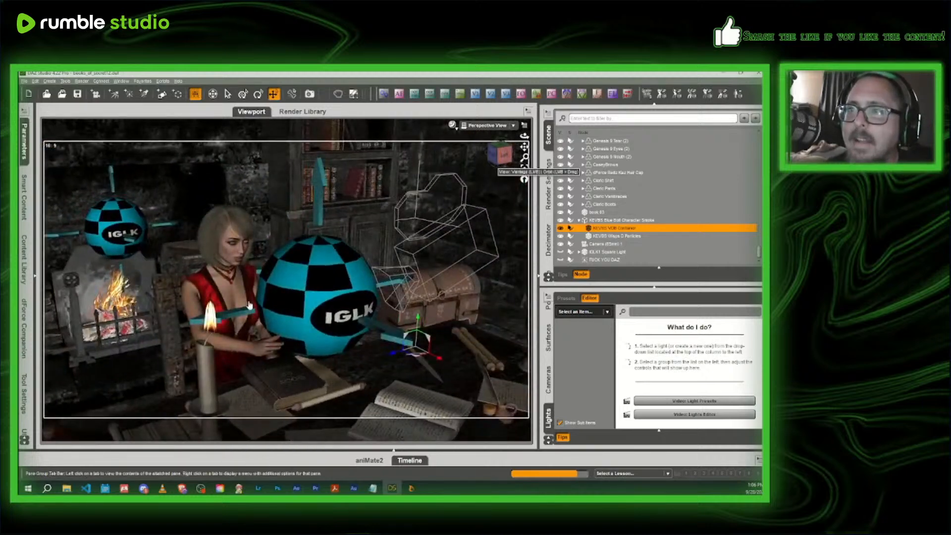
{"action": "left_click", "coordinate": [353, 306]}
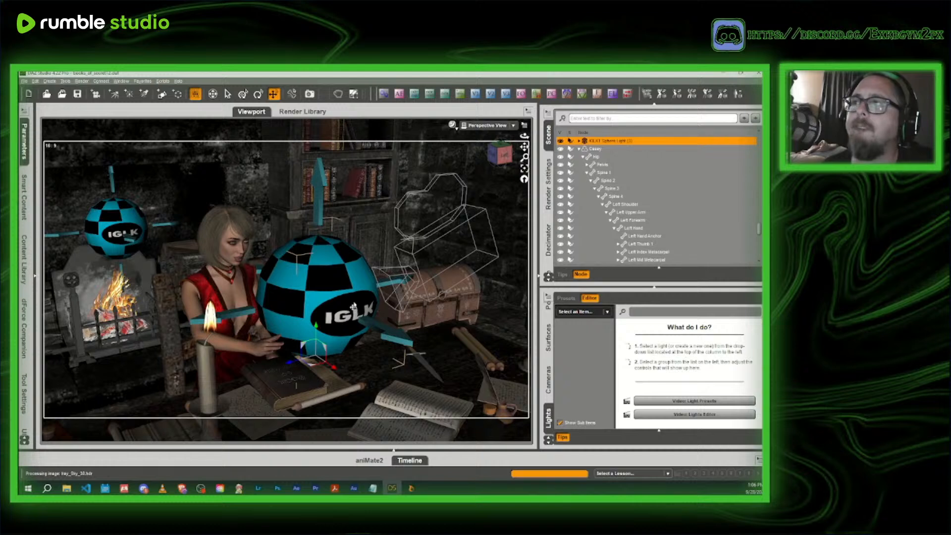
{"action": "left_click", "coordinate": [561, 141]}
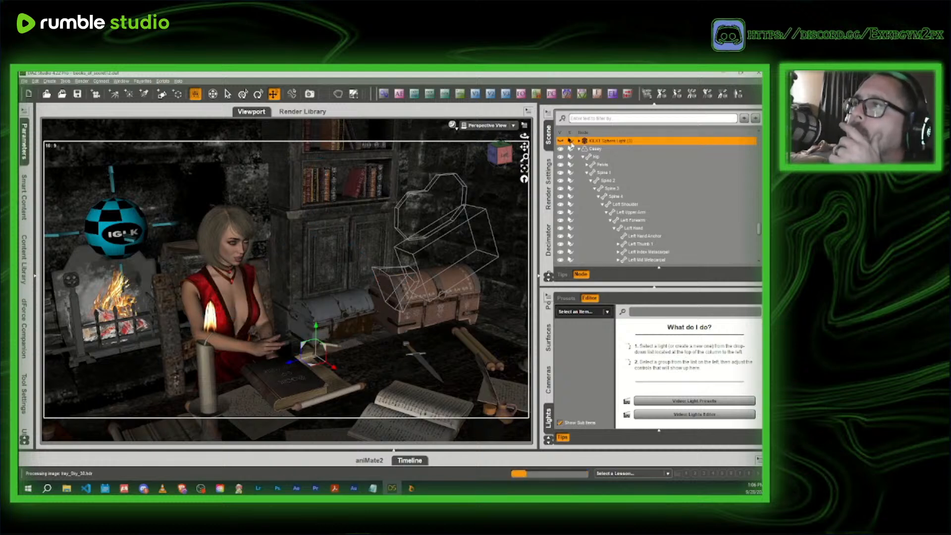
- Move the smoke's VDB container along its Z axis, away from the book toward the far end of the desk
{"action": "scroll", "coordinate": [575, 147], "scroll_direction": "up", "scroll_amount": 2}
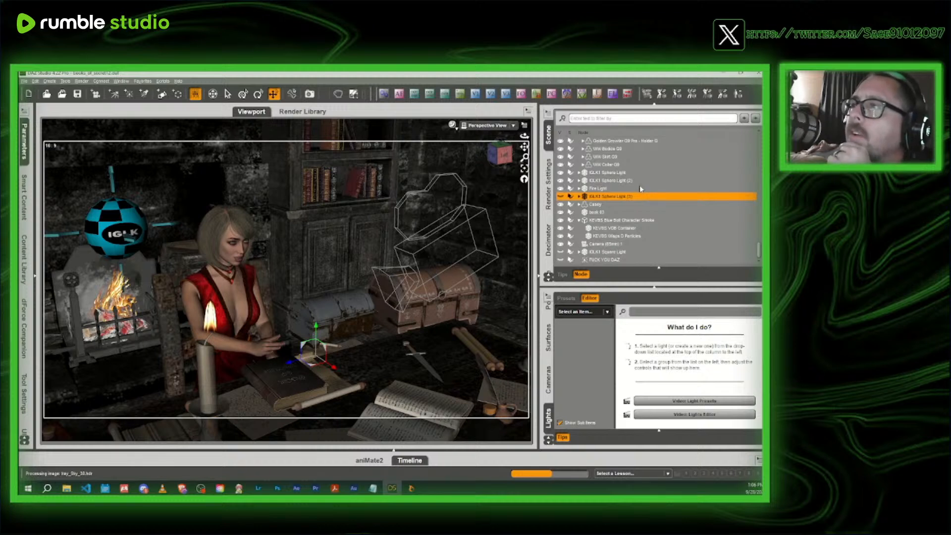
{"action": "left_click", "coordinate": [616, 227]}
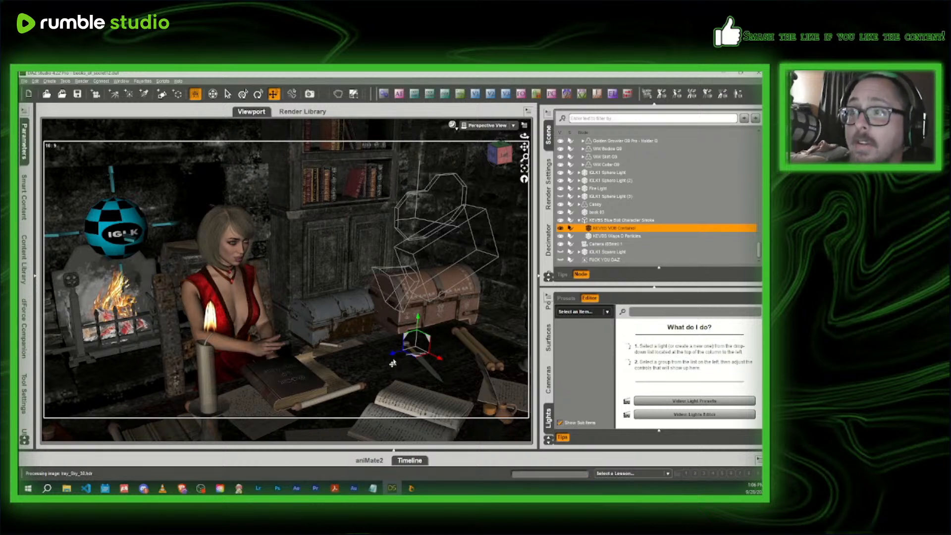
{"action": "left_click_drag", "start_coordinate": [390, 354], "coordinate": [468, 349]}
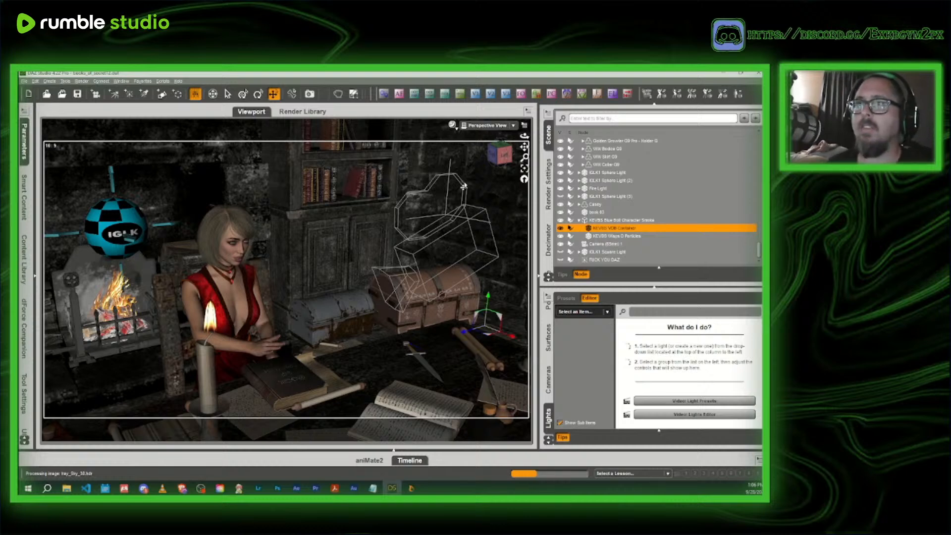
{"action": "scroll", "coordinate": [474, 216], "scroll_direction": "down", "scroll_amount": 1}
{"action": "middle_click_drag", "start_coordinate": [474, 216], "coordinate": [517, 217]}
{"action": "scroll", "coordinate": [362, 277], "scroll_direction": "down", "scroll_amount": 3}
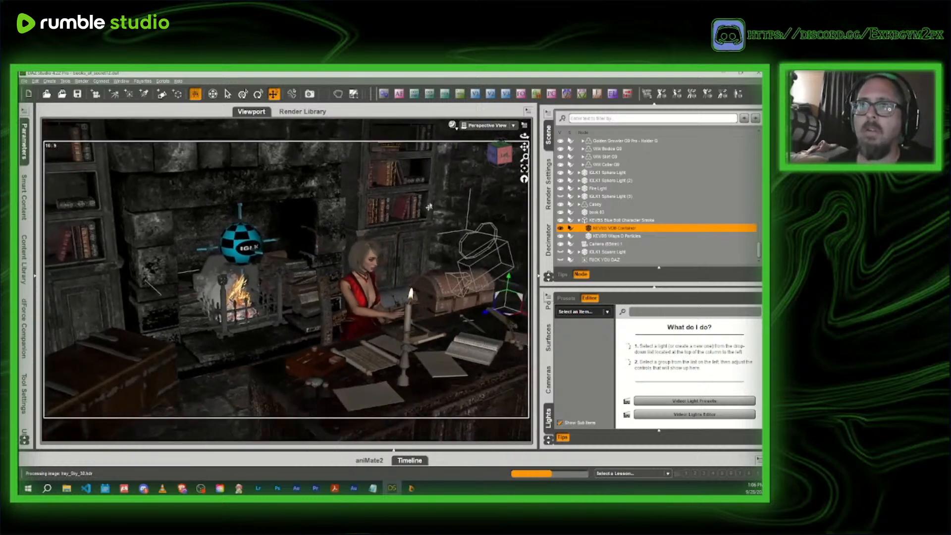
{"action": "middle_click_drag", "start_coordinate": [487, 317], "coordinate": [434, 319]}
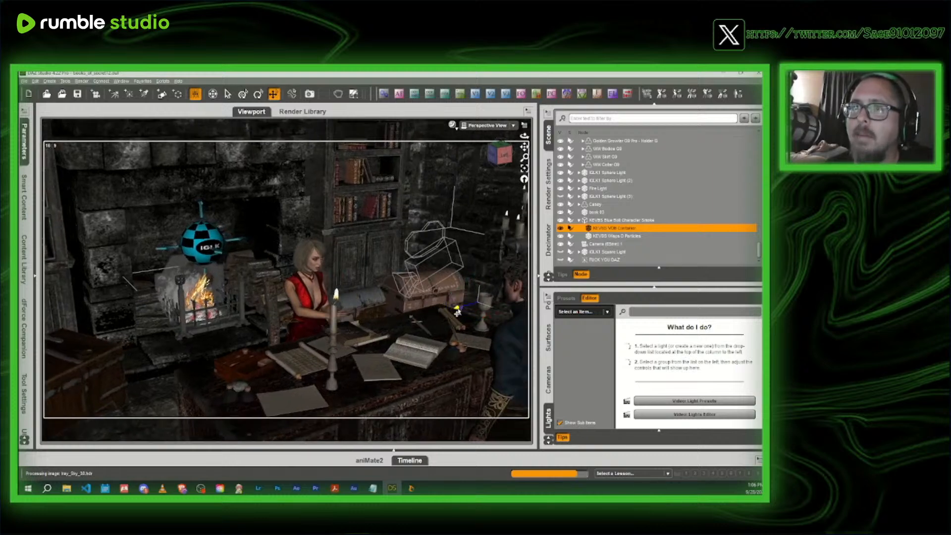
- Preview the moved smoke container through Camera (65mm) 1 with NVIDIA Iray
{"action": "left_click", "coordinate": [487, 125]}
{"action": "left_click", "coordinate": [477, 194]}
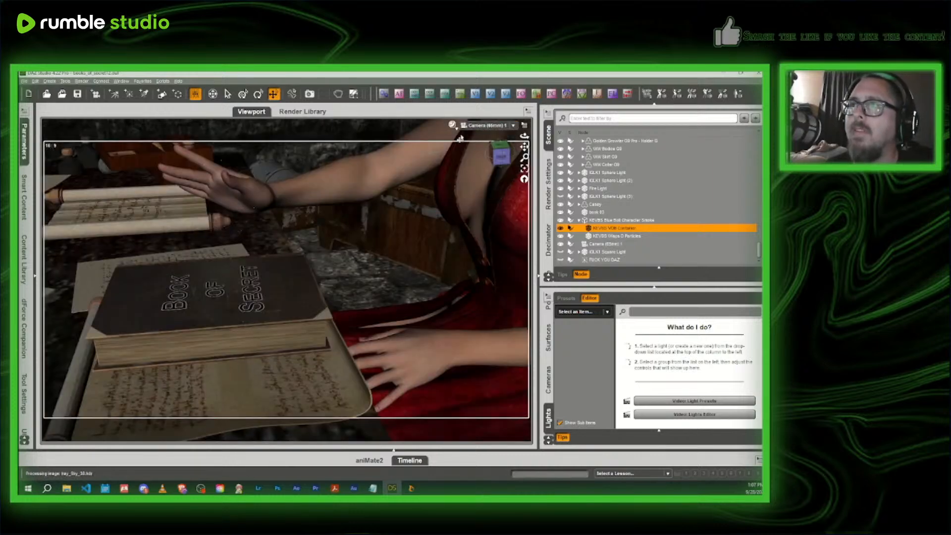
{"action": "left_click", "coordinate": [452, 125]}
{"action": "left_click", "coordinate": [450, 225]}
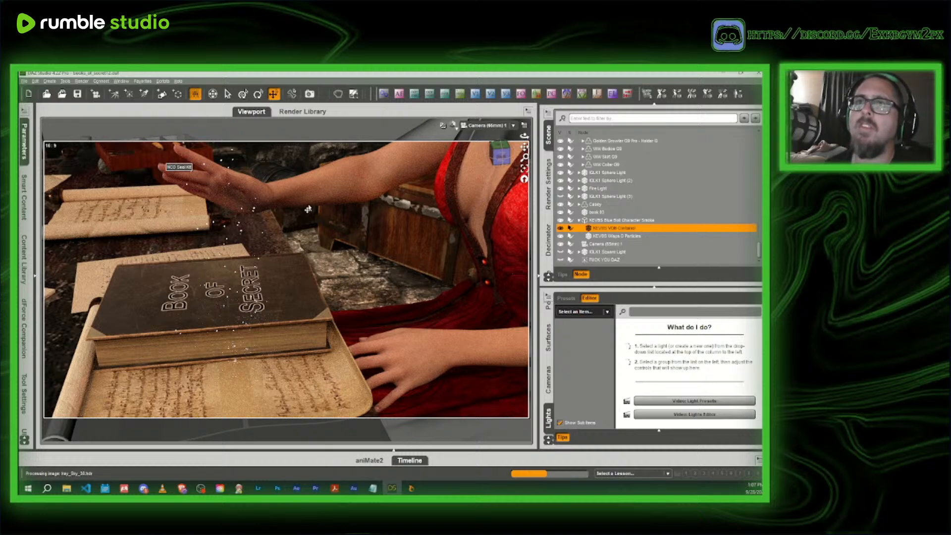
- Return to the Texture Shaded Perspective View and move the VDB container back along its Z axis toward the headmistress
{"action": "left_click", "coordinate": [452, 125]}
{"action": "left_click", "coordinate": [444, 202]}
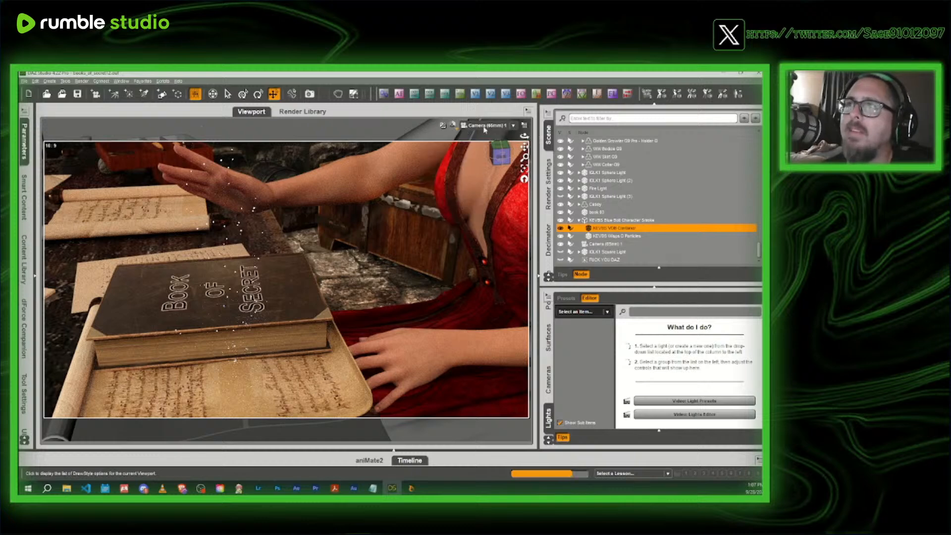
{"action": "left_click", "coordinate": [482, 129]}
{"action": "left_click", "coordinate": [482, 132]}
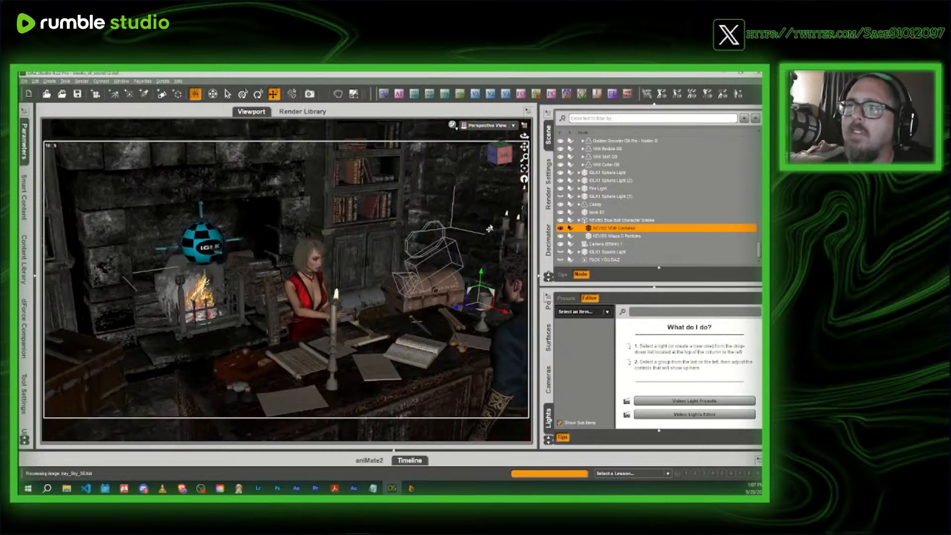
{"action": "left_click_drag", "start_coordinate": [454, 314], "coordinate": [399, 327]}
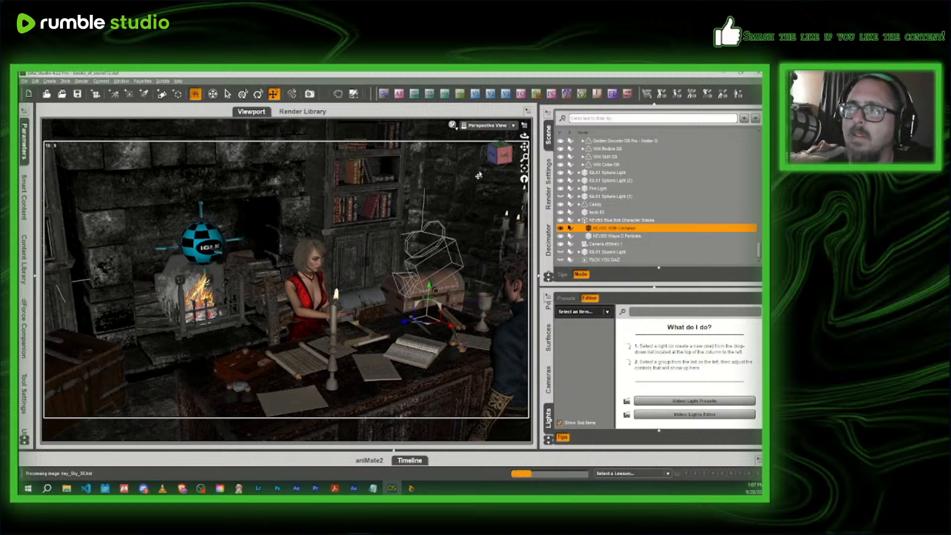
- Select and unhide the IGLK1 Square Light above the desk, and bring up its transform parameters
{"action": "left_click_drag", "start_coordinate": [500, 153], "coordinate": [468, 161]}
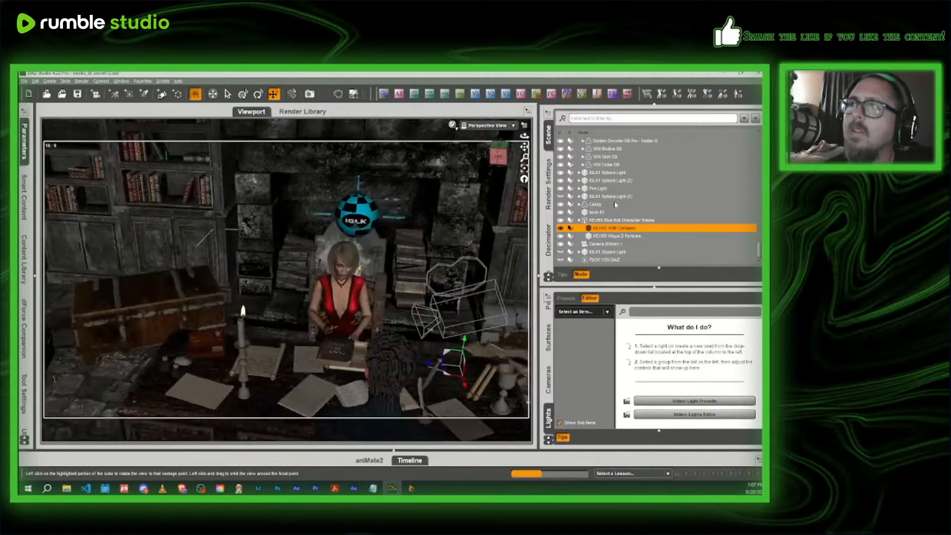
{"action": "left_click", "coordinate": [608, 253]}
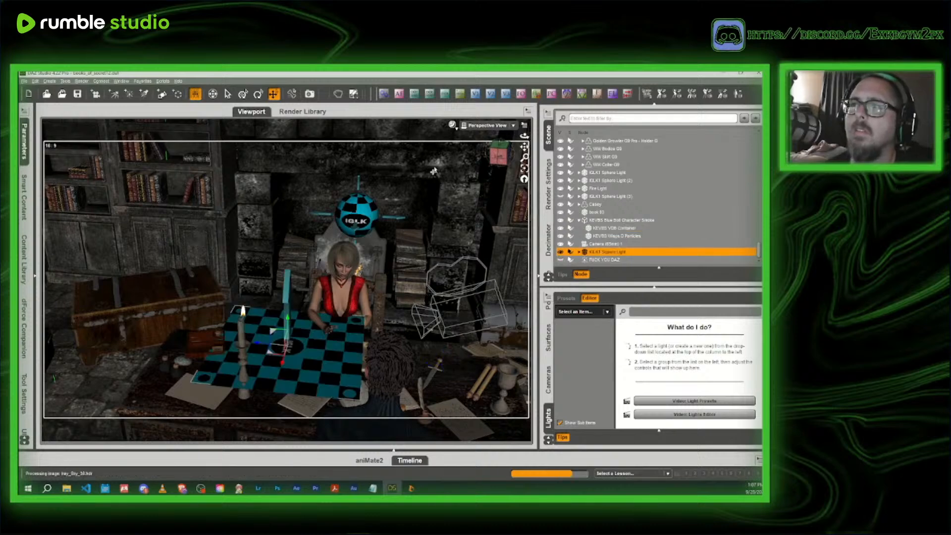
{"action": "left_click_drag", "start_coordinate": [493, 158], "coordinate": [441, 147]}
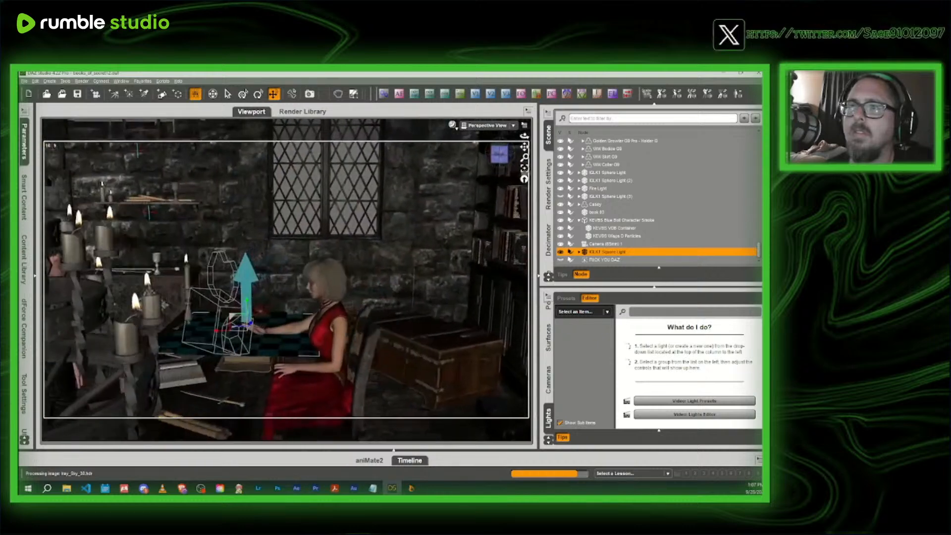
{"action": "left_click", "coordinate": [24, 197]}
{"action": "left_click", "coordinate": [267, 148]}
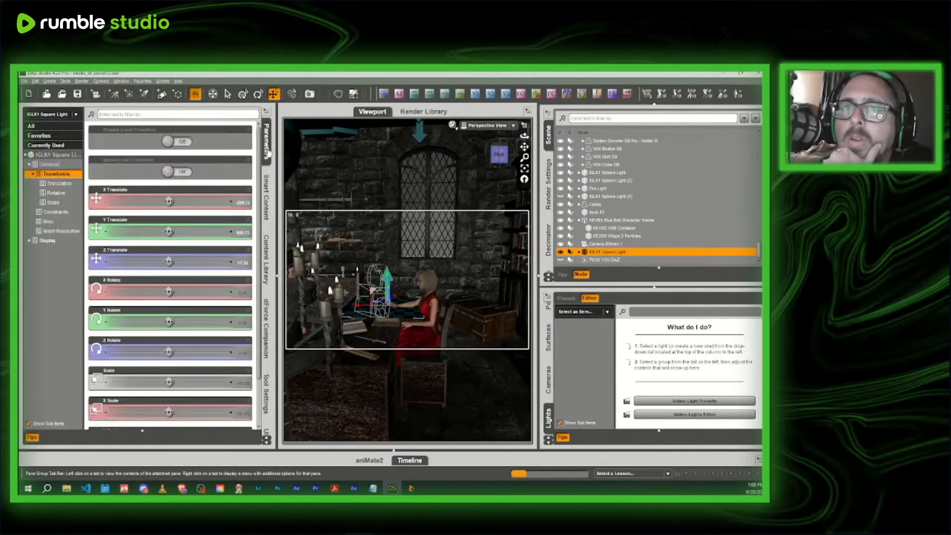
- Scale down the IGLK1 Square Light with its overall Scale parameter
{"action": "left_click", "coordinate": [58, 155]}
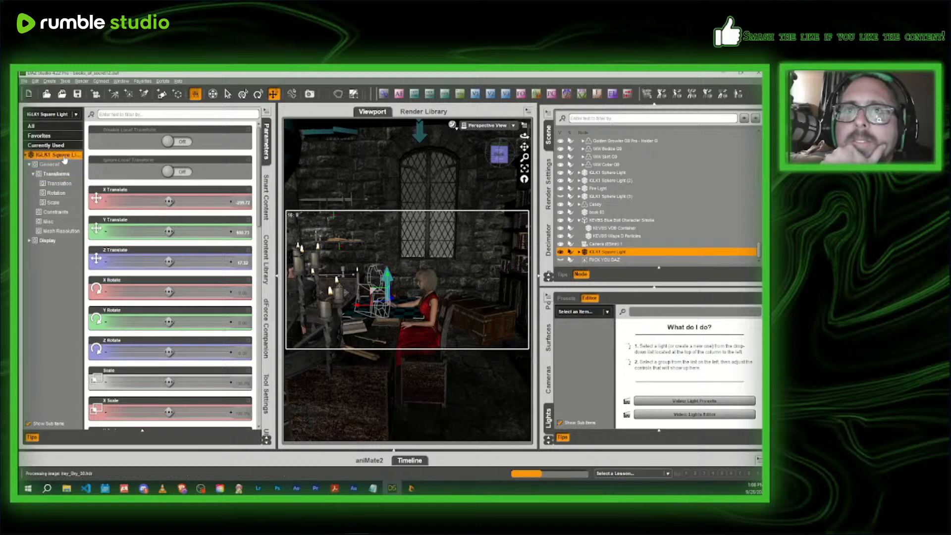
{"action": "scroll", "coordinate": [164, 372], "scroll_direction": "down", "scroll_amount": 10}
{"action": "scroll", "coordinate": [164, 373], "scroll_direction": "up", "scroll_amount": 8}
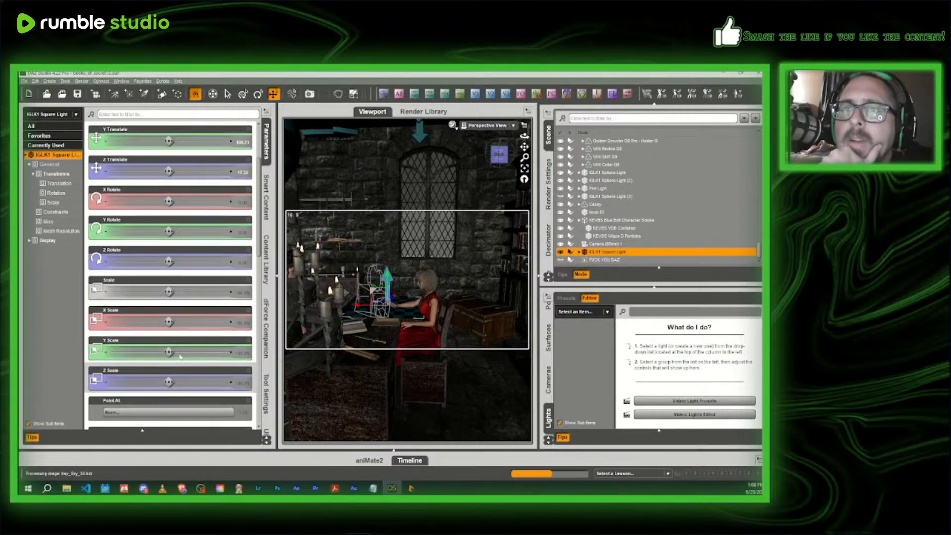
{"action": "left_click_drag", "start_coordinate": [158, 291], "coordinate": [143, 292]}
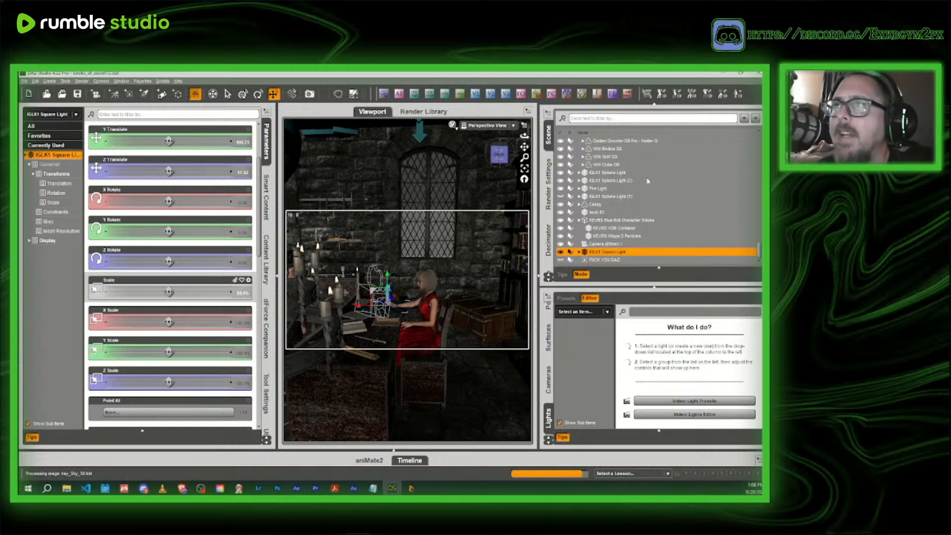
- Move the square light to just above the Book of Secret and tilt it on its X axis
{"action": "left_click_drag", "start_coordinate": [492, 157], "coordinate": [493, 155]}
{"action": "scroll", "coordinate": [483, 153], "scroll_direction": "up", "scroll_amount": 10}
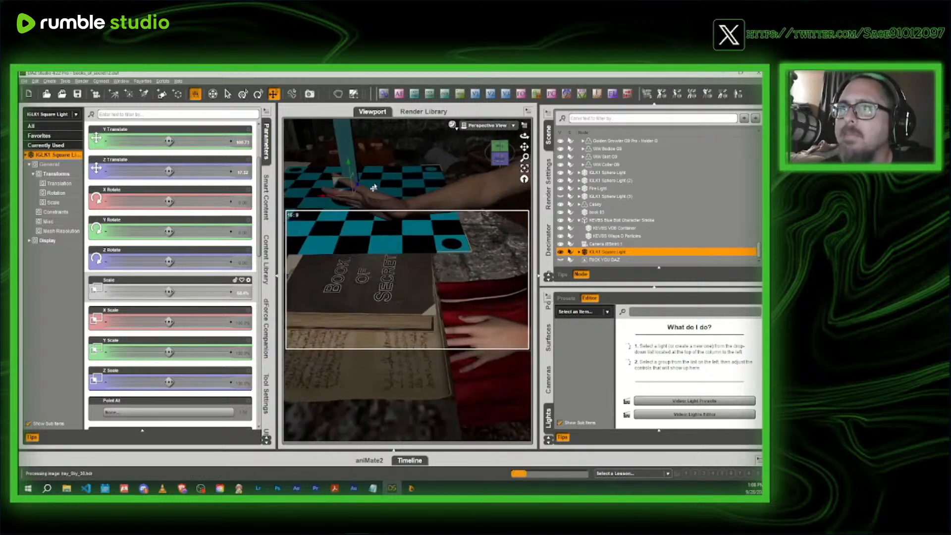
{"action": "left_click_drag", "start_coordinate": [341, 194], "coordinate": [434, 197]}
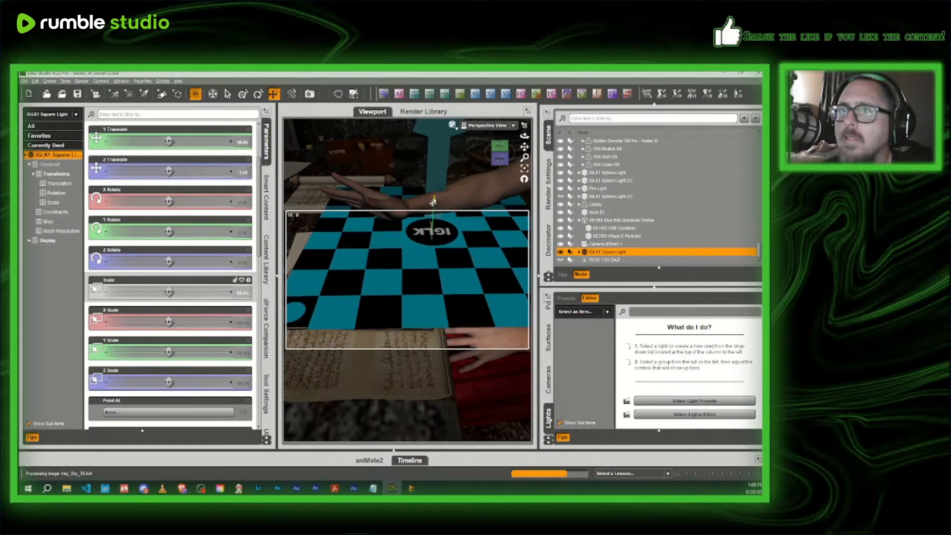
{"action": "mouse_move", "coordinate": [188, 201]}
{"action": "left_mouse_down"}
{"action": "mouse_move", "coordinate": [178, 201]}
{"action": "mouse_move", "coordinate": [196, 201]}
{"action": "left_mouse_up"}
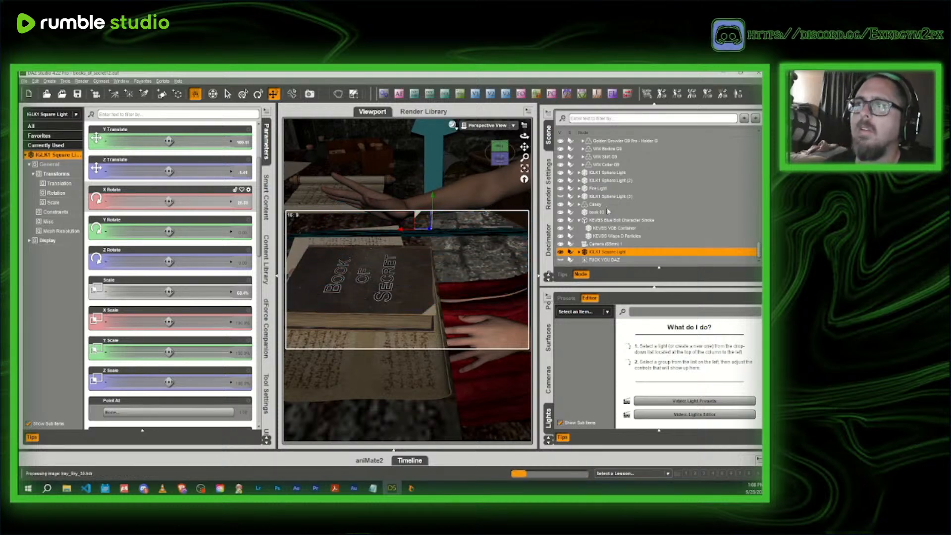
- Preview the repositioned square light through Camera (65mm) 1 with NVIDIA Iray
{"action": "left_click", "coordinate": [485, 125]}
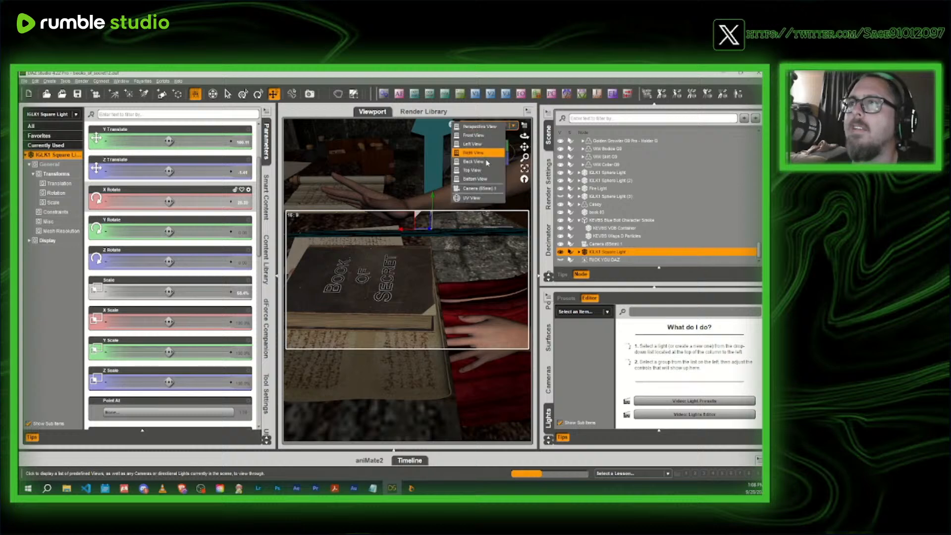
{"action": "left_click", "coordinate": [476, 188]}
{"action": "left_click", "coordinate": [452, 125]}
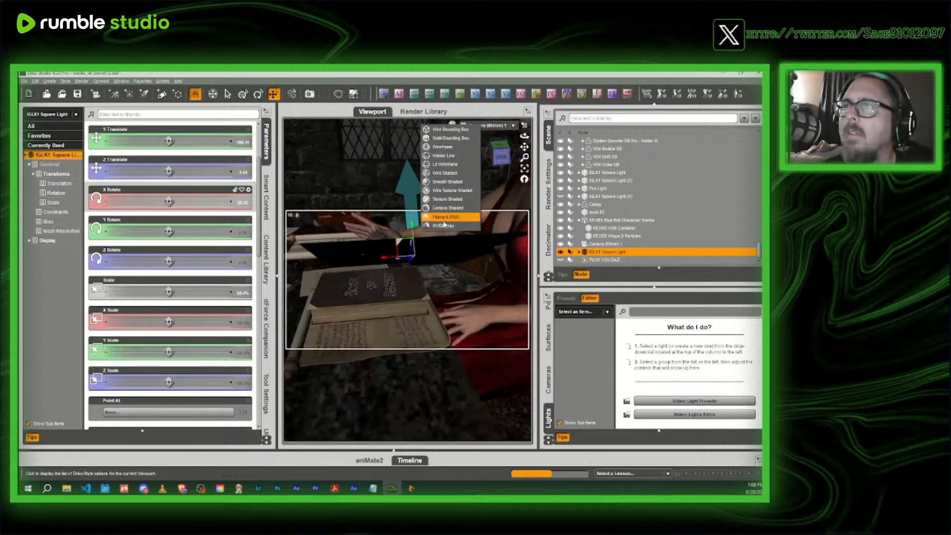
{"action": "left_click", "coordinate": [444, 226]}
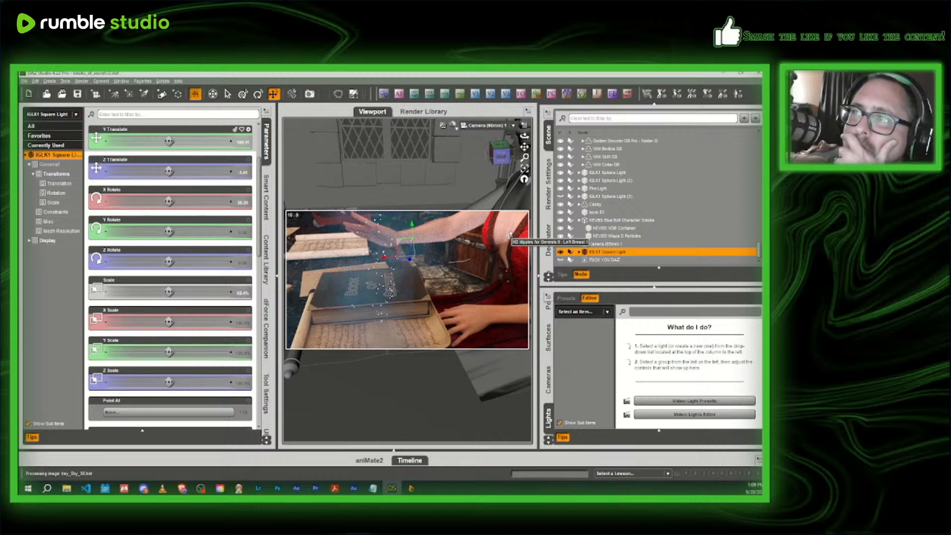
- Hide the IGLK1 Square Light, preview the scene again with NVIDIA Iray, and toggle the point light's visibility
{"action": "left_click", "coordinate": [561, 253]}
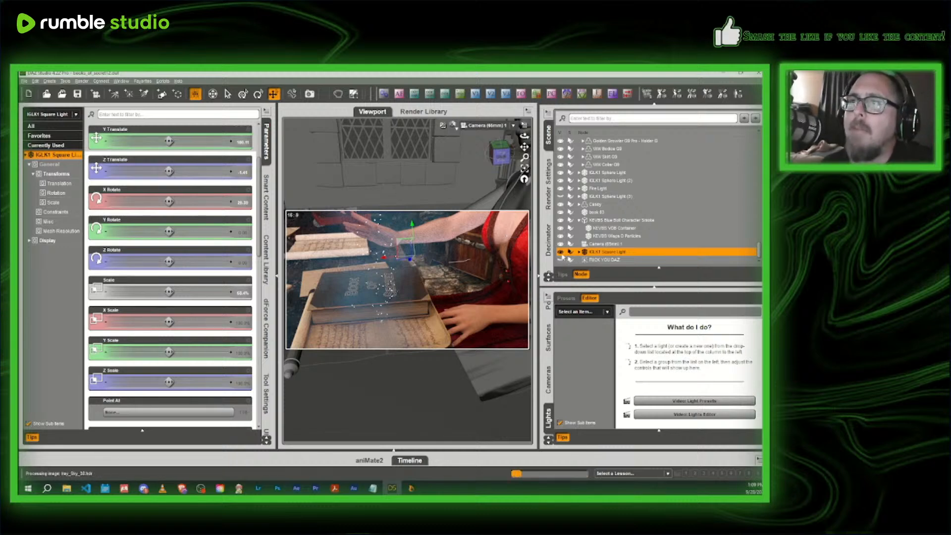
{"action": "left_click", "coordinate": [454, 127]}
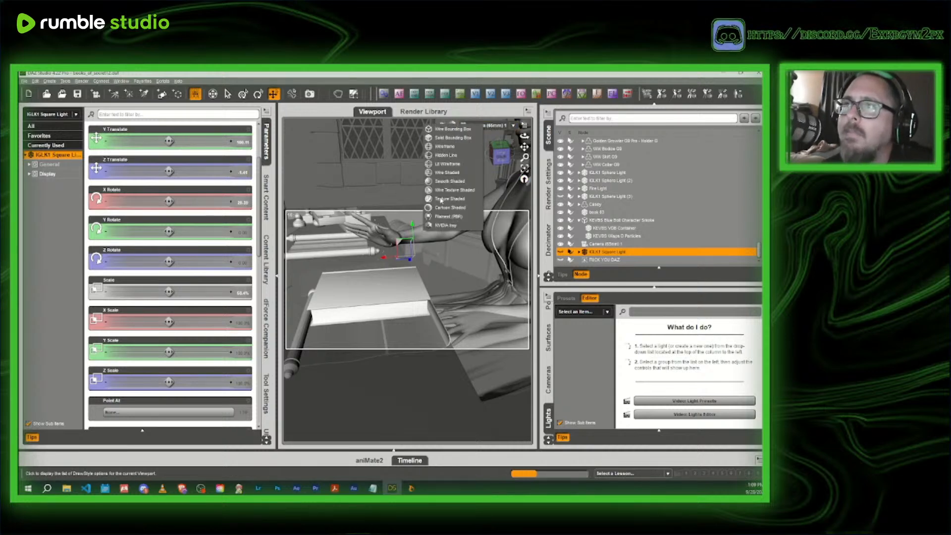
{"action": "left_click", "coordinate": [442, 229]}
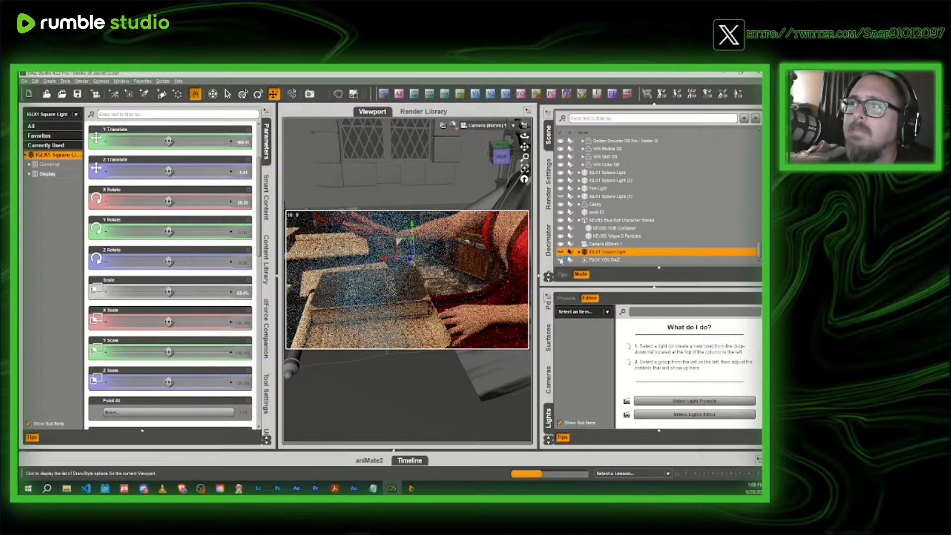
{"action": "left_click", "coordinate": [560, 260]}
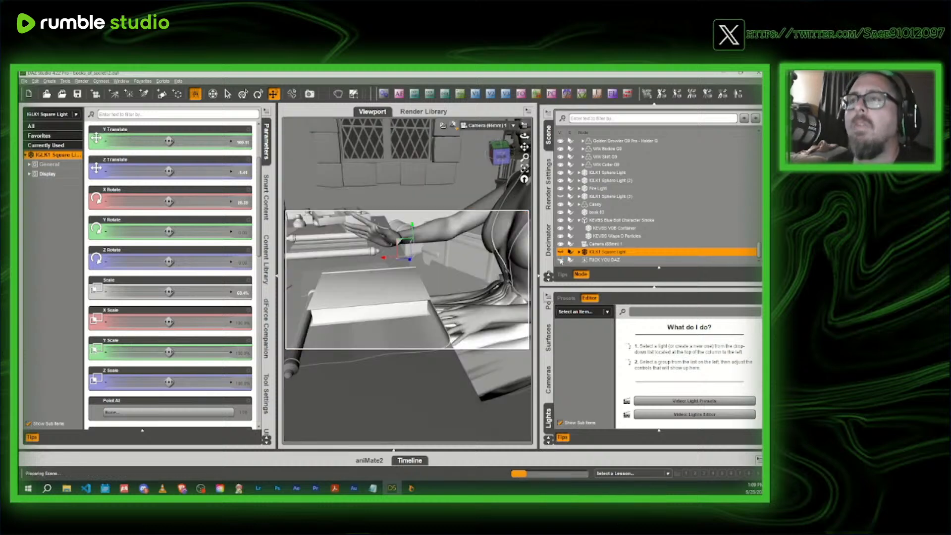
- Return to the Texture Shaded Perspective View facing the headmistress and unhide the point light above the book
{"action": "left_click", "coordinate": [454, 126]}
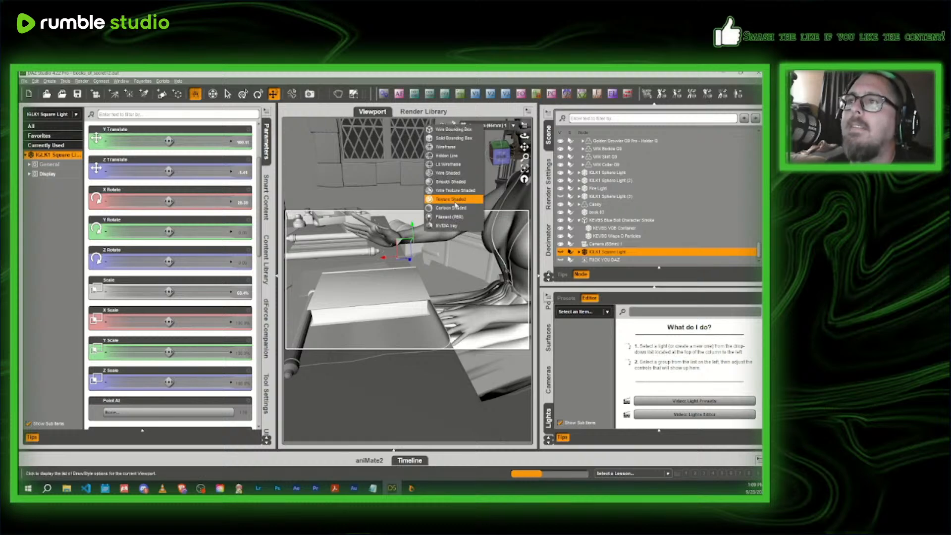
{"action": "left_click", "coordinate": [465, 201]}
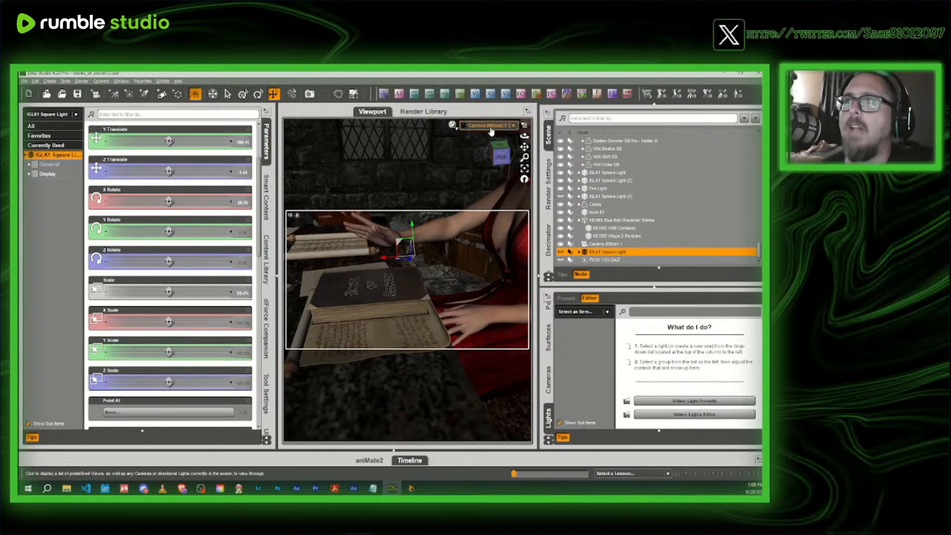
{"action": "left_click", "coordinate": [491, 130]}
{"action": "left_click", "coordinate": [501, 192]}
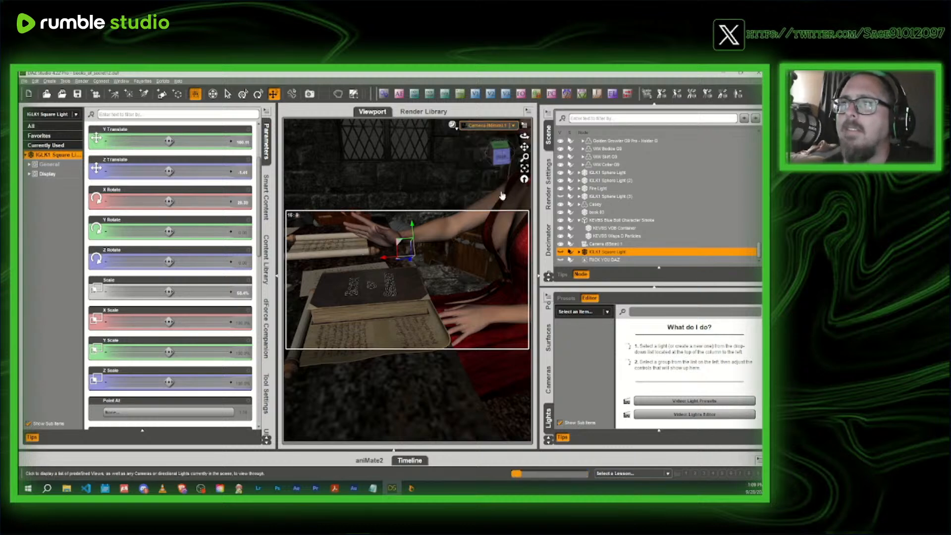
{"action": "left_click", "coordinate": [488, 124]}
{"action": "left_click", "coordinate": [487, 126]}
{"action": "left_click_drag", "start_coordinate": [499, 155], "coordinate": [506, 212]}
{"action": "left_click_drag", "start_coordinate": [524, 147], "coordinate": [528, 216]}
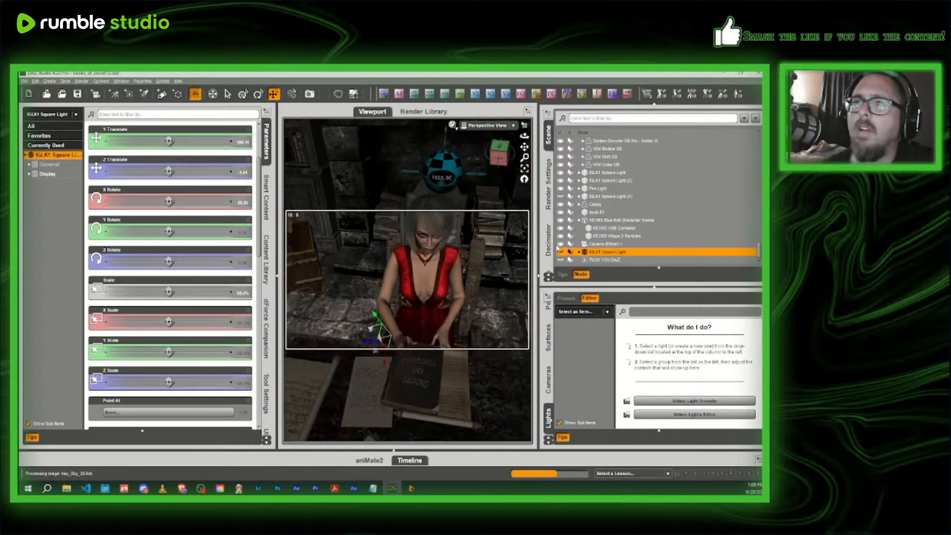
{"action": "left_click_drag", "start_coordinate": [557, 249], "coordinate": [537, 194]}
{"action": "left_click_drag", "start_coordinate": [525, 147], "coordinate": [526, 101]}
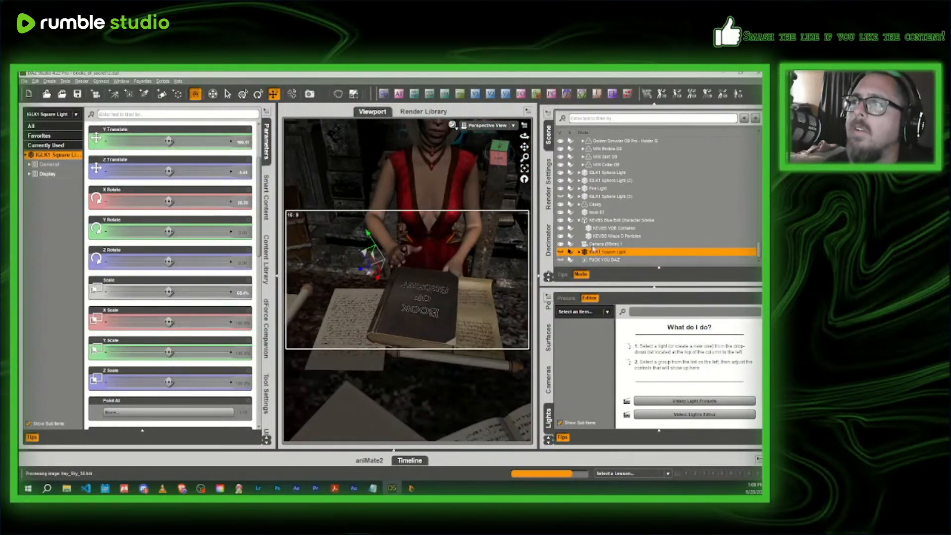
{"action": "left_click", "coordinate": [561, 259]}
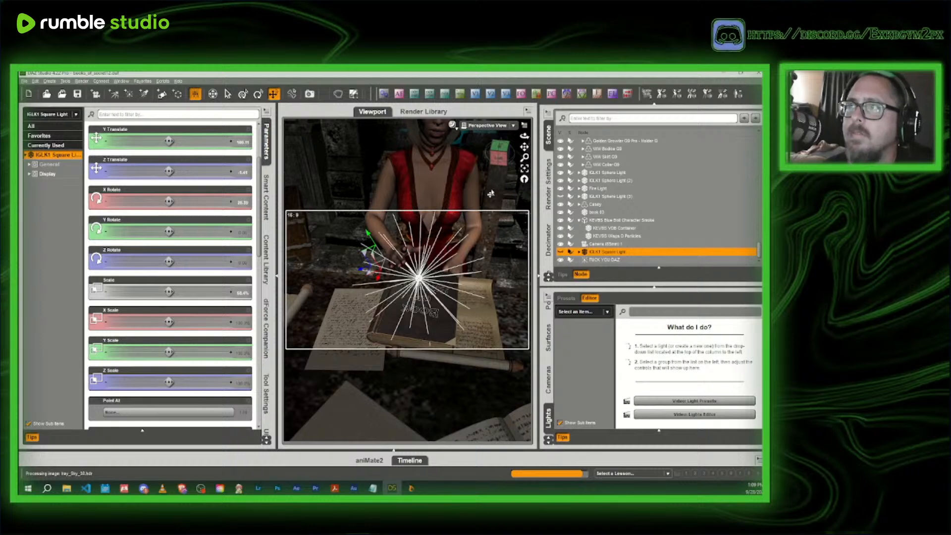
- Select the point light above the book and move it along its Y and Z axes toward the headmistress's raised hand
{"action": "left_click_drag", "start_coordinate": [497, 158], "coordinate": [463, 130]}
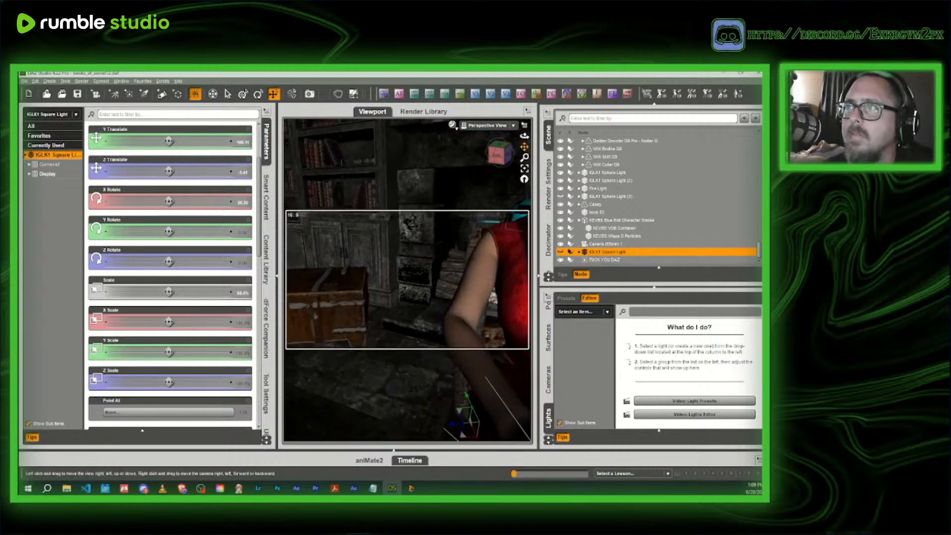
{"action": "left_click_drag", "start_coordinate": [524, 147], "coordinate": [496, 101]}
{"action": "left_click", "coordinate": [440, 287]}
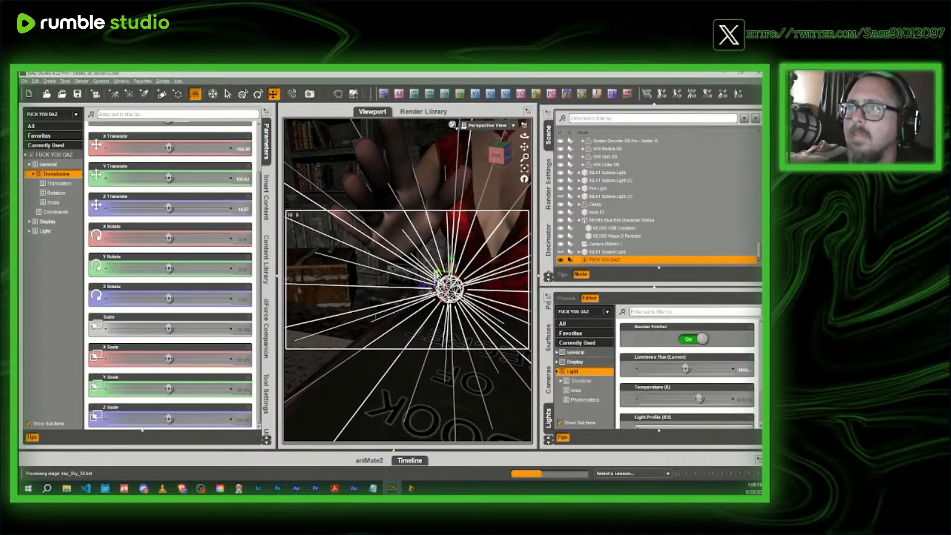
{"action": "left_click_drag", "start_coordinate": [438, 272], "coordinate": [421, 212]}
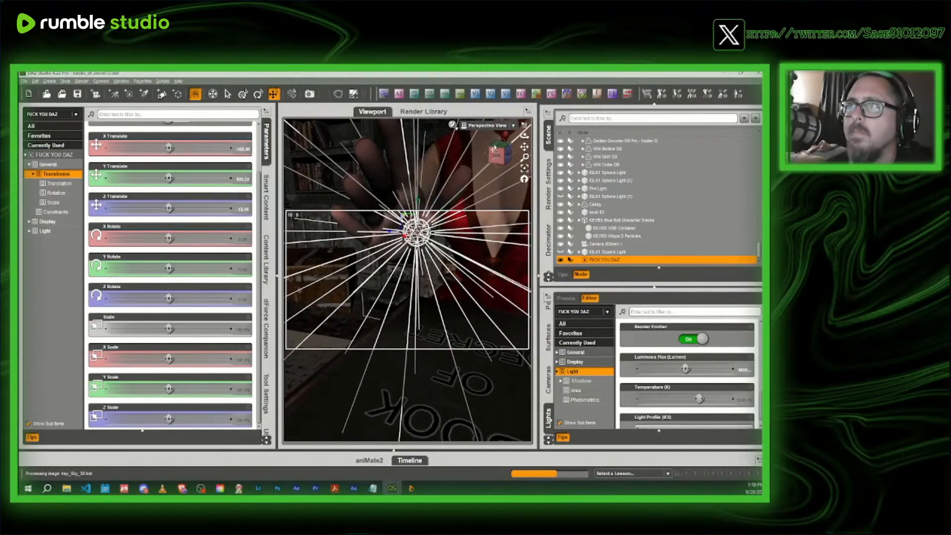
{"action": "left_click_drag", "start_coordinate": [524, 147], "coordinate": [505, 141]}
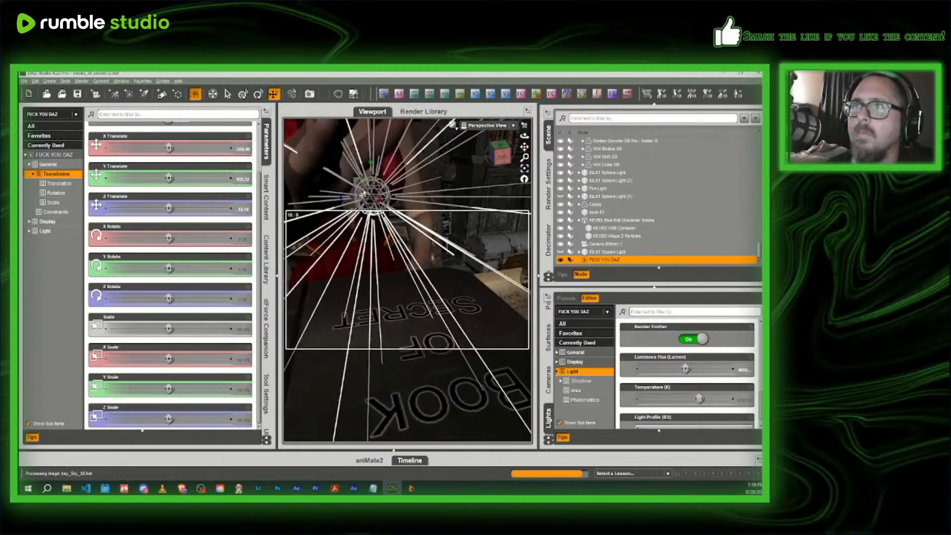
{"action": "left_click_drag", "start_coordinate": [355, 184], "coordinate": [412, 169]}
- Nudge the point light into place beneath the raised palm and check its position over the book
{"action": "left_click_drag", "start_coordinate": [523, 147], "coordinate": [523, 147]}
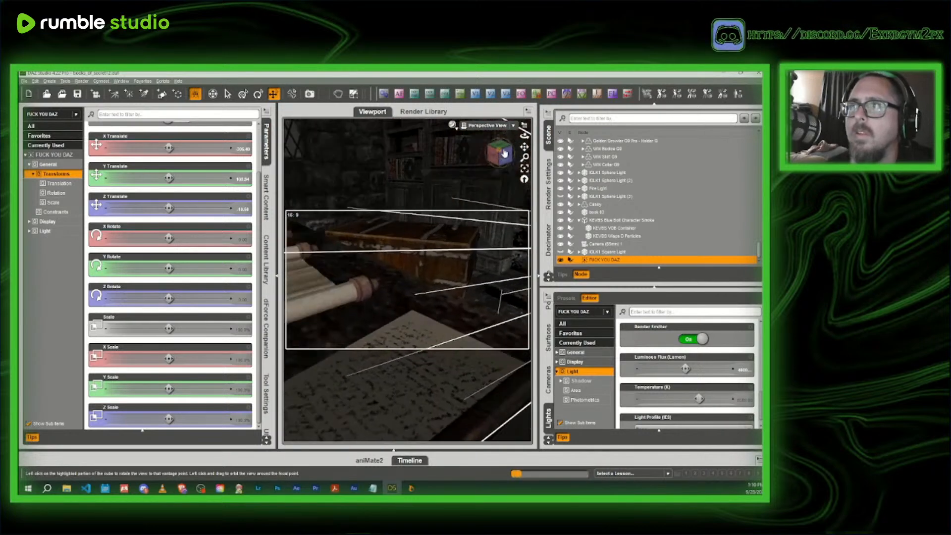
{"action": "right_click_drag", "start_coordinate": [523, 147], "coordinate": [523, 147]}
{"action": "left_click_drag", "start_coordinate": [524, 147], "coordinate": [523, 147]}
{"action": "left_click_drag", "start_coordinate": [342, 273], "coordinate": [391, 283]}
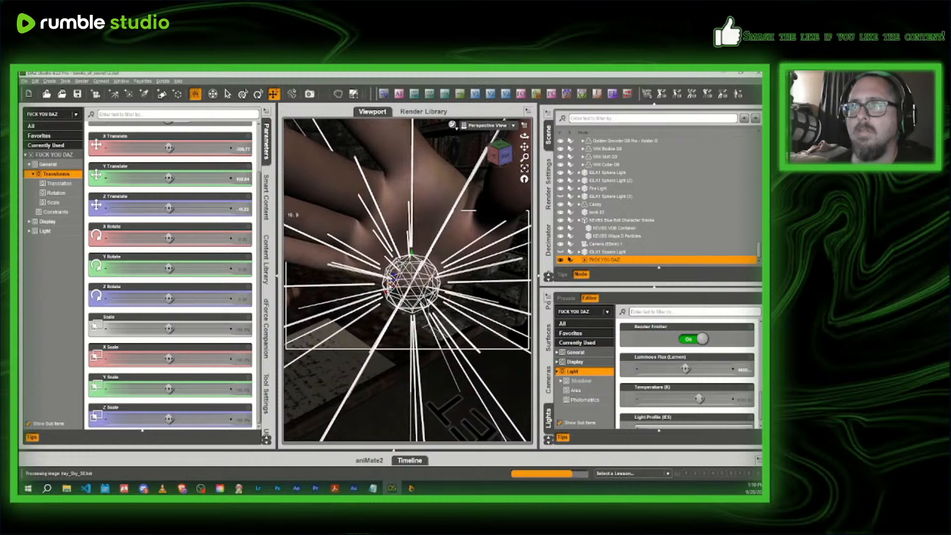
{"action": "scroll", "coordinate": [391, 282], "scroll_direction": "down", "scroll_amount": 10}
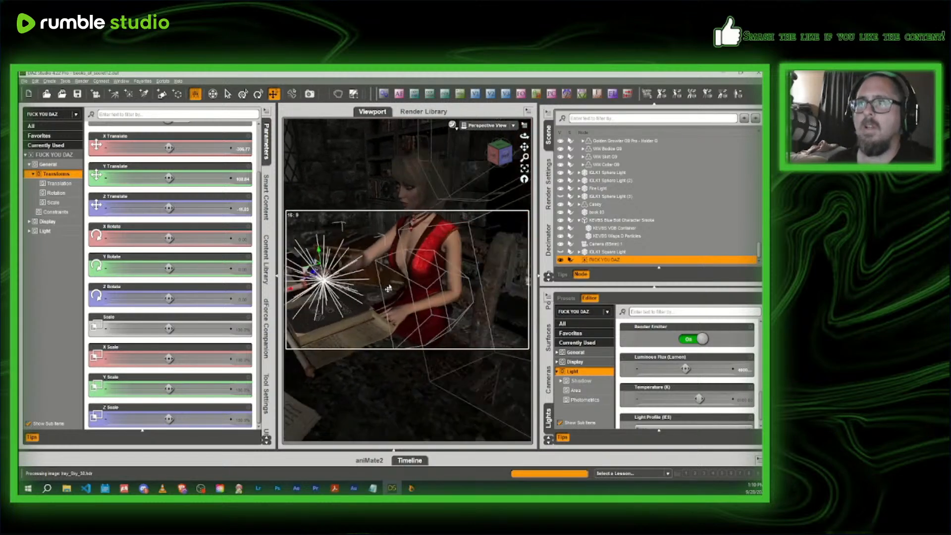
{"action": "middle_click_drag", "start_coordinate": [407, 288], "coordinate": [435, 288]}
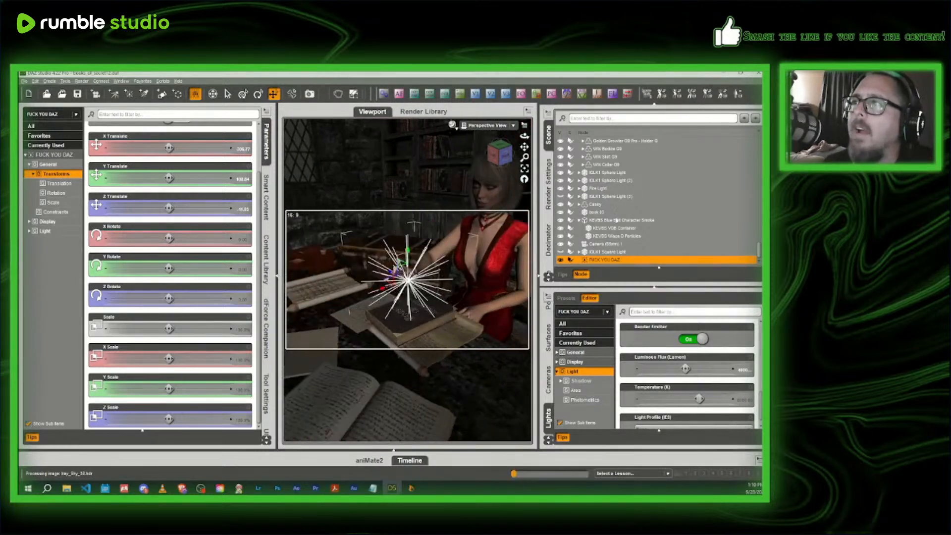
- Select and unhide IGLK1 Sphere Light (3), check it through Camera (65mm) 1, and return to the Perspective View
{"action": "left_click", "coordinate": [601, 196]}
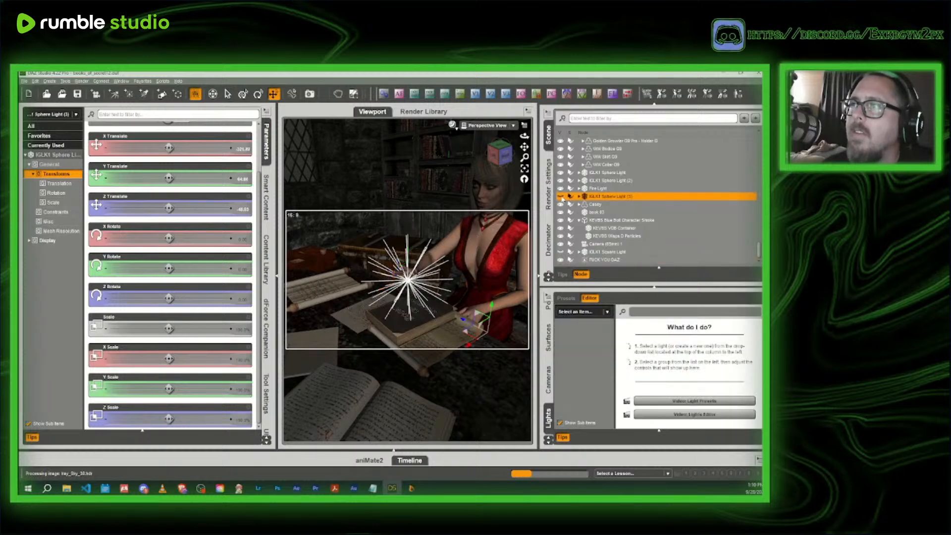
{"action": "left_click", "coordinate": [560, 197]}
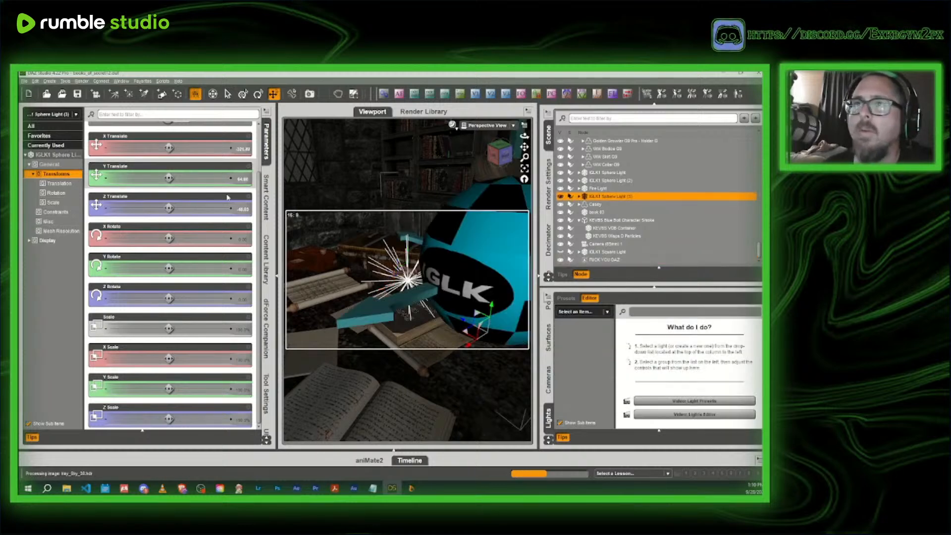
{"action": "left_click", "coordinate": [488, 126]}
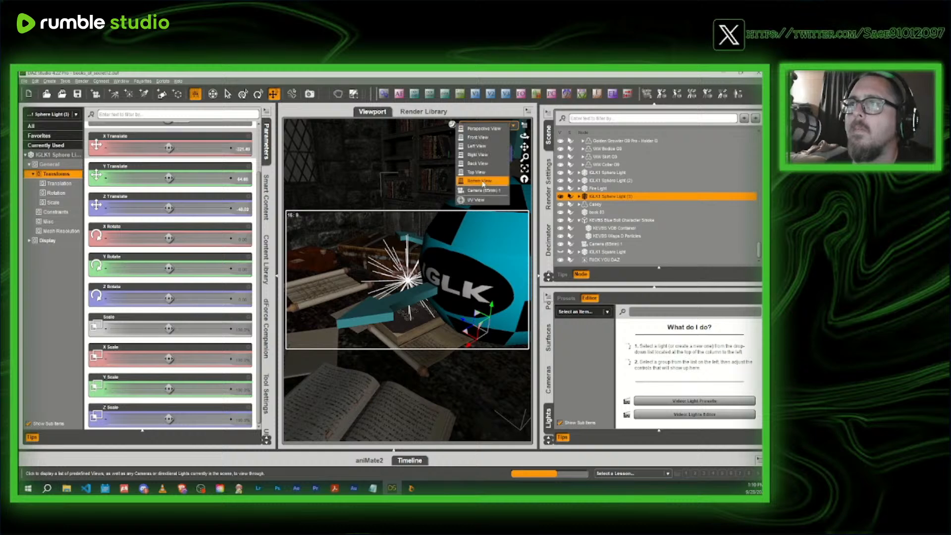
{"action": "left_click", "coordinate": [480, 191]}
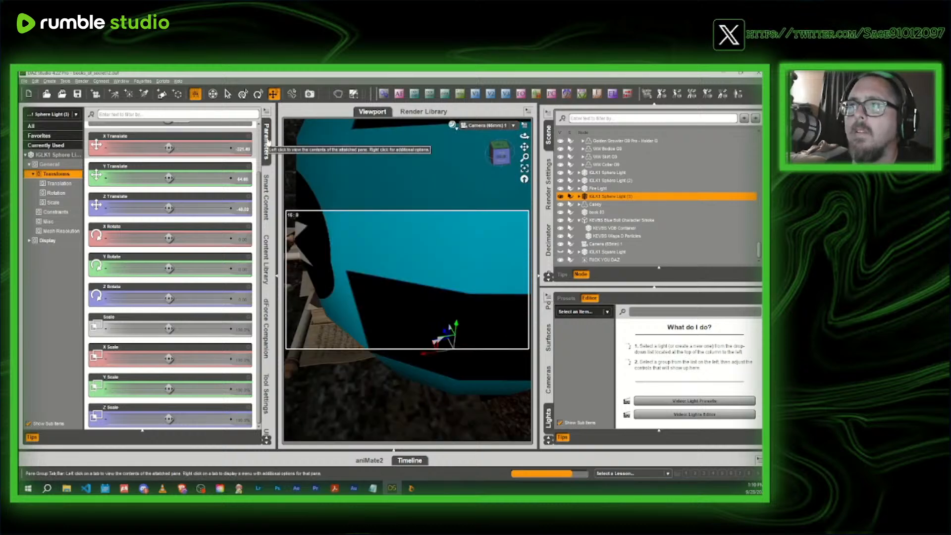
{"action": "left_click", "coordinate": [487, 126]}
{"action": "left_click", "coordinate": [504, 136]}
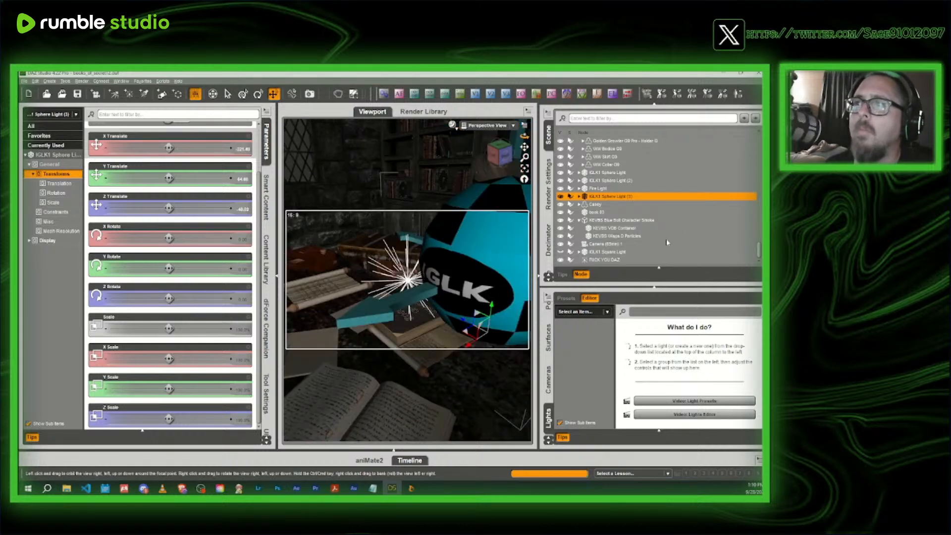
- Select the smoke's KEVBS VDB Container and move it along its Z axis toward the book on the desk
{"action": "mouse_move", "coordinate": [500, 154]}
{"action": "left_mouse_down"}
{"action": "mouse_move", "coordinate": [517, 149]}
{"action": "mouse_move", "coordinate": [499, 157]}
{"action": "left_mouse_up"}
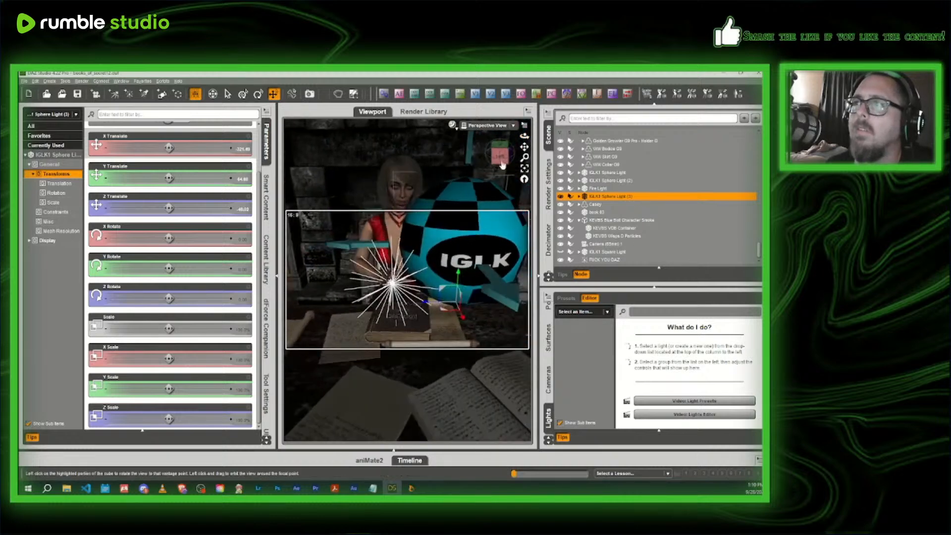
{"action": "left_click", "coordinate": [626, 227]}
{"action": "scroll", "coordinate": [414, 290], "scroll_direction": "down", "scroll_amount": 5}
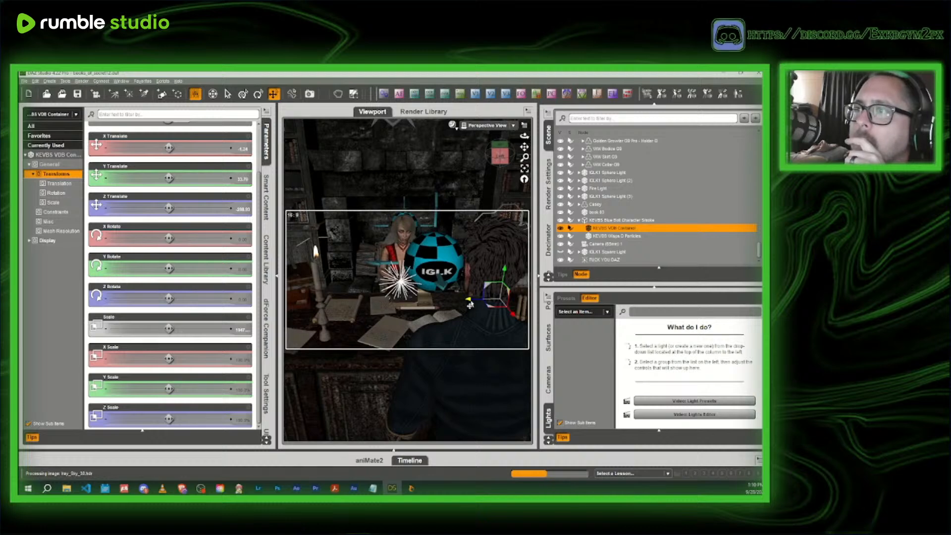
{"action": "left_click_drag", "start_coordinate": [454, 307], "coordinate": [435, 307]}
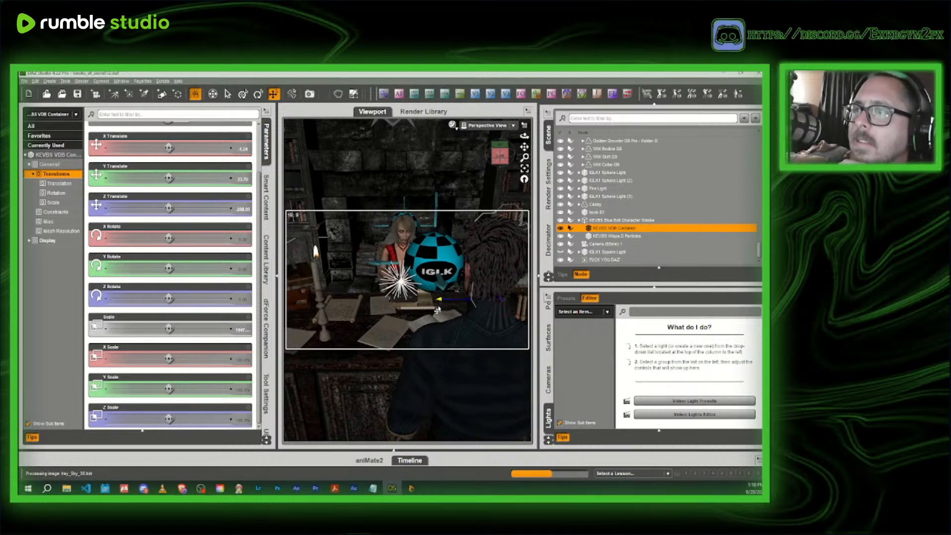
- Preview the scene through Camera (65mm) 1 in the NVIDIA Iray draw style and return to Texture Shaded
{"action": "left_click", "coordinate": [495, 126]}
{"action": "left_click", "coordinate": [489, 190]}
{"action": "left_click", "coordinate": [267, 141]}
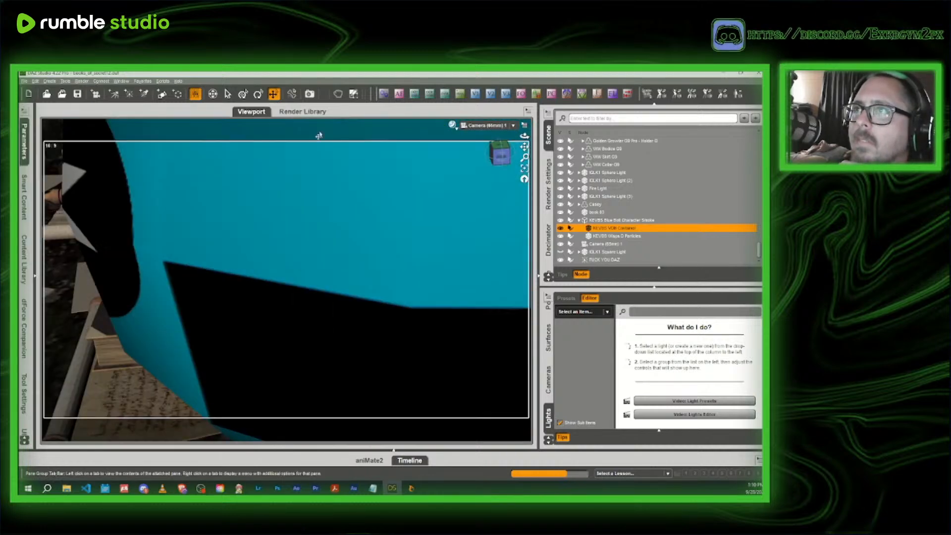
{"action": "left_click", "coordinate": [452, 125]}
{"action": "left_click", "coordinate": [439, 225]}
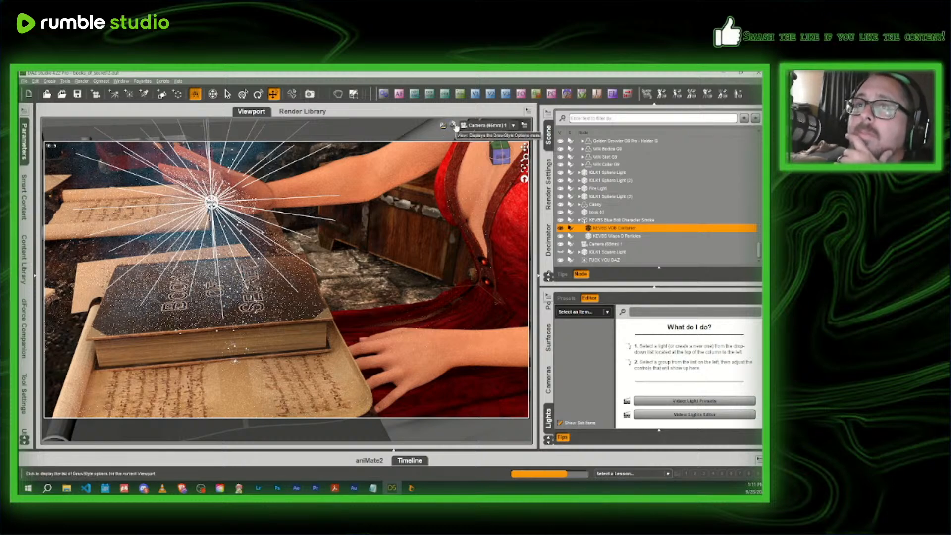
{"action": "left_click", "coordinate": [454, 126]}
{"action": "left_click", "coordinate": [441, 207]}
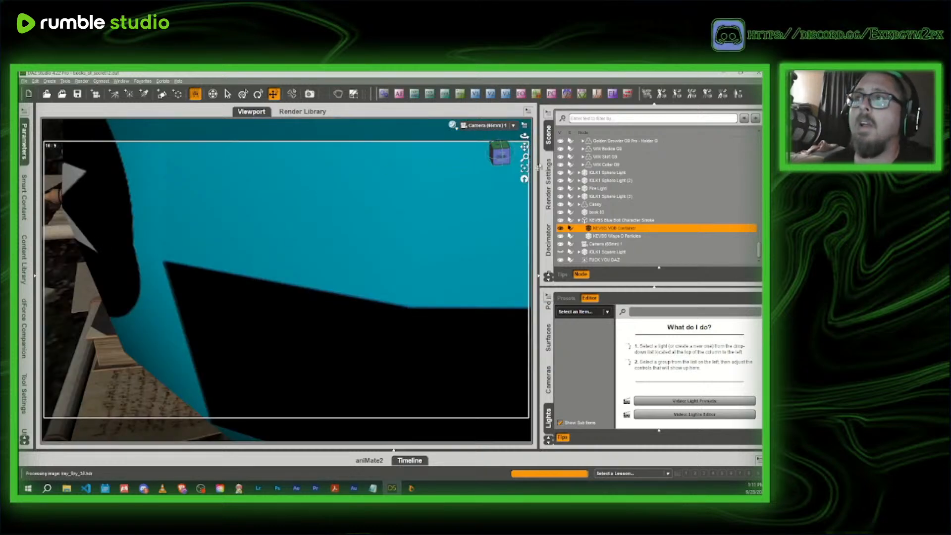
- Return to the Perspective View and delete the point light above the book
{"action": "left_click", "coordinate": [496, 135]}
{"action": "left_click", "coordinate": [495, 144]}
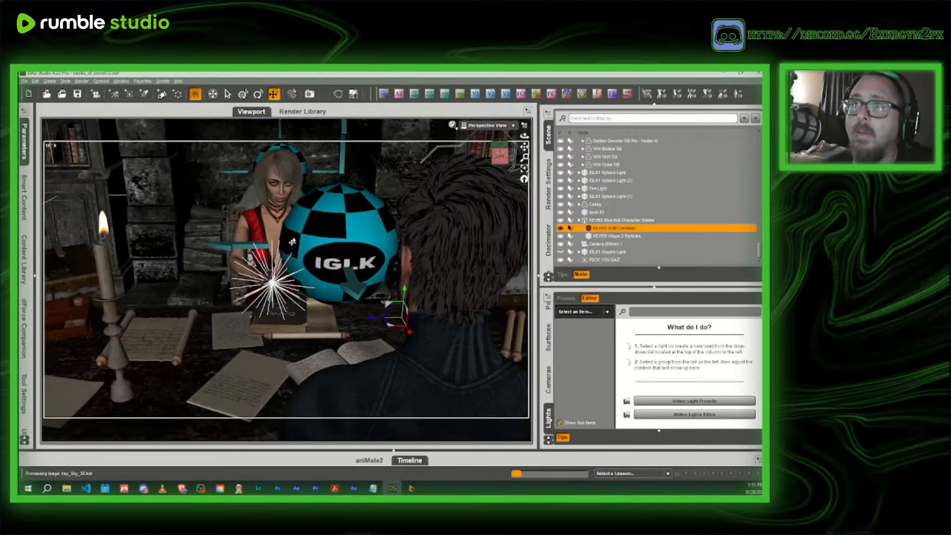
{"action": "left_click", "coordinate": [273, 285]}
{"action": "key", "text": "Delete"}
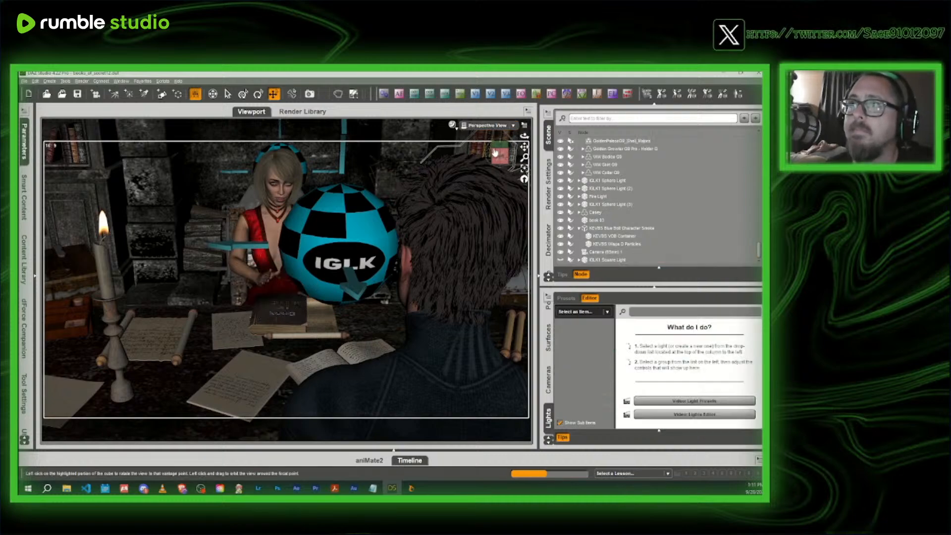
- Select and hide IGLK1 Sphere Light (3), which covers the book on the desk
{"action": "left_click", "coordinate": [494, 152]}
{"action": "left_click_drag", "start_coordinate": [498, 152], "coordinate": [476, 161]}
{"action": "scroll", "coordinate": [437, 177], "scroll_direction": "up", "scroll_amount": 4}
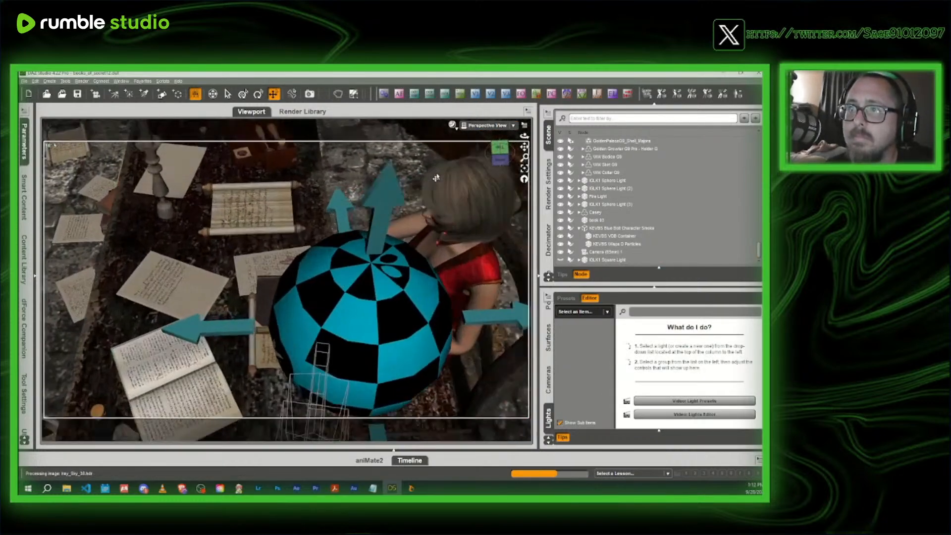
{"action": "left_click", "coordinate": [424, 302]}
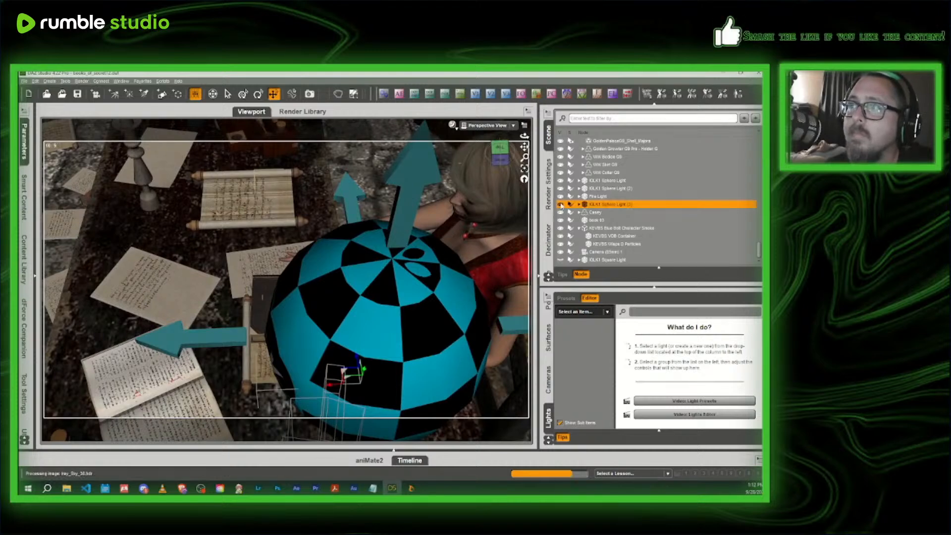
{"action": "left_click", "coordinate": [560, 204]}
{"action": "scroll", "coordinate": [437, 192], "scroll_direction": "up", "scroll_amount": 5}
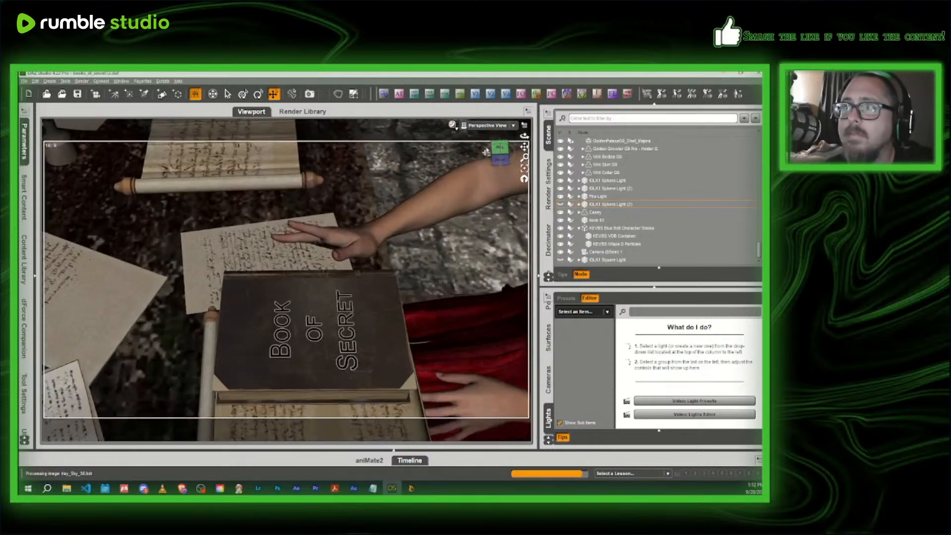
- Twist the headmistress's right forearm to turn her palm down, and shift the book sideways on the desk along its X axis
{"action": "left_click_drag", "start_coordinate": [500, 148], "coordinate": [447, 152]}
{"action": "left_click_drag", "start_coordinate": [524, 147], "coordinate": [498, 79]}
{"action": "left_click", "coordinate": [391, 355]}
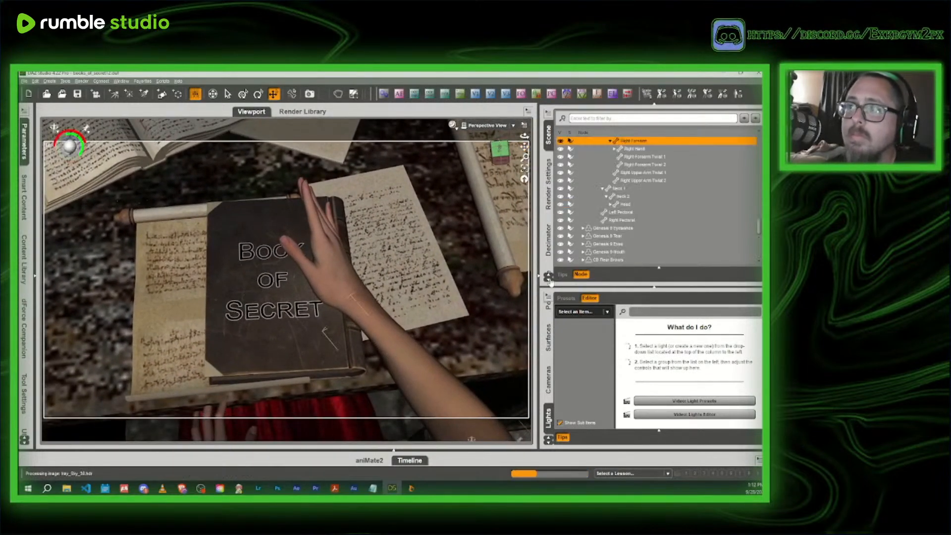
{"action": "left_click", "coordinate": [25, 144]}
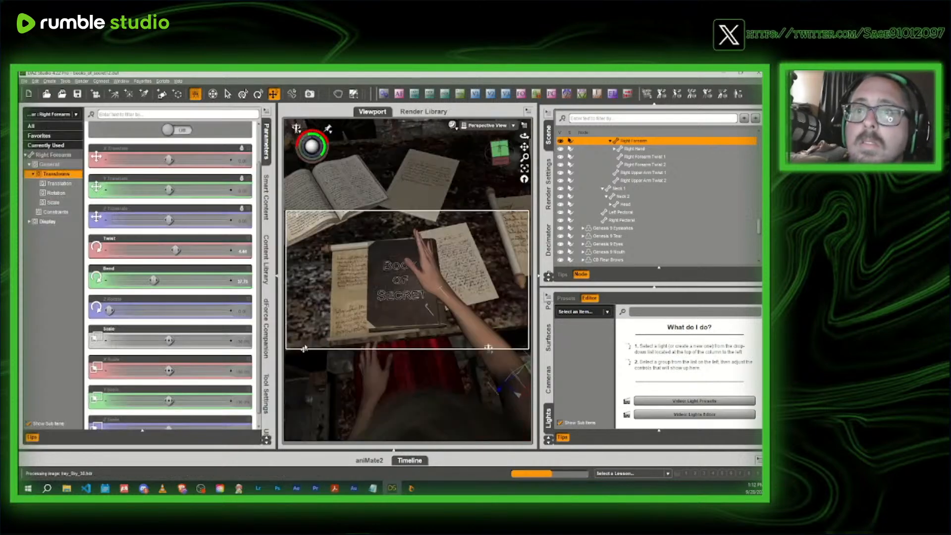
{"action": "left_click_drag", "start_coordinate": [172, 251], "coordinate": [202, 251]}
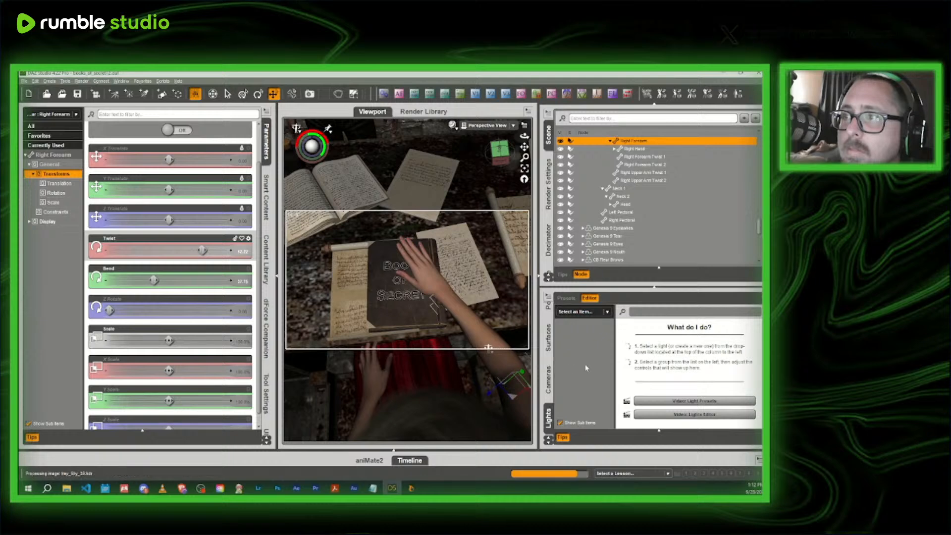
{"action": "left_click", "coordinate": [267, 143]}
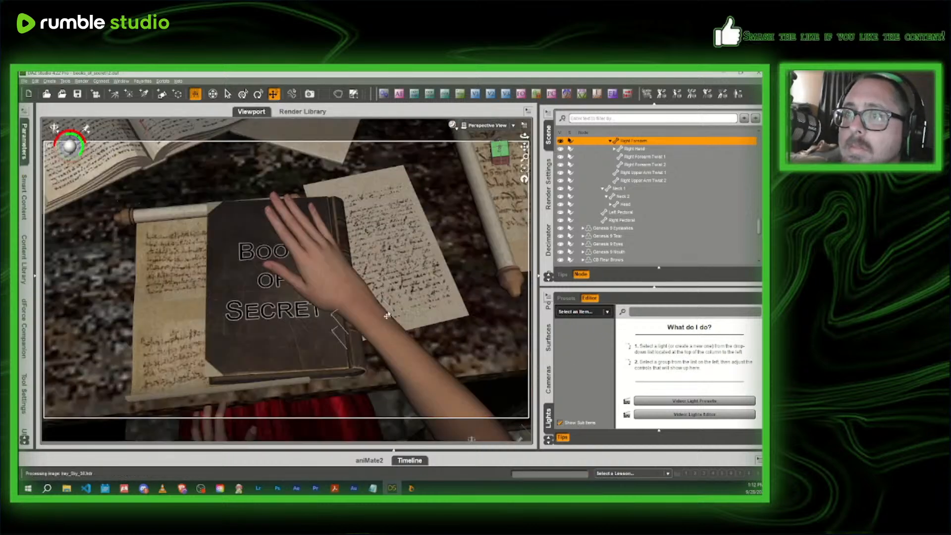
{"action": "left_click", "coordinate": [232, 332]}
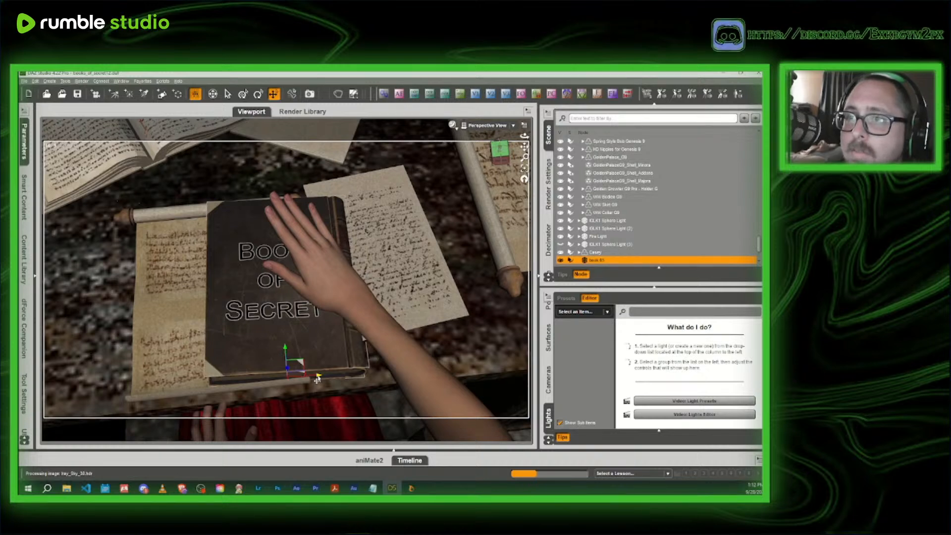
{"action": "left_click_drag", "start_coordinate": [318, 379], "coordinate": [253, 381]}
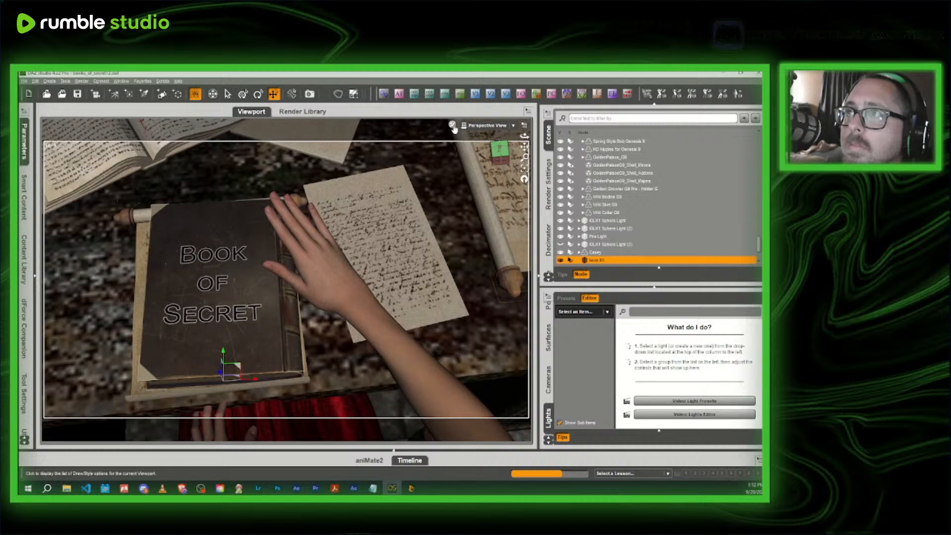
- Create a new 65mm camera from the current overhead view and unhide IGLK1 Sphere Light (3)
{"action": "left_click", "coordinate": [457, 95]}
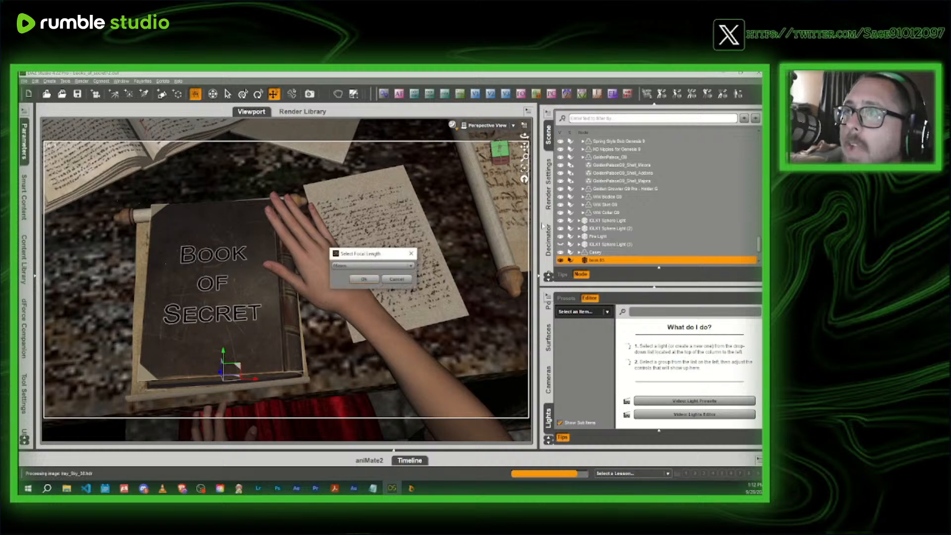
{"action": "left_click", "coordinate": [364, 279]}
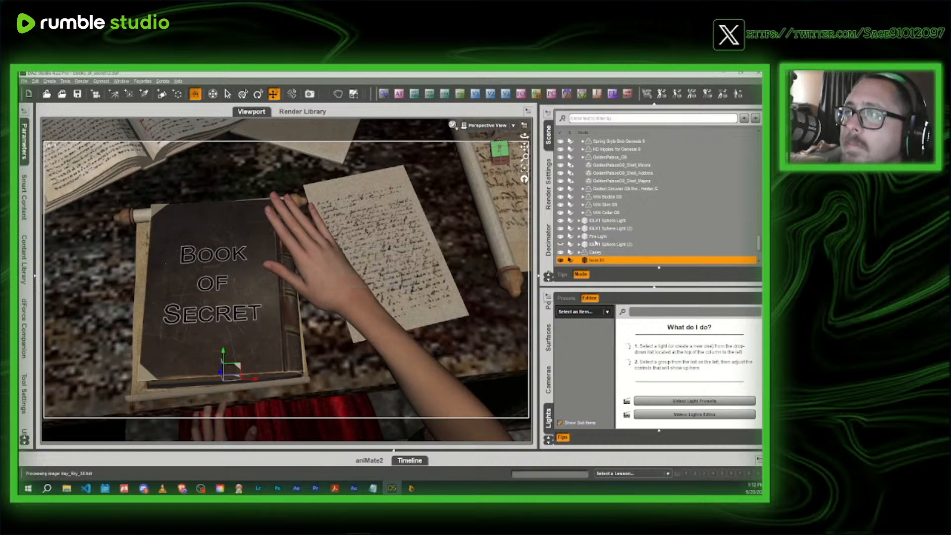
{"action": "left_click", "coordinate": [594, 244]}
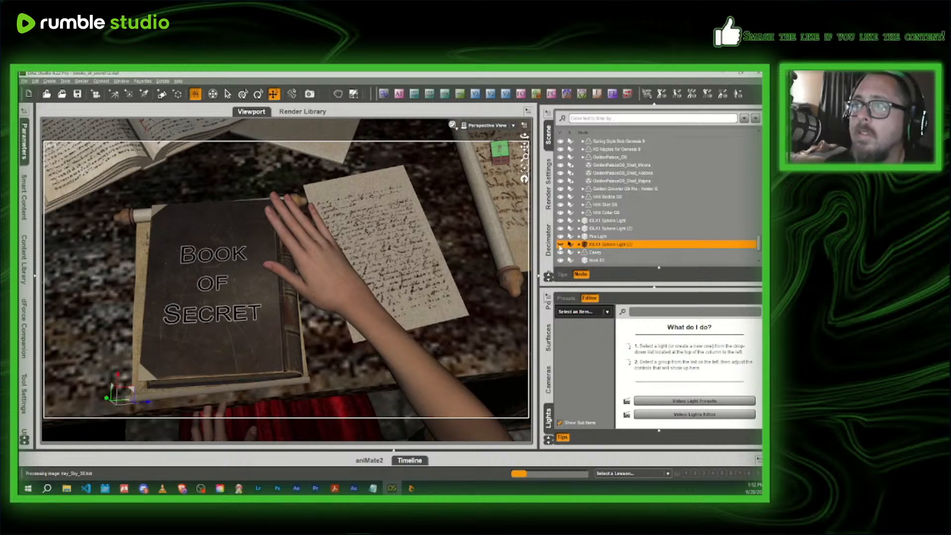
{"action": "left_click", "coordinate": [560, 245]}
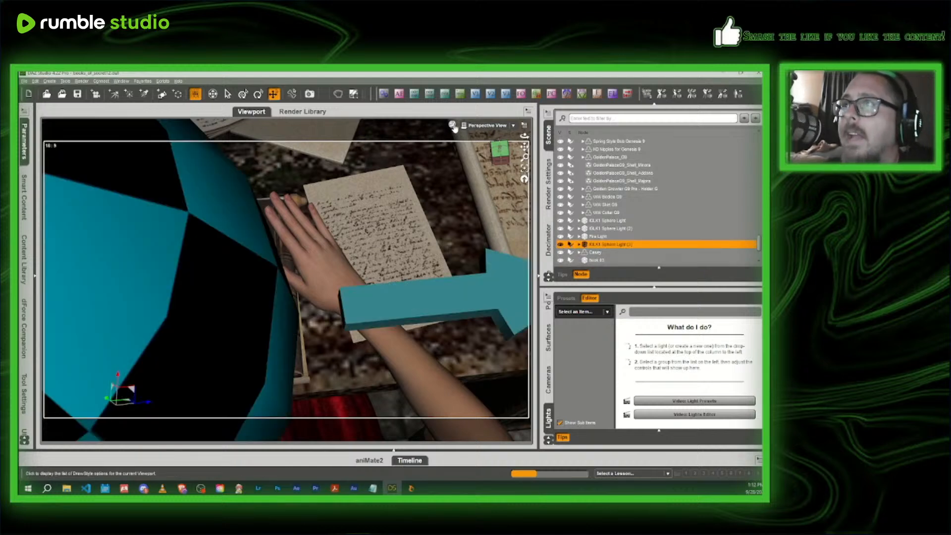
- Look through Camera (65mm) 2 and switch on its auto focus with the headmistress's right hand selected
{"action": "left_click", "coordinate": [487, 127]}
{"action": "left_click", "coordinate": [484, 201]}
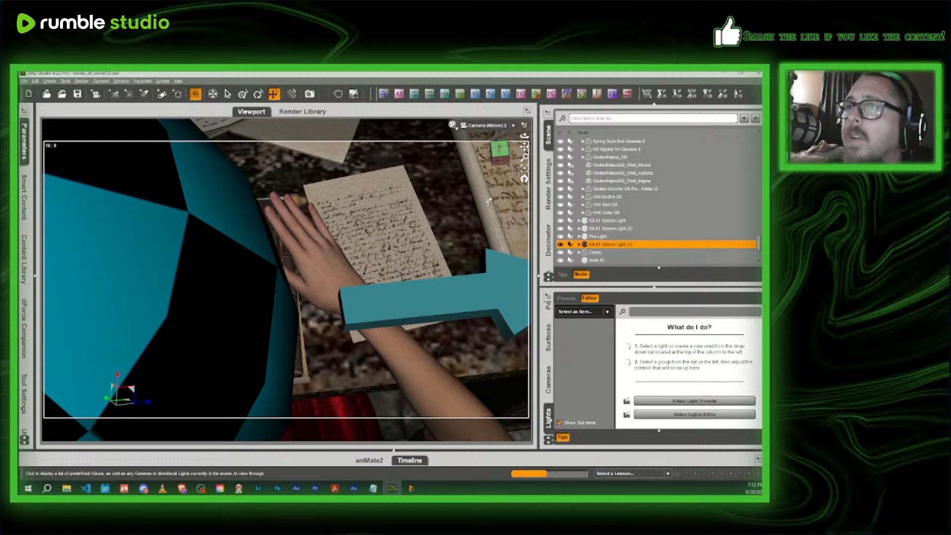
{"action": "left_click", "coordinate": [332, 276]}
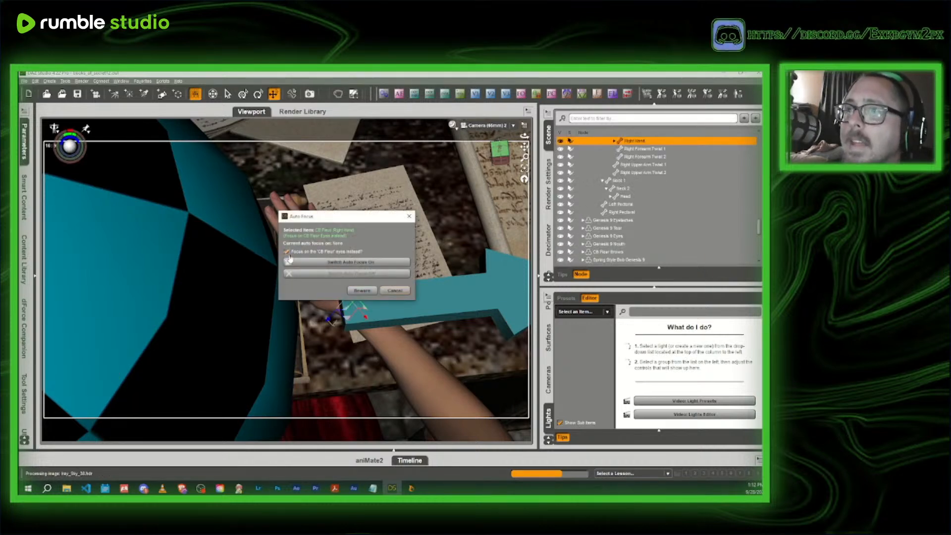
{"action": "left_click", "coordinate": [291, 262]}
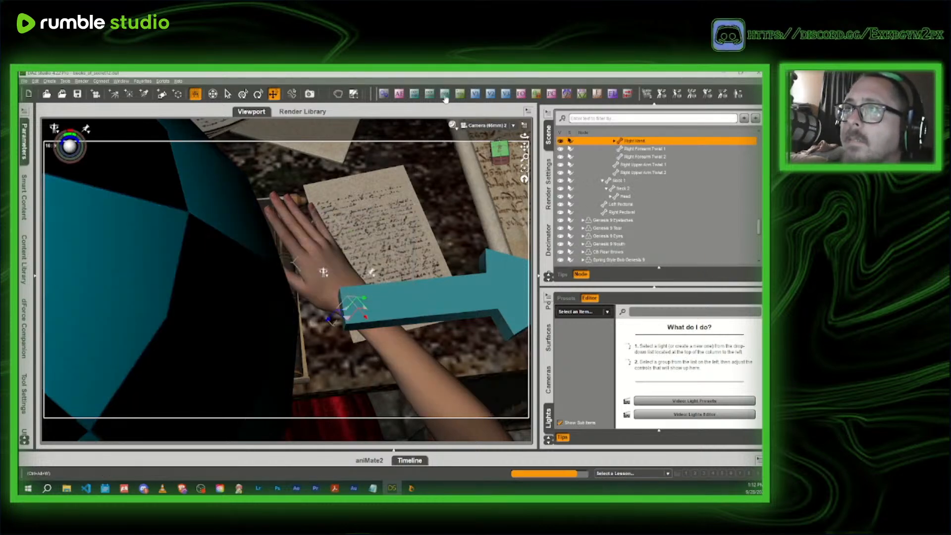
- Preview the hand and book through Camera (65mm) 2 in NVIDIA Iray and return to Texture Shaded
{"action": "left_click", "coordinate": [452, 126]}
{"action": "left_click", "coordinate": [452, 226]}
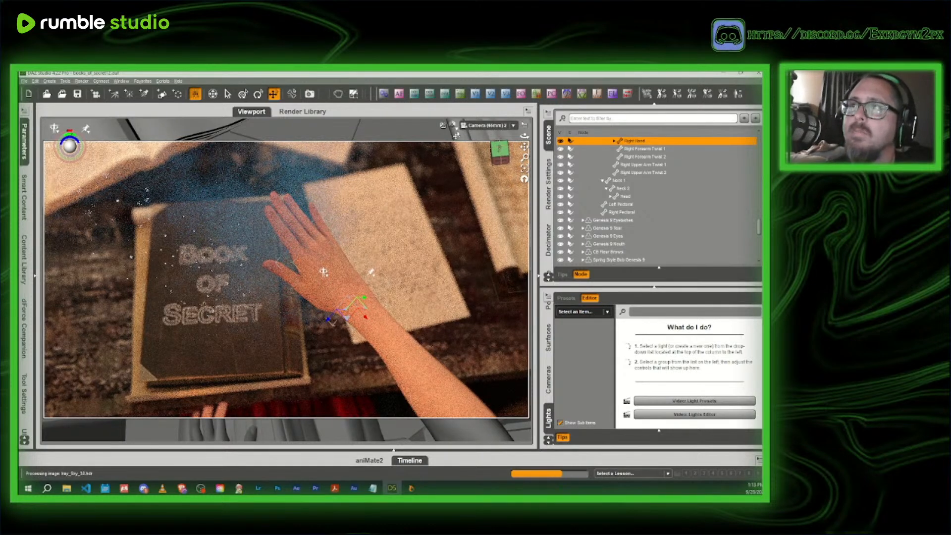
{"action": "left_click", "coordinate": [453, 126]}
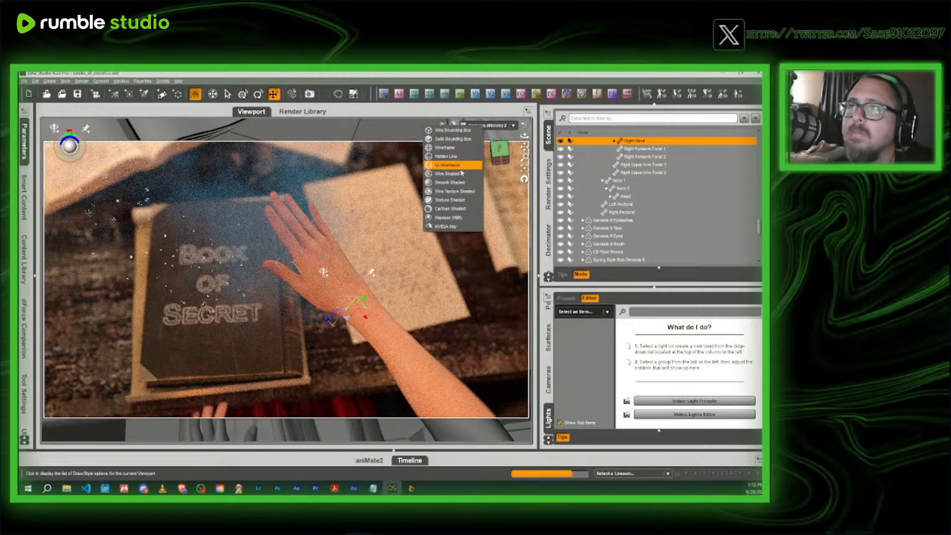
{"action": "left_click", "coordinate": [454, 201]}
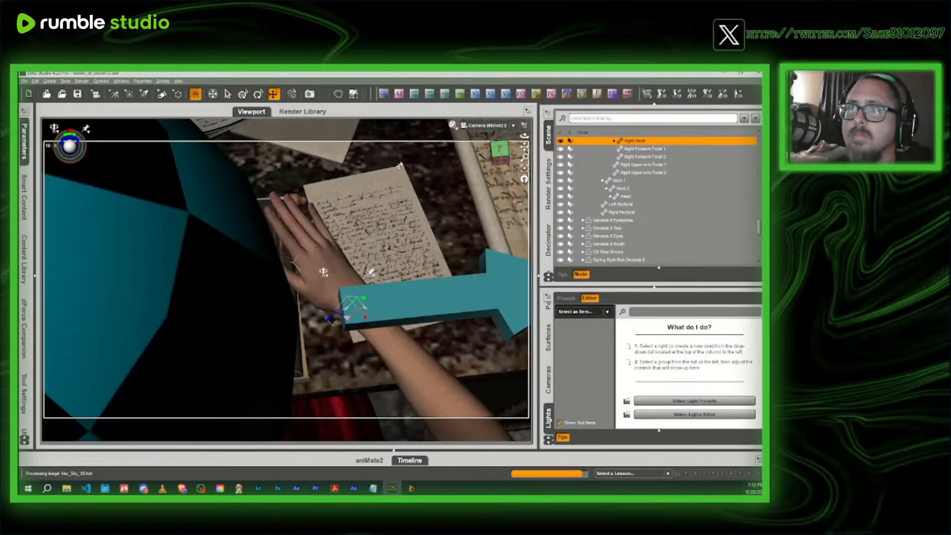
- Move IGLK1 Sphere Light (3) across to the other side of the hand and raise it in the Perspective View
{"action": "left_click", "coordinate": [195, 346]}
{"action": "left_click_drag", "start_coordinate": [132, 394], "coordinate": [502, 226]}
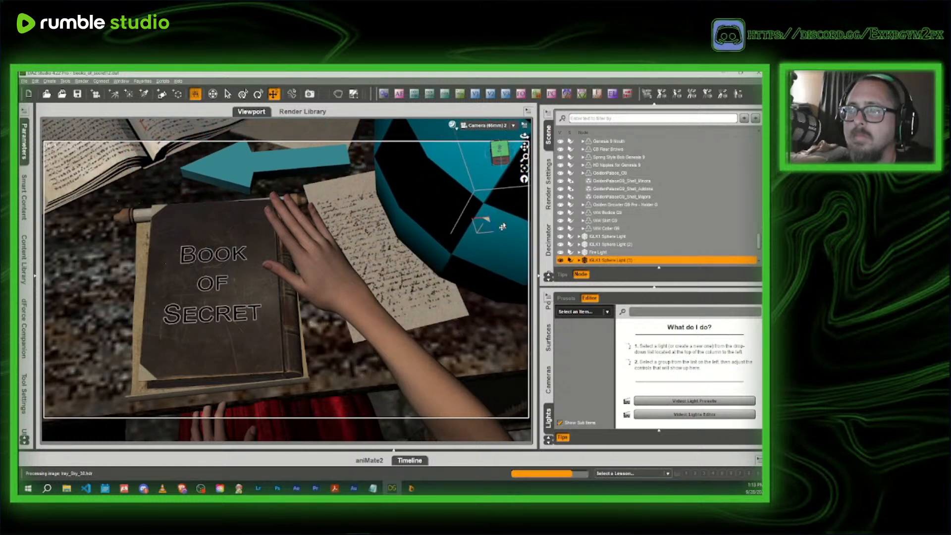
{"action": "left_click", "coordinate": [487, 127]}
{"action": "left_click", "coordinate": [487, 132]}
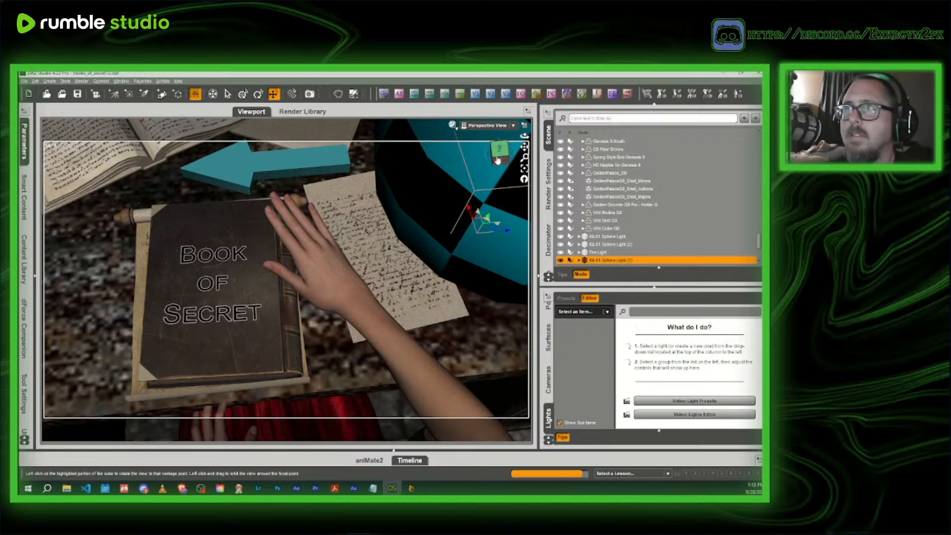
{"action": "left_click_drag", "start_coordinate": [497, 160], "coordinate": [440, 199]}
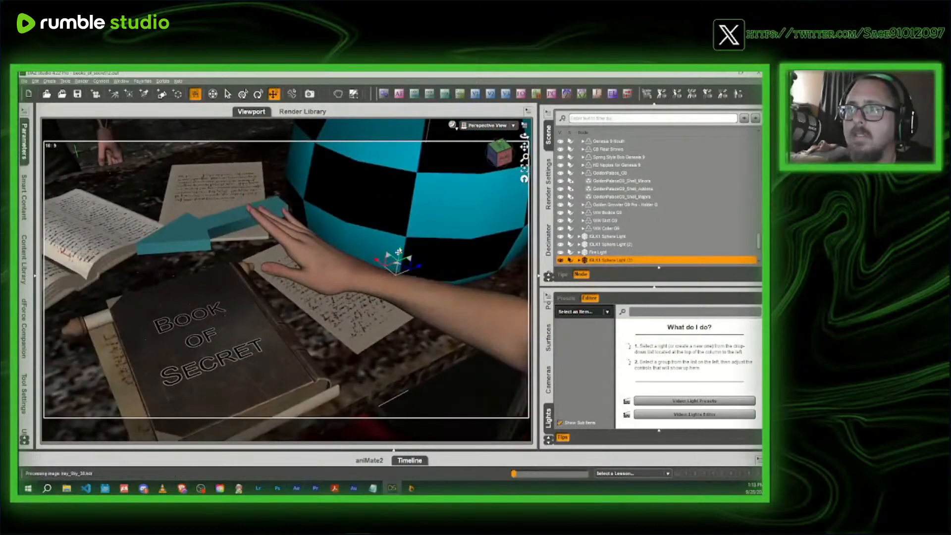
{"action": "left_click_drag", "start_coordinate": [399, 252], "coordinate": [402, 234]}
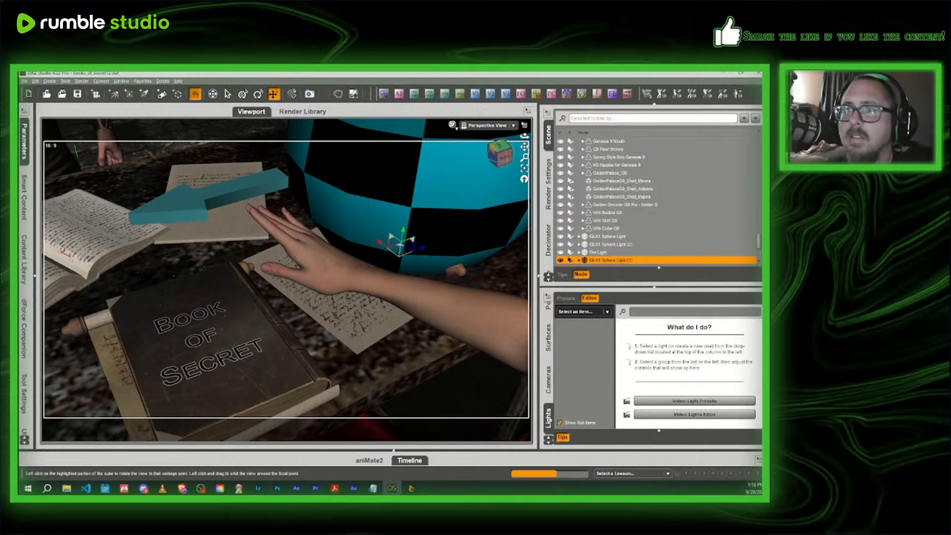
- Check the sphere light's position around the arm in the Perspective View and through Camera (65mm) 2
{"action": "mouse_move", "coordinate": [501, 154]}
{"action": "left_mouse_down"}
{"action": "mouse_move", "coordinate": [497, 182]}
{"action": "mouse_move", "coordinate": [506, 141]}
{"action": "mouse_move", "coordinate": [502, 148]}
{"action": "left_mouse_up"}
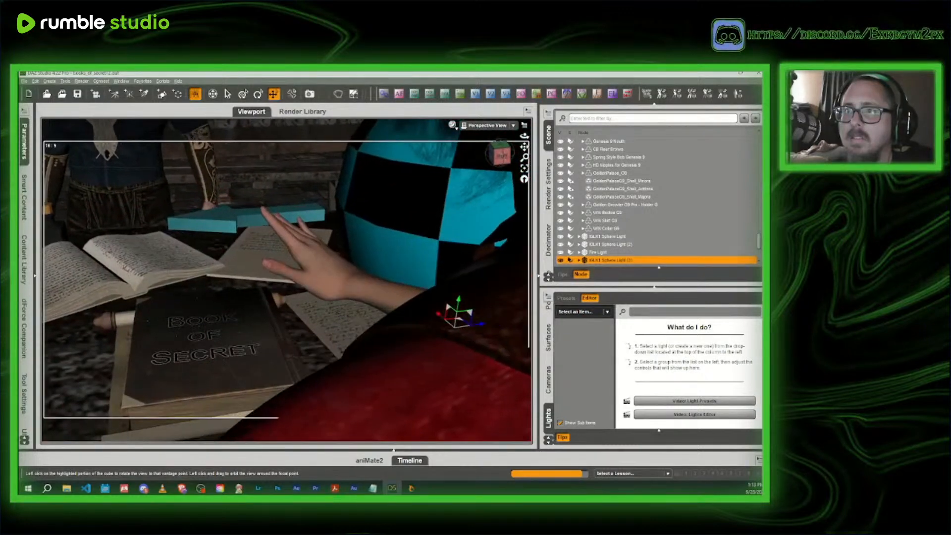
{"action": "scroll", "coordinate": [359, 225], "scroll_direction": "down", "scroll_amount": 3}
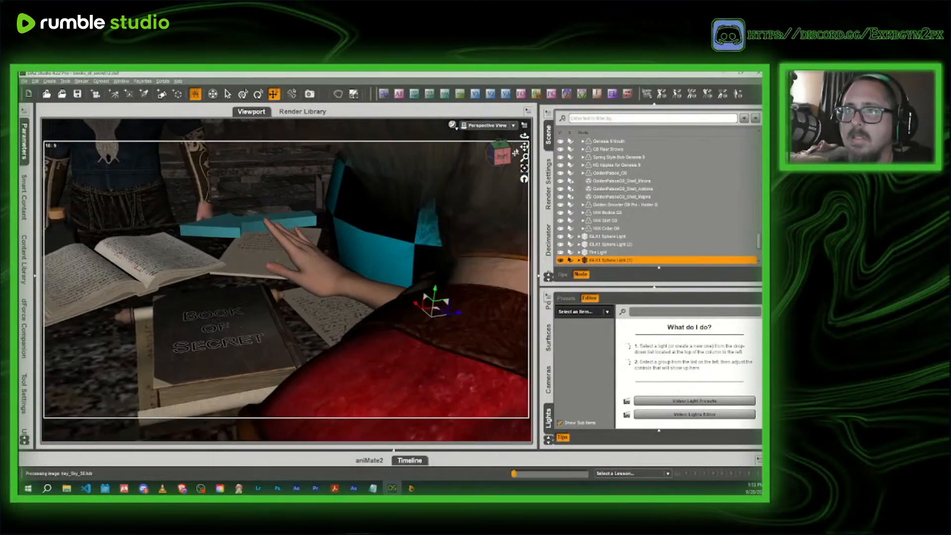
{"action": "left_click_drag", "start_coordinate": [501, 153], "coordinate": [524, 146]}
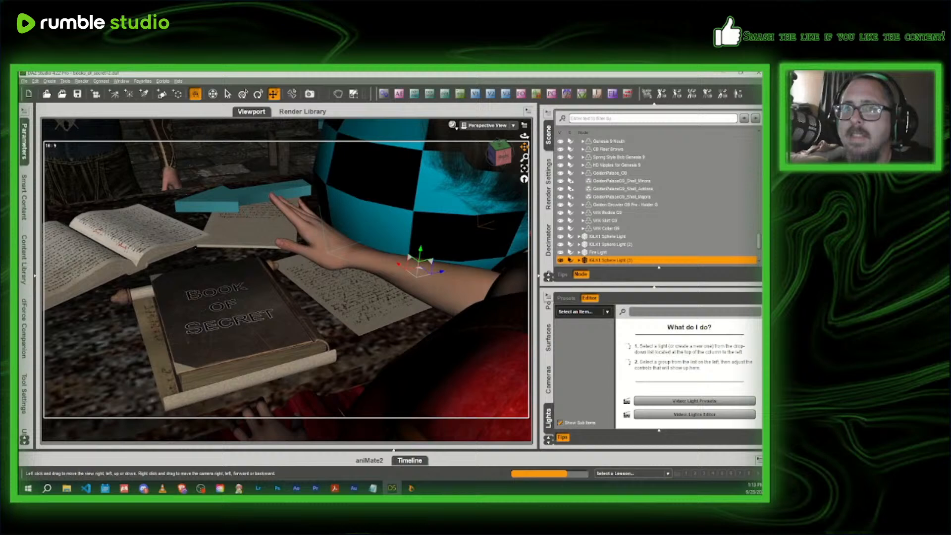
{"action": "left_click", "coordinate": [485, 125]}
{"action": "left_click", "coordinate": [483, 194]}
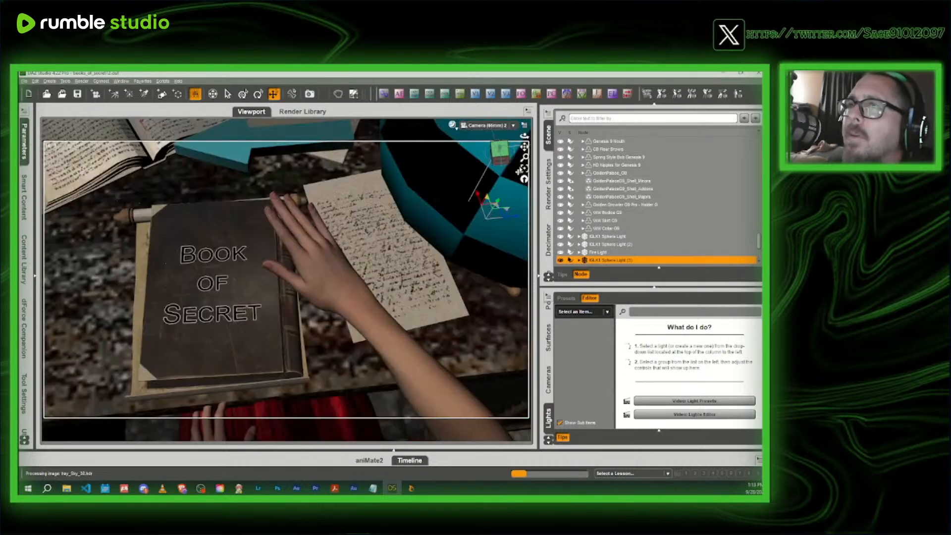
{"action": "left_click", "coordinate": [490, 127]}
{"action": "left_click", "coordinate": [488, 183]}
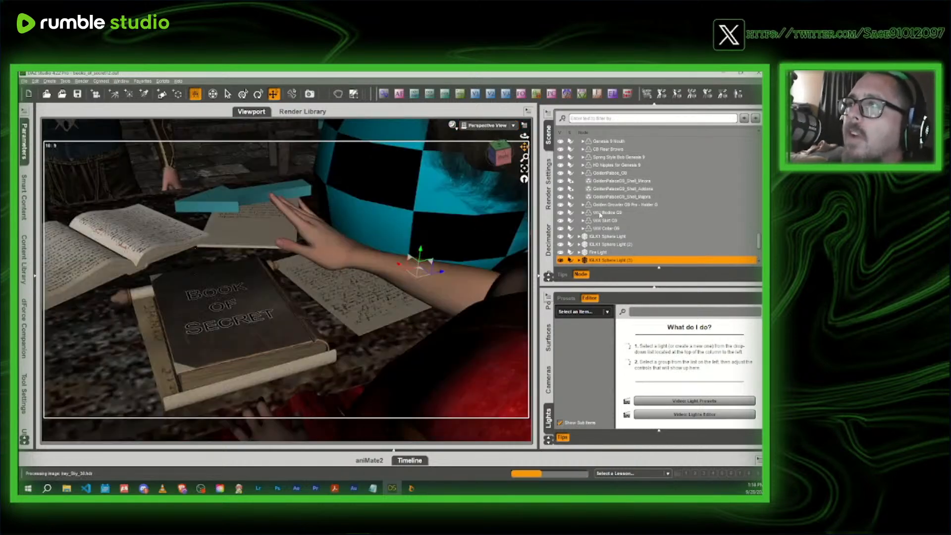
- Delete Camera (65mm) 1 and Camera (65mm) 2 from the scene
{"action": "scroll", "coordinate": [600, 214], "scroll_direction": "down", "scroll_amount": 3}
{"action": "left_click", "coordinate": [607, 243]}
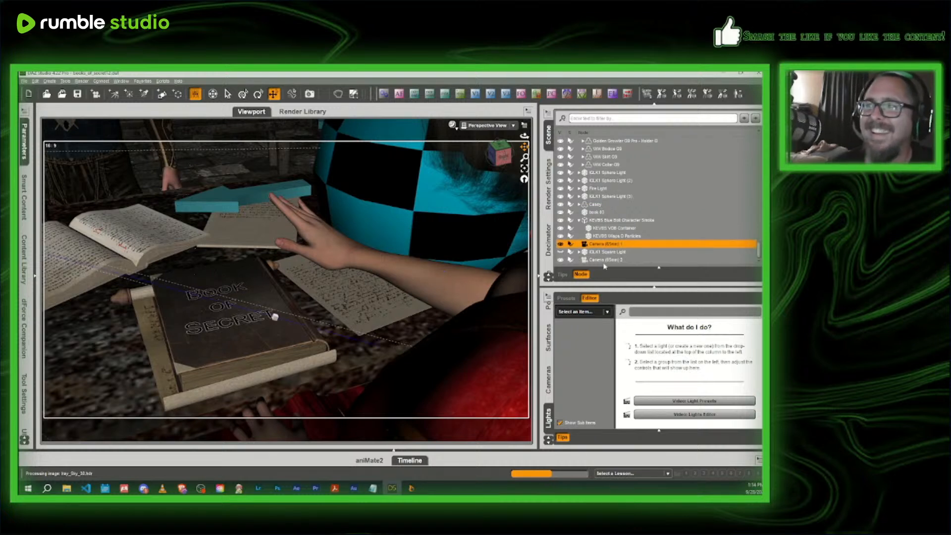
{"action": "left_click", "coordinate": [604, 261], "text": "ctrl"}
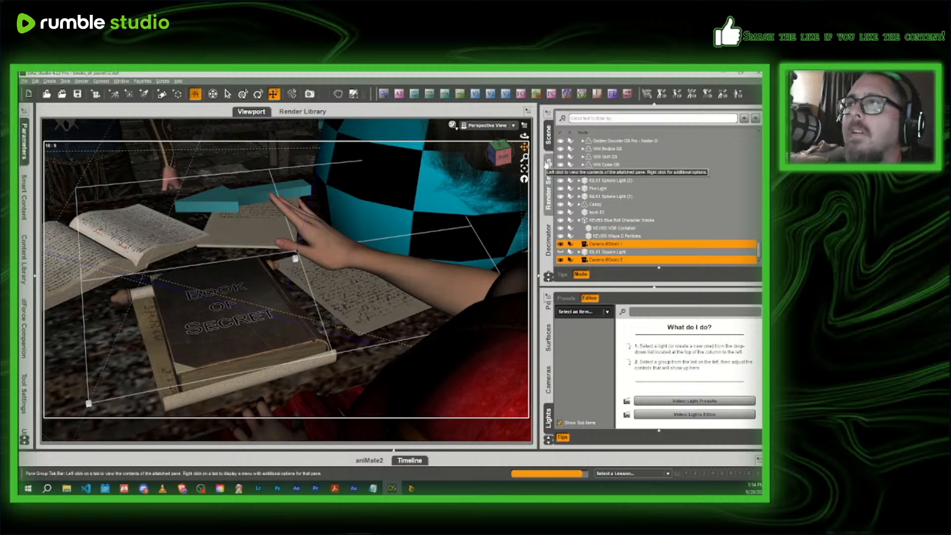
{"action": "key", "text": "Delete"}
- Create a new 65mm camera from the current Perspective View and look through it
{"action": "left_click", "coordinate": [493, 126]}
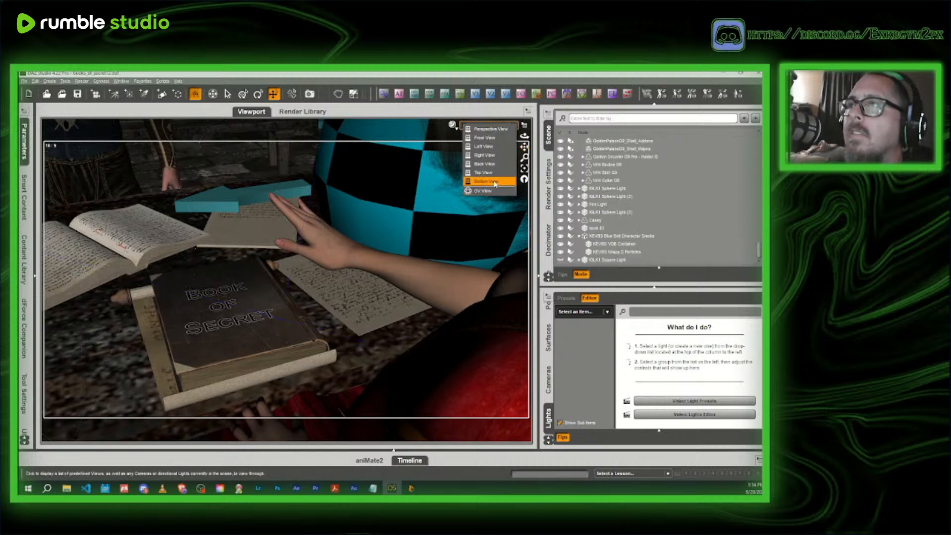
{"action": "left_click", "coordinate": [502, 73]}
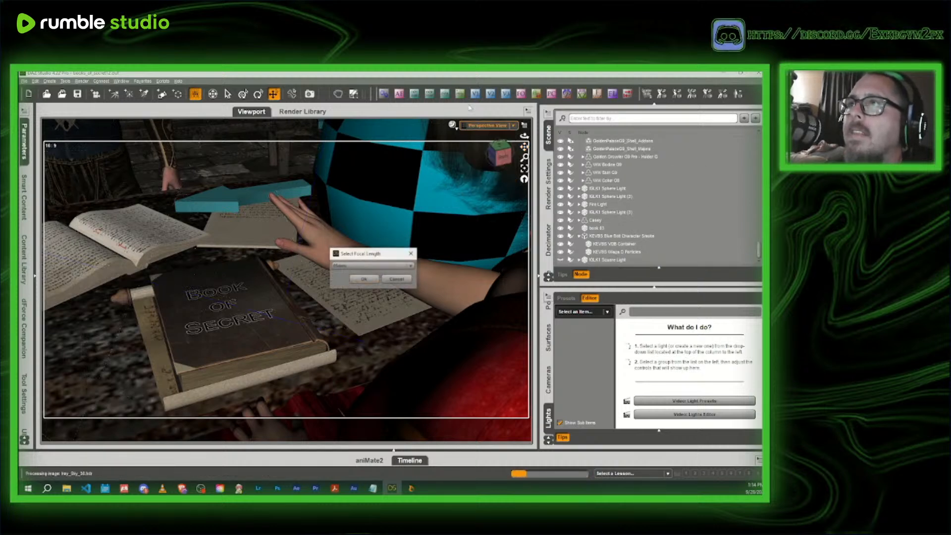
{"action": "left_click", "coordinate": [488, 126]}
{"action": "left_click", "coordinate": [477, 186]}
- Auto focus the new camera on the figure's right hand with eye focus off, and preview its view in NVIDIA Iray
{"action": "left_click", "coordinate": [327, 226]}
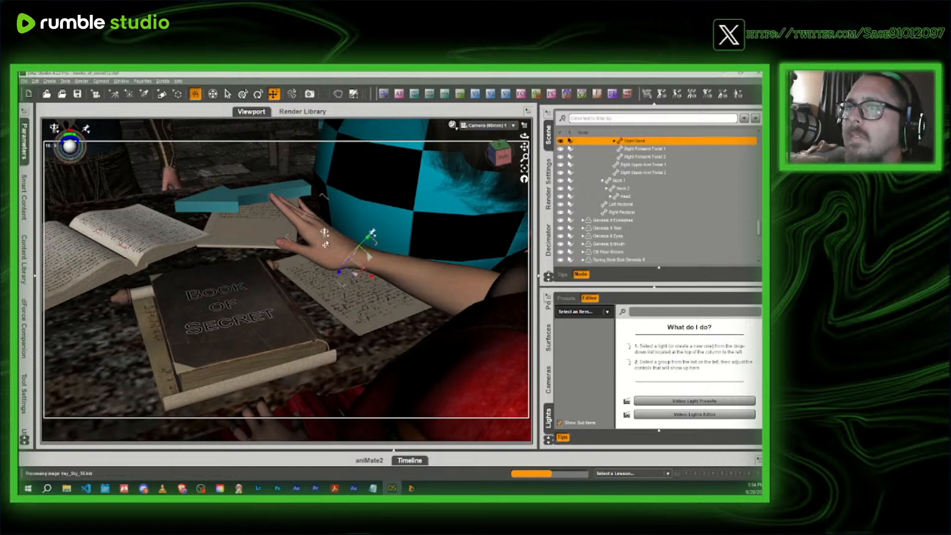
{"action": "left_click", "coordinate": [399, 94]}
{"action": "left_click", "coordinate": [378, 262]}
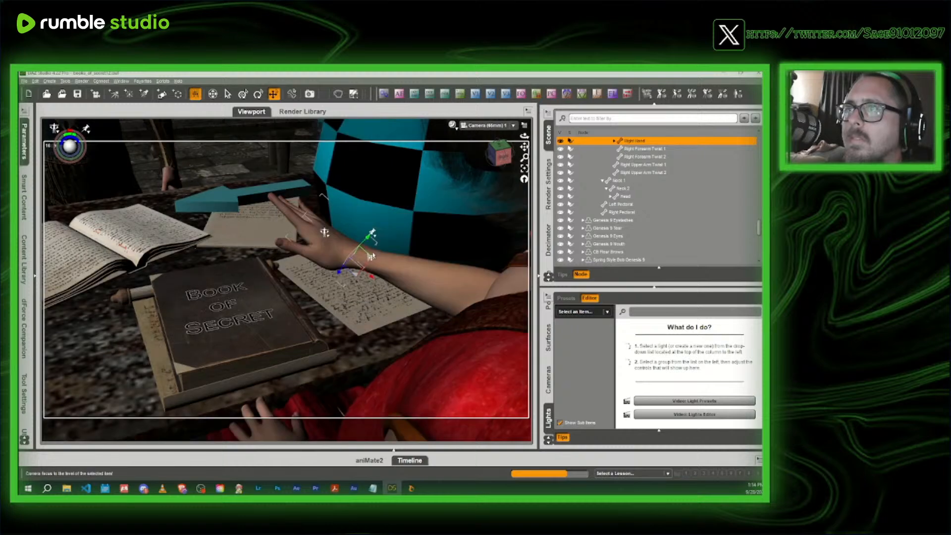
{"action": "left_click", "coordinate": [398, 94]}
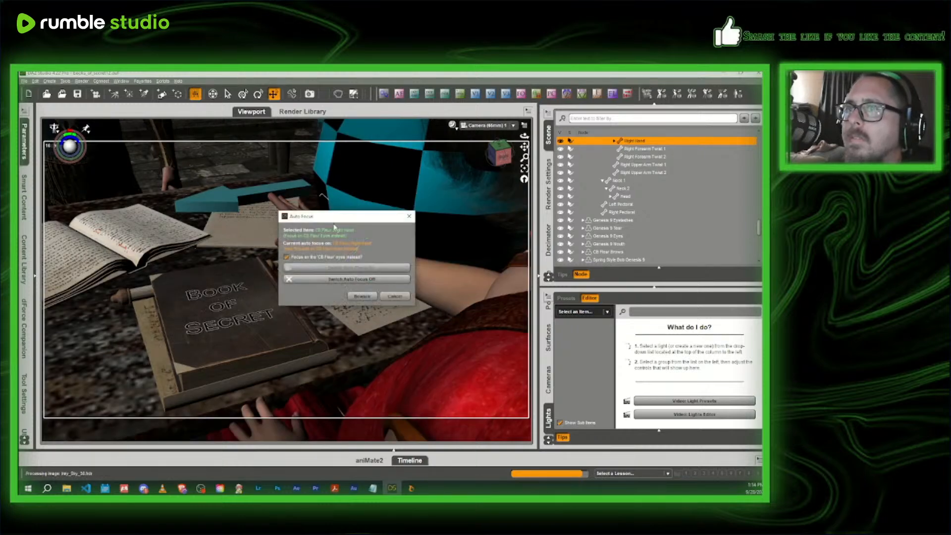
{"action": "left_click", "coordinate": [287, 258]}
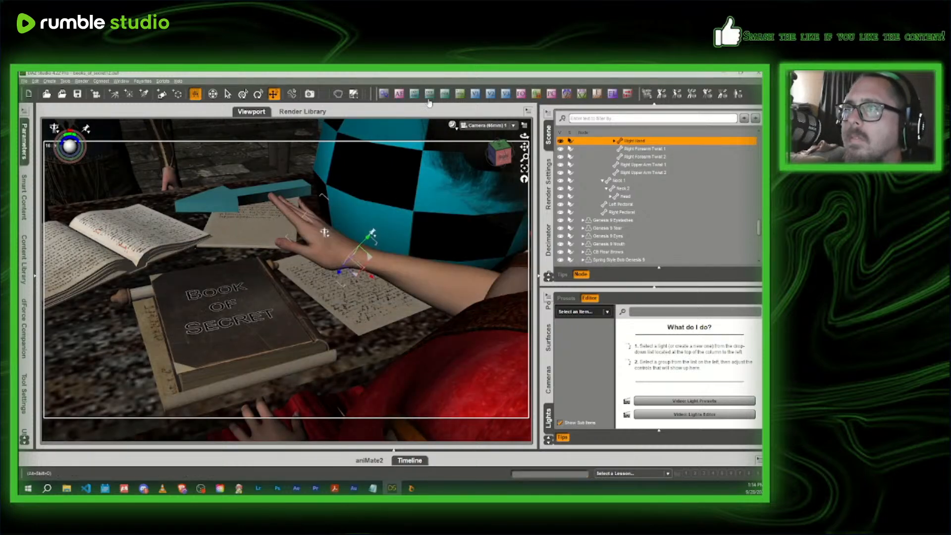
{"action": "left_click", "coordinate": [453, 127]}
{"action": "left_click", "coordinate": [452, 228]}
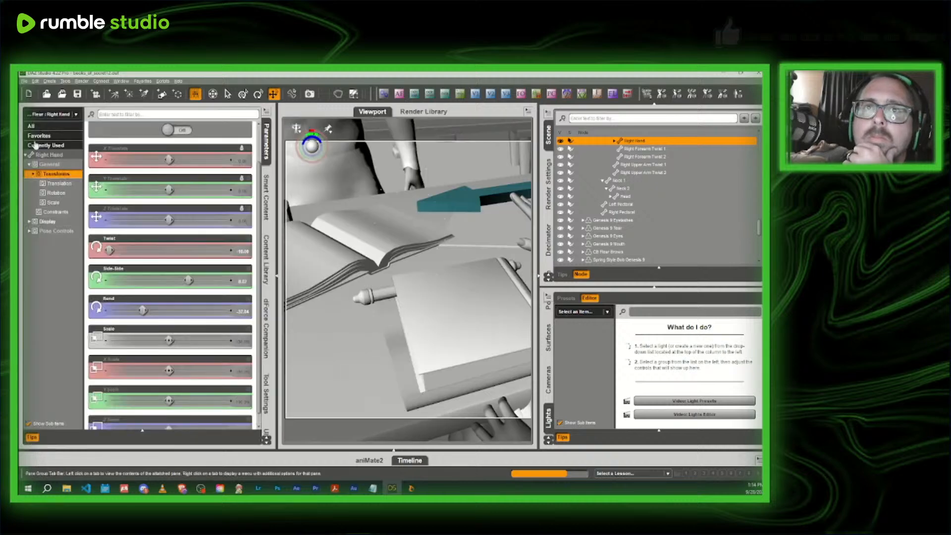
- Search the Smart Content products for "camera" under All Products and Default
{"action": "left_click", "coordinate": [24, 143]}
{"action": "left_click", "coordinate": [264, 198]}
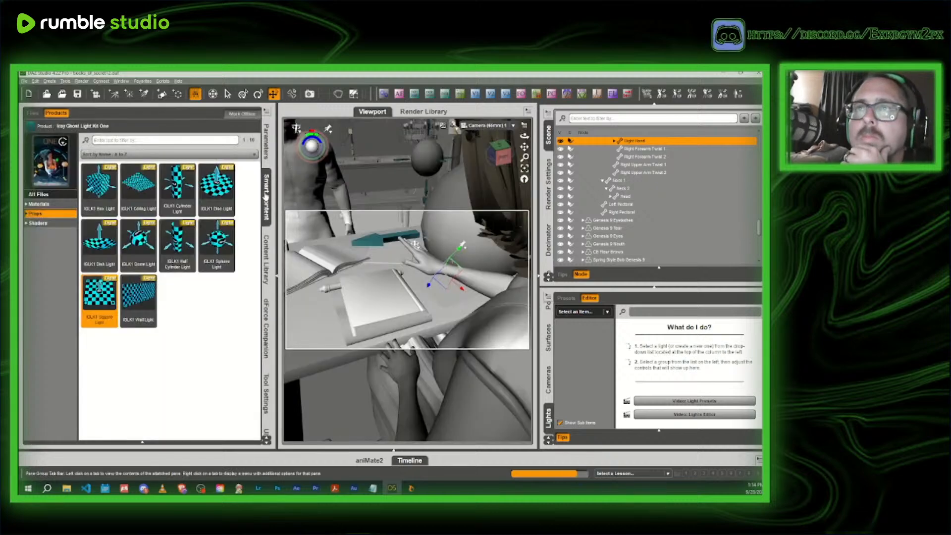
{"action": "left_click", "coordinate": [33, 129]}
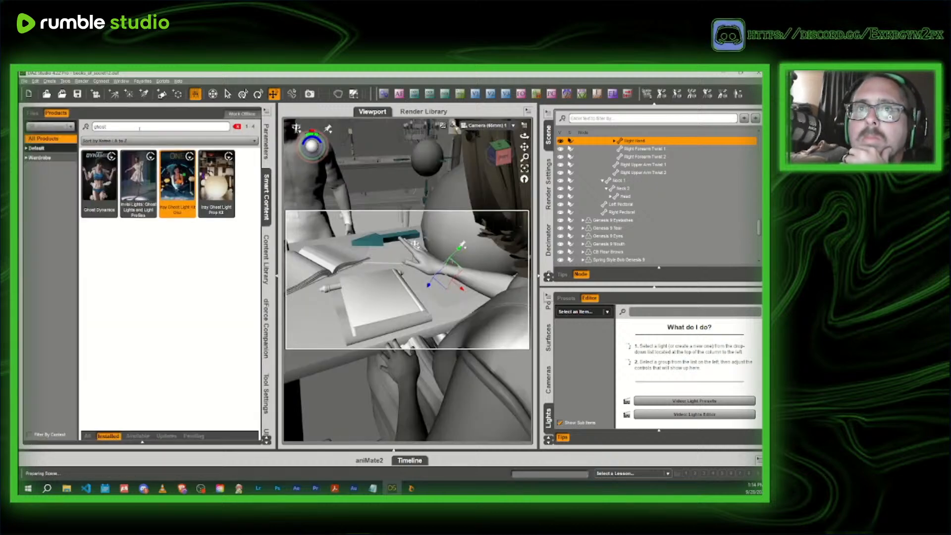
{"action": "type", "text": "cami"}
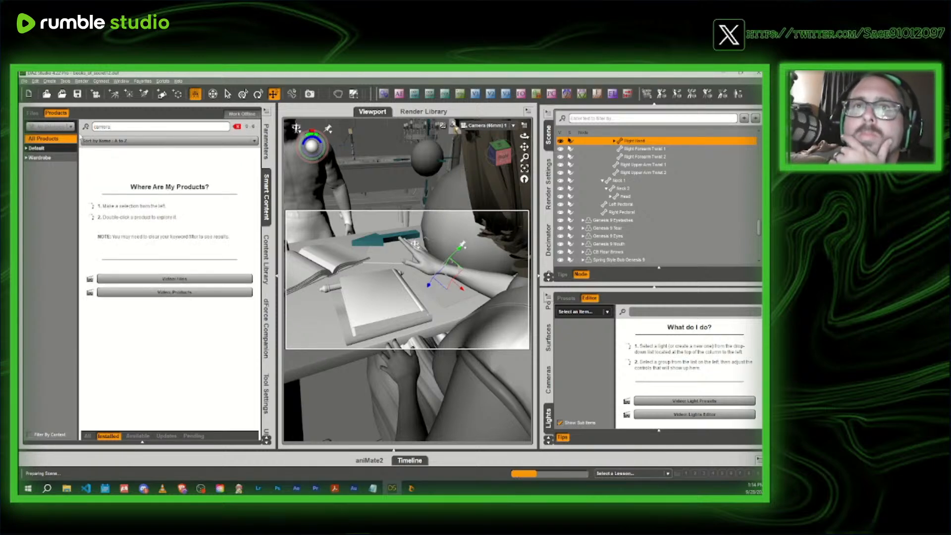
{"action": "left_click", "coordinate": [50, 149]}
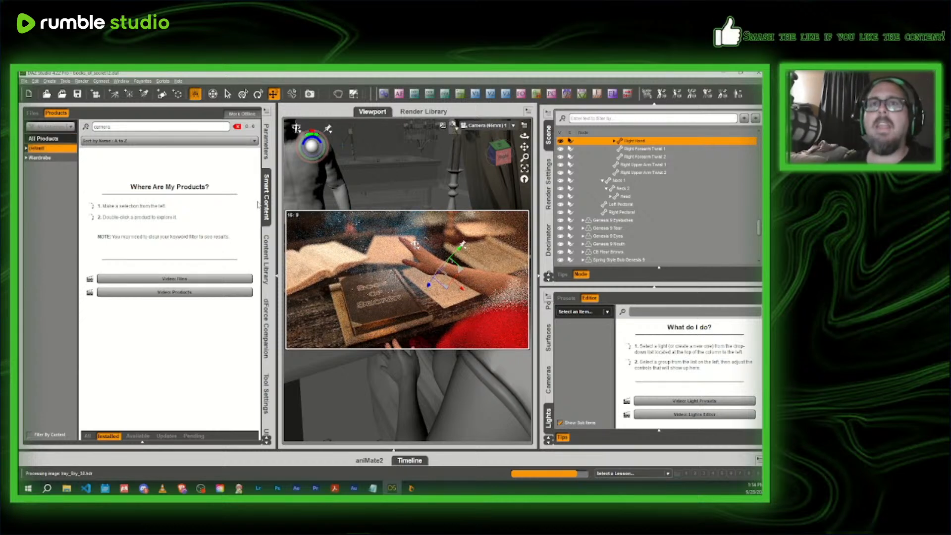
{"action": "left_click", "coordinate": [50, 138]}
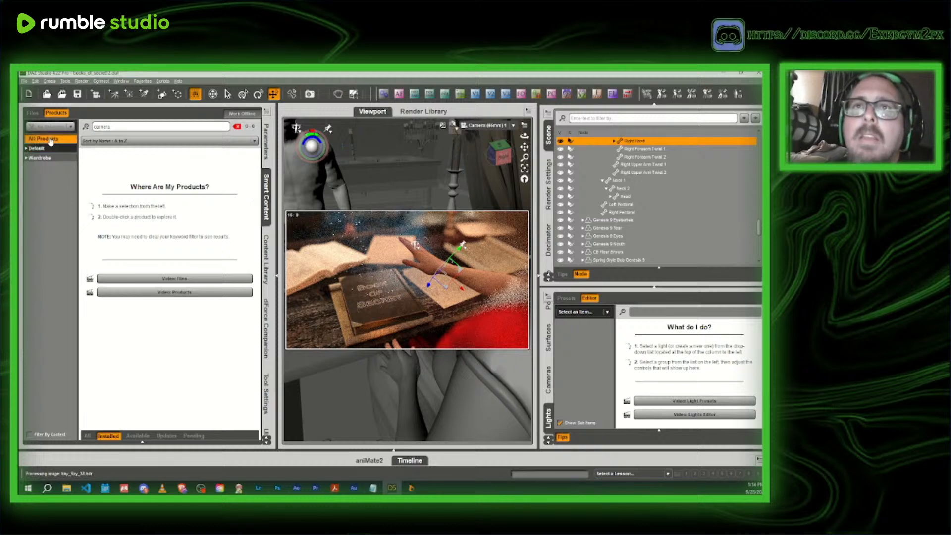
- Search the Smart Content products for "tool" and examine the utilities in Code 66 Toolbox - Volume 5
{"action": "double_click", "coordinate": [201, 127]}
{"action": "key", "text": "BackSpace"}
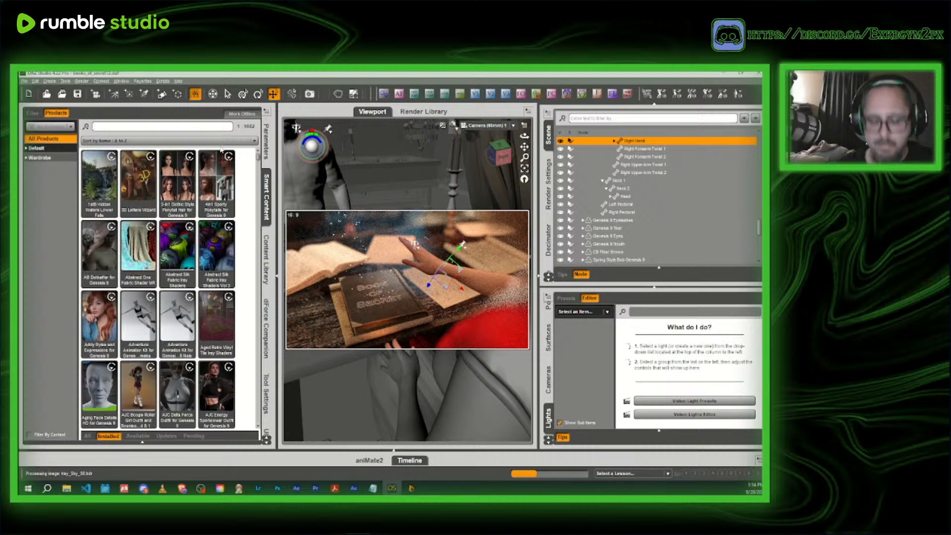
{"action": "type", "text": "tool"}
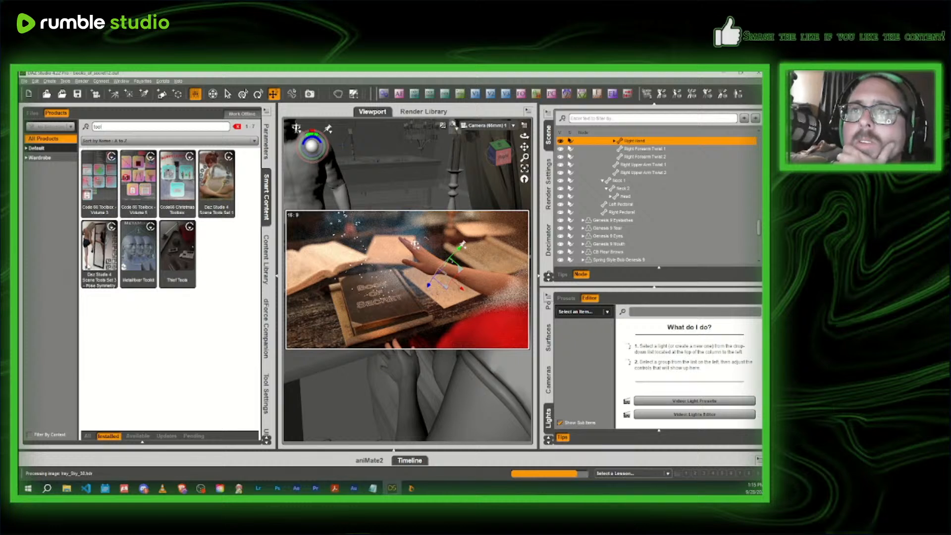
{"action": "mouse_move", "coordinate": [214, 195]}
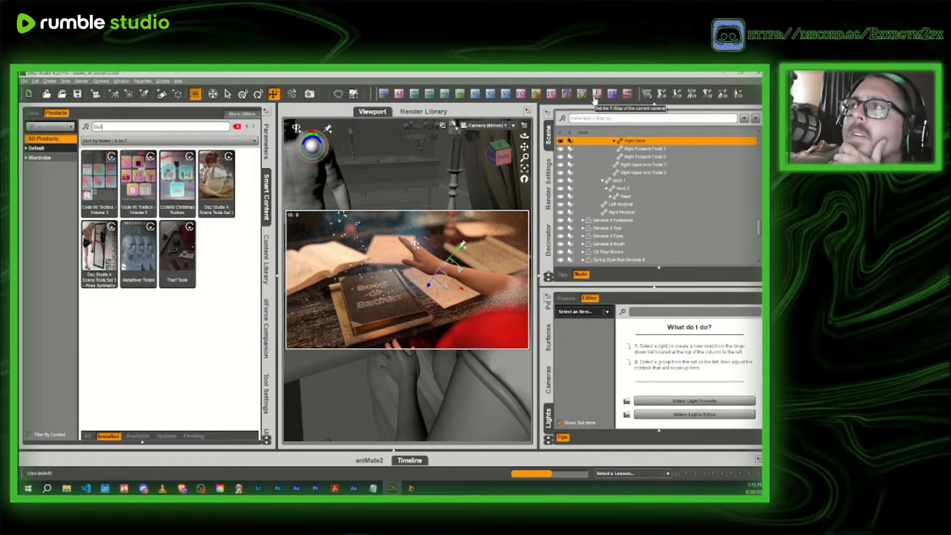
{"action": "mouse_move", "coordinate": [227, 169]}
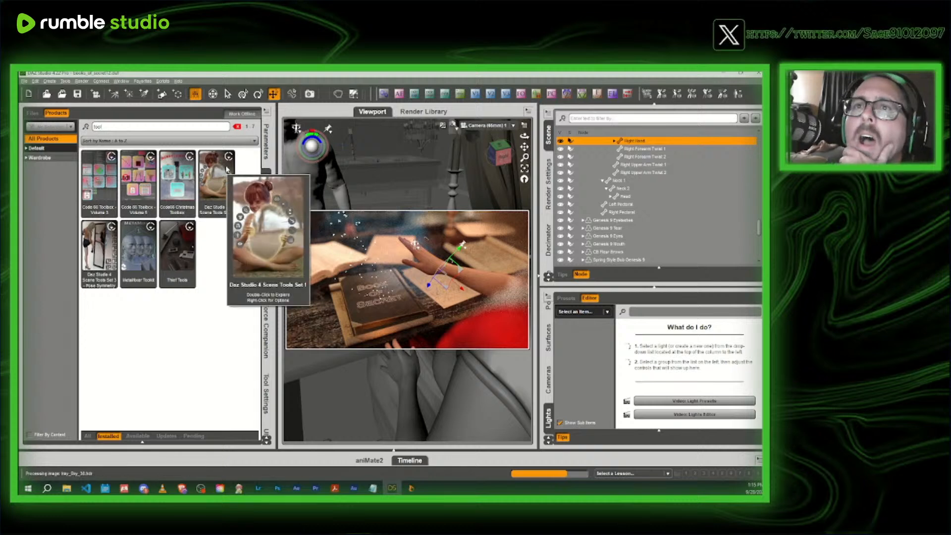
{"action": "double_click", "coordinate": [134, 181]}
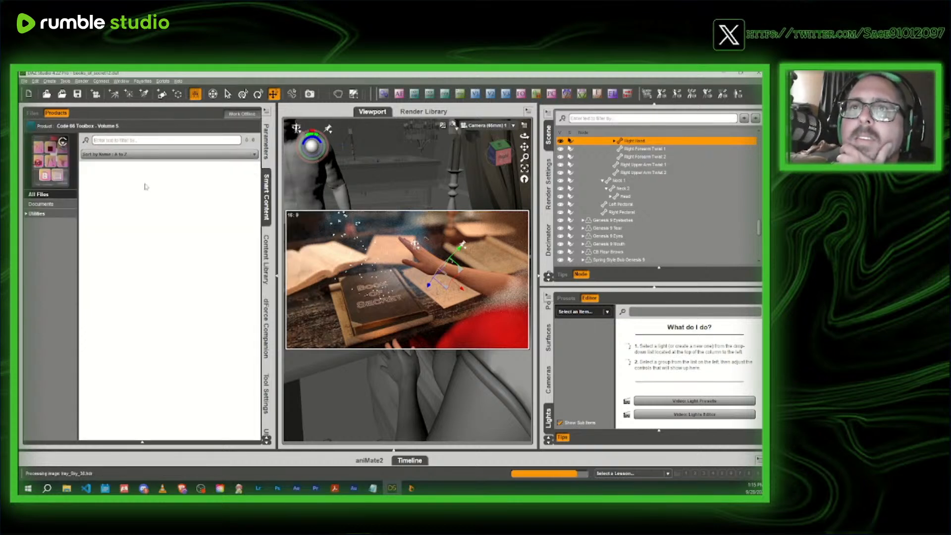
{"action": "left_click", "coordinate": [49, 205]}
{"action": "left_click", "coordinate": [47, 216]}
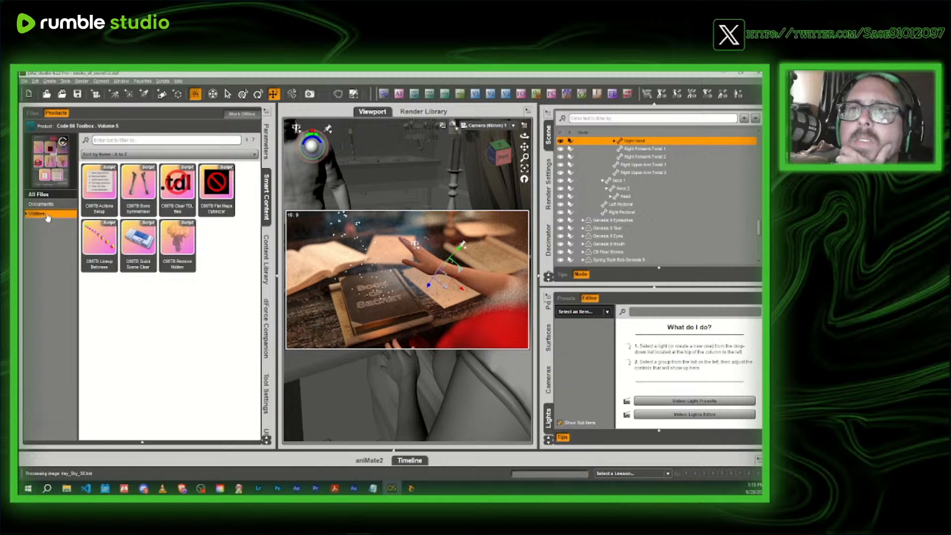
{"action": "left_click", "coordinate": [32, 125]}
- Examine the utilities in Code 66 Toolbox - Volume 3 and Code66 Christmas Toolbox
{"action": "double_click", "coordinate": [93, 183]}
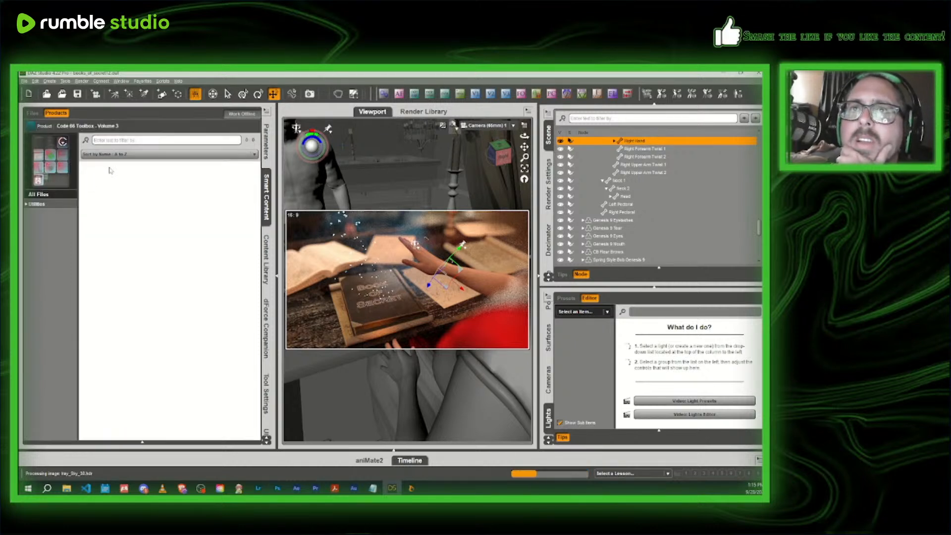
{"action": "left_click", "coordinate": [33, 204]}
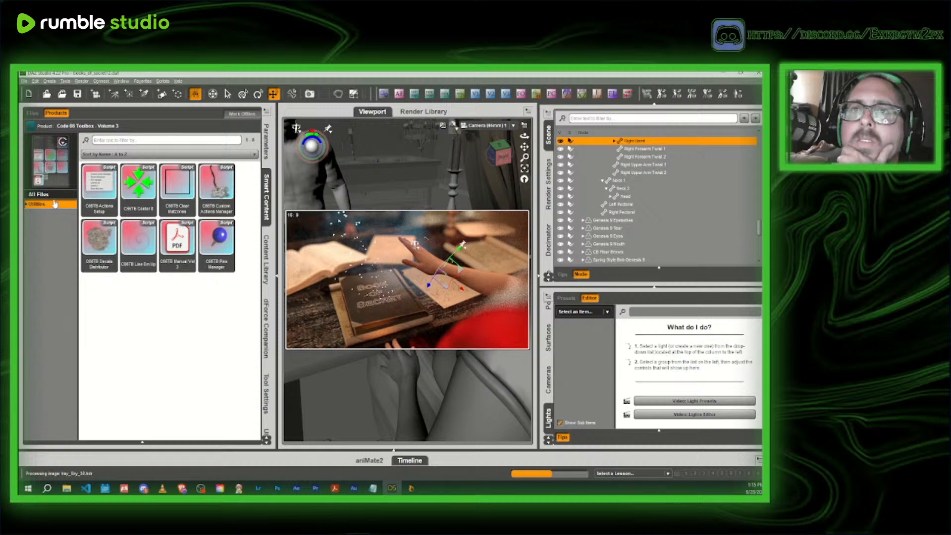
{"action": "left_click", "coordinate": [32, 126]}
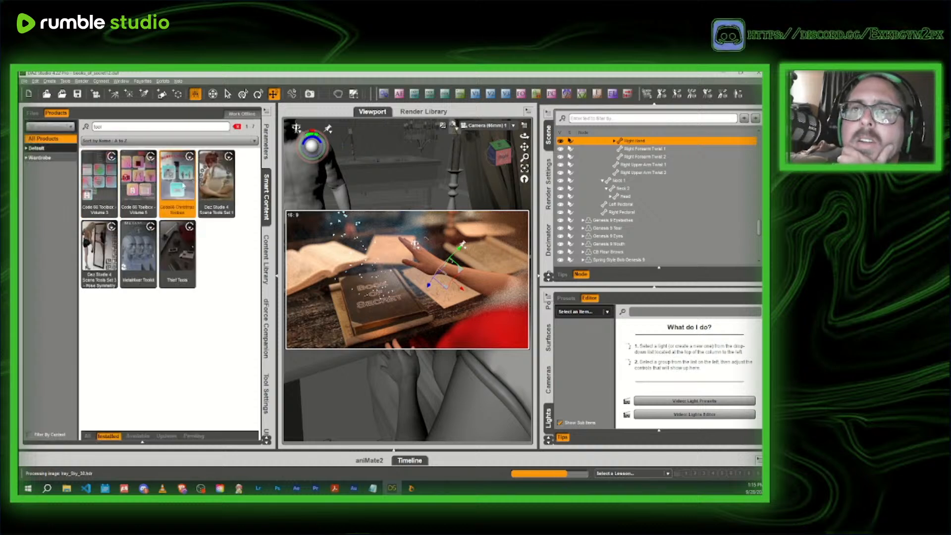
{"action": "double_click", "coordinate": [183, 185]}
{"action": "left_click", "coordinate": [44, 205]}
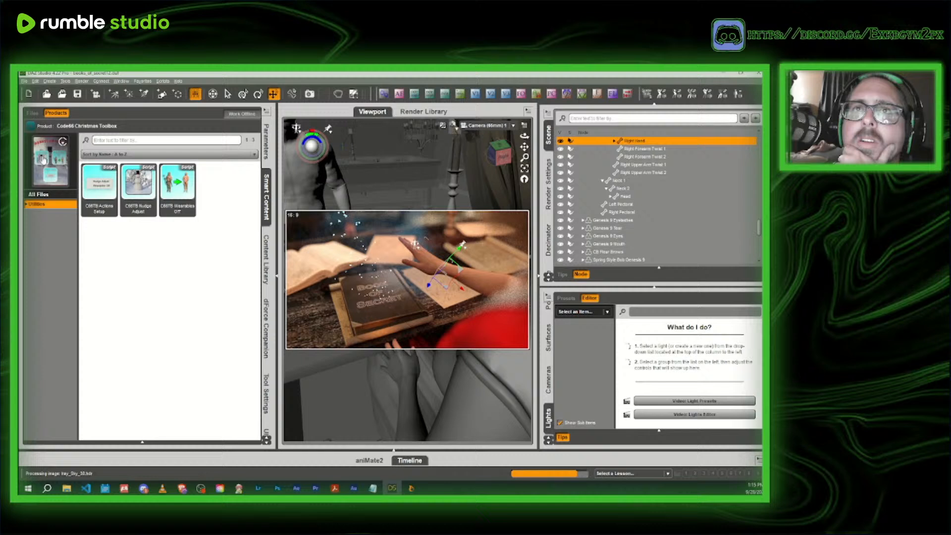
{"action": "left_click", "coordinate": [30, 126]}
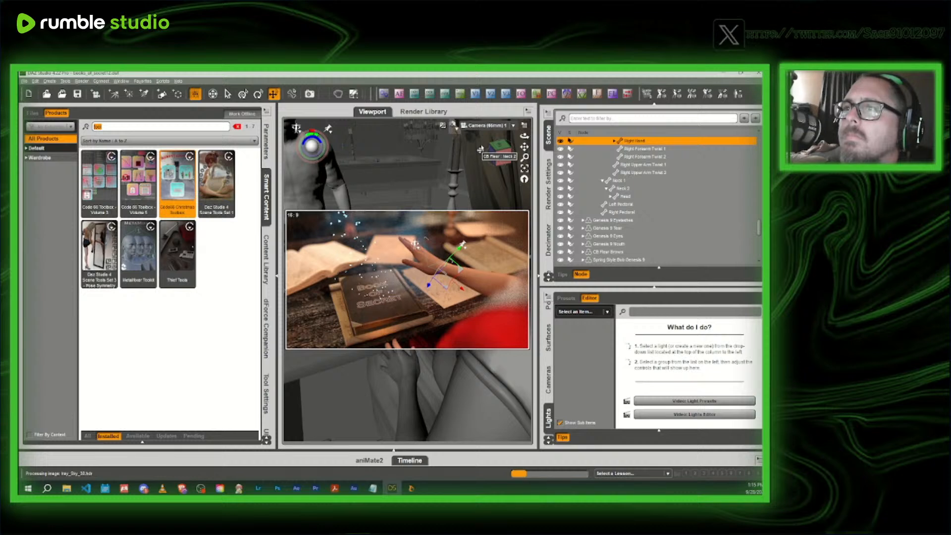
- Return the viewport to Texture Shaded and filter the Smart Content products by "camera"
{"action": "left_click", "coordinate": [452, 125]}
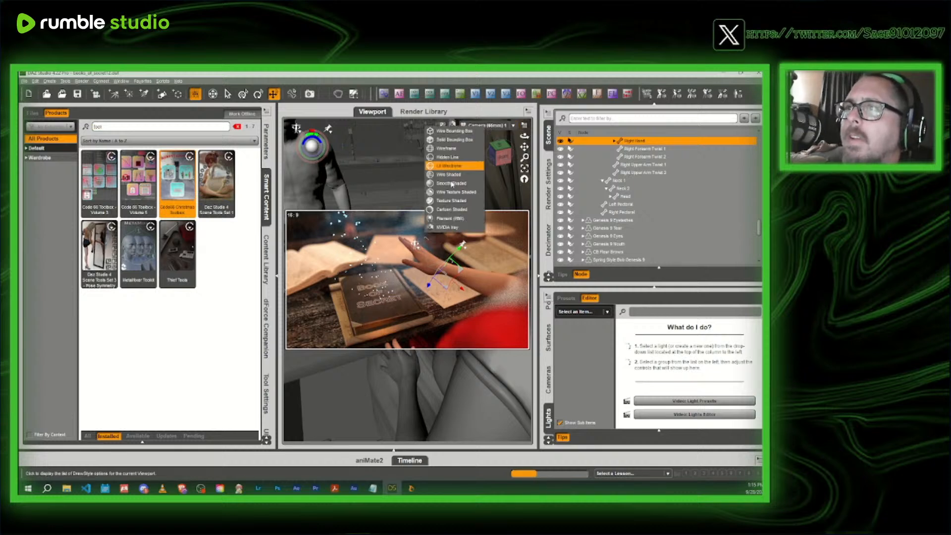
{"action": "left_click", "coordinate": [452, 203]}
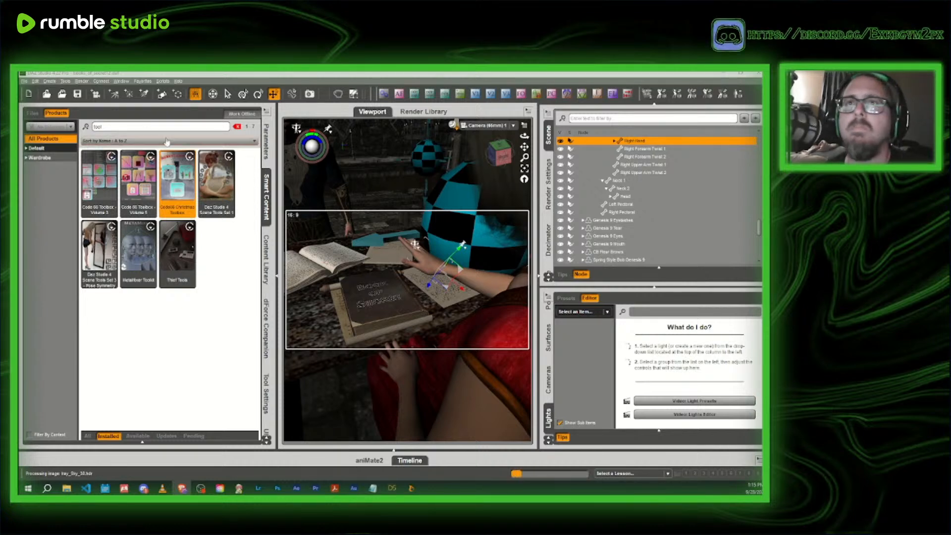
{"action": "left_click_drag", "start_coordinate": [117, 127], "coordinate": [77, 129]}
{"action": "key", "text": "BackSpace"}
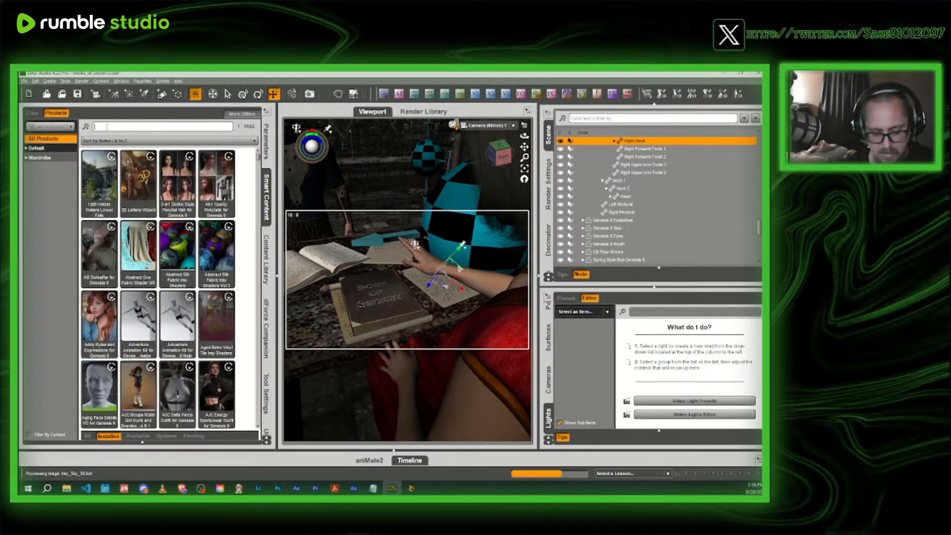
{"action": "type", "text": "camera"}
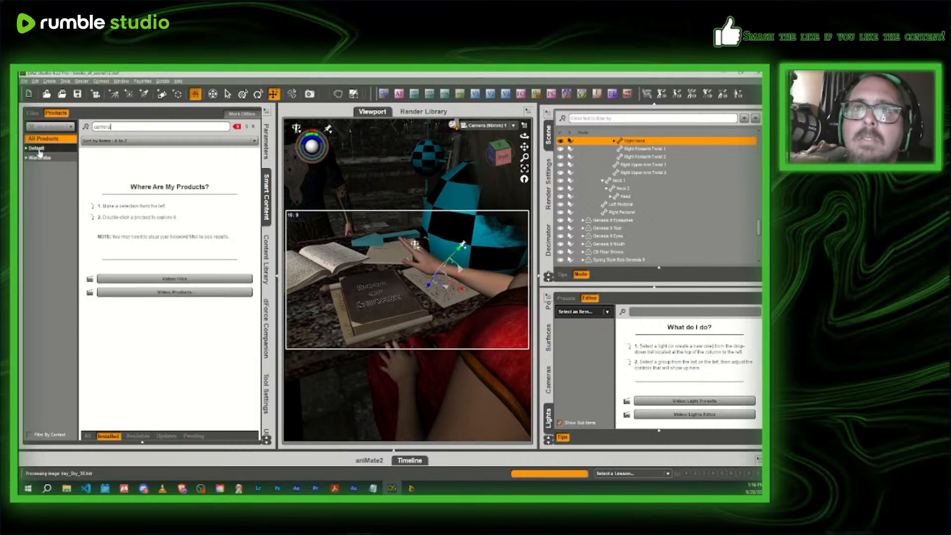
- Search the Smart Content files for "camera" and examine the MDAF custom camera creation scripts
{"action": "left_click", "coordinate": [33, 113]}
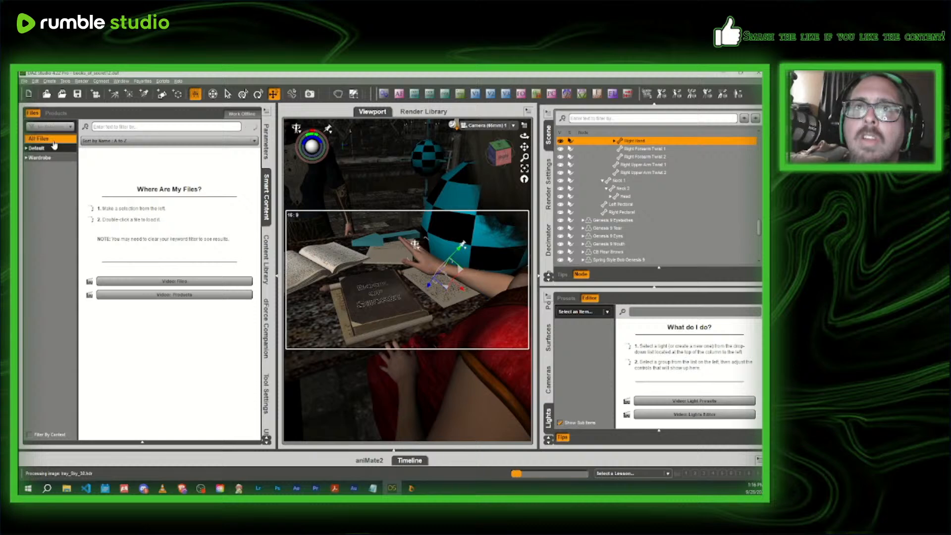
{"action": "type", "text": "came"}
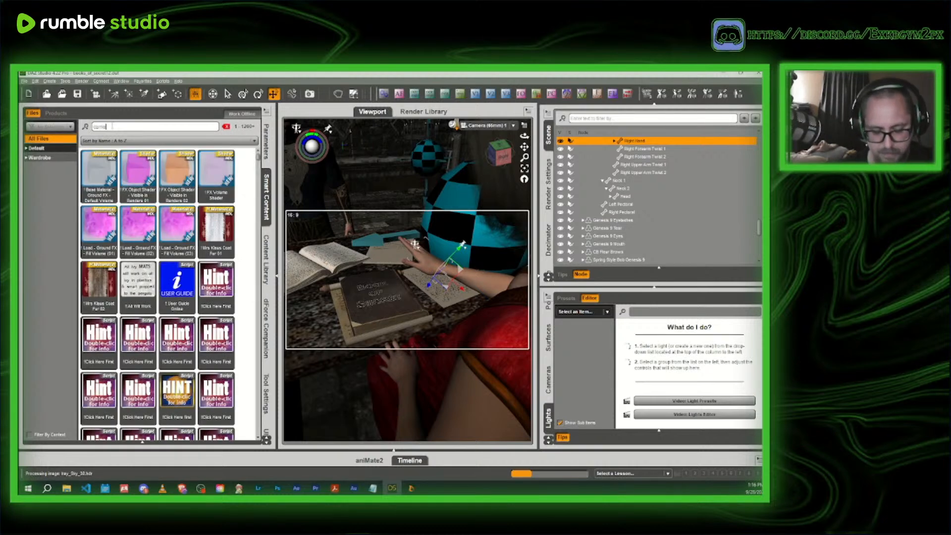
{"action": "type", "text": "ra"}
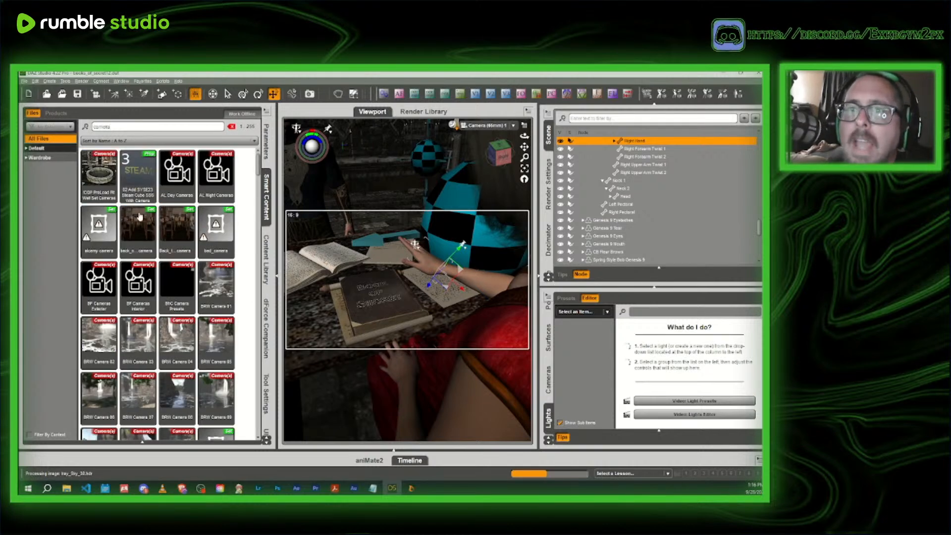
{"action": "scroll", "coordinate": [163, 268], "scroll_direction": "down", "scroll_amount": 10}
{"action": "scroll", "coordinate": [166, 279], "scroll_direction": "down", "scroll_amount": 10}
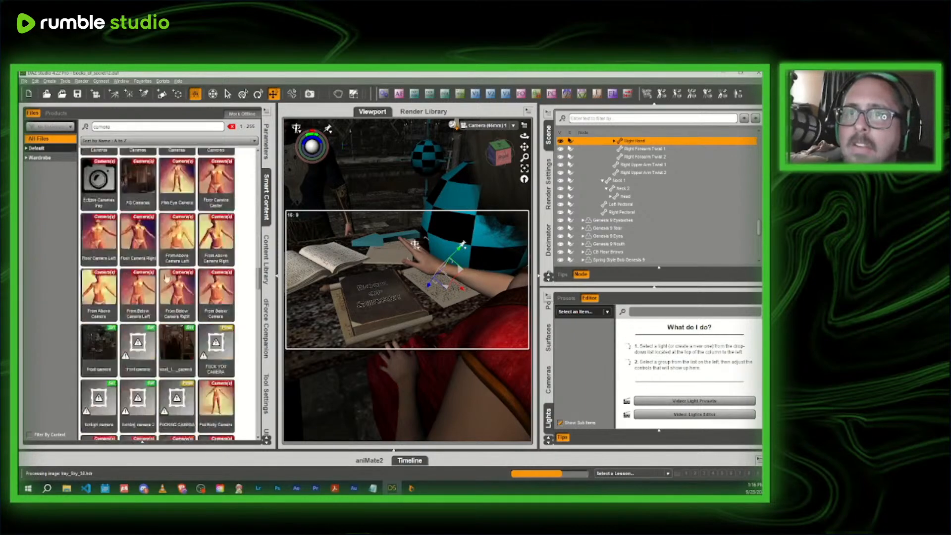
{"action": "scroll", "coordinate": [166, 278], "scroll_direction": "down", "scroll_amount": 8}
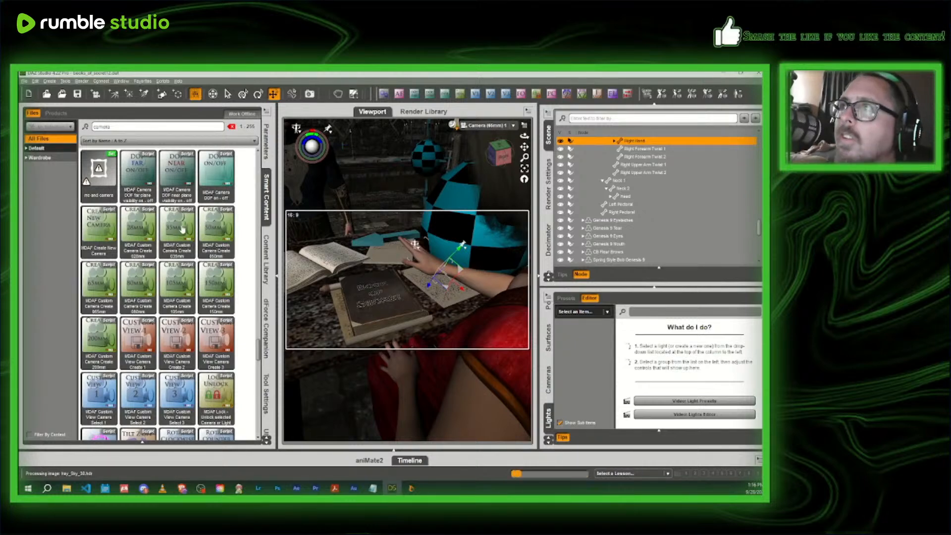
{"action": "mouse_move", "coordinate": [182, 229]}
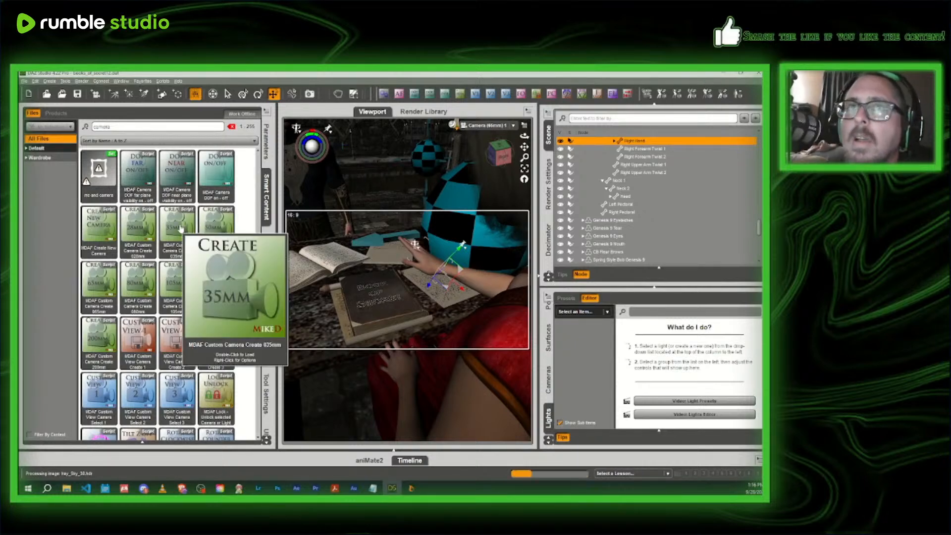
- Filter the Smart Content products by a new keyword and narrow them to the Utilities subcategory of Default Scripts
{"action": "left_click", "coordinate": [56, 113]}
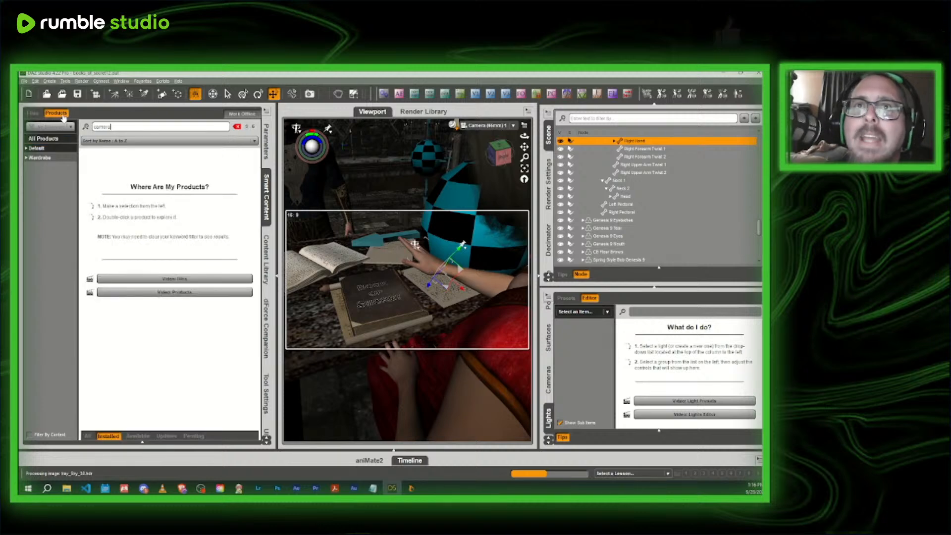
{"action": "type", "text": "hair"}
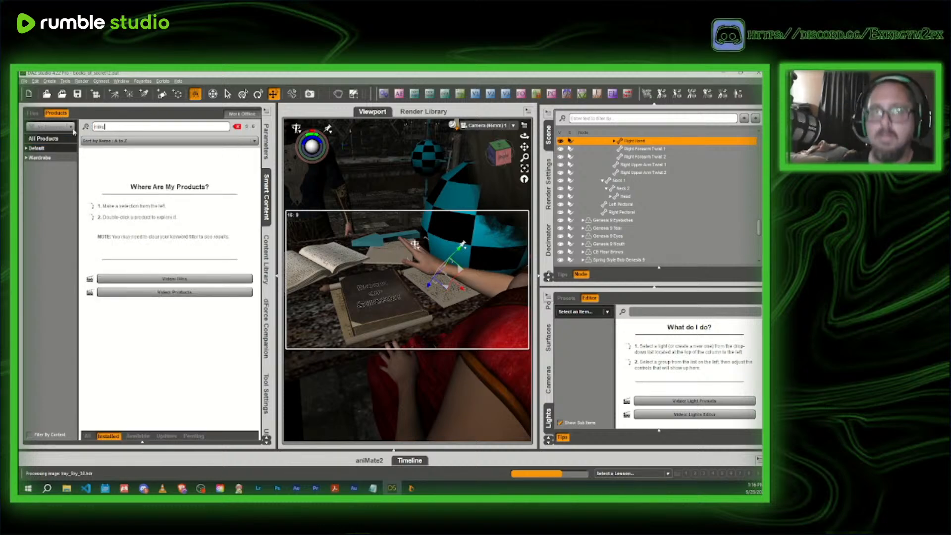
{"action": "left_click", "coordinate": [46, 150]}
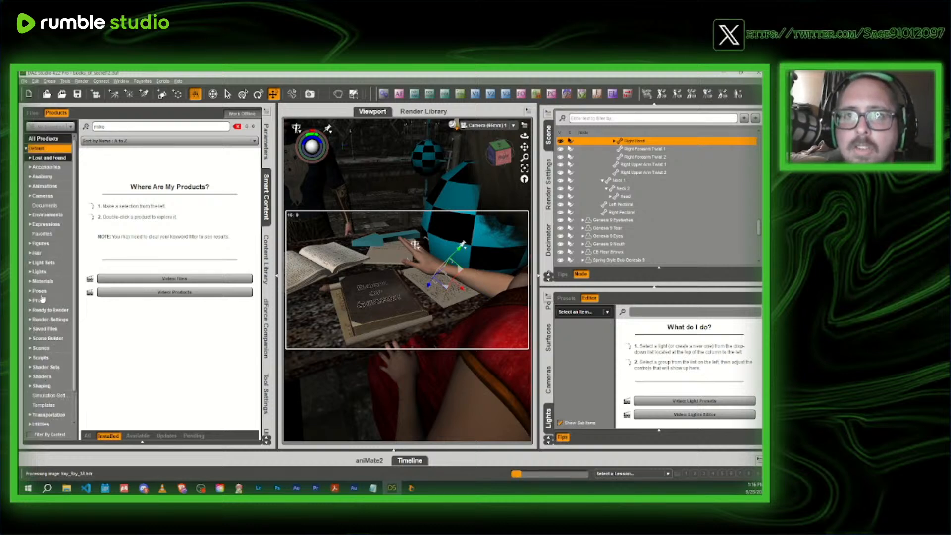
{"action": "scroll", "coordinate": [53, 358], "scroll_direction": "down", "scroll_amount": 2}
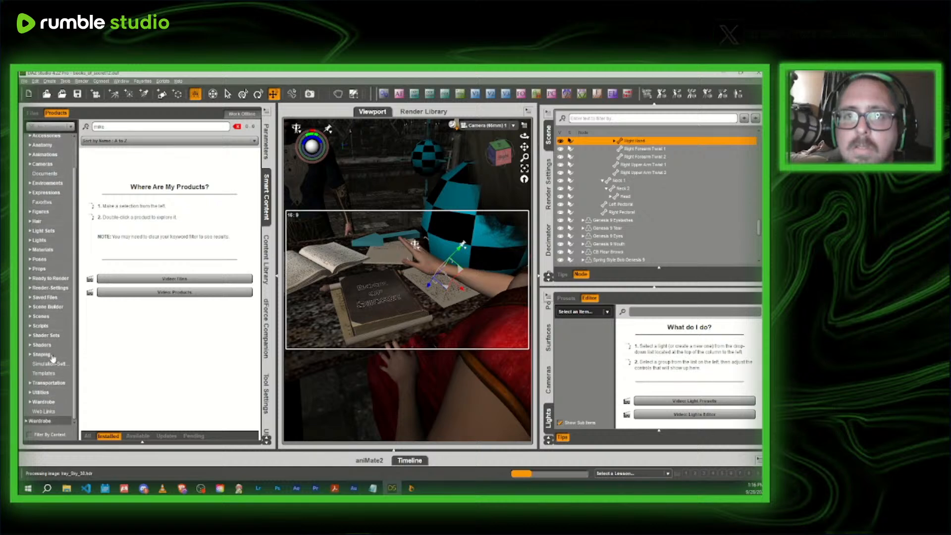
{"action": "left_click", "coordinate": [42, 326]}
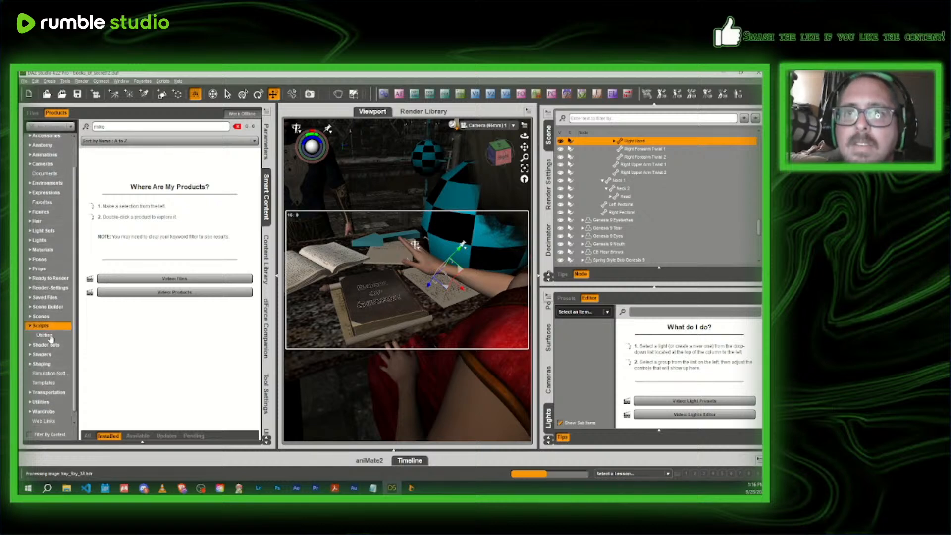
{"action": "left_click", "coordinate": [51, 337]}
- Clear the product keyword filter and examine the products in the Scripts category and its Utilities subcategory
{"action": "left_click", "coordinate": [238, 126]}
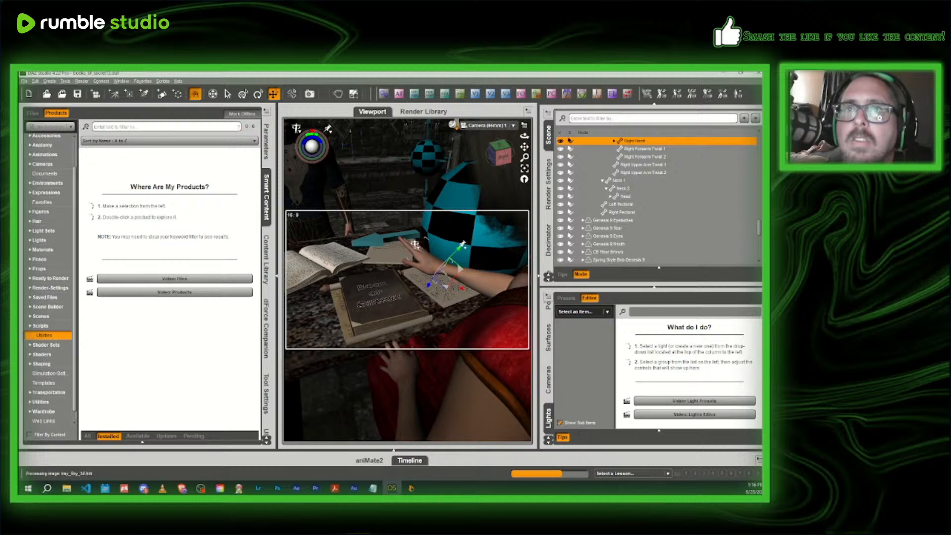
{"action": "left_click", "coordinate": [41, 326]}
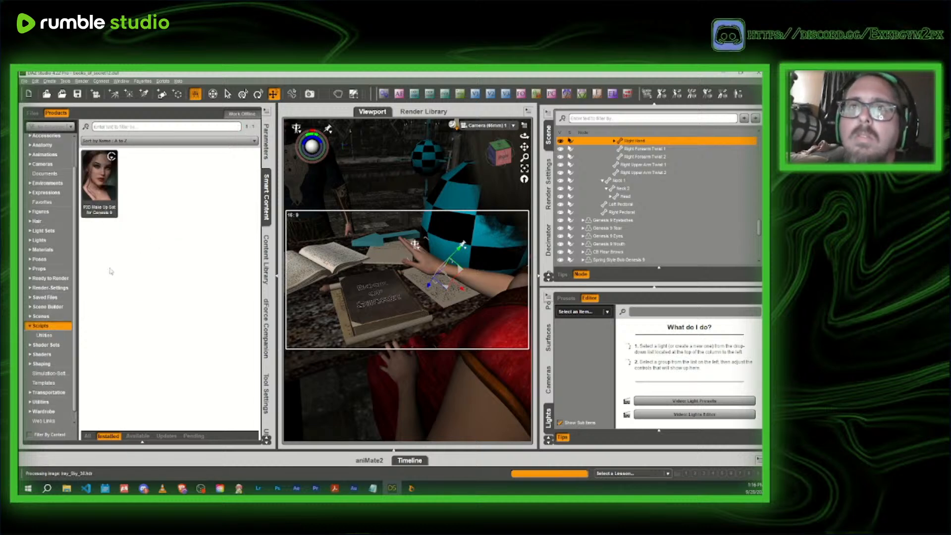
{"action": "left_click", "coordinate": [47, 335]}
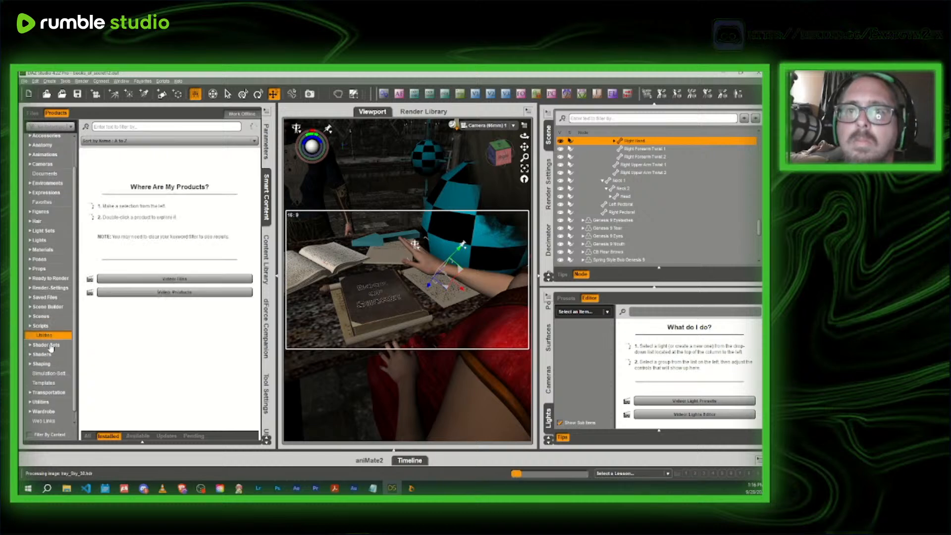
{"action": "scroll", "coordinate": [53, 304], "scroll_direction": "up", "scroll_amount": 3}
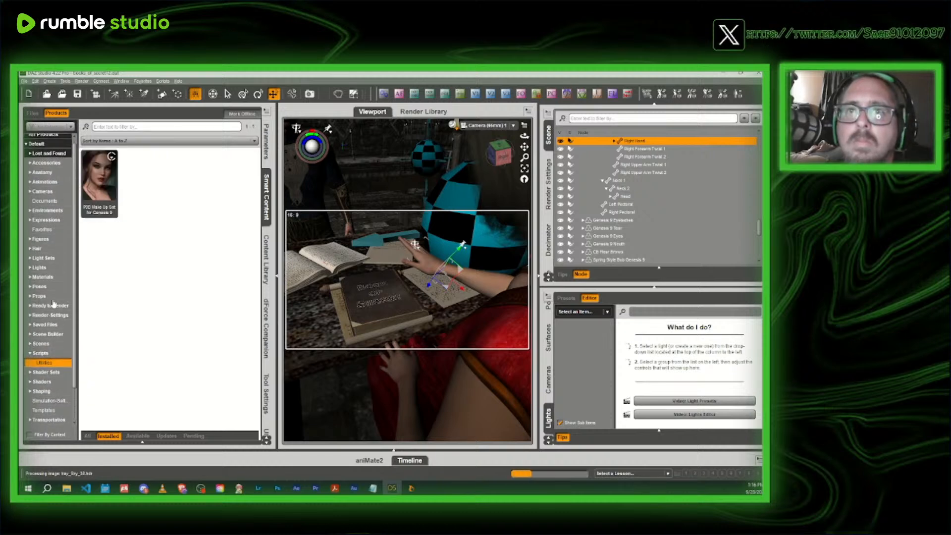
{"action": "scroll", "coordinate": [56, 209], "scroll_direction": "up", "scroll_amount": 1}
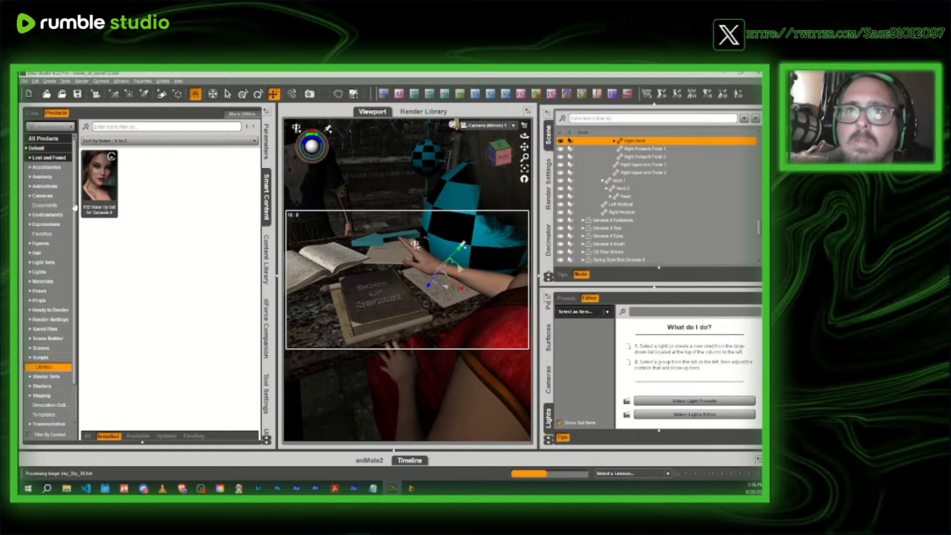
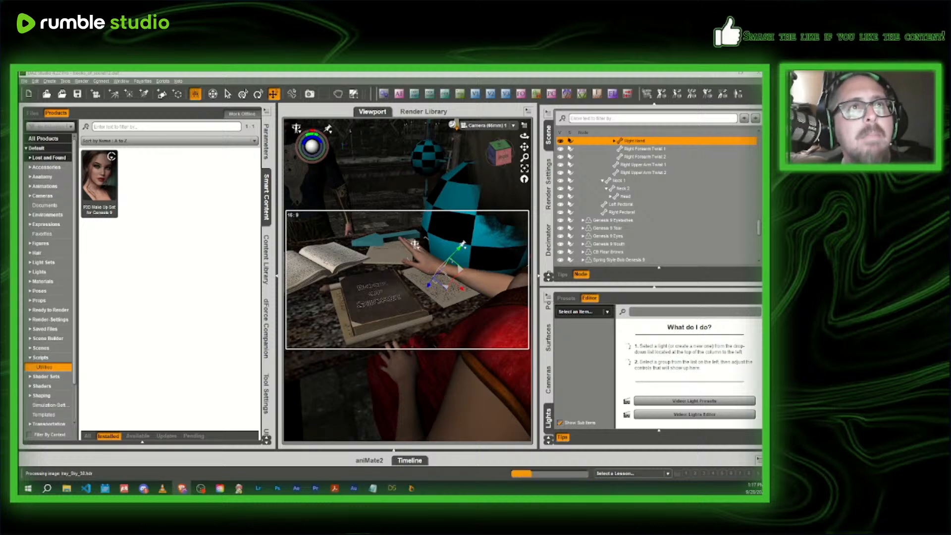
- Look over the Camera - Lights - Tone Mapping - Action Bundle page in the web browser and return to DAZ Studio
{"action": "left_click_drag", "start_coordinate": [20, 198], "coordinate": [470, 103]}
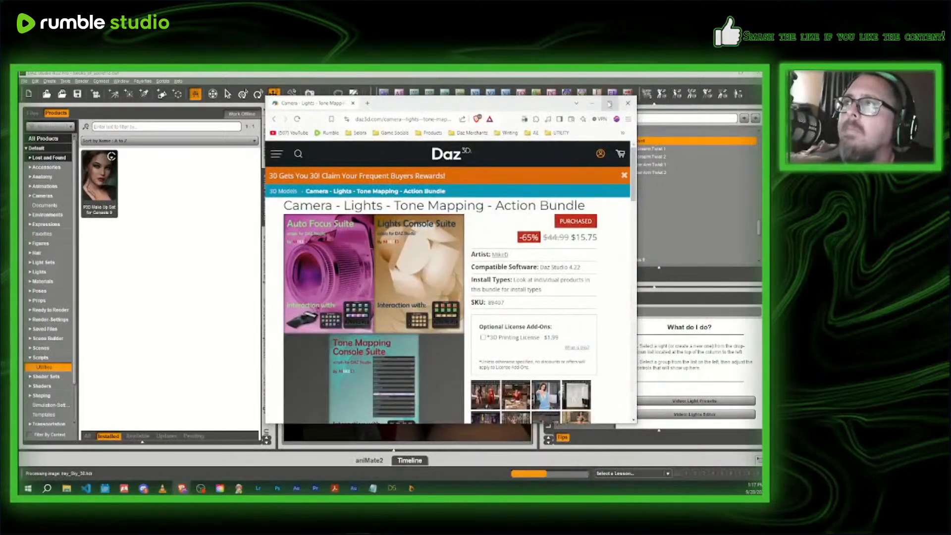
{"action": "left_click", "coordinate": [609, 104]}
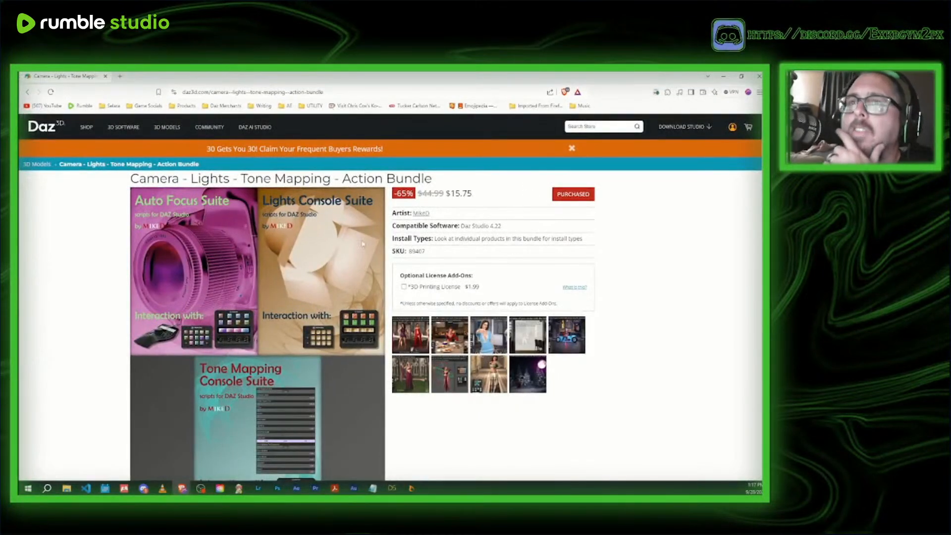
{"action": "scroll", "coordinate": [330, 244], "scroll_direction": "down", "scroll_amount": 3}
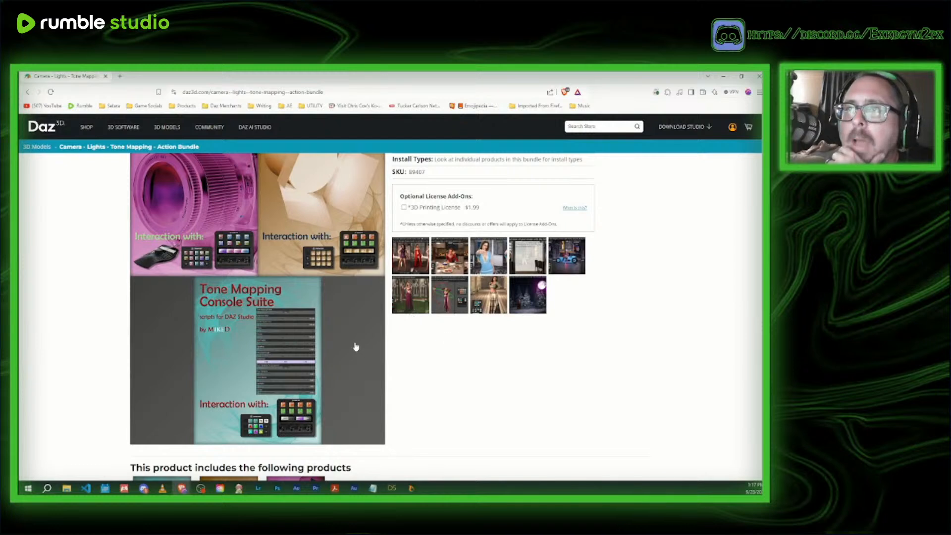
{"action": "scroll", "coordinate": [356, 347], "scroll_direction": "up", "scroll_amount": 3}
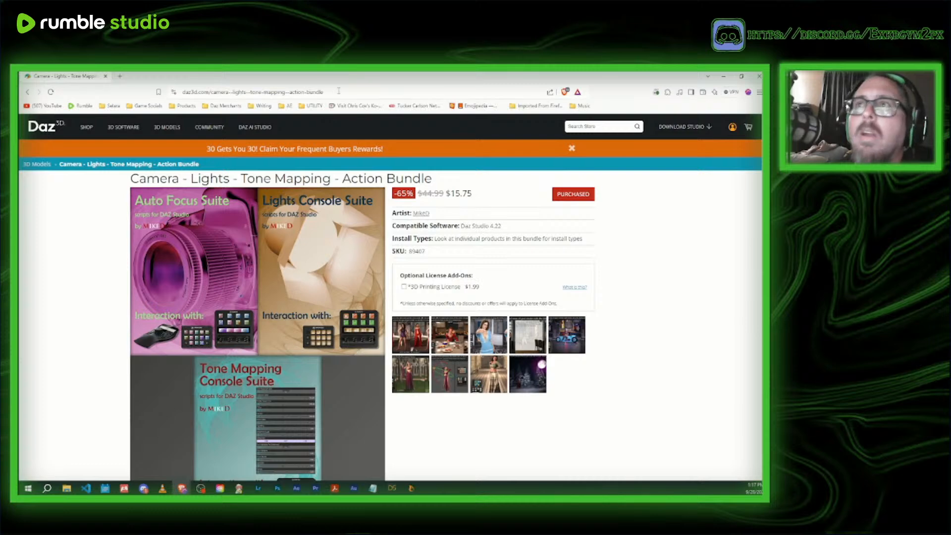
{"action": "key", "text": "alt+Tab"}
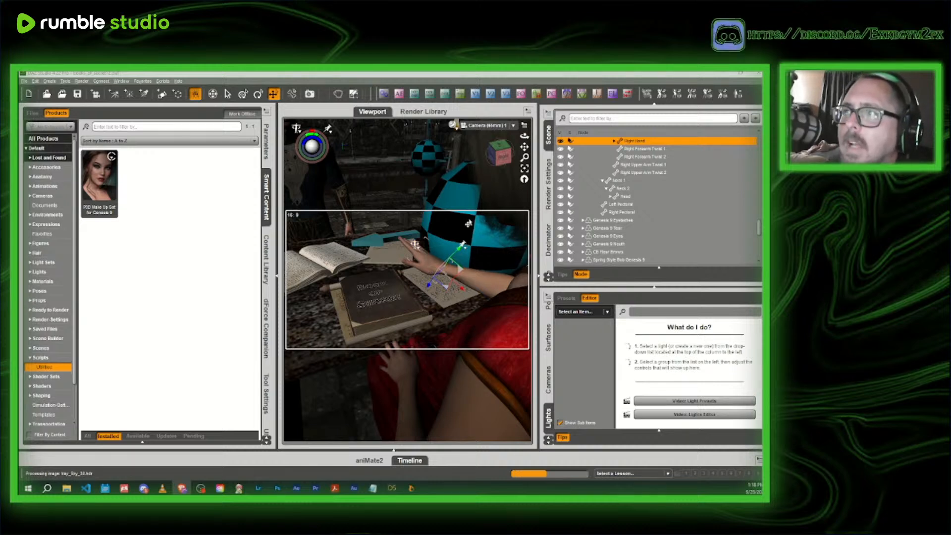
- Move the large sphere light near the hand over the Book of Secret and preview the enlarged viewport in NVIDIA Iray
{"action": "left_click", "coordinate": [451, 231]}
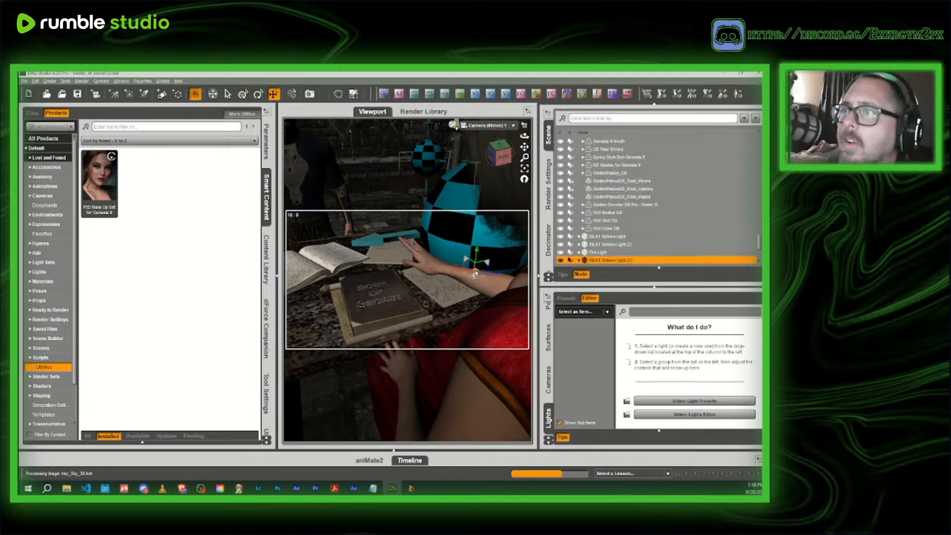
{"action": "left_click_drag", "start_coordinate": [474, 273], "coordinate": [405, 251]}
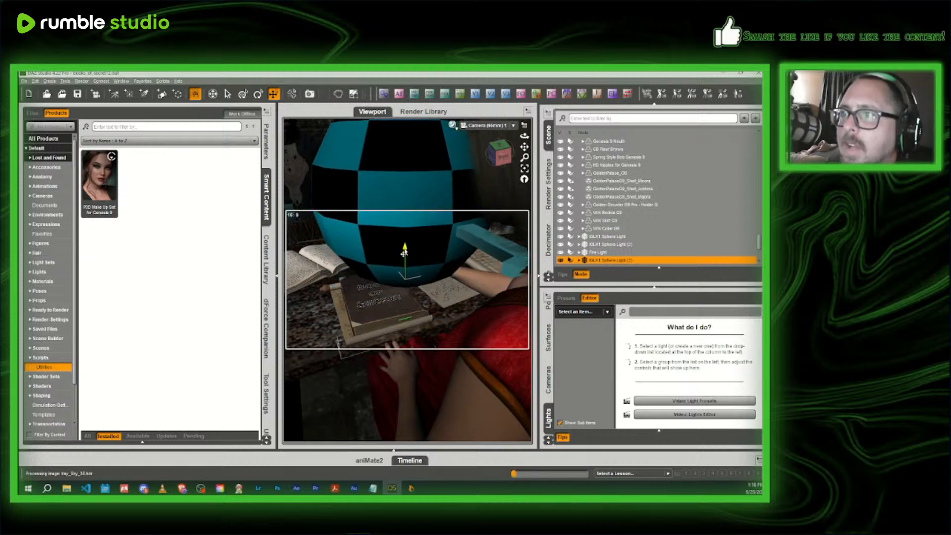
{"action": "left_click", "coordinate": [275, 200]}
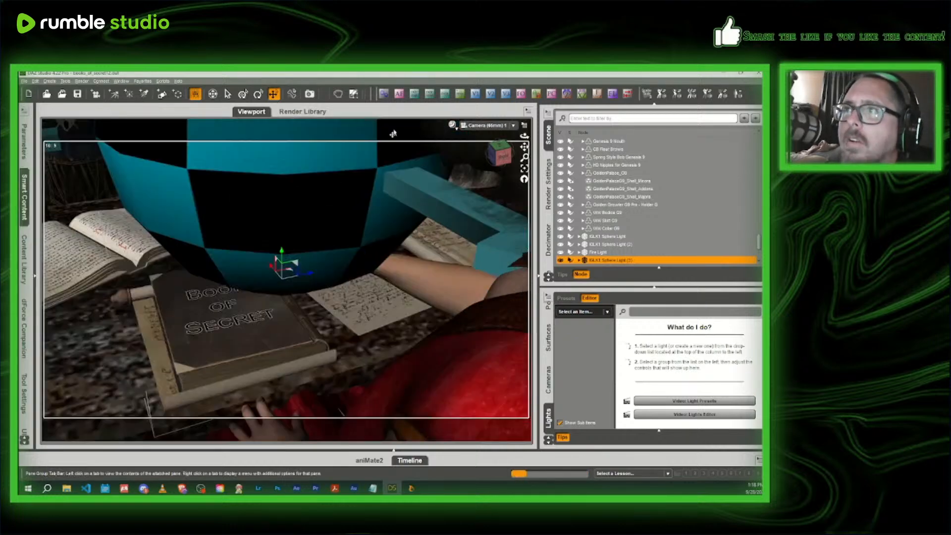
{"action": "left_click", "coordinate": [452, 124]}
{"action": "left_click", "coordinate": [442, 228]}
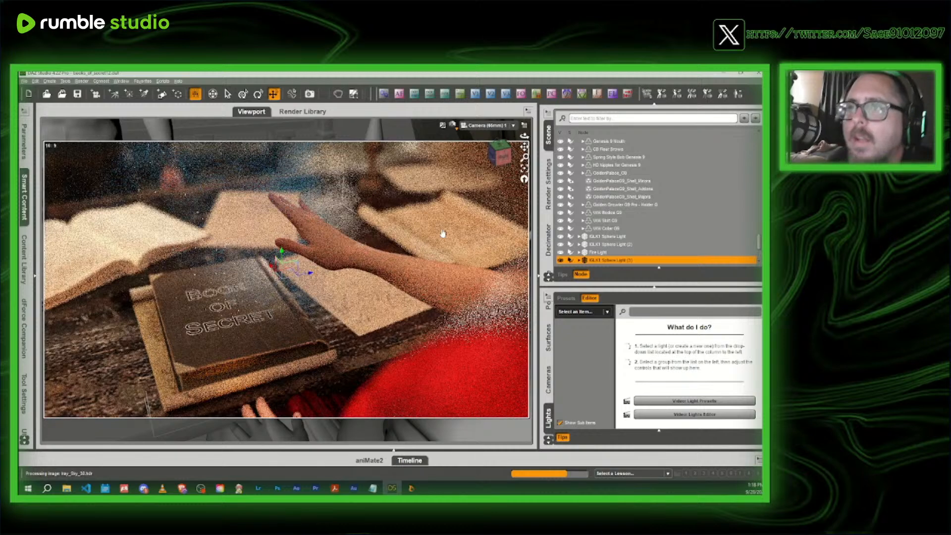
- Set the camera's F/Stop to 64 (12 stops)
{"action": "left_click", "coordinate": [599, 94]}
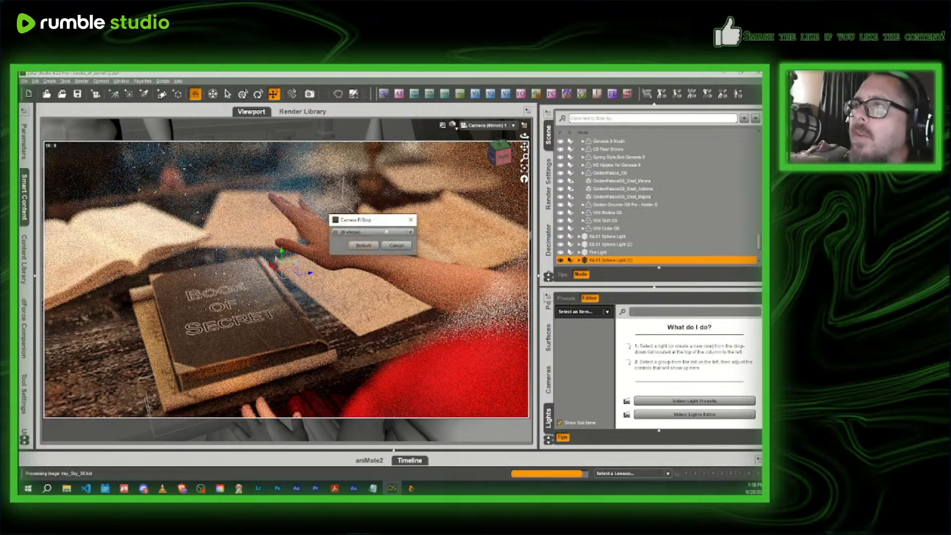
{"action": "left_click", "coordinate": [353, 235]}
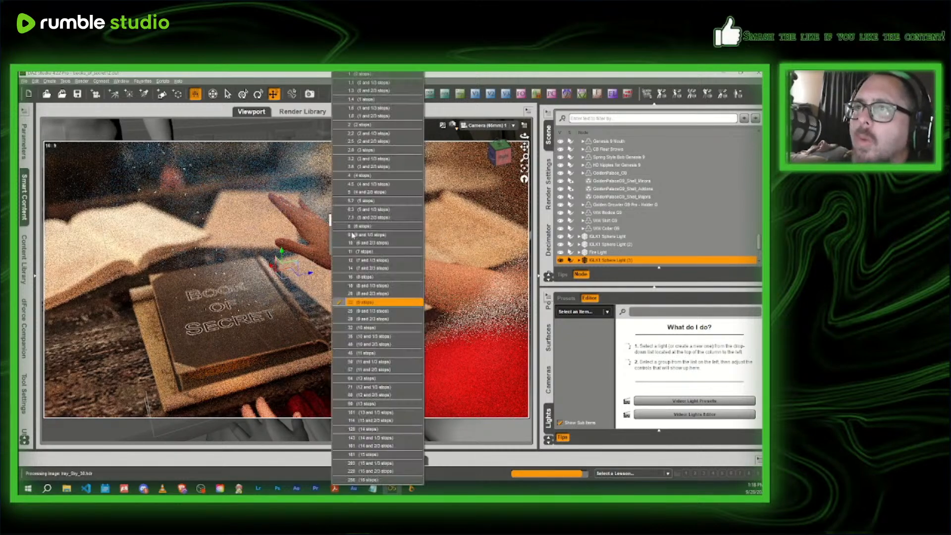
{"action": "left_click", "coordinate": [363, 379]}
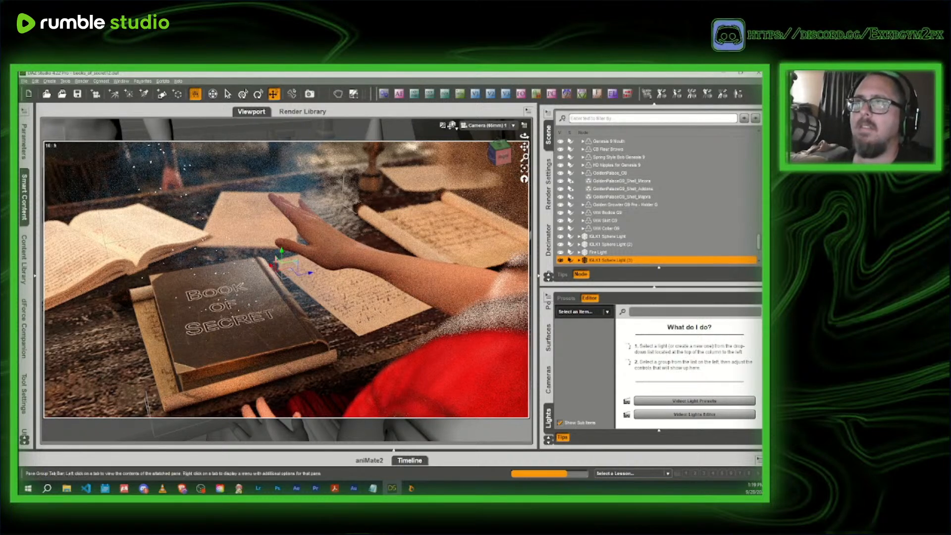
- Switch to the Texture Shaded Perspective View and shift the parent group of the VDB container and wisps sideways across the table
{"action": "left_click", "coordinate": [453, 126]}
{"action": "left_click", "coordinate": [456, 198]}
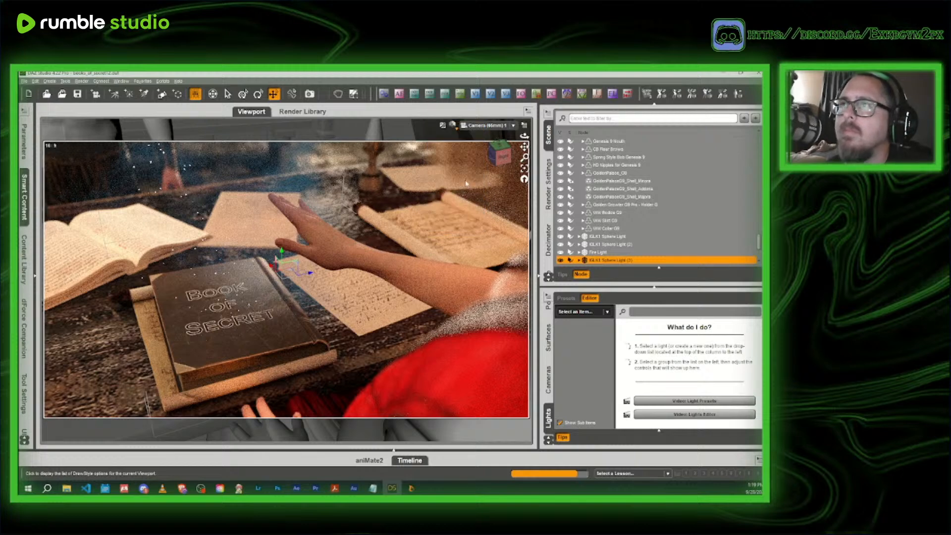
{"action": "left_click", "coordinate": [476, 125]}
{"action": "left_click", "coordinate": [477, 141]}
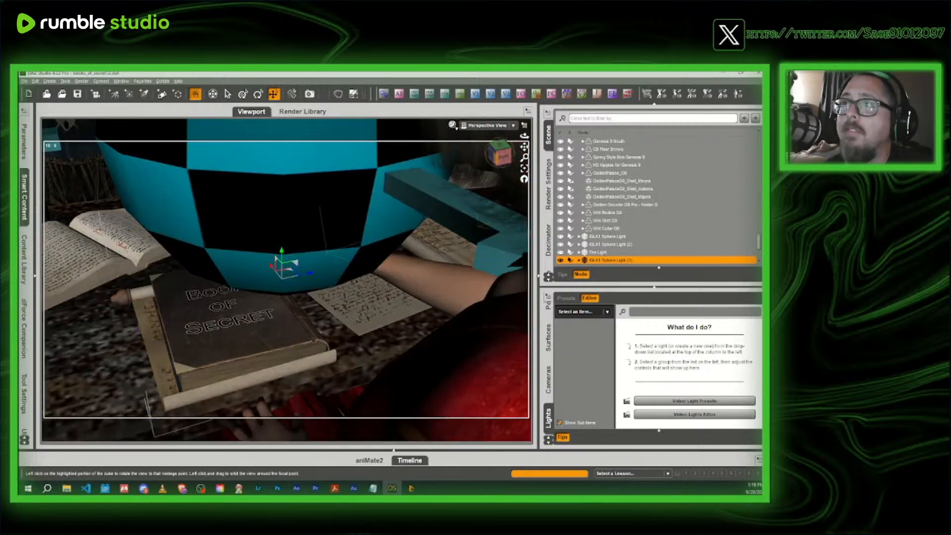
{"action": "left_click_drag", "start_coordinate": [502, 155], "coordinate": [648, 212]}
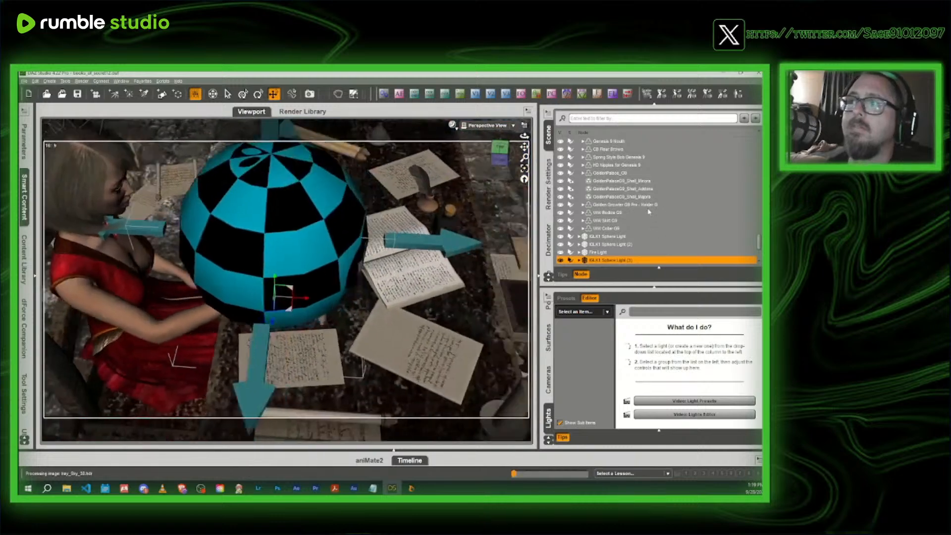
{"action": "scroll", "coordinate": [649, 212], "scroll_direction": "down", "scroll_amount": 3}
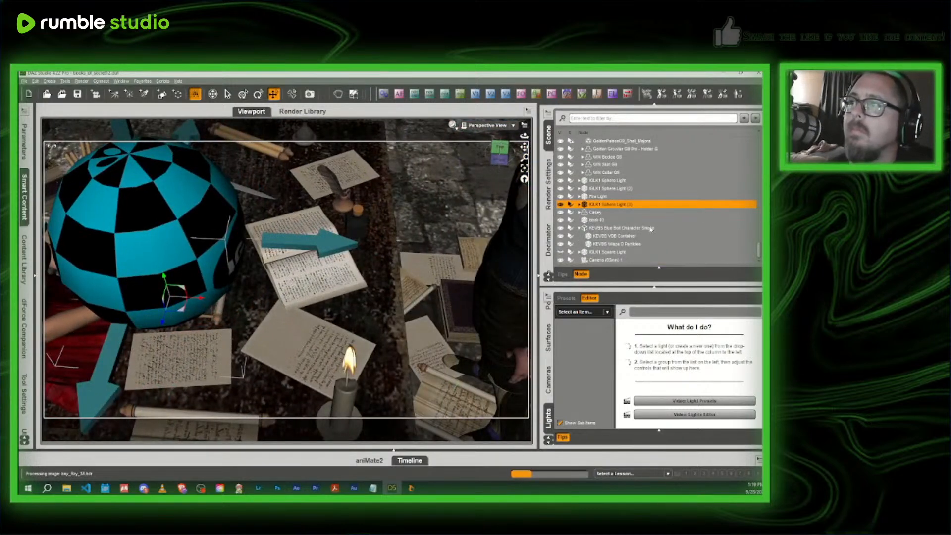
{"action": "left_click", "coordinate": [633, 228]}
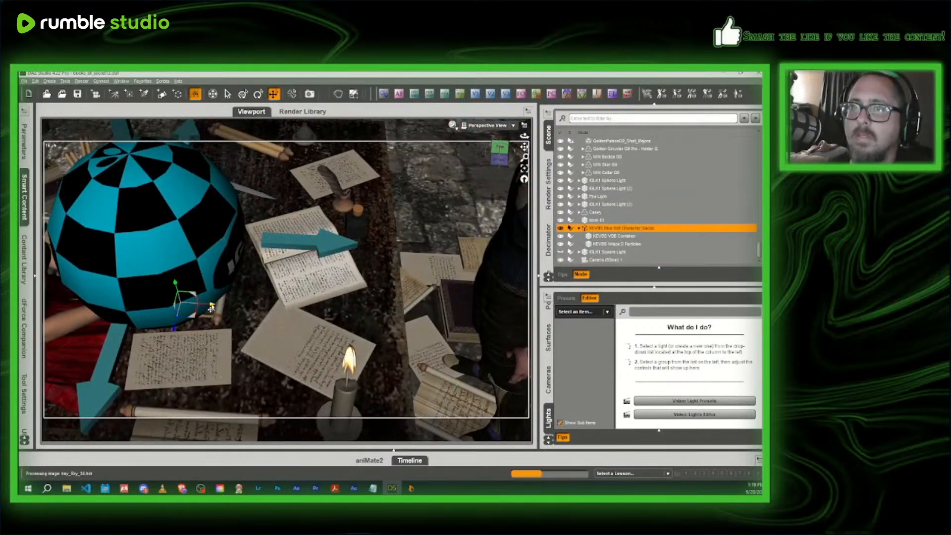
{"action": "left_click_drag", "start_coordinate": [211, 308], "coordinate": [263, 311]}
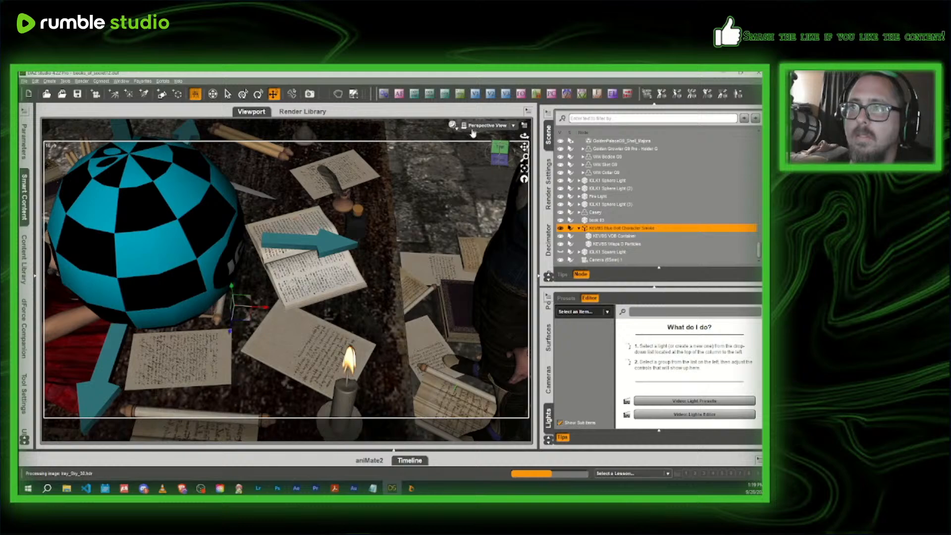
- Raise the large sphere light above the table until its base sits just over the woman's outstretched hand
{"action": "left_click_drag", "start_coordinate": [500, 152], "coordinate": [401, 123]}
{"action": "left_click_drag", "start_coordinate": [500, 127], "coordinate": [480, 139]}
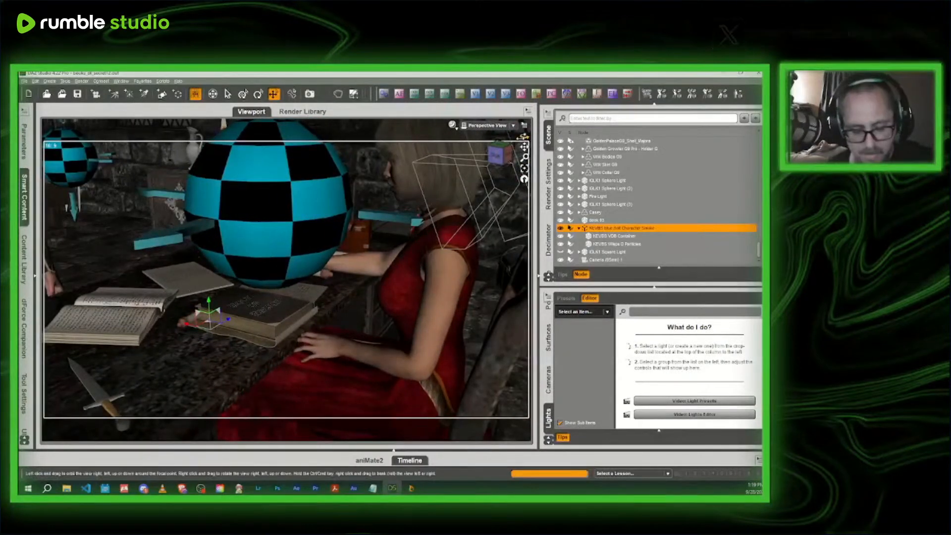
{"action": "left_click", "coordinate": [276, 223]}
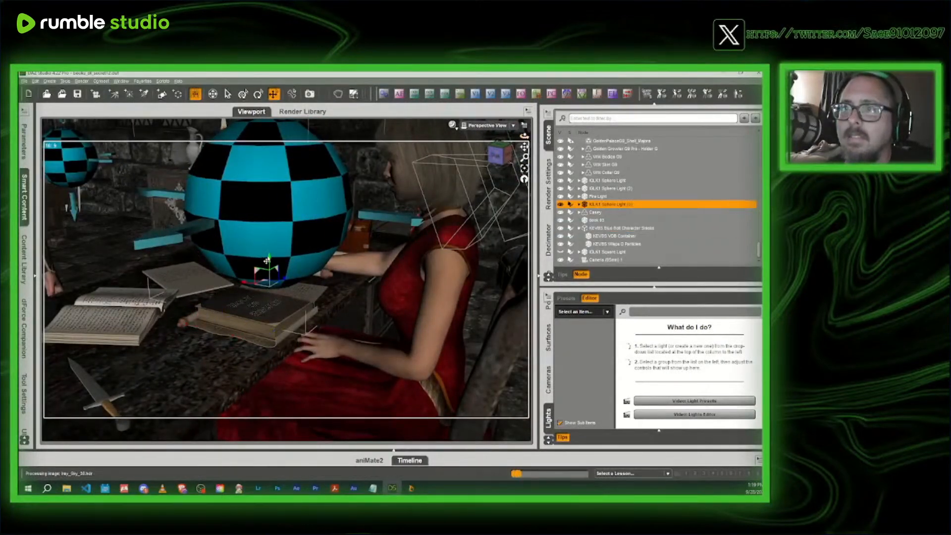
{"action": "left_click_drag", "start_coordinate": [267, 259], "coordinate": [268, 238]}
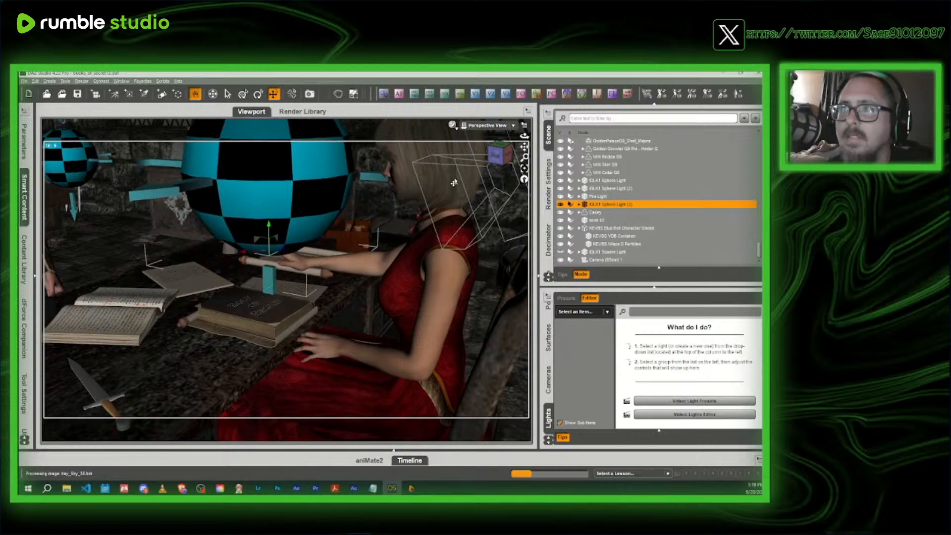
{"action": "left_click_drag", "start_coordinate": [497, 156], "coordinate": [505, 148]}
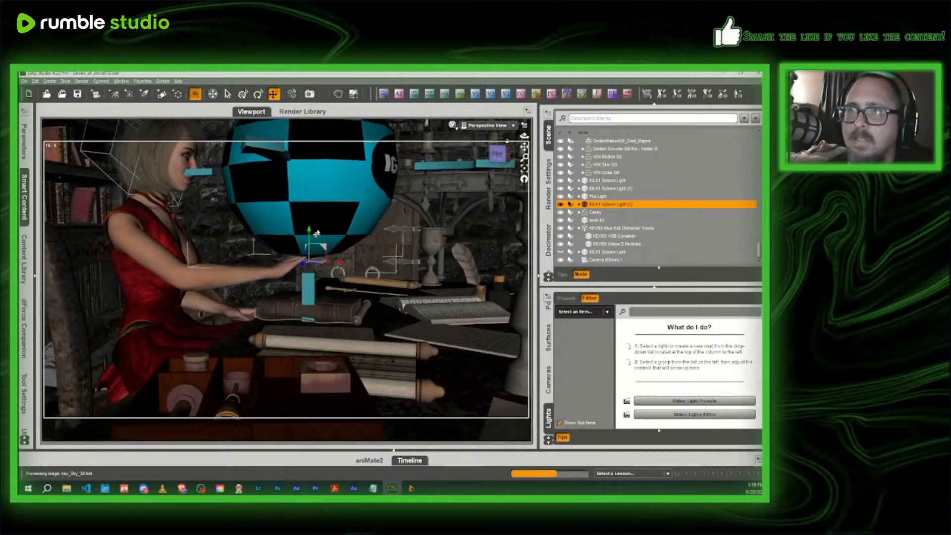
{"action": "left_click_drag", "start_coordinate": [308, 235], "coordinate": [309, 214]}
- Return the viewport to Camera 1 and preview the adjusted lighting in NVIDIA Iray
{"action": "left_click", "coordinate": [486, 126]}
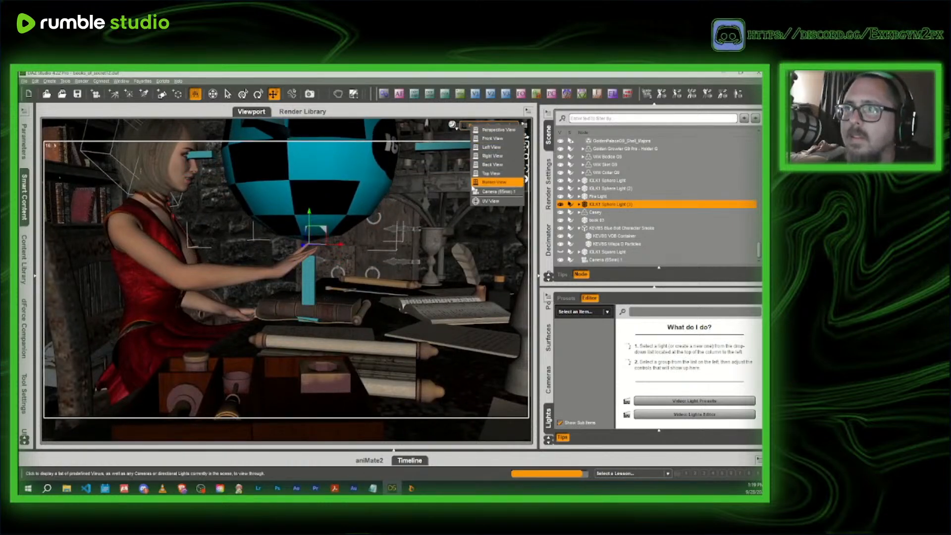
{"action": "left_click", "coordinate": [474, 192]}
{"action": "left_click", "coordinate": [452, 125]}
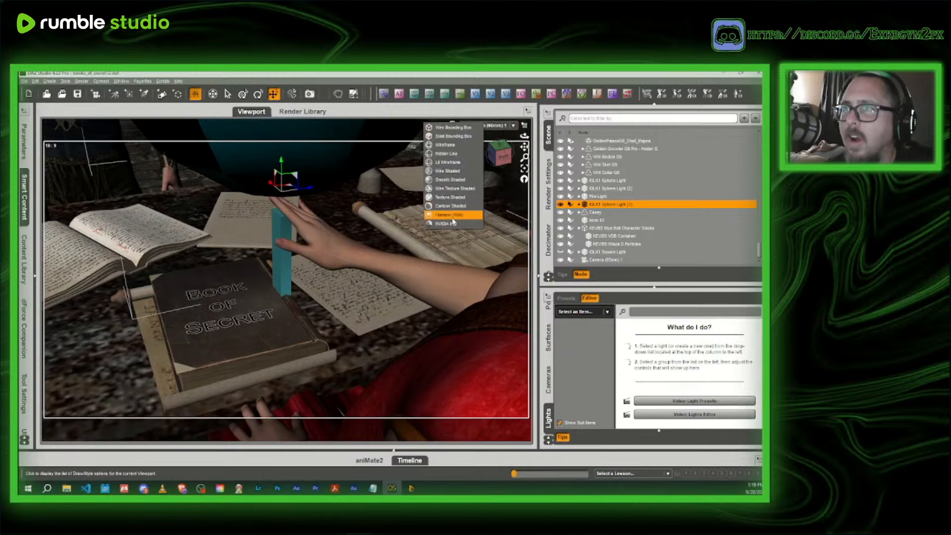
{"action": "left_click", "coordinate": [456, 224]}
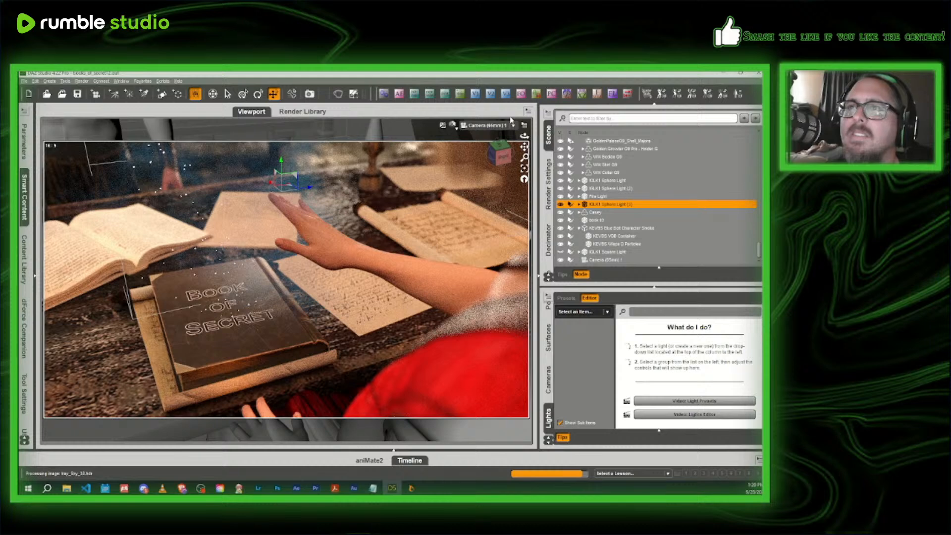
- Switch the viewport to Texture Shaded and raise the camera's F/Stop slightly further
{"action": "left_click", "coordinate": [453, 125]}
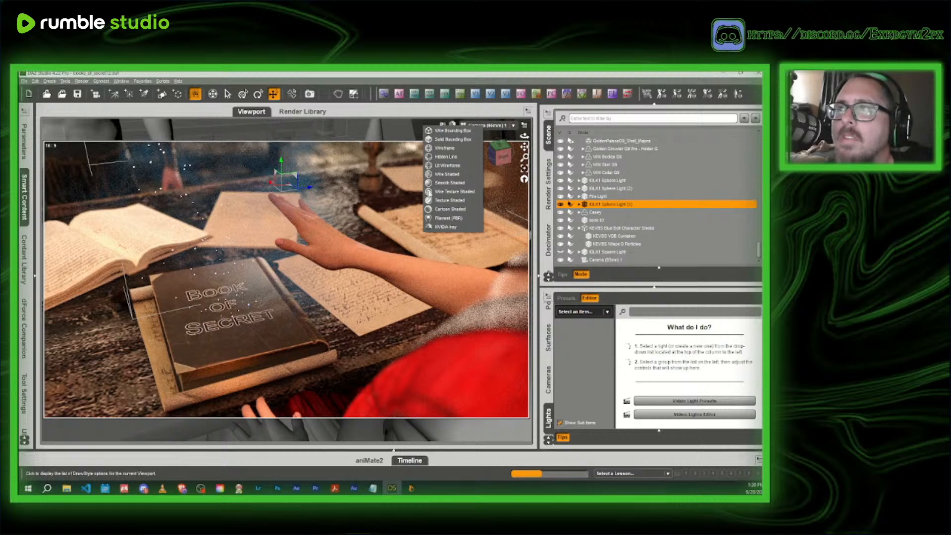
{"action": "left_click", "coordinate": [450, 201]}
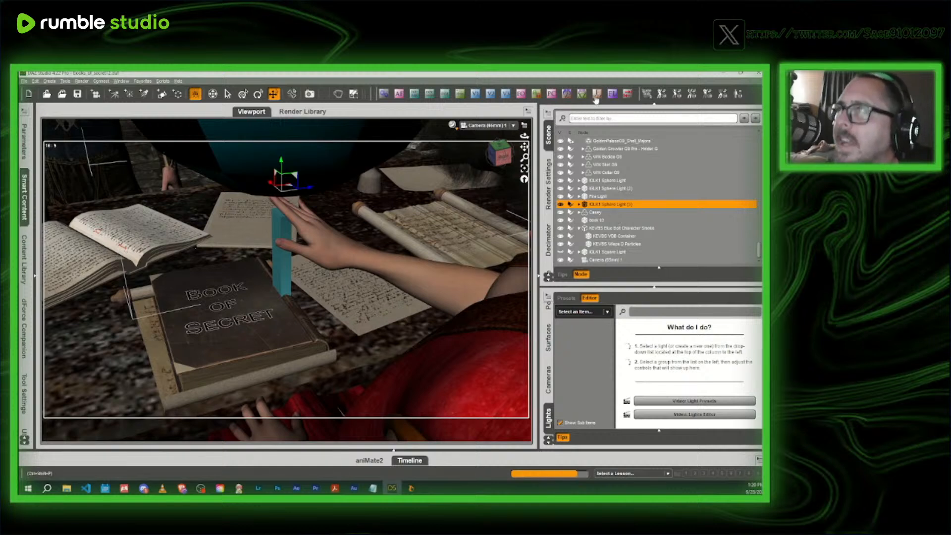
{"action": "left_click", "coordinate": [381, 235]}
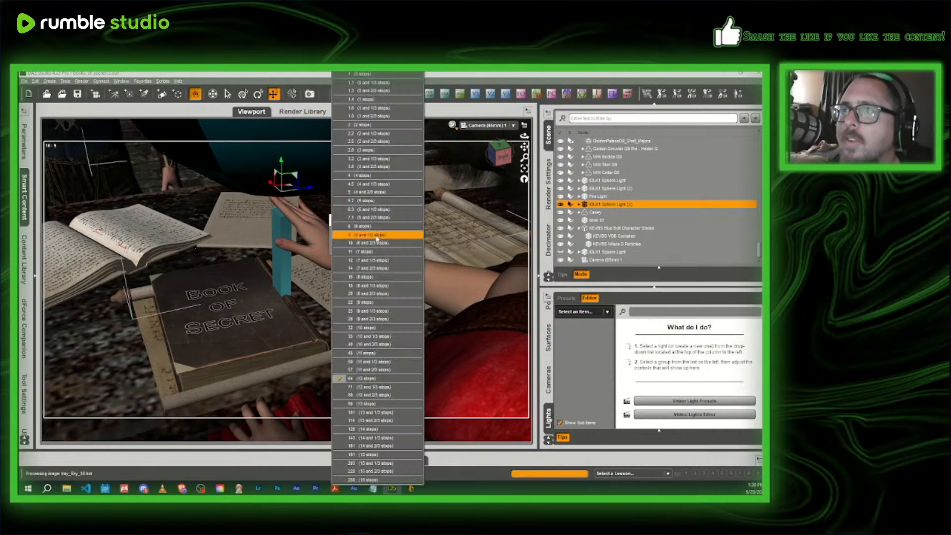
{"action": "left_click", "coordinate": [377, 399]}
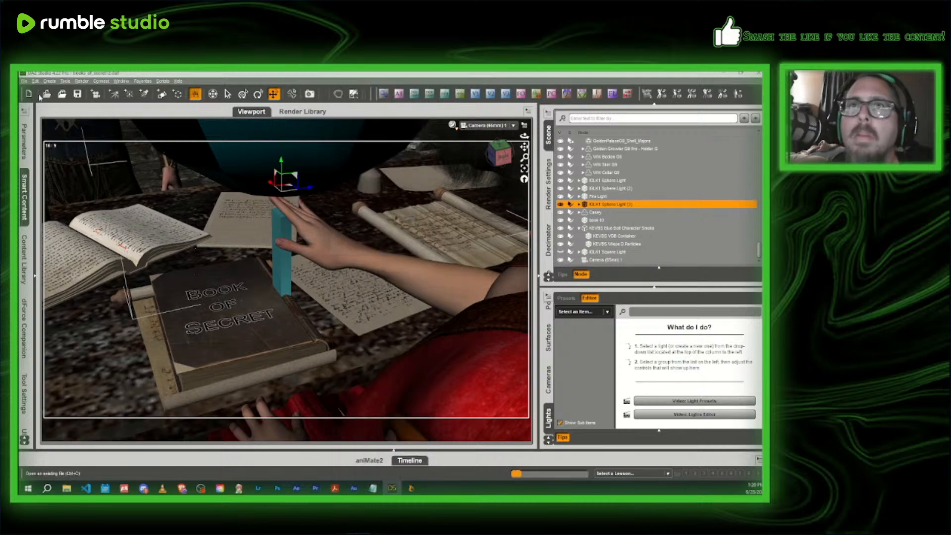
- Save the scene as a new file named books_of_secret13 in the books_of_secret folder
{"action": "left_click", "coordinate": [24, 81]}
{"action": "mouse_move", "coordinate": [59, 136]}
{"action": "left_click", "coordinate": [119, 139]}
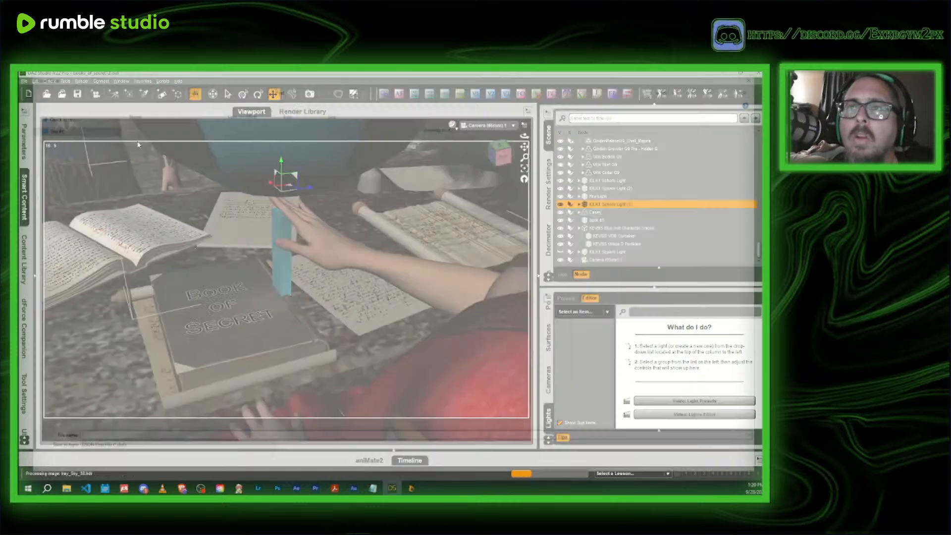
{"action": "left_click", "coordinate": [163, 216]}
{"action": "left_click", "coordinate": [126, 439]}
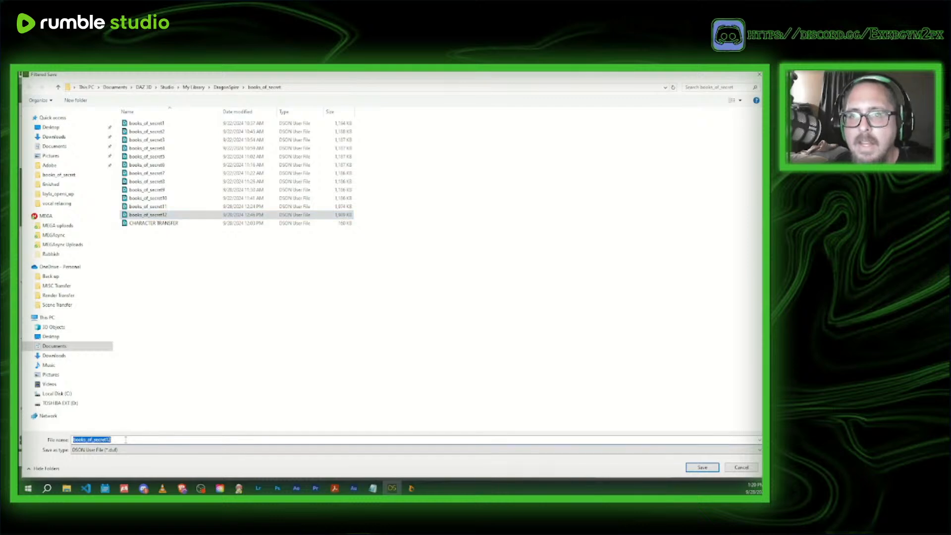
{"action": "left_click", "coordinate": [126, 439]}
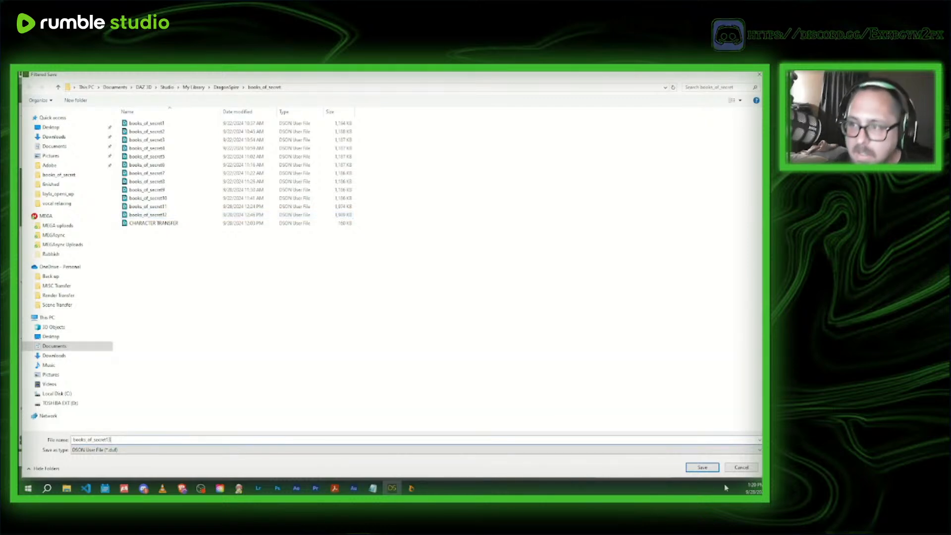
{"action": "left_click", "coordinate": [702, 467]}
{"action": "left_click", "coordinate": [383, 261]}
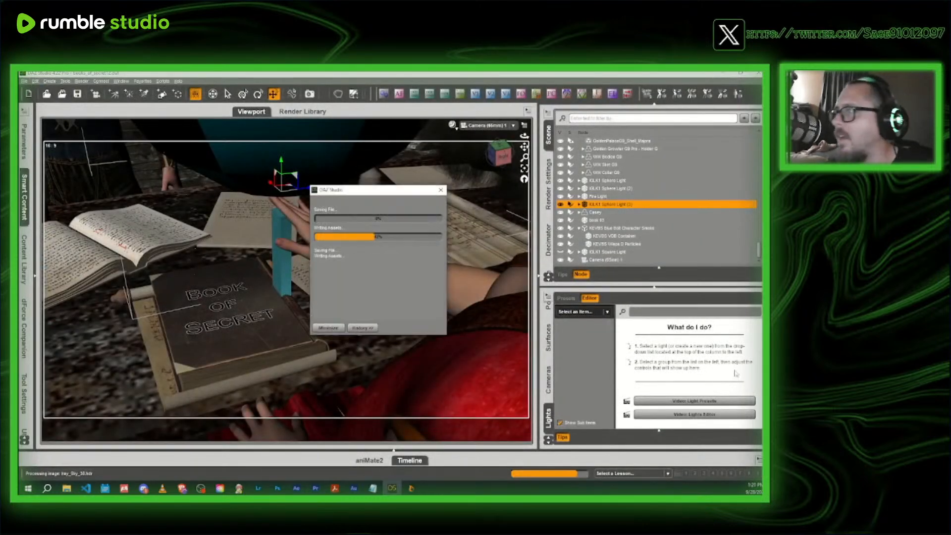